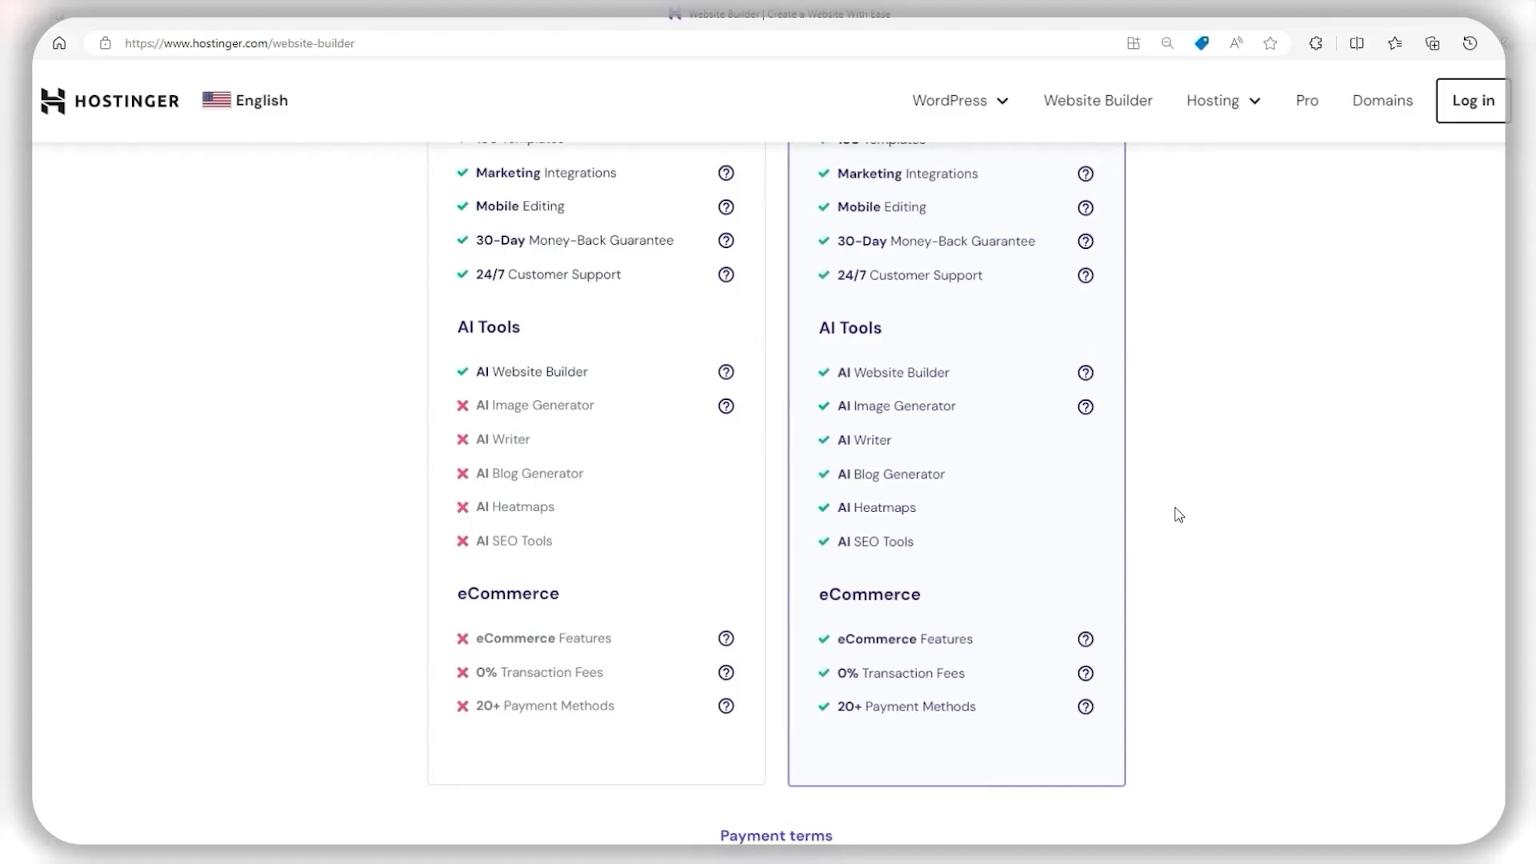
# Step: Compare the Premium and Business plan features and add the Business Website Builder plan to the cart
pyautogui.scroll(-2, 1169, 464)
pyautogui.scroll(2, 1190, 449)
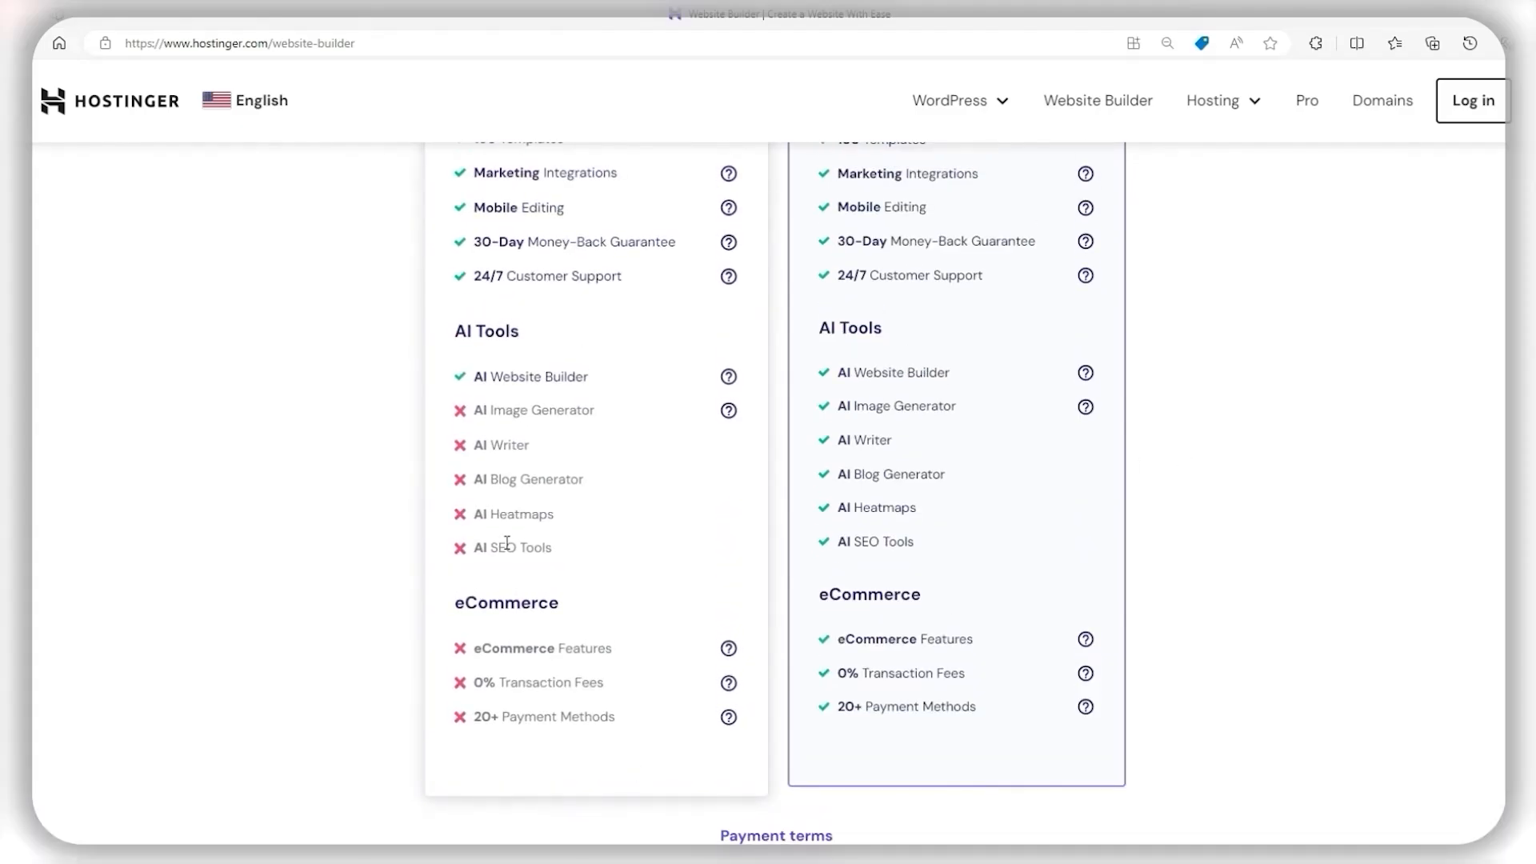
pyautogui.scroll(6, 1191, 426)
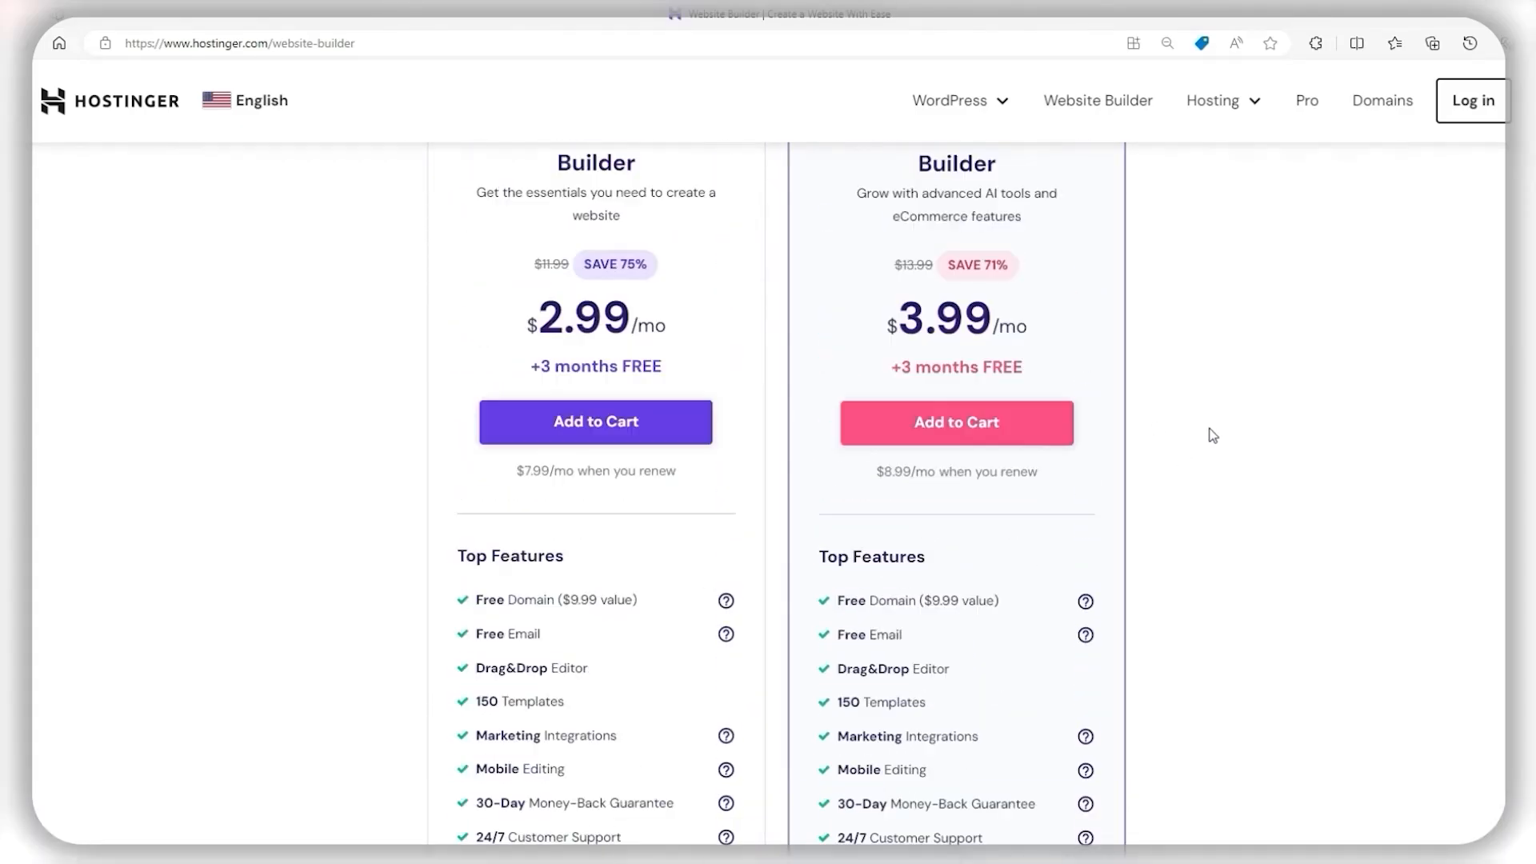
pyautogui.scroll(1, 1214, 435)
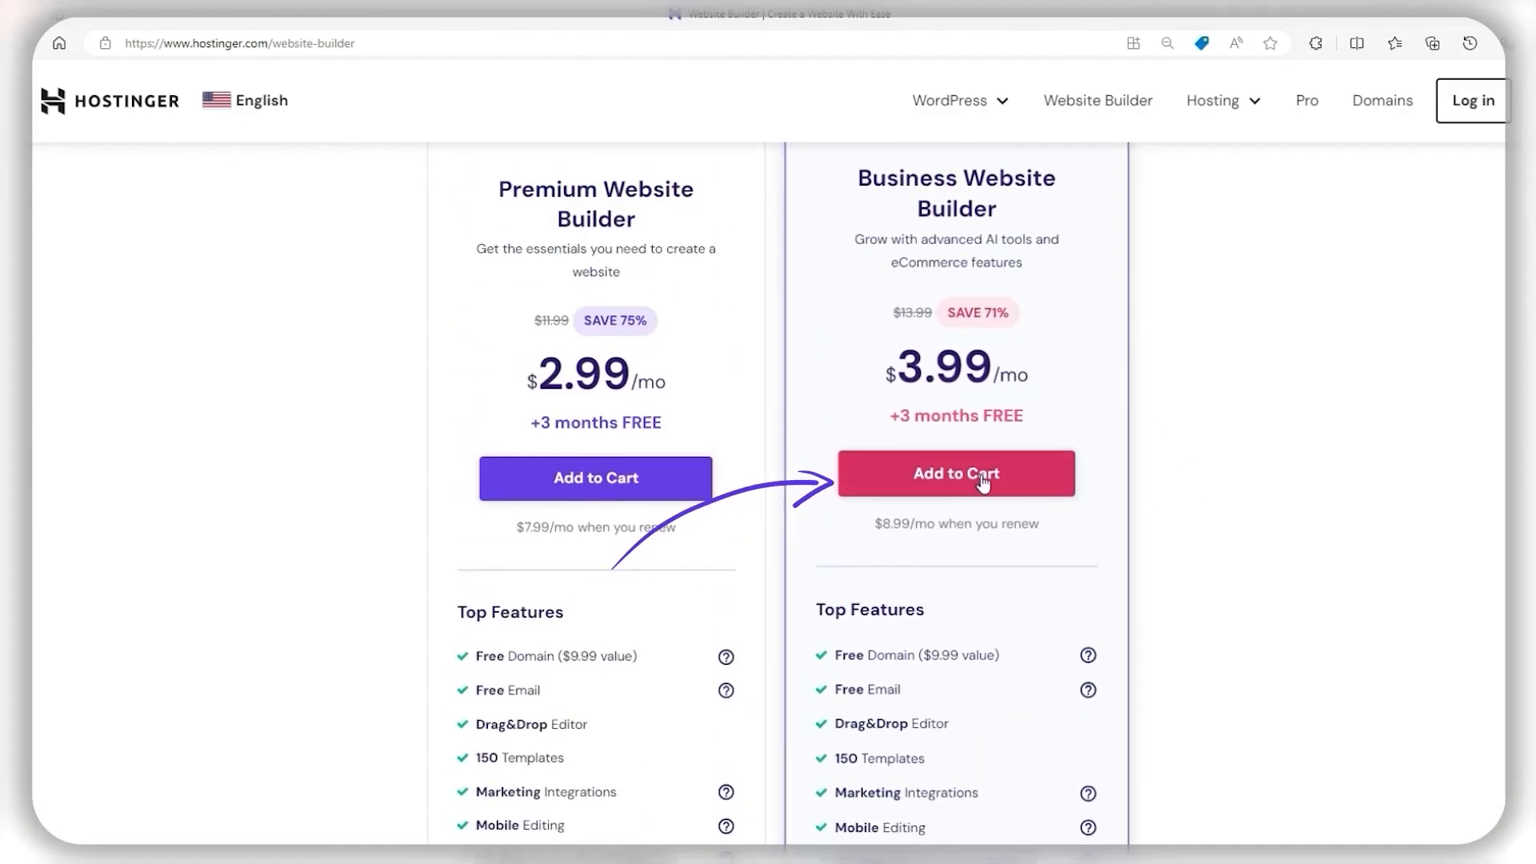
pyautogui.click(984, 478)
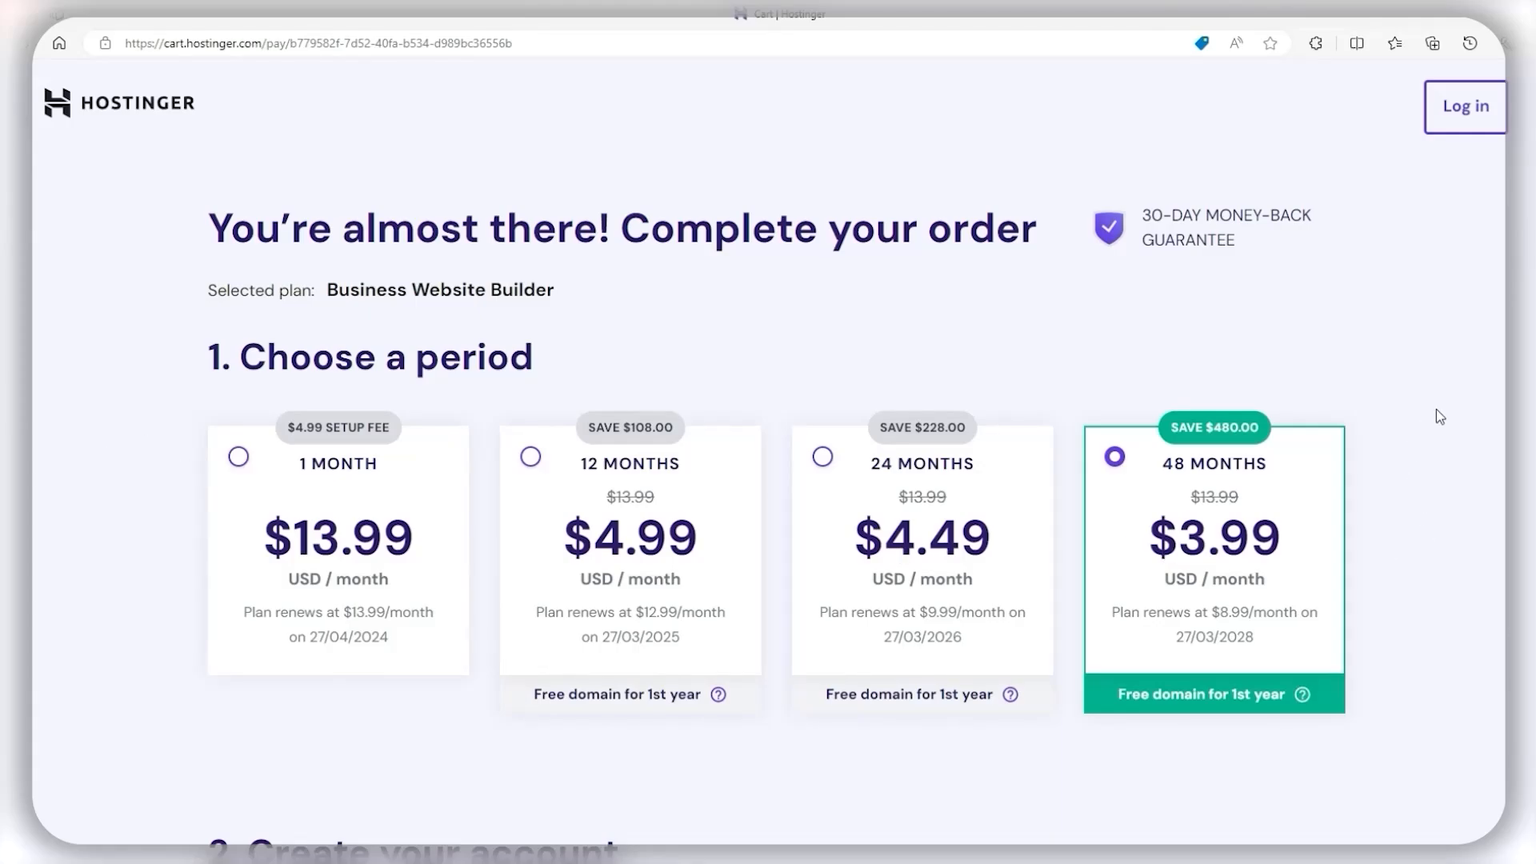
# Step: Enter the coupon code SITESTARTERS in the order for the 48-month Business Website Builder plan
pyautogui.scroll(-6, 1440, 416)
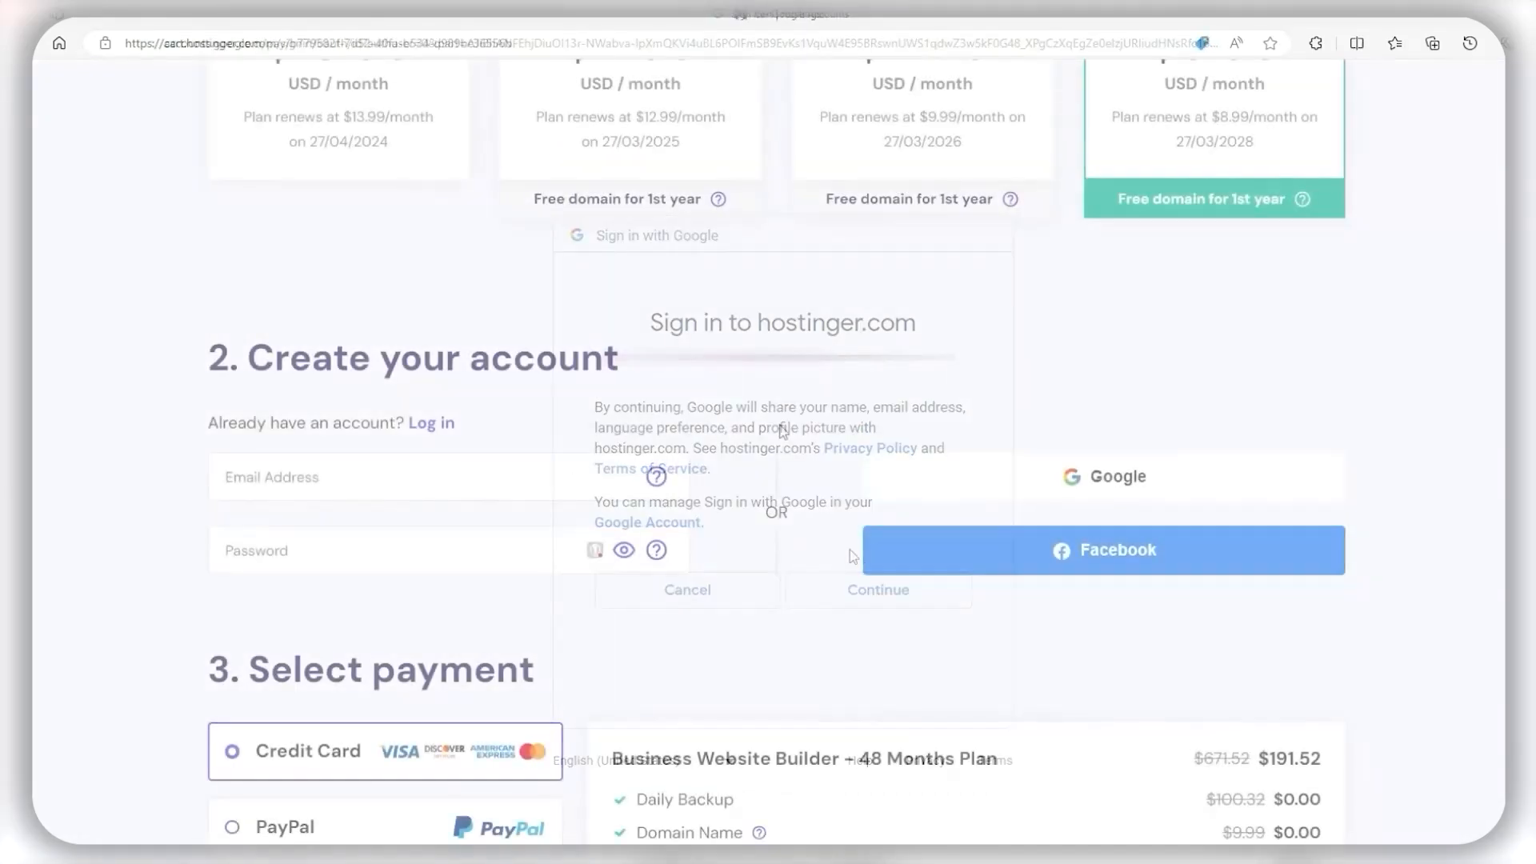
pyautogui.scroll(-5, 750, 430)
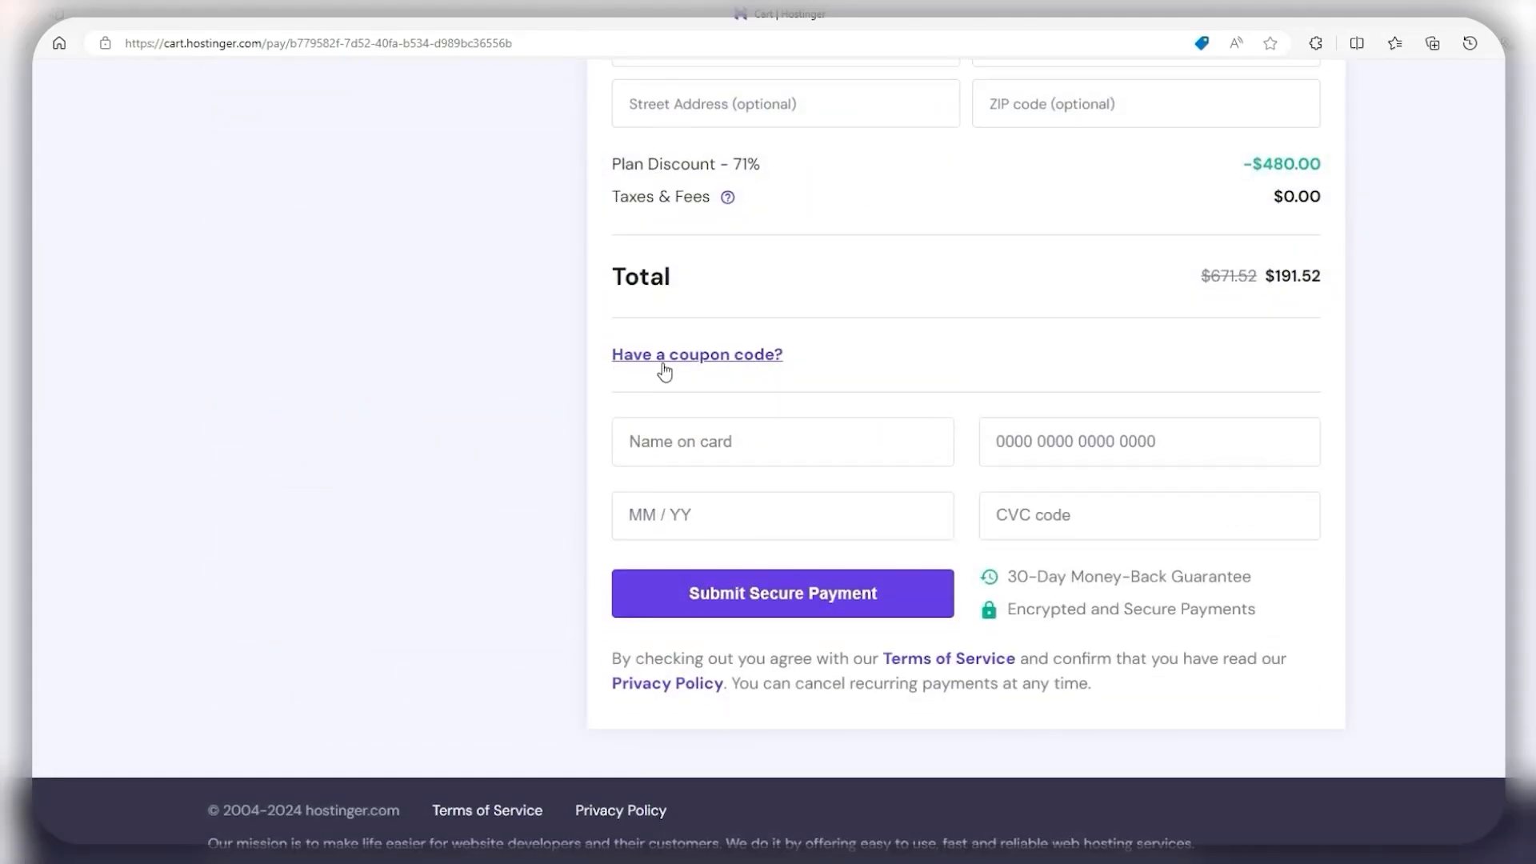
pyautogui.click(664, 358)
pyautogui.click(710, 427)
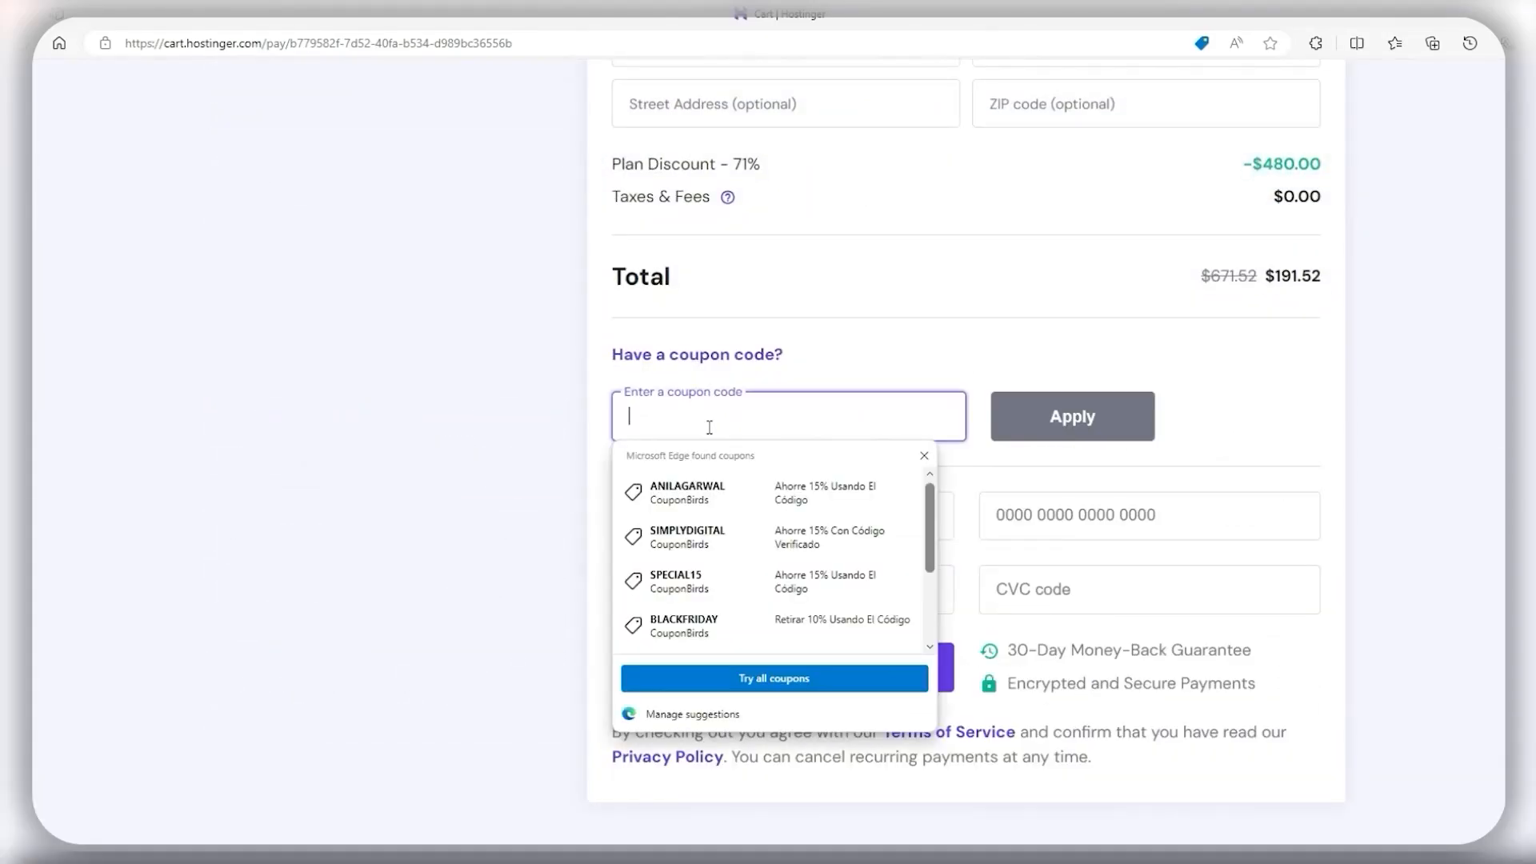
pyautogui.write('SITESTARTERS')
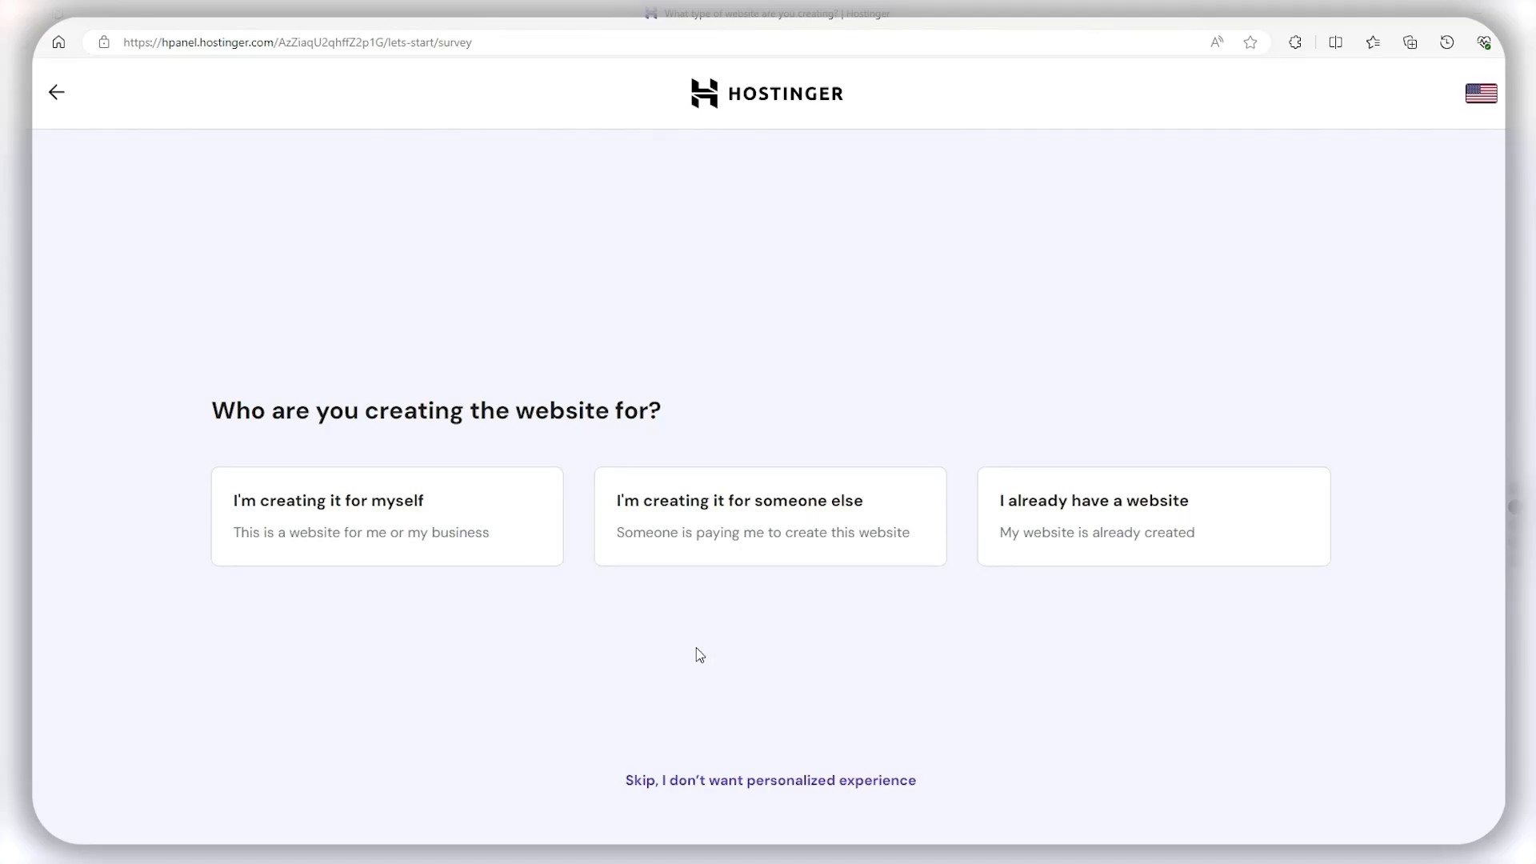
# Step: Skip the personalisation survey, choose to create an empty website, and leave the domain selection for the hPanel home page
pyautogui.click(654, 782)
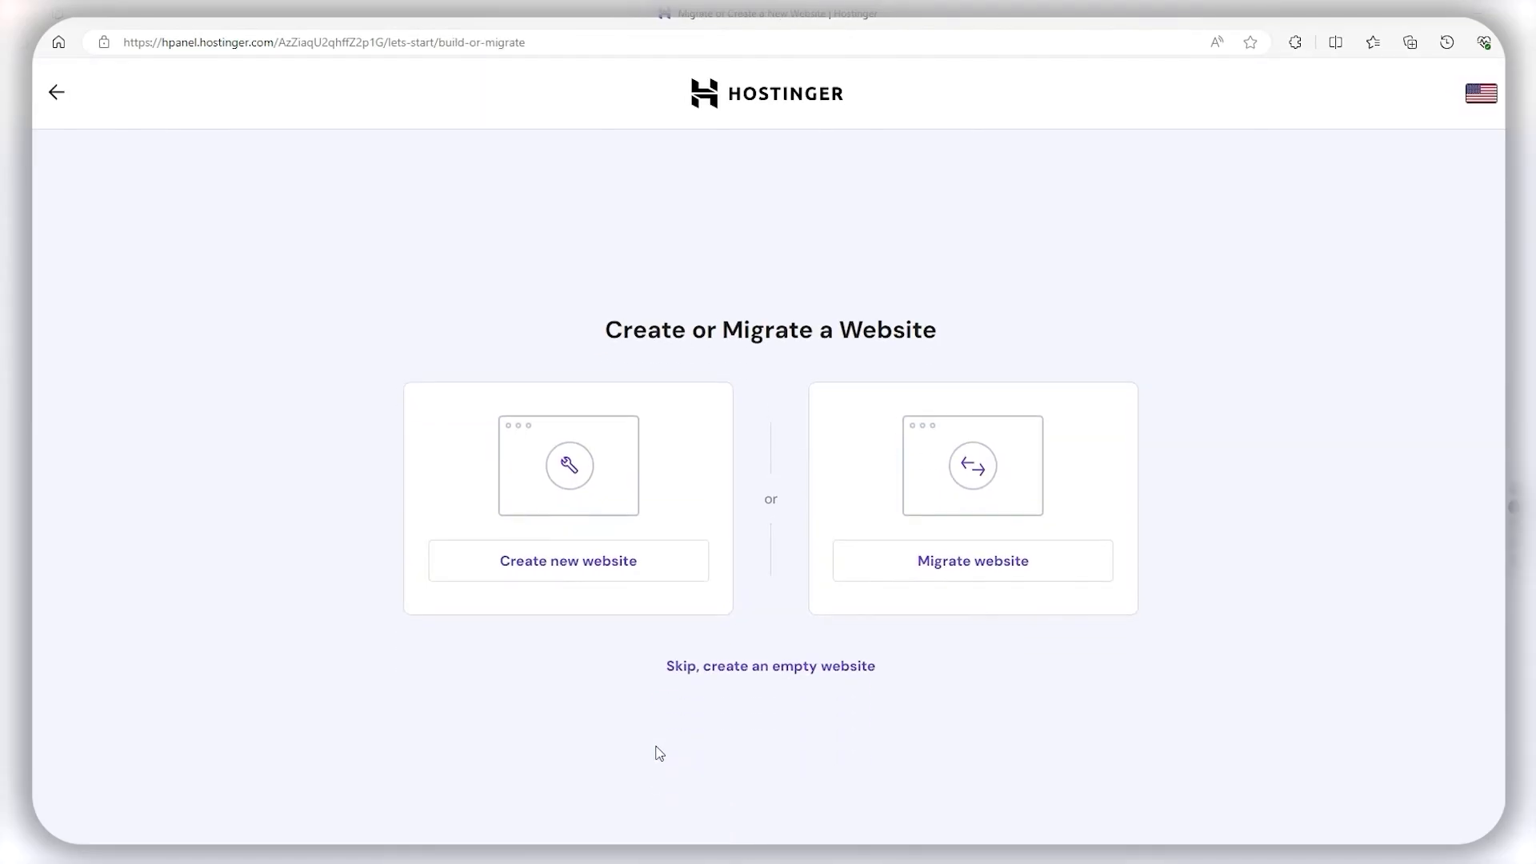
pyautogui.click(710, 674)
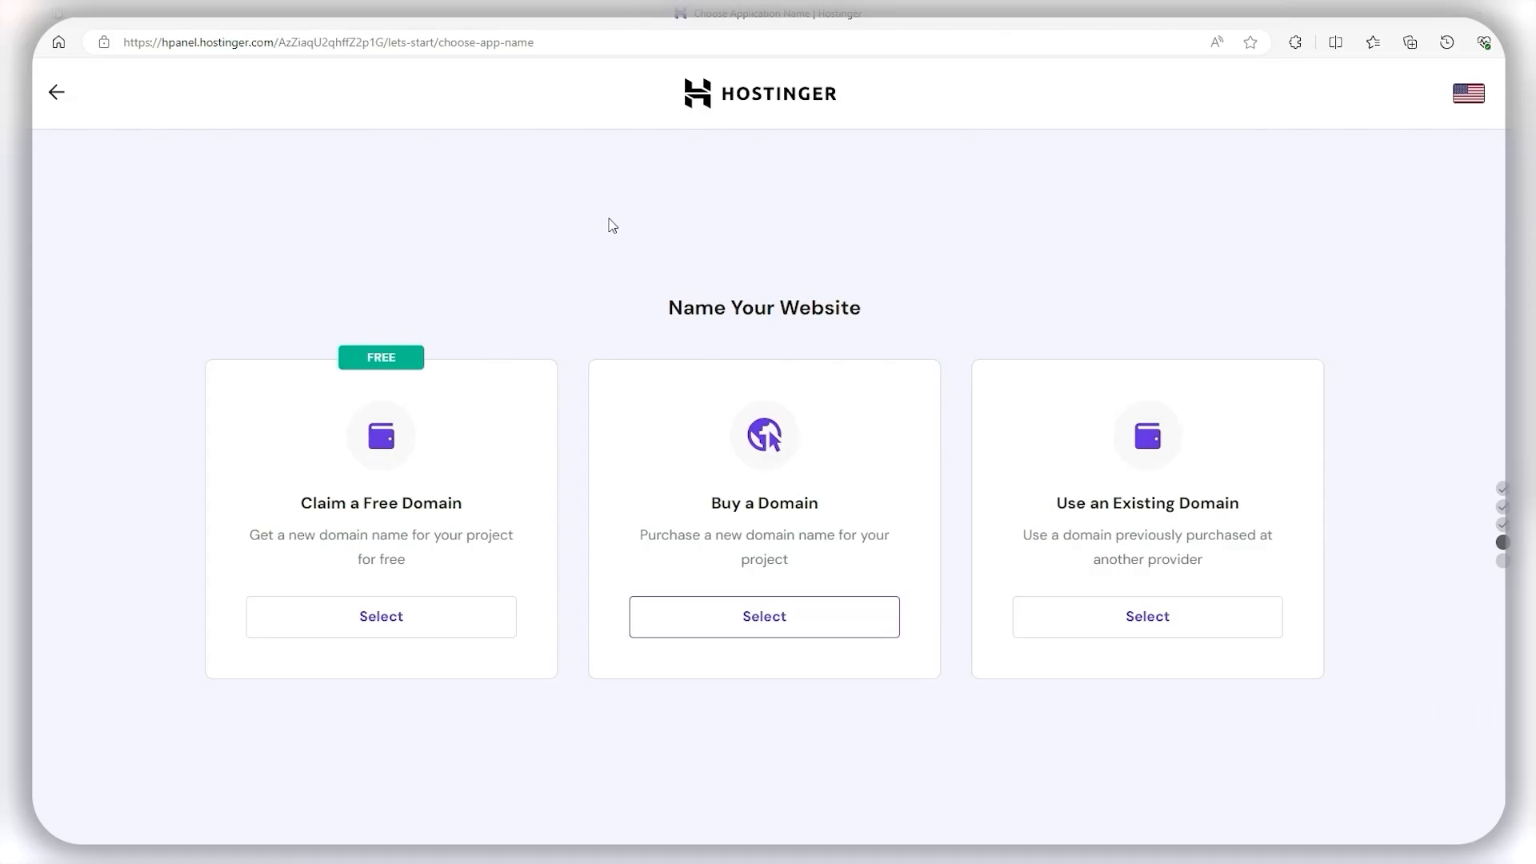
pyautogui.click(723, 97)
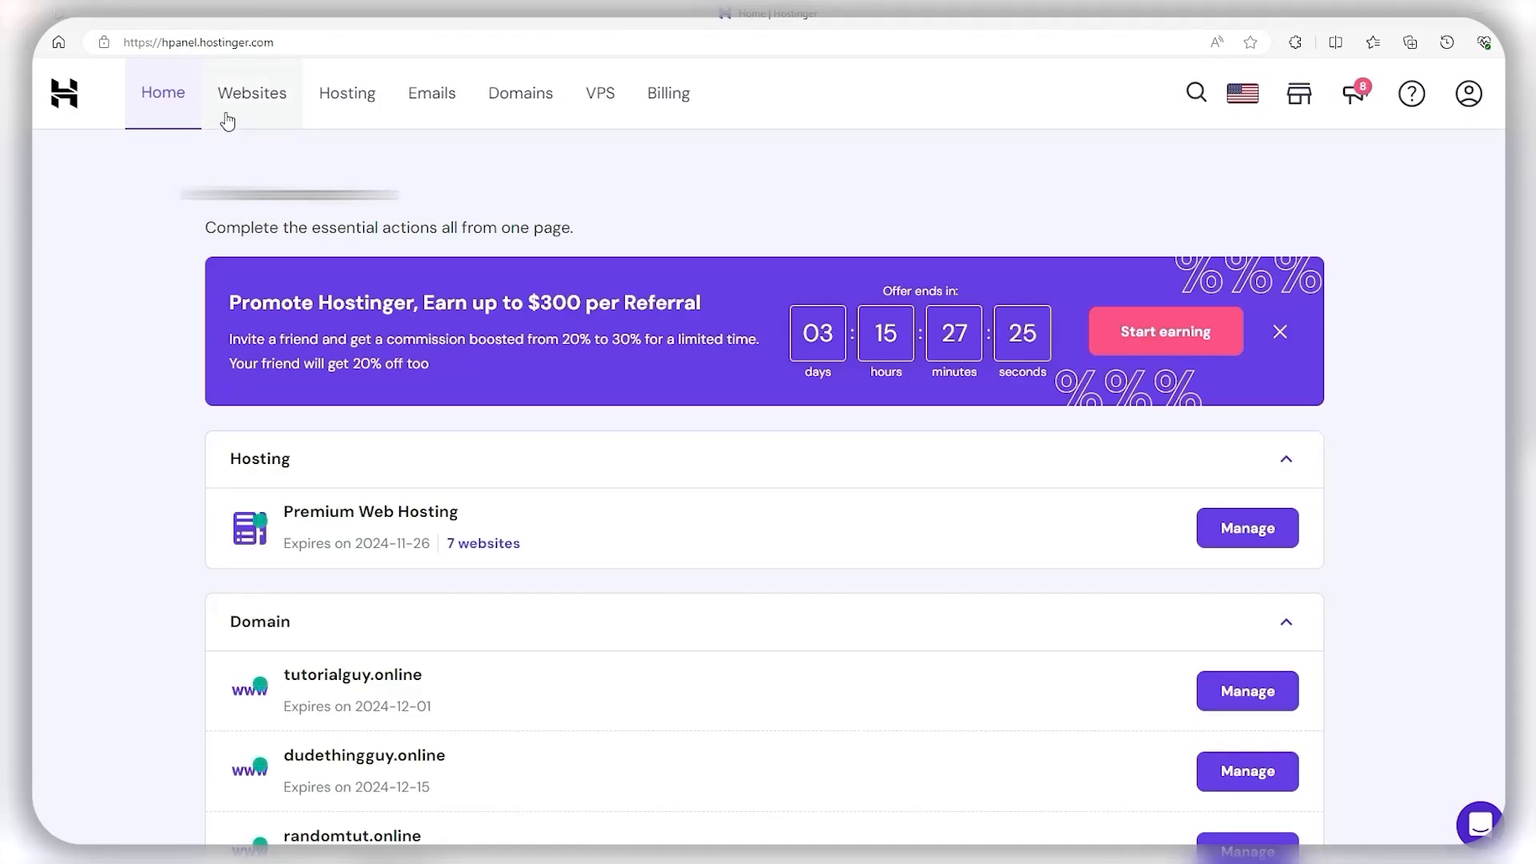
# Step: Add a new website with Hostinger Website Builder and start the AI website creation
pyautogui.click(253, 96)
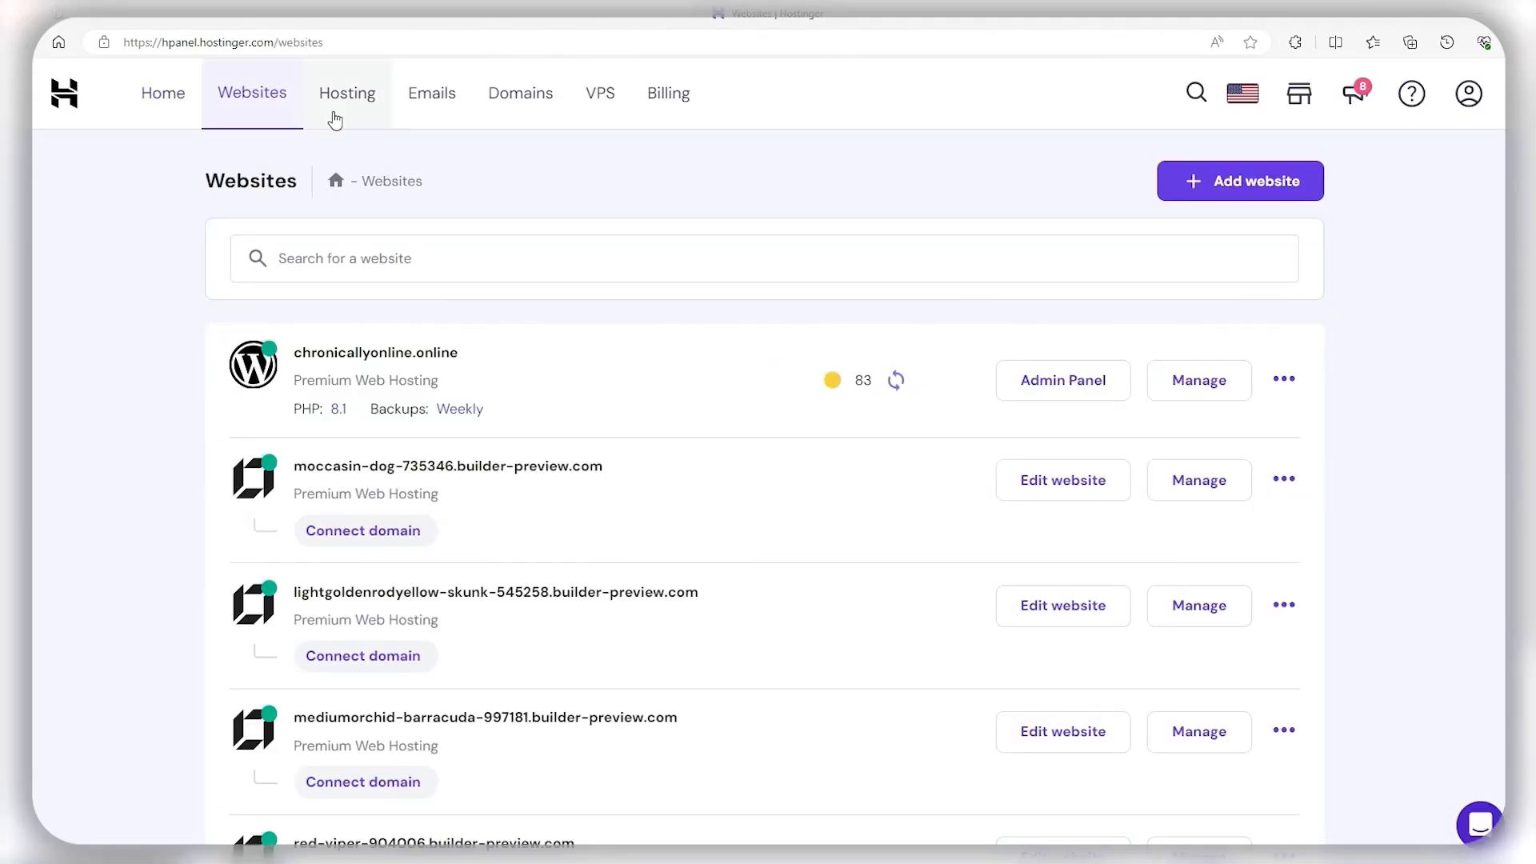
pyautogui.click(1216, 186)
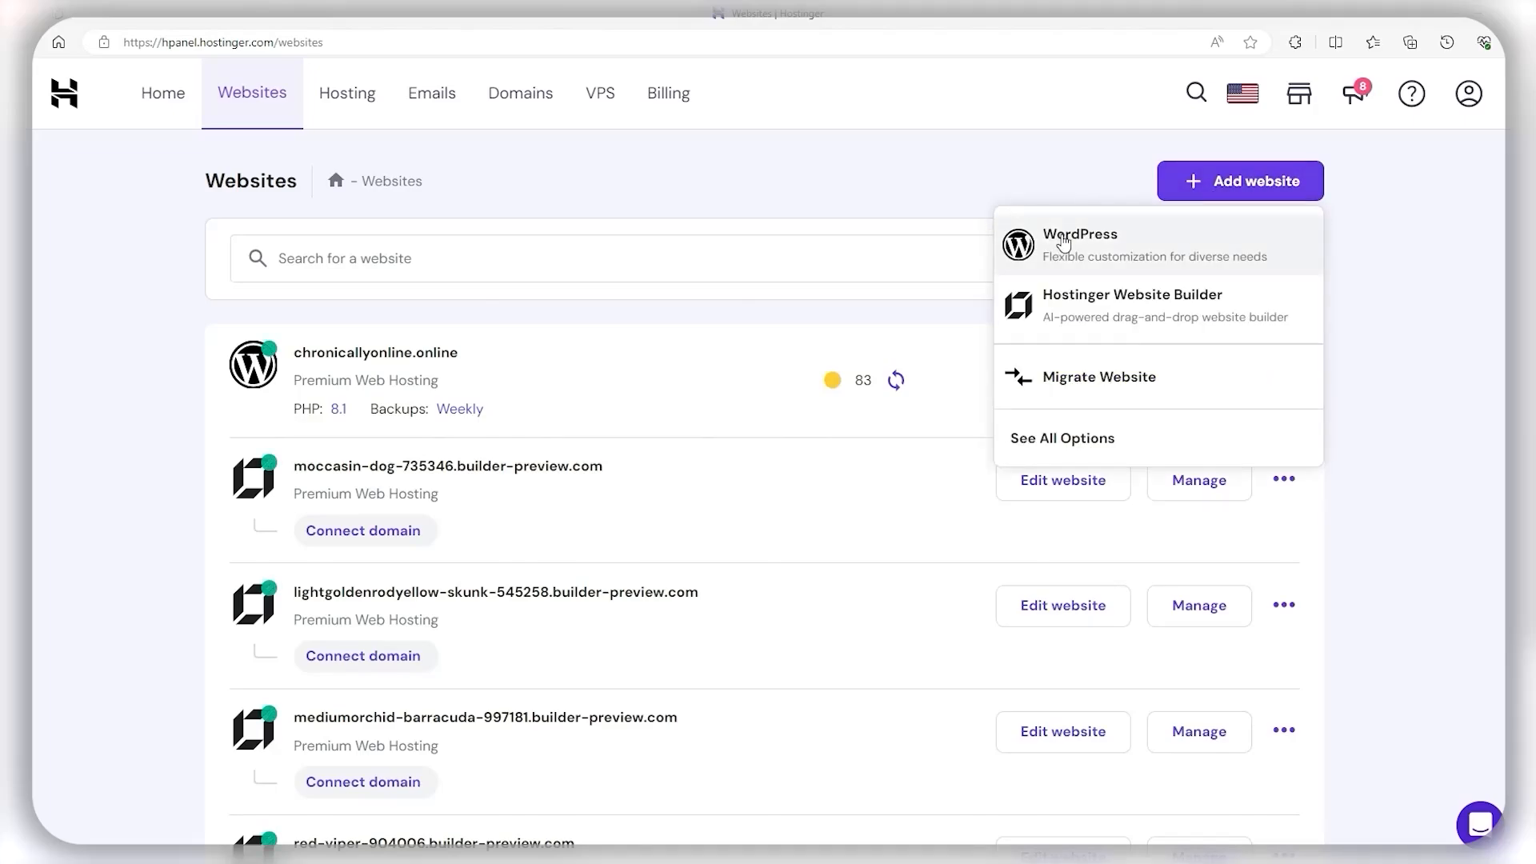
pyautogui.click(1128, 317)
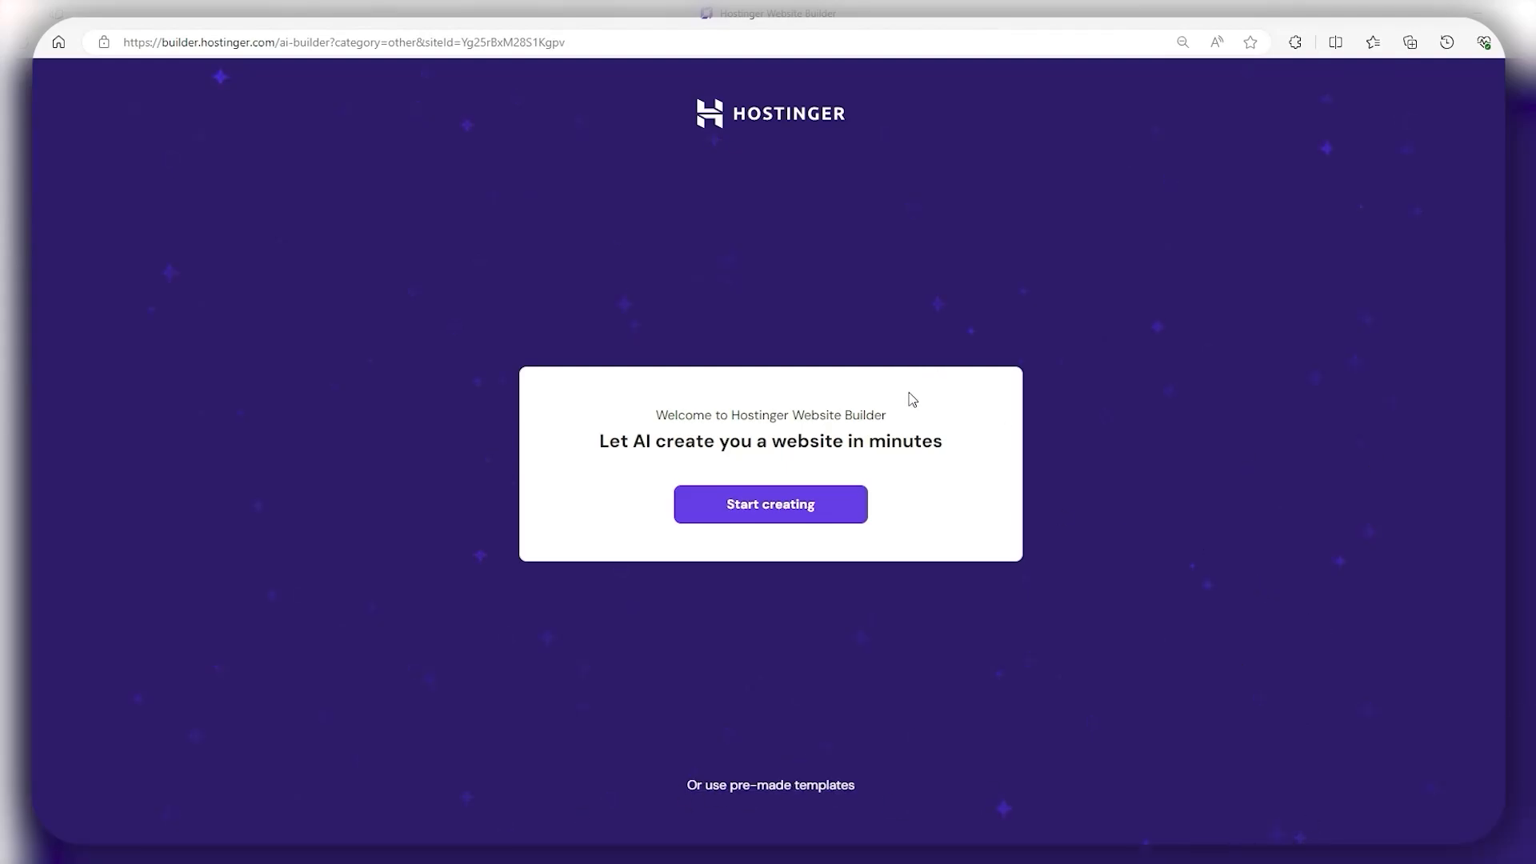
pyautogui.click(743, 508)
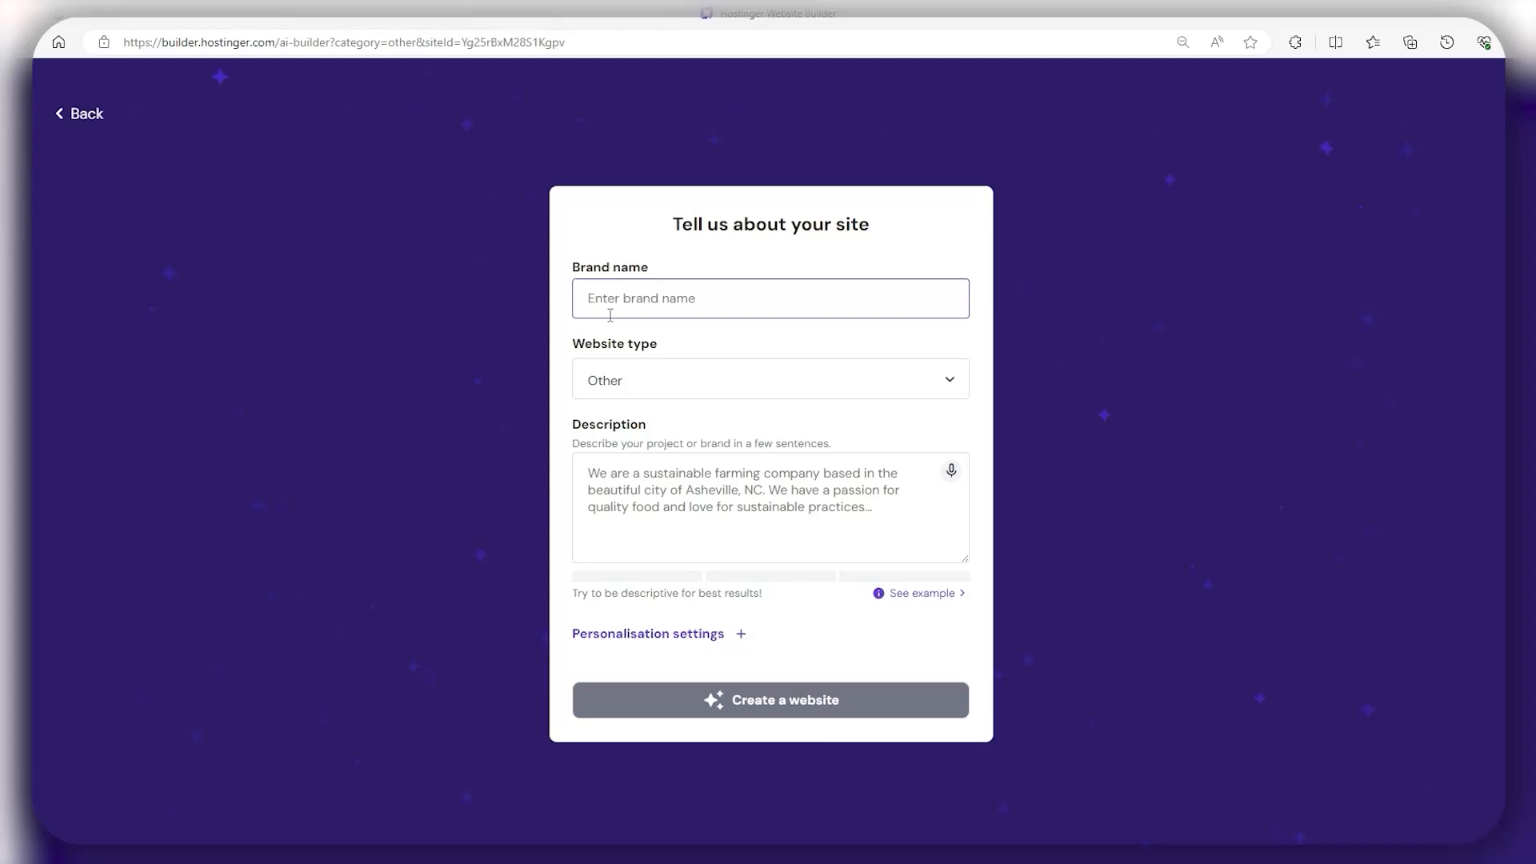
# Step: Generate a Blog website for PixelPulse with a gaming blog description asking for a nature/gaming theme in deep green, red, and orange
pyautogui.click(600, 371)
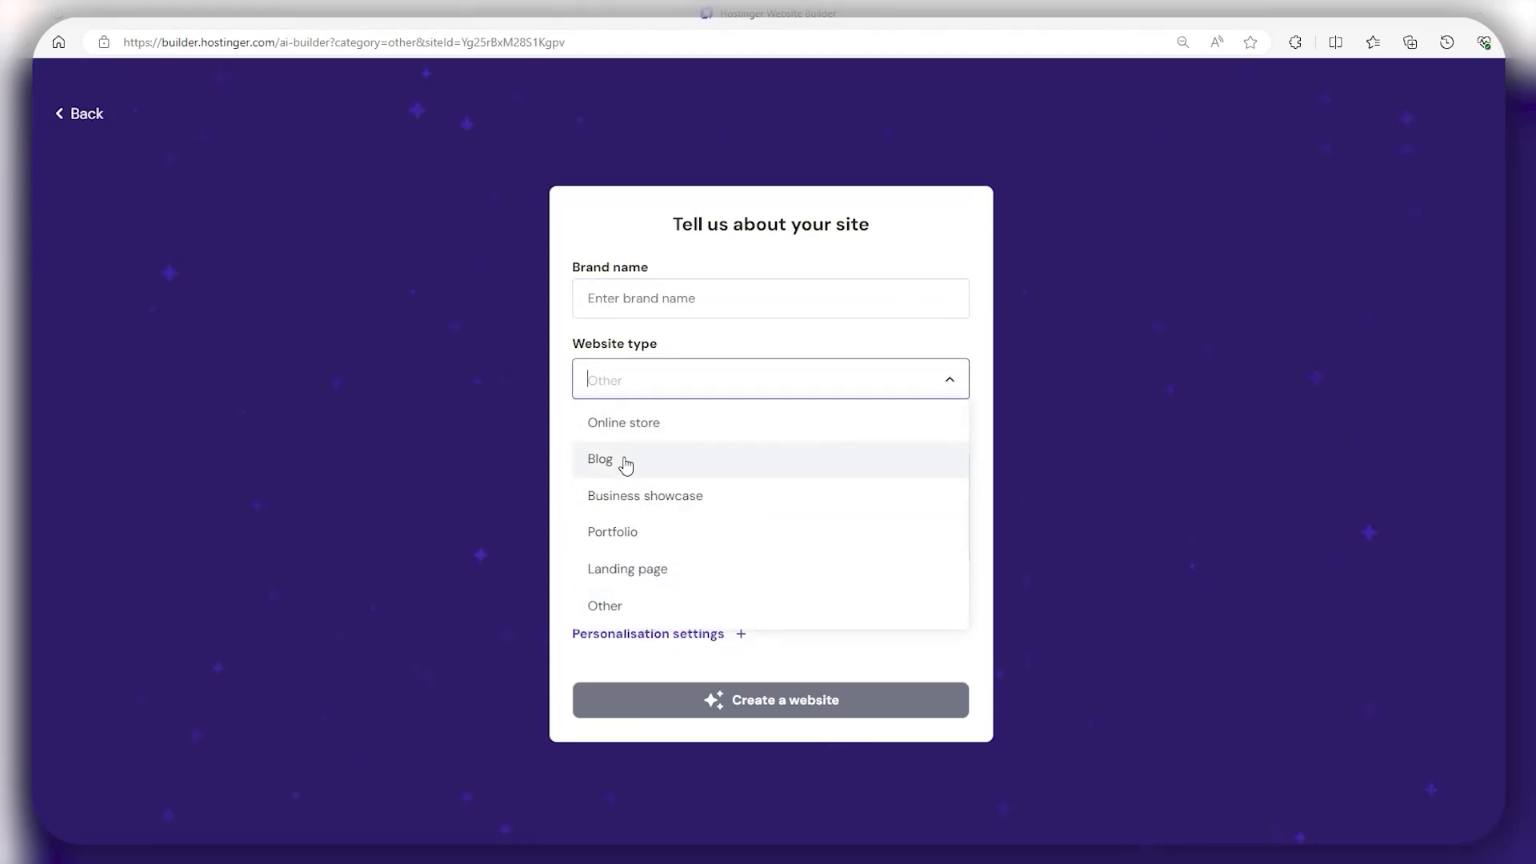
pyautogui.click(650, 470)
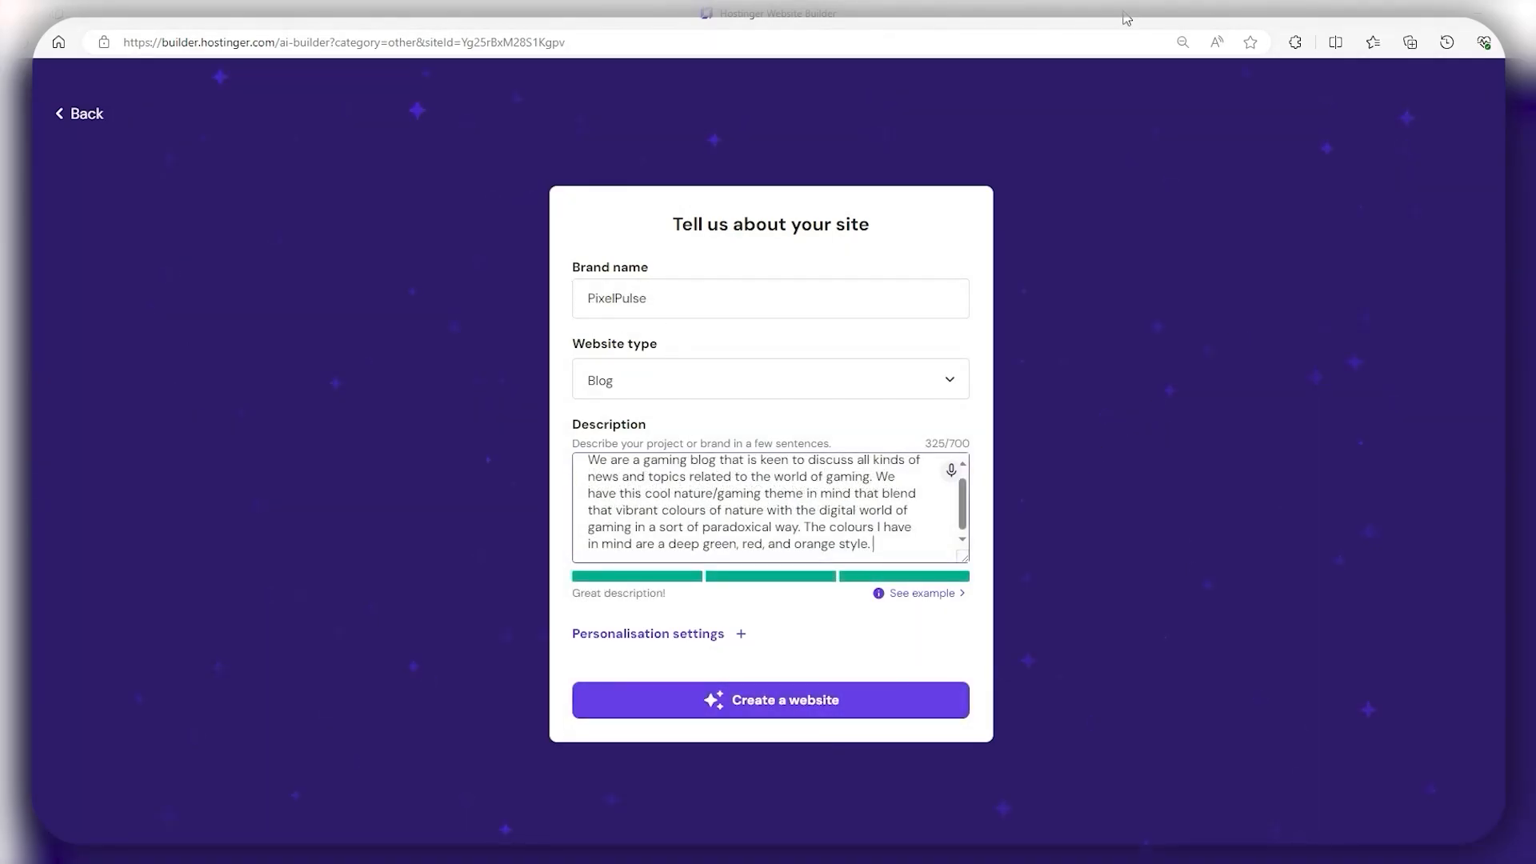
pyautogui.scroll(1, 606, 530)
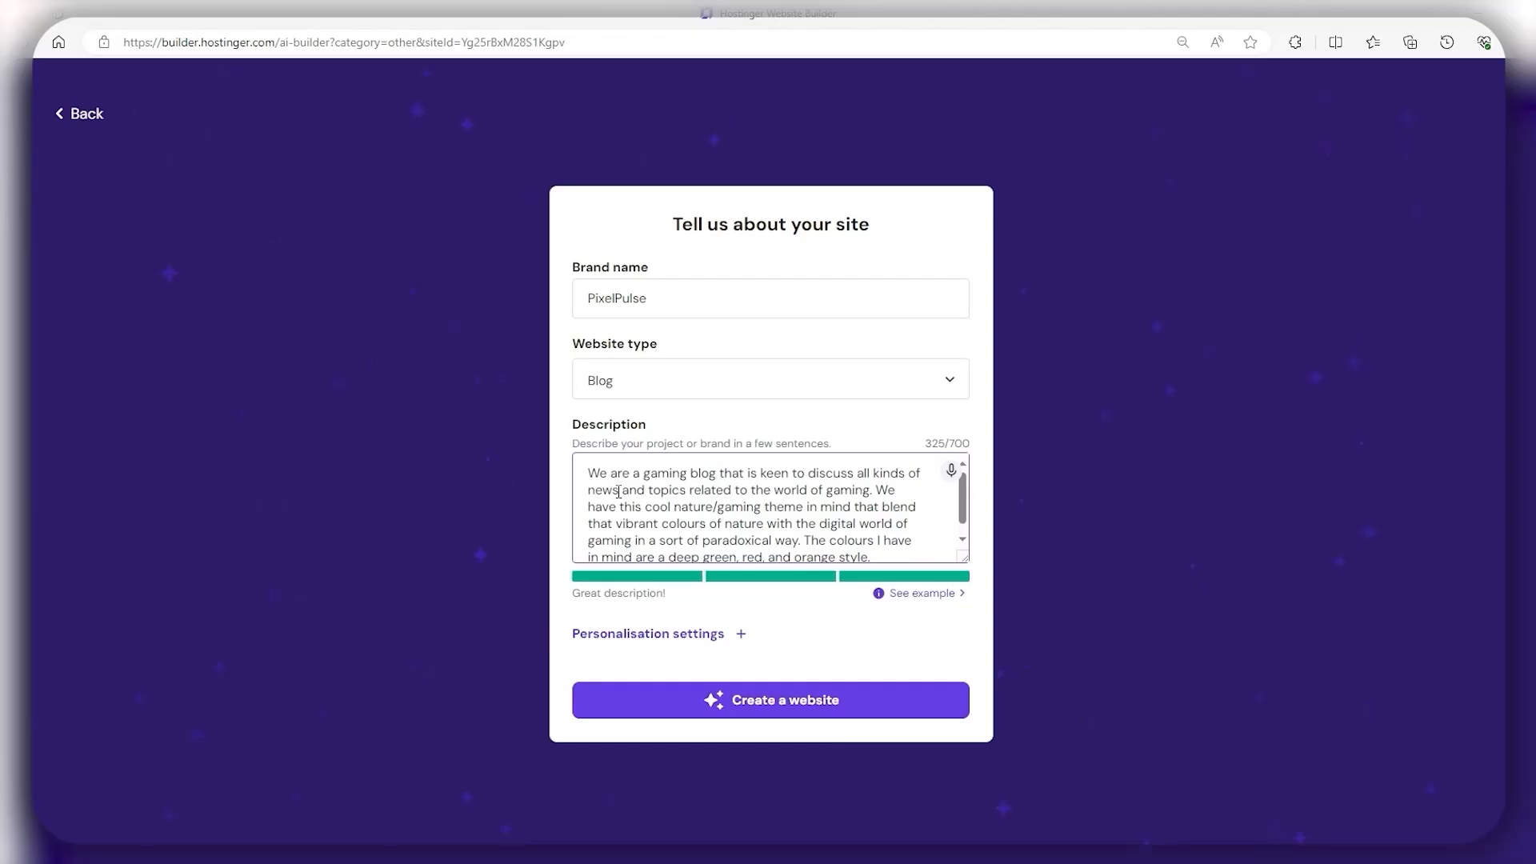
pyautogui.scroll(-1, 601, 480)
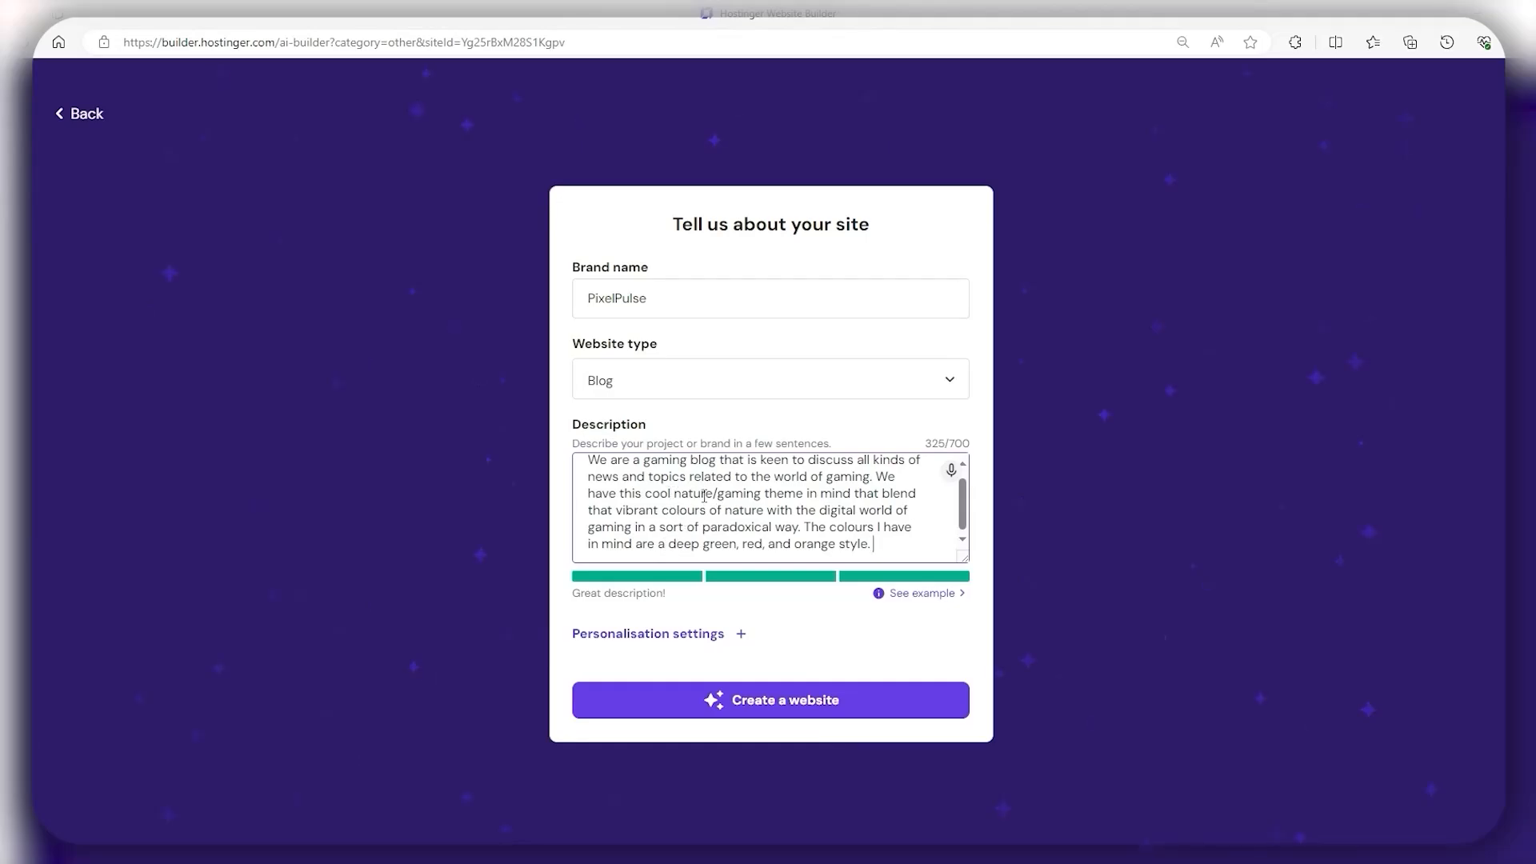
pyautogui.scroll(1, 788, 505)
pyautogui.scroll(-1, 785, 512)
pyautogui.click(787, 703)
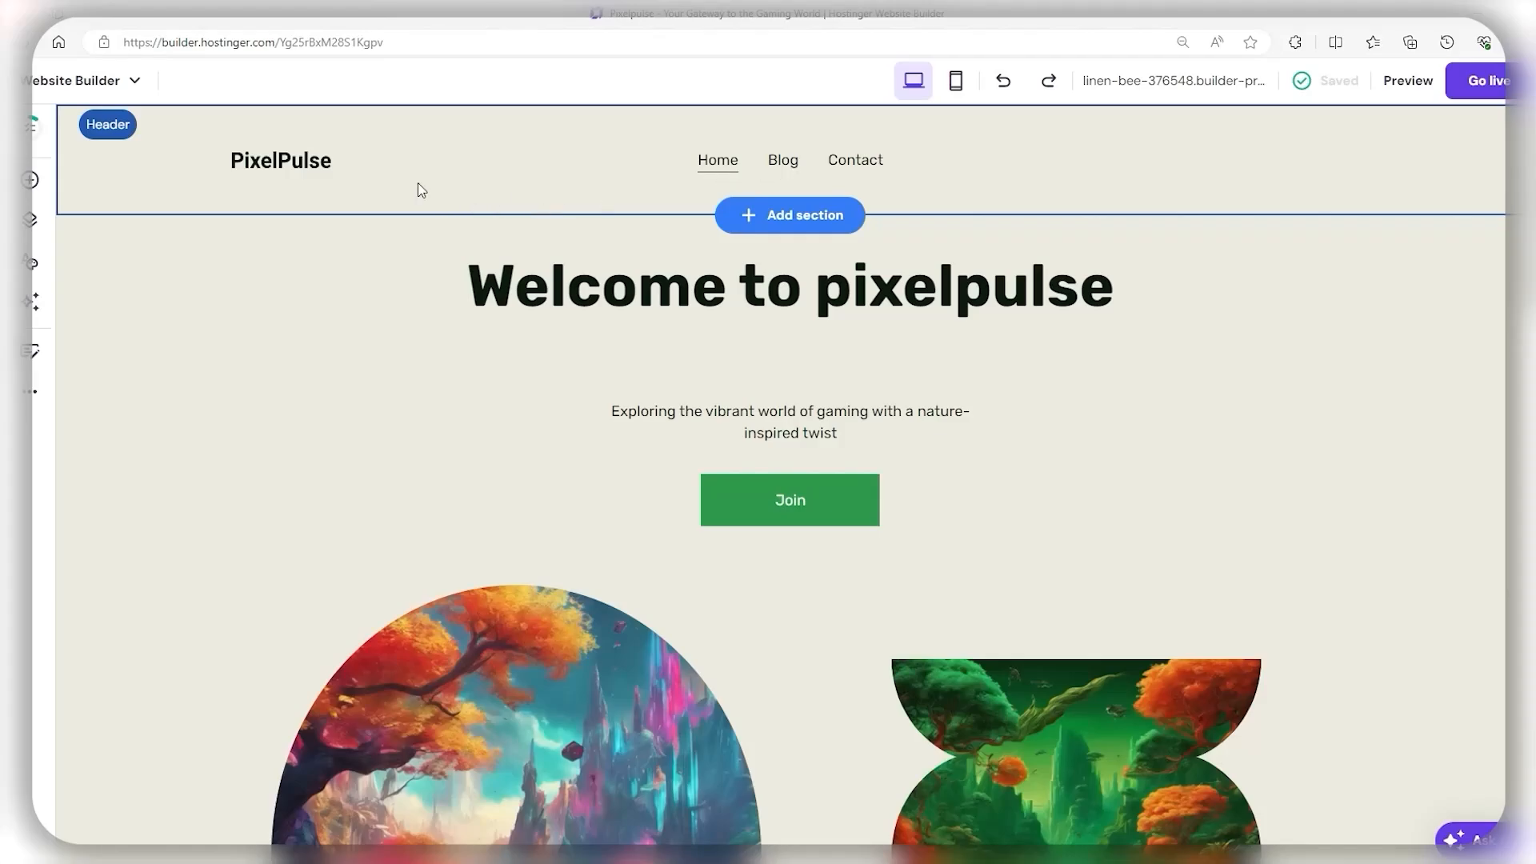
# Step: Examine the generated homepage's hero, blog posts, About Us section and footer
pyautogui.scroll(-15, 617, 174)
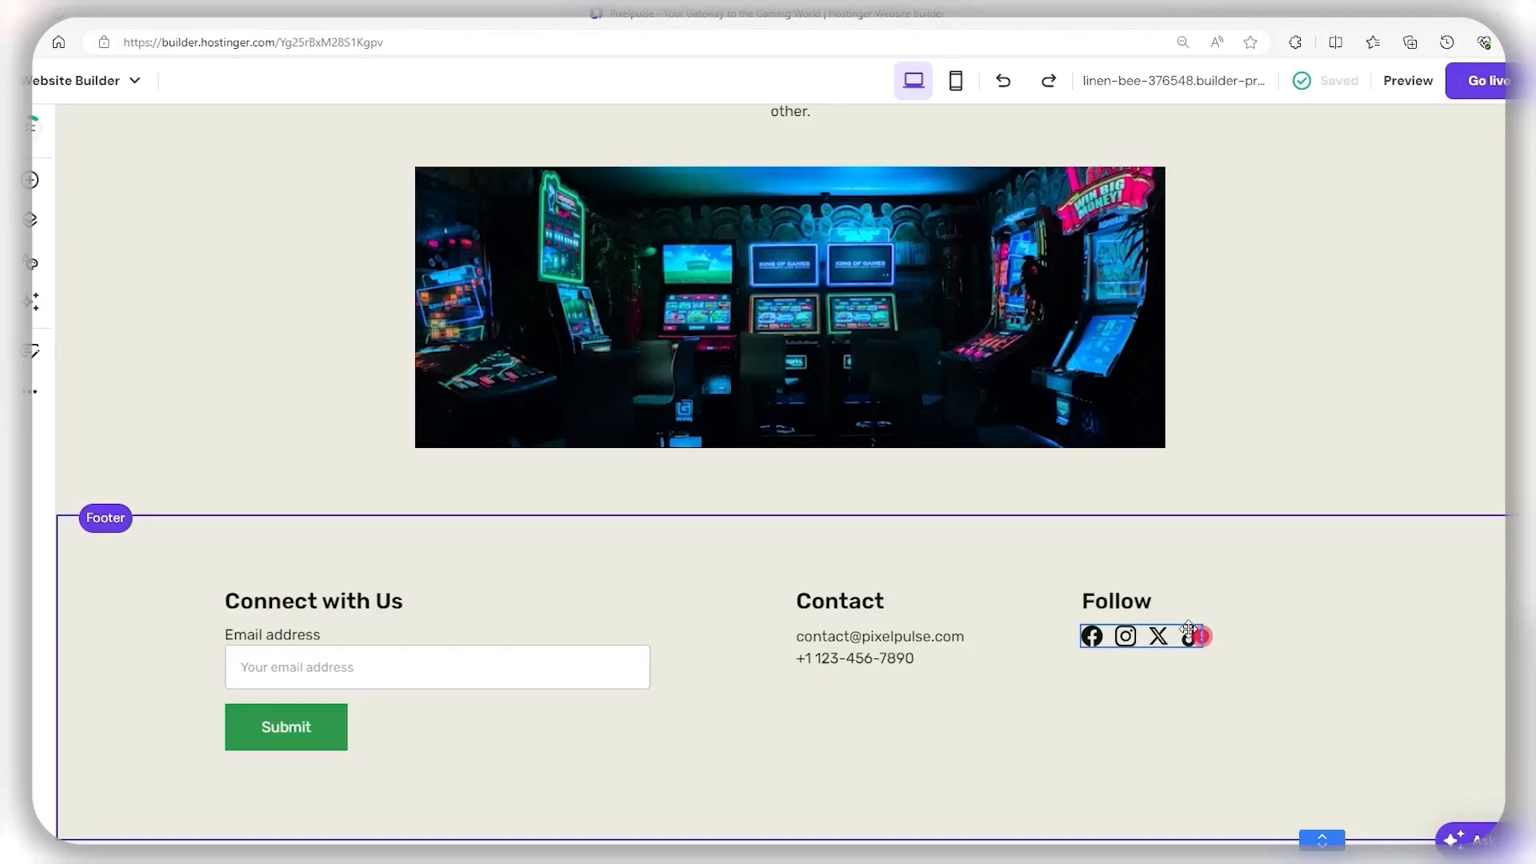
pyautogui.scroll(2, 1211, 631)
pyautogui.scroll(1, 1212, 629)
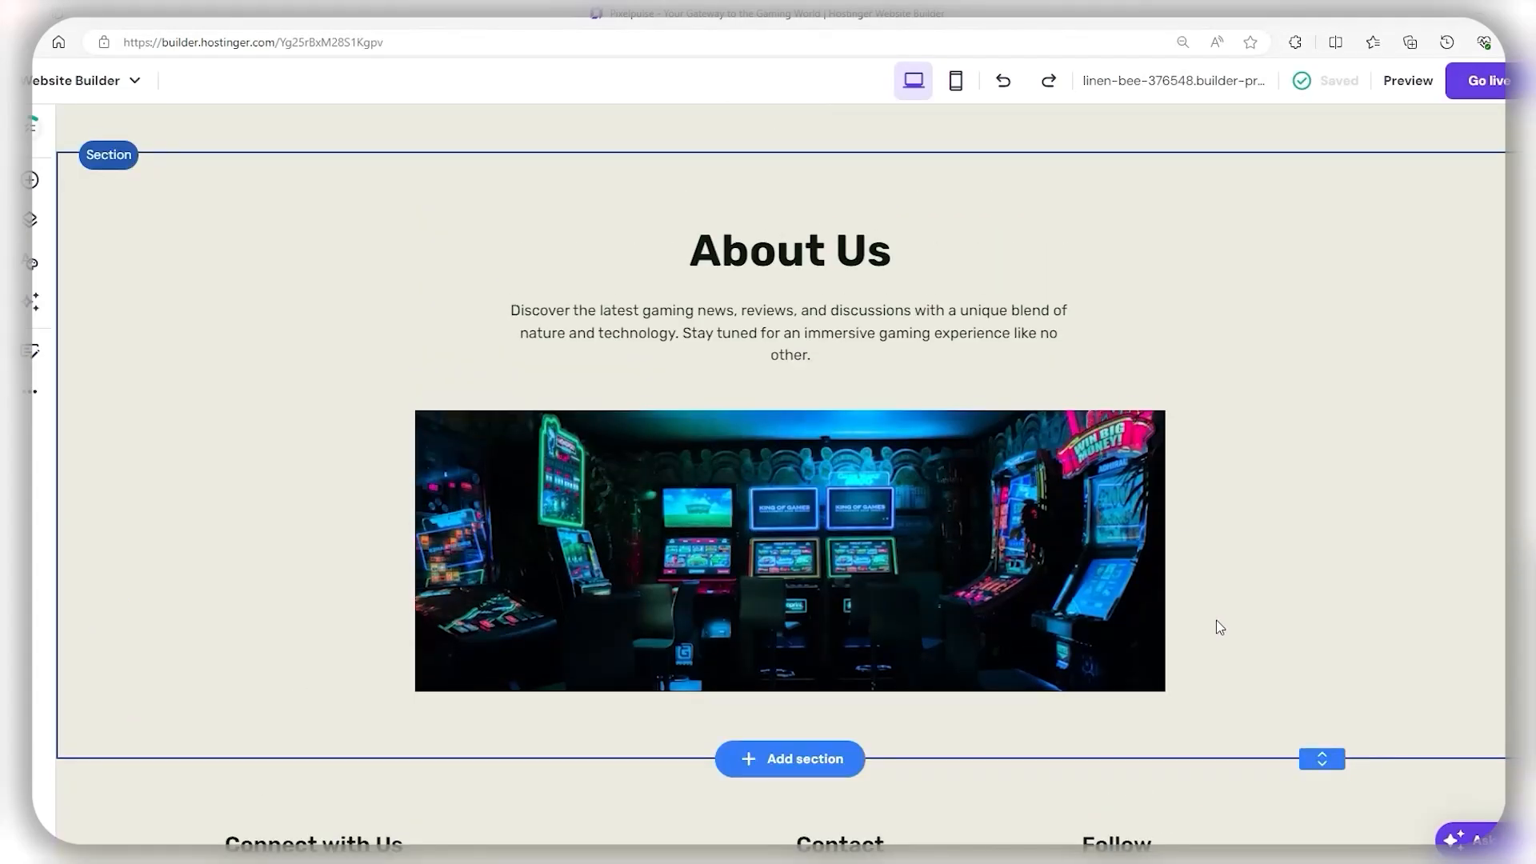
pyautogui.scroll(5, 1347, 667)
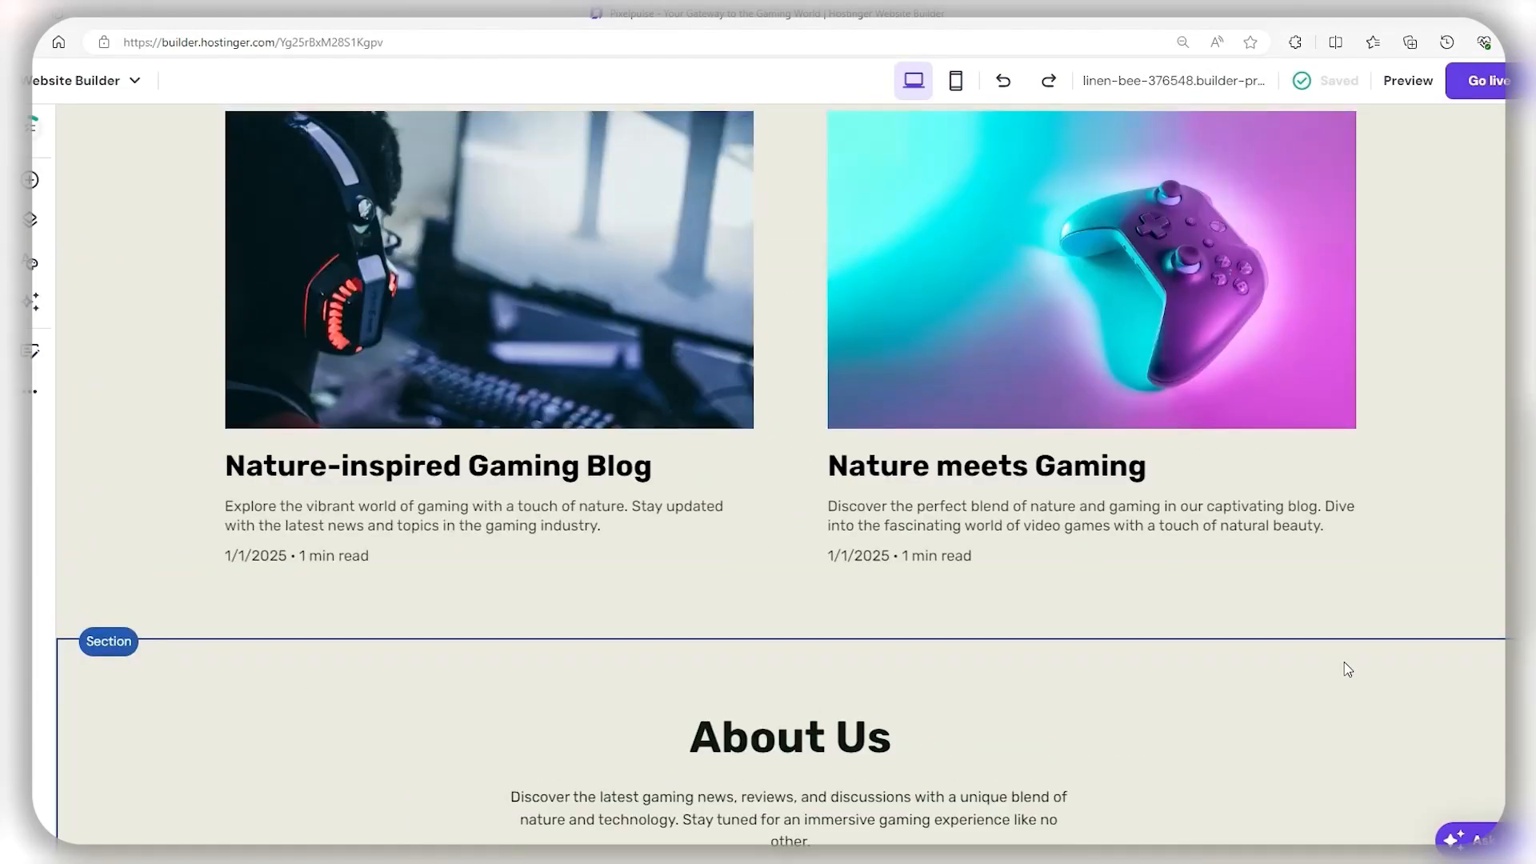
pyautogui.scroll(-4, 1281, 628)
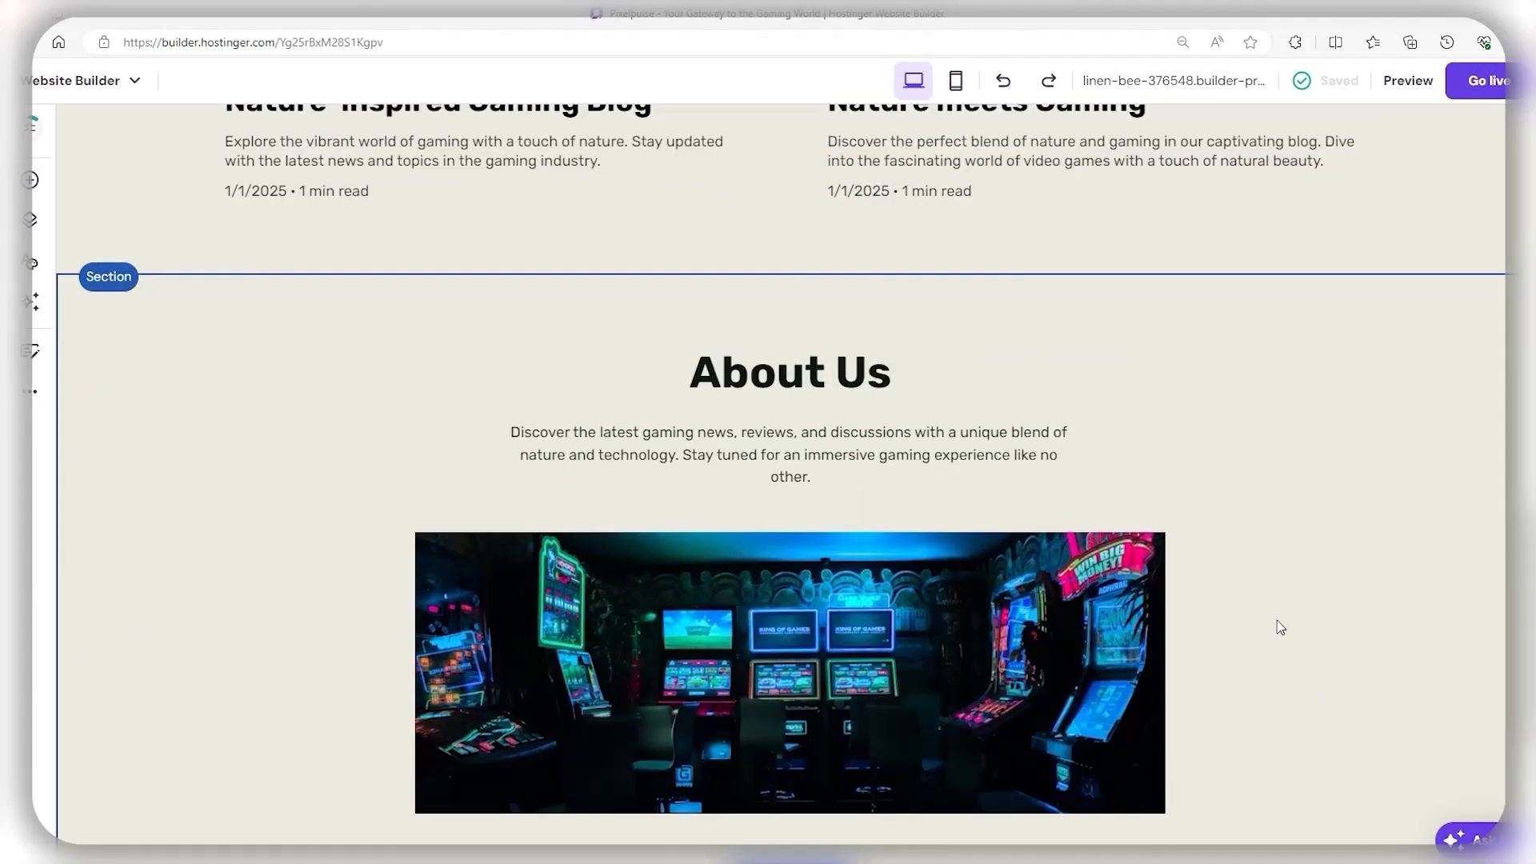
pyautogui.scroll(4, 892, 460)
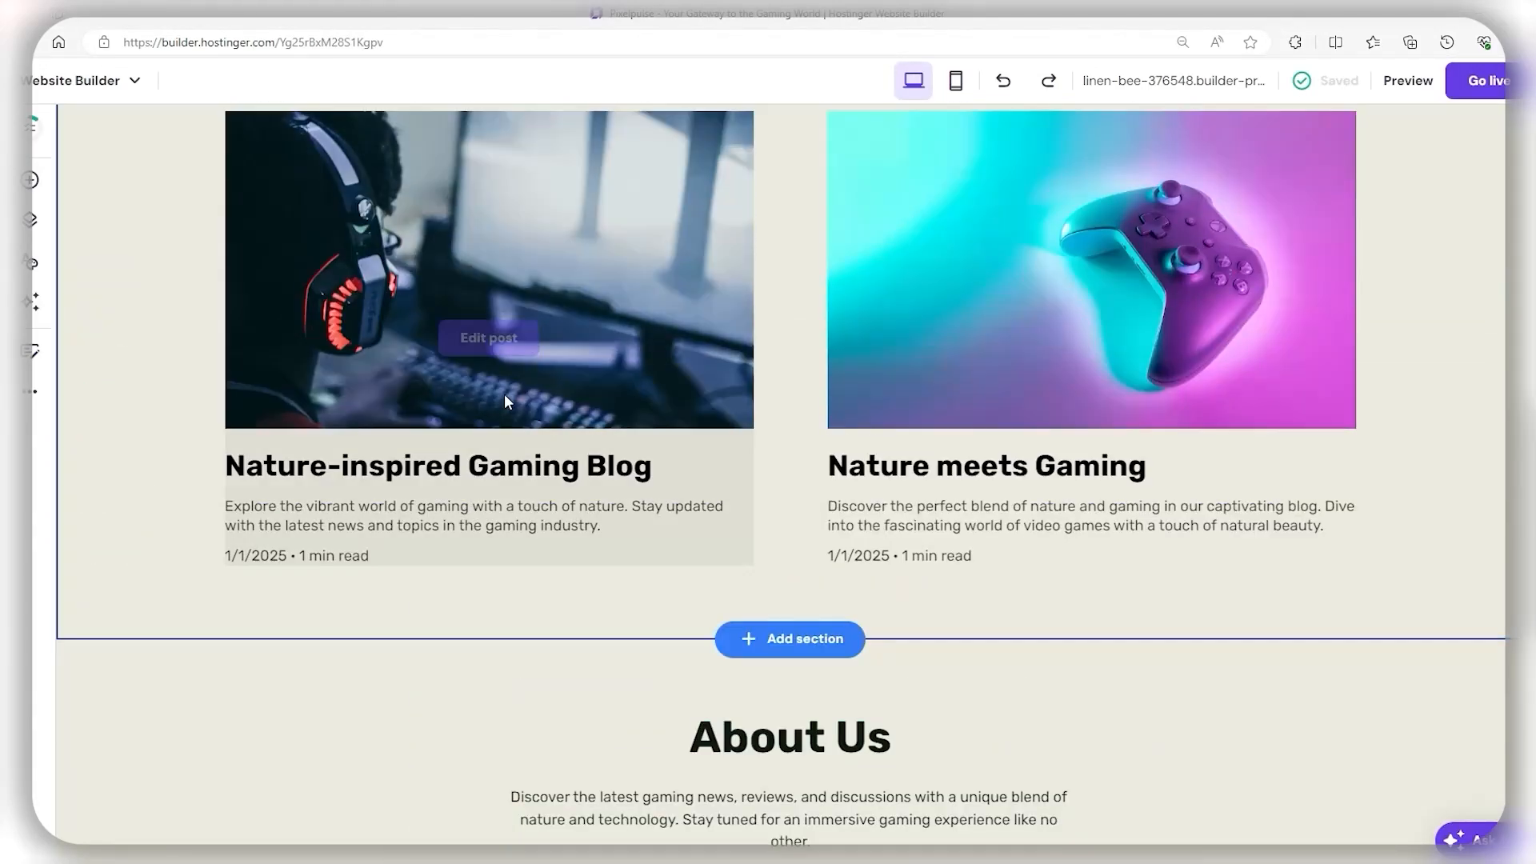
pyautogui.scroll(-3, 672, 580)
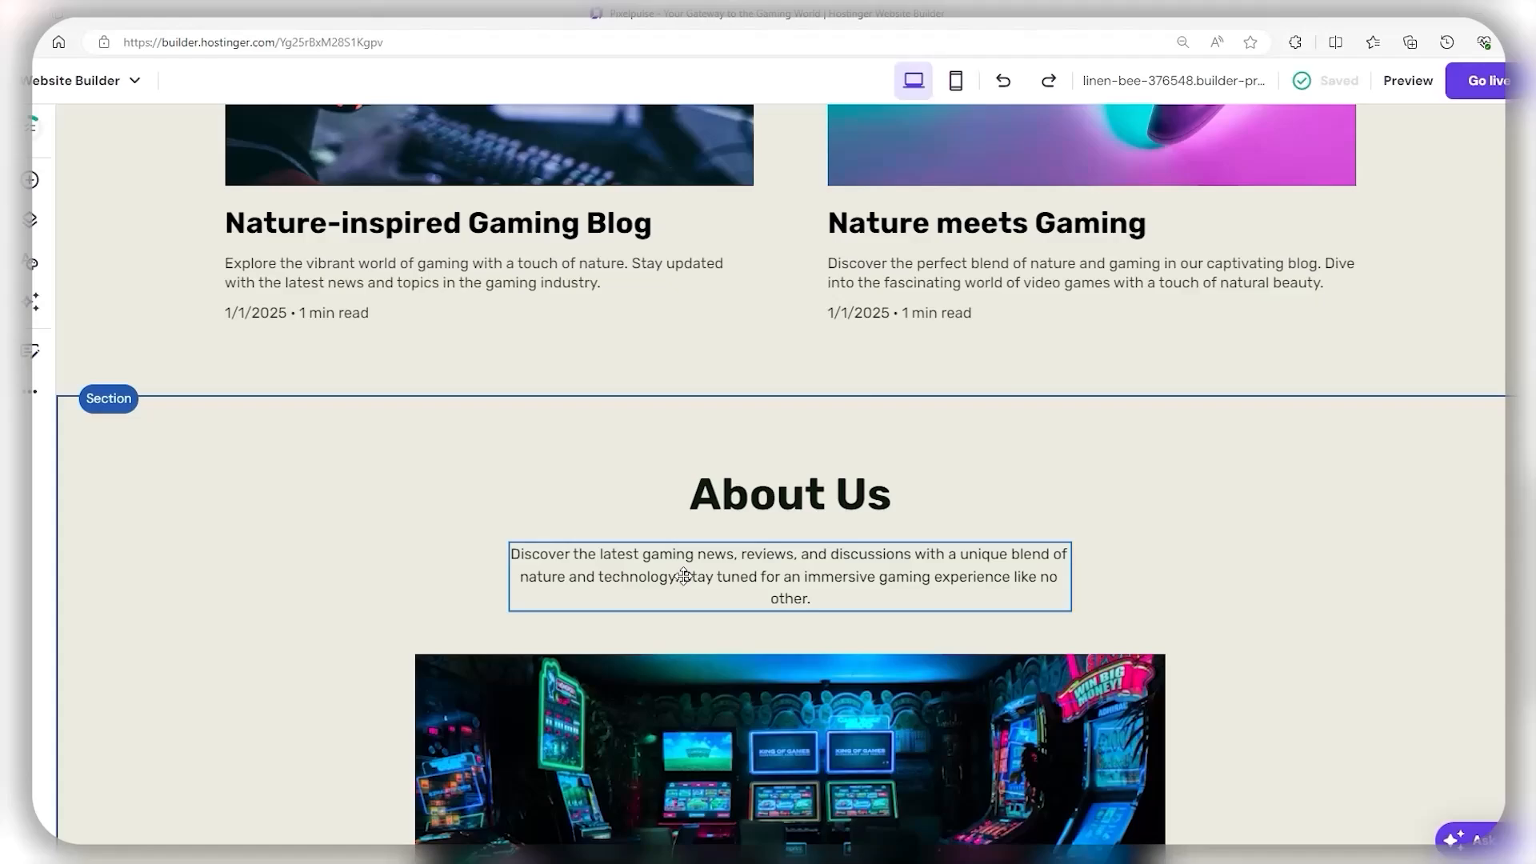
pyautogui.scroll(8, 712, 560)
pyautogui.scroll(4, 714, 560)
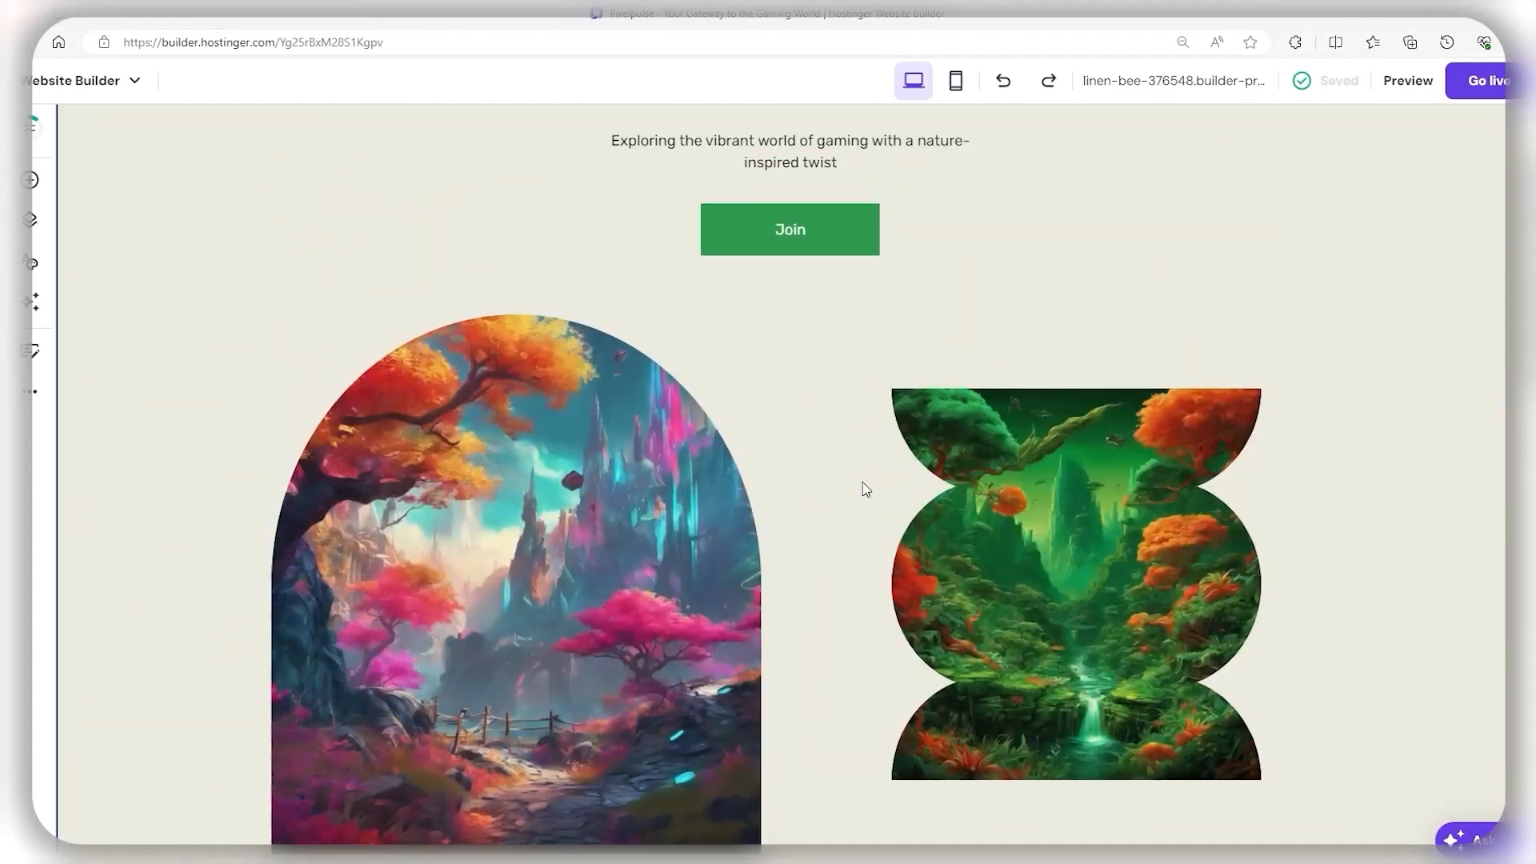
pyautogui.scroll(3, 861, 487)
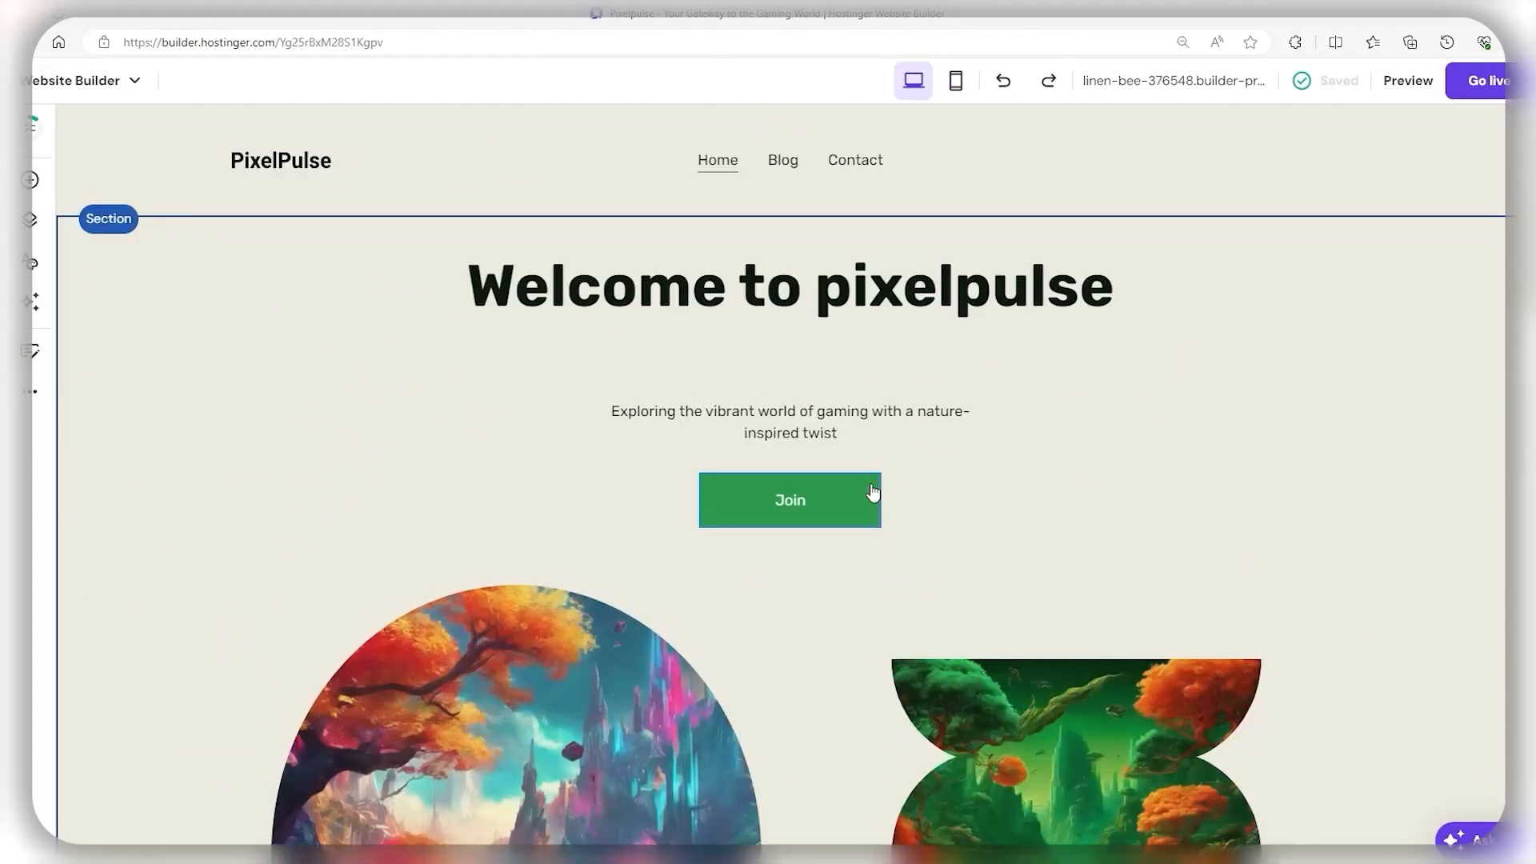
# Step: Move the "Welcome to pixelpulse" heading slightly to the left within the hero section
pyautogui.click(774, 282)
pyautogui.moveTo(997, 197); pyautogui.dragTo(1001, 193)
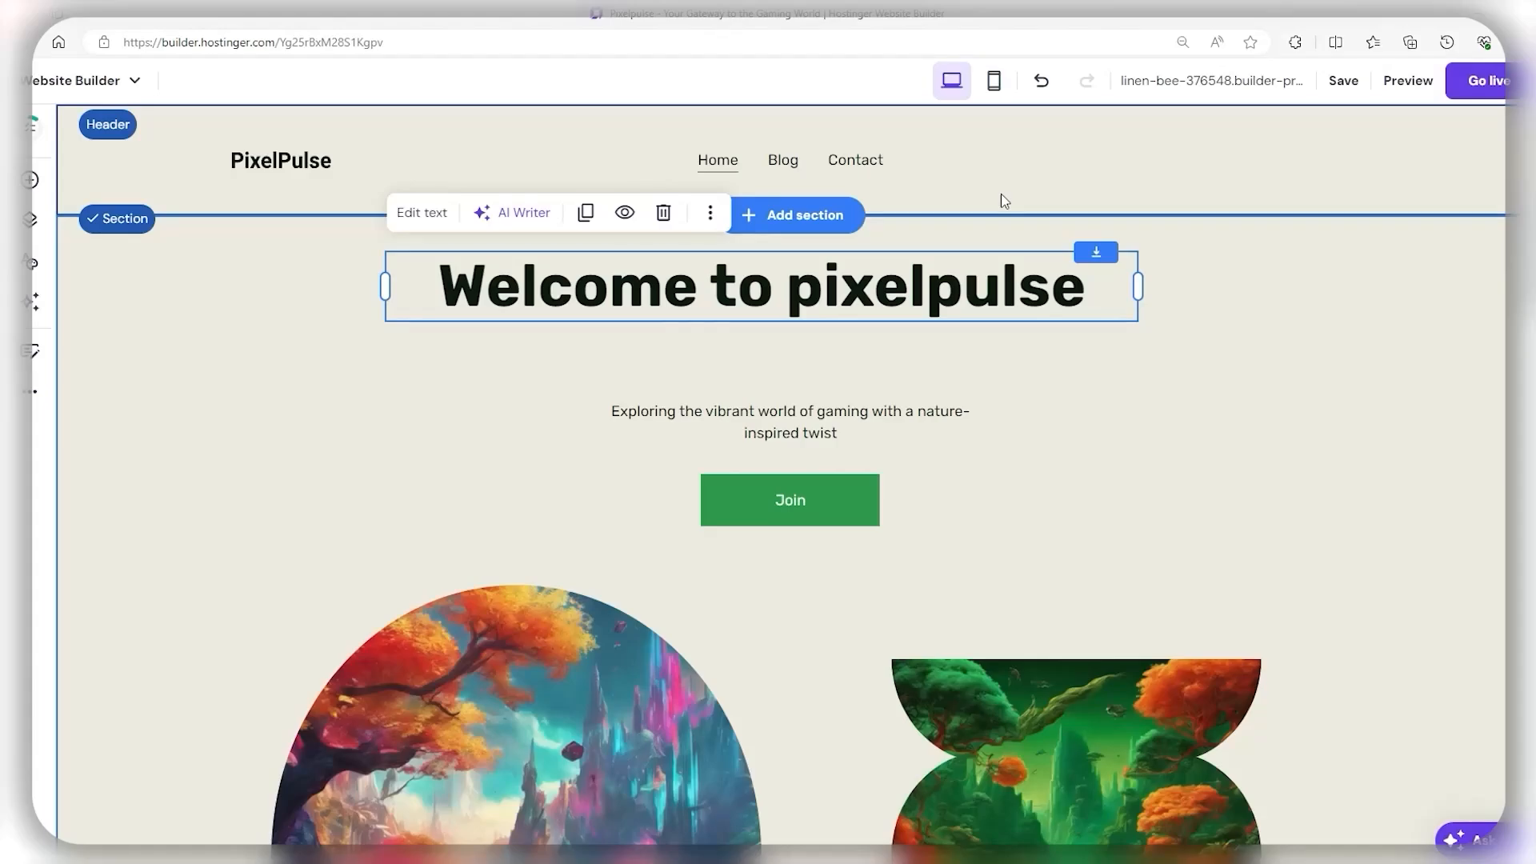
# Step: Review the homepage layout from the repositioned heading and hero images down to the blog posts and About Us section
pyautogui.scroll(-2, 1232, 299)
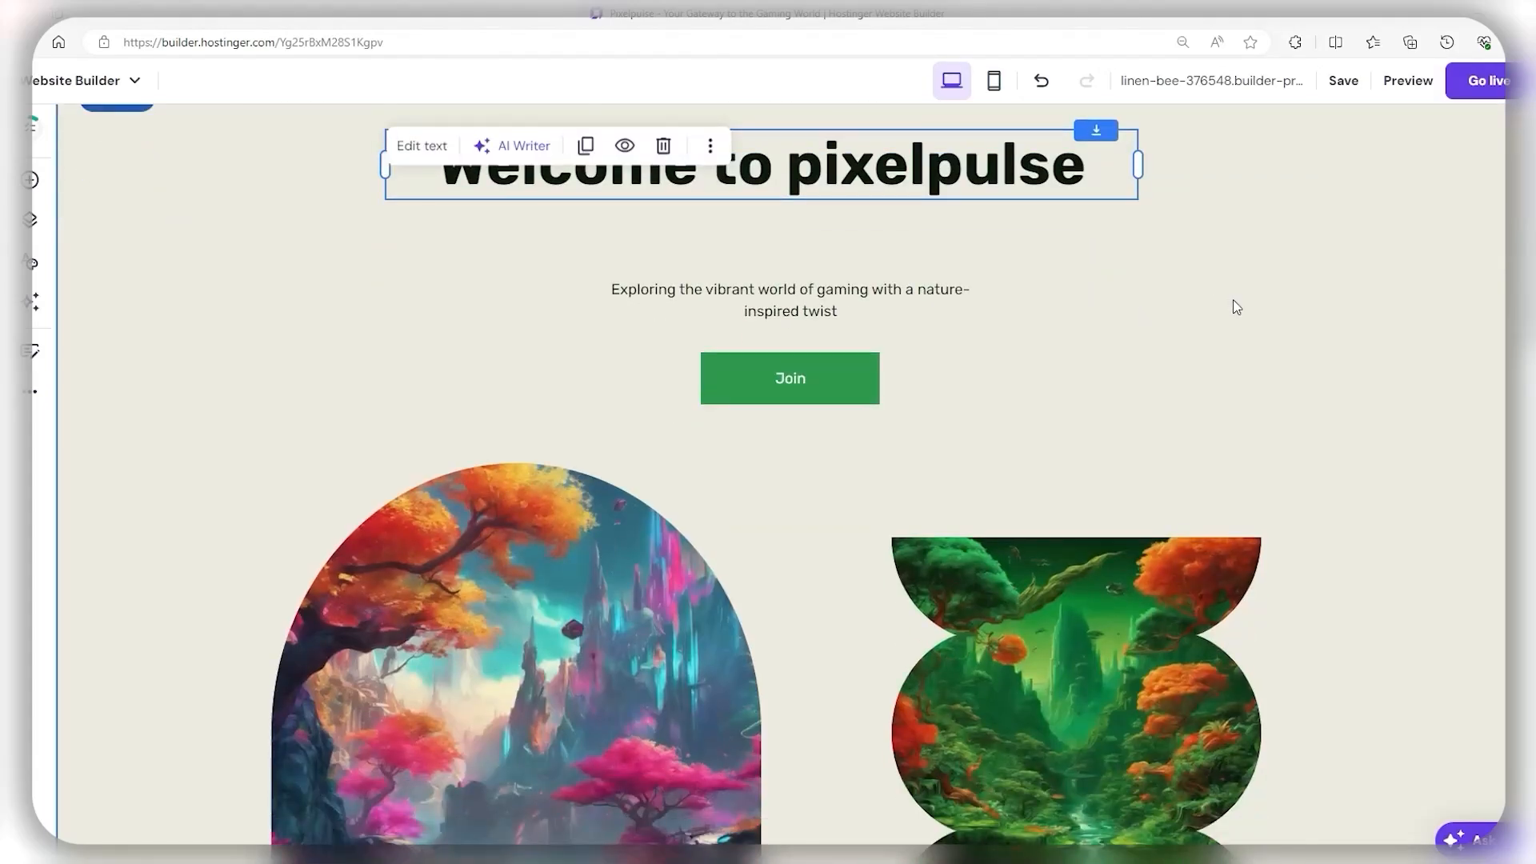
pyautogui.scroll(-3, 1214, 257)
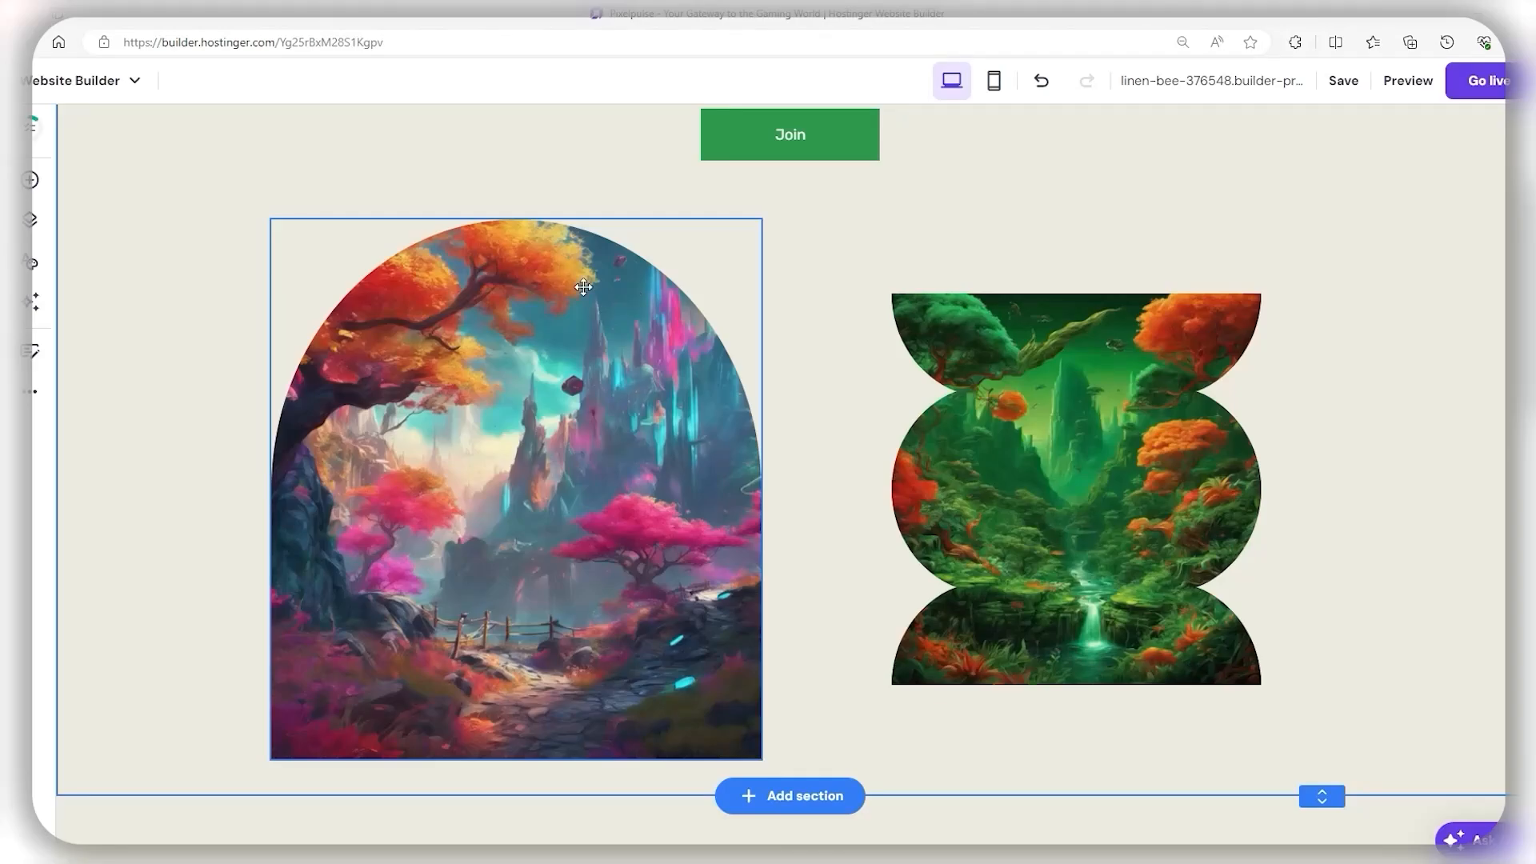
pyautogui.scroll(5, 1238, 229)
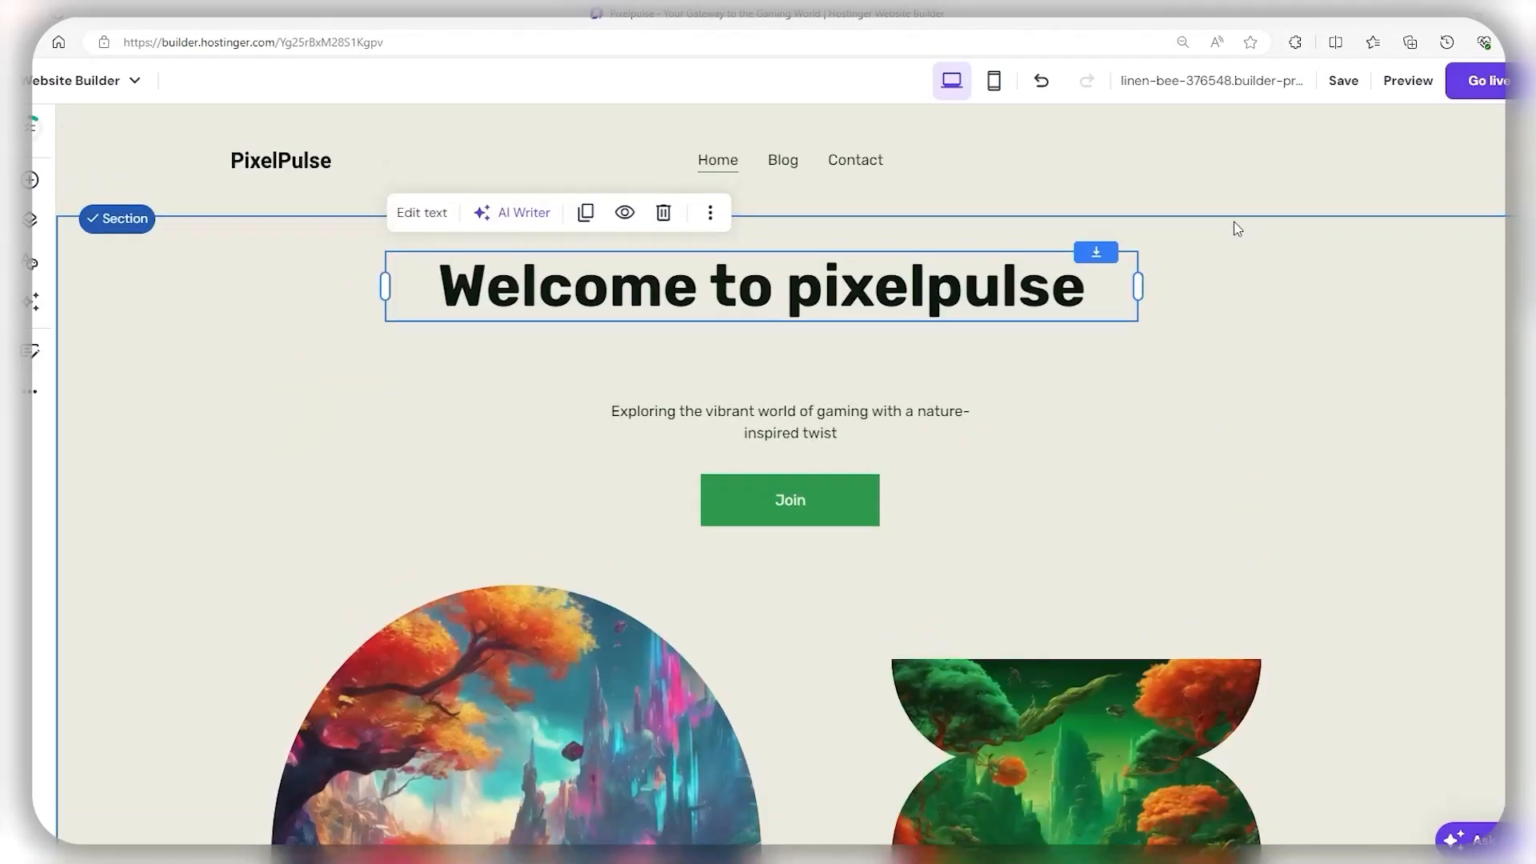
pyautogui.scroll(-12, 1296, 240)
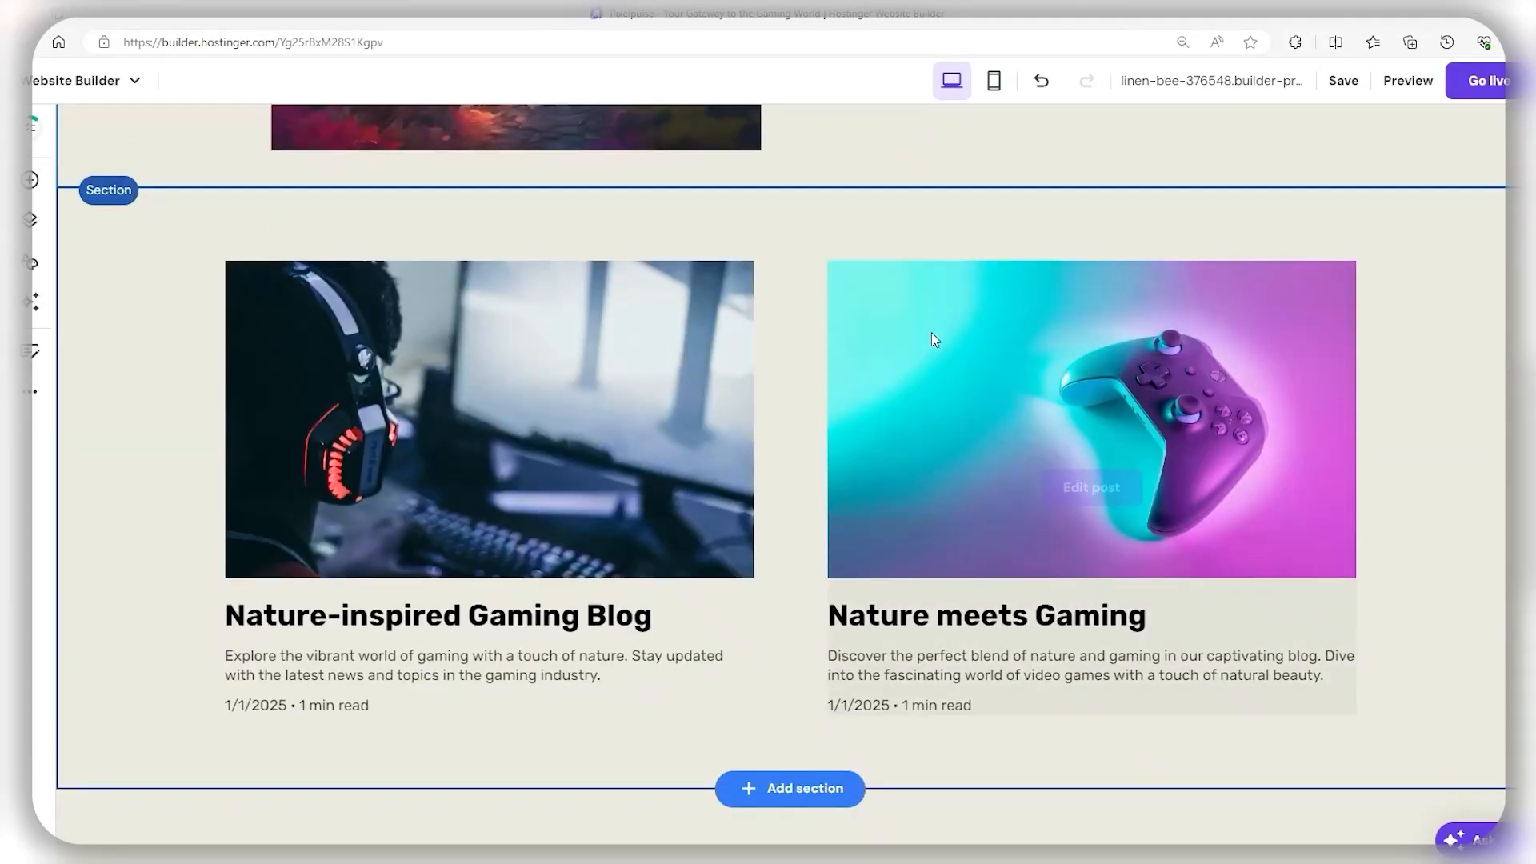
pyautogui.scroll(12, 931, 333)
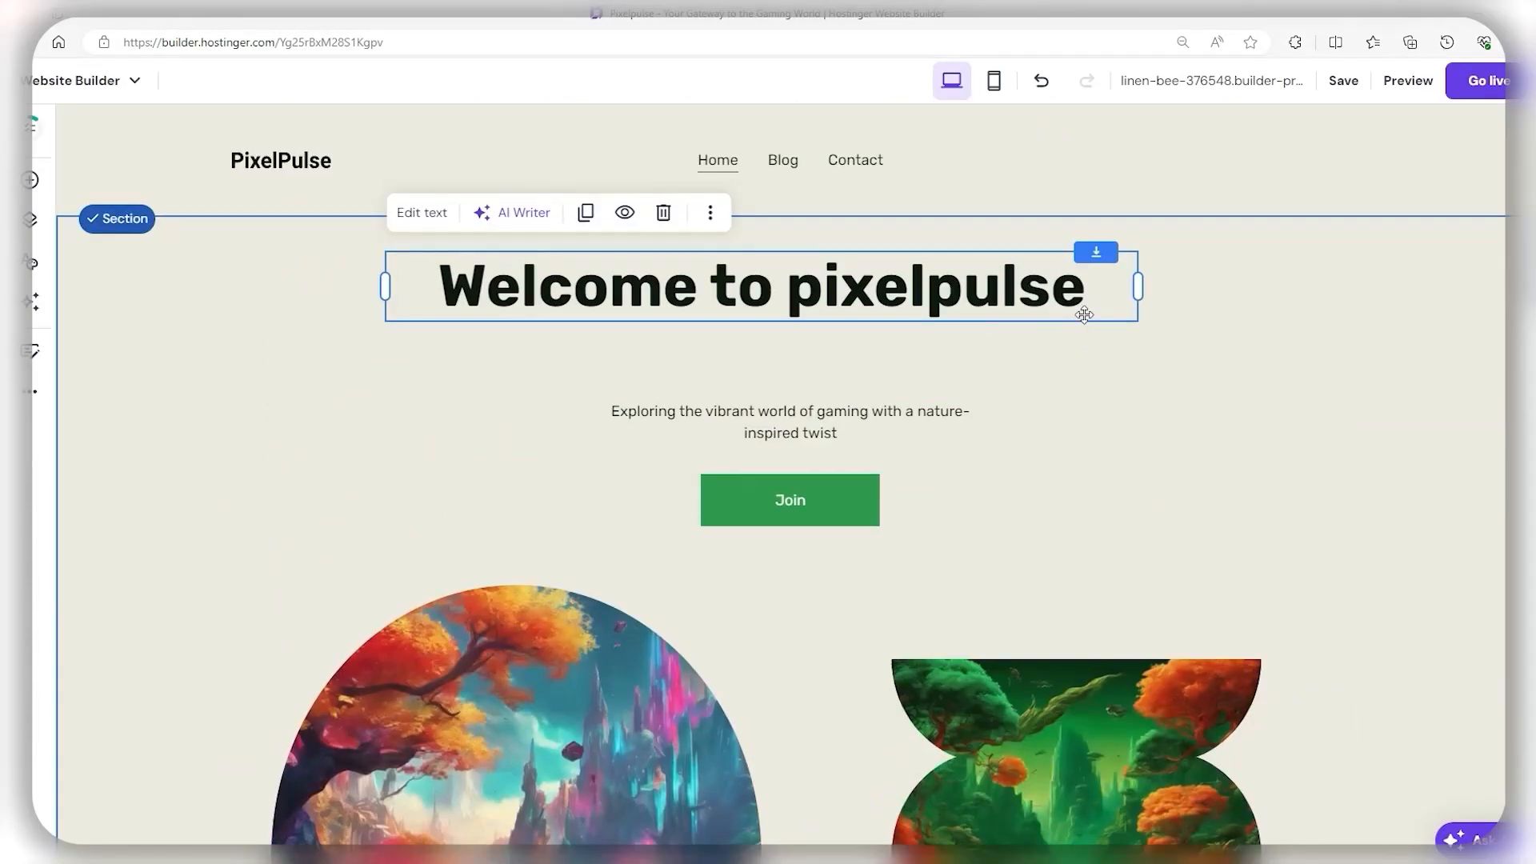
pyautogui.scroll(-15, 1003, 409)
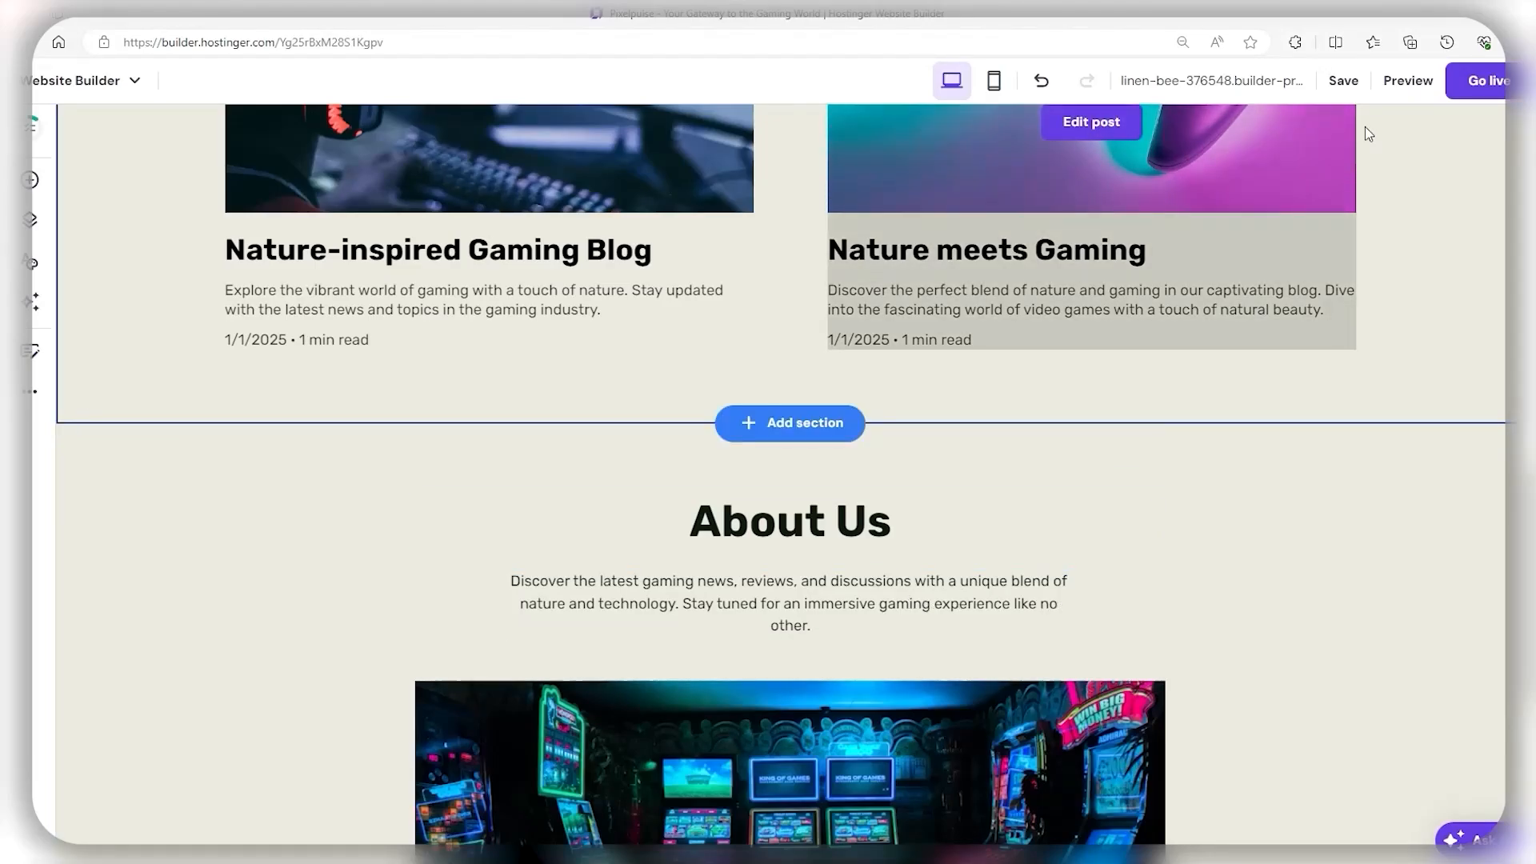
# Step: Preview the site and read through the "Nature meets Gaming" blog post
pyautogui.click(1406, 82)
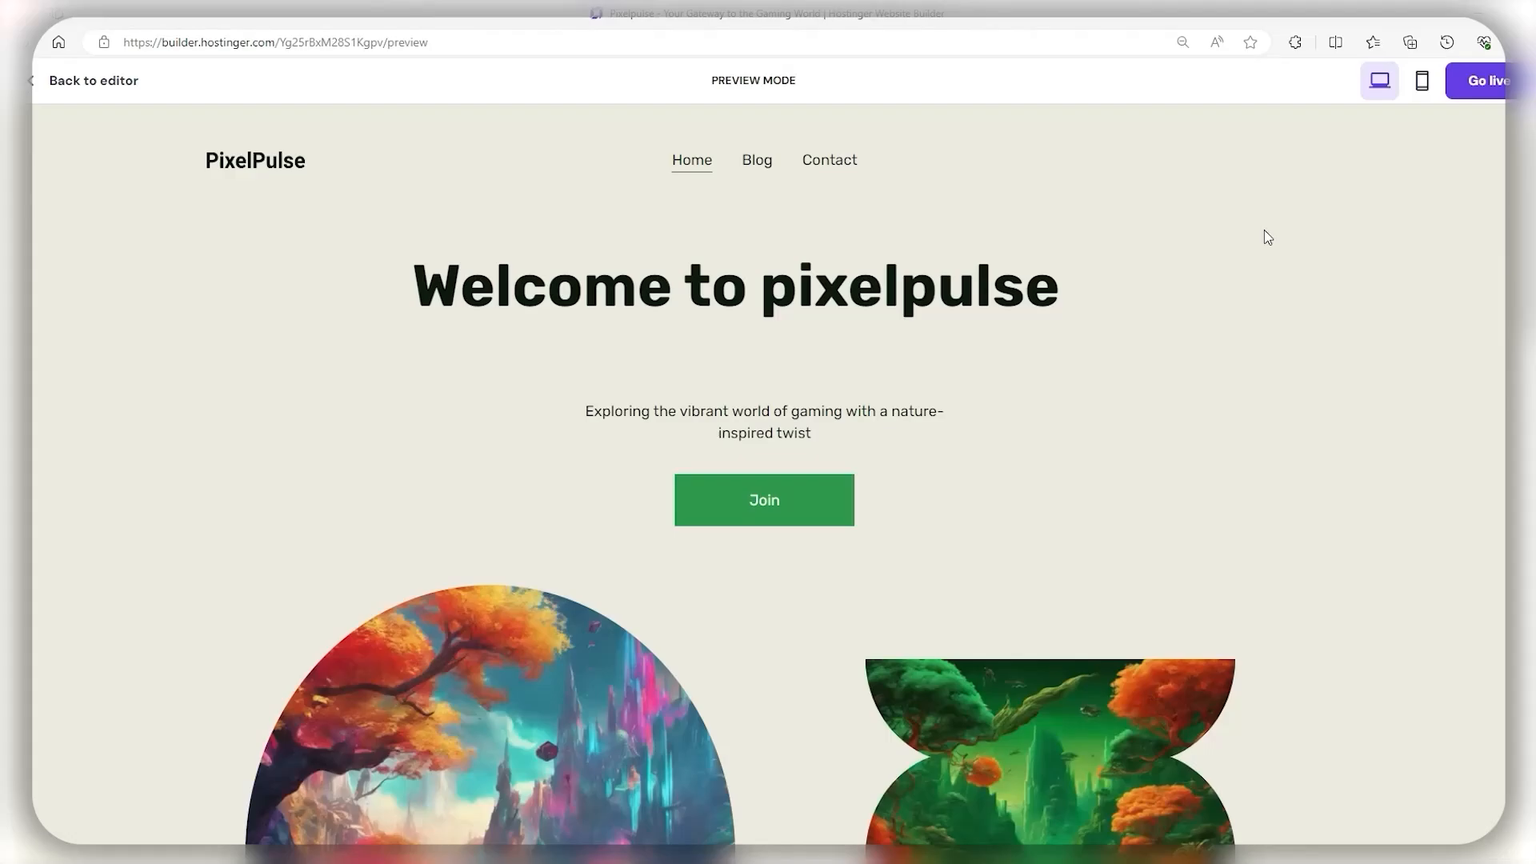
pyautogui.scroll(-7, 1071, 340)
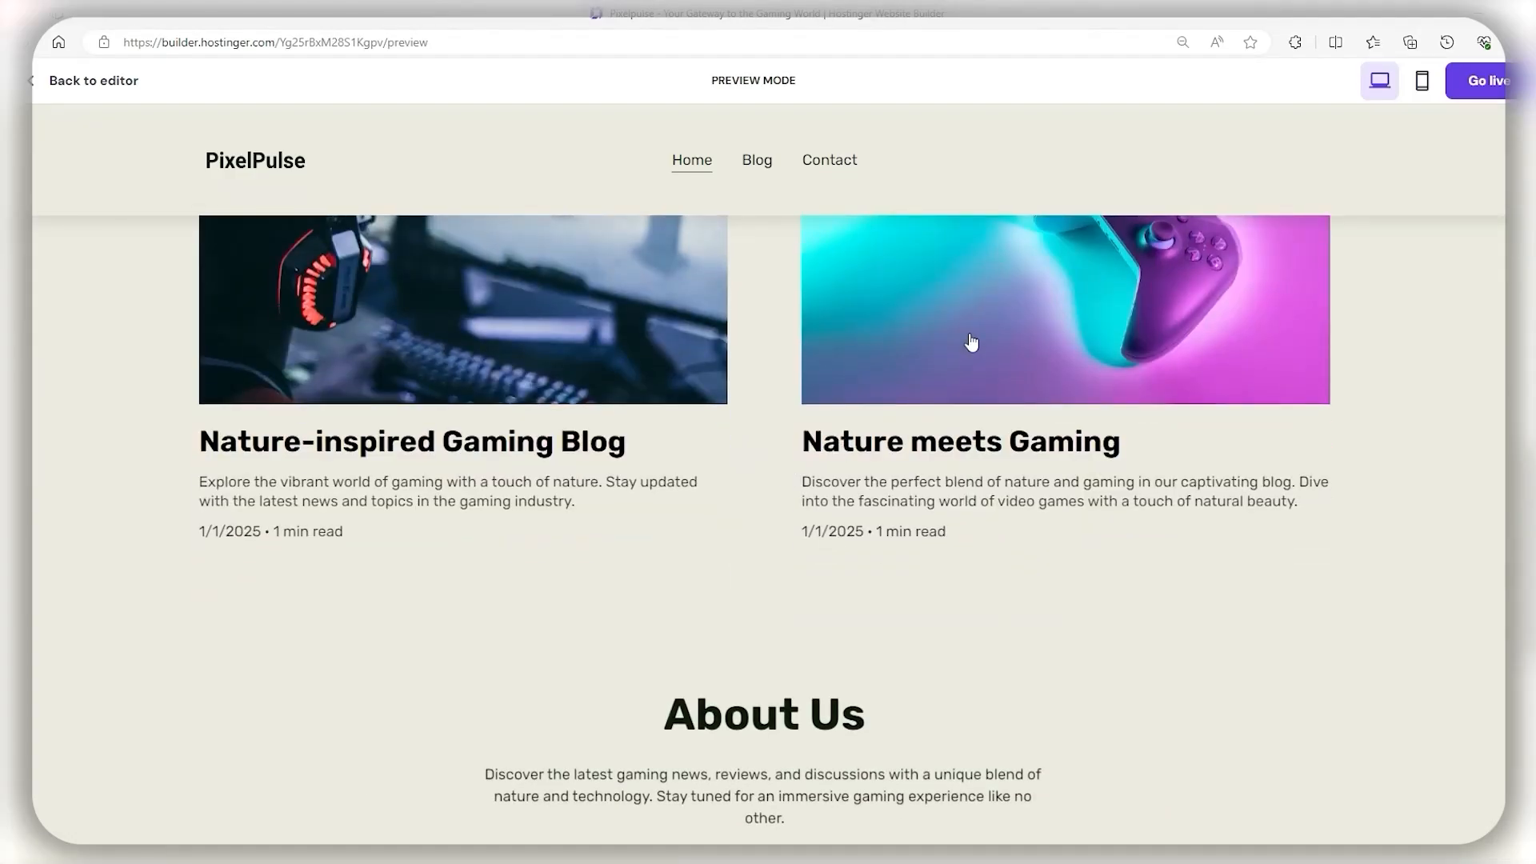
pyautogui.click(972, 345)
pyautogui.scroll(-5, 641, 442)
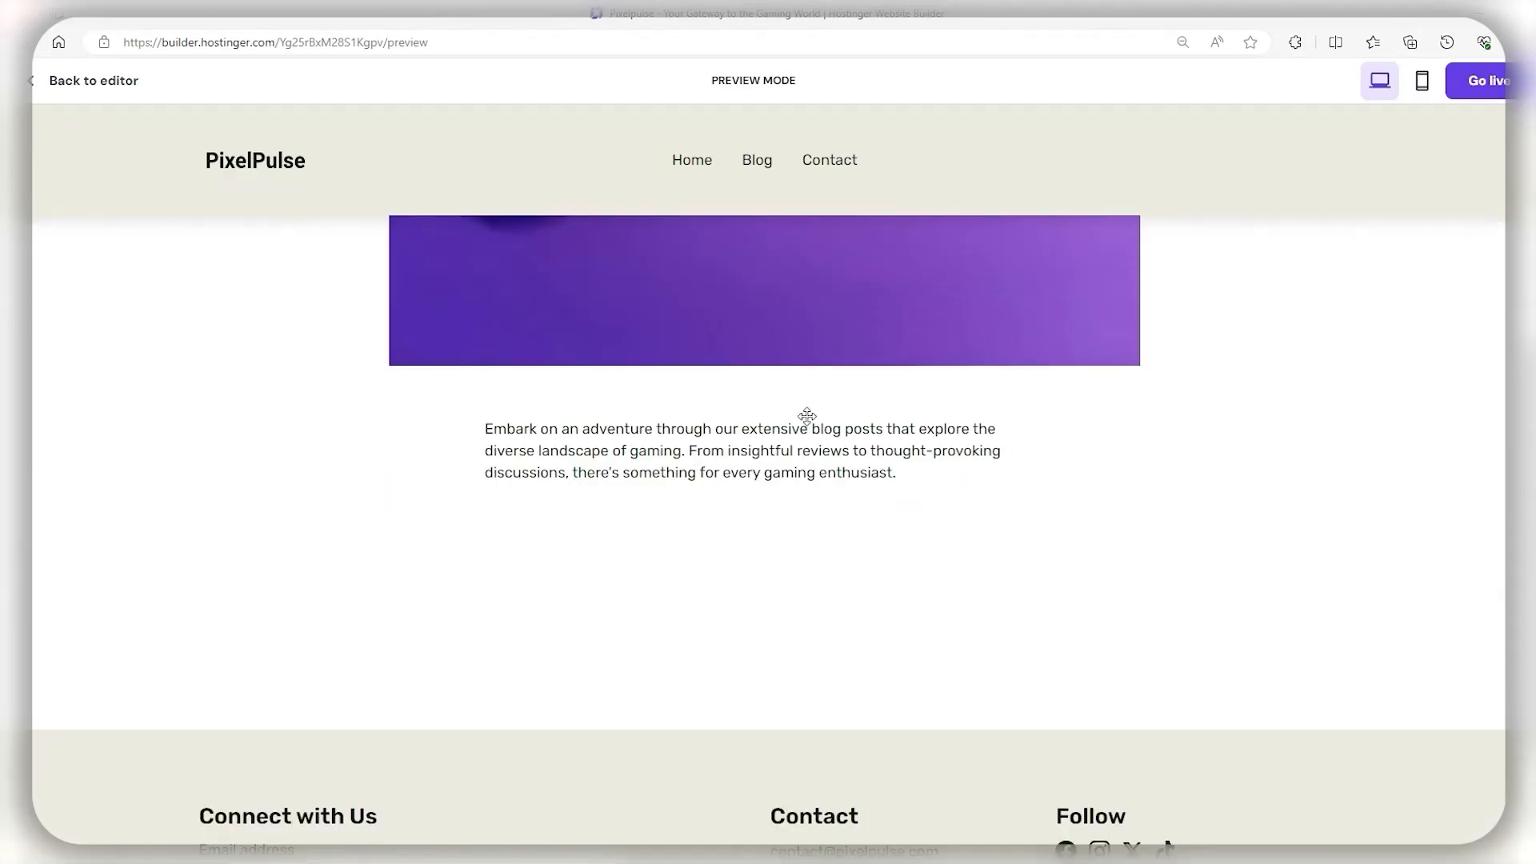
pyautogui.scroll(4, 807, 316)
pyautogui.scroll(1, 832, 434)
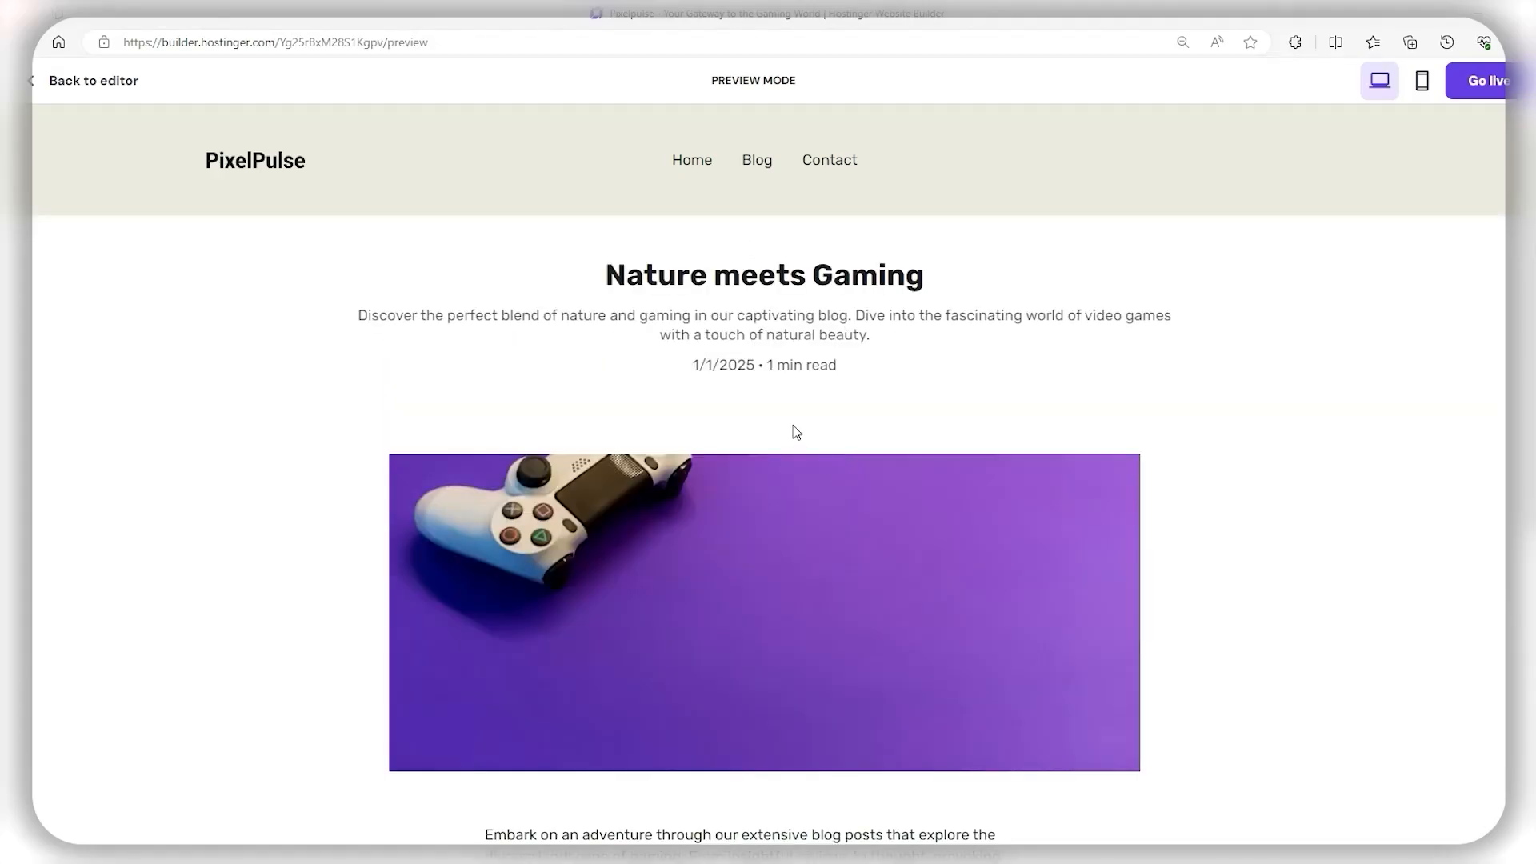
# Step: Review the previewed homepage from the hero down to the blog posts, and return to the editor
pyautogui.scroll(-10, 844, 422)
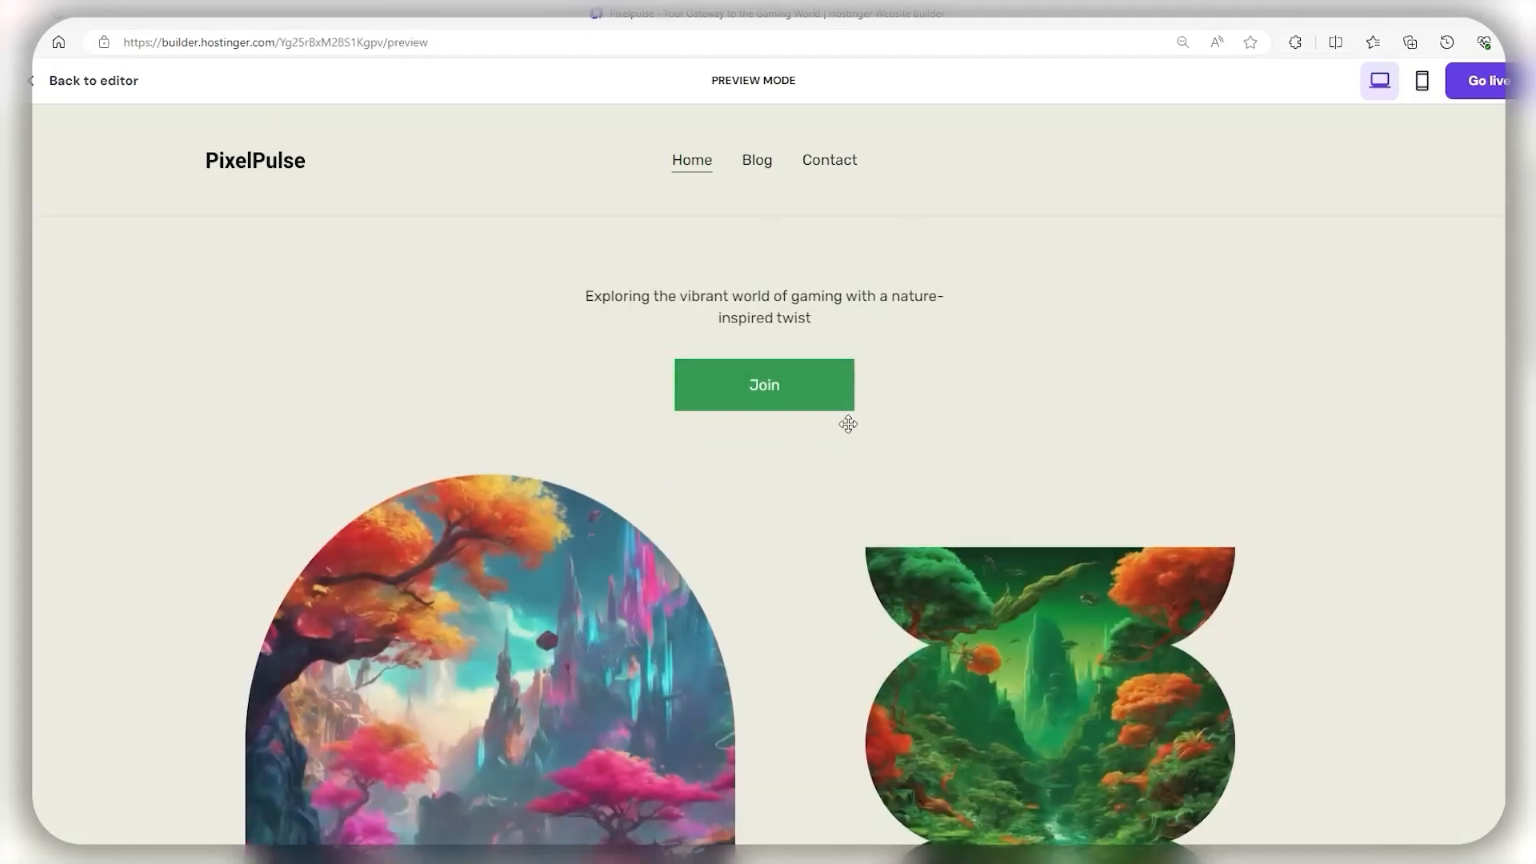
pyautogui.scroll(-3, 871, 436)
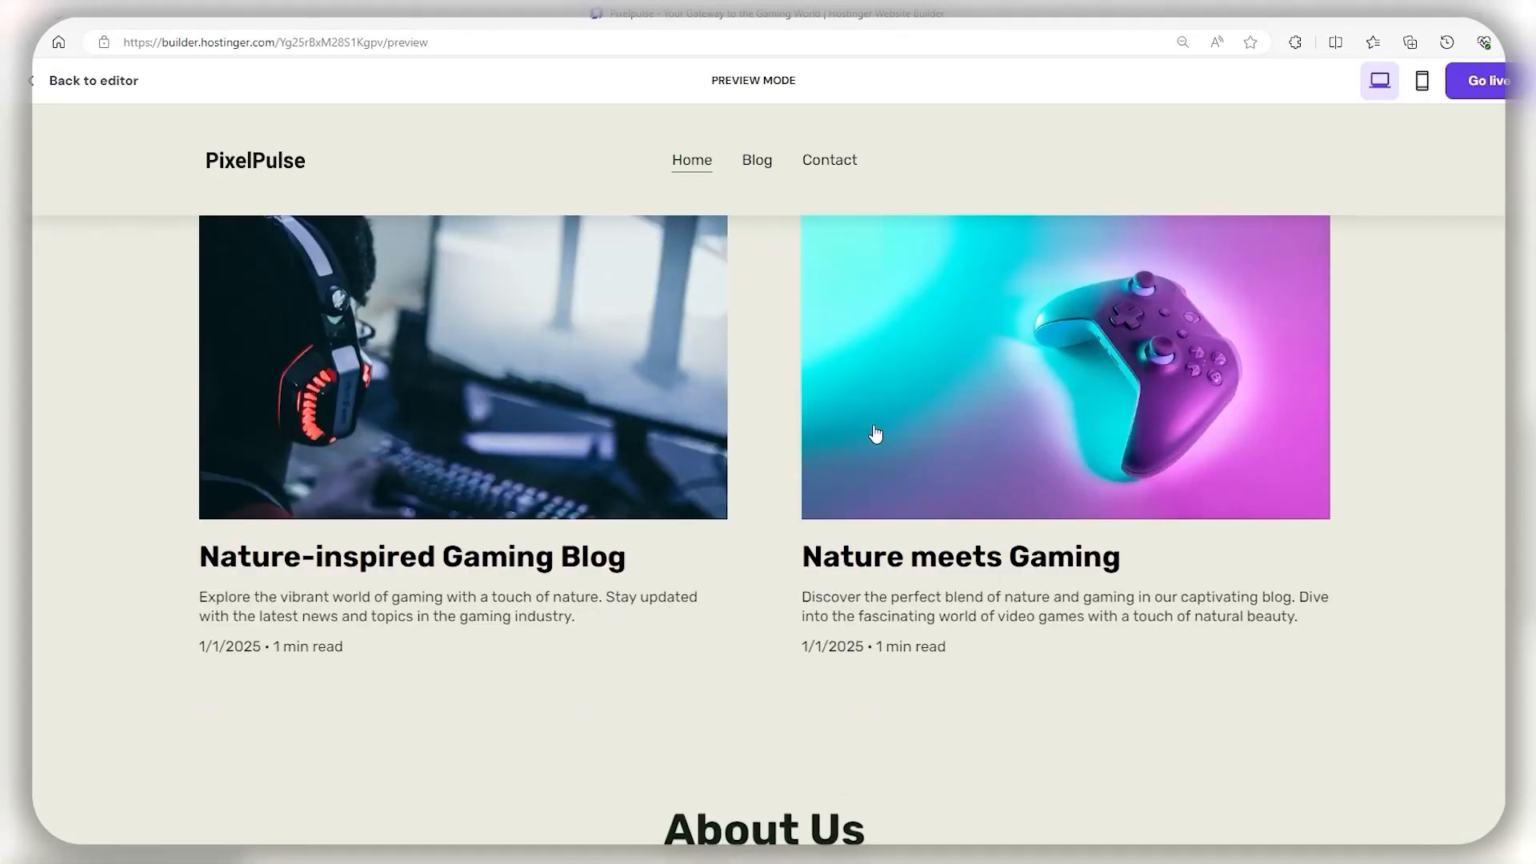
pyautogui.scroll(-3, 875, 433)
pyautogui.scroll(15, 886, 436)
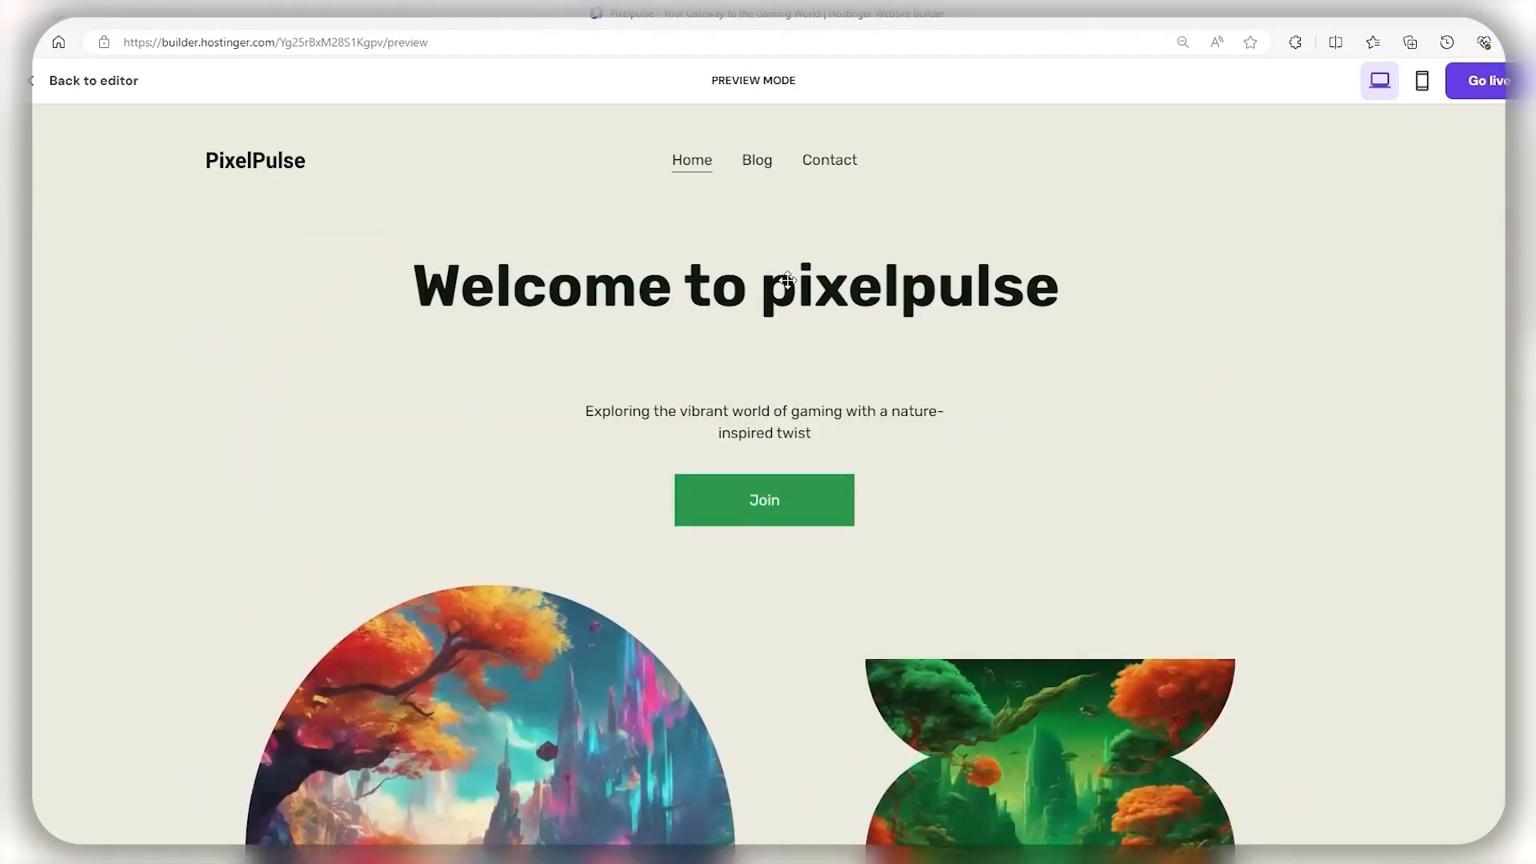
pyautogui.click(58, 90)
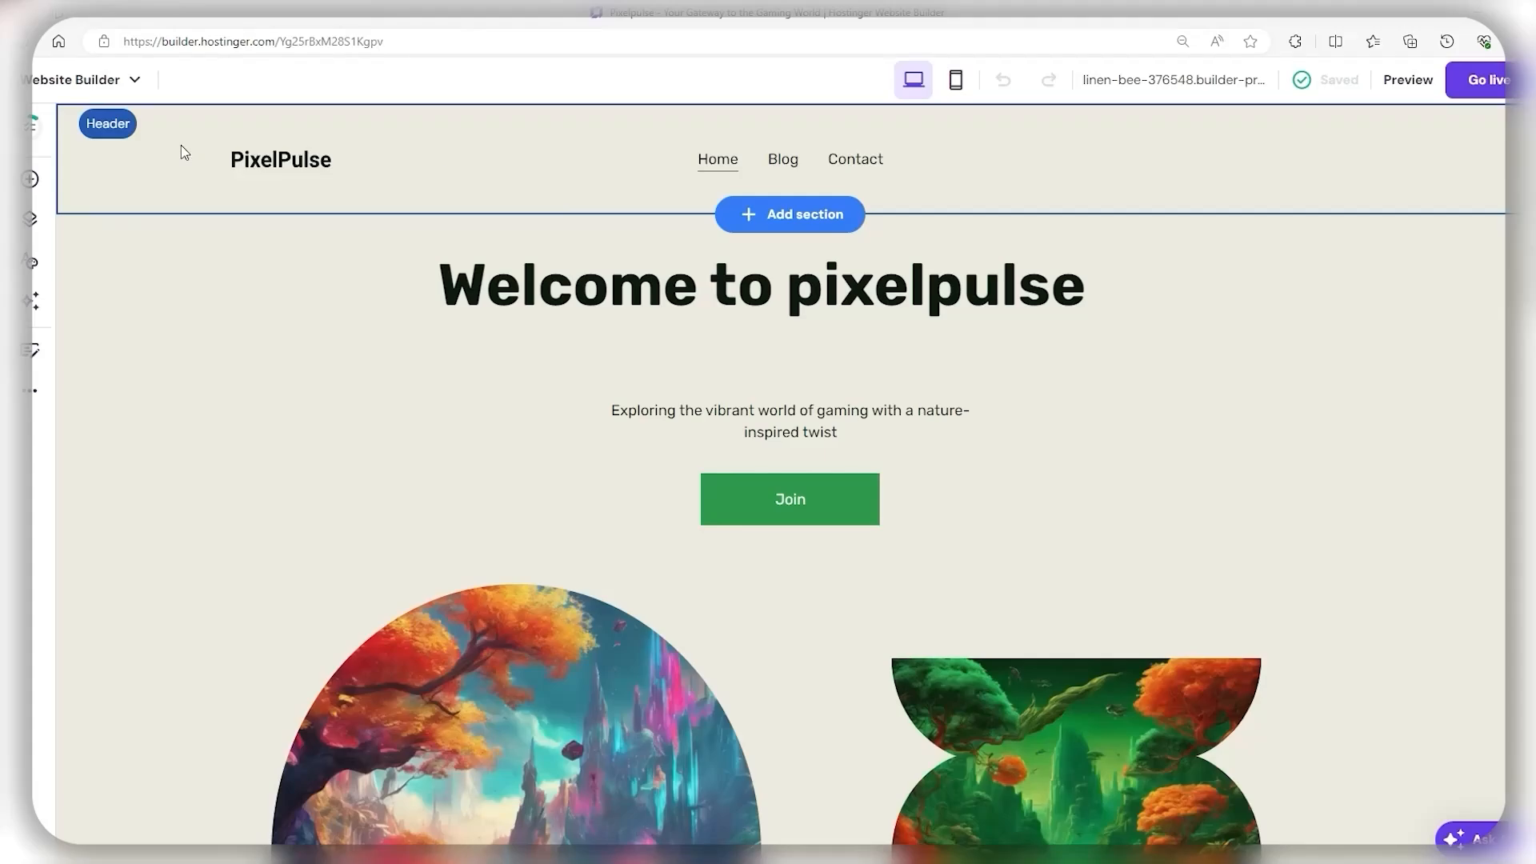
# Step: Examine the available page elements, the Pages and navigation list, and the website color styles
pyautogui.click(30, 178)
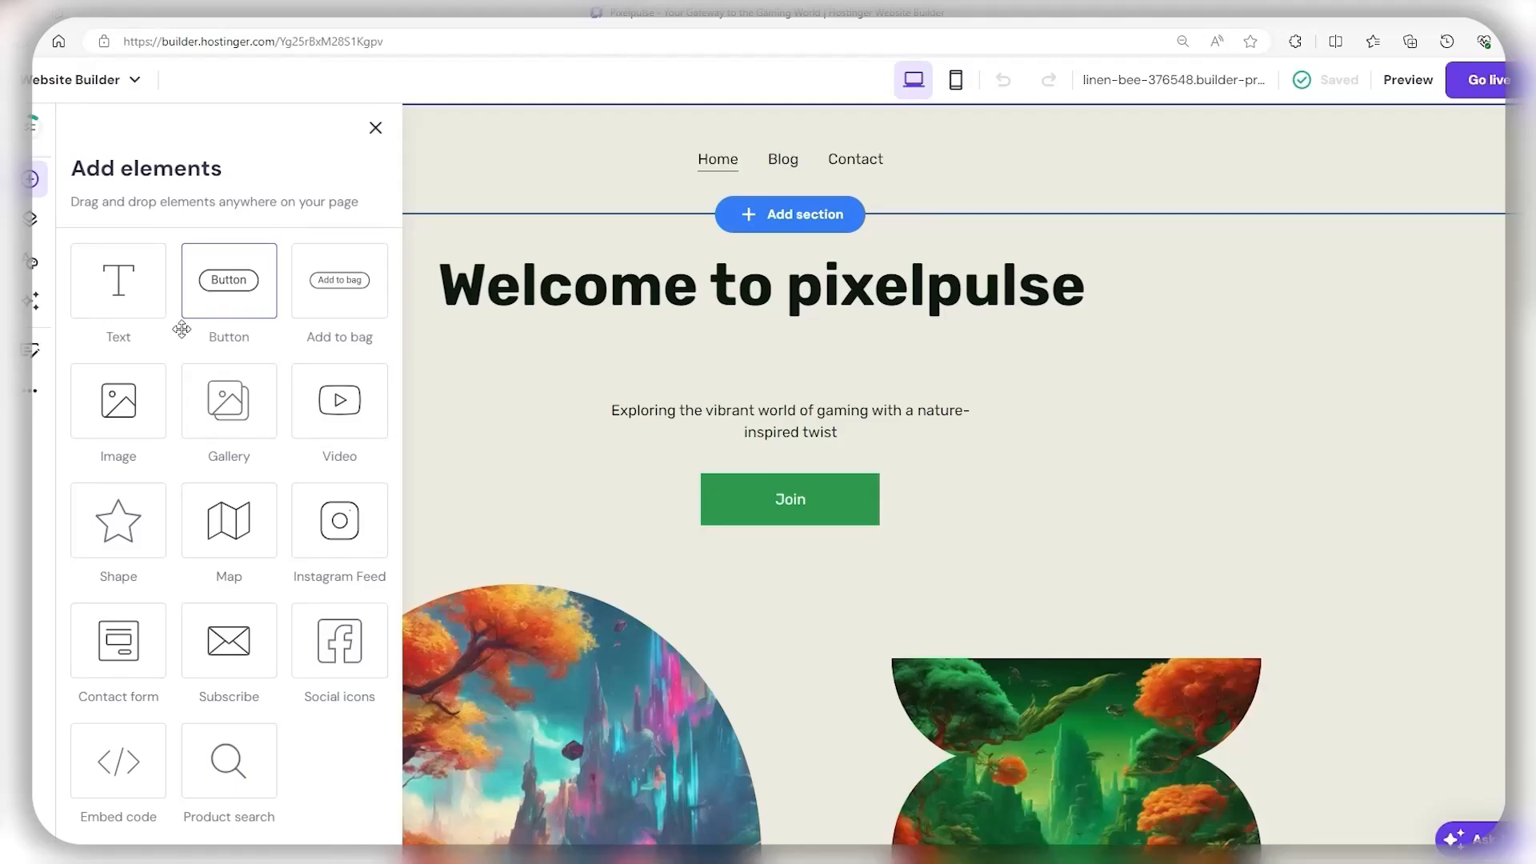
pyautogui.click(35, 221)
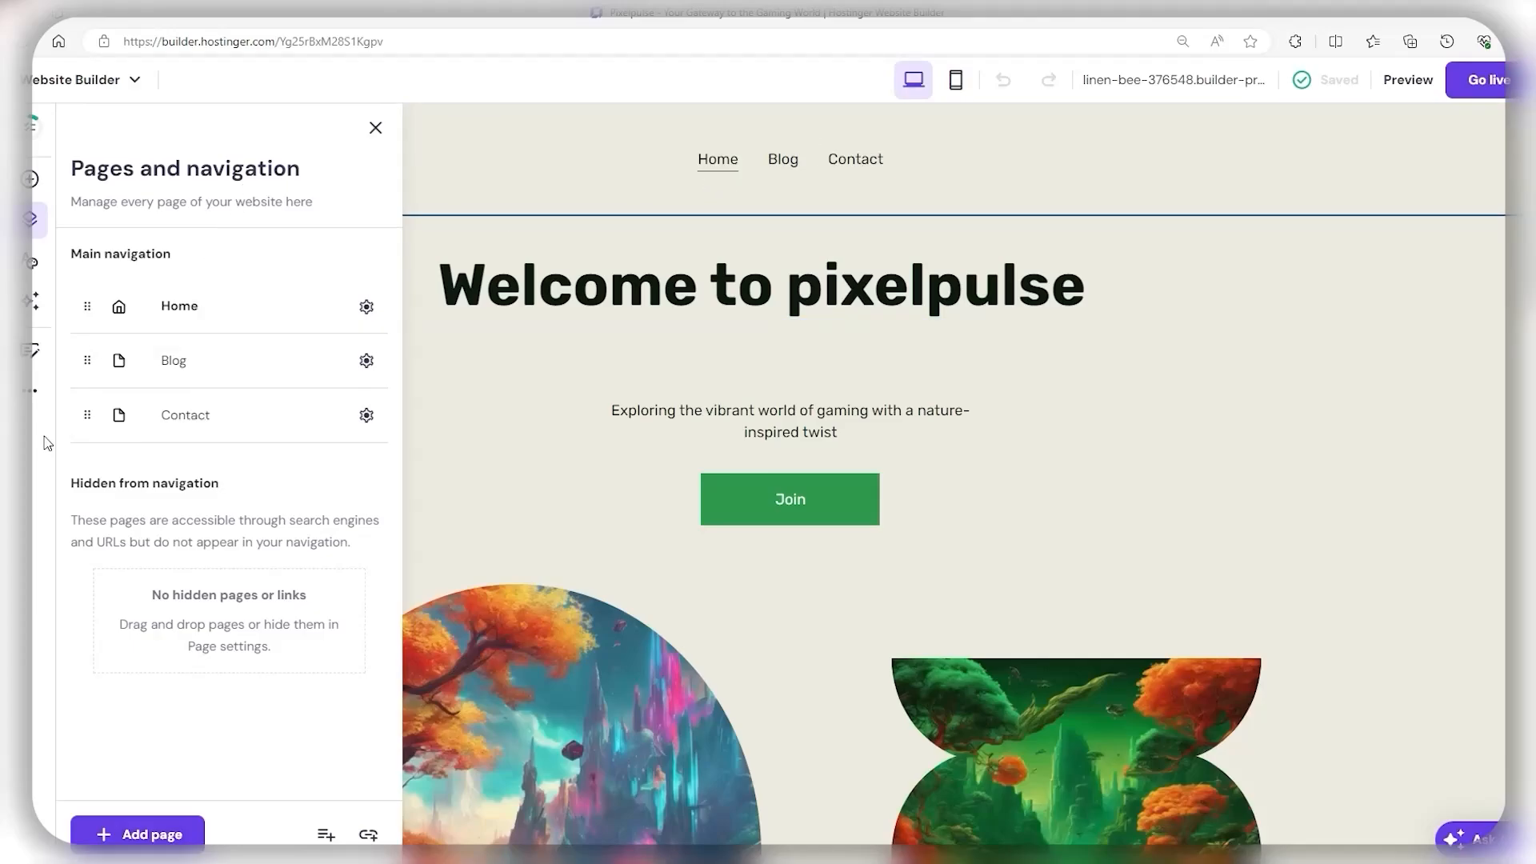
pyautogui.click(32, 262)
pyautogui.click(103, 289)
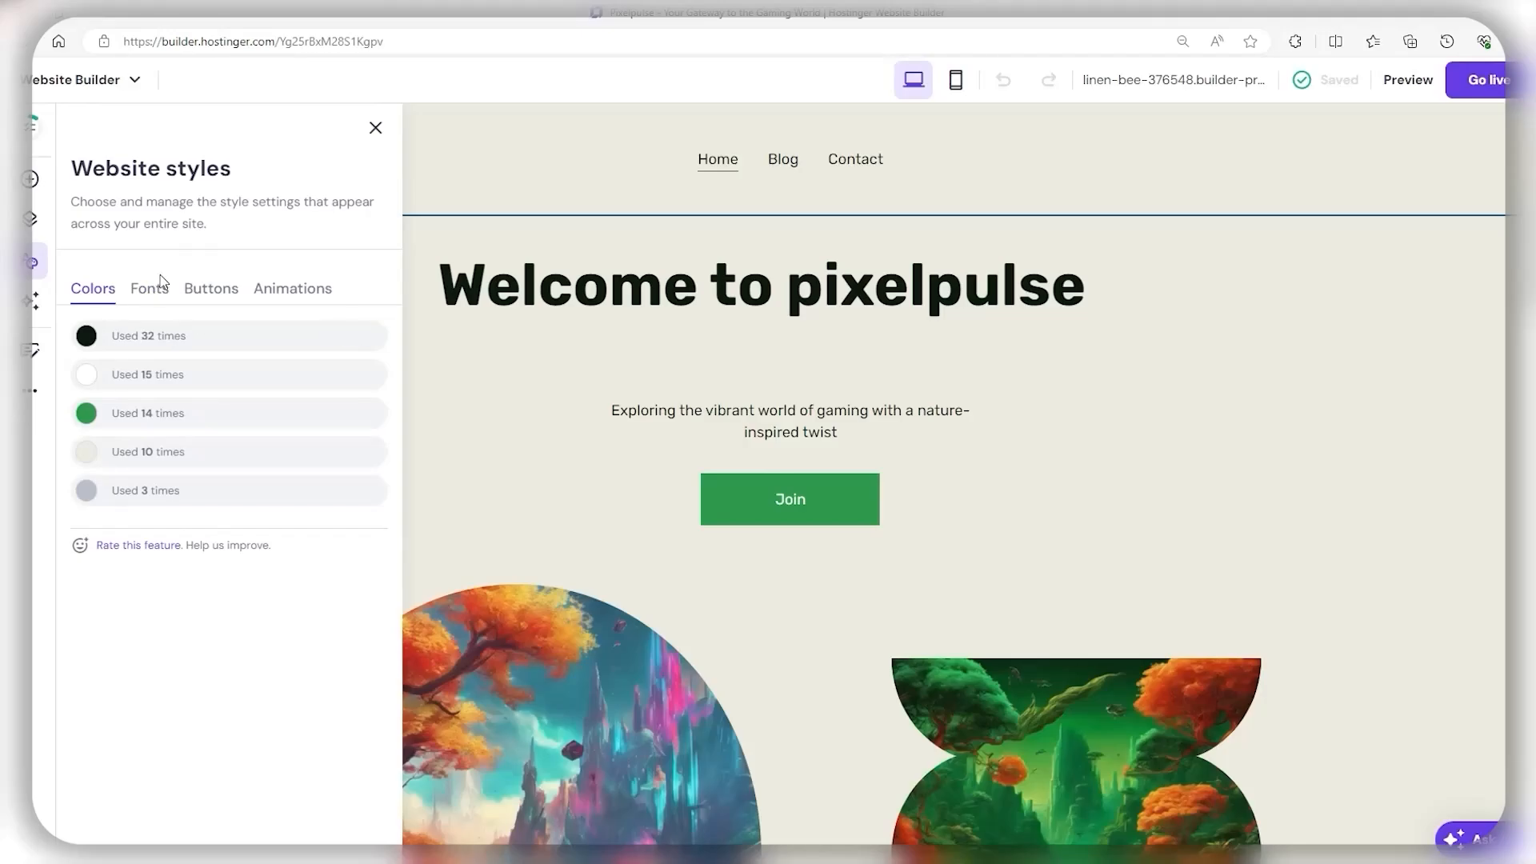
# Step: Look through the builder's AI tools, viewing the AI Logo Maker page and closing it again
pyautogui.click(32, 304)
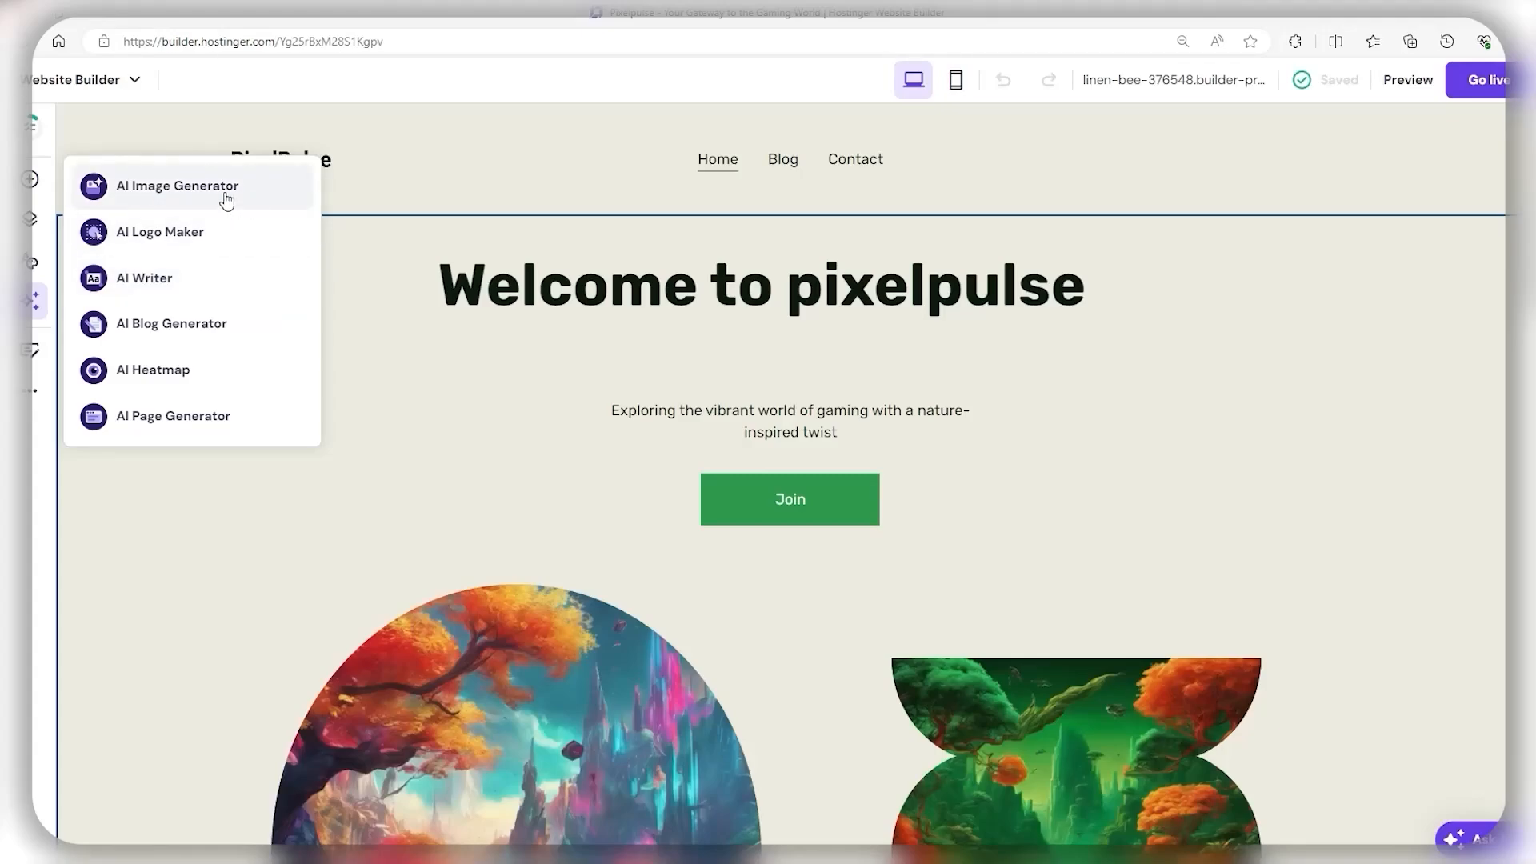
pyautogui.click(144, 238)
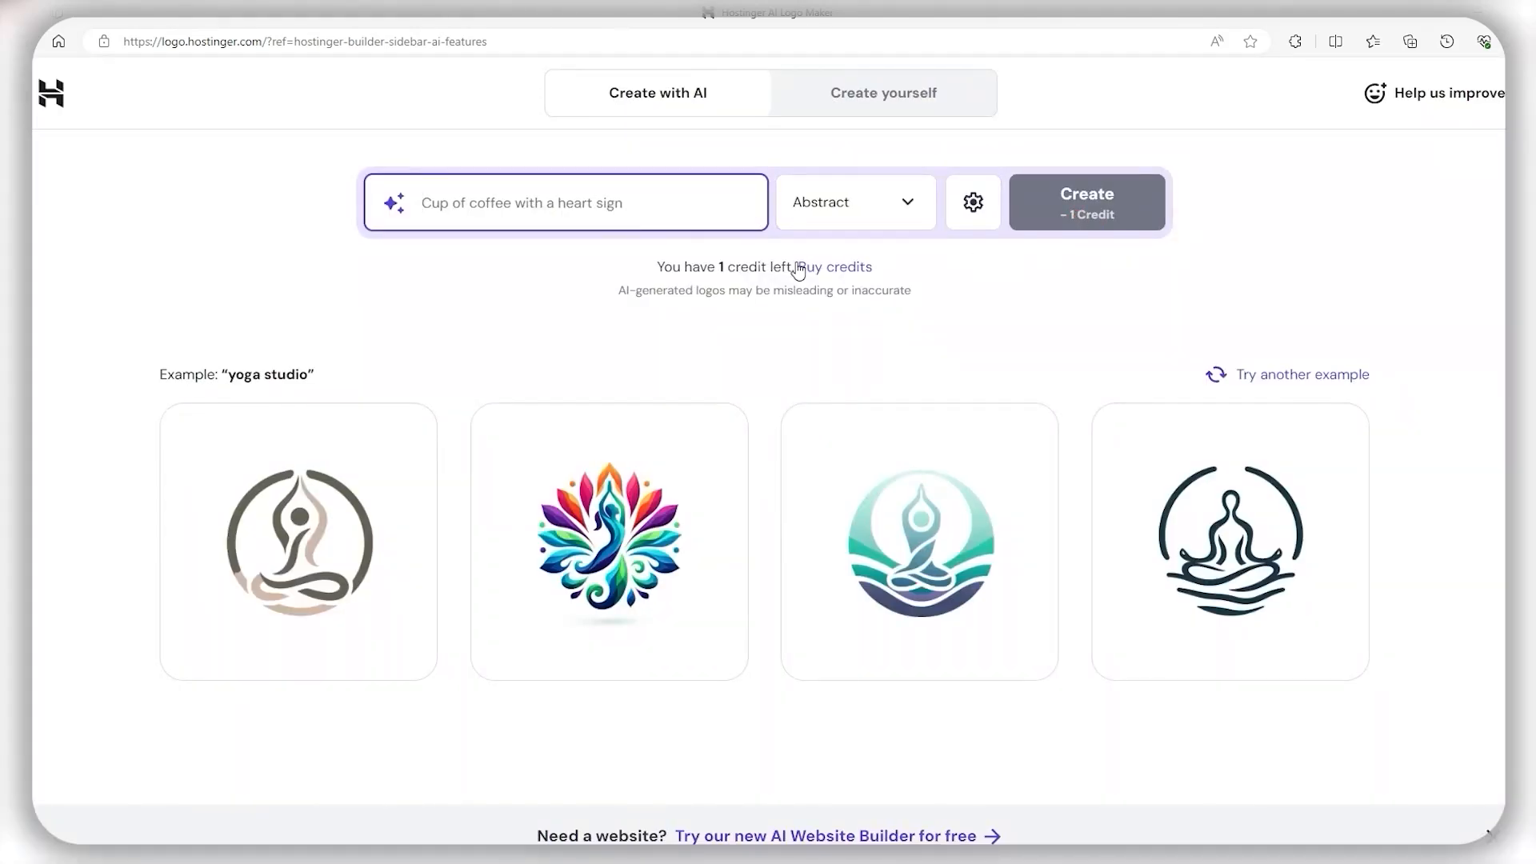
pyautogui.moveTo(16, 164)
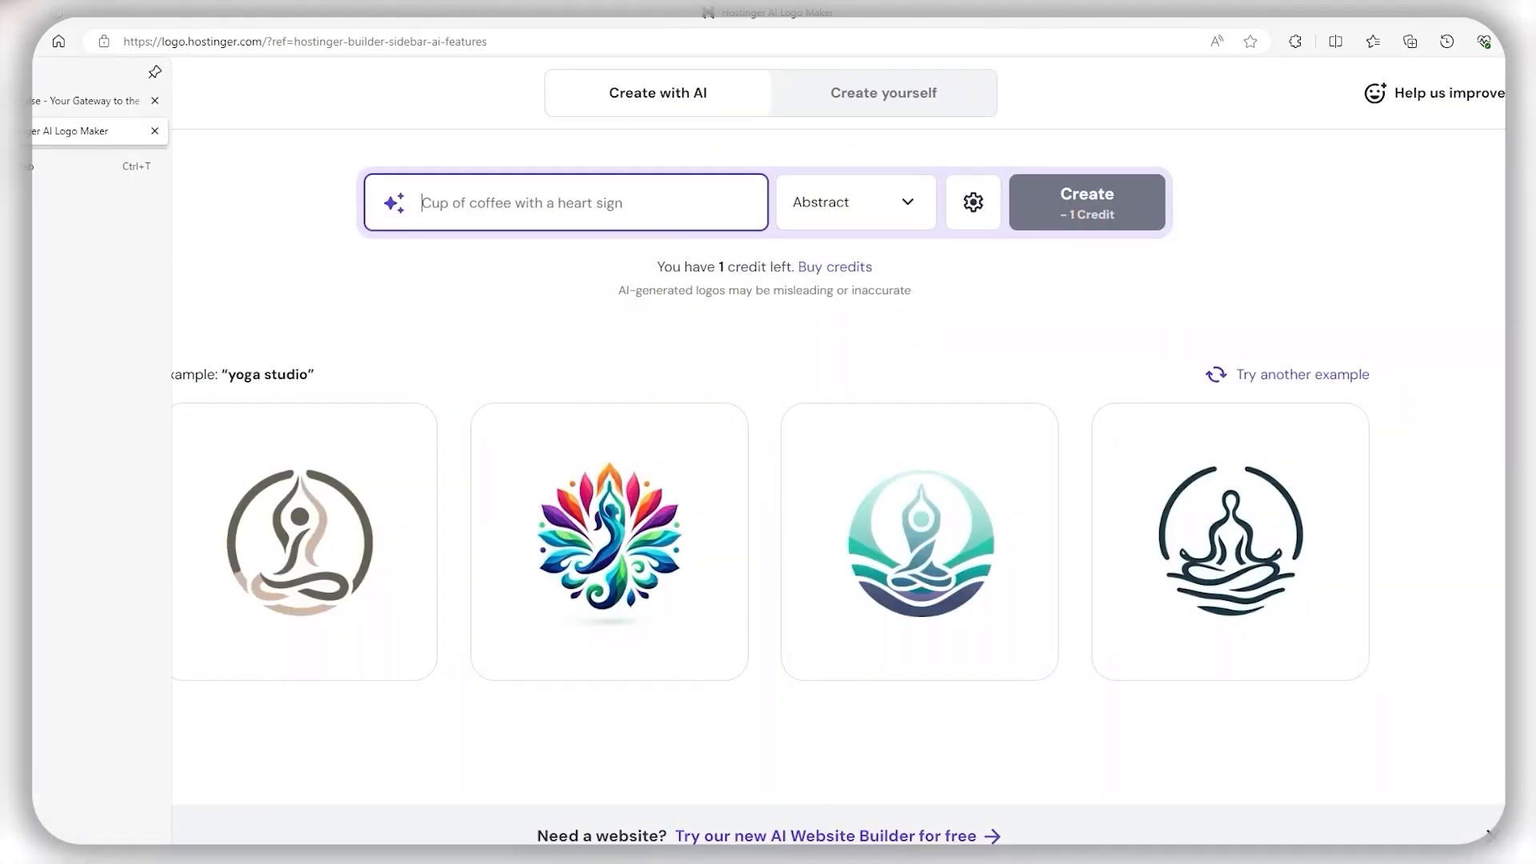
pyautogui.click(154, 131)
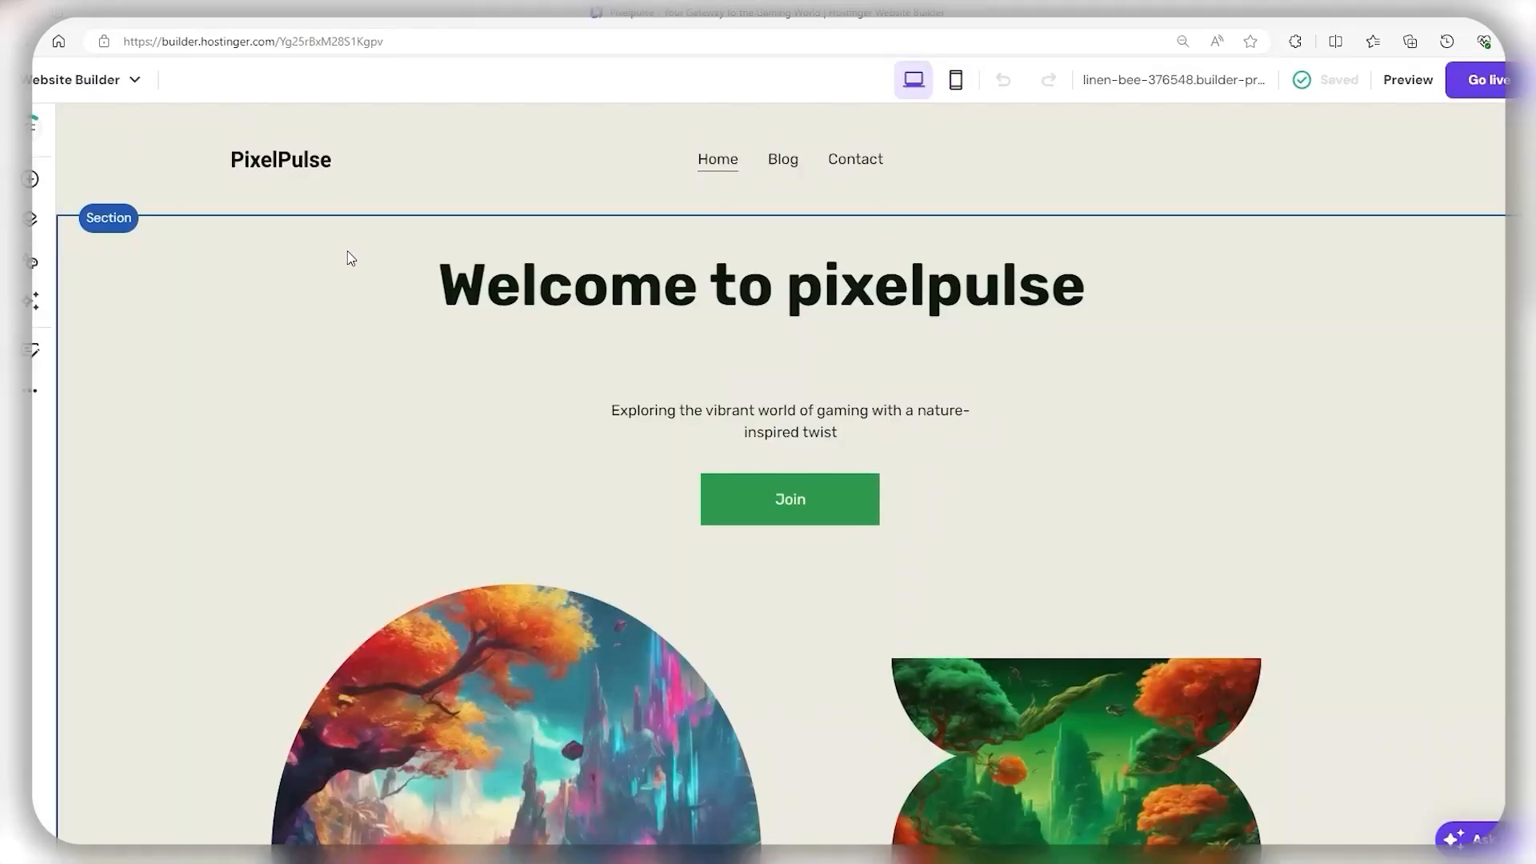
pyautogui.click(31, 302)
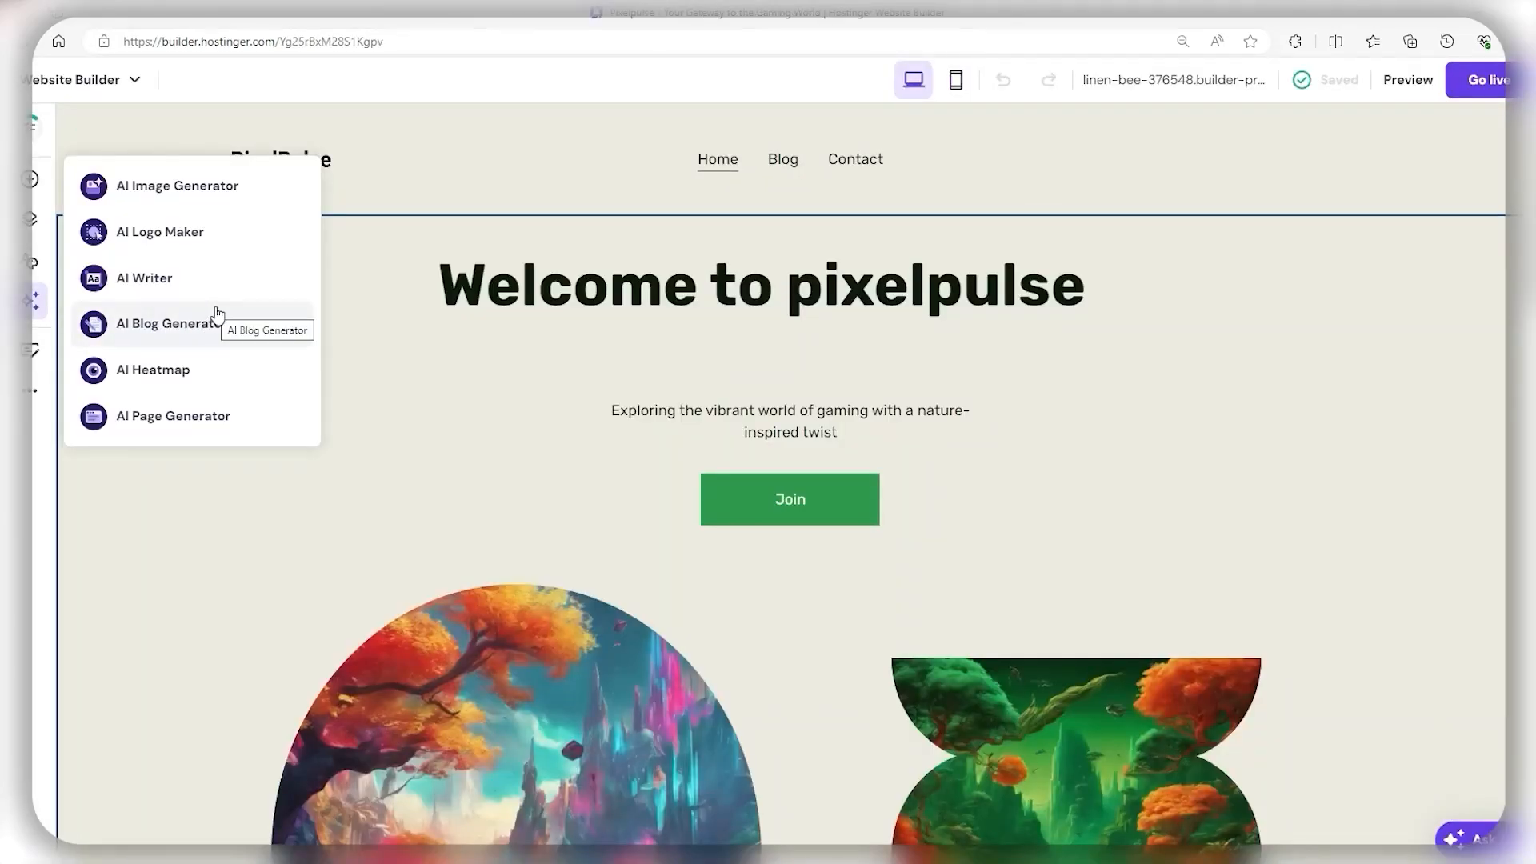
# Step: Examine the blog post manager alongside the blog posts shown on the homepage
pyautogui.click(33, 361)
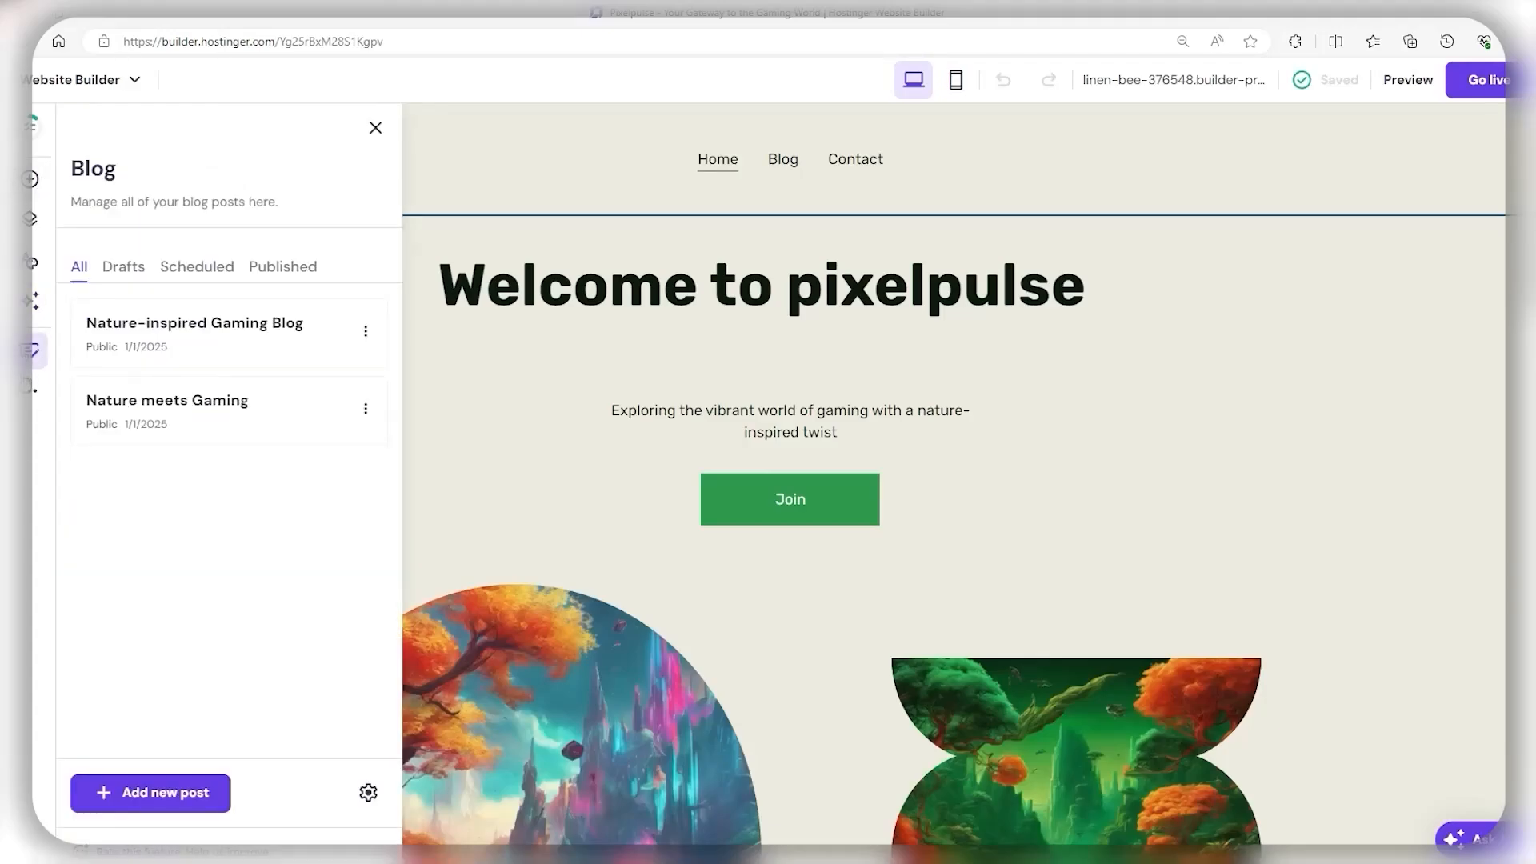
pyautogui.scroll(-4, 699, 453)
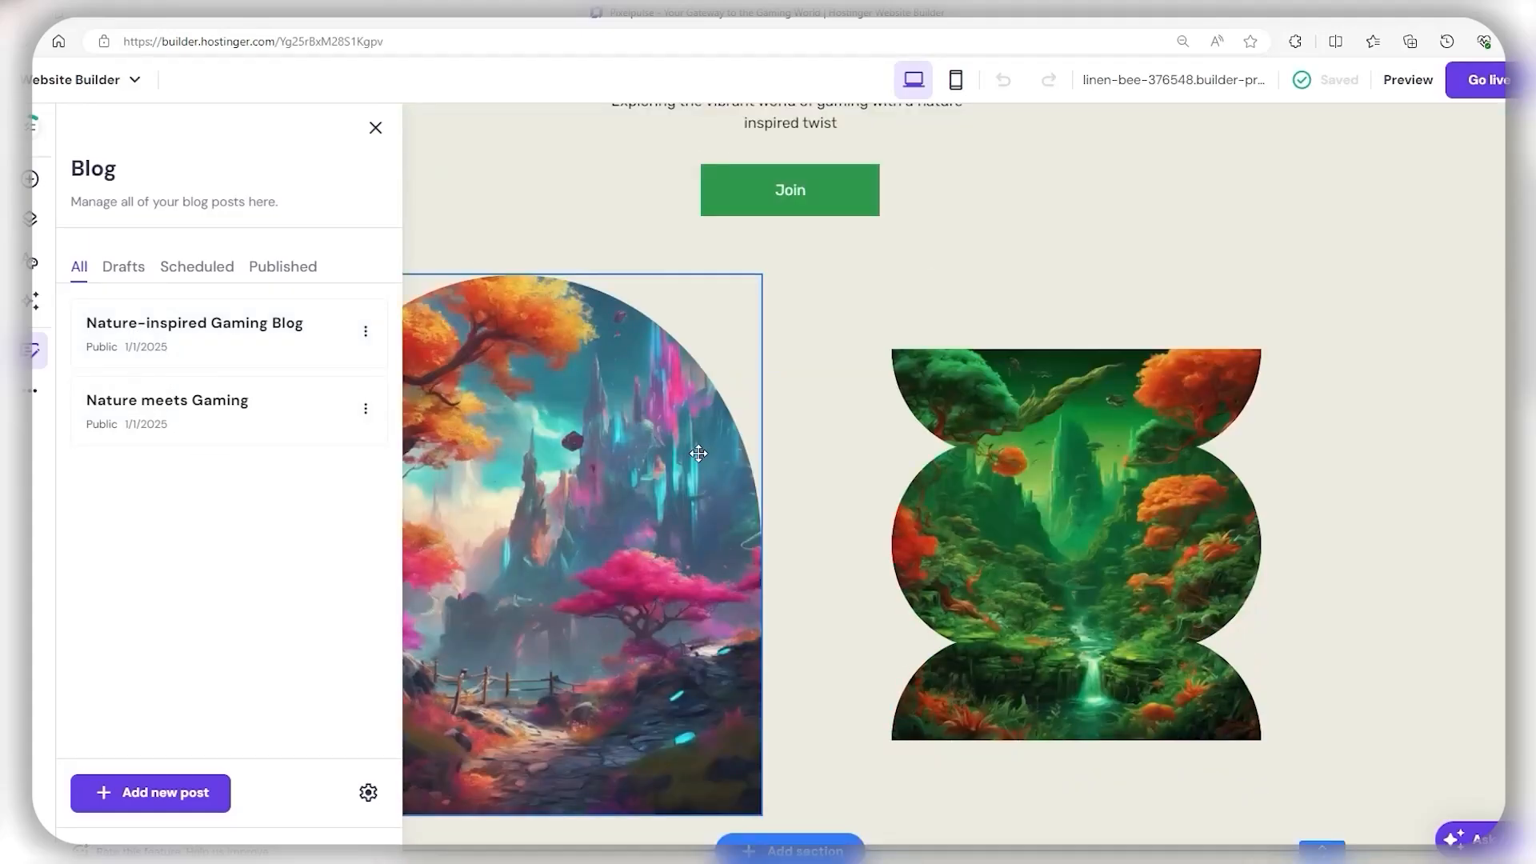
pyautogui.scroll(-5, 699, 454)
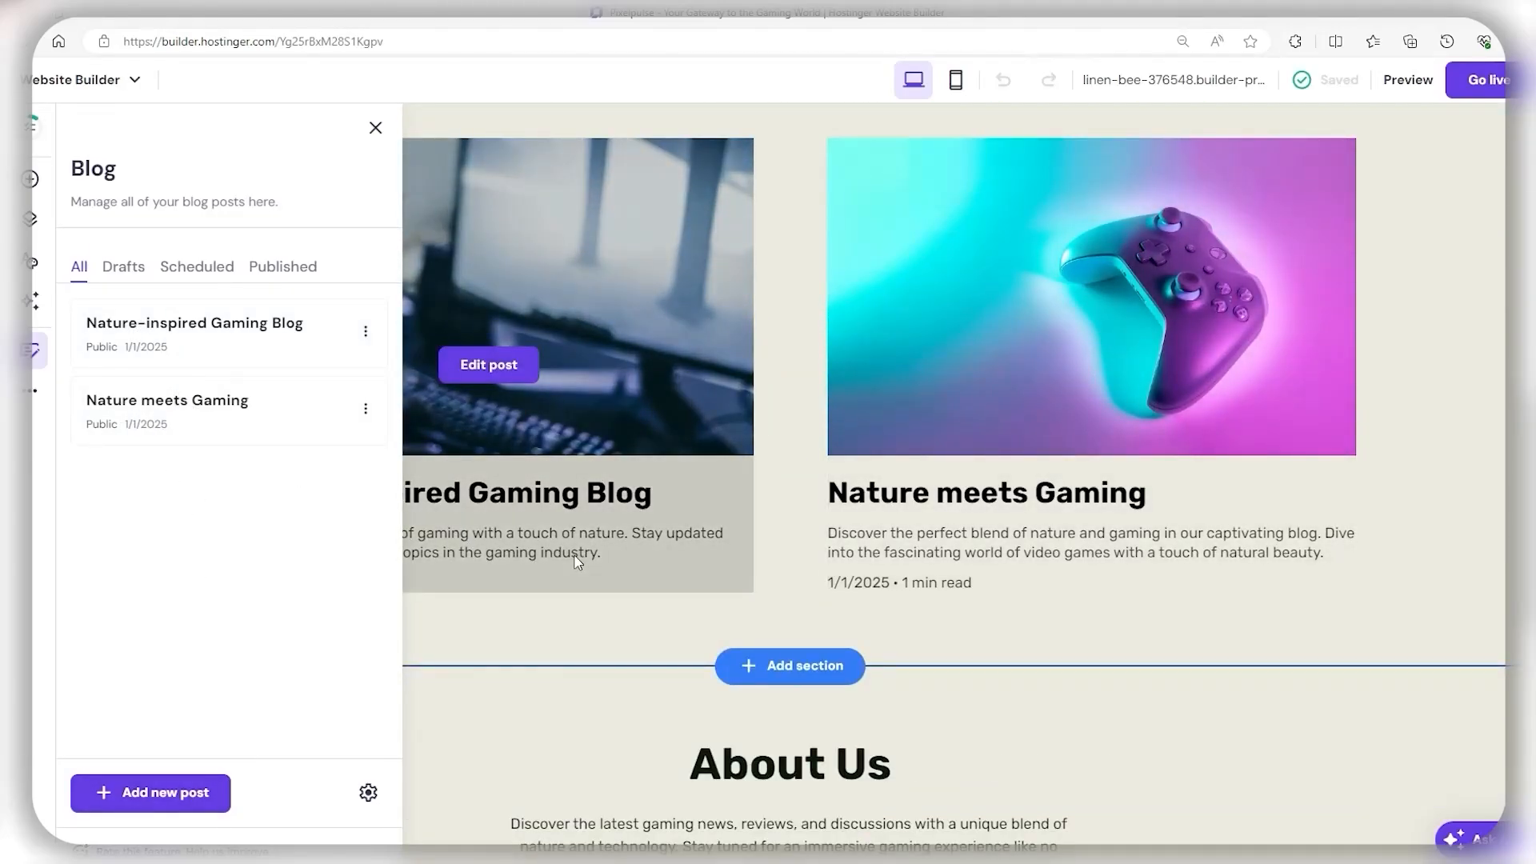
pyautogui.scroll(2, 953, 528)
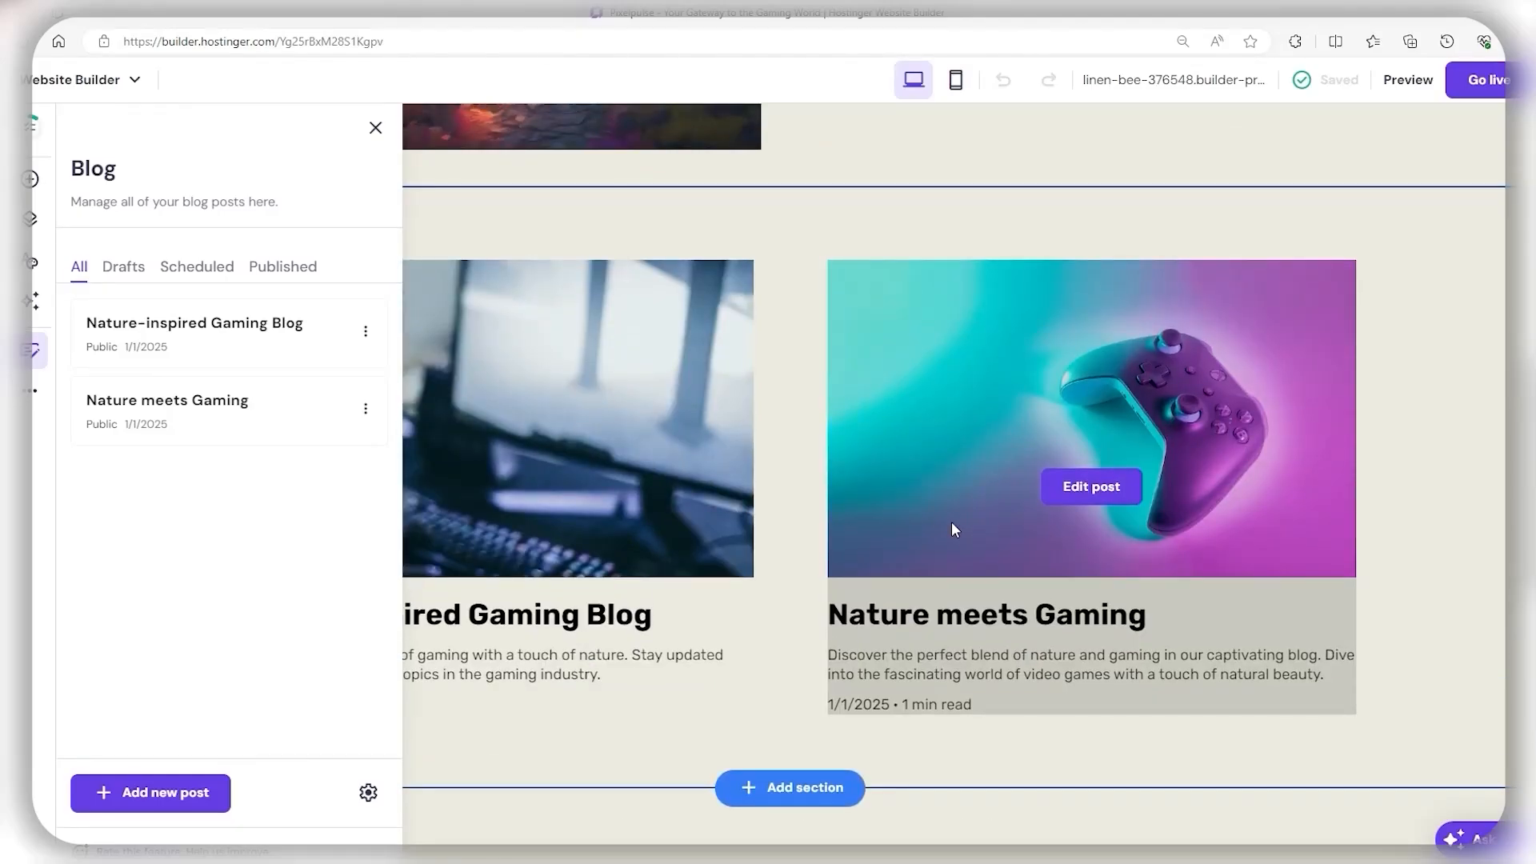
pyautogui.scroll(10, 895, 463)
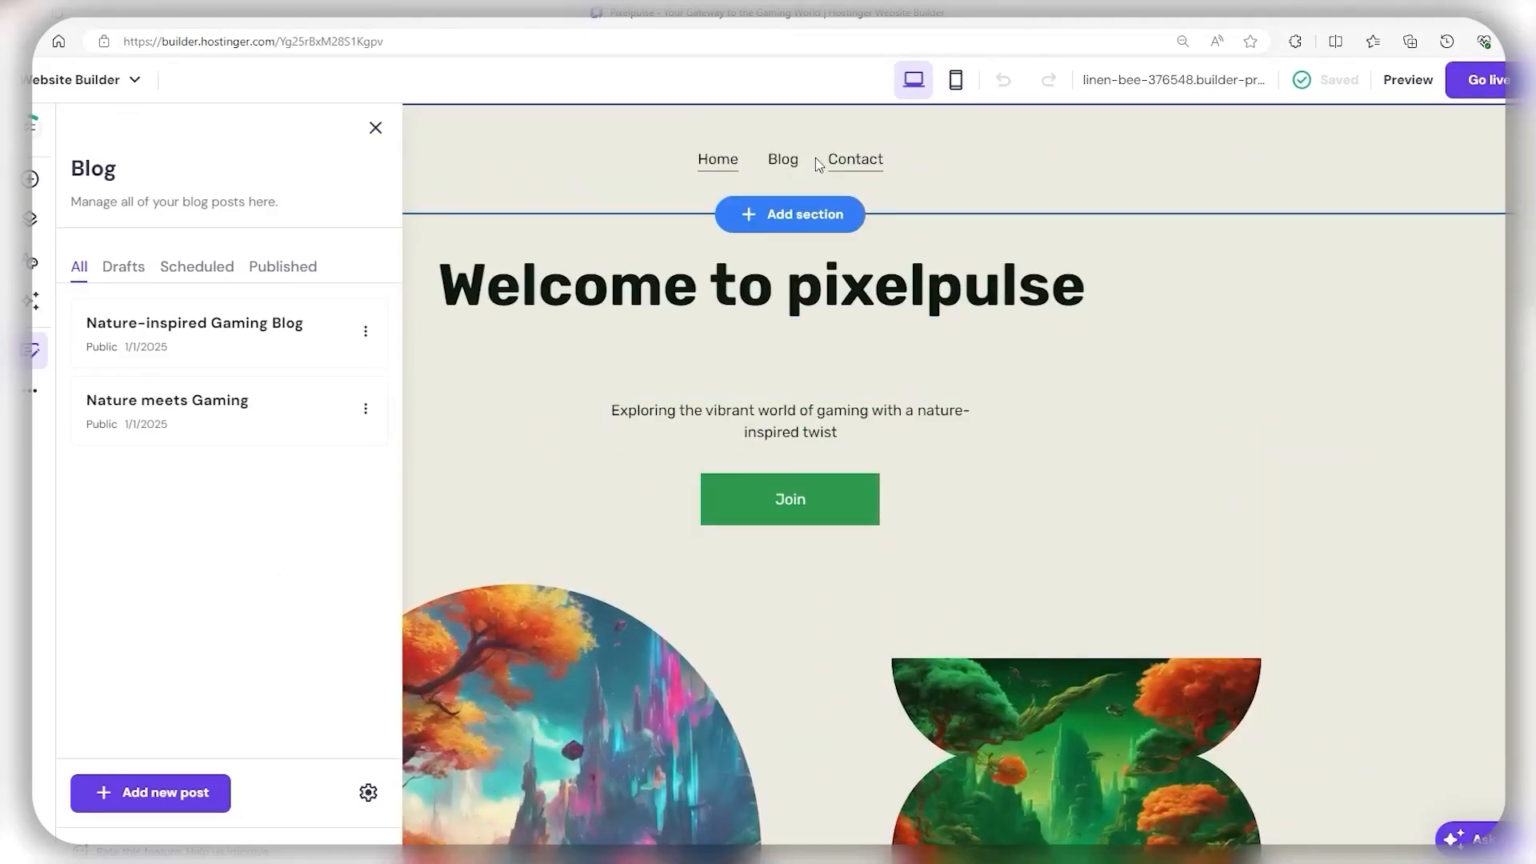
pyautogui.scroll(-12, 881, 446)
pyautogui.scroll(7, 988, 569)
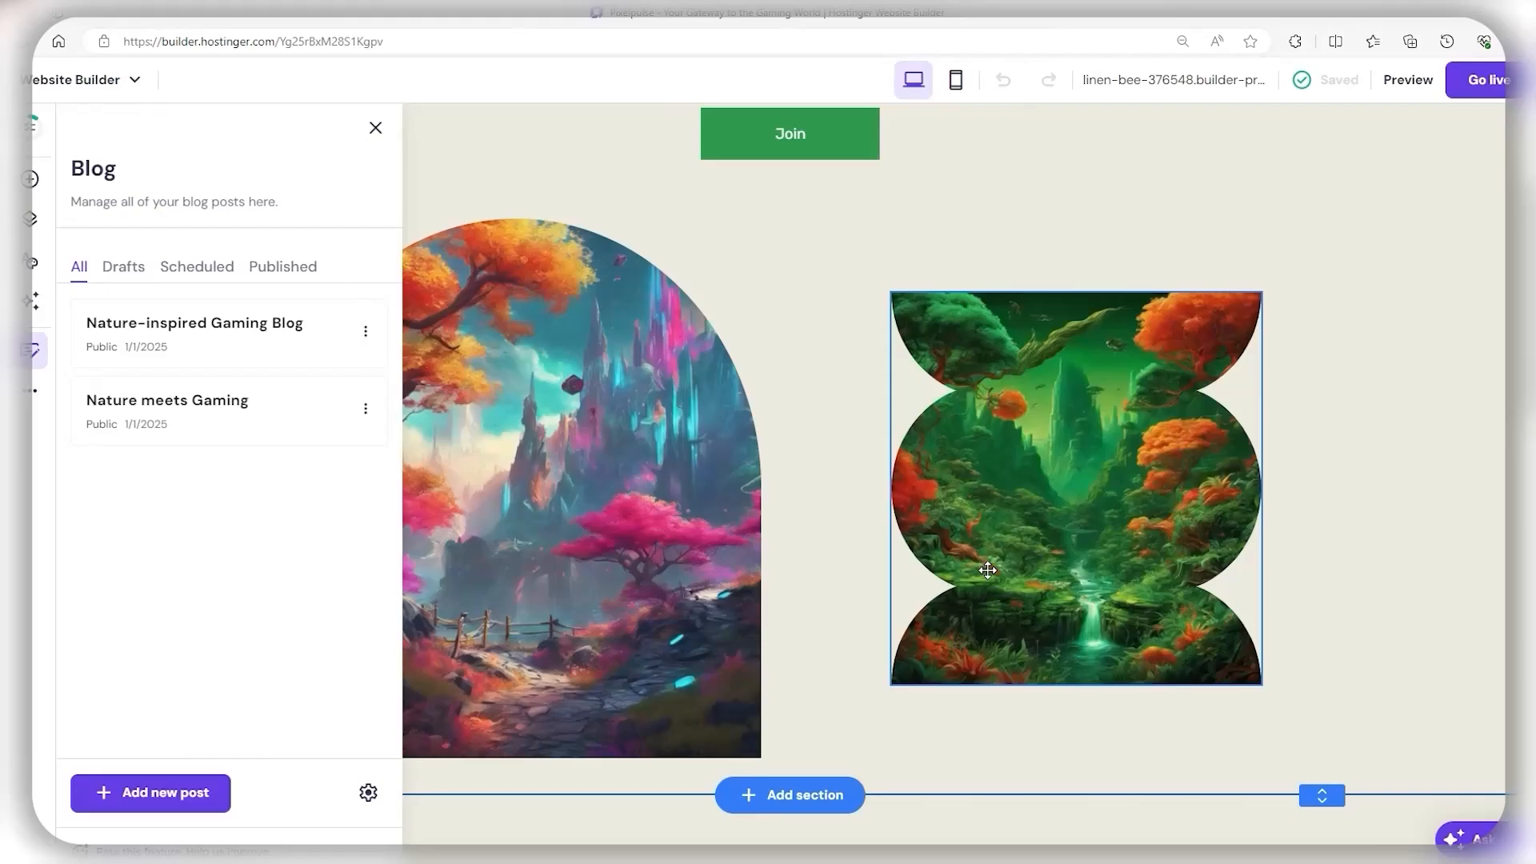
pyautogui.scroll(5, 988, 570)
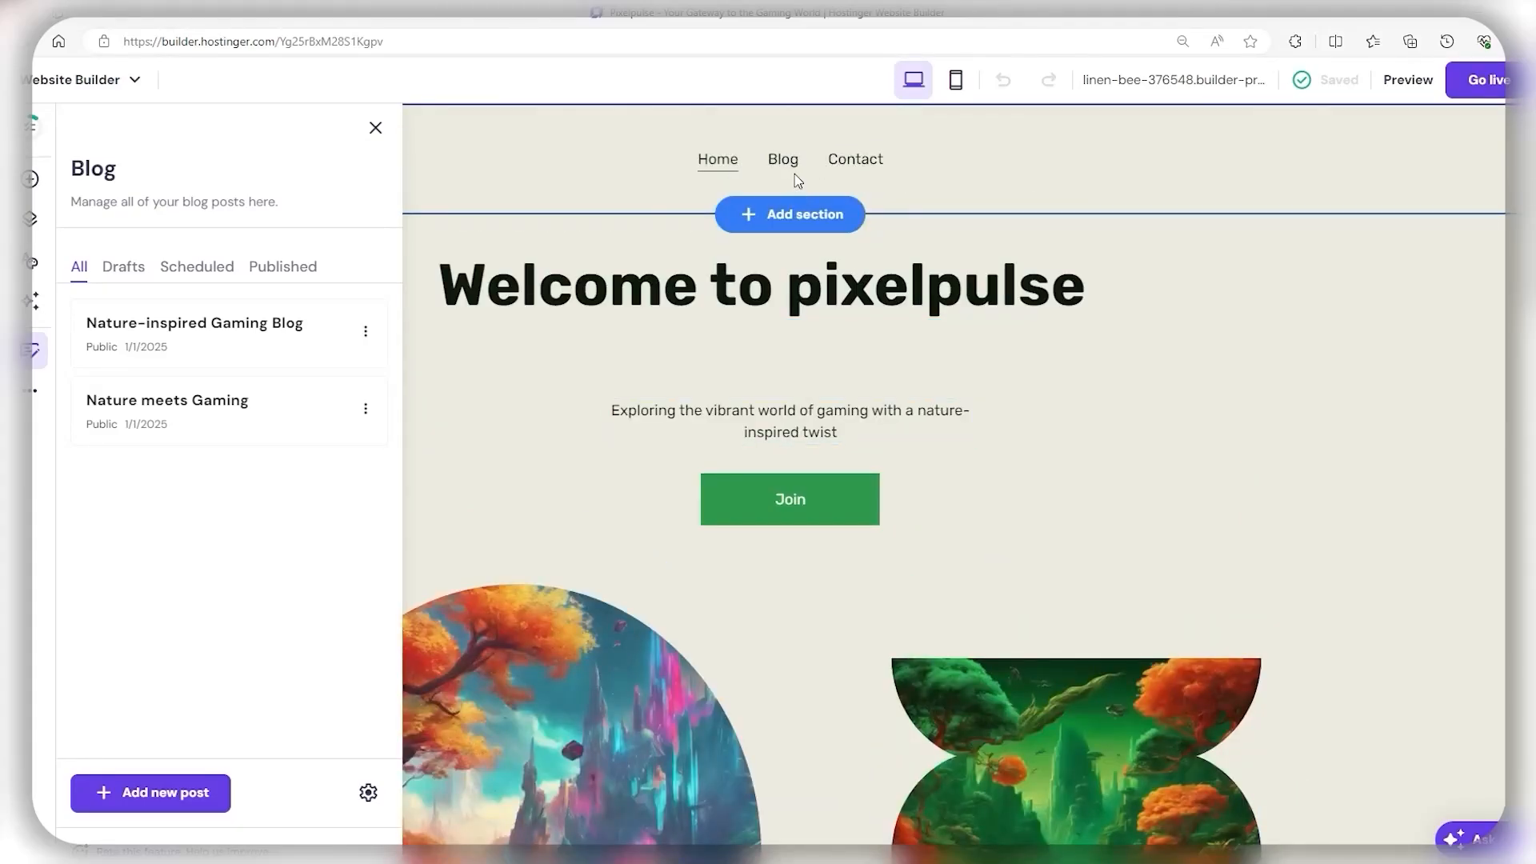
pyautogui.scroll(-12, 765, 446)
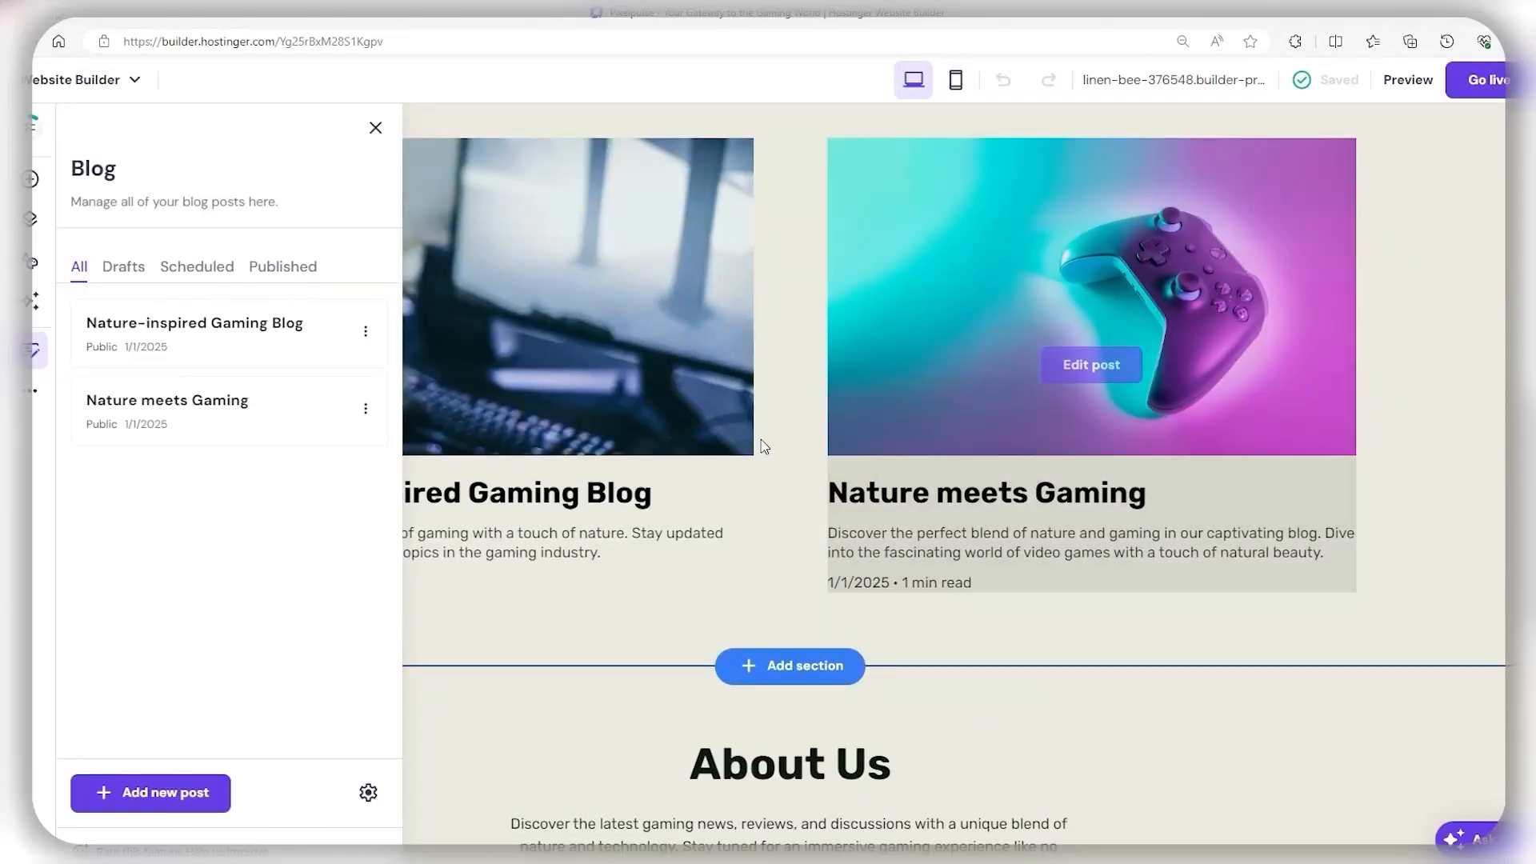
pyautogui.scroll(2, 761, 447)
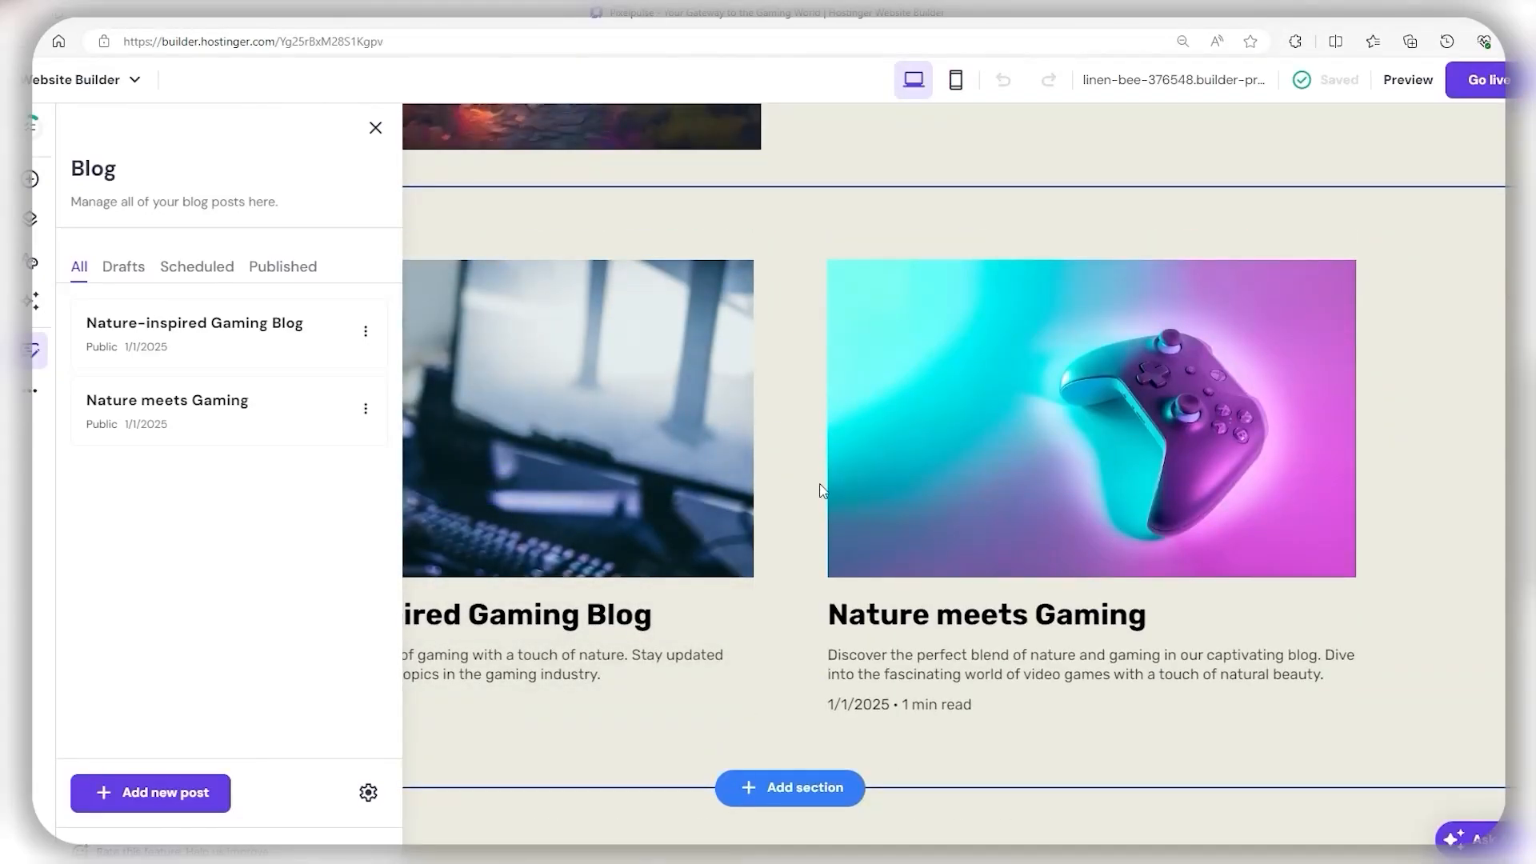
pyautogui.moveTo(925, 512)
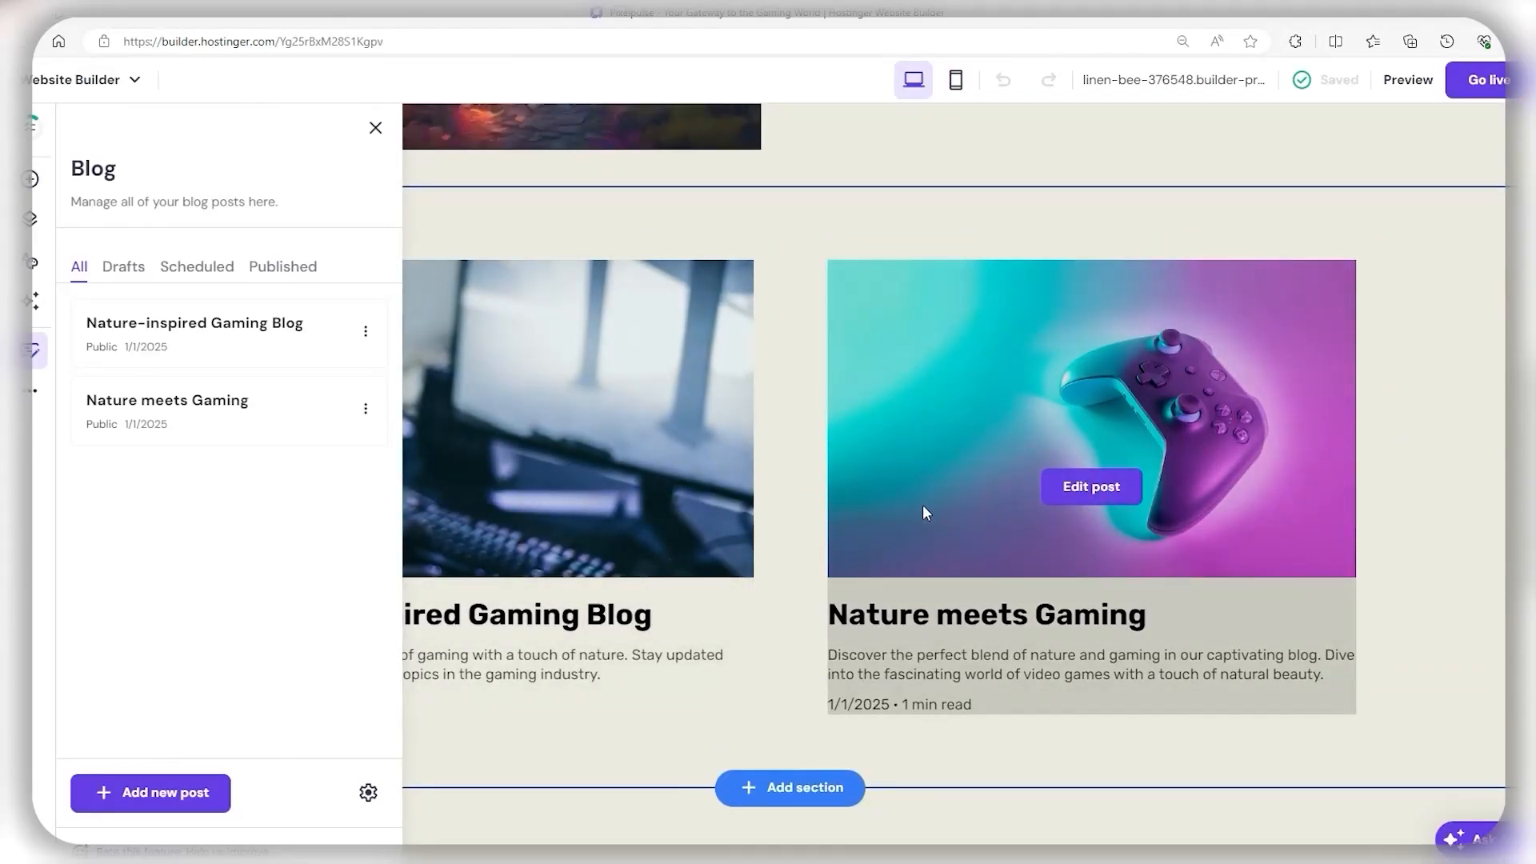
# Step: Close the blog manager and review the whole homepage from the hero to the footer
pyautogui.click(376, 127)
pyautogui.scroll(10, 723, 343)
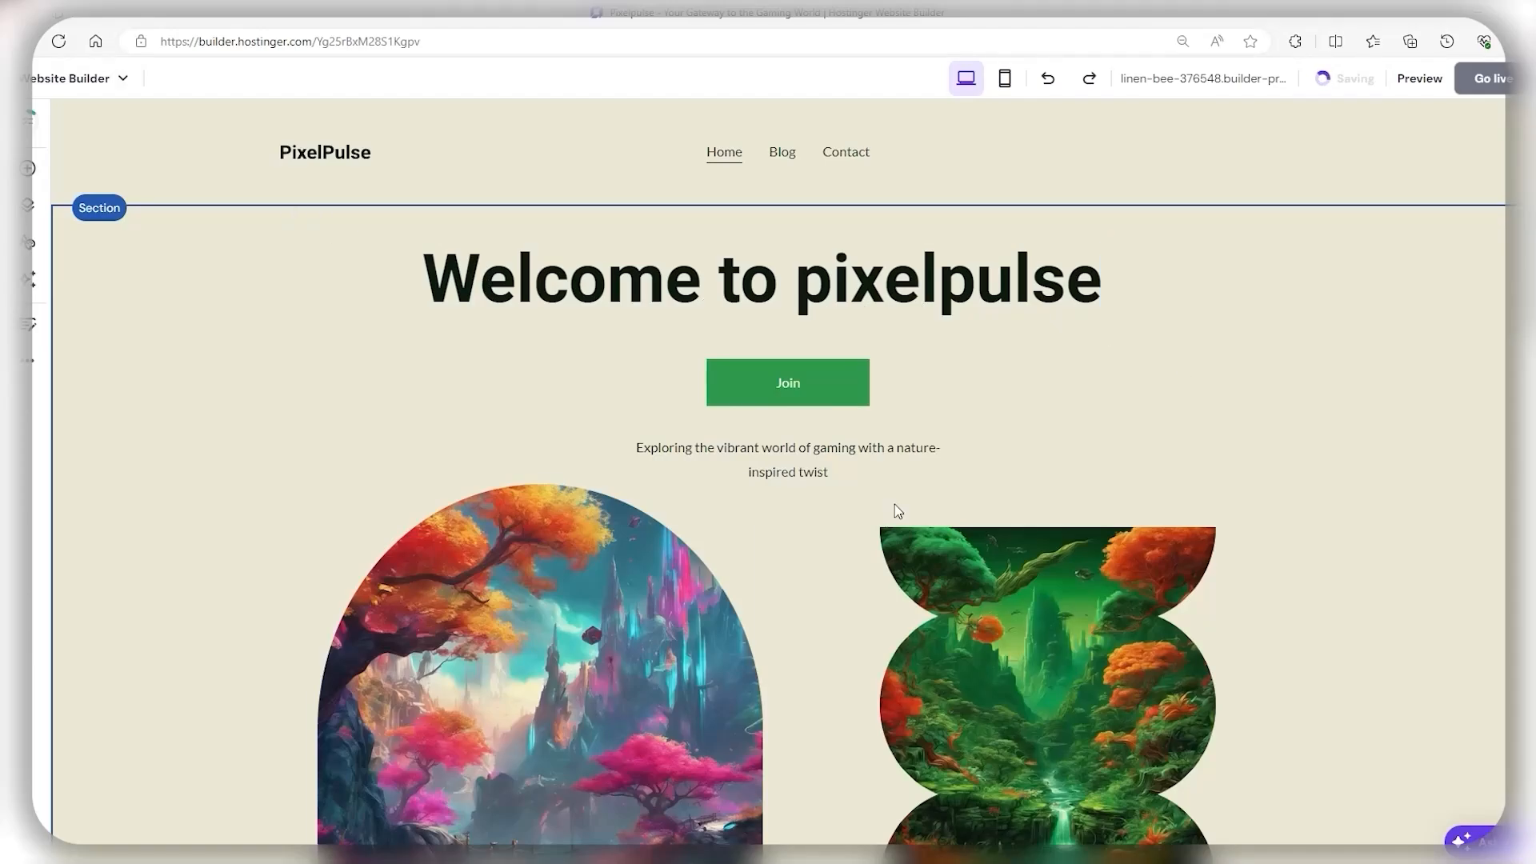
pyautogui.scroll(-15, 144, 504)
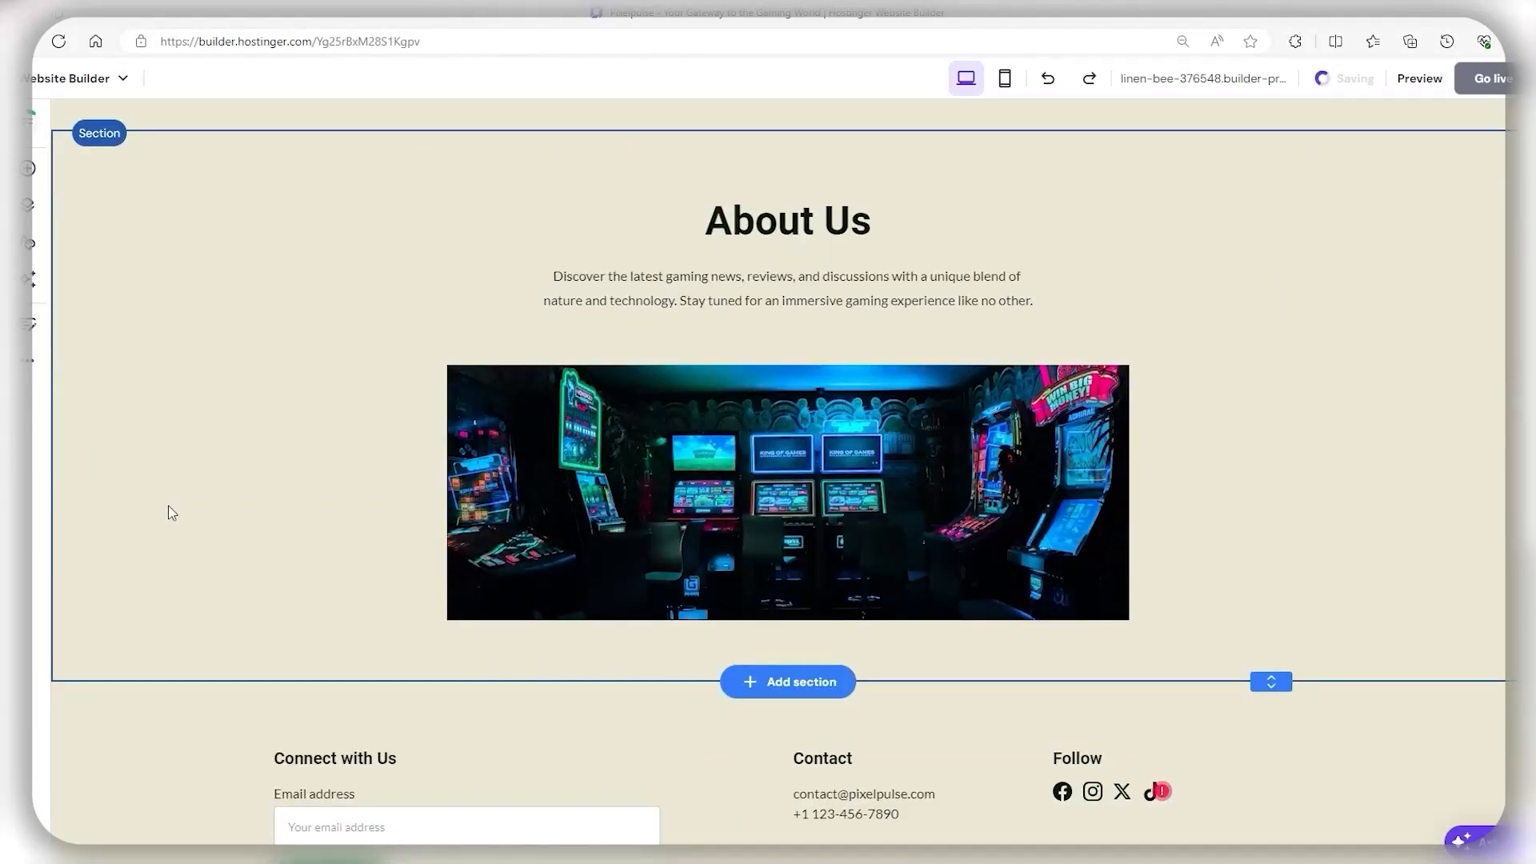
pyautogui.scroll(15, 172, 512)
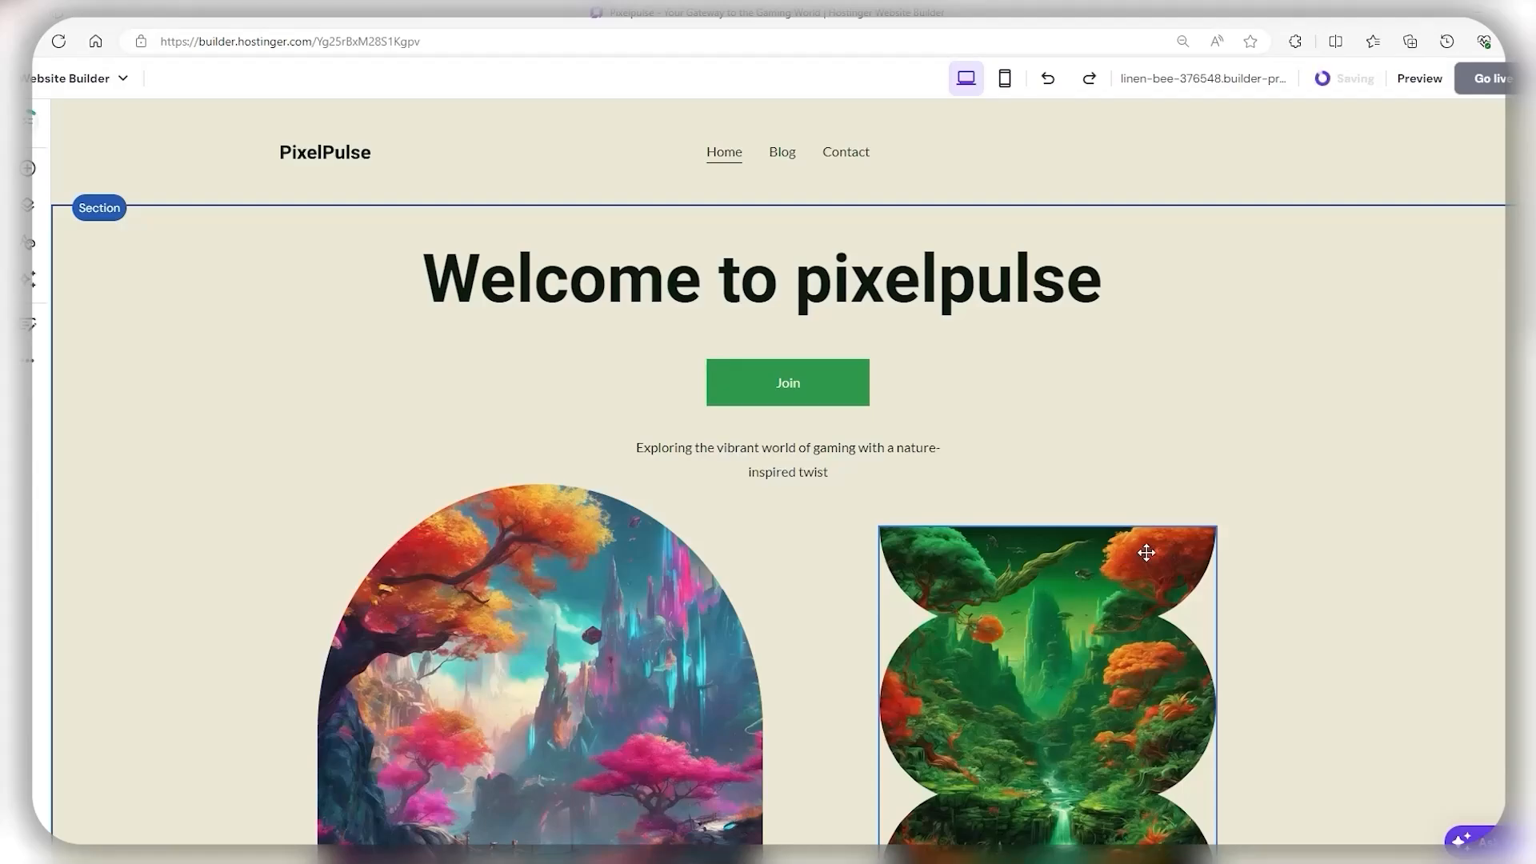
# Step: Delete the hero, blog posts and About Us sections, leaving only the homepage's header and footer
pyautogui.click(1325, 357)
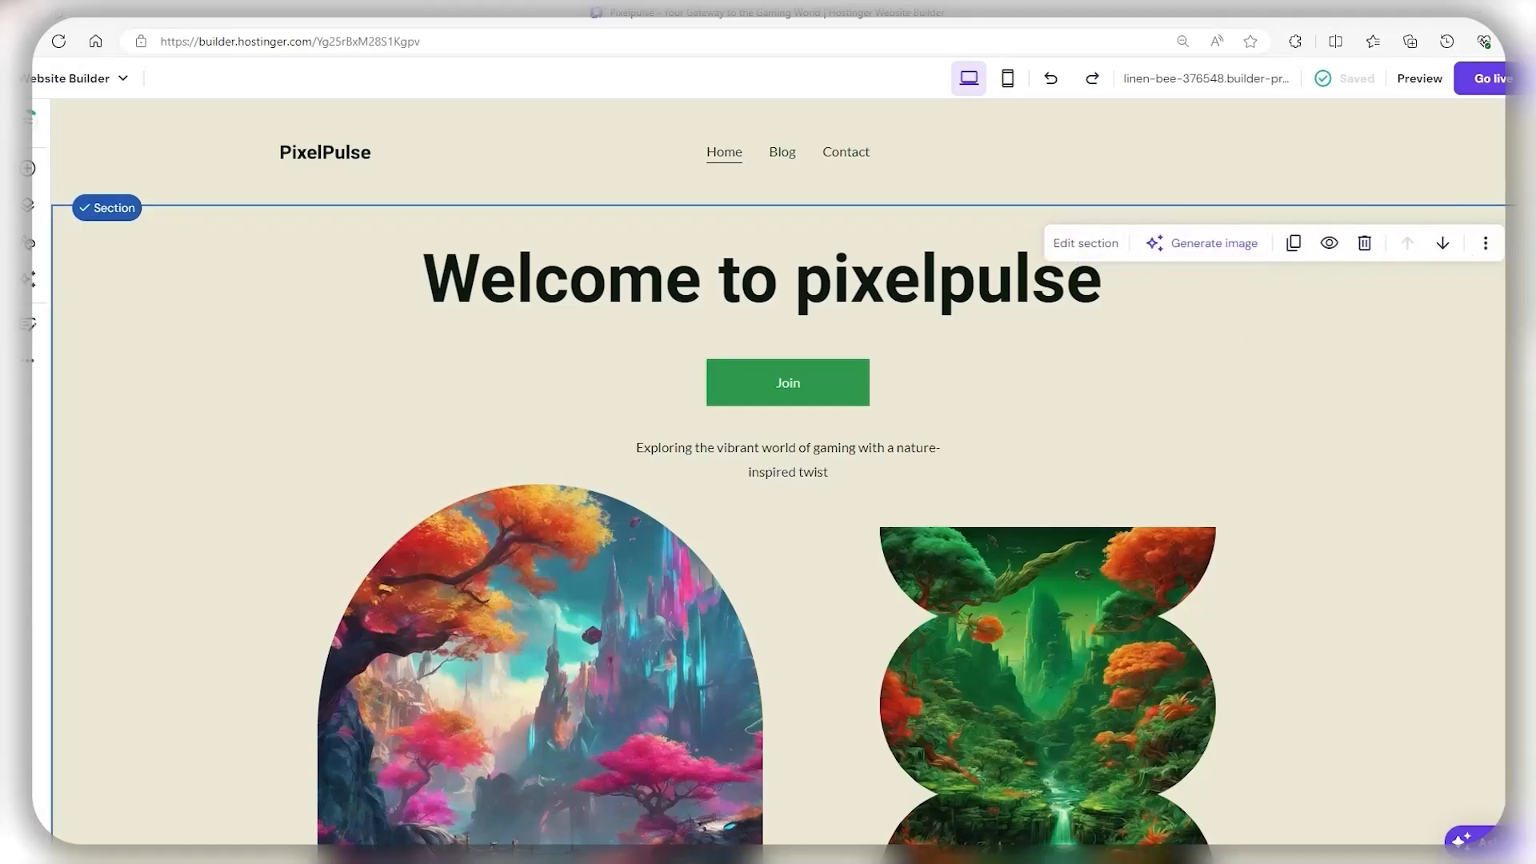
pyautogui.click(1365, 243)
pyautogui.click(1365, 261)
pyautogui.click(1365, 244)
pyautogui.click(1370, 285)
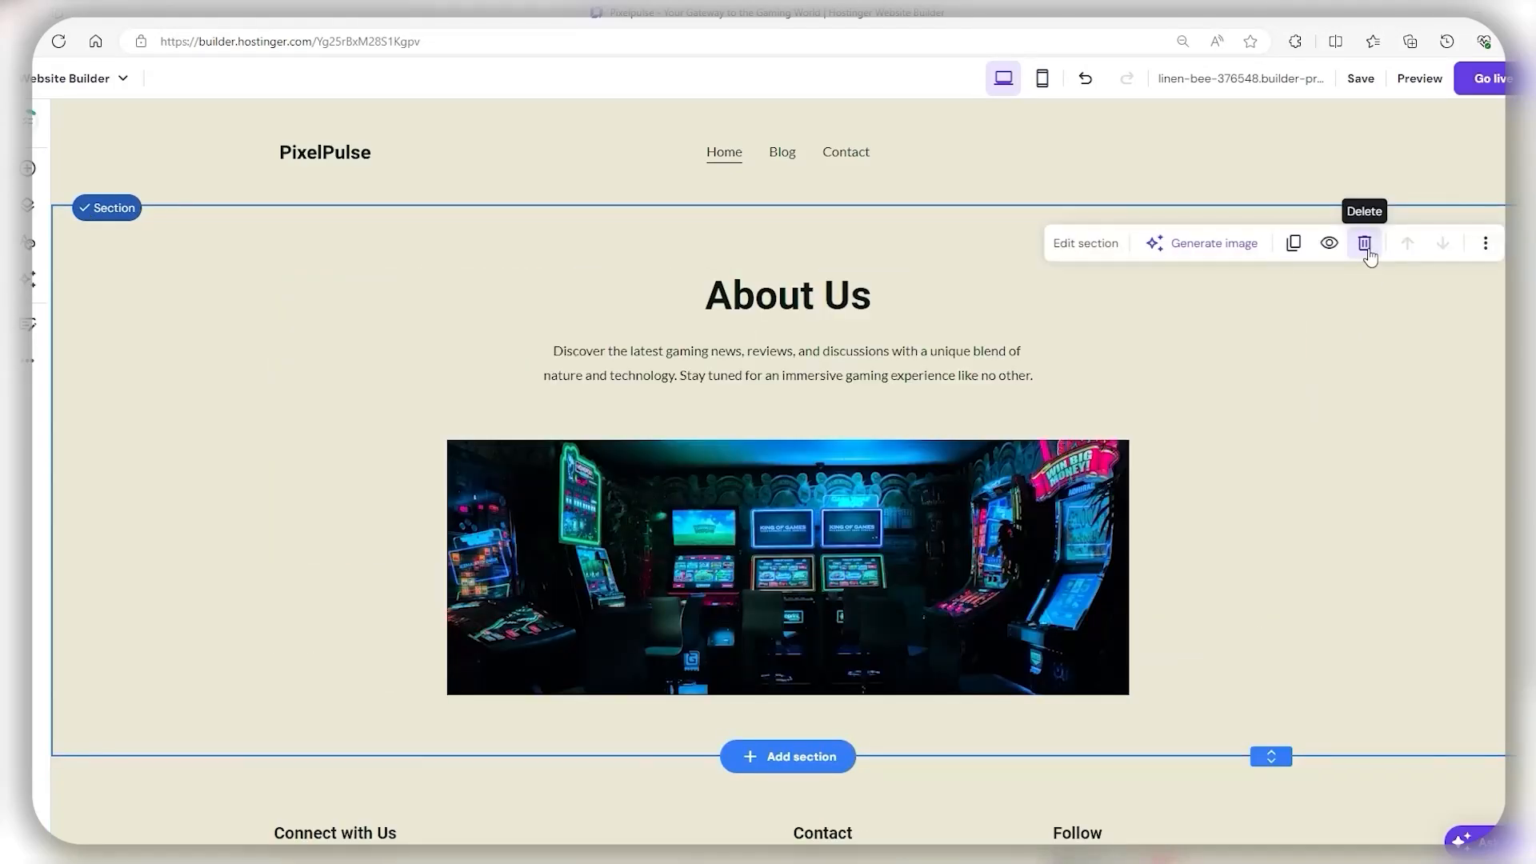
pyautogui.click(1365, 244)
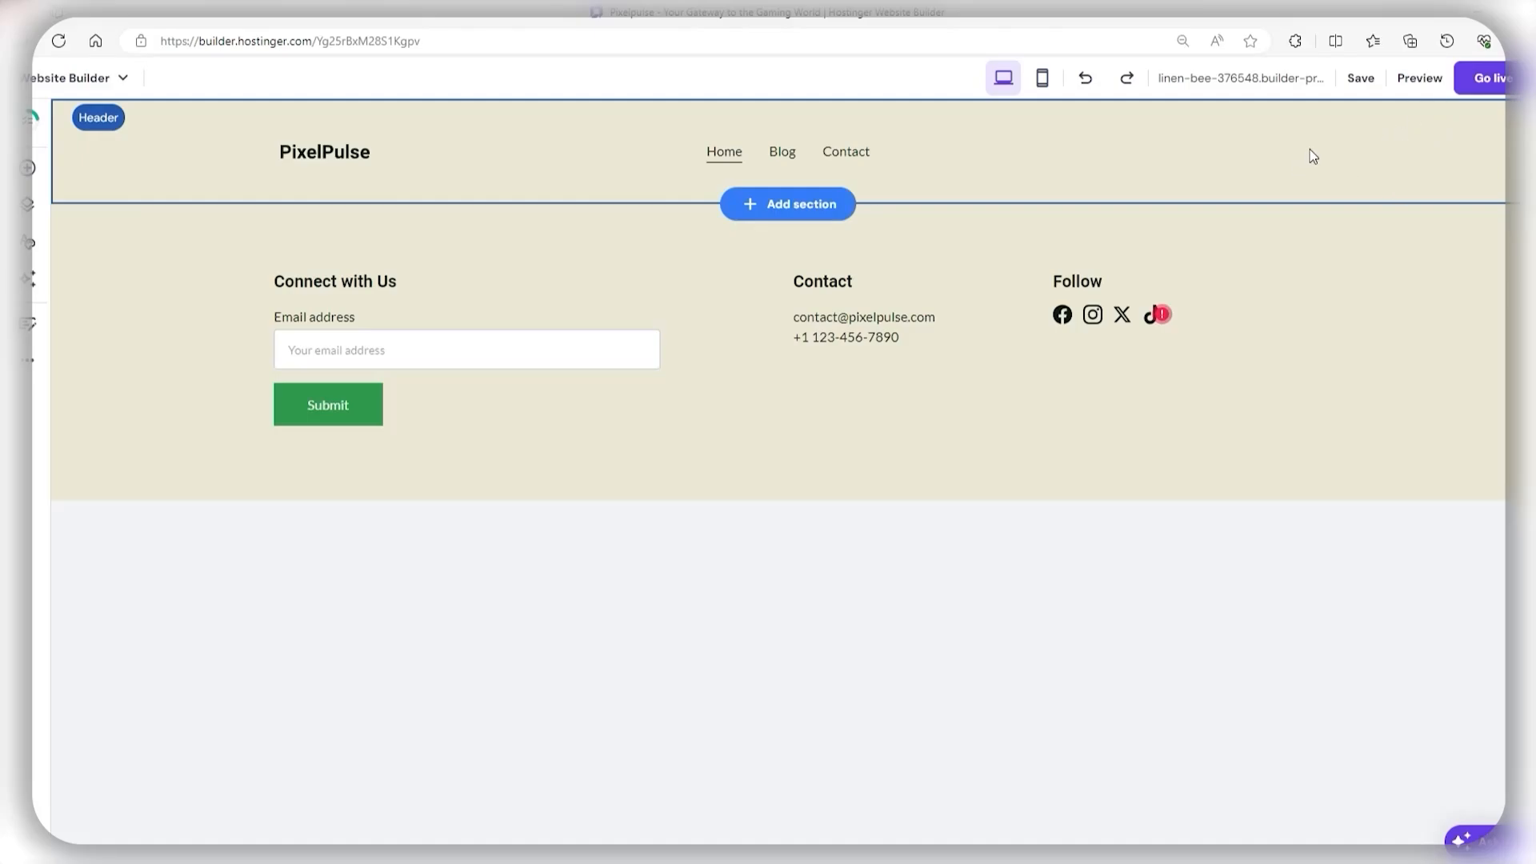
# Step: Configure the header layout with a centred menu, 36 px menu item spacing and 59 px top/bottom padding
pyautogui.click(1346, 160)
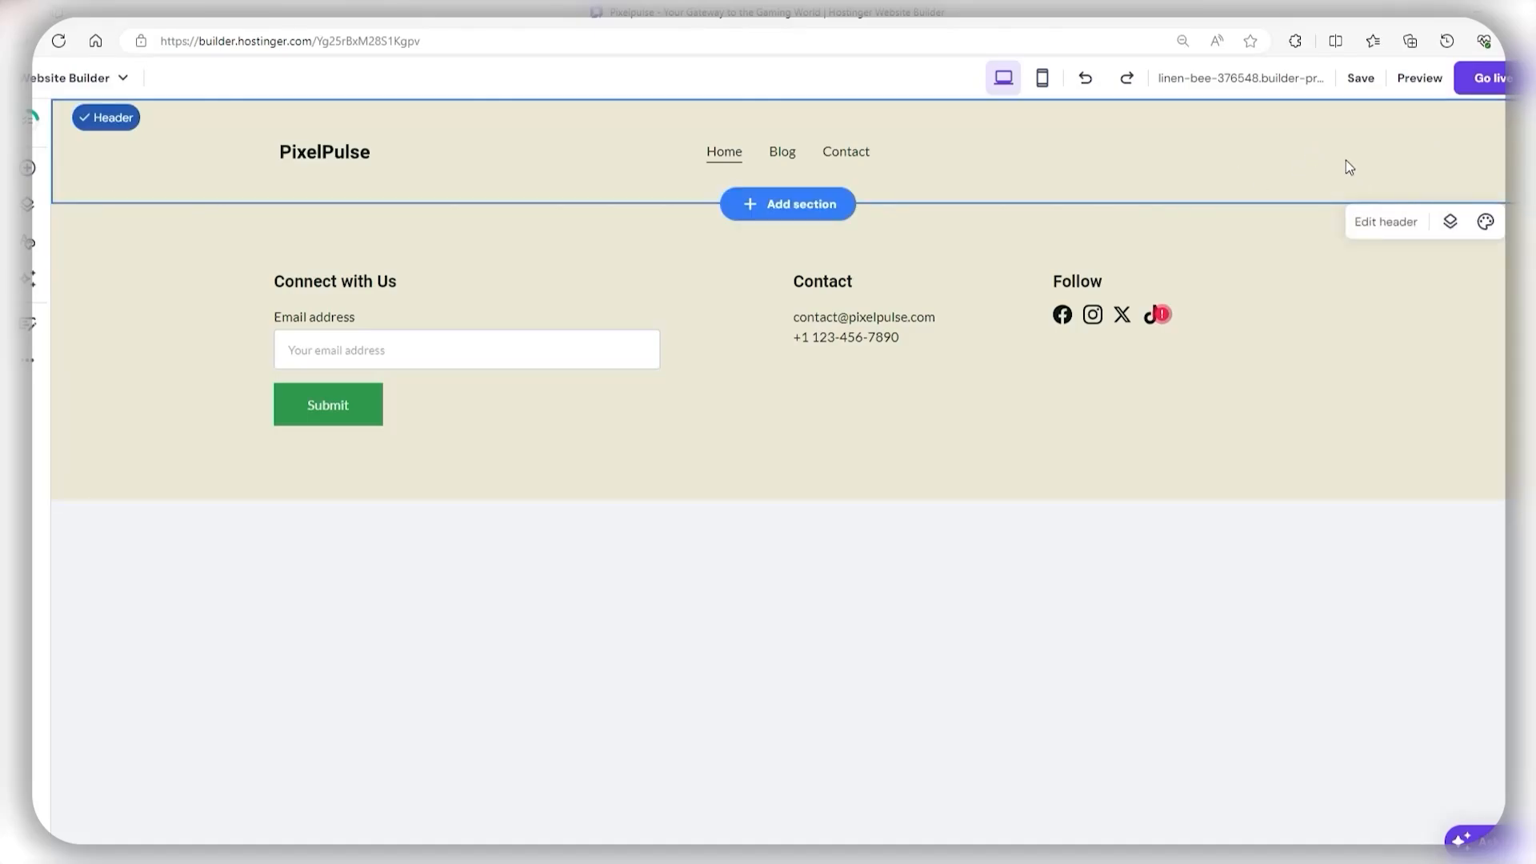
pyautogui.click(1378, 230)
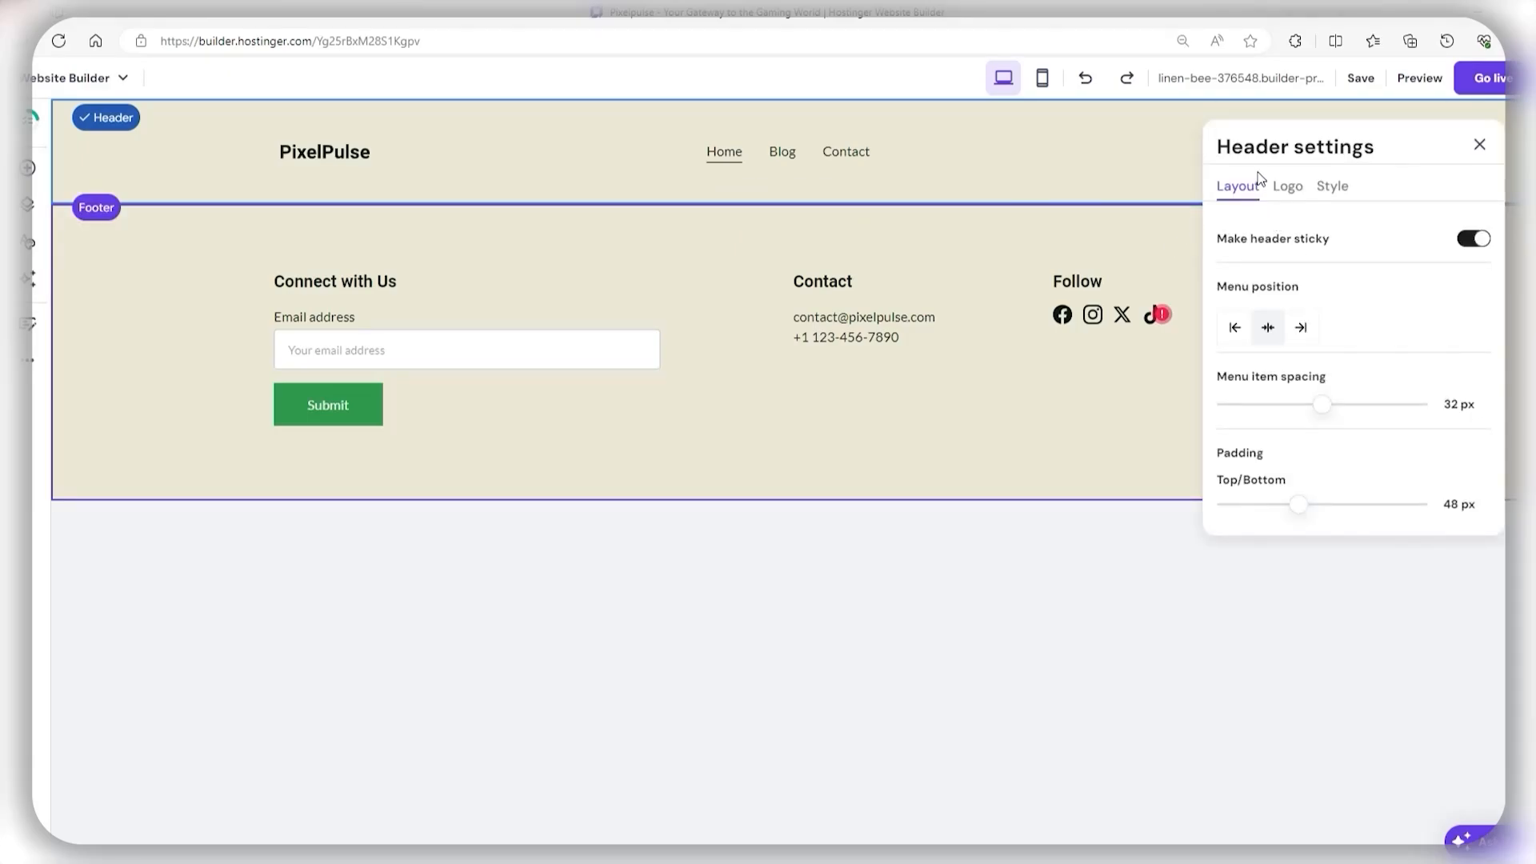
pyautogui.click(1237, 329)
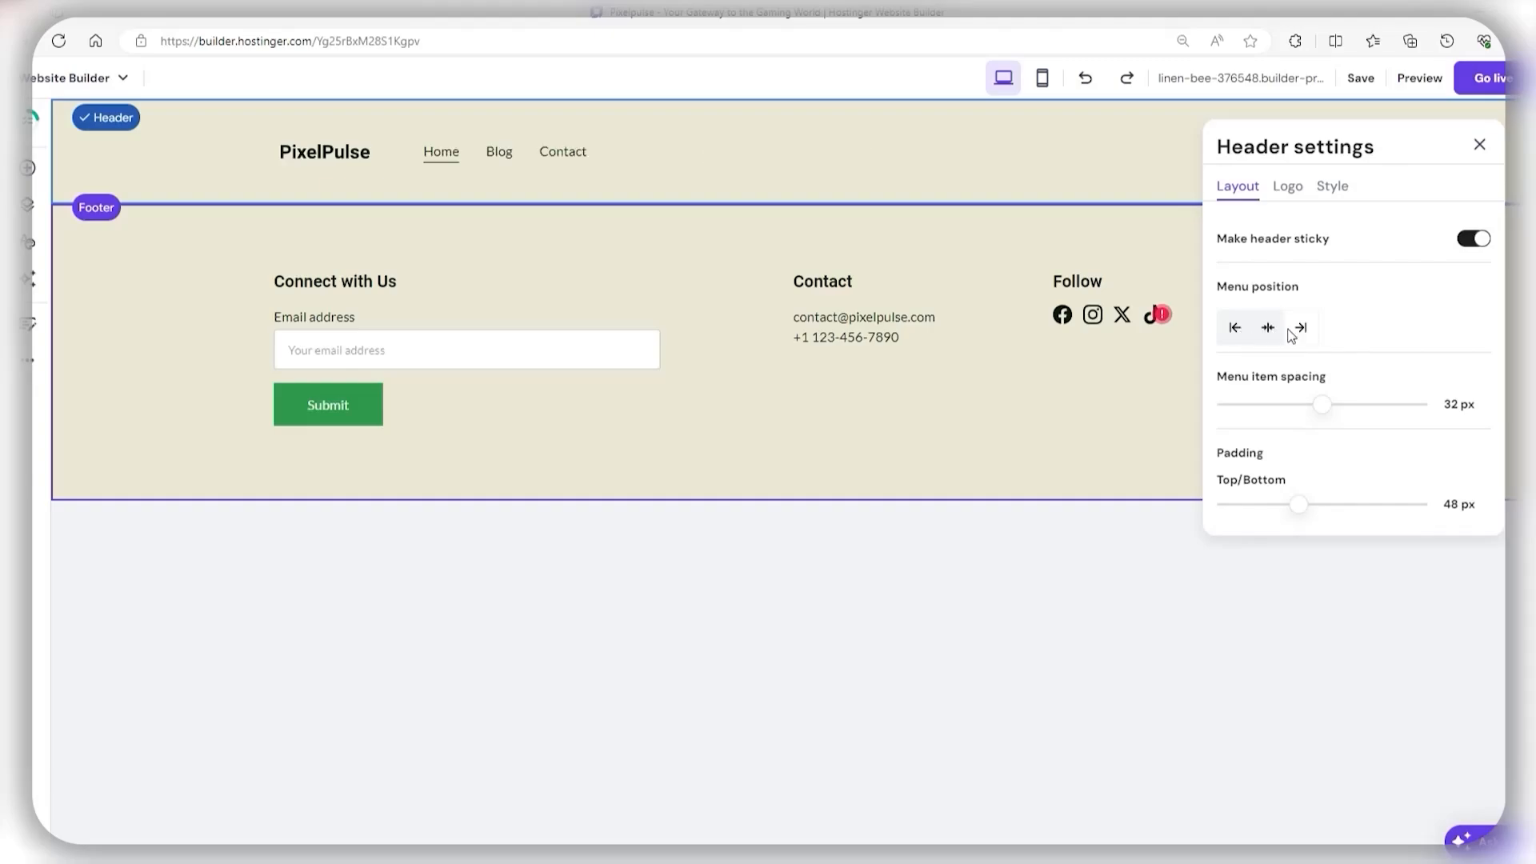
pyautogui.click(1300, 328)
pyautogui.click(1269, 328)
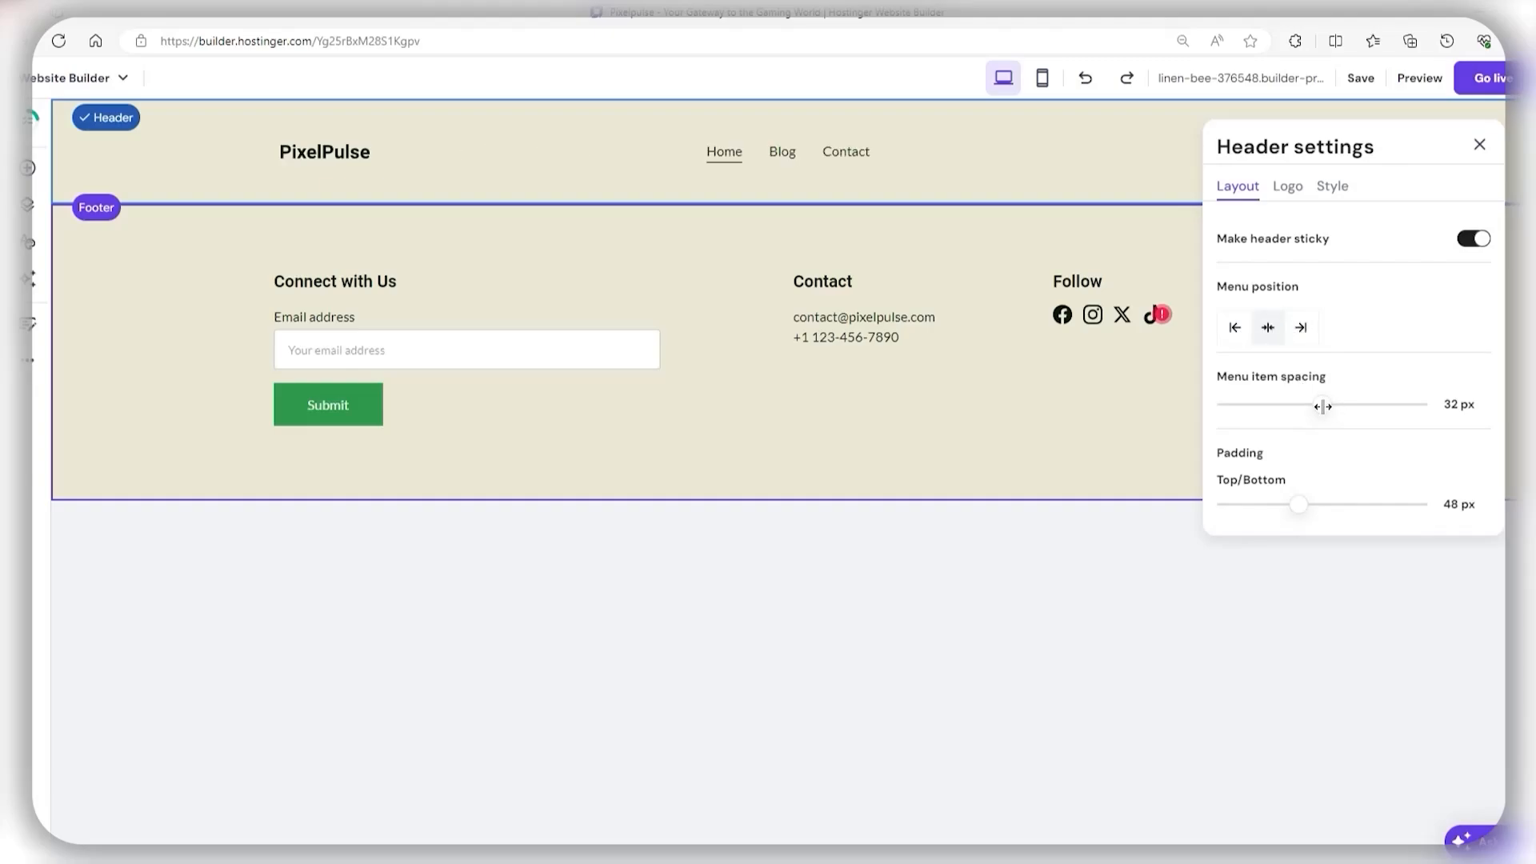
pyautogui.moveTo(1322, 404); pyautogui.dragTo(1334, 404)
pyautogui.moveTo(1299, 504); pyautogui.dragTo(1315, 504)
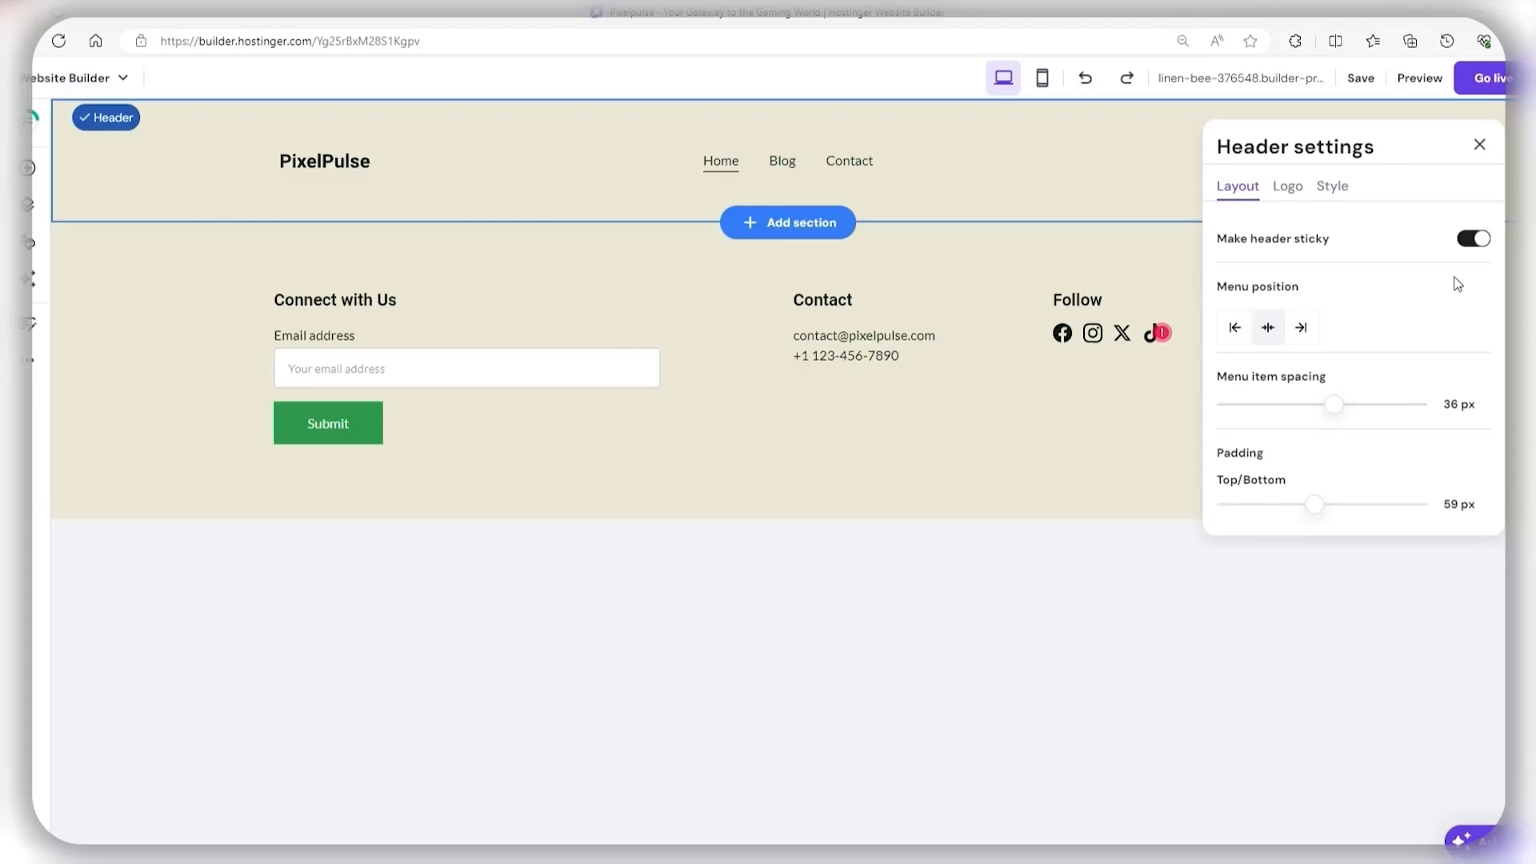
# Step: Replace the header logo with the uploaded image Logo PXL.png and set the logo width to 217 px
pyautogui.click(1292, 192)
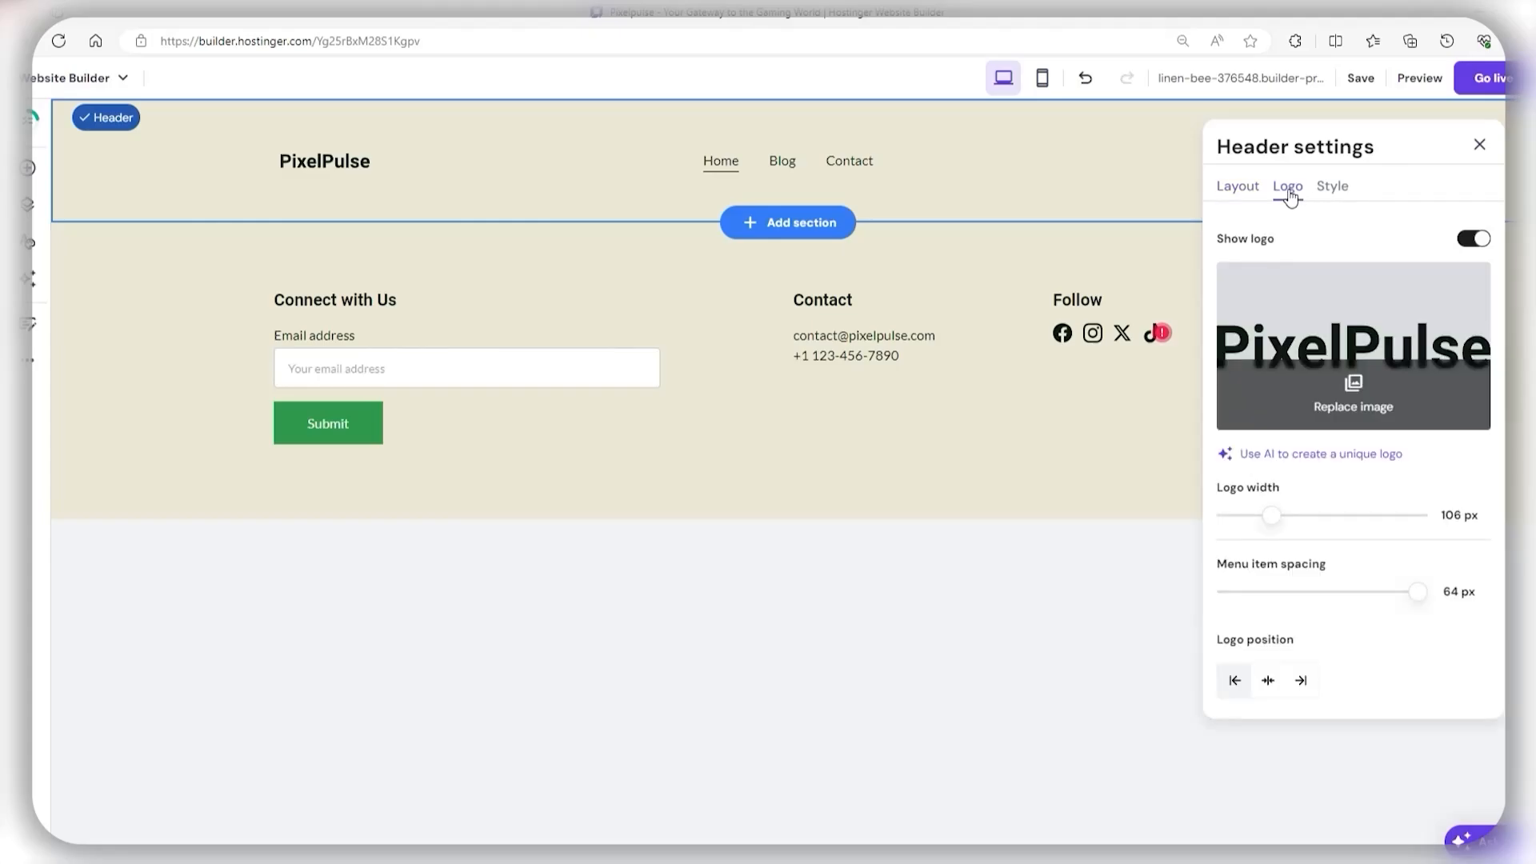
pyautogui.click(1336, 394)
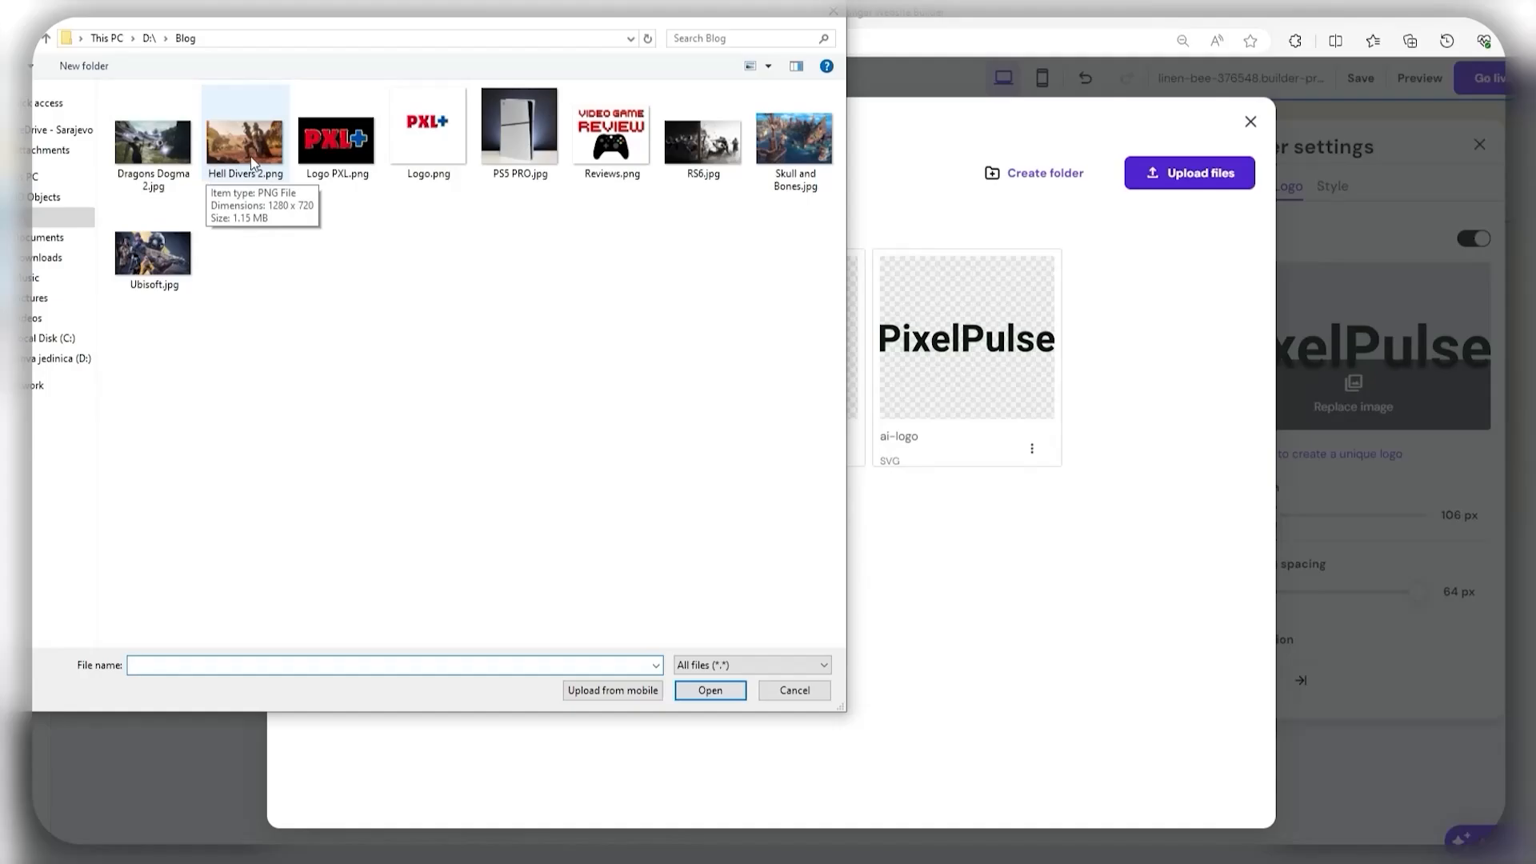
pyautogui.click(346, 144)
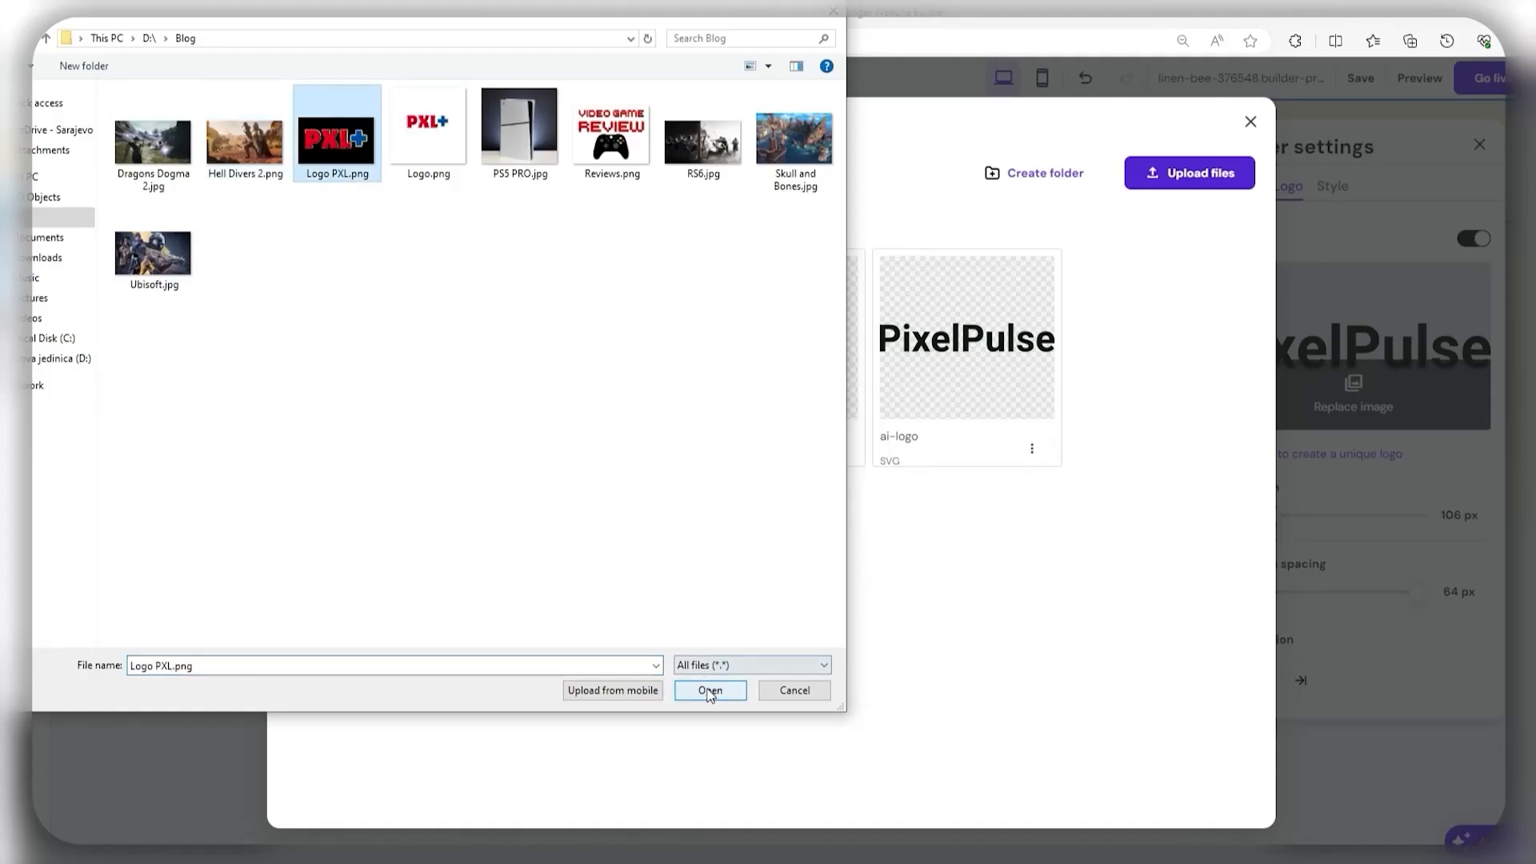
pyautogui.click(709, 690)
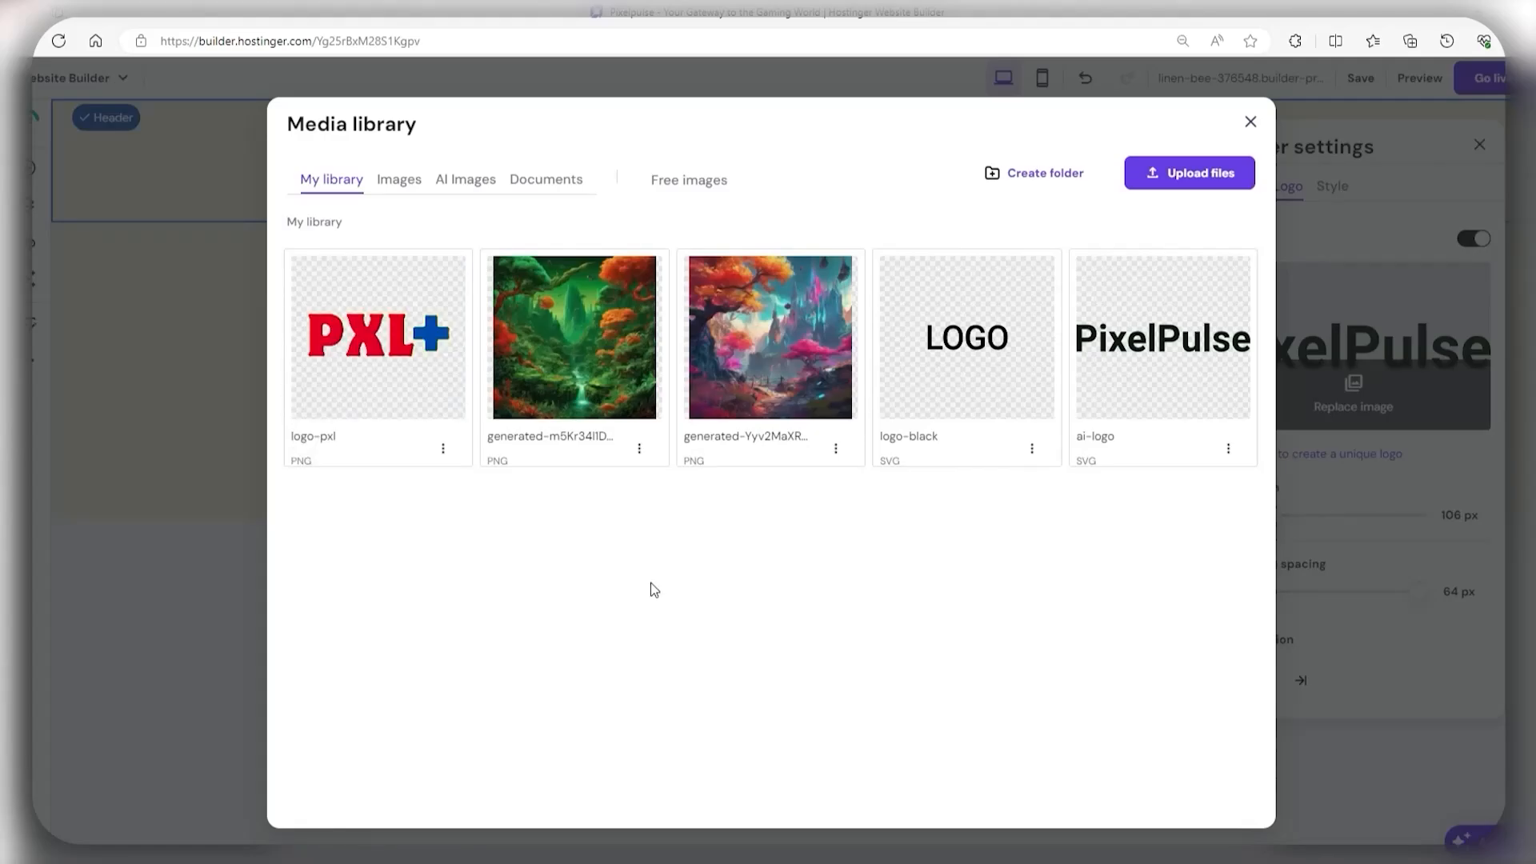
pyautogui.click(379, 340)
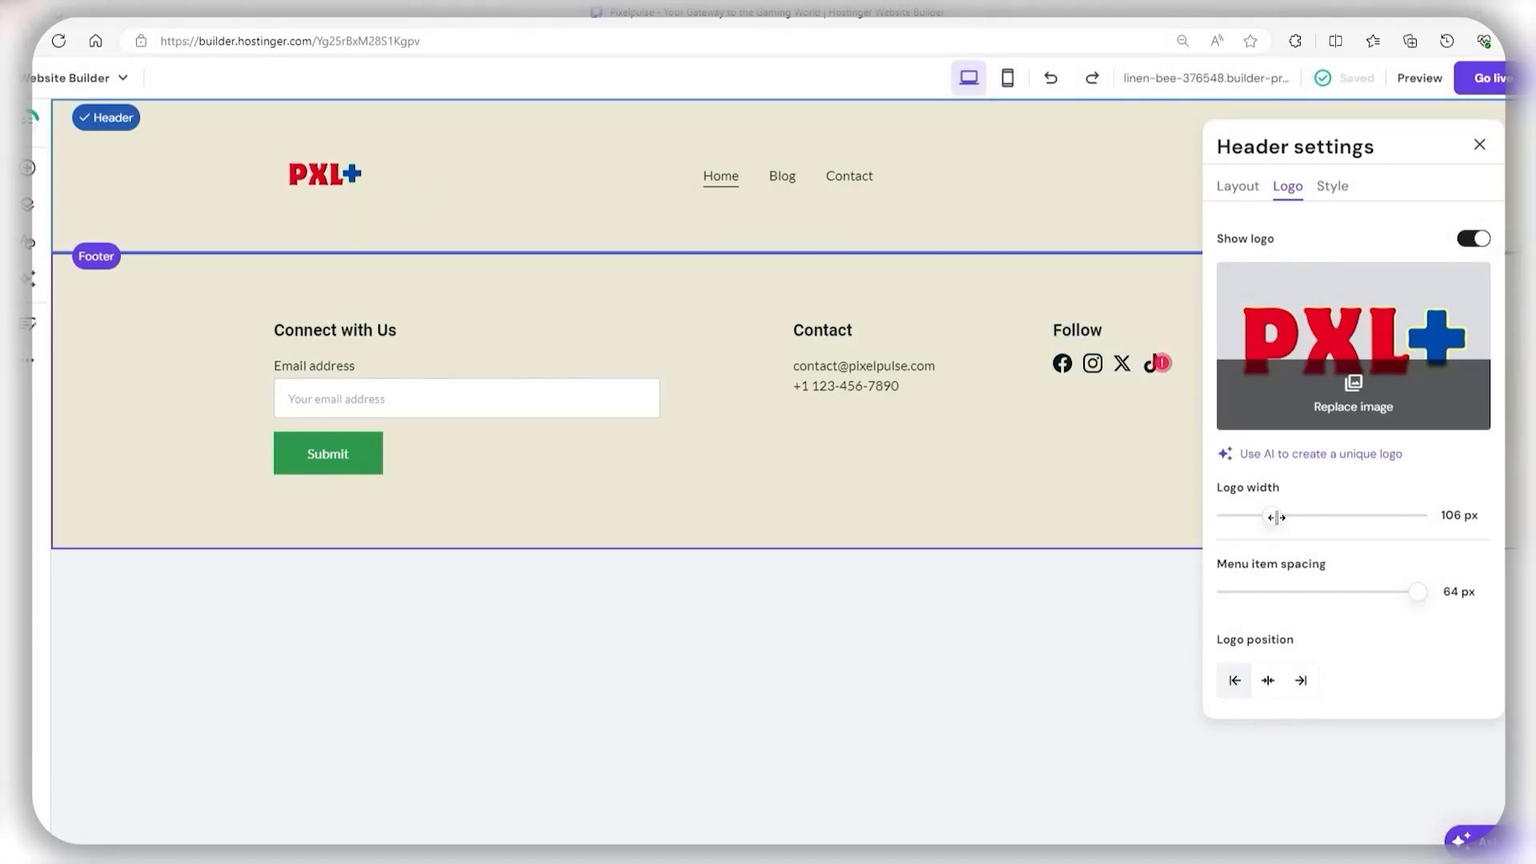
pyautogui.moveTo(1277, 517); pyautogui.dragTo(1339, 519)
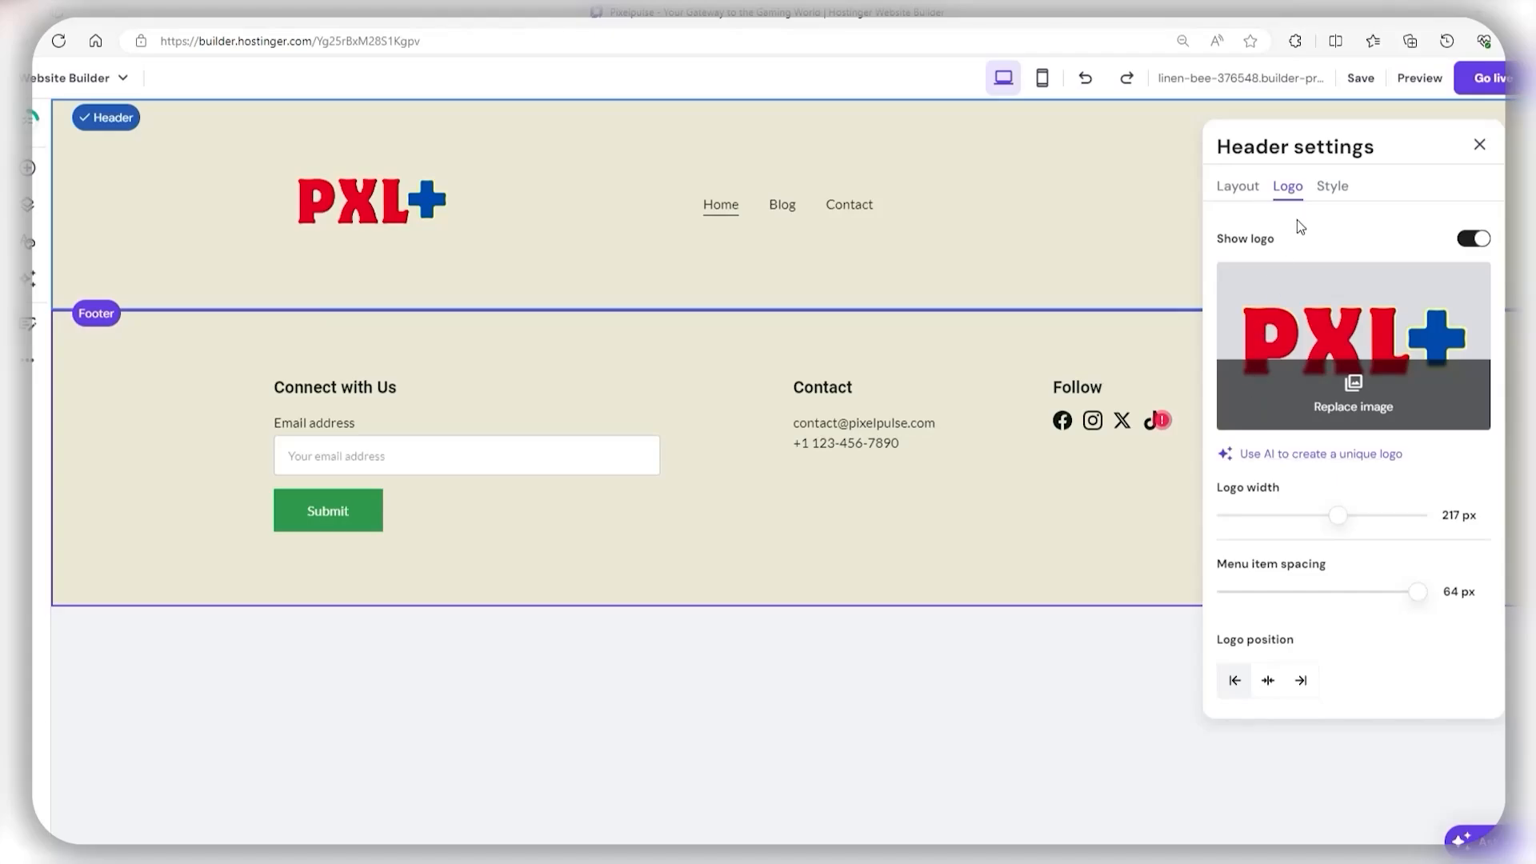
# Step: Examine the header's style options, including the background colour choices and the available text fonts
pyautogui.click(1330, 200)
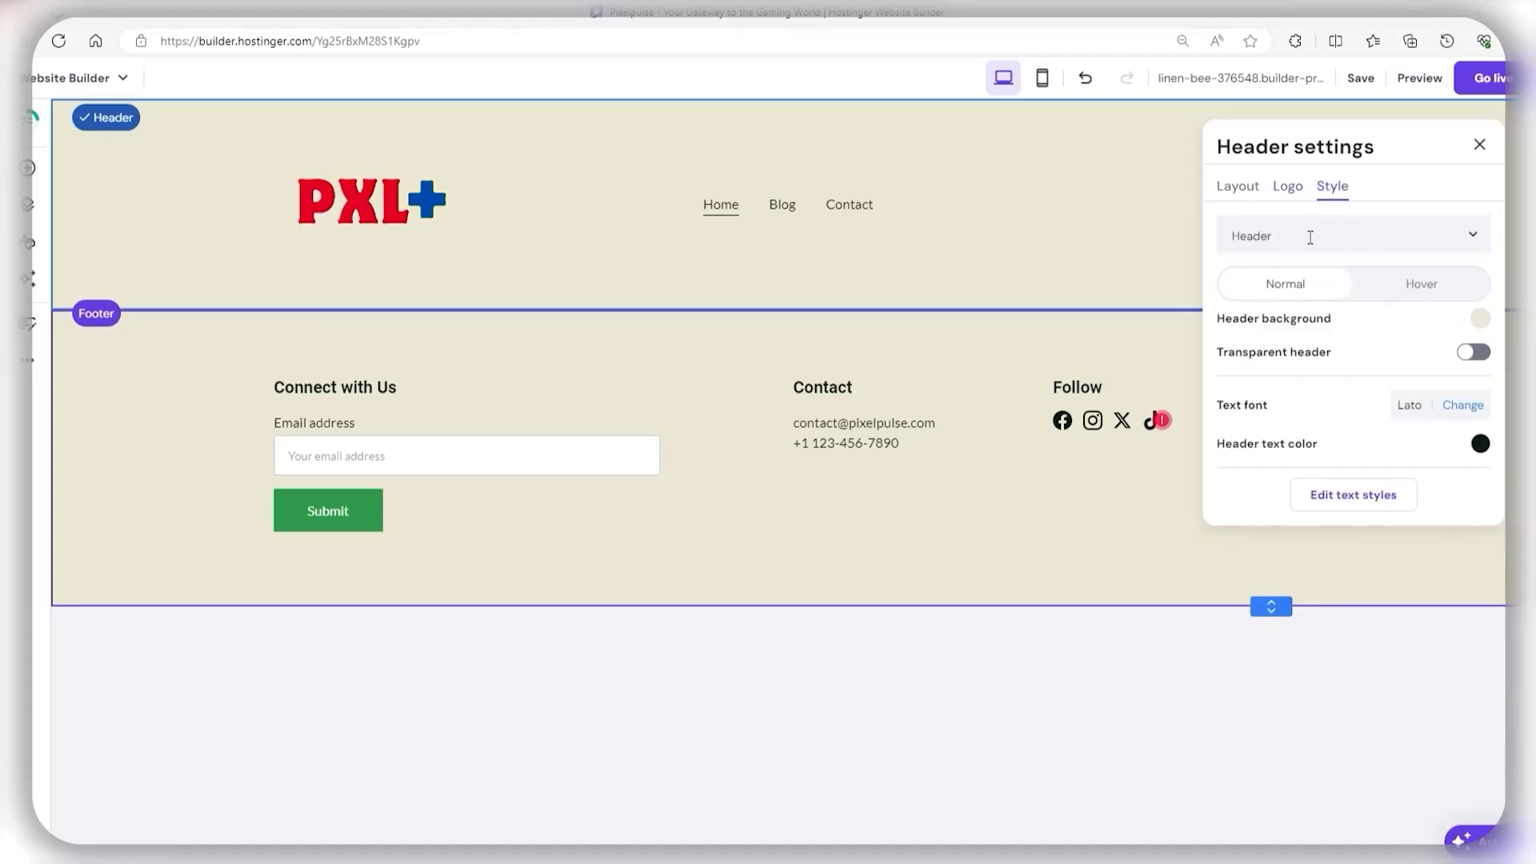
pyautogui.click(1479, 319)
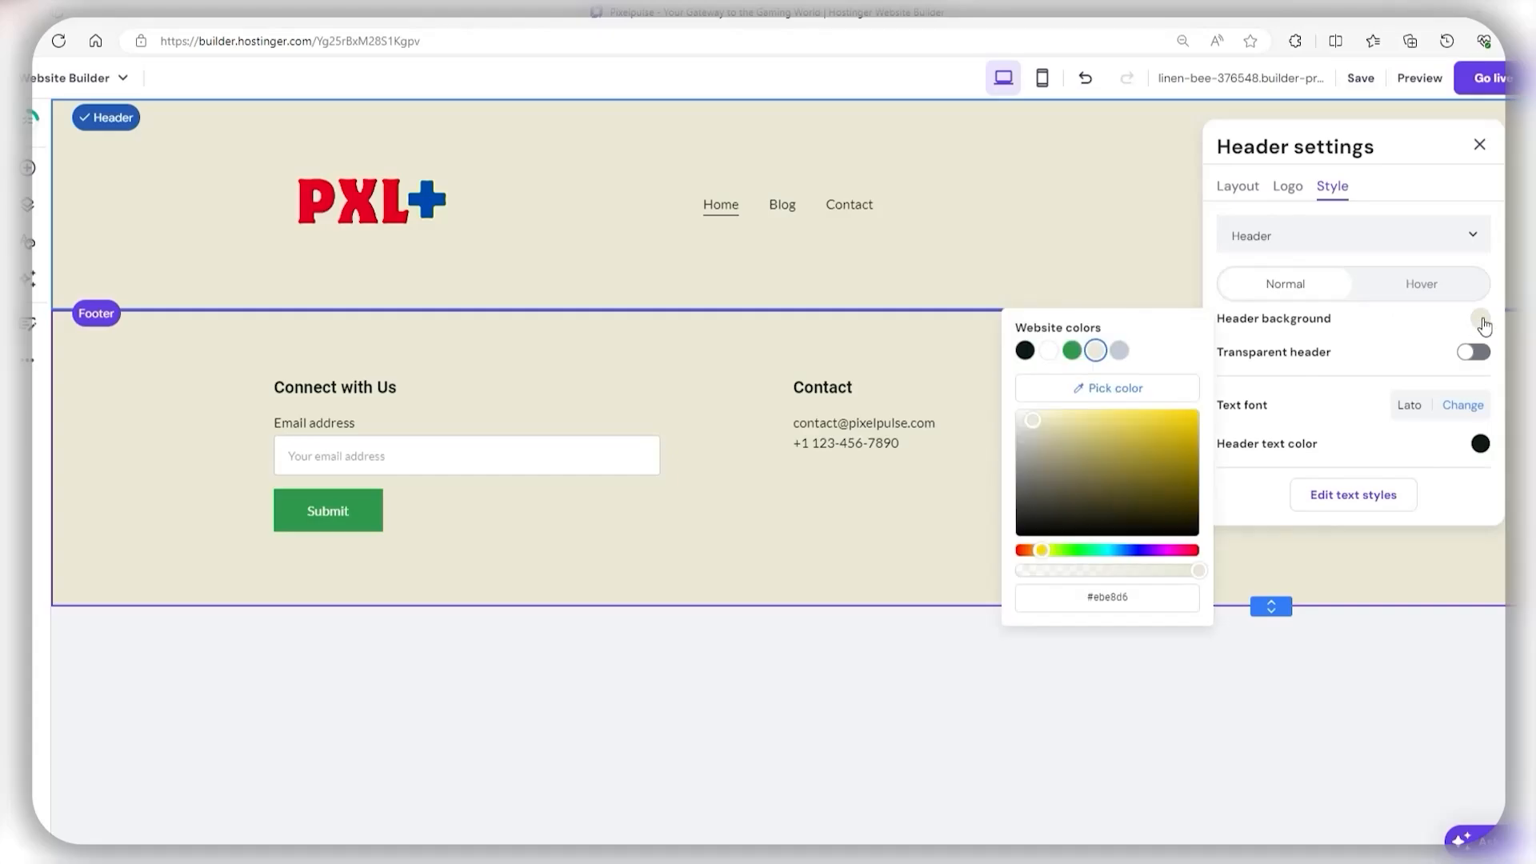
pyautogui.click(1341, 391)
pyautogui.click(1463, 405)
pyautogui.moveTo(1279, 730)
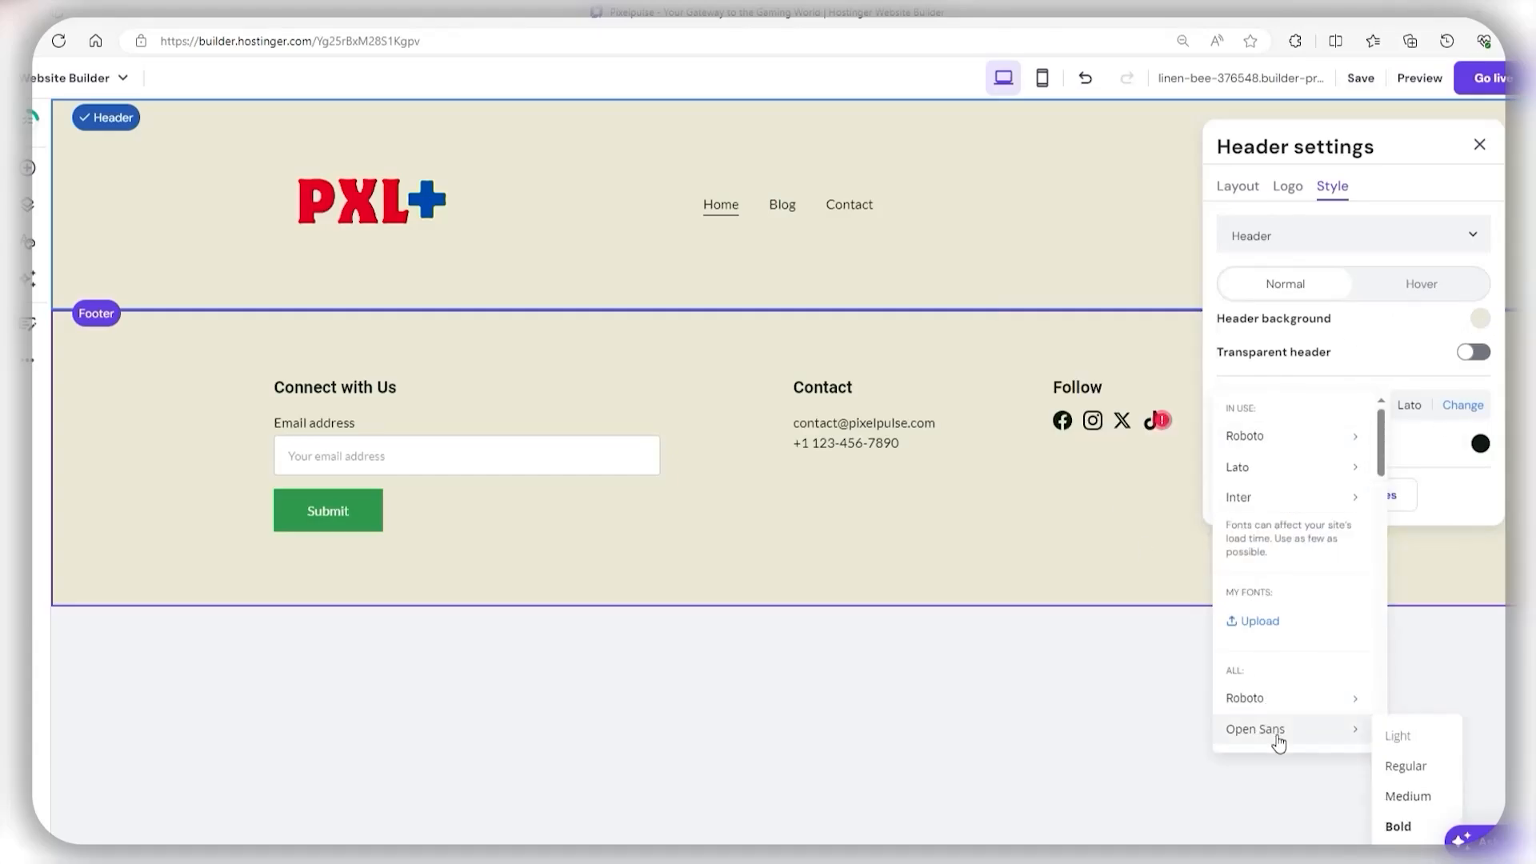
pyautogui.click(1341, 364)
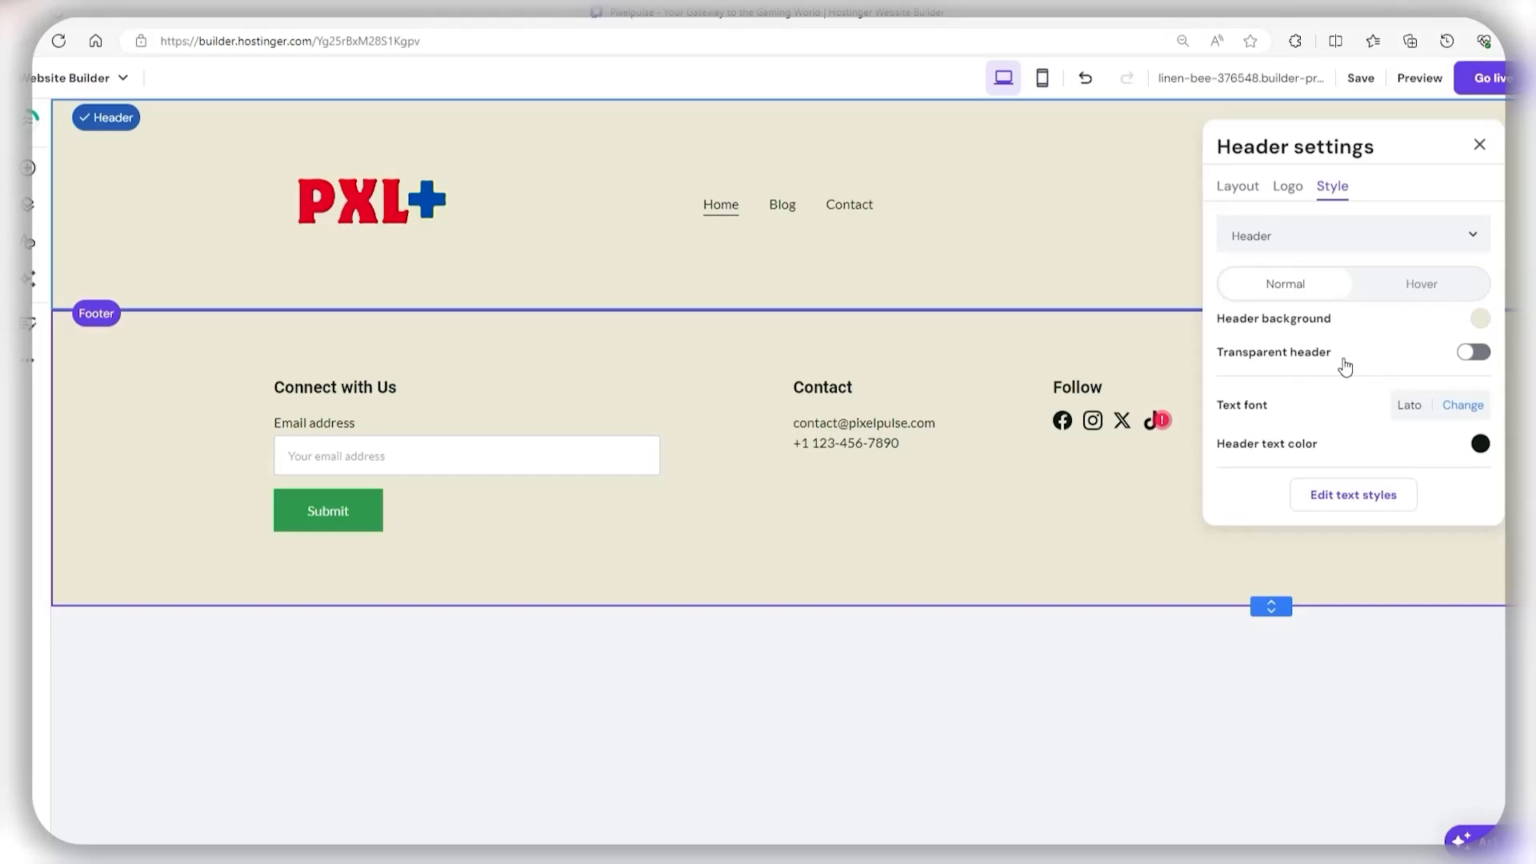
# Step: Set the header text color to #000000
pyautogui.click(1480, 445)
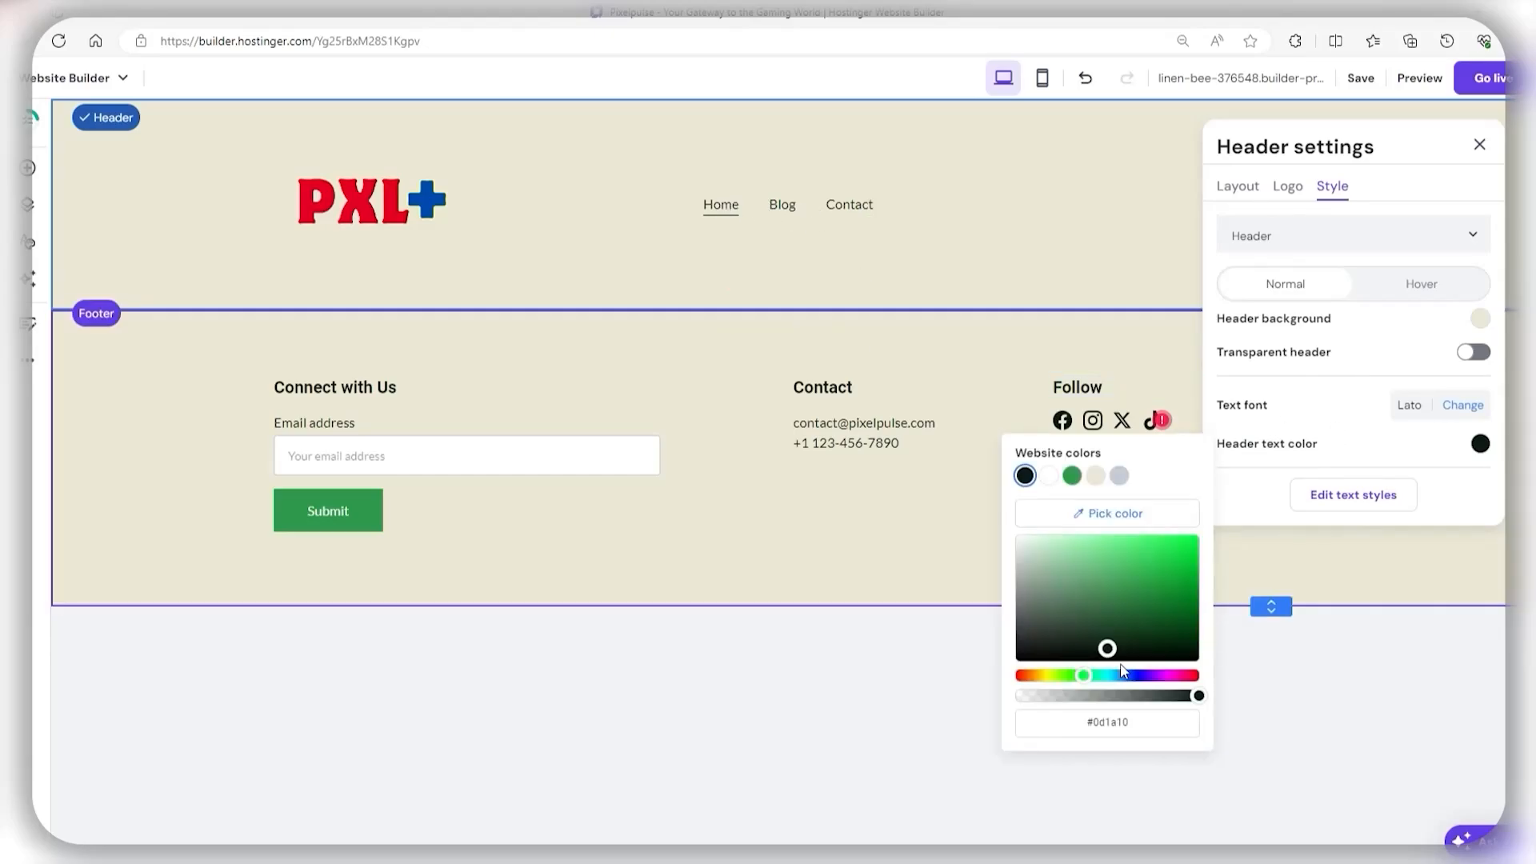
pyautogui.moveTo(1136, 601)
pyautogui.mouseDown()
pyautogui.moveTo(1160, 573)
pyautogui.moveTo(1111, 584)
pyautogui.moveTo(1035, 684)
pyautogui.mouseUp()
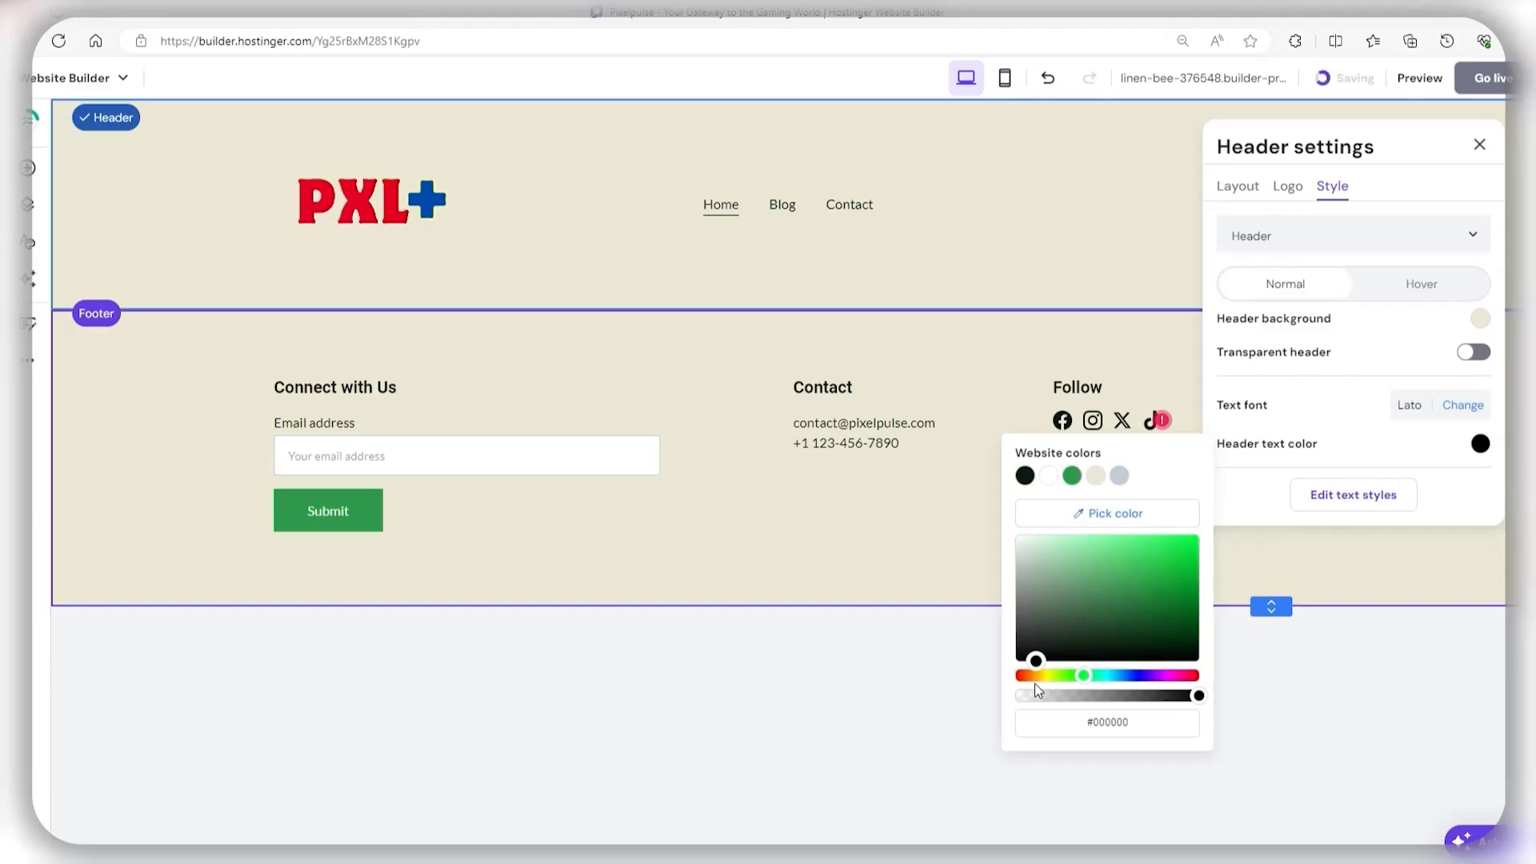
pyautogui.click(1360, 396)
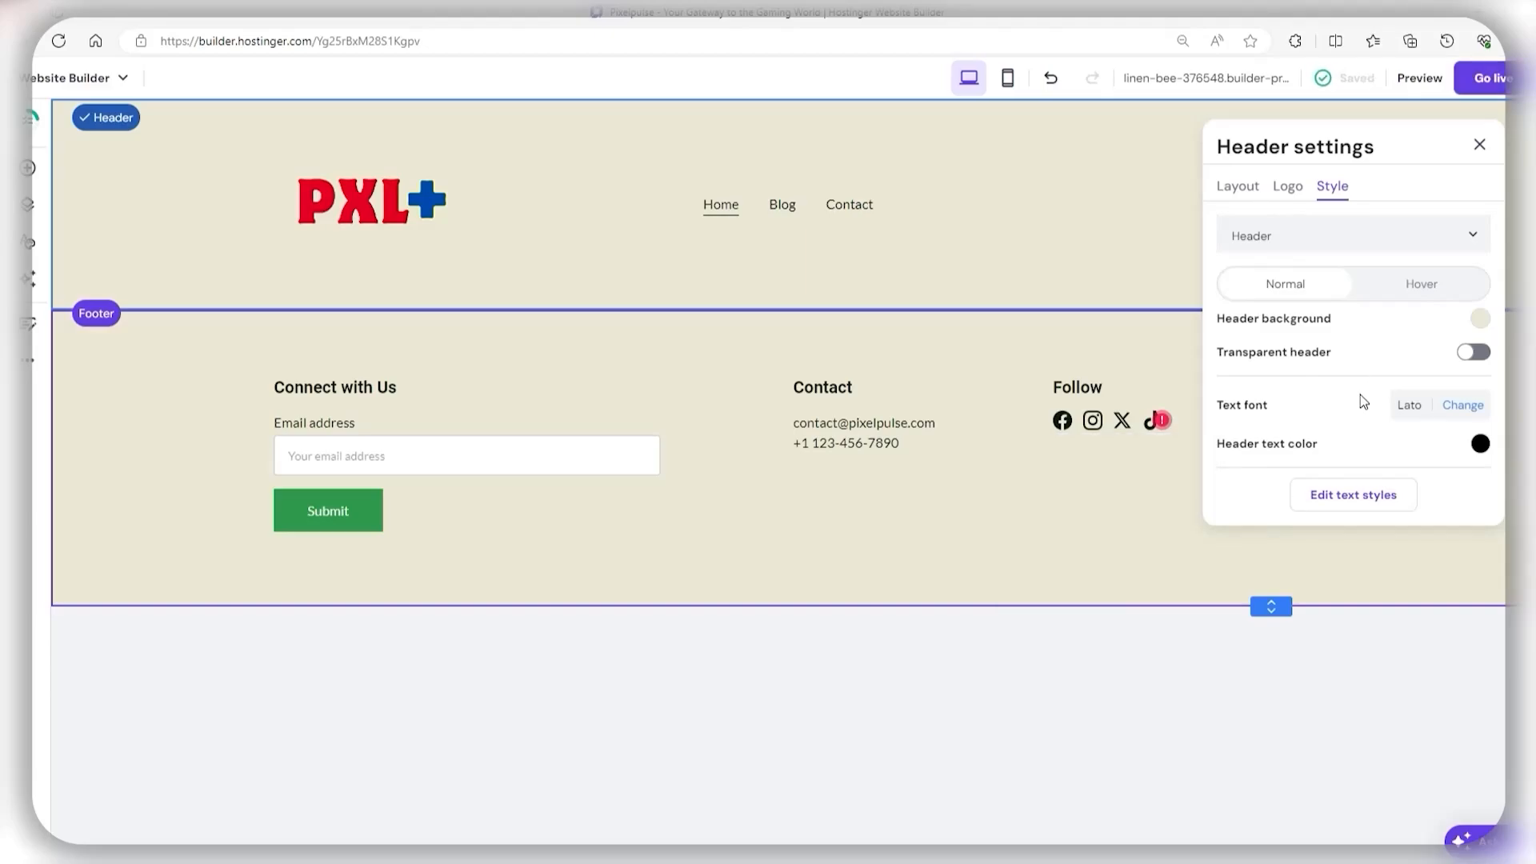
# Step: Review the website-wide text styles for Paragraph 1 and Paragraph 2, then close them
pyautogui.click(1351, 493)
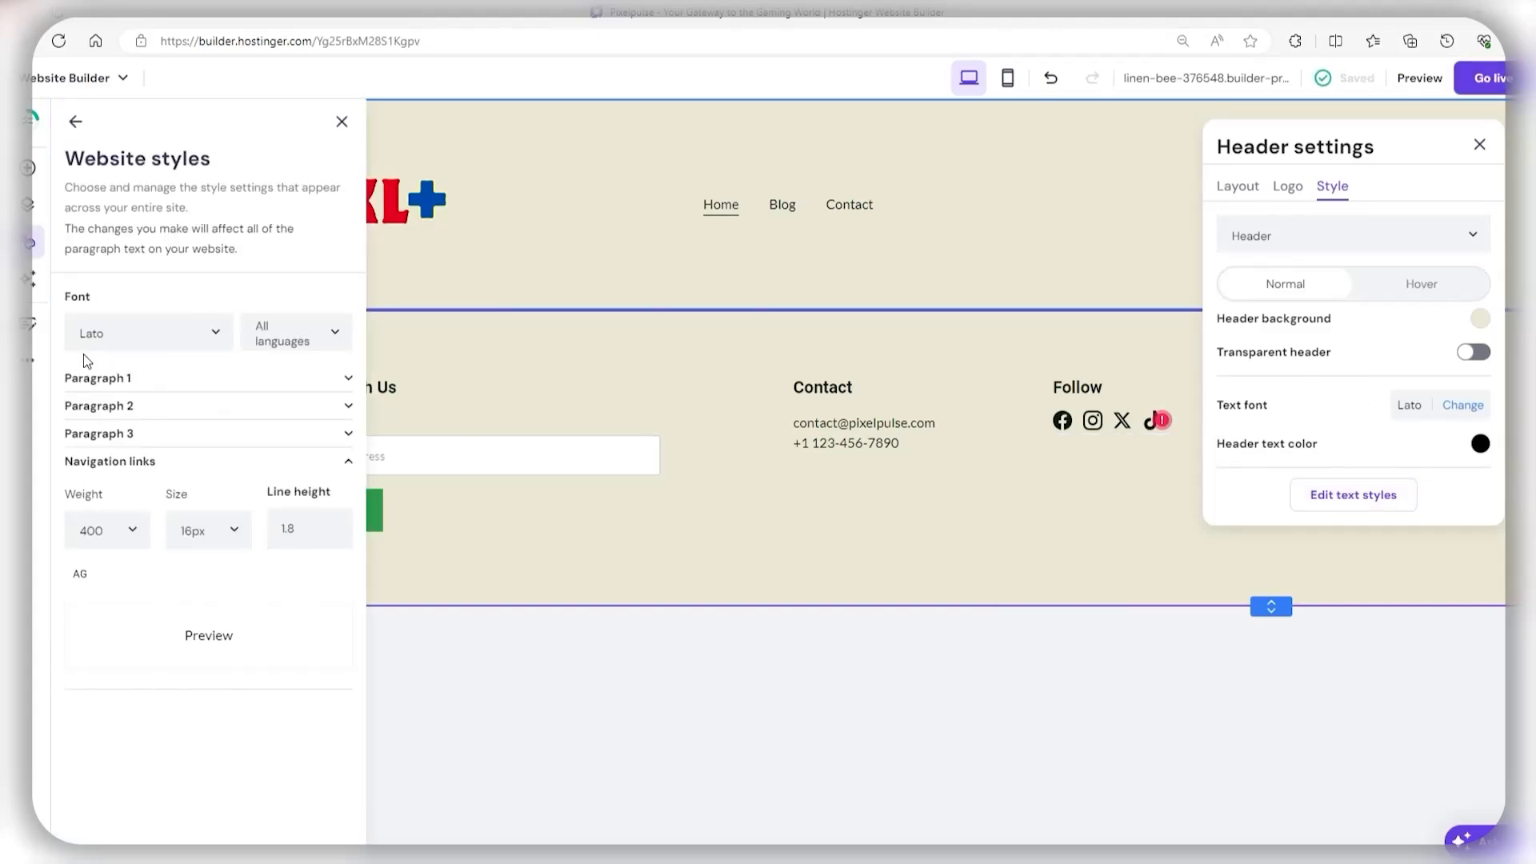
pyautogui.click(276, 386)
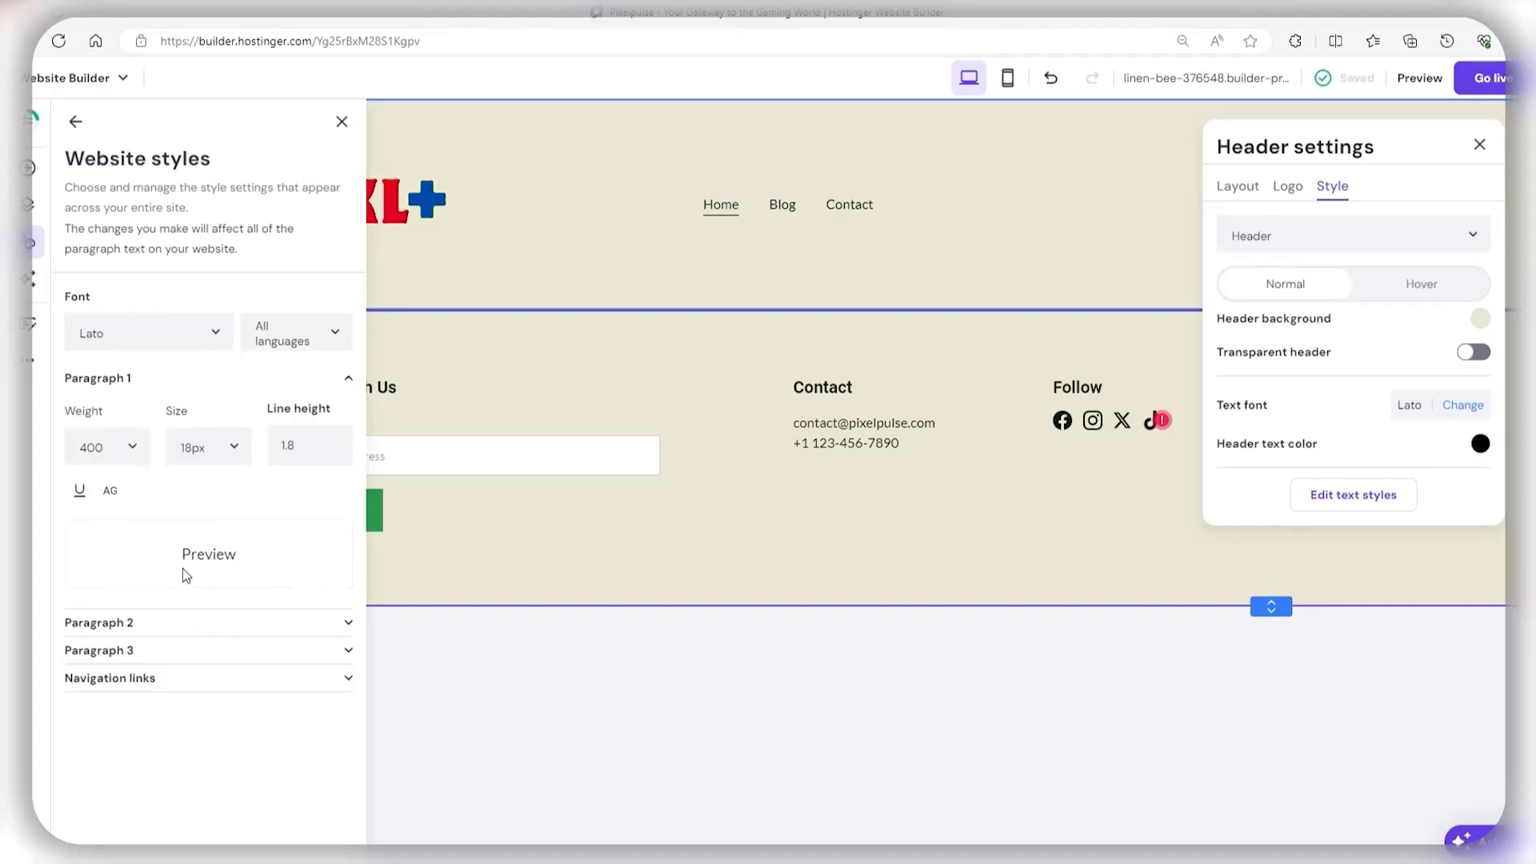
pyautogui.click(308, 624)
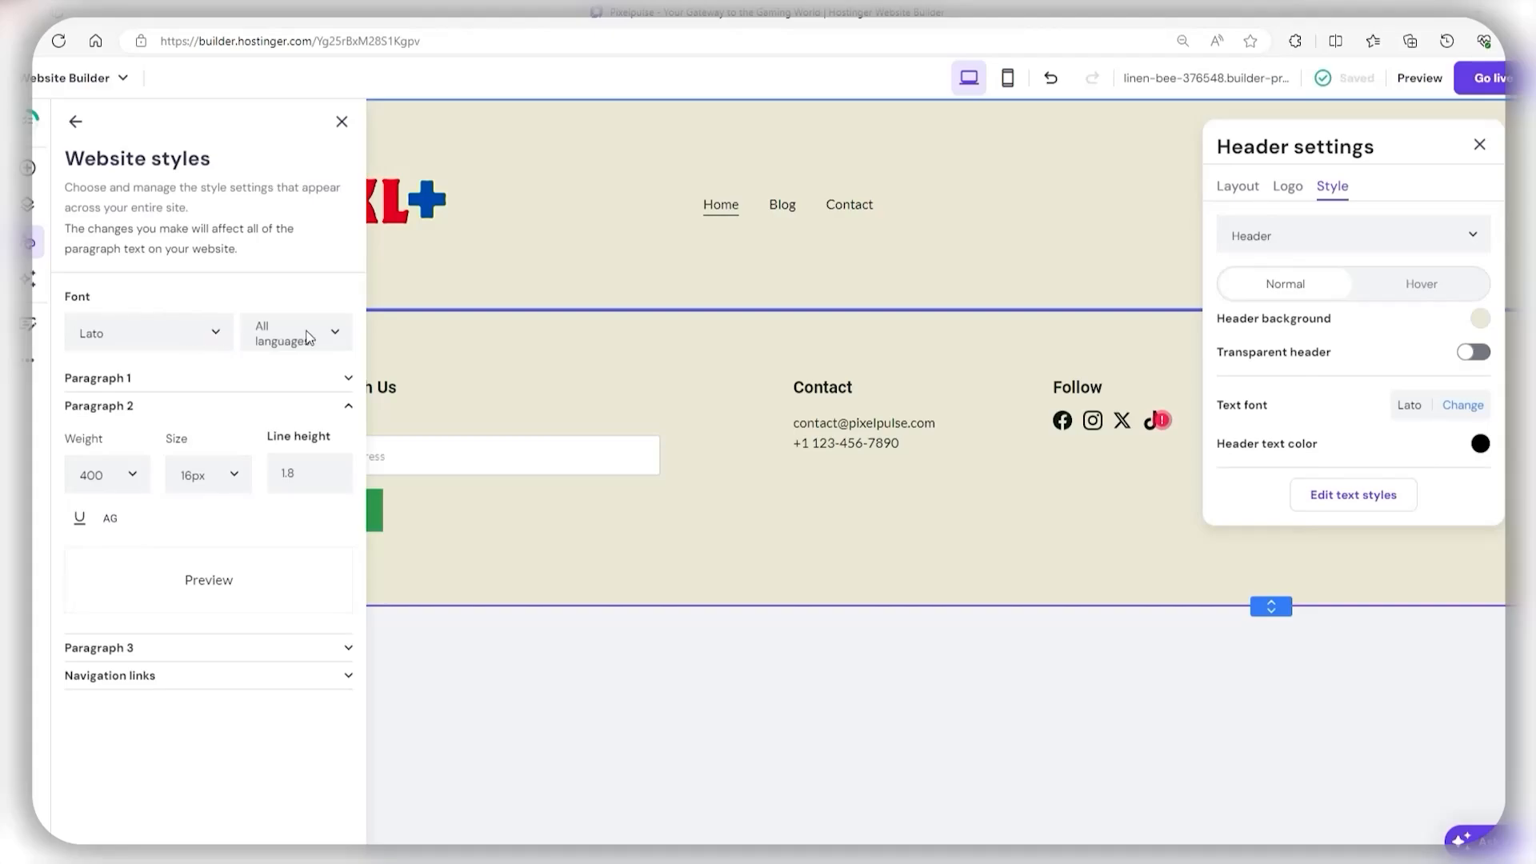
pyautogui.click(342, 122)
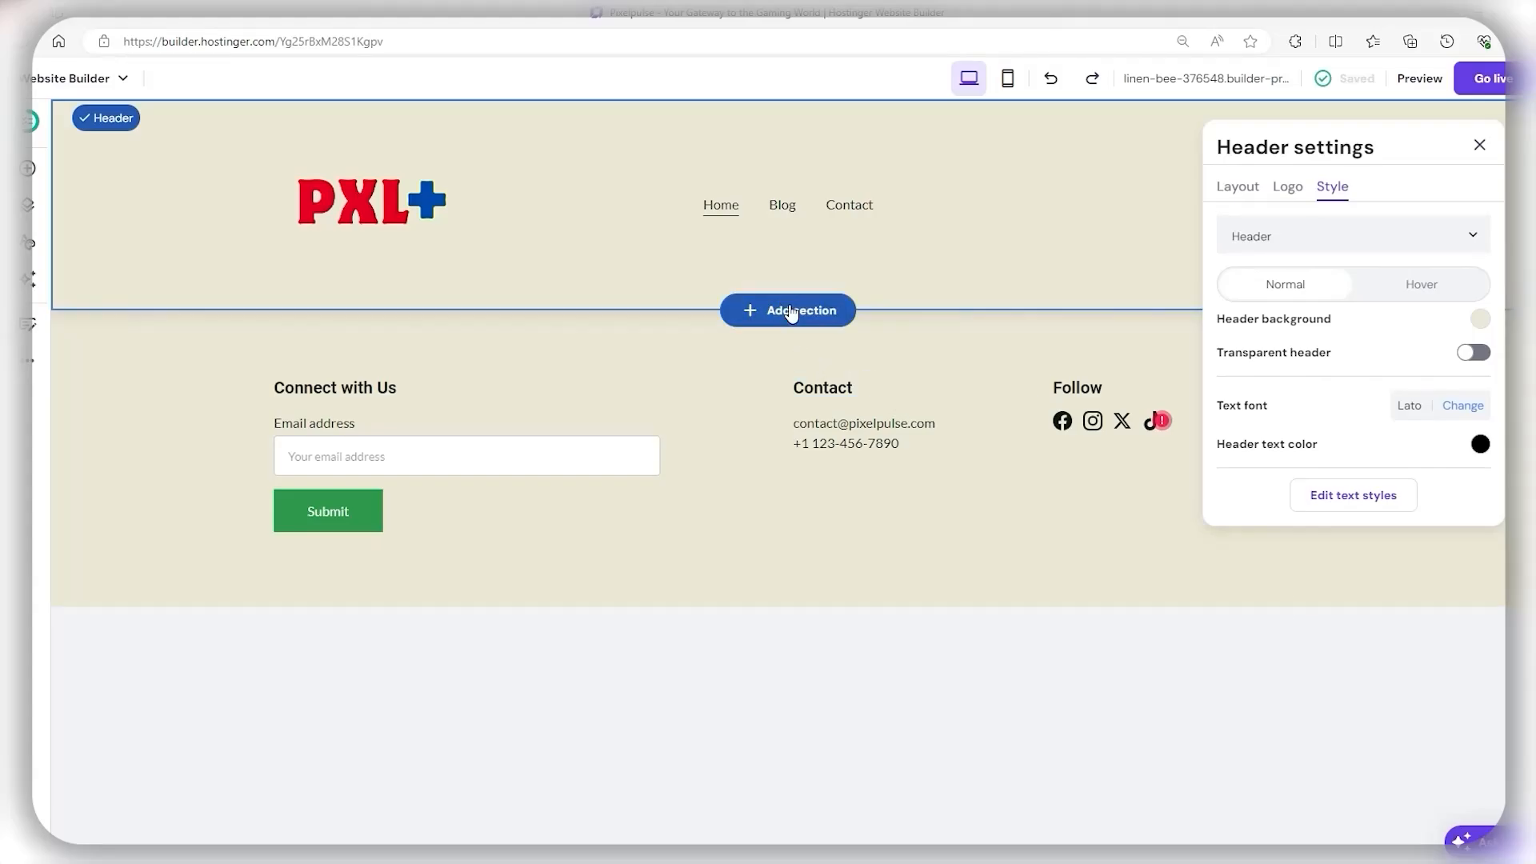
# Step: Browse the section templates and add a blank section between the header and the footer
pyautogui.click(783, 313)
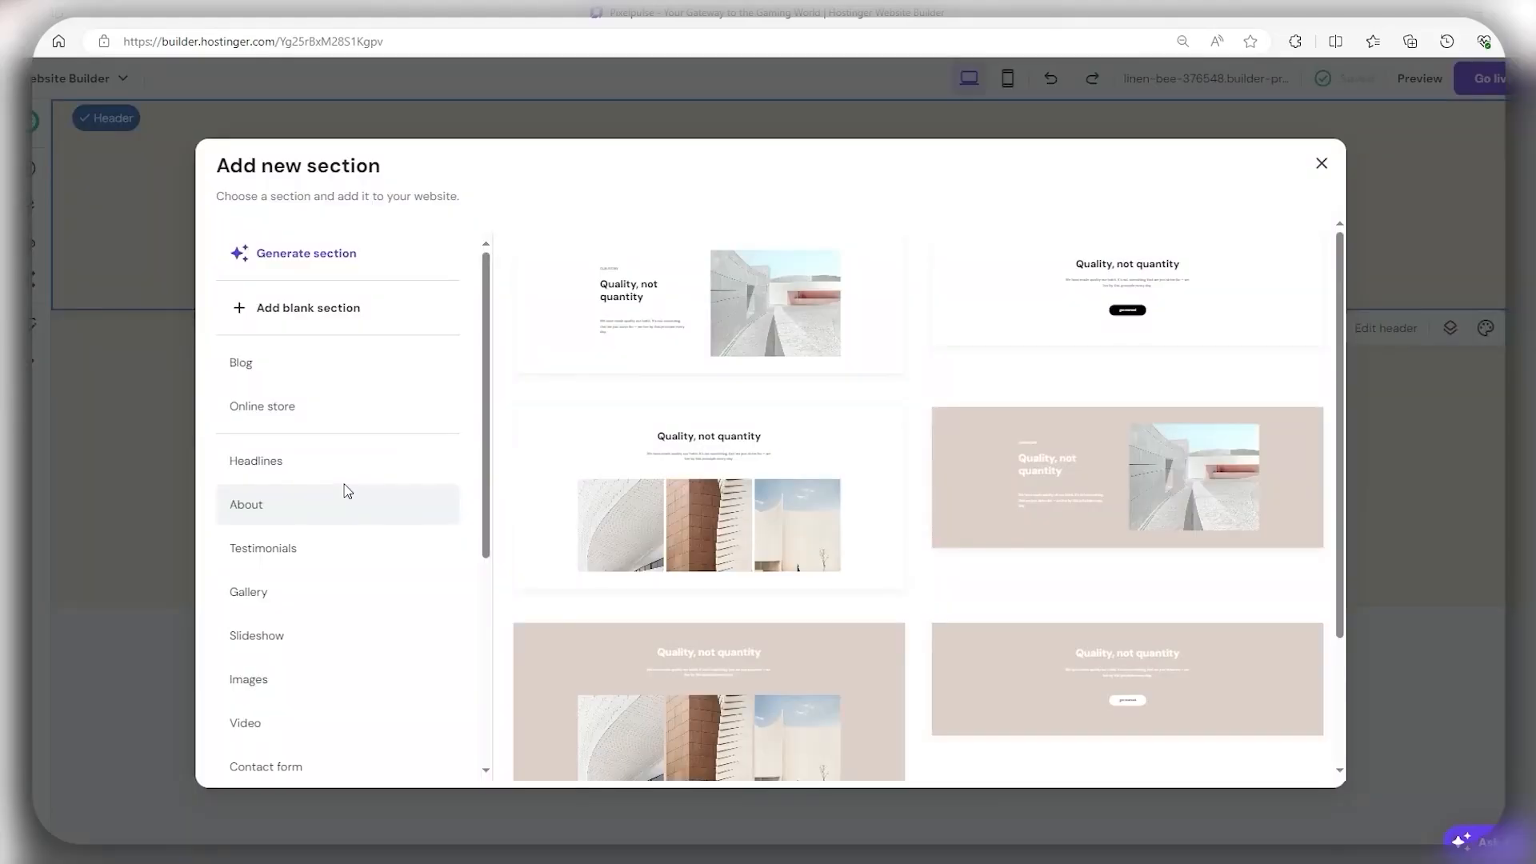
pyautogui.scroll(-3, 336, 480)
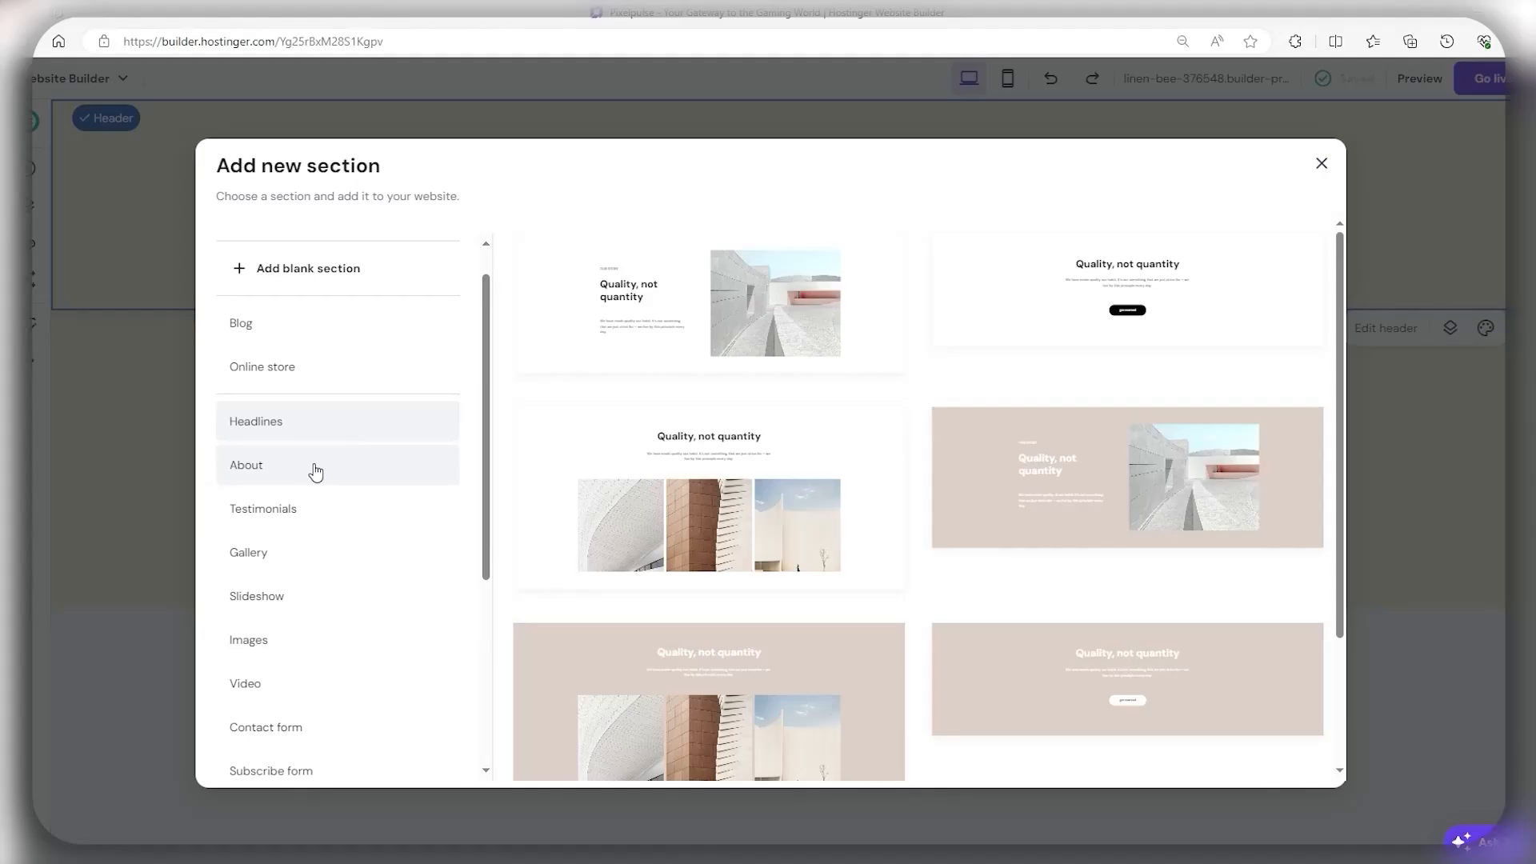
pyautogui.scroll(3, 300, 561)
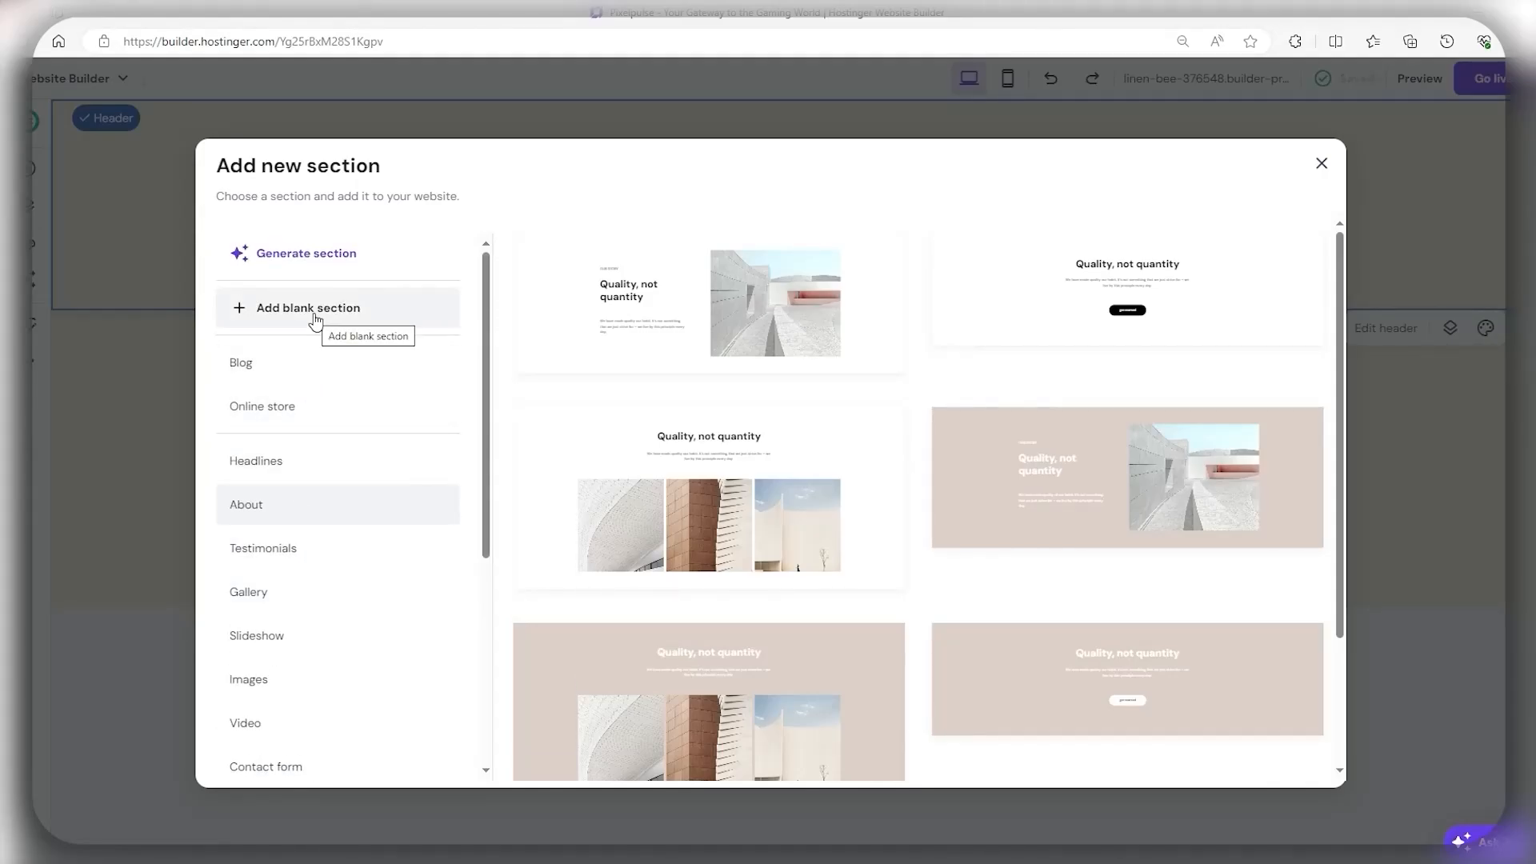
pyautogui.click(317, 323)
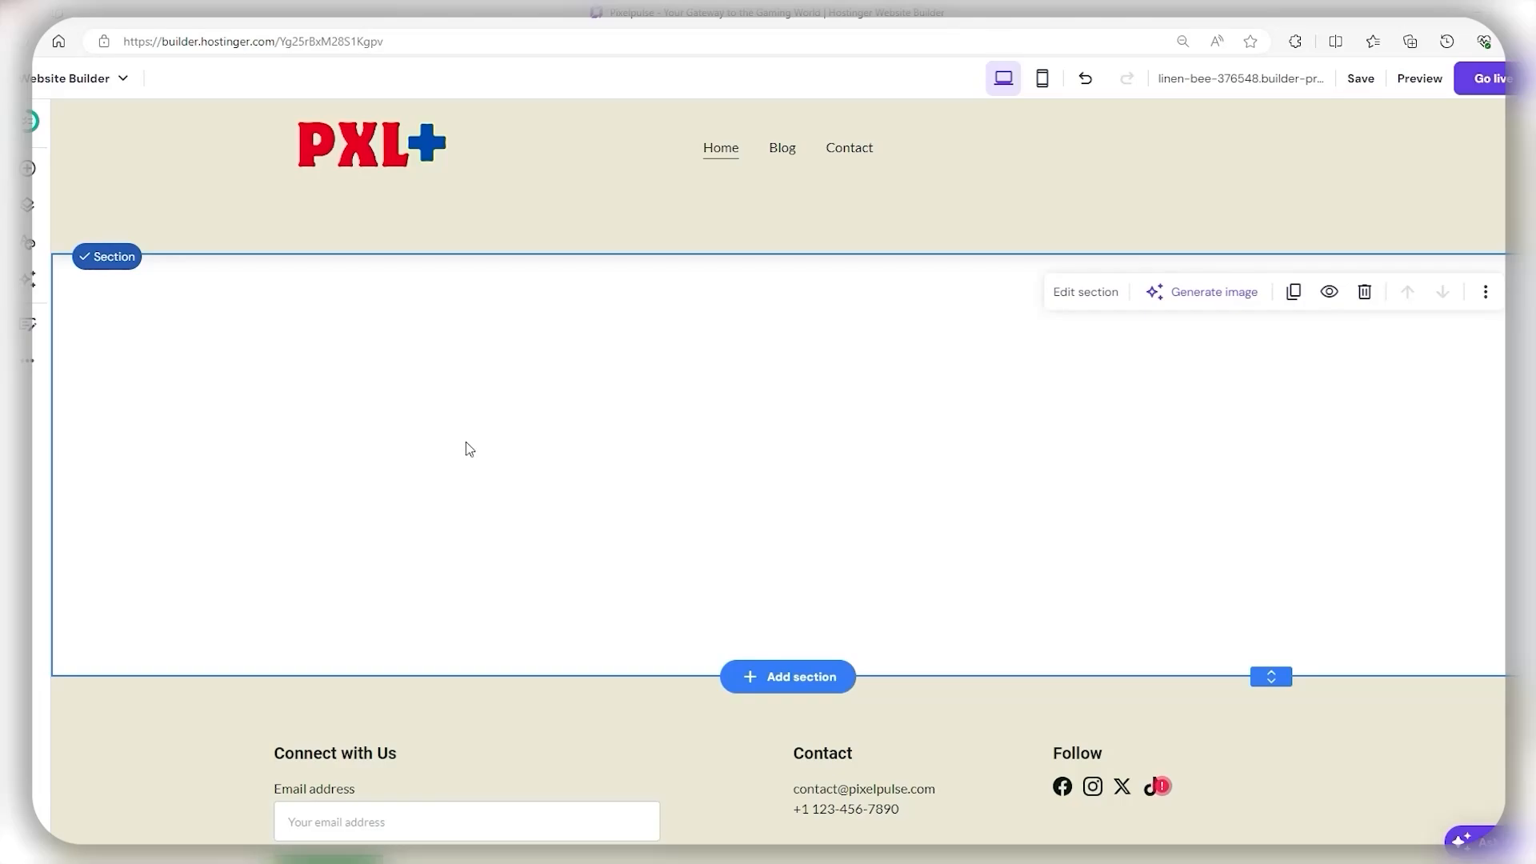
# Step: Place a text element in the upper left part of the blank section and check the page in the mobile layout
pyautogui.click(30, 170)
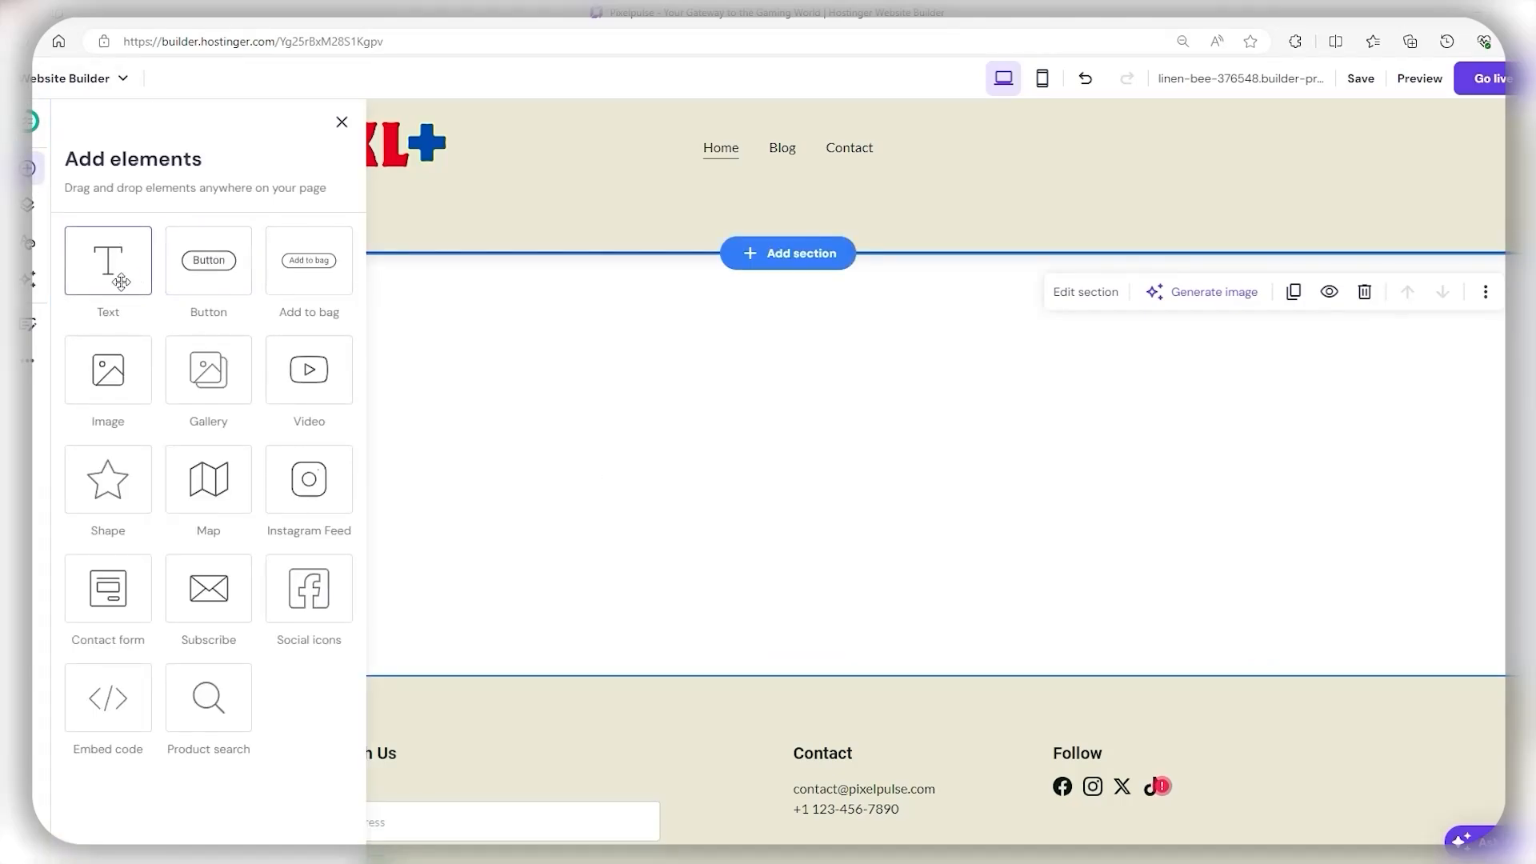
pyautogui.moveTo(111, 264); pyautogui.dragTo(512, 408)
pyautogui.moveTo(567, 481); pyautogui.dragTo(452, 409)
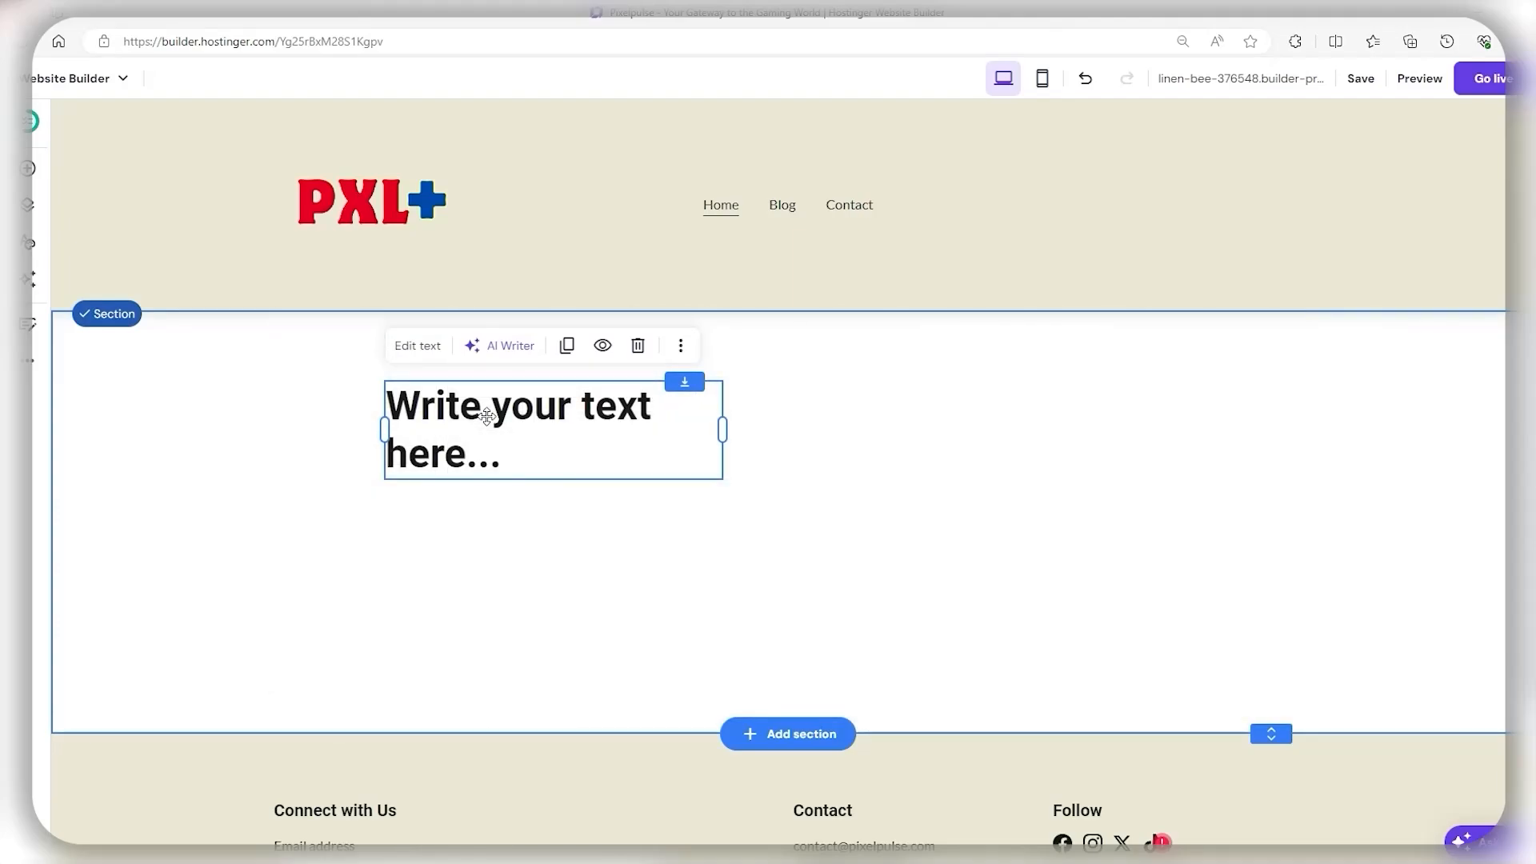
pyautogui.click(1042, 80)
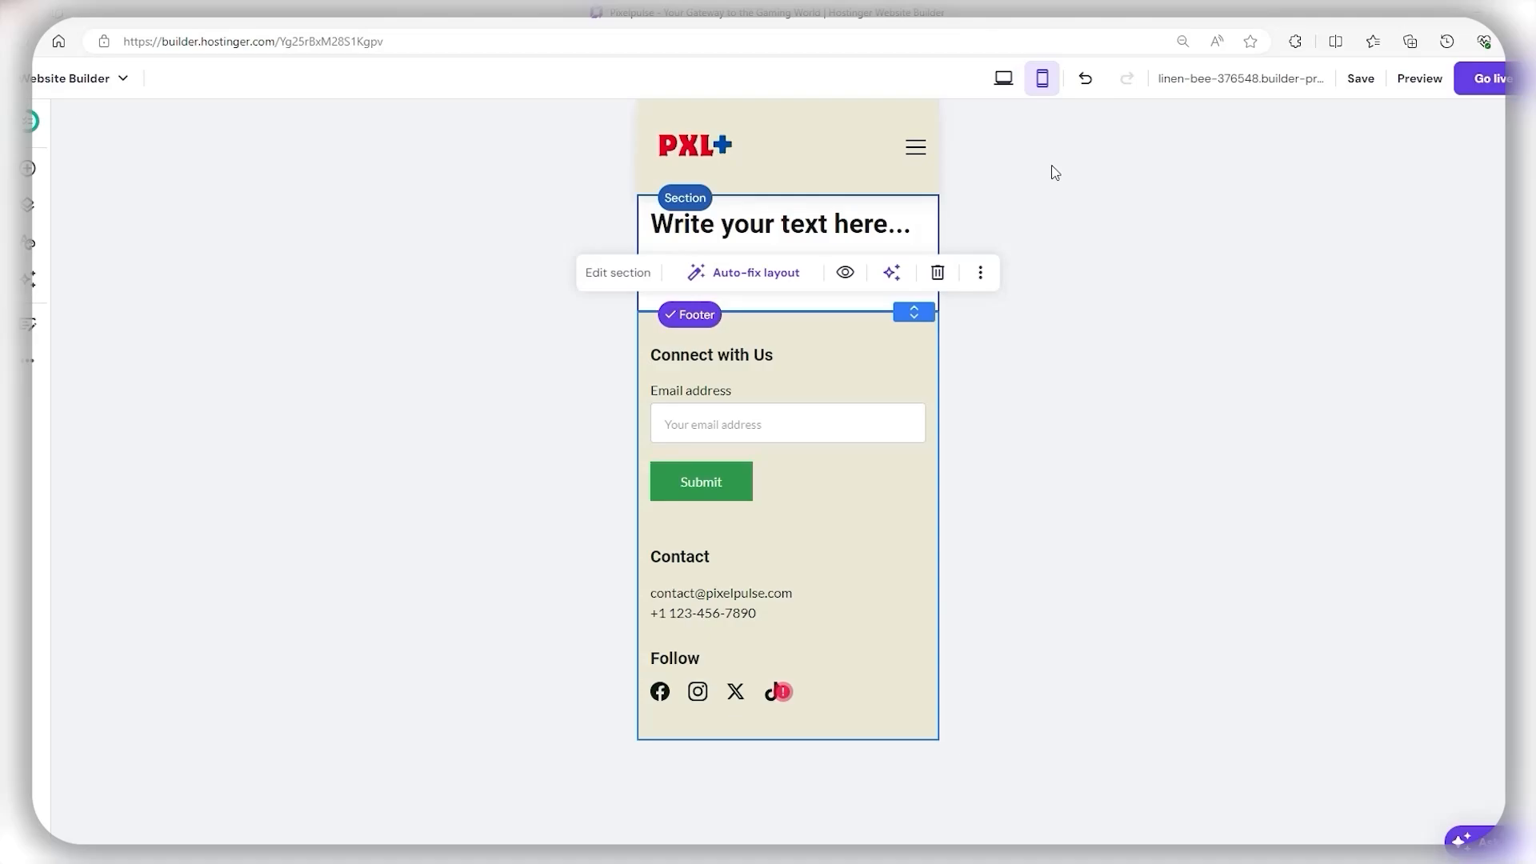
pyautogui.click(1004, 79)
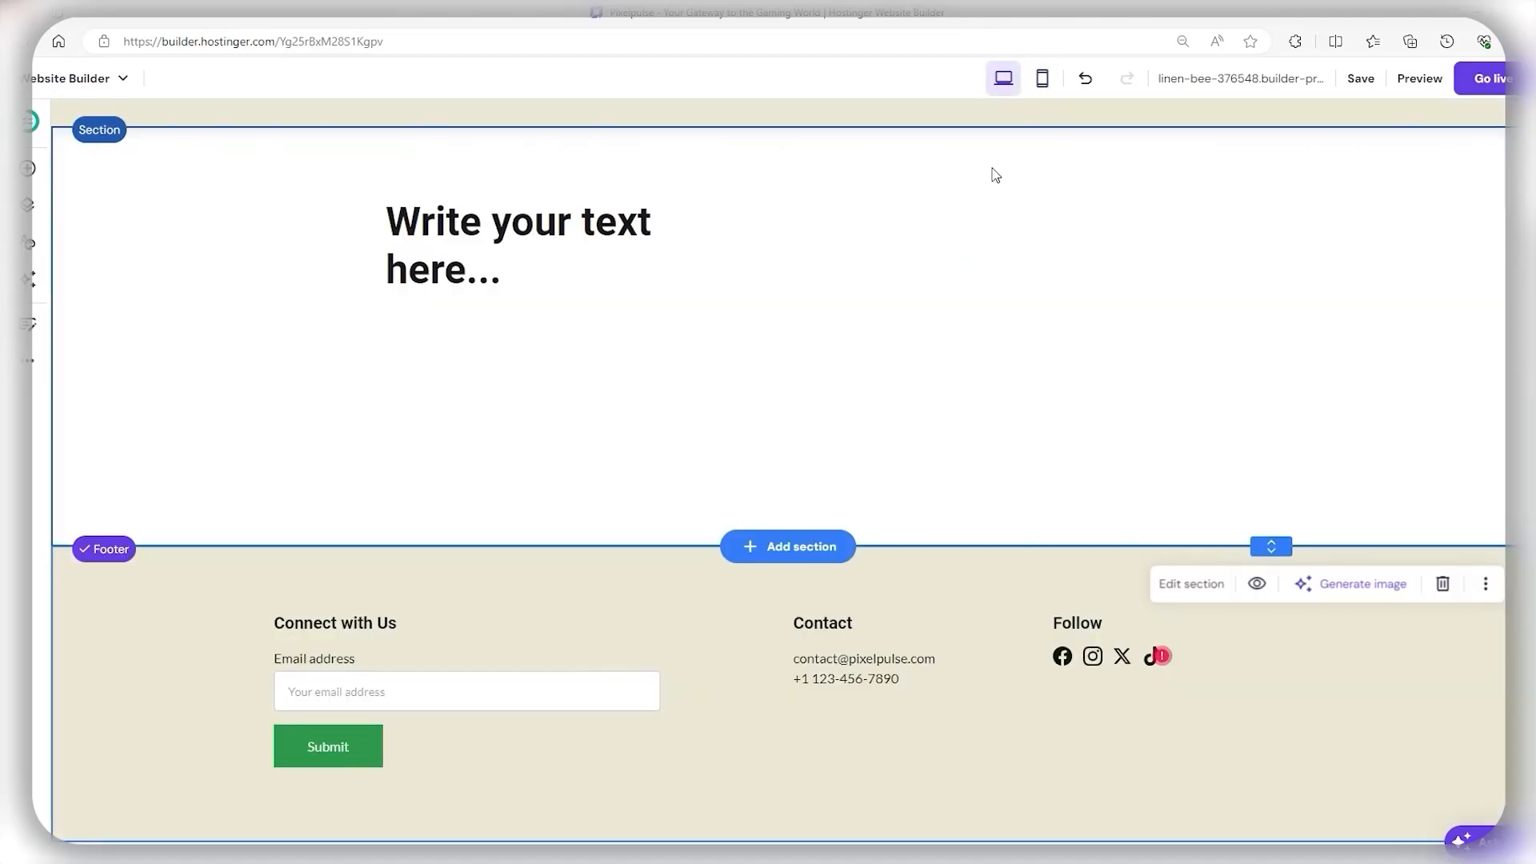
# Step: Replace the text element's placeholder with the heading "Hottest News Items This Week"
pyautogui.click(575, 226)
pyautogui.click(578, 228)
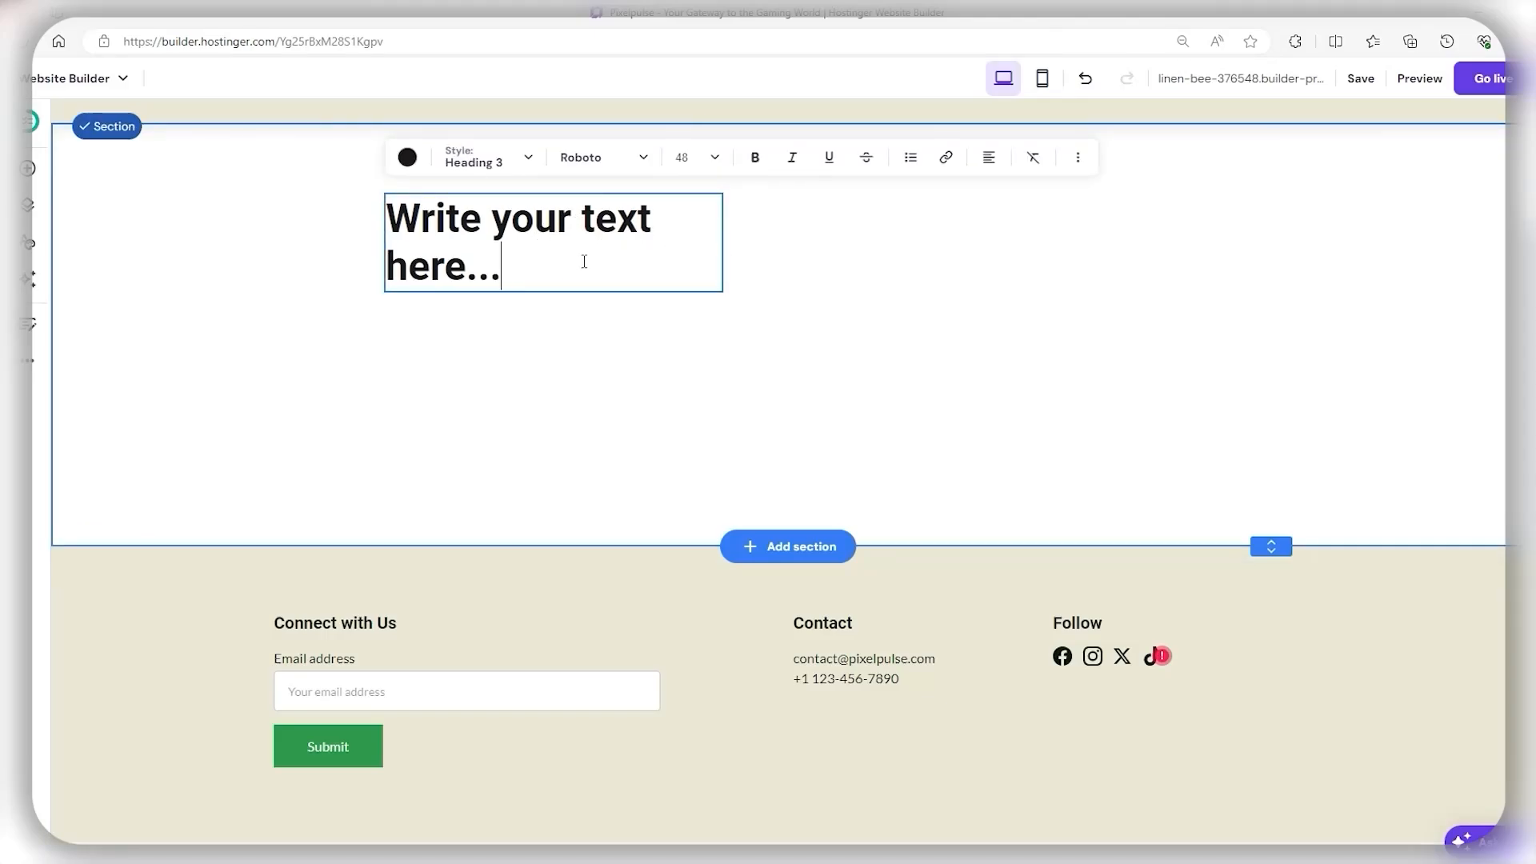
pyautogui.moveTo(594, 265); pyautogui.dragTo(387, 205)
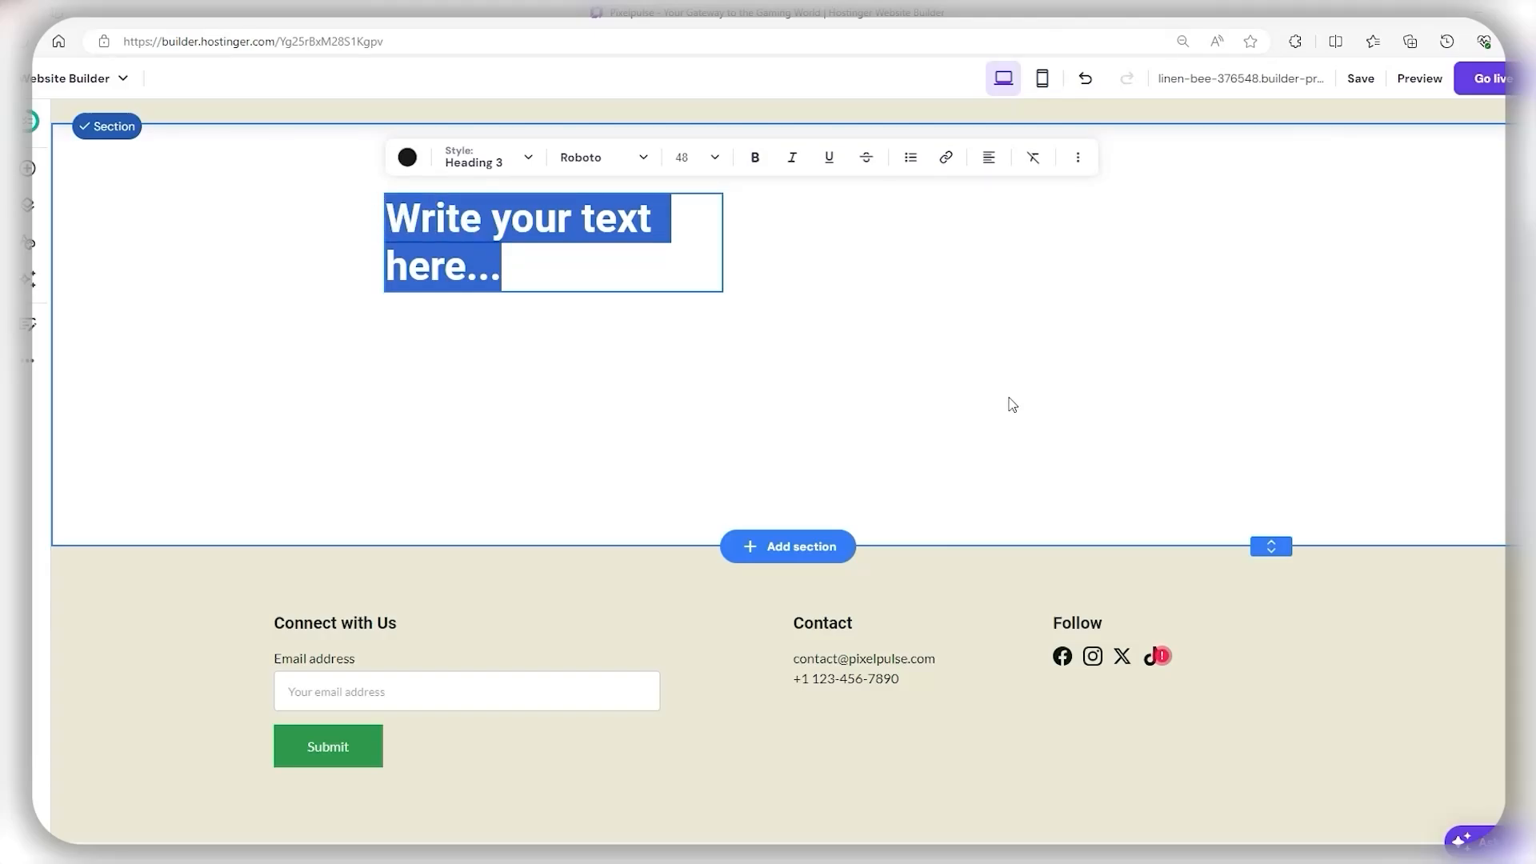
pyautogui.write('Hottest News Items This Week')
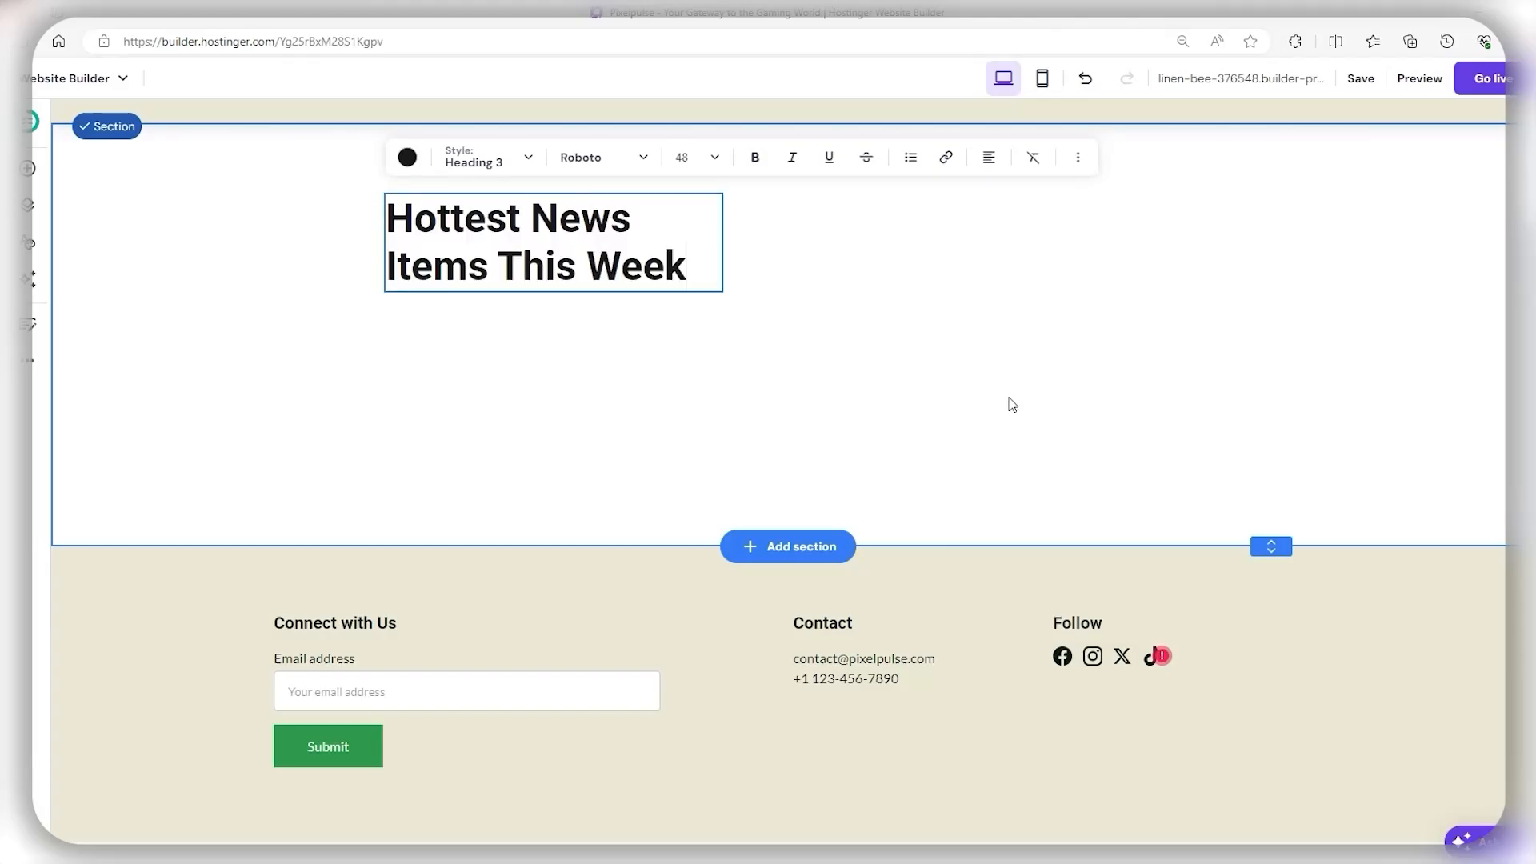
# Step: Finish editing the "Hottest News Items This Week" heading and move it slightly down and to the left within its section
pyautogui.scroll(2, 1270, 470)
pyautogui.scroll(-1, 1252, 544)
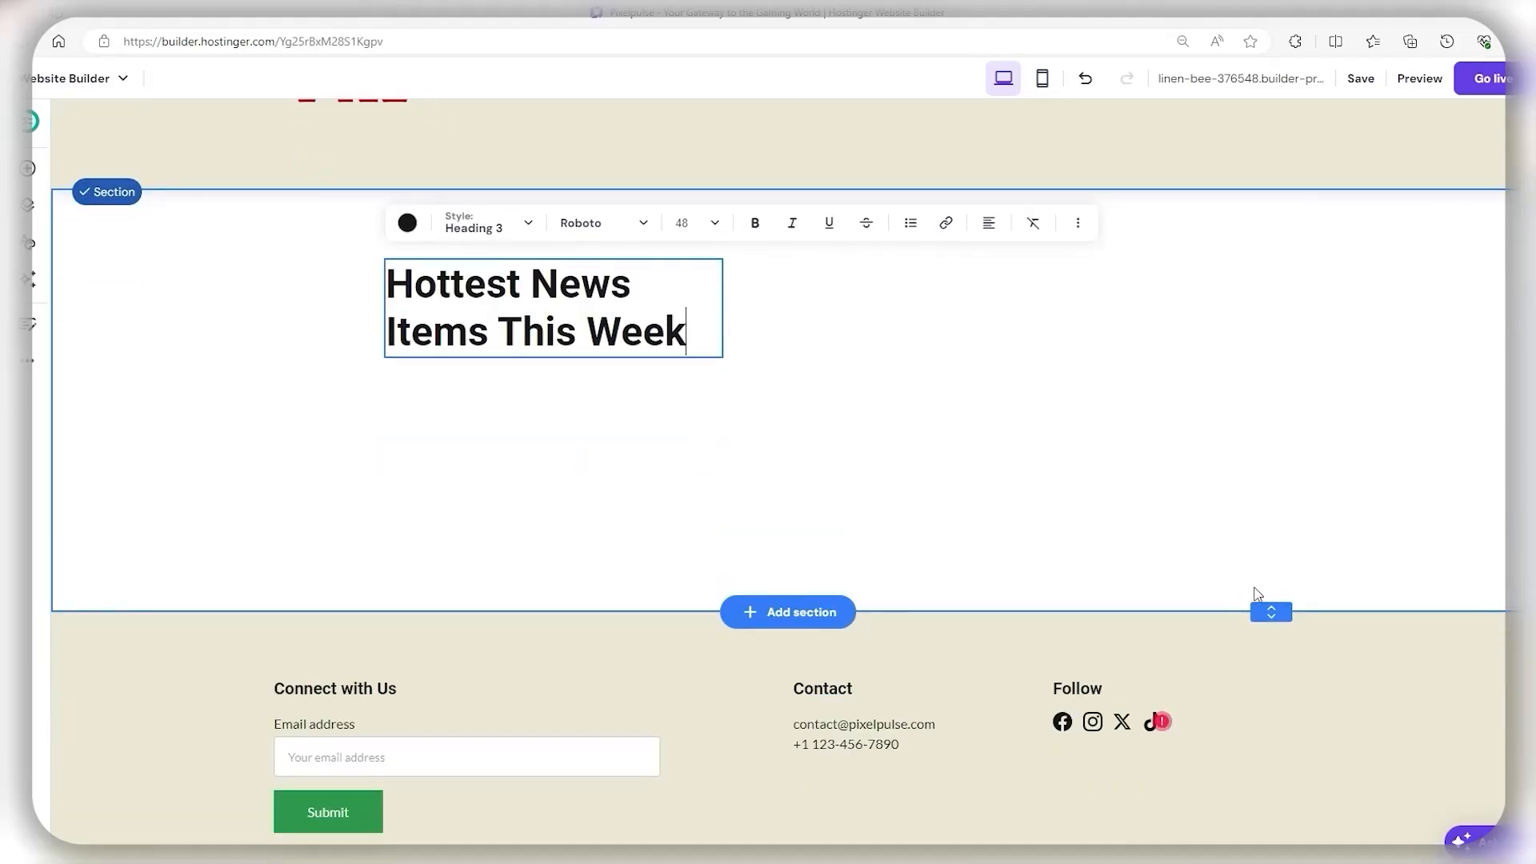
pyautogui.click(844, 381)
pyautogui.moveTo(552, 321); pyautogui.dragTo(641, 351)
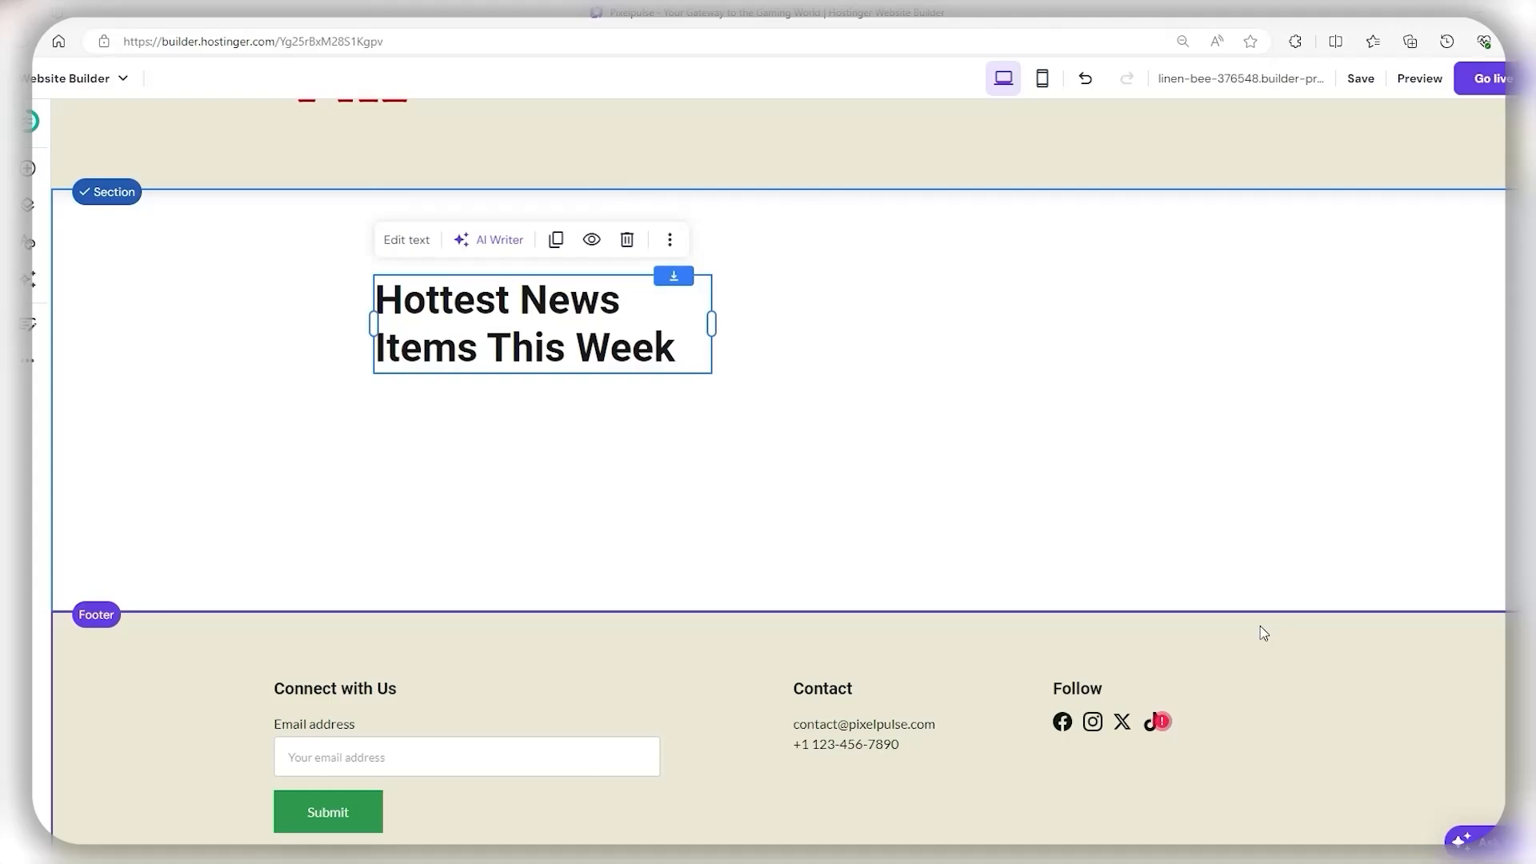
# Step: Extend the news section's lower edge downward and move the "Hottest News Items This Week" heading slightly up and to the left
pyautogui.moveTo(1267, 614)
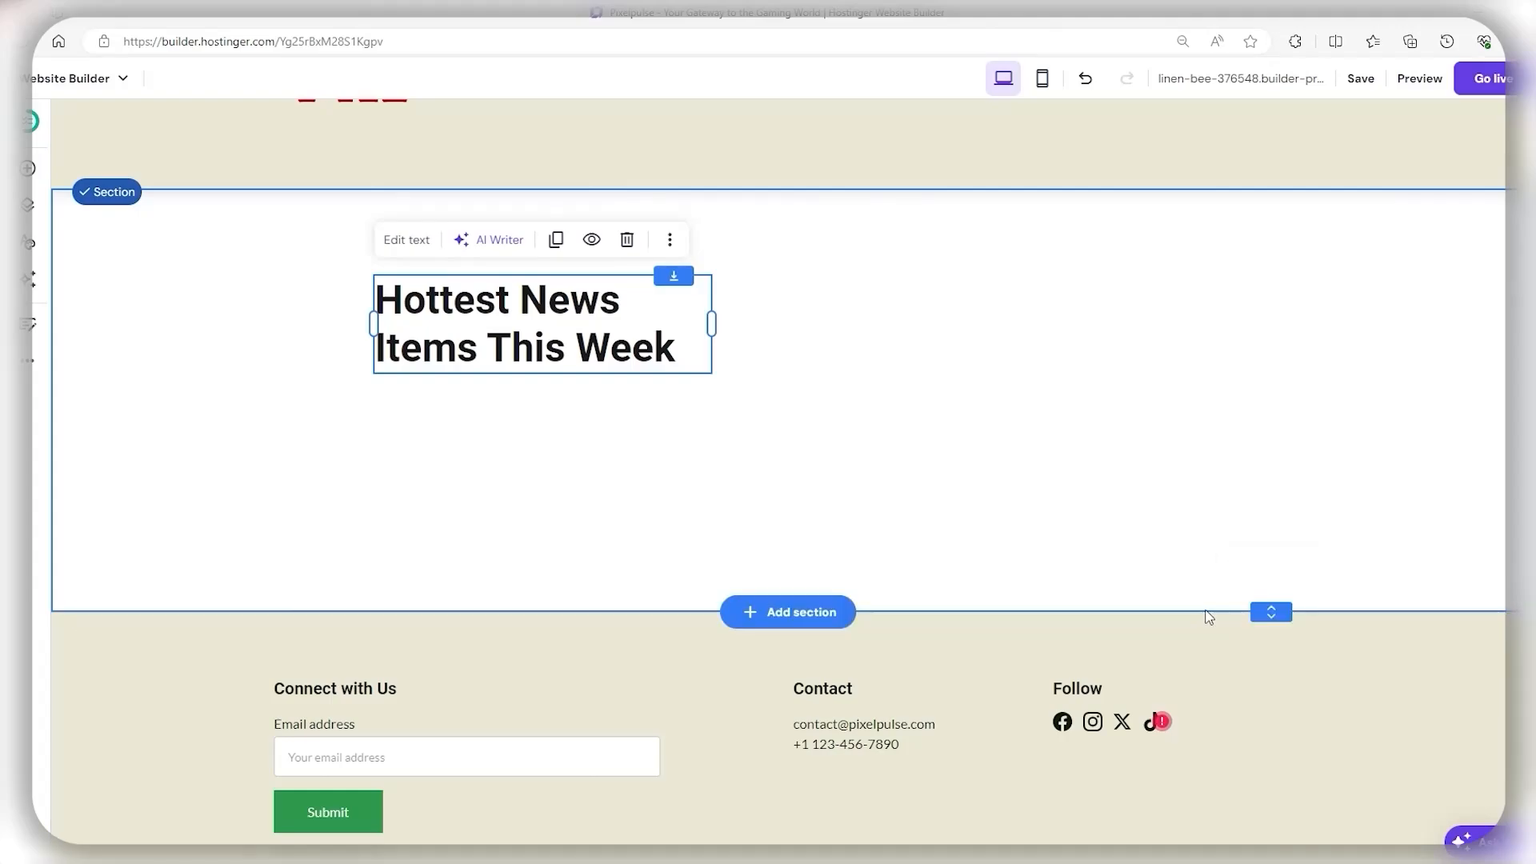
pyautogui.moveTo(1273, 615); pyautogui.dragTo(1274, 737)
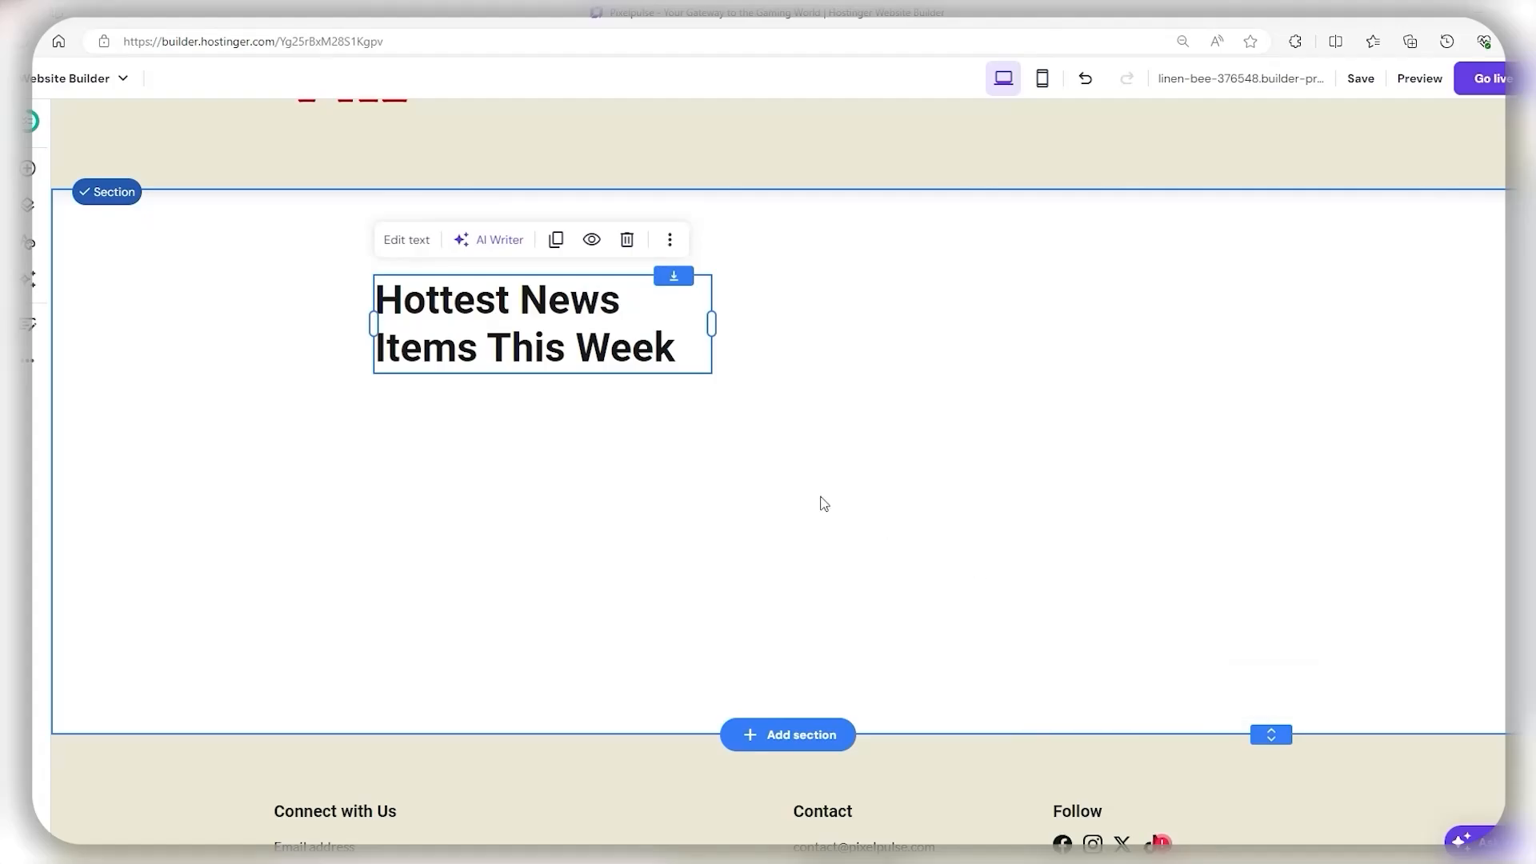
pyautogui.moveTo(558, 350)
pyautogui.mouseDown()
pyautogui.moveTo(570, 353)
pyautogui.moveTo(538, 345)
pyautogui.mouseUp()
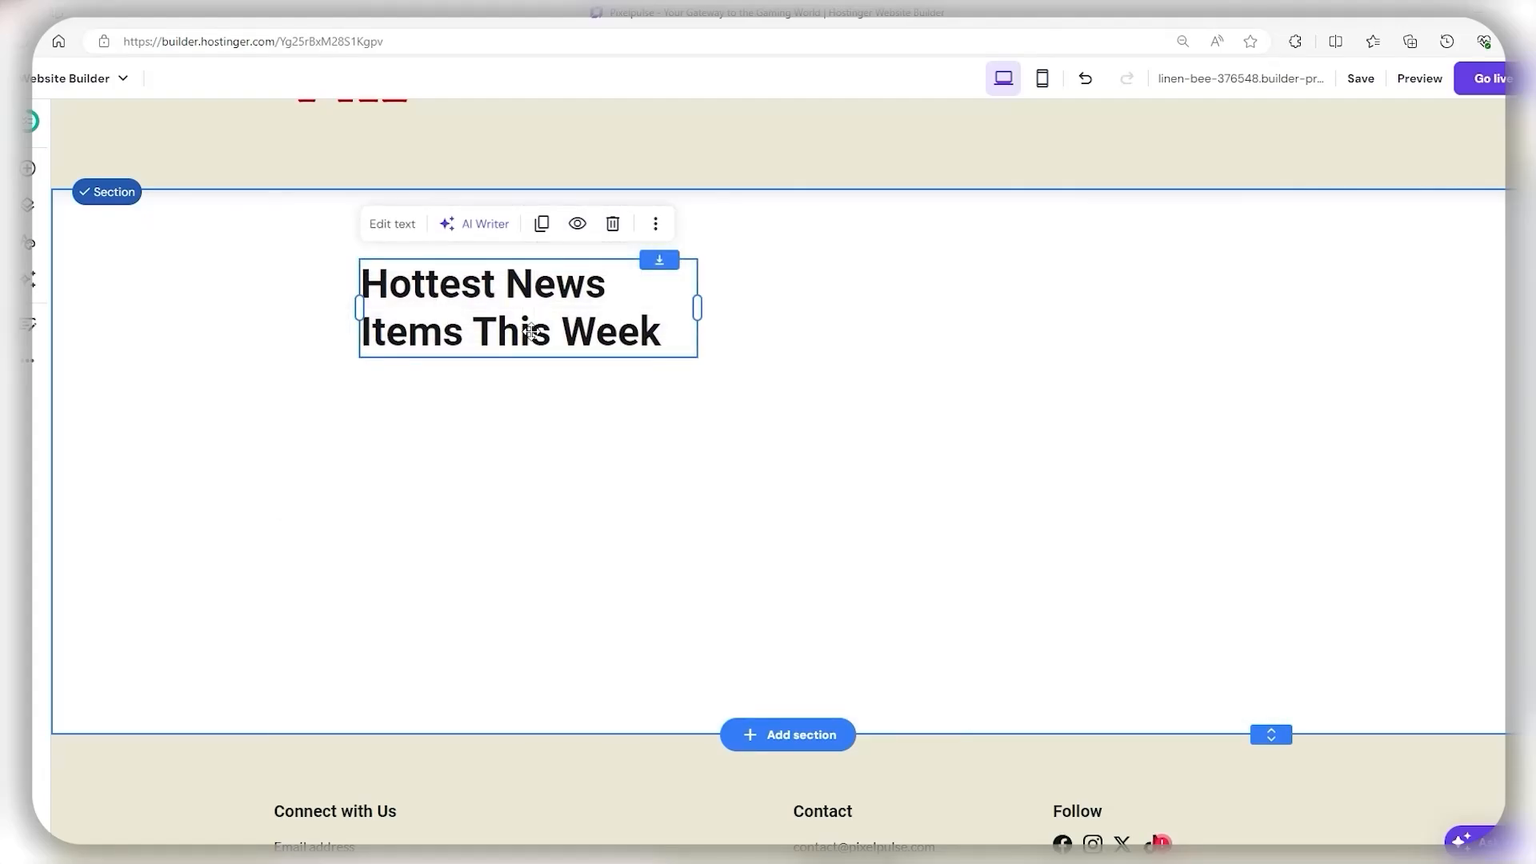
# Step: Add an image element to the right half of the news section and replace its placeholder with hell-divers-2 from the media library
pyautogui.click(28, 168)
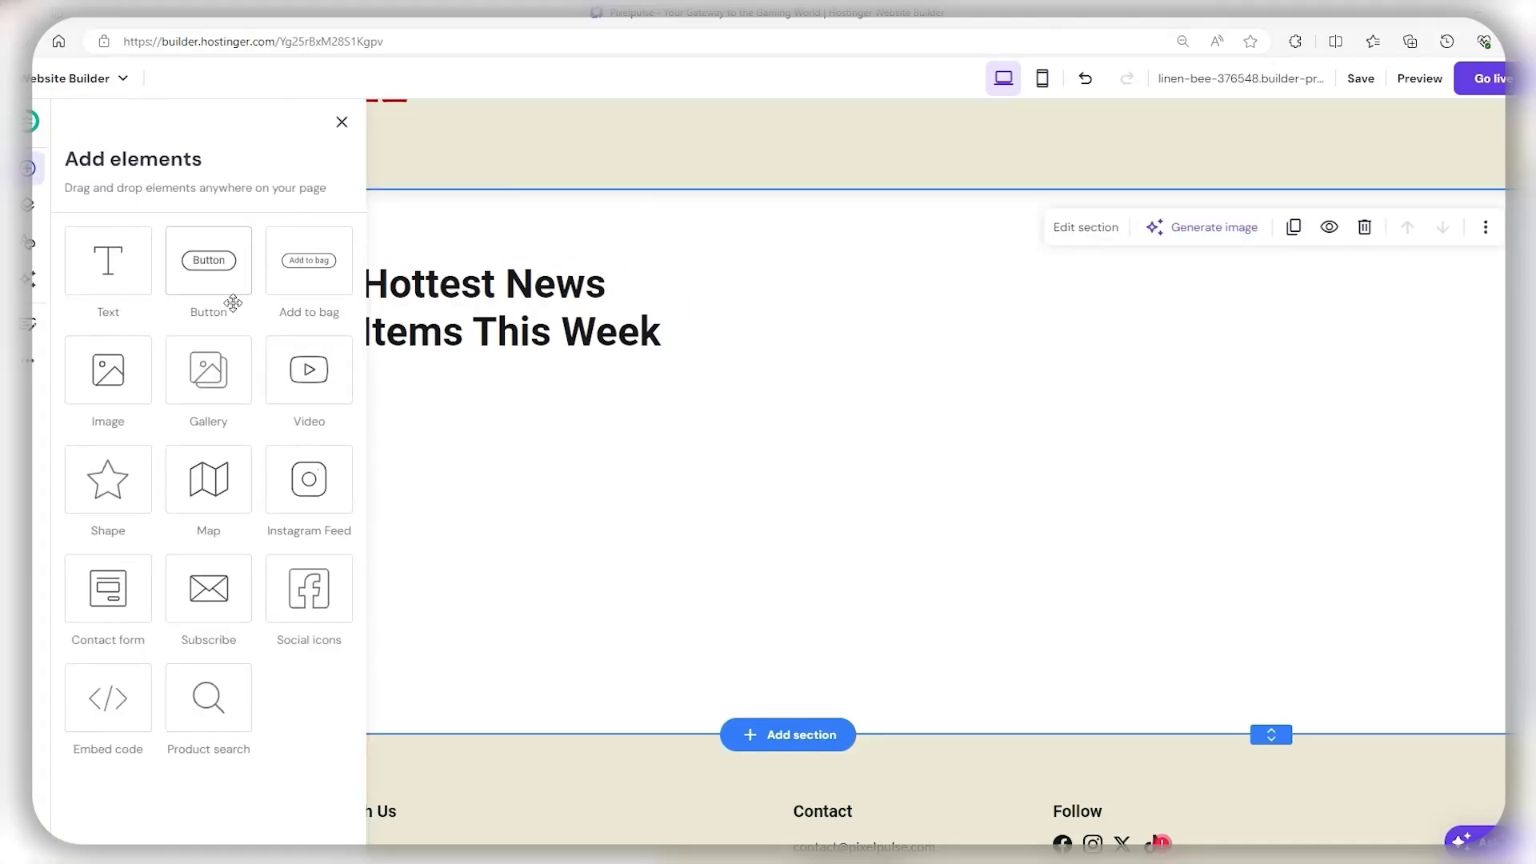
pyautogui.moveTo(108, 370); pyautogui.dragTo(1065, 504)
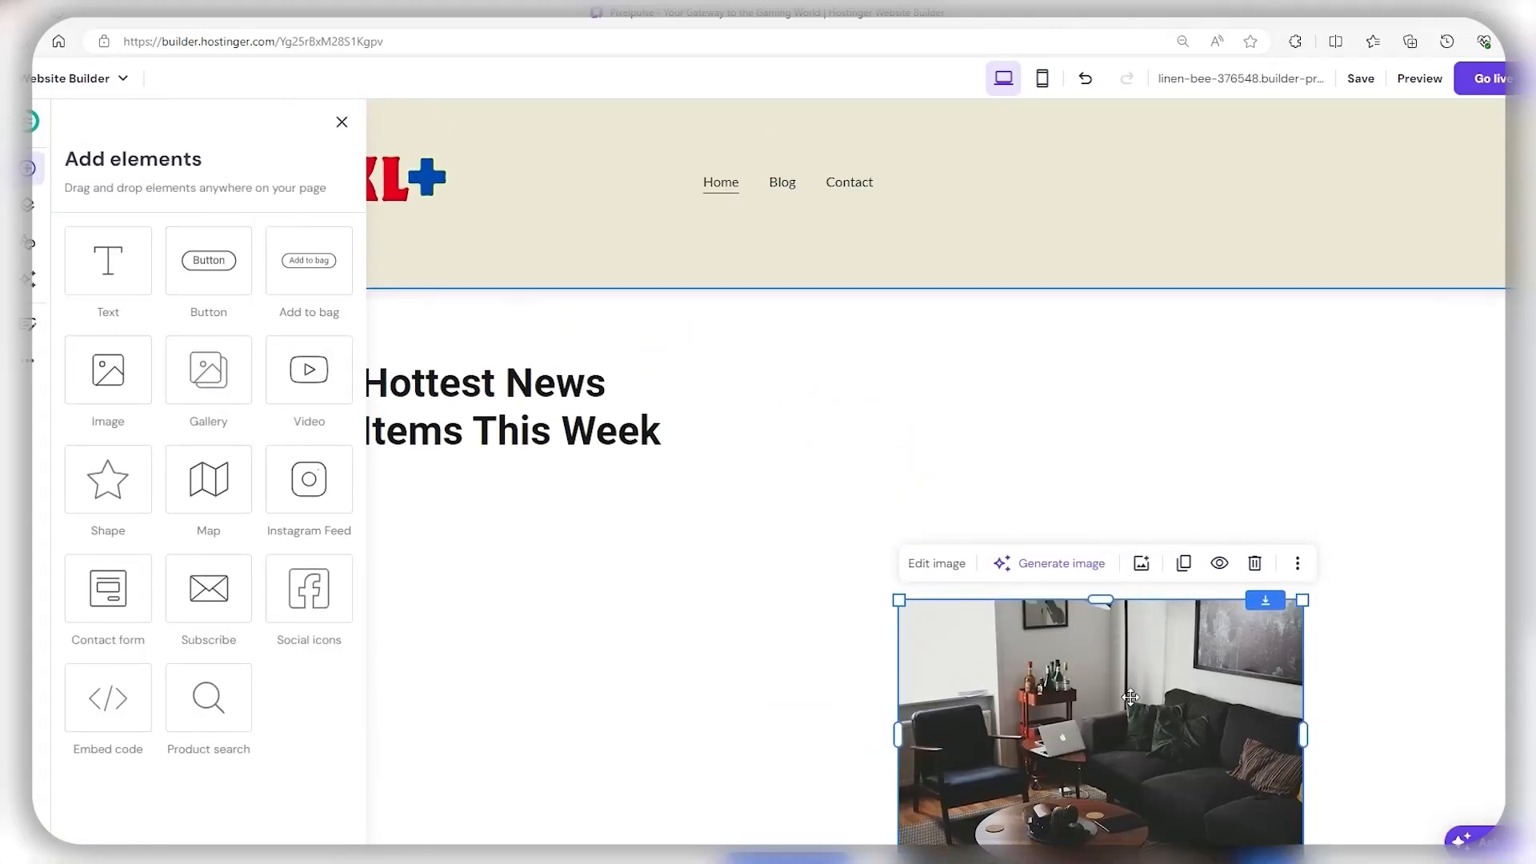
pyautogui.moveTo(1130, 697); pyautogui.dragTo(1122, 595)
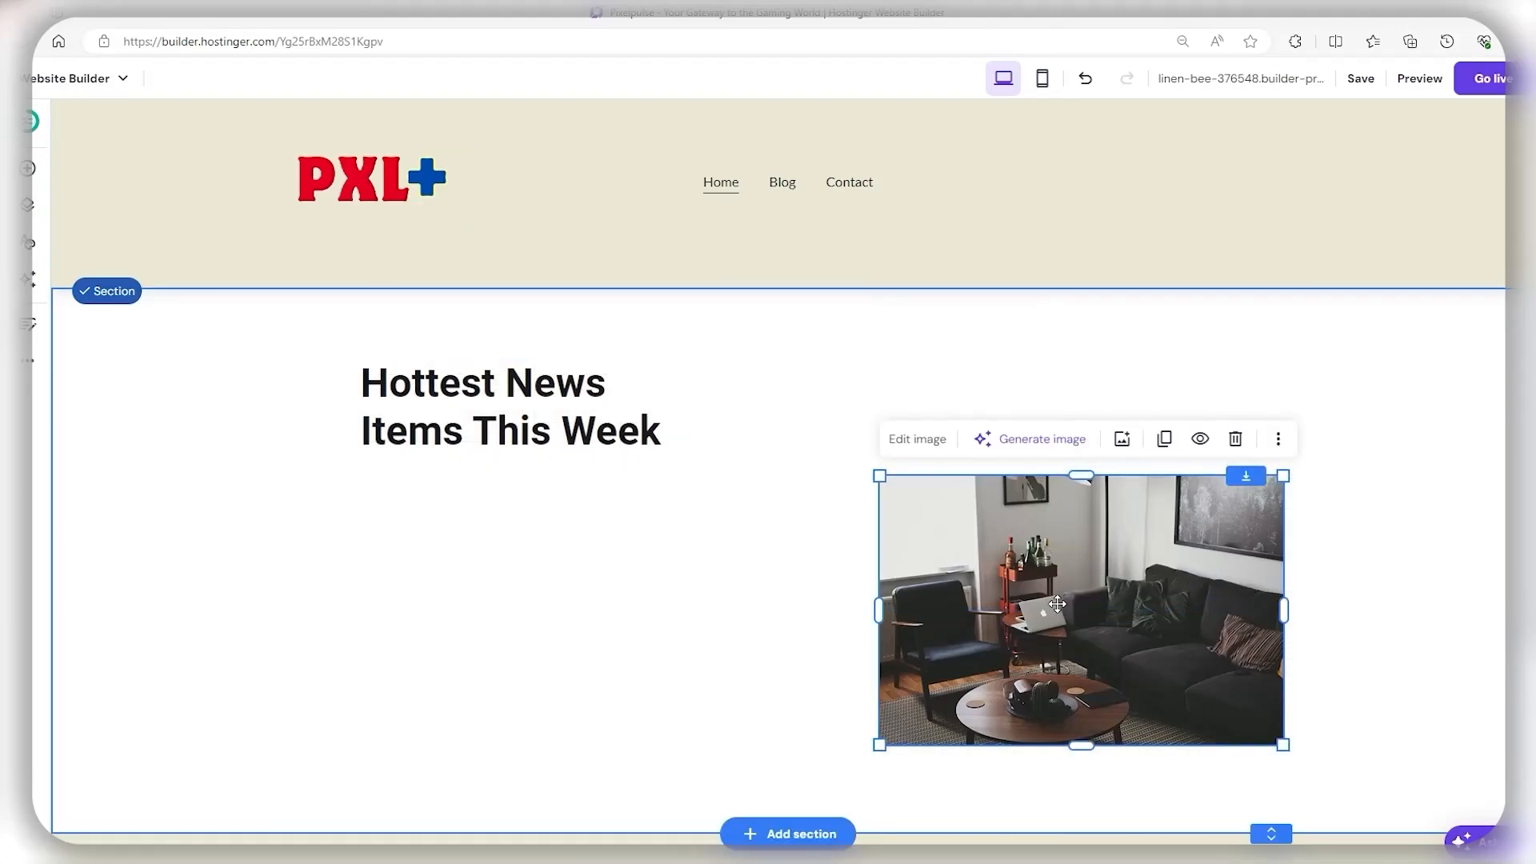
pyautogui.click(1123, 442)
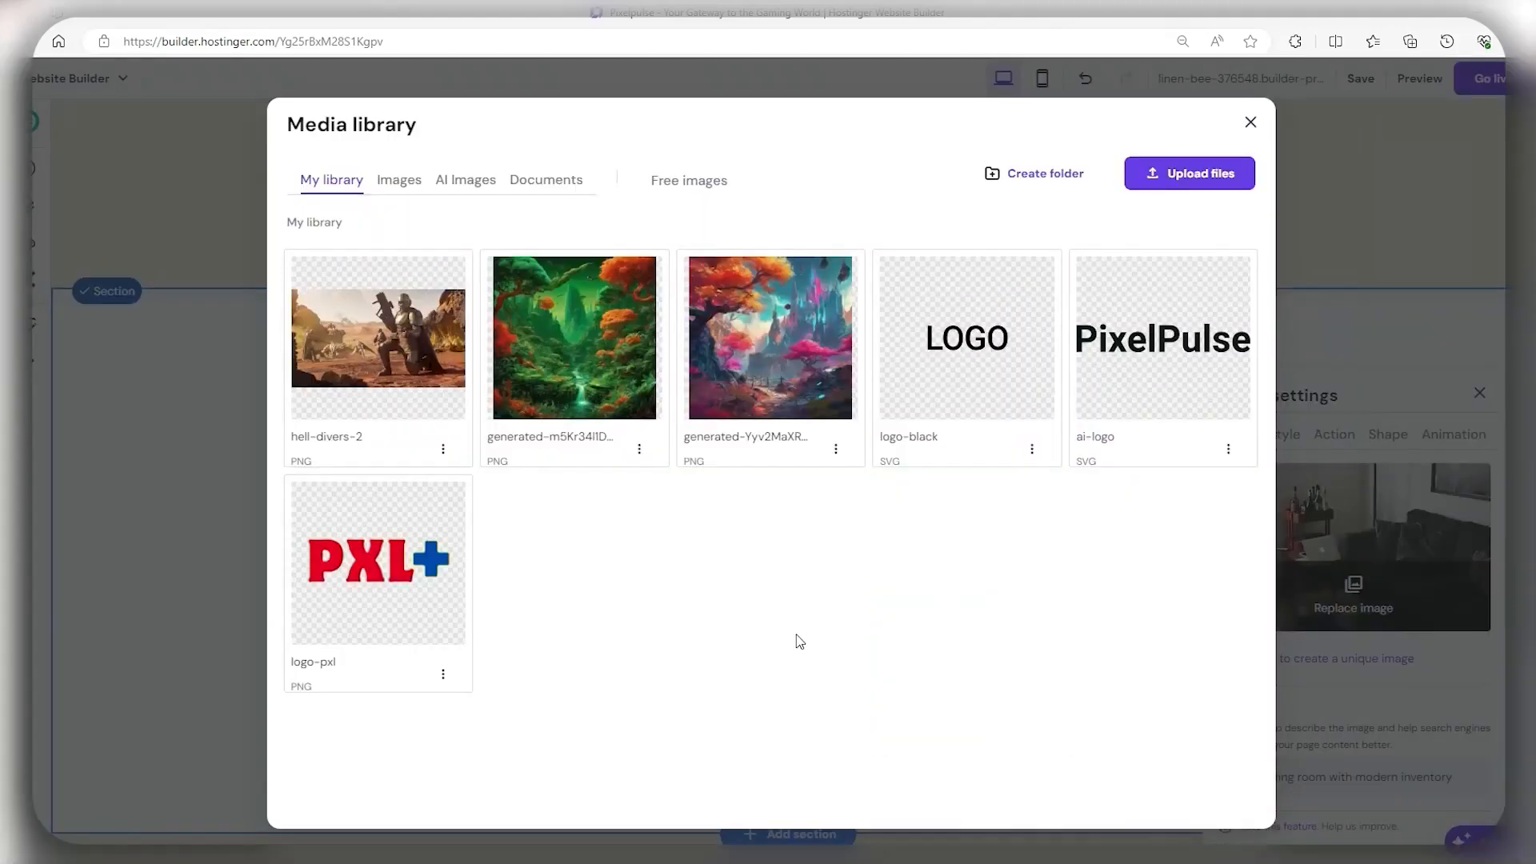
pyautogui.moveTo(394, 398)
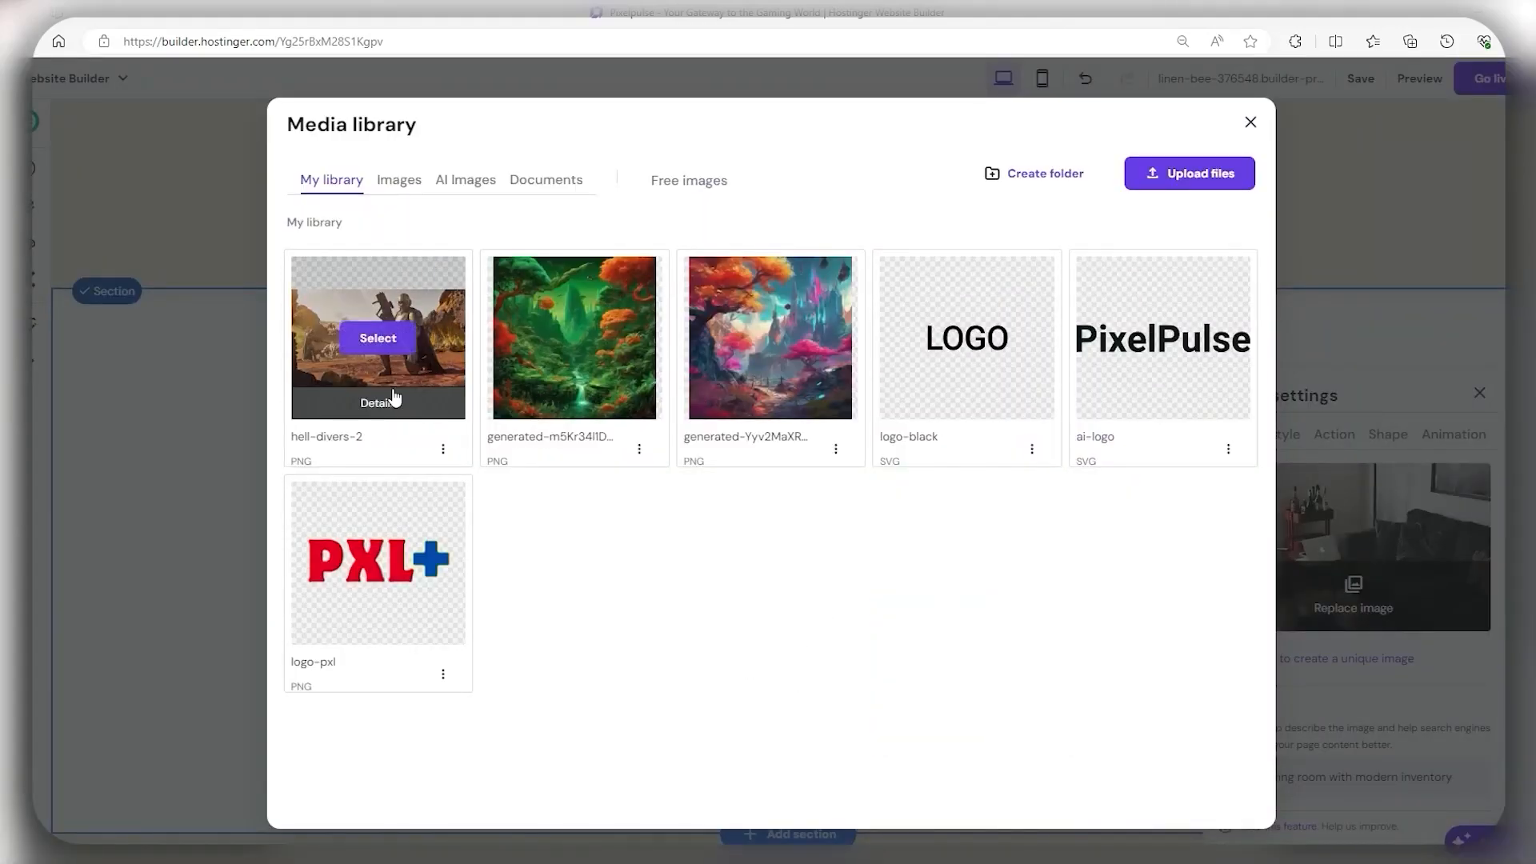
pyautogui.click(378, 339)
pyautogui.moveTo(1142, 606); pyautogui.dragTo(1131, 592)
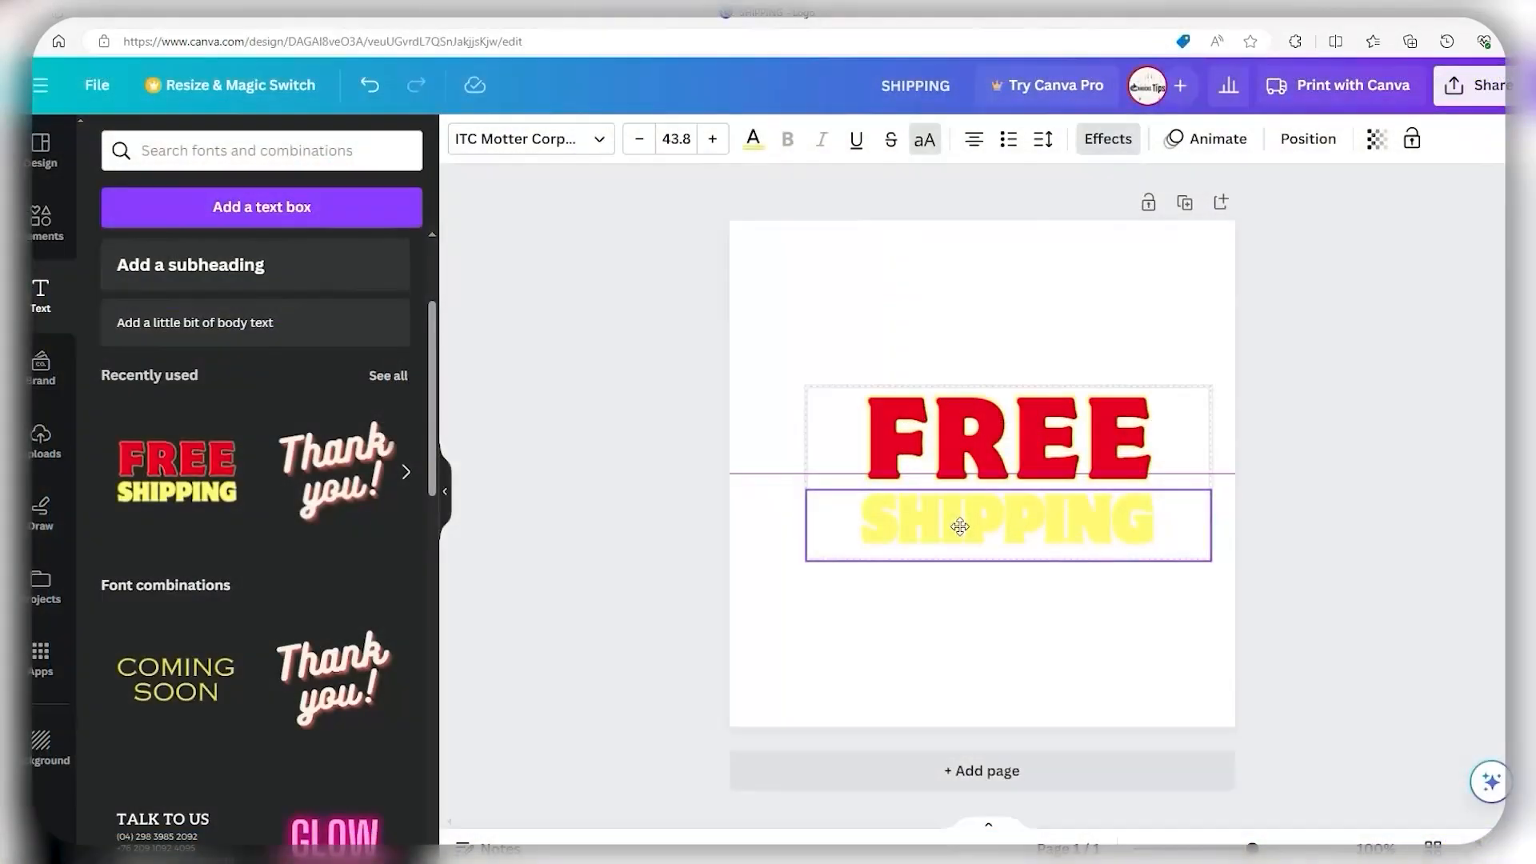
# Step: In Canva, ungroup the "FREE SHIPPING" text, turn it into a red "PXL" and an enlarged blue "+", and arrange them side by side
pyautogui.click(959, 519)
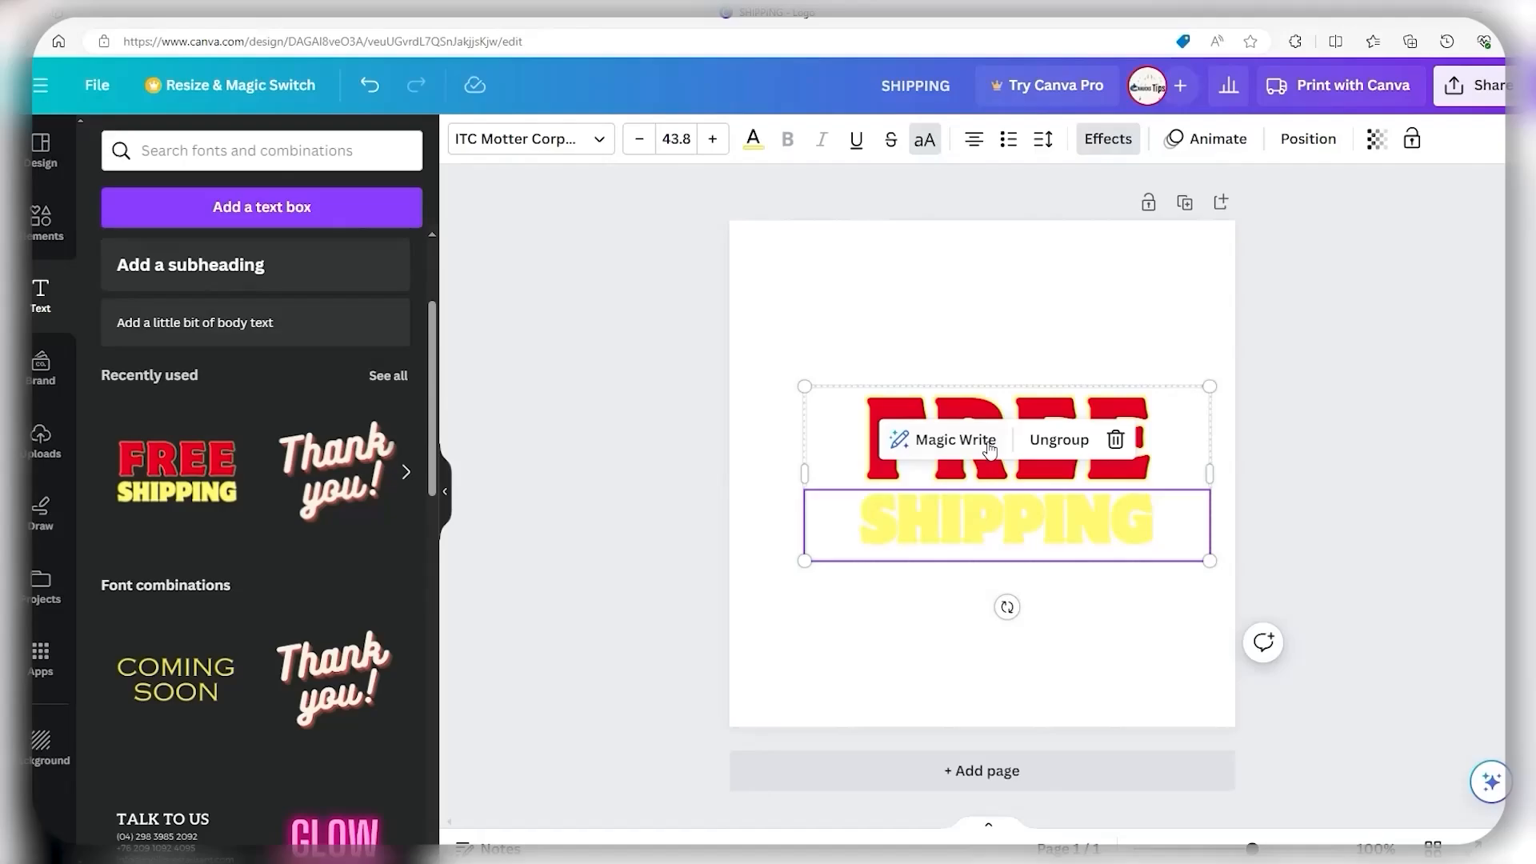
pyautogui.click(1058, 440)
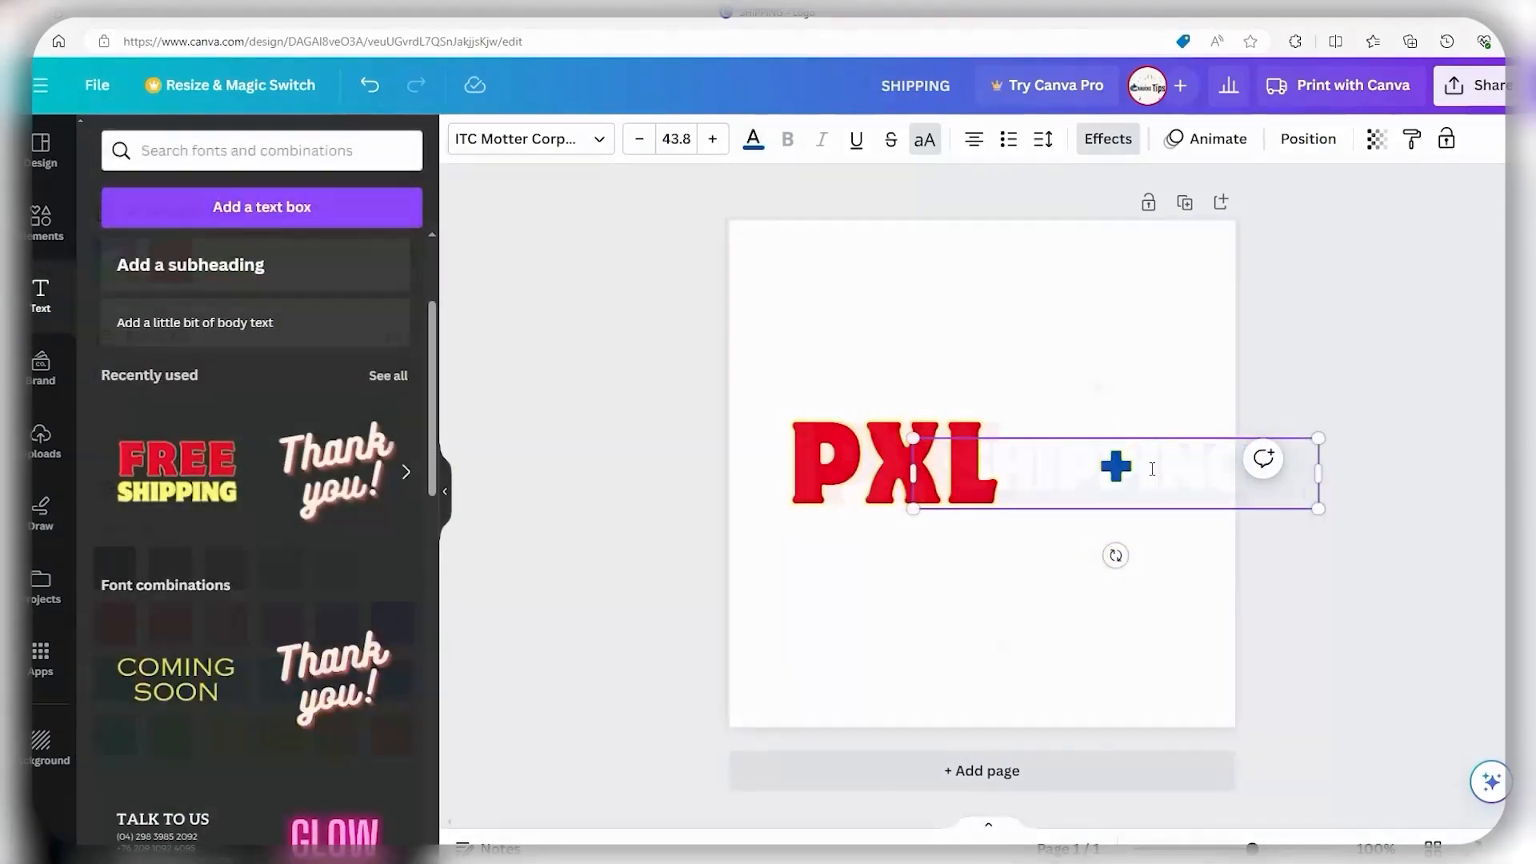
pyautogui.moveTo(913, 439); pyautogui.dragTo(725, 297)
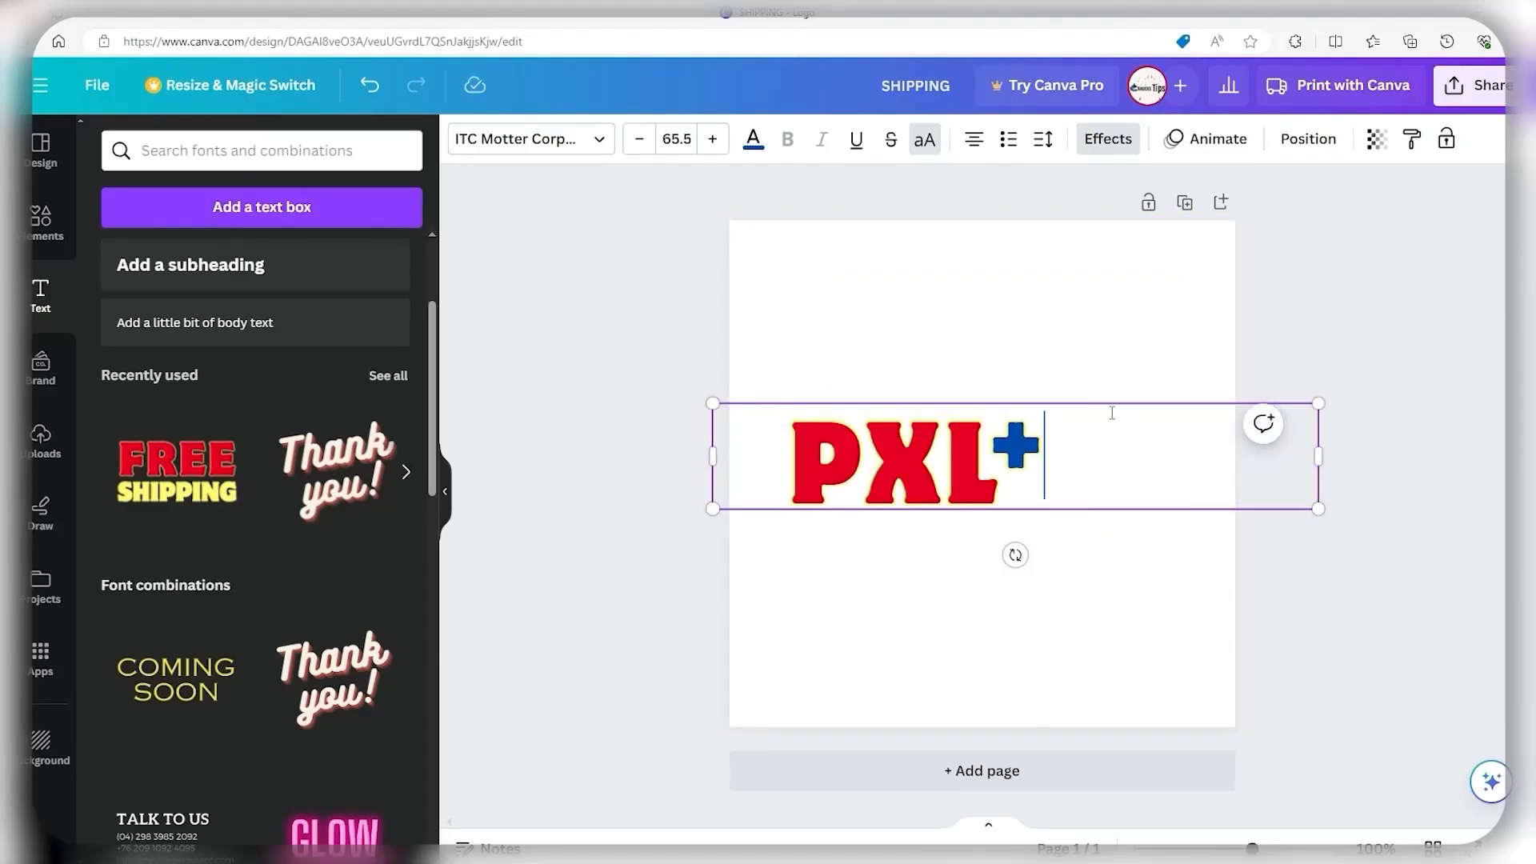
pyautogui.moveTo(832, 535); pyautogui.dragTo(943, 454)
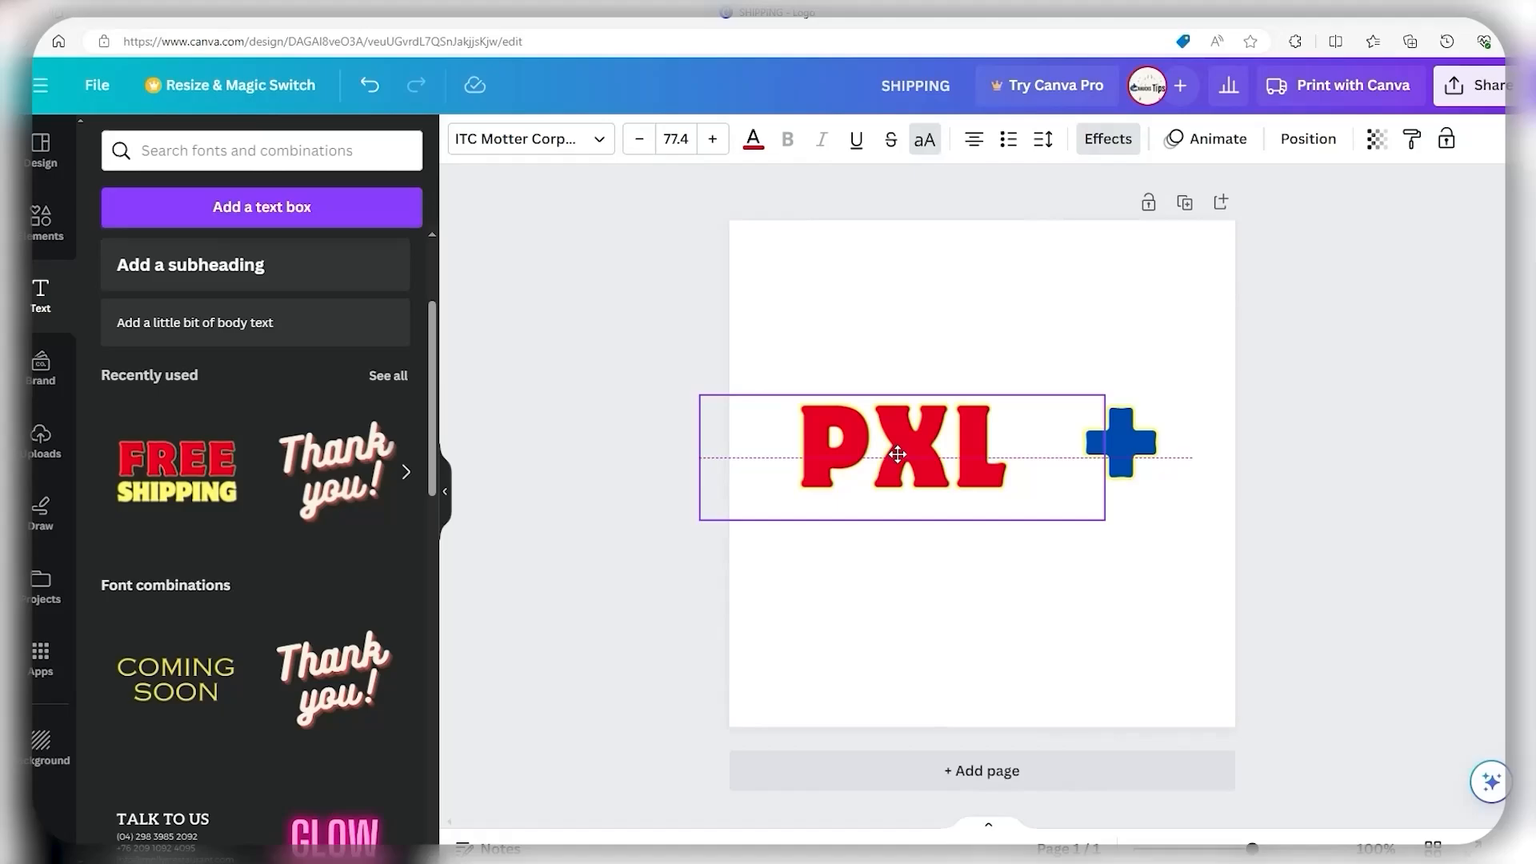
pyautogui.moveTo(1174, 460); pyautogui.dragTo(1145, 449)
pyautogui.click(1074, 512)
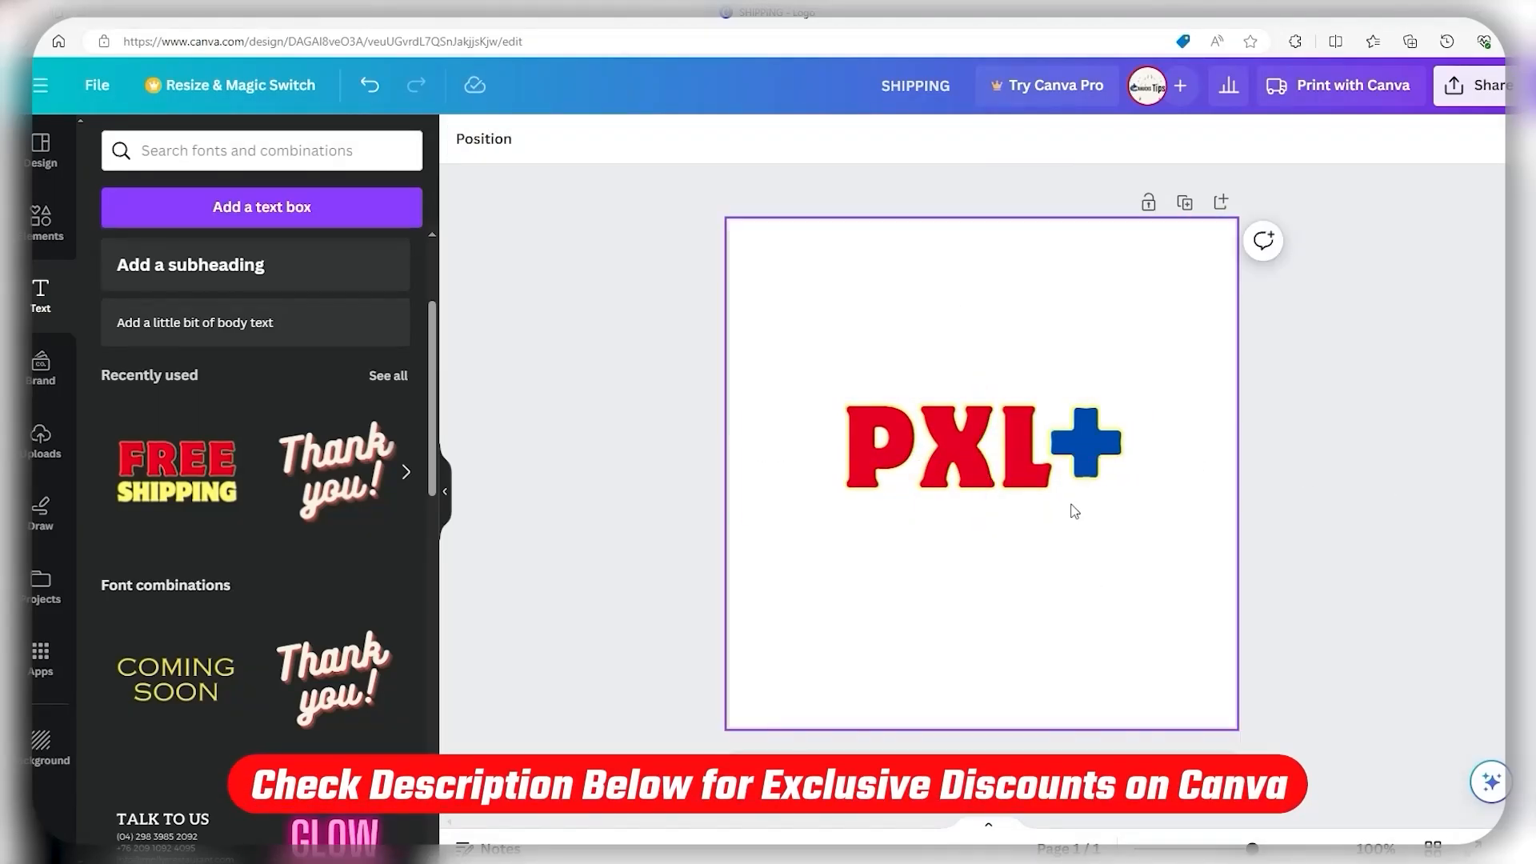
pyautogui.hotkey('ctrl', 'a')
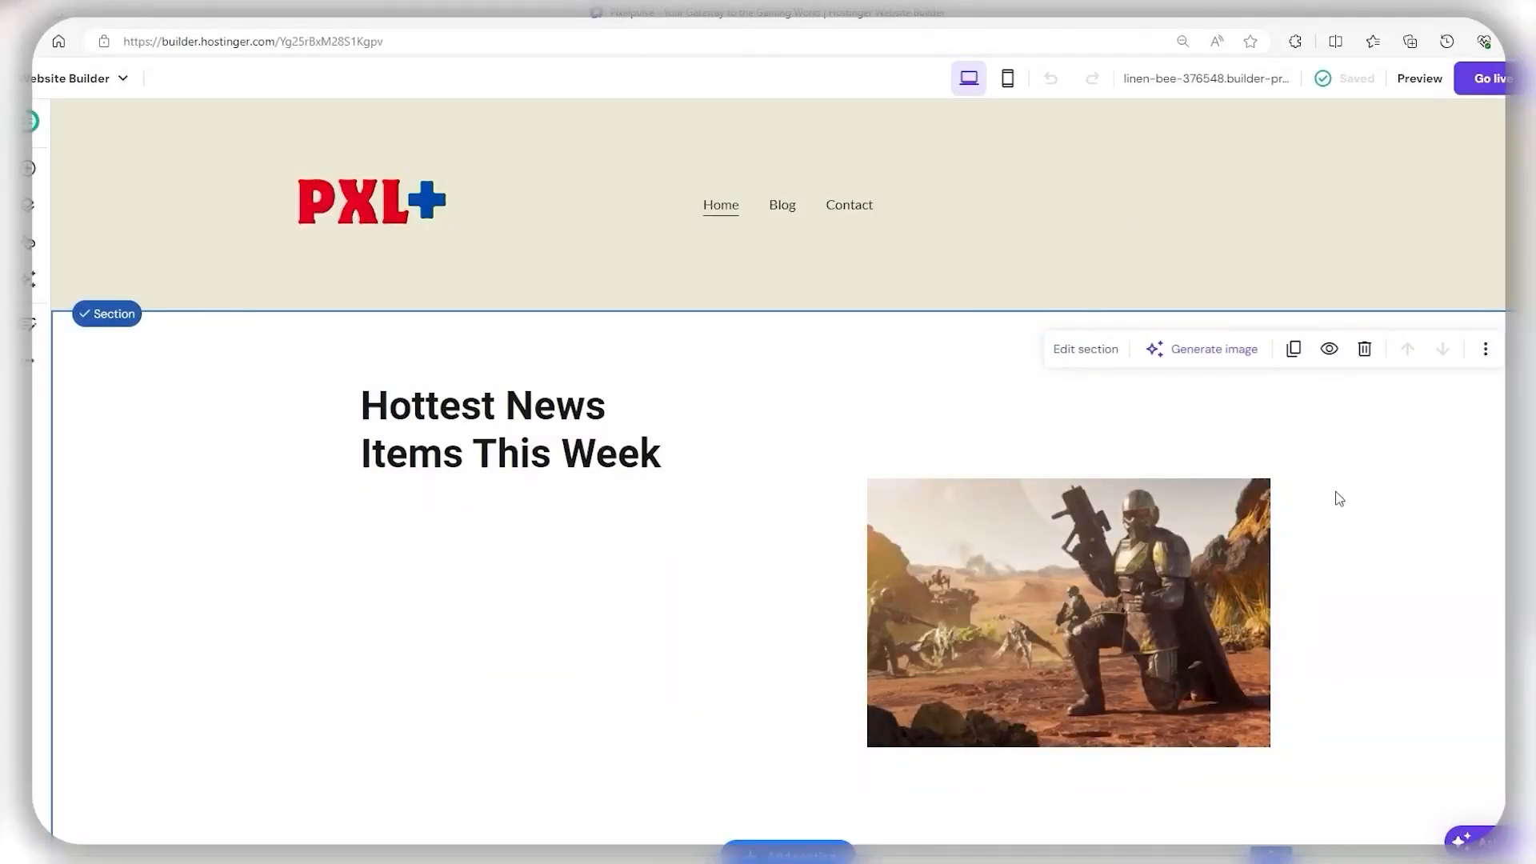
# Step: In the Hostinger Website Builder, apply the slanted parallelogram shape to the hell-divers-2 image
pyautogui.click(1115, 591)
pyautogui.click(904, 442)
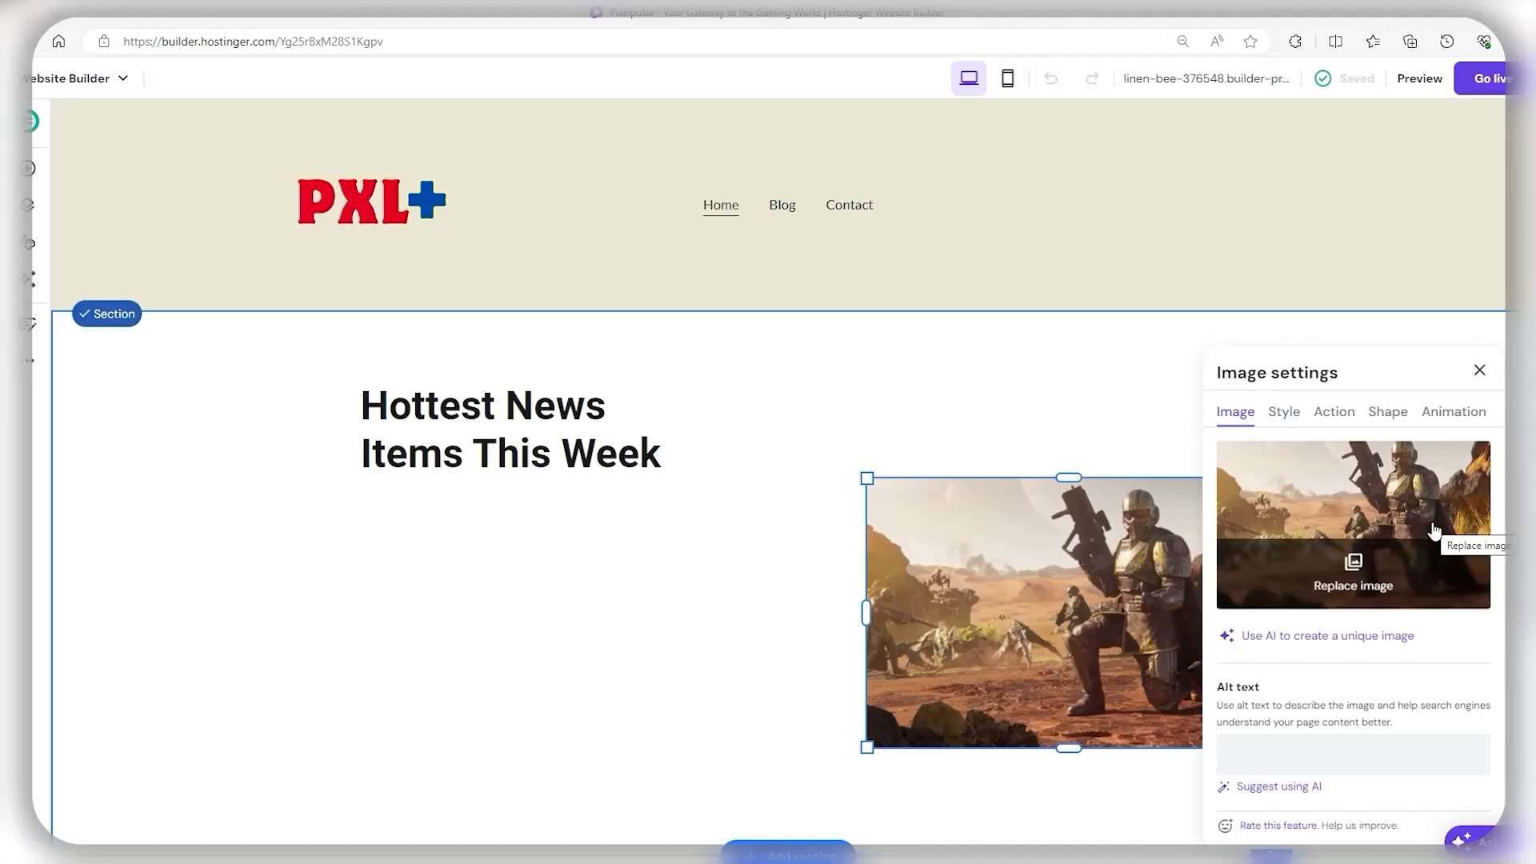
pyautogui.click(1390, 424)
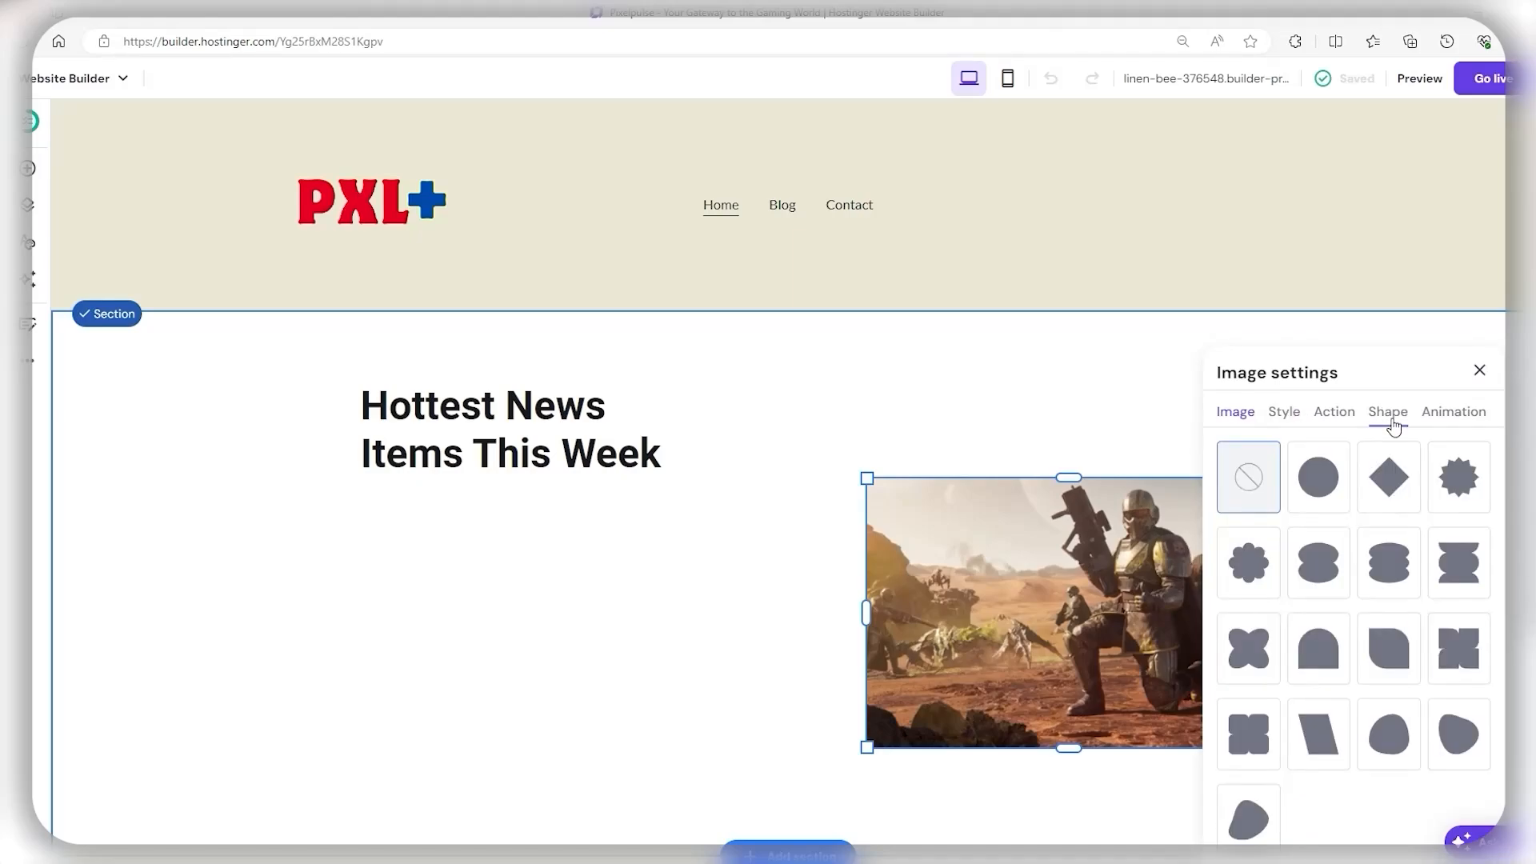
pyautogui.click(1312, 737)
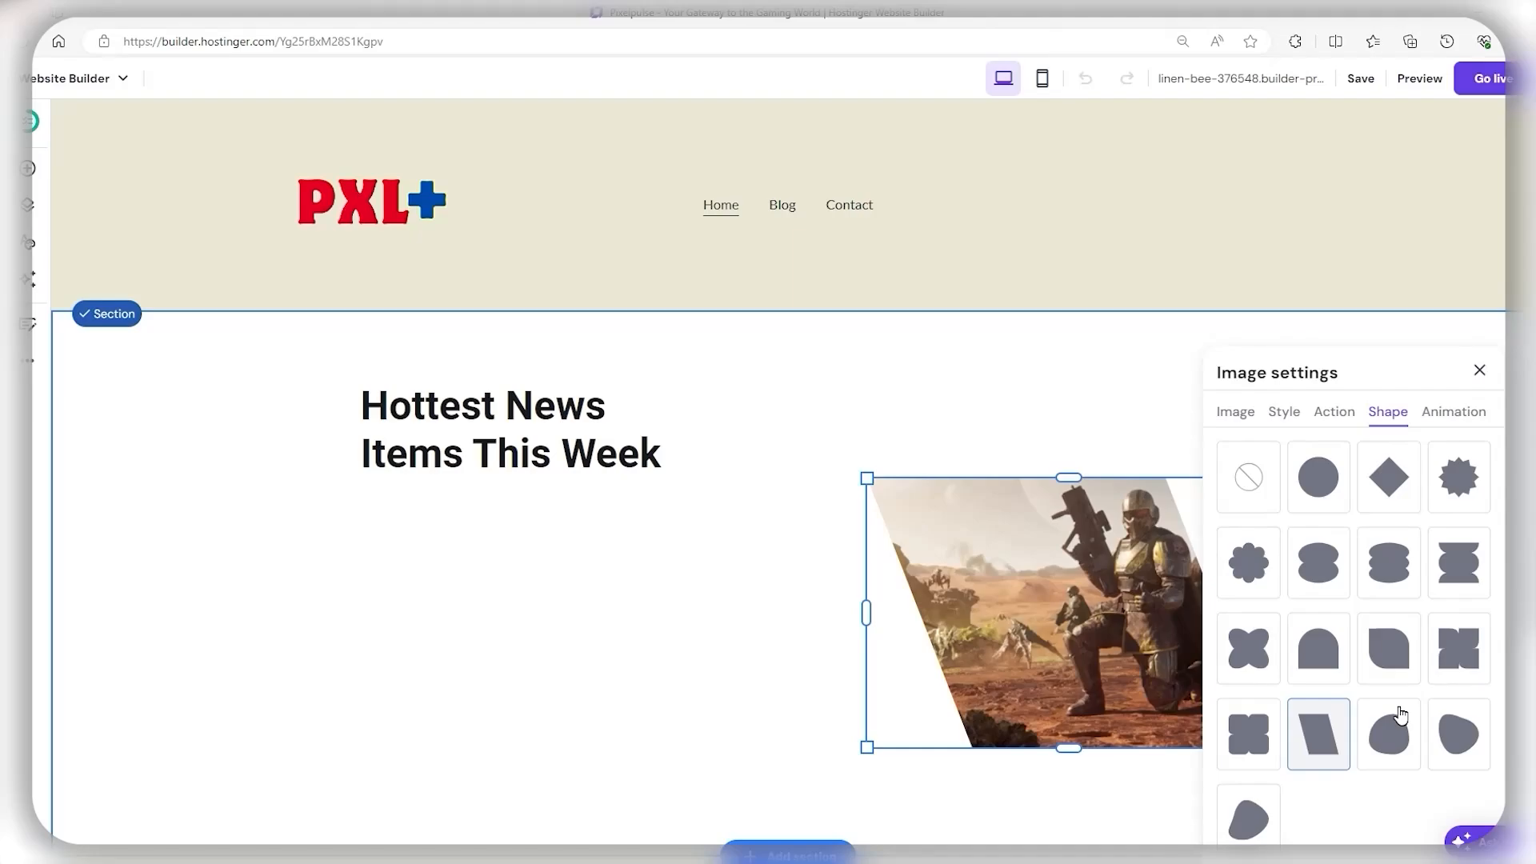
pyautogui.click(1481, 374)
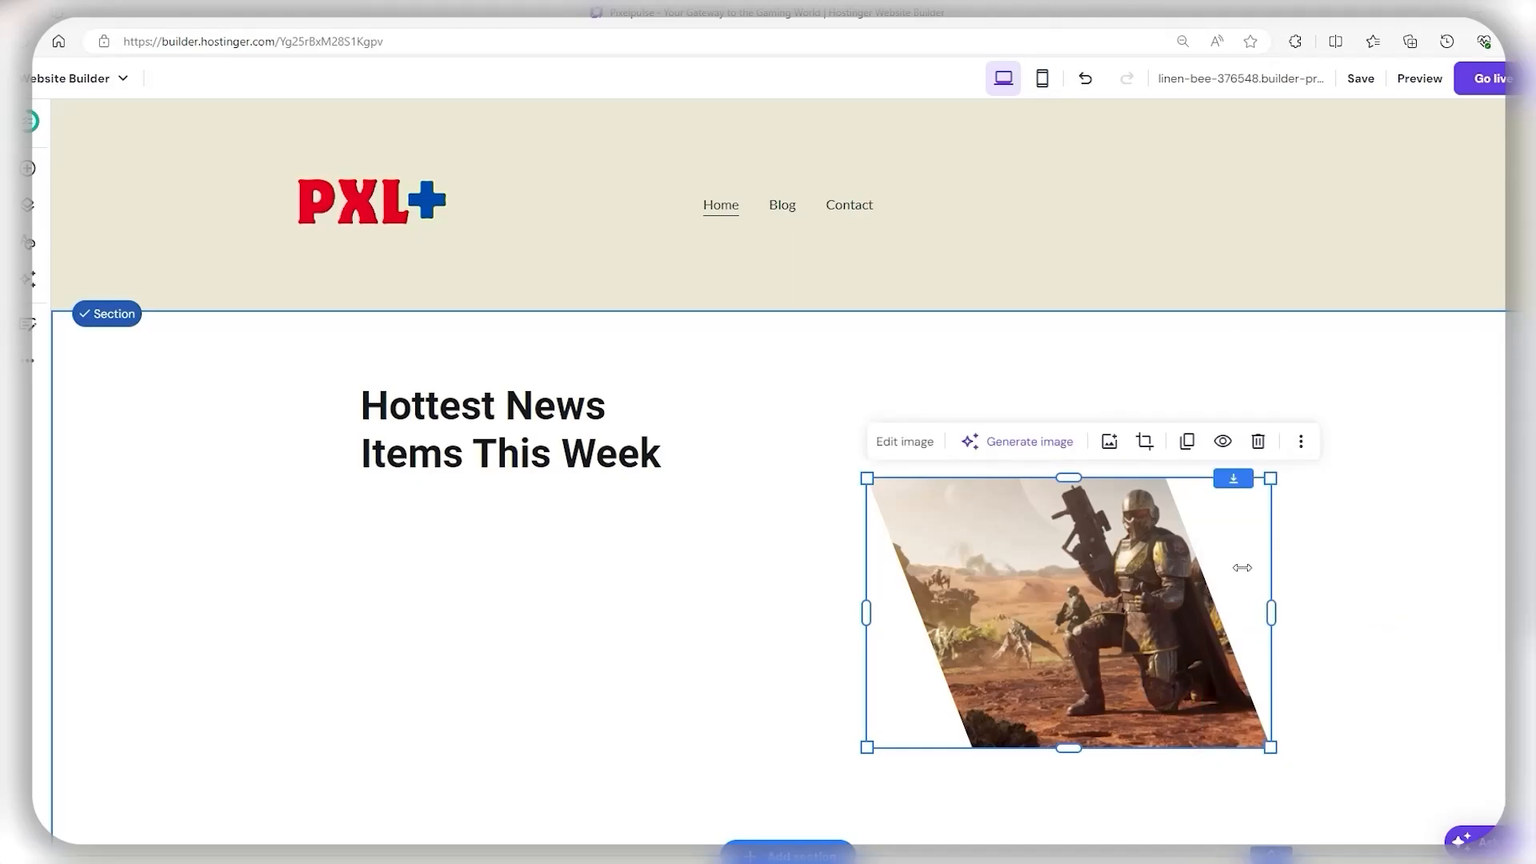
# Step: Adjust the image's crop by shifting the picture to the left inside the parallelogram and zooming in slightly
pyautogui.click(1145, 443)
pyautogui.moveTo(1088, 591); pyautogui.dragTo(1037, 582)
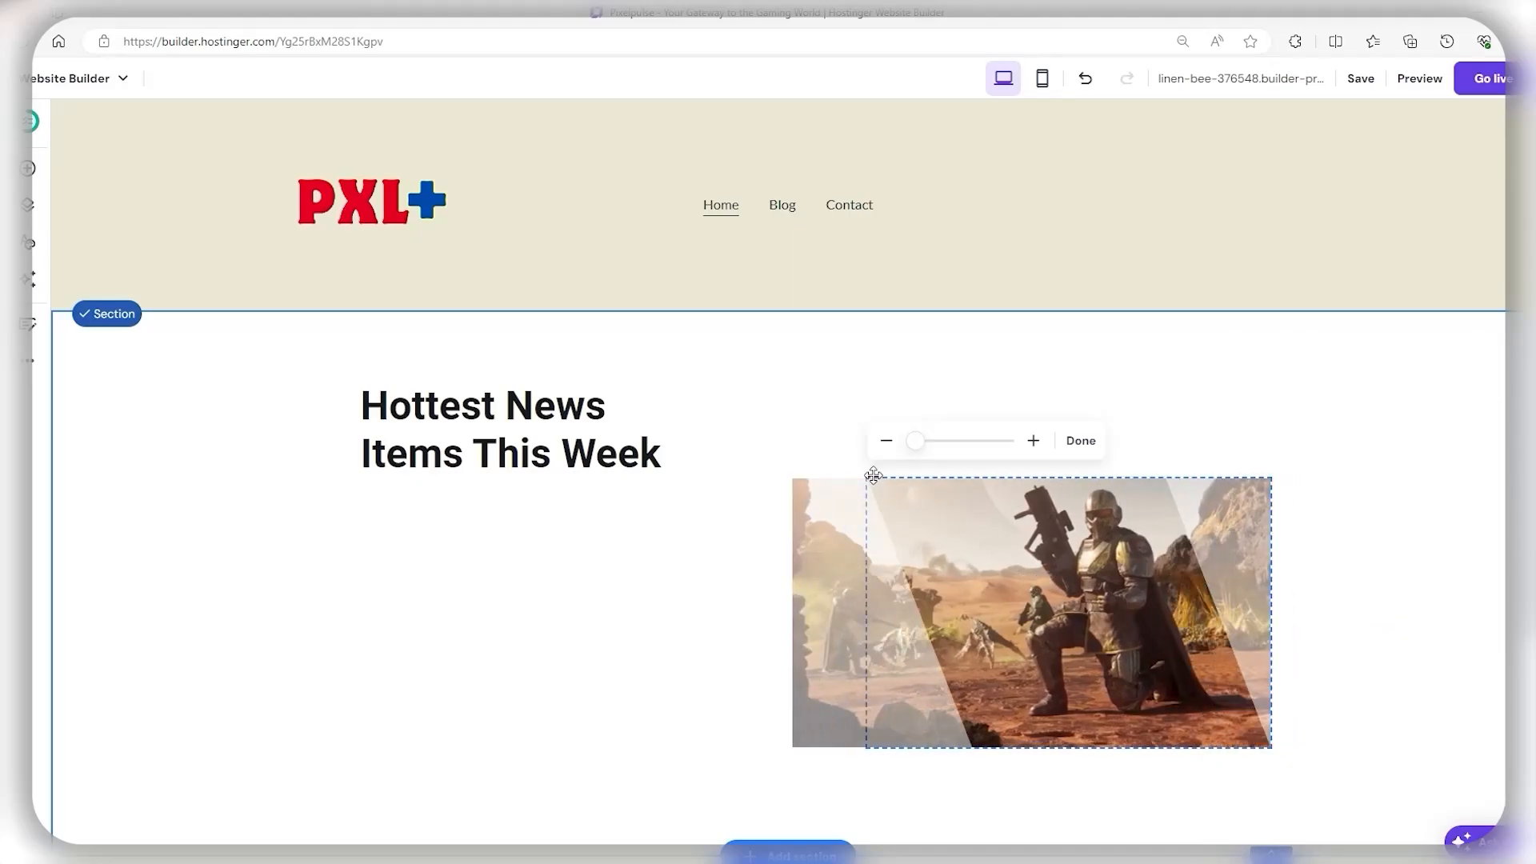
pyautogui.moveTo(916, 444); pyautogui.dragTo(1030, 576)
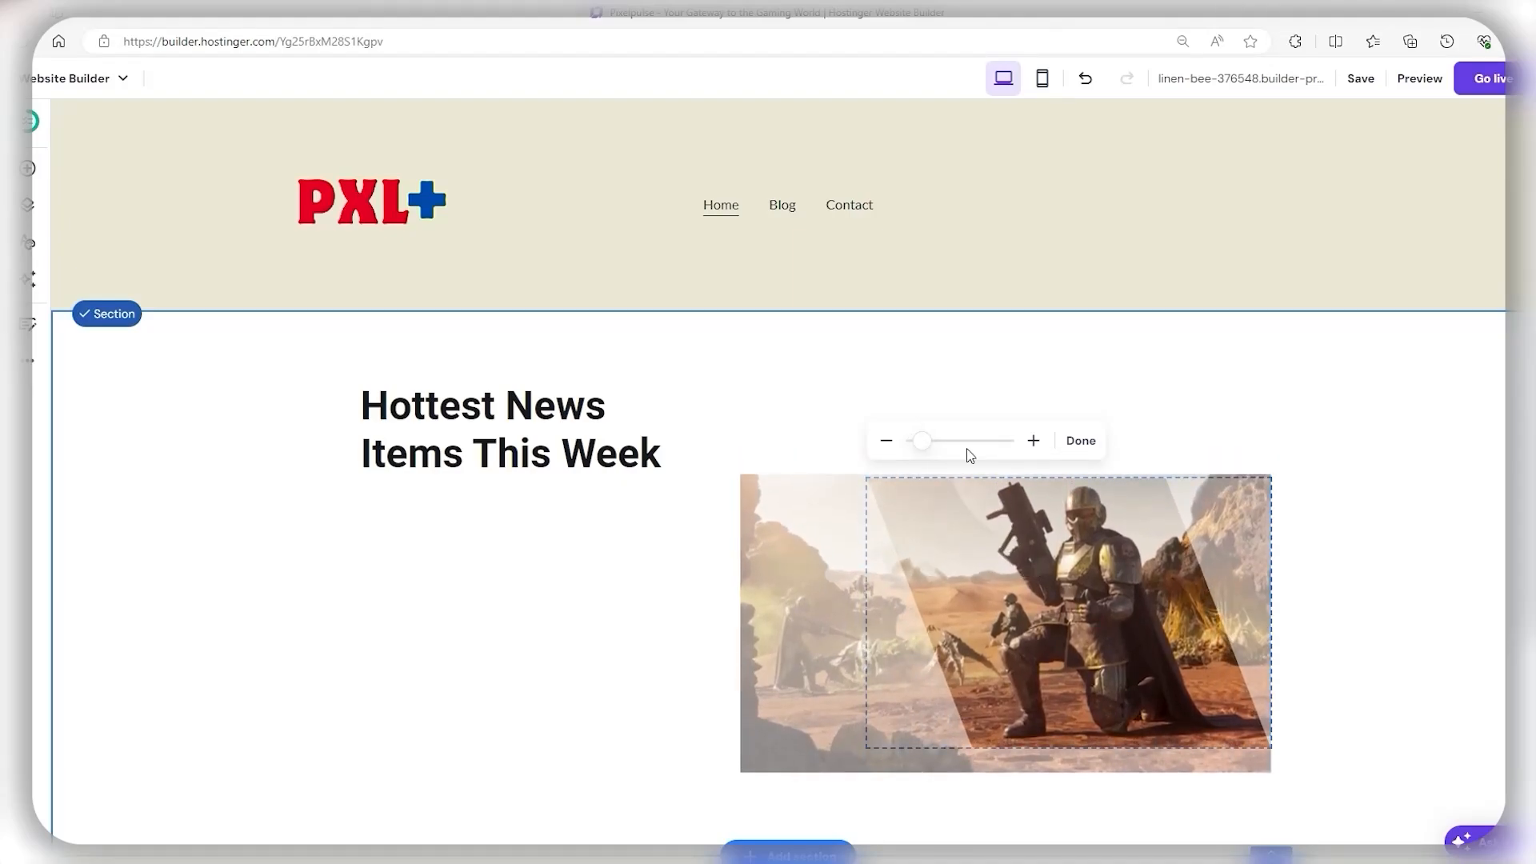
pyautogui.click(1084, 445)
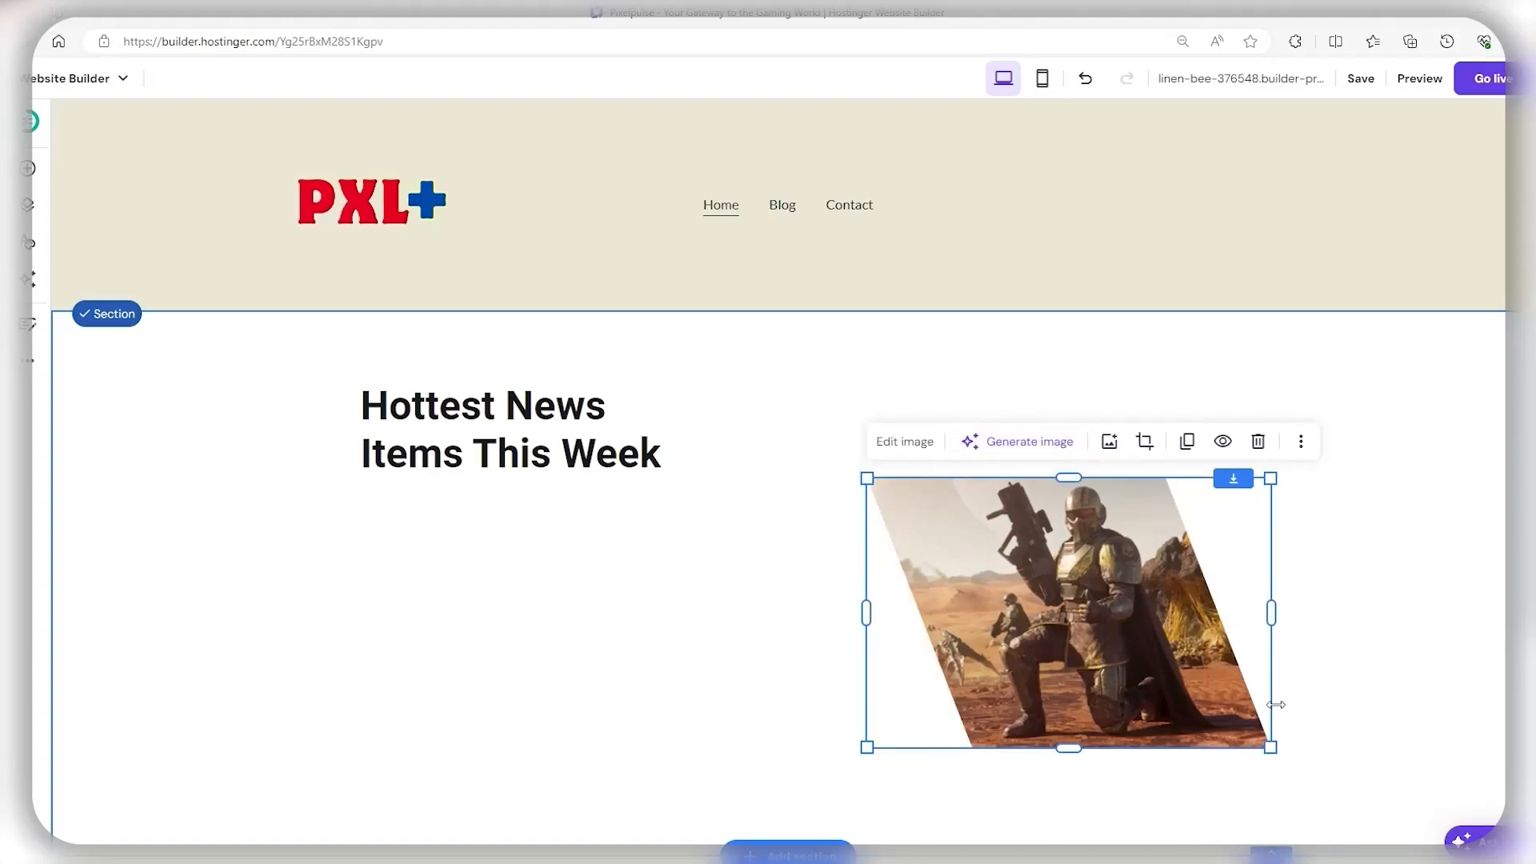
# Step: Shrink and narrow the parallelogram image and shift it slightly lower in the section's right half
pyautogui.moveTo(1272, 750); pyautogui.dragTo(1158, 673)
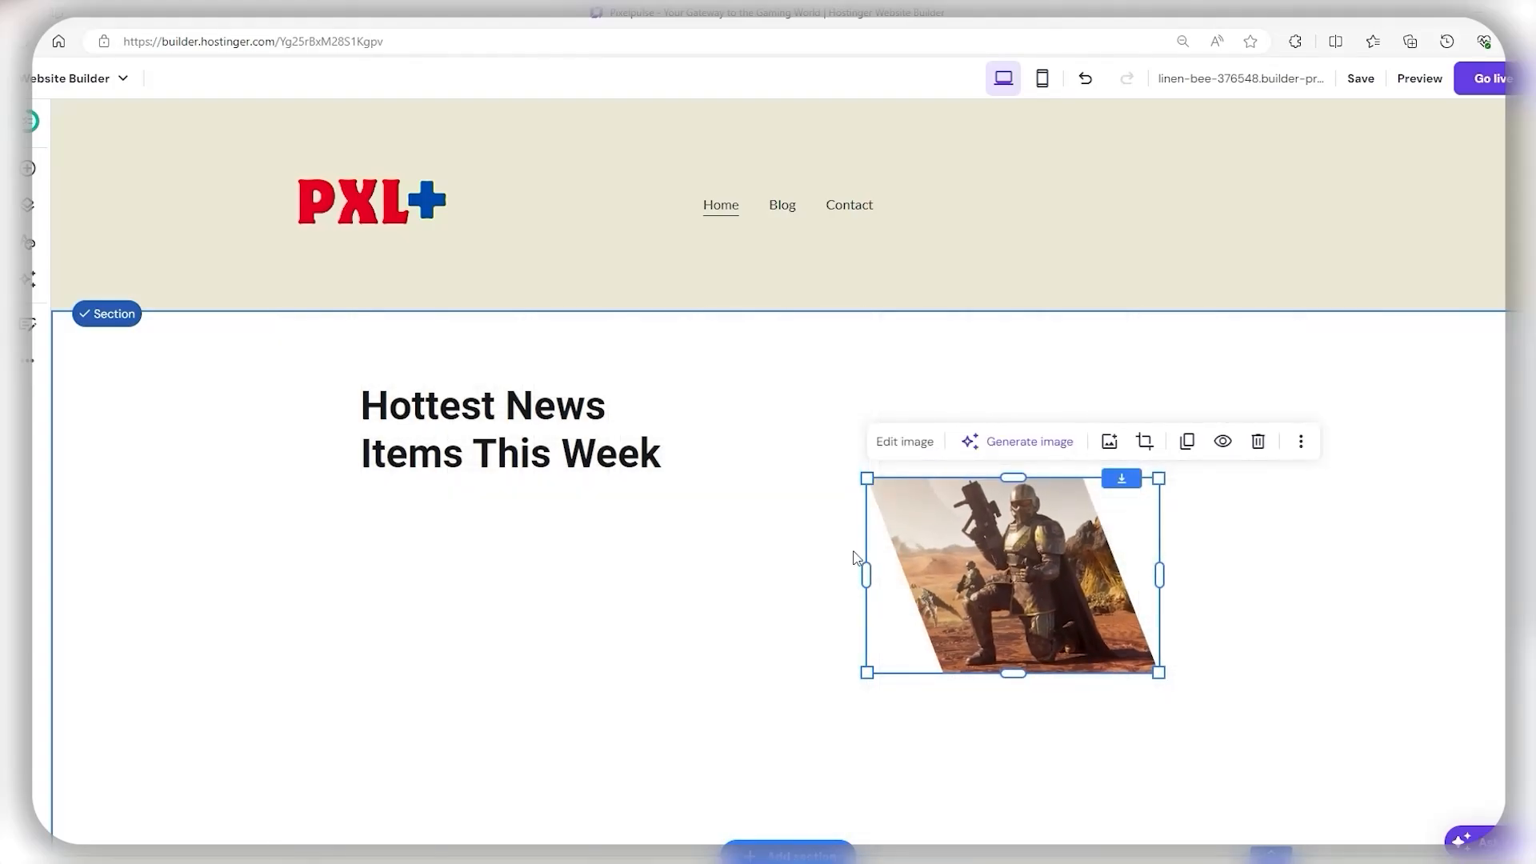
pyautogui.moveTo(866, 568); pyautogui.dragTo(892, 570)
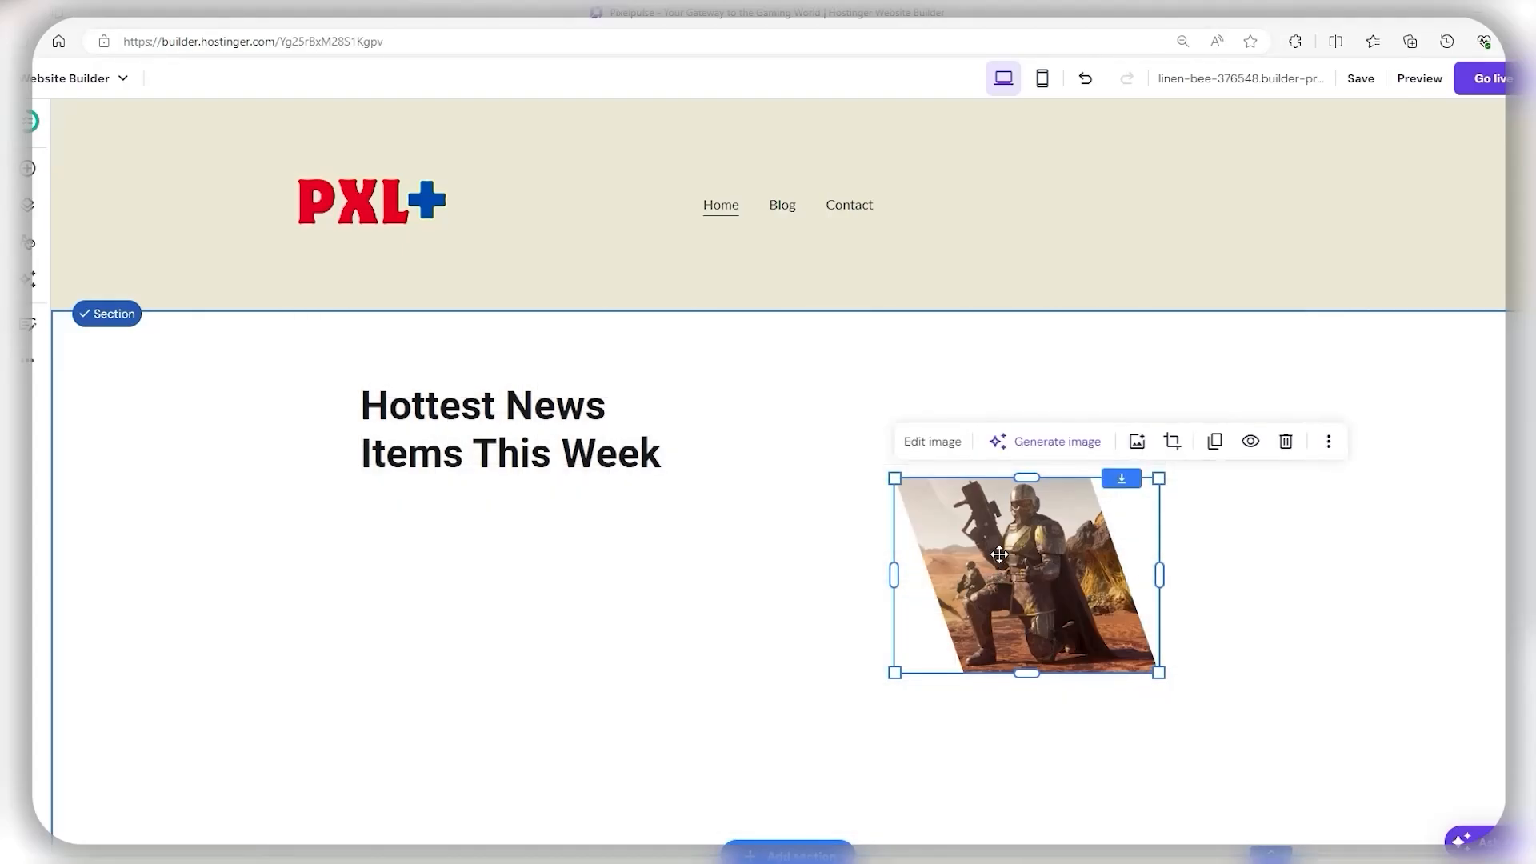
pyautogui.moveTo(1107, 603); pyautogui.dragTo(1109, 638)
pyautogui.moveTo(1158, 706); pyautogui.dragTo(1129, 685)
pyautogui.moveTo(1016, 614); pyautogui.dragTo(1018, 600)
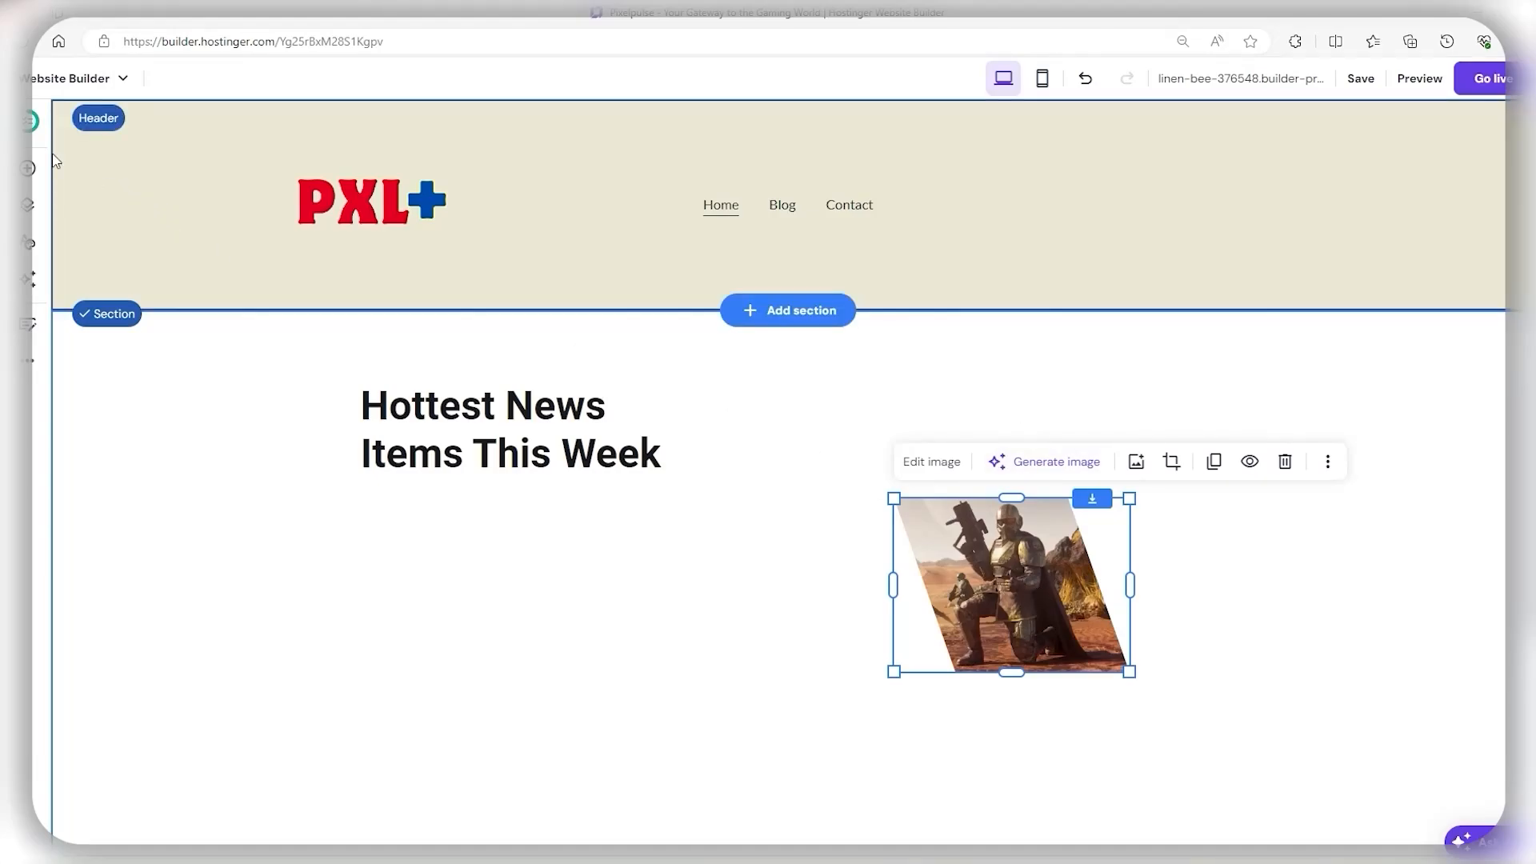
# Step: Add a button centred below the image and look through its style and animation settings
pyautogui.click(29, 170)
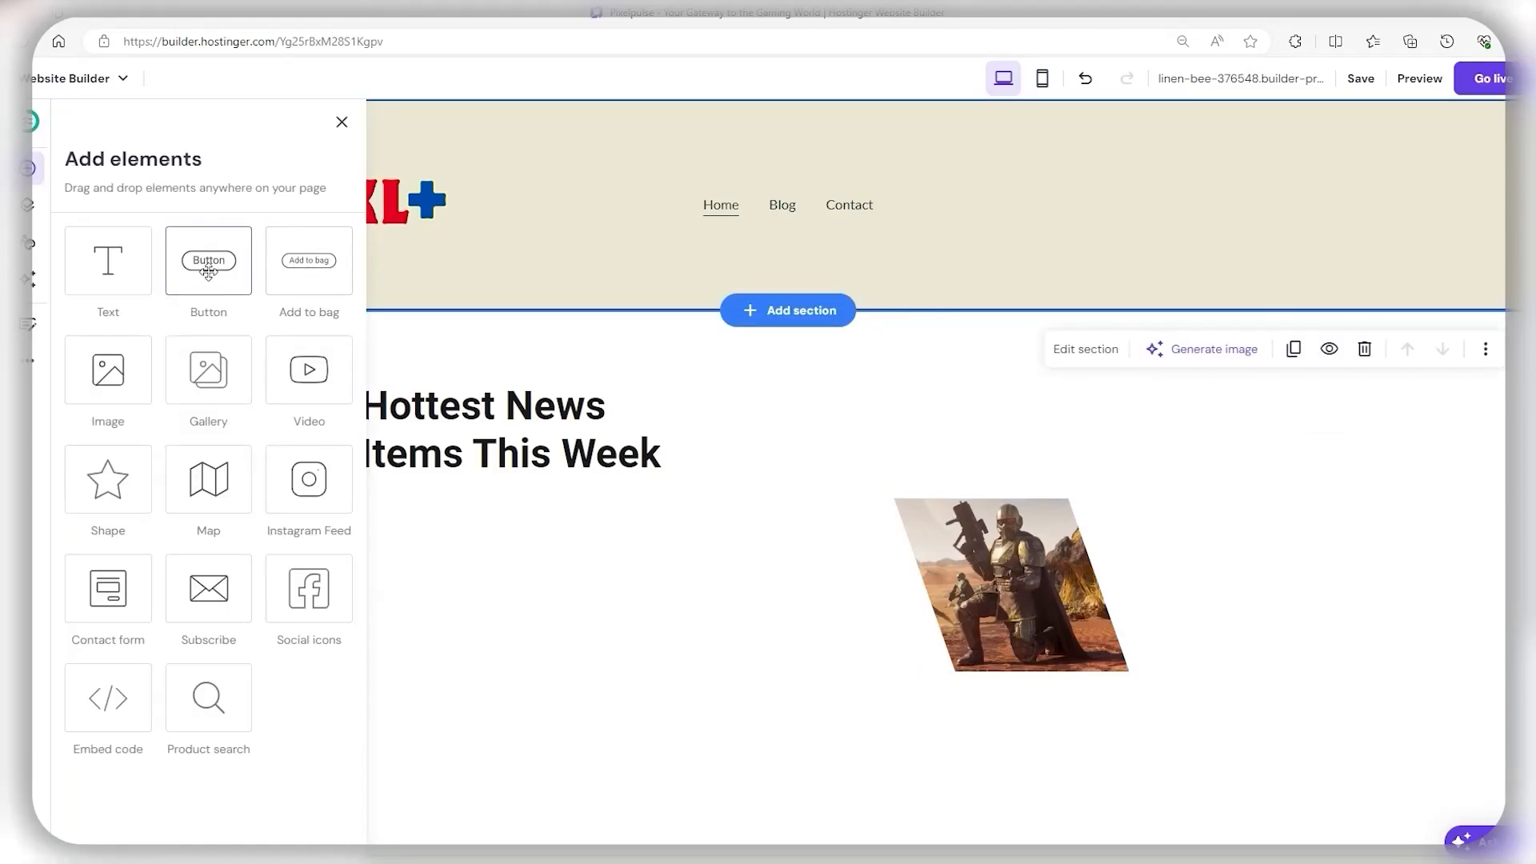
pyautogui.moveTo(208, 260); pyautogui.dragTo(1034, 742)
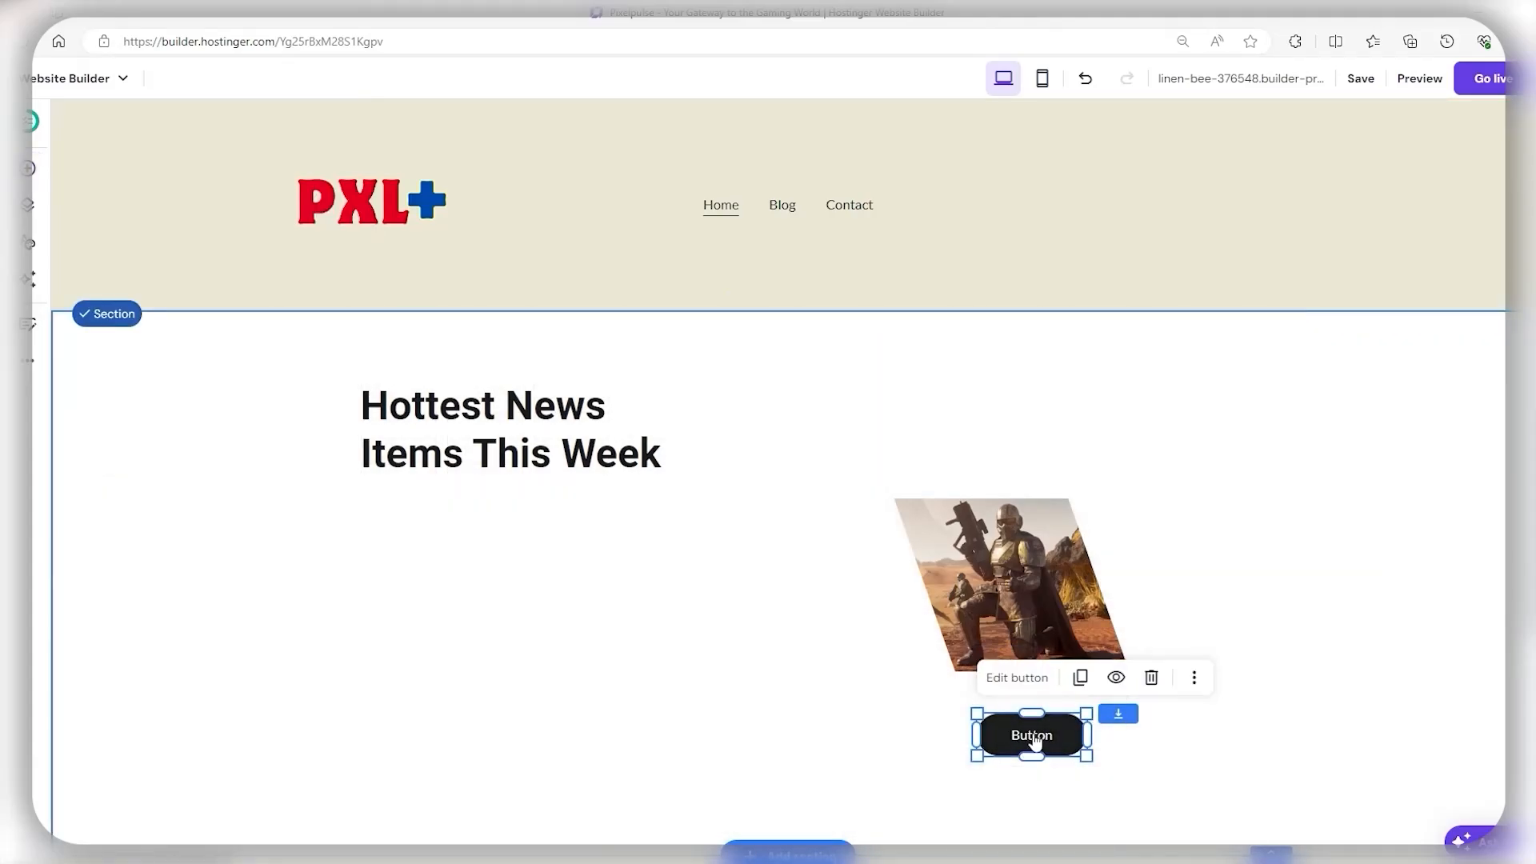
pyautogui.click(1028, 681)
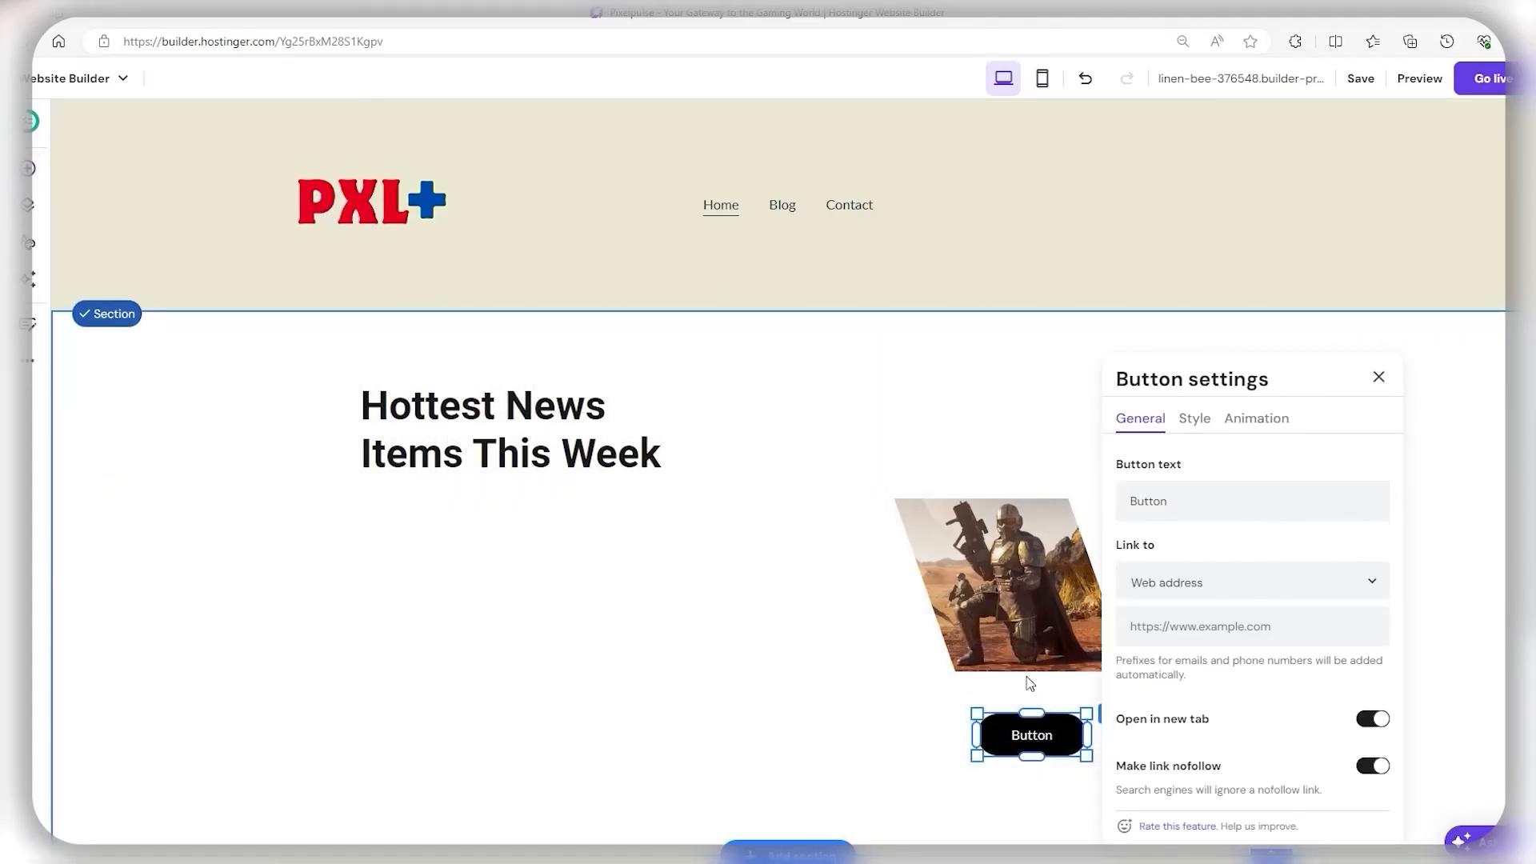
pyautogui.click(1195, 421)
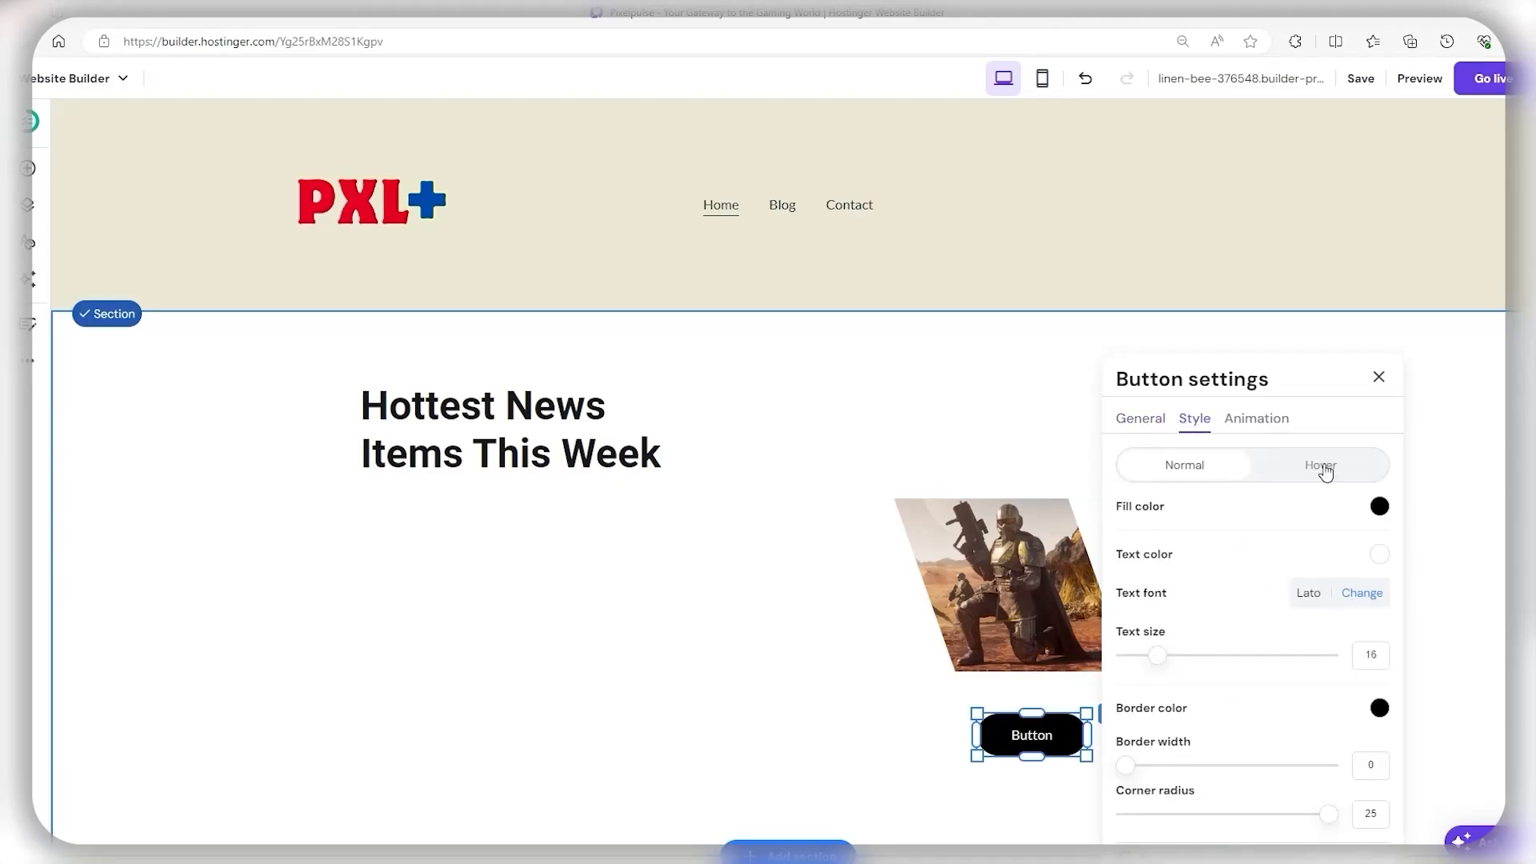
pyautogui.click(1258, 418)
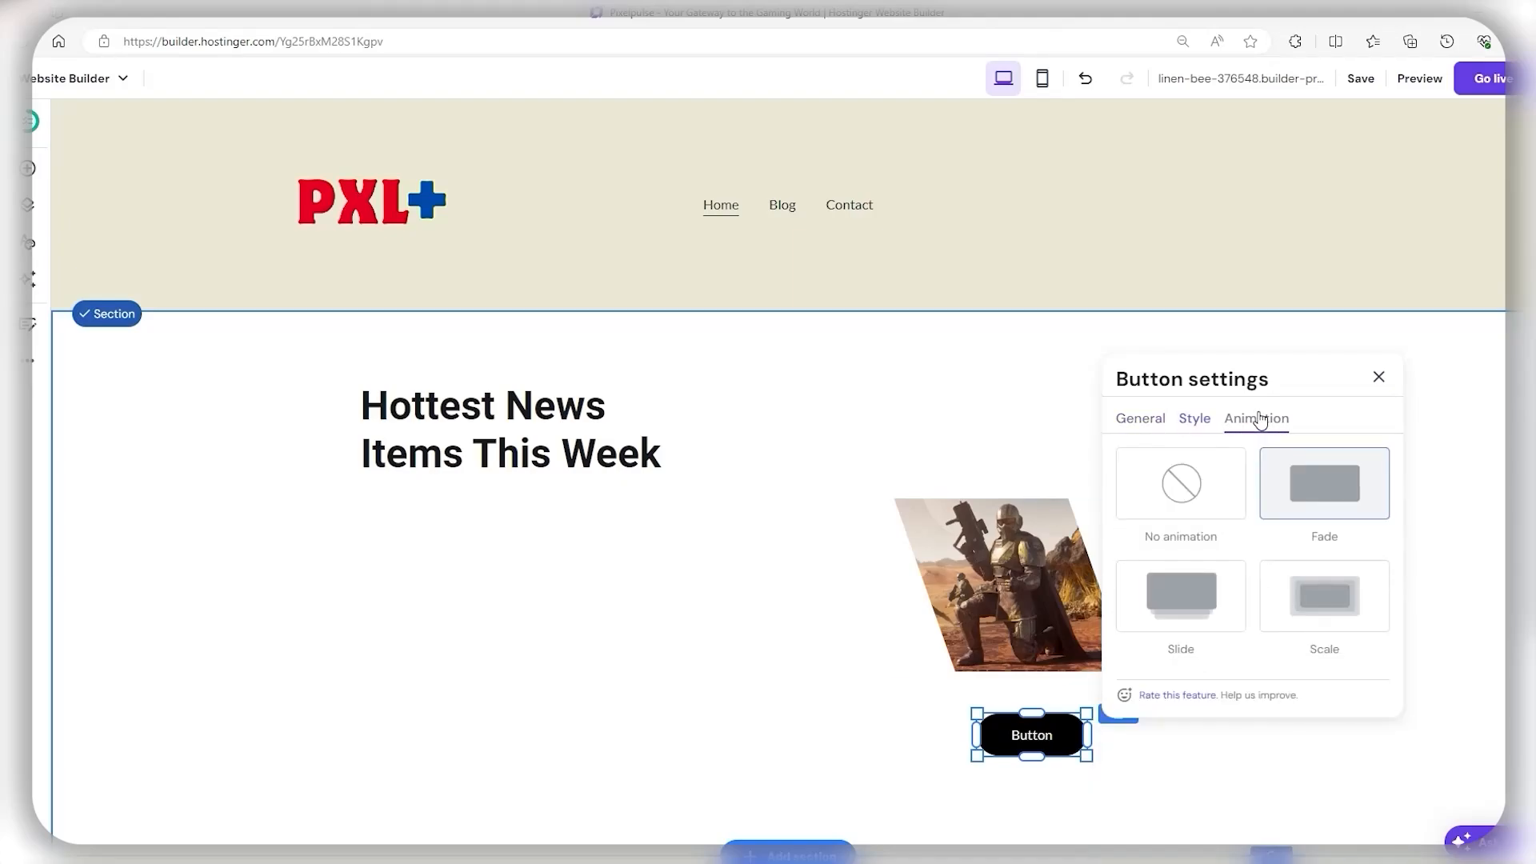
# Step: Change the button's text to "Read More" and close its settings
pyautogui.click(1142, 420)
pyautogui.doubleClick(1215, 510)
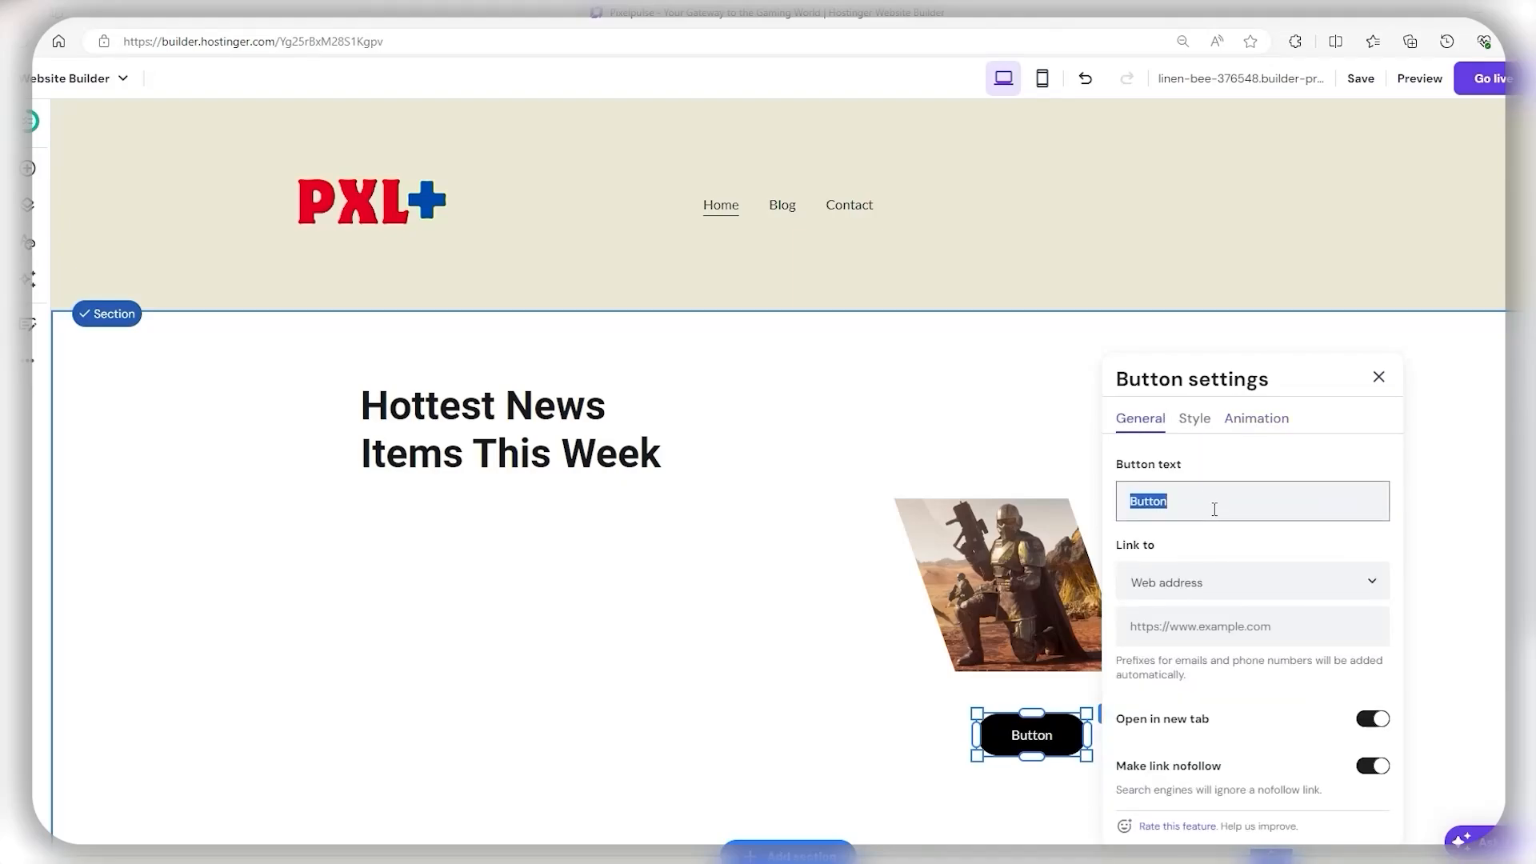
pyautogui.write('Read More')
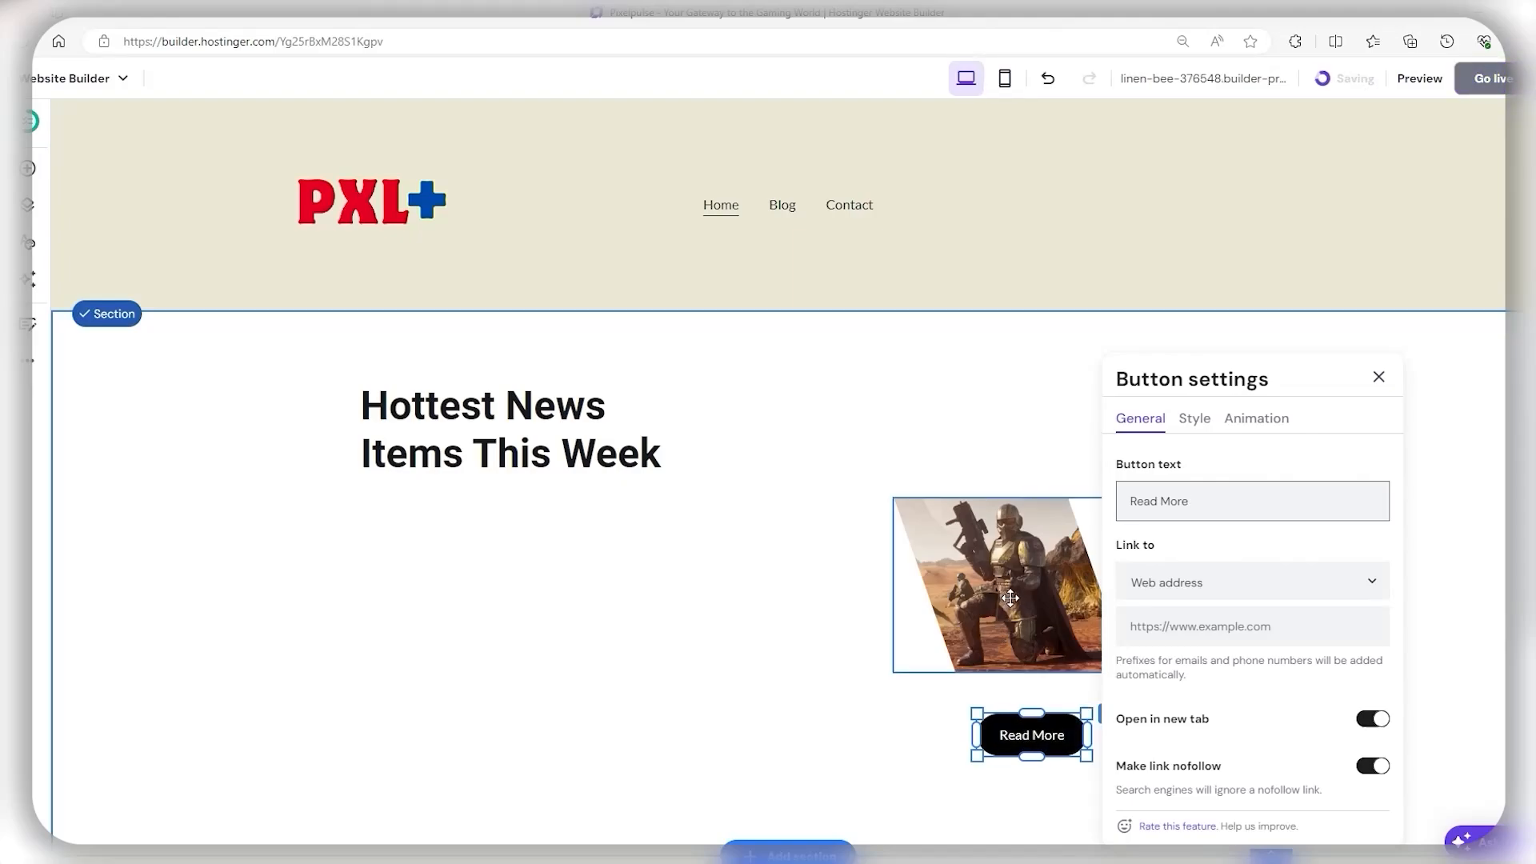
pyautogui.click(1379, 377)
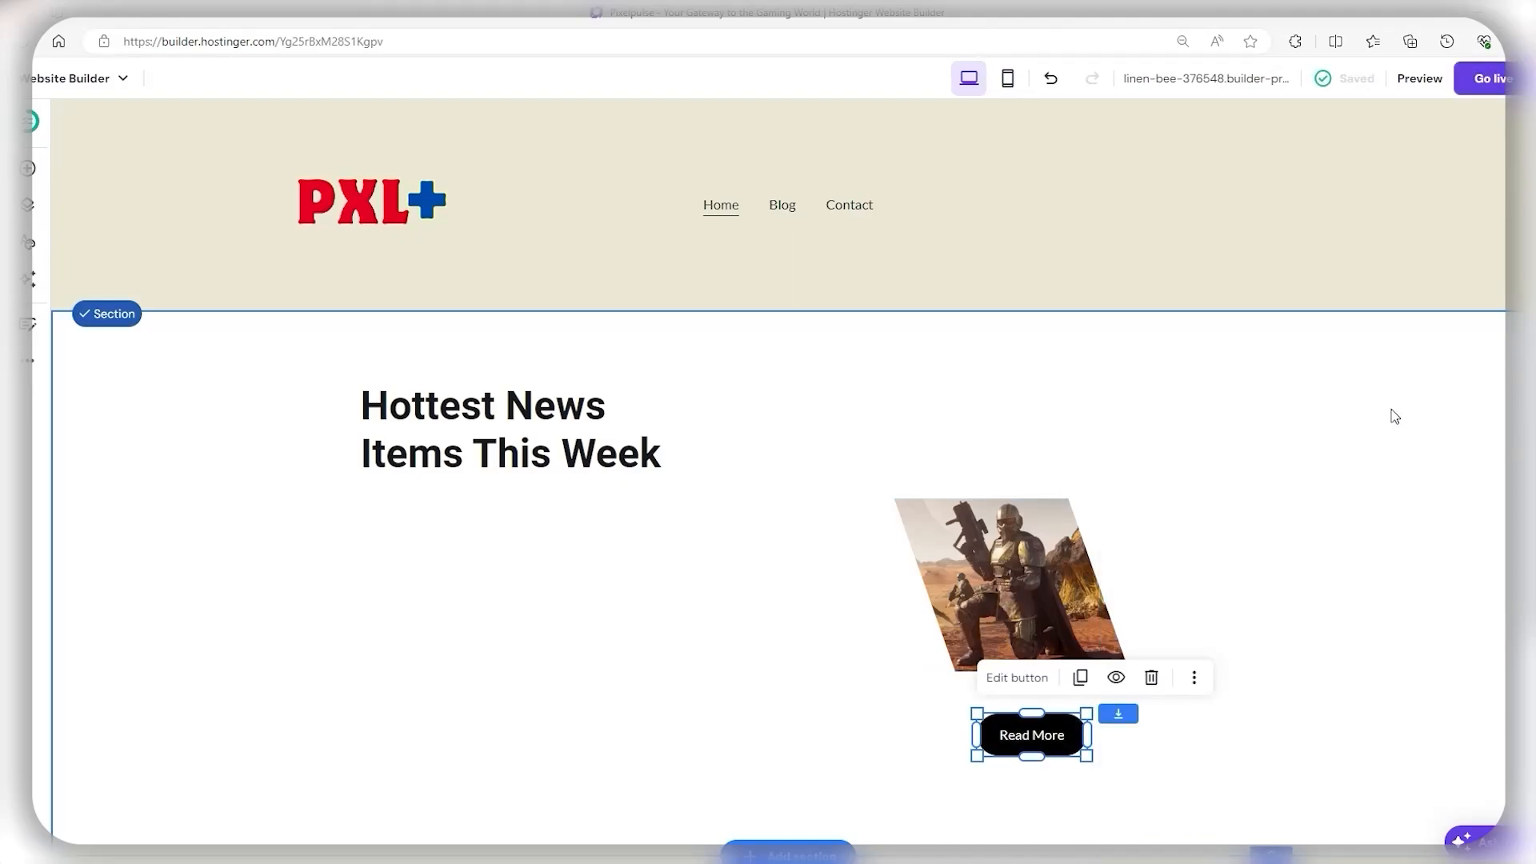
pyautogui.click(1241, 596)
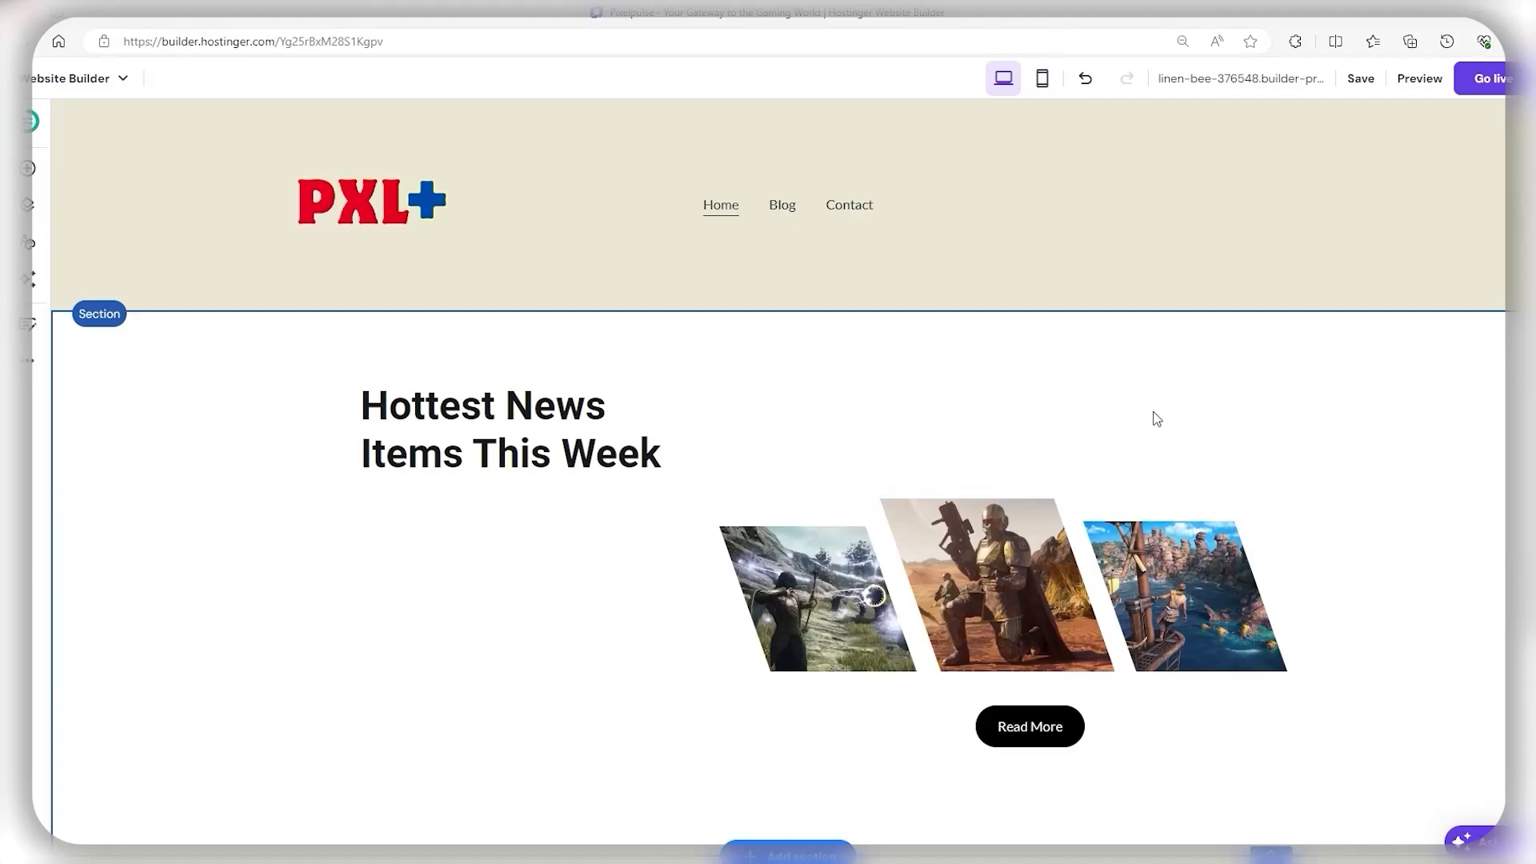
pyautogui.scroll(-2, 1505, 376)
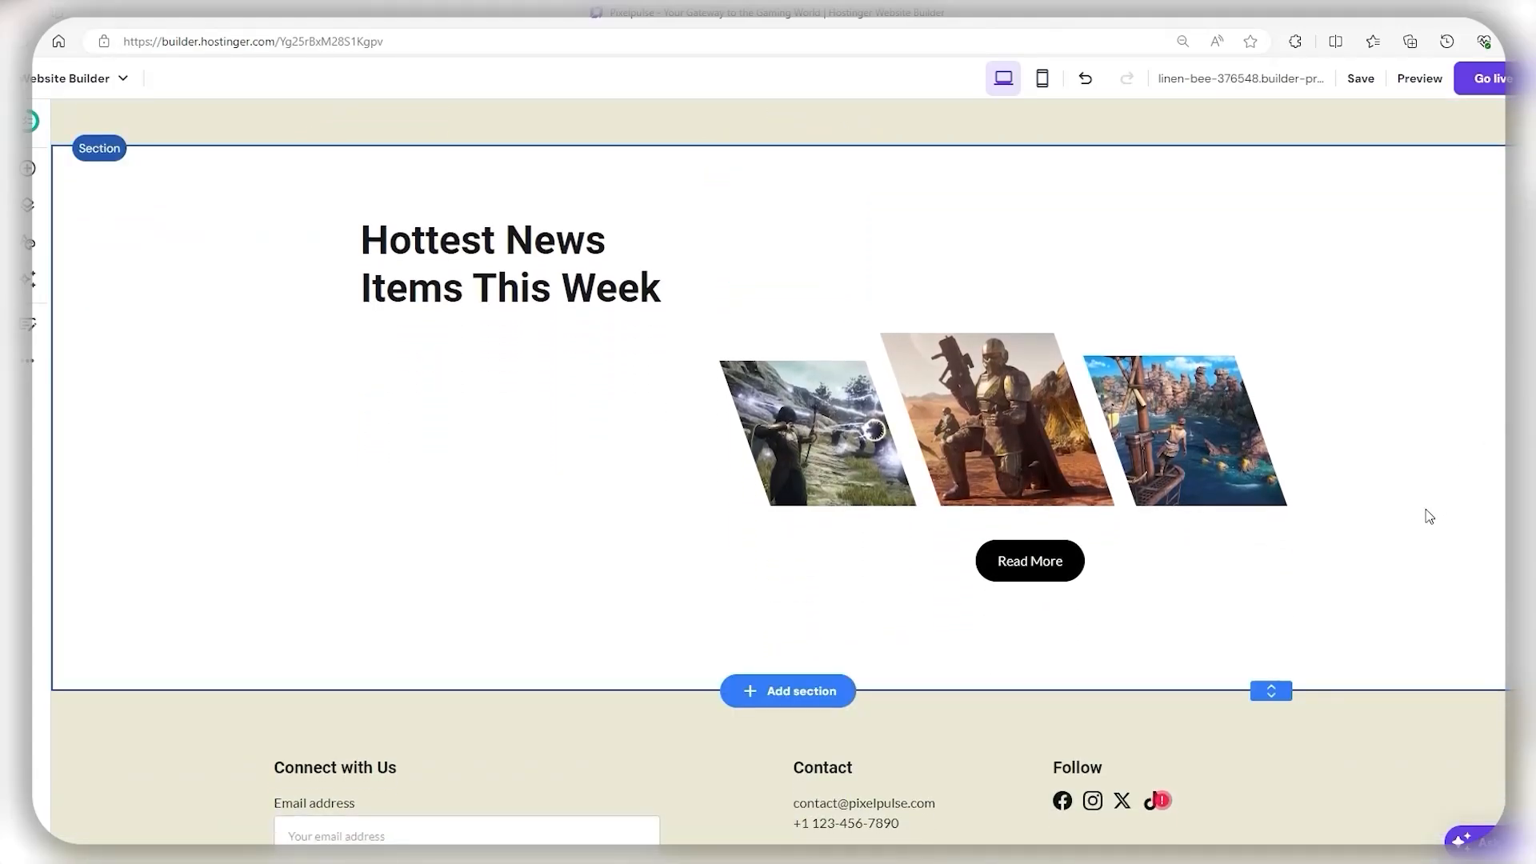
# Step: Add a video section with the video on the left and heading text on the right below the Hottest News section
pyautogui.click(779, 693)
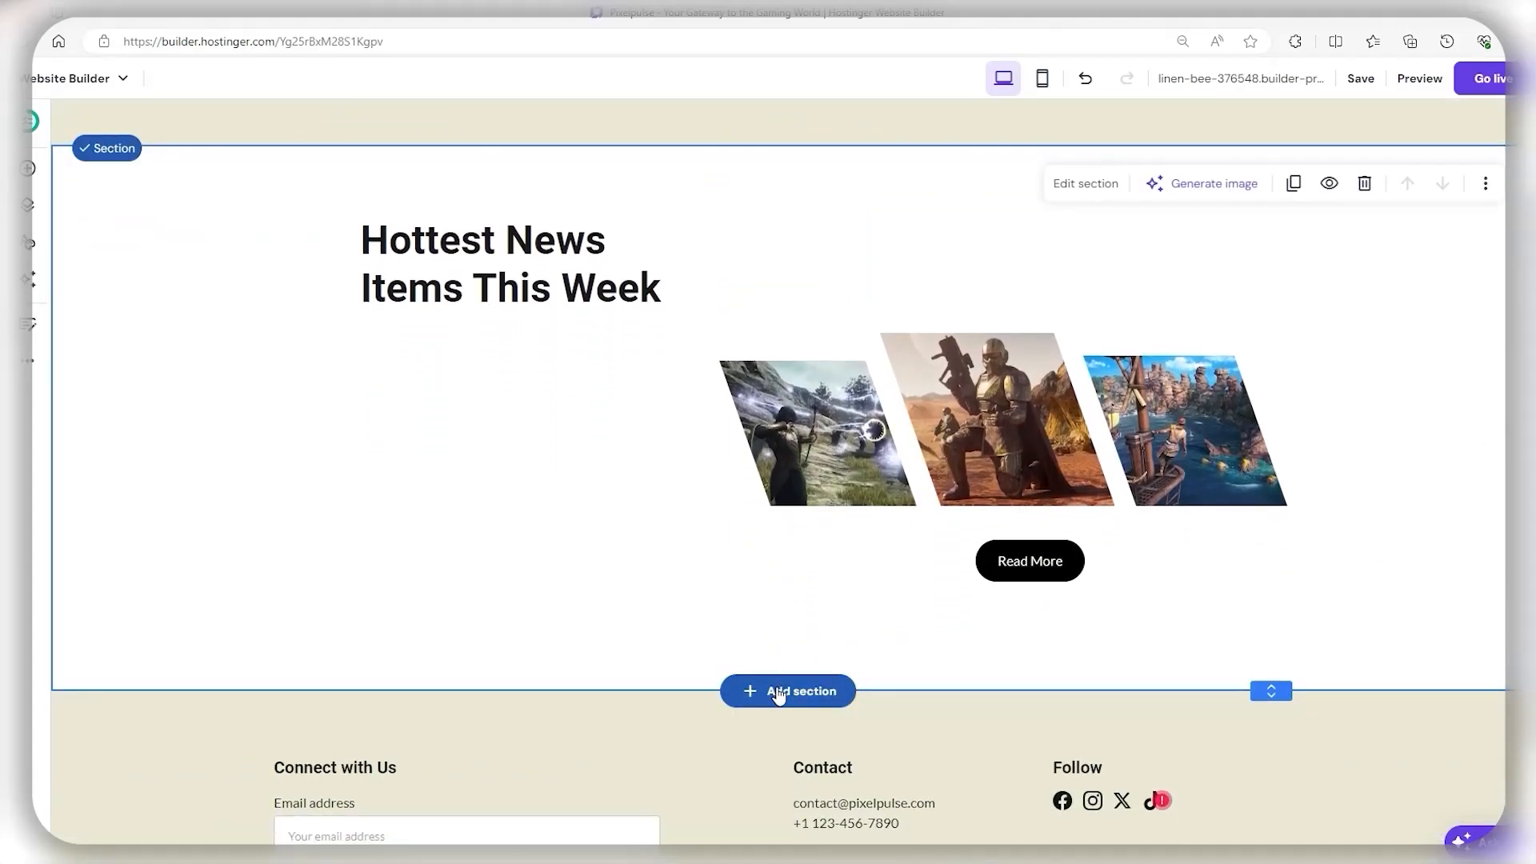
pyautogui.click(779, 693)
pyautogui.scroll(-1, 484, 426)
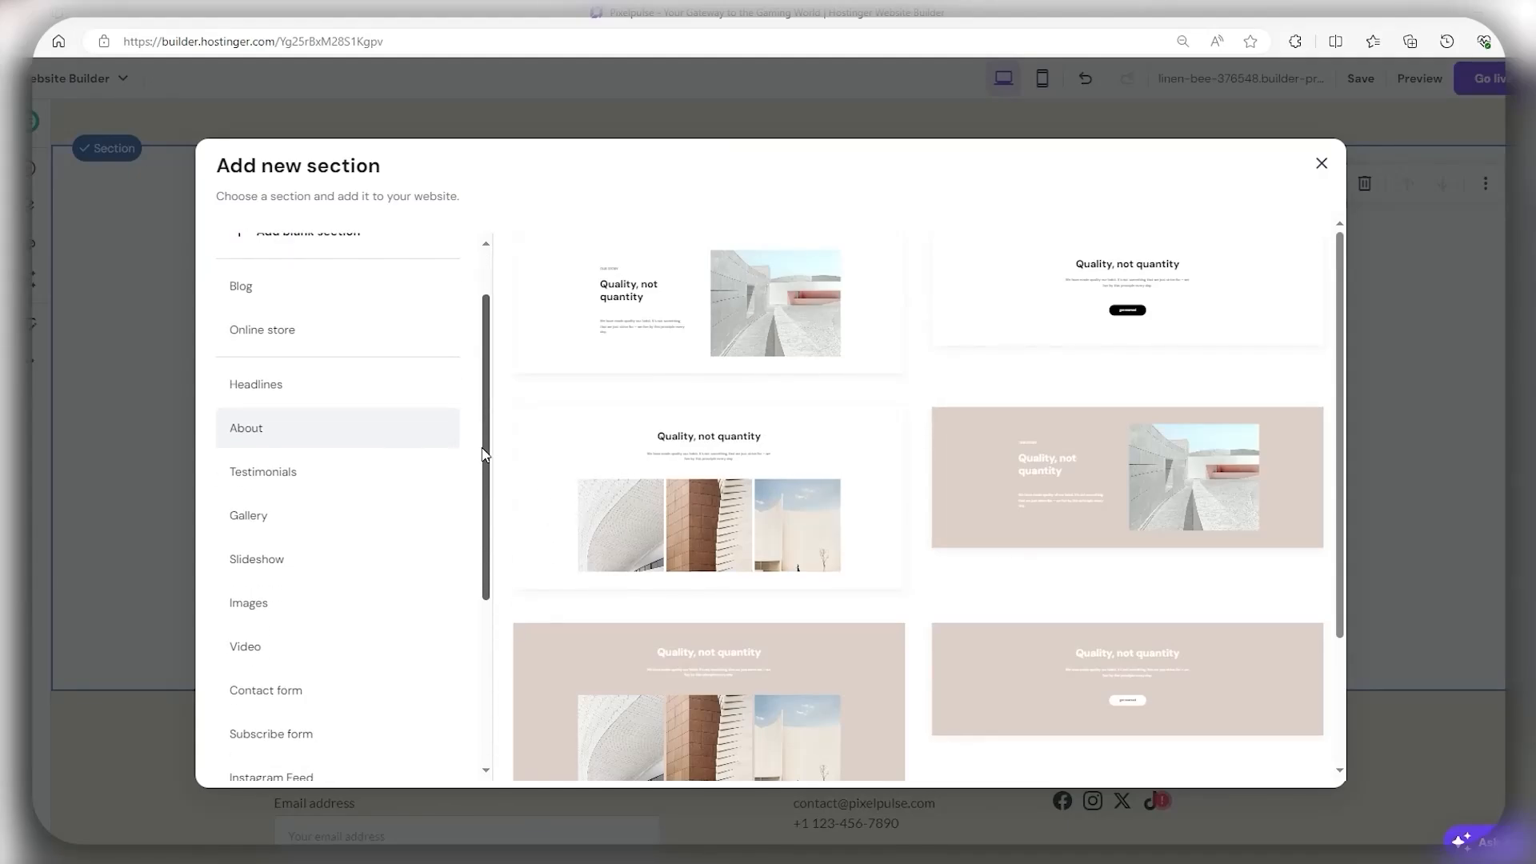
pyautogui.scroll(-1, 485, 448)
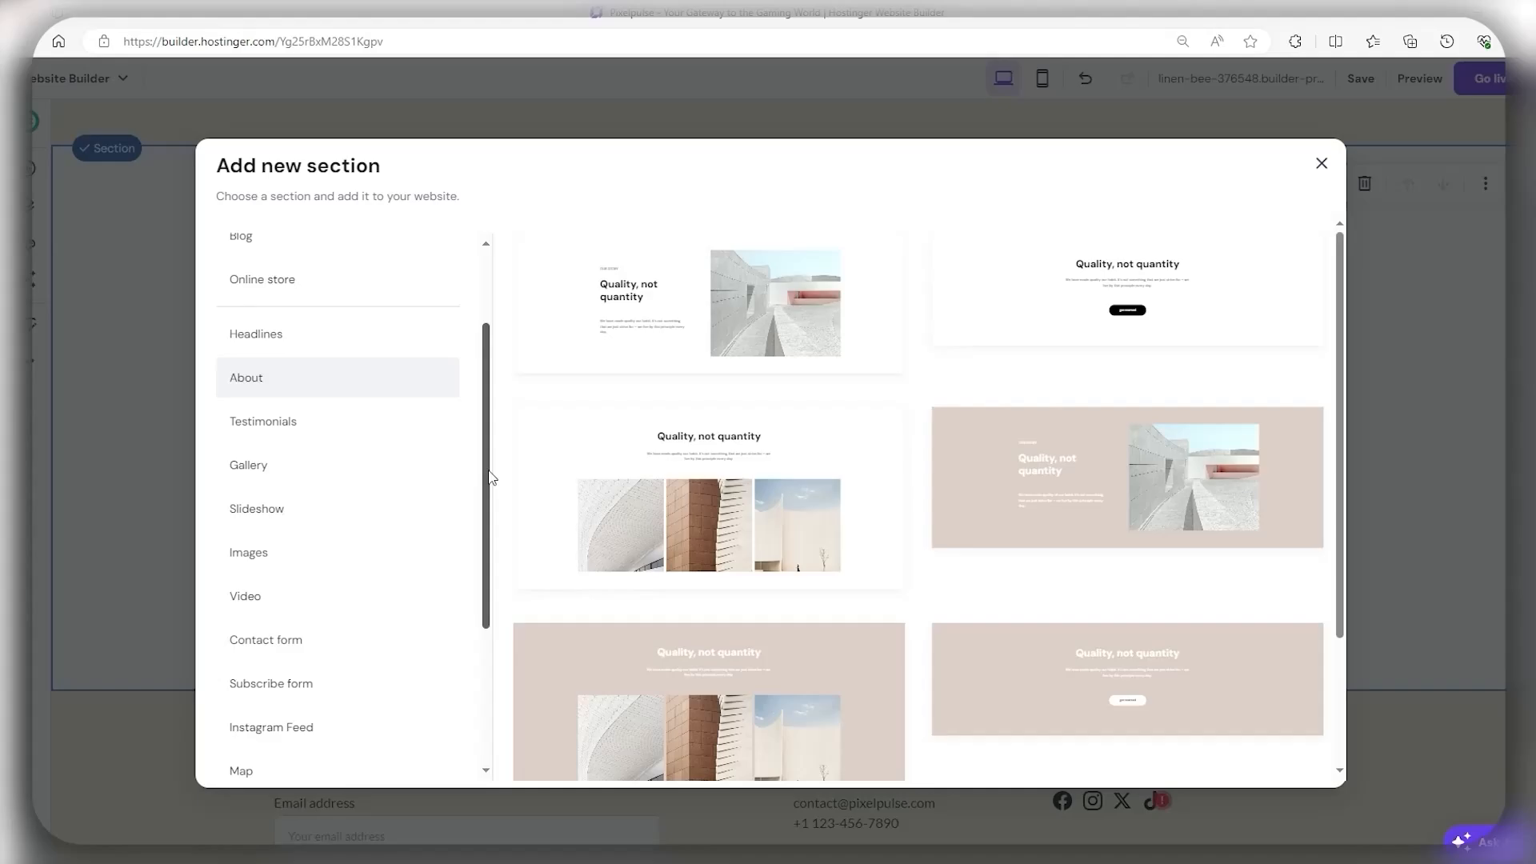
pyautogui.click(265, 573)
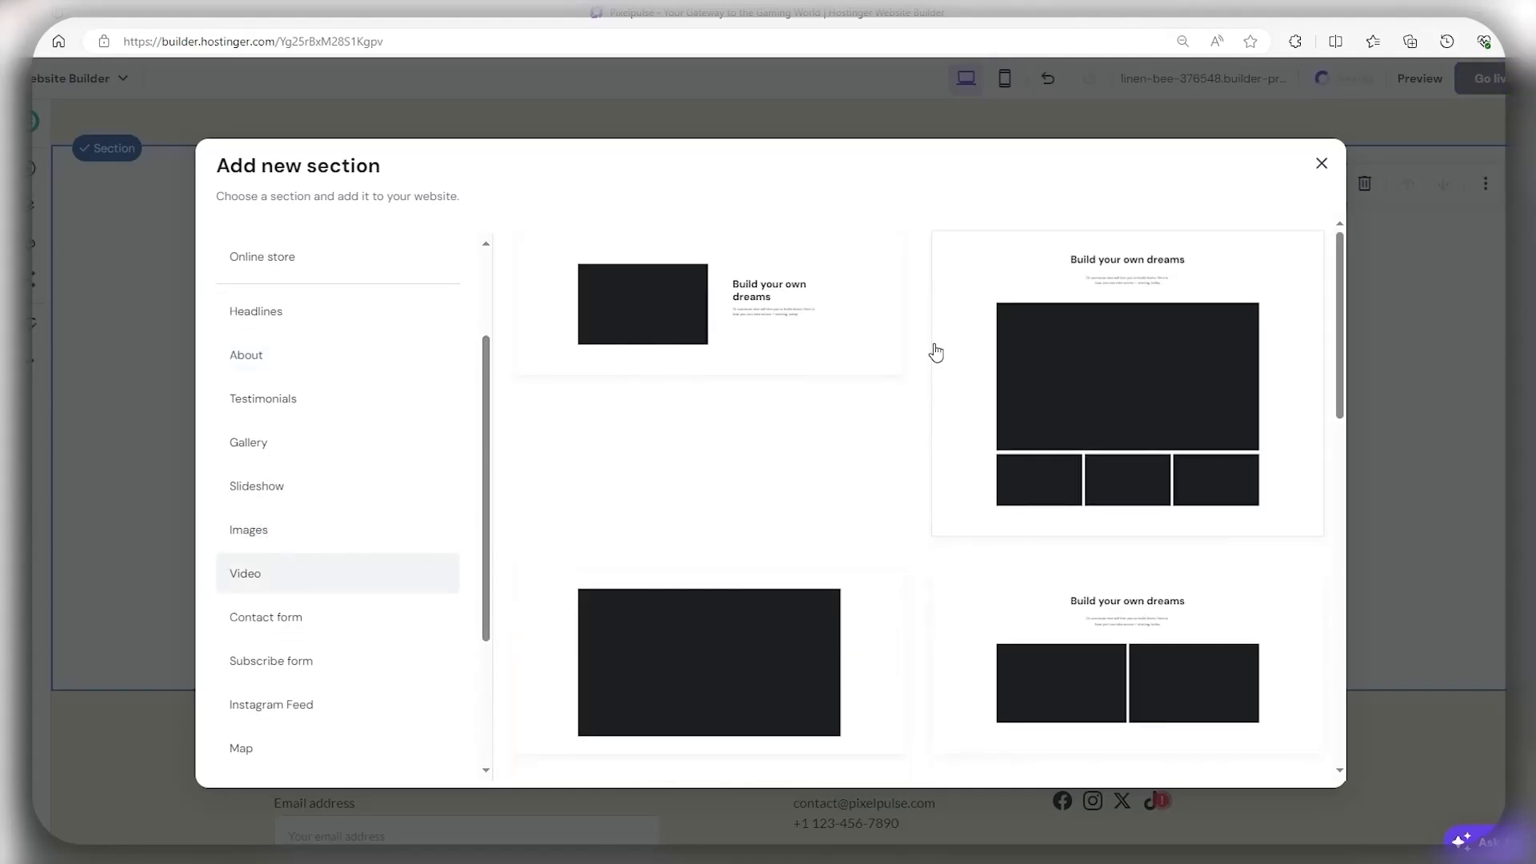
pyautogui.click(671, 288)
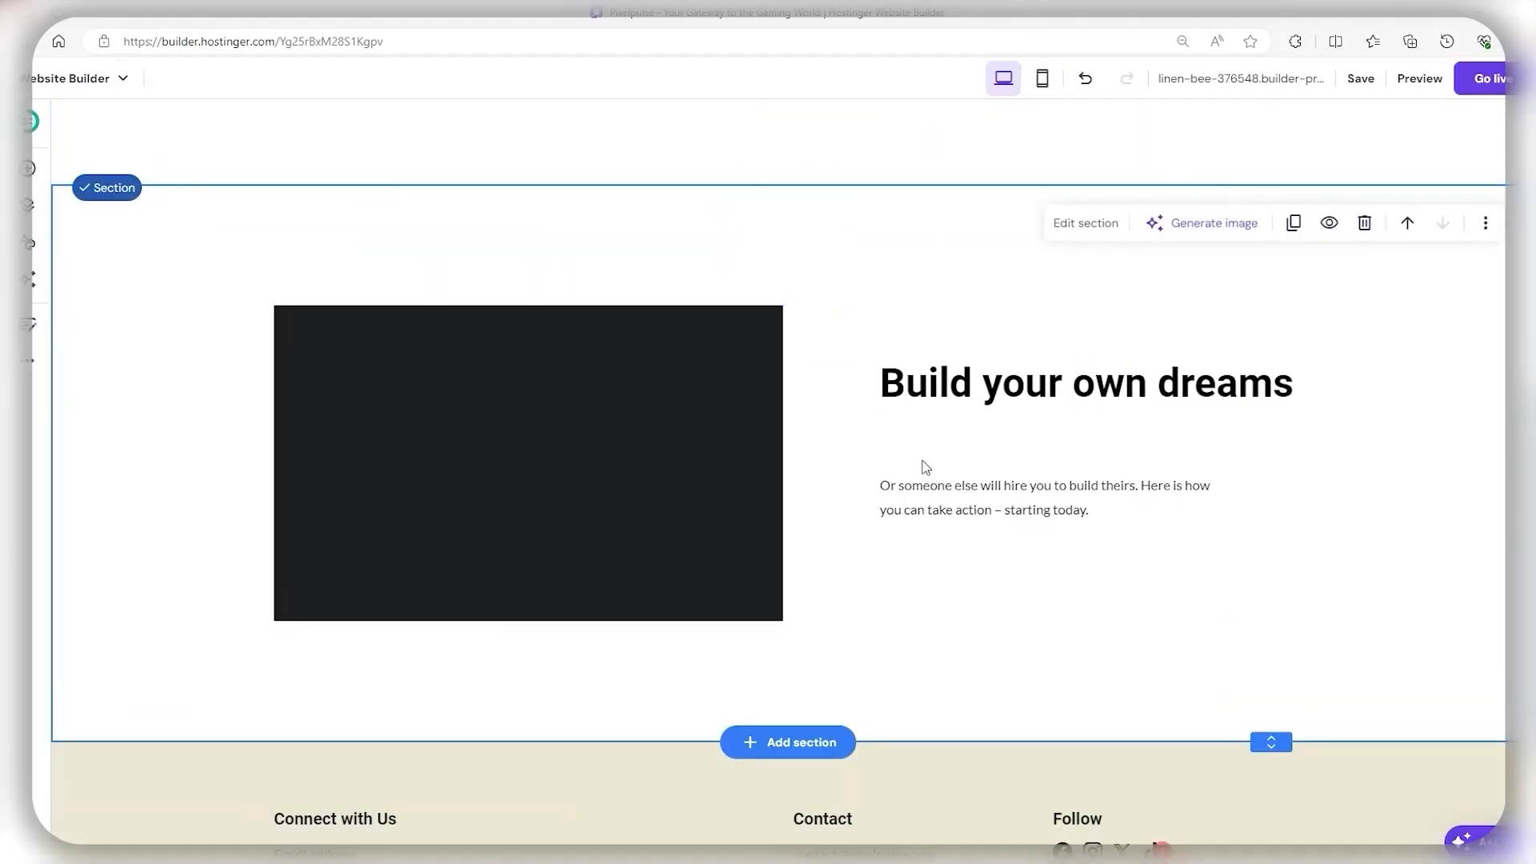
pyautogui.scroll(2, 1012, 415)
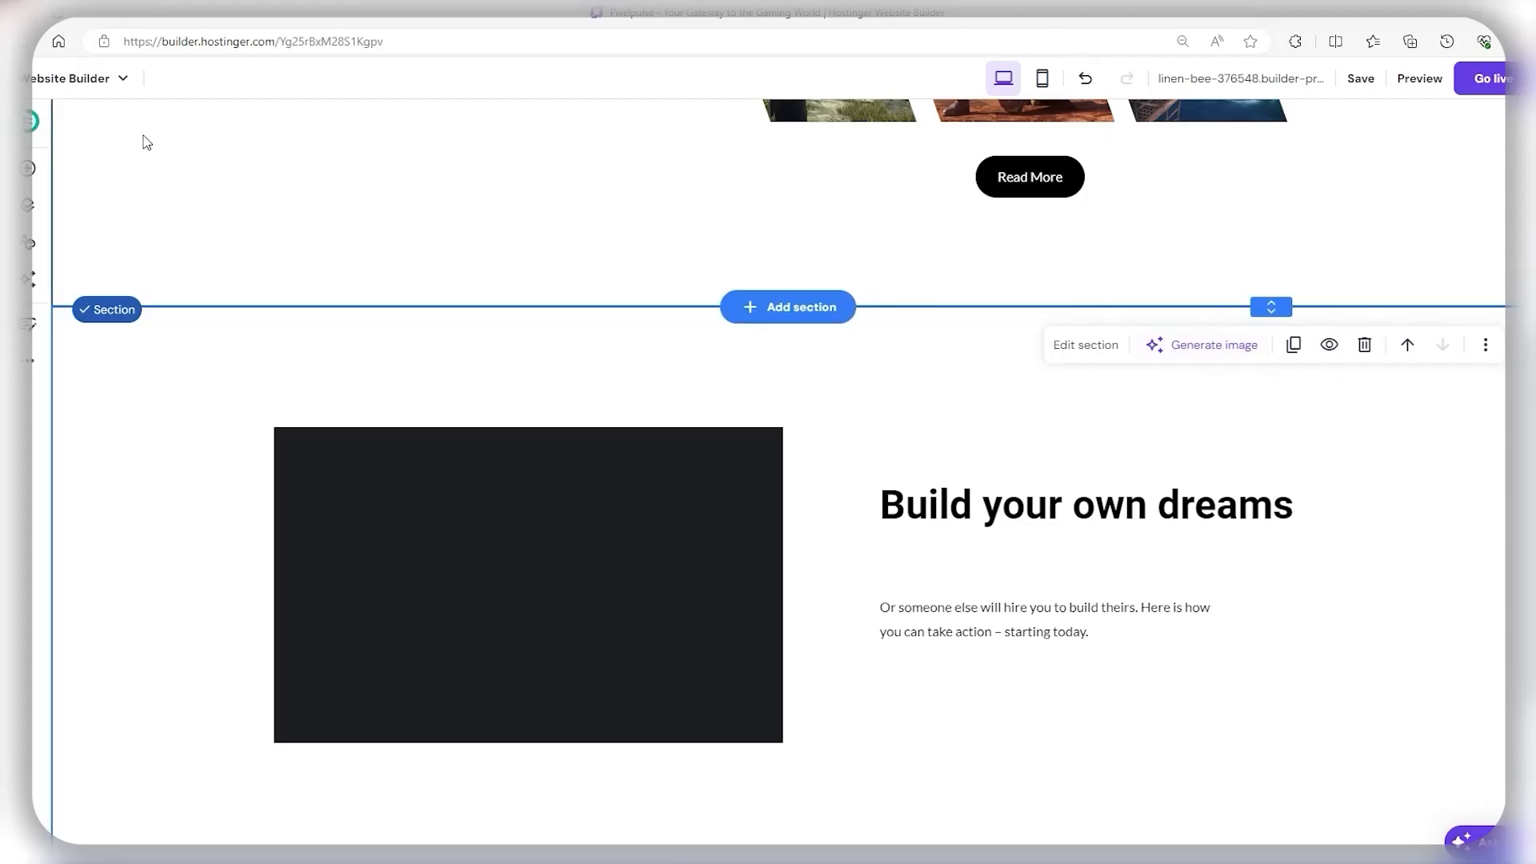
pyautogui.click(28, 168)
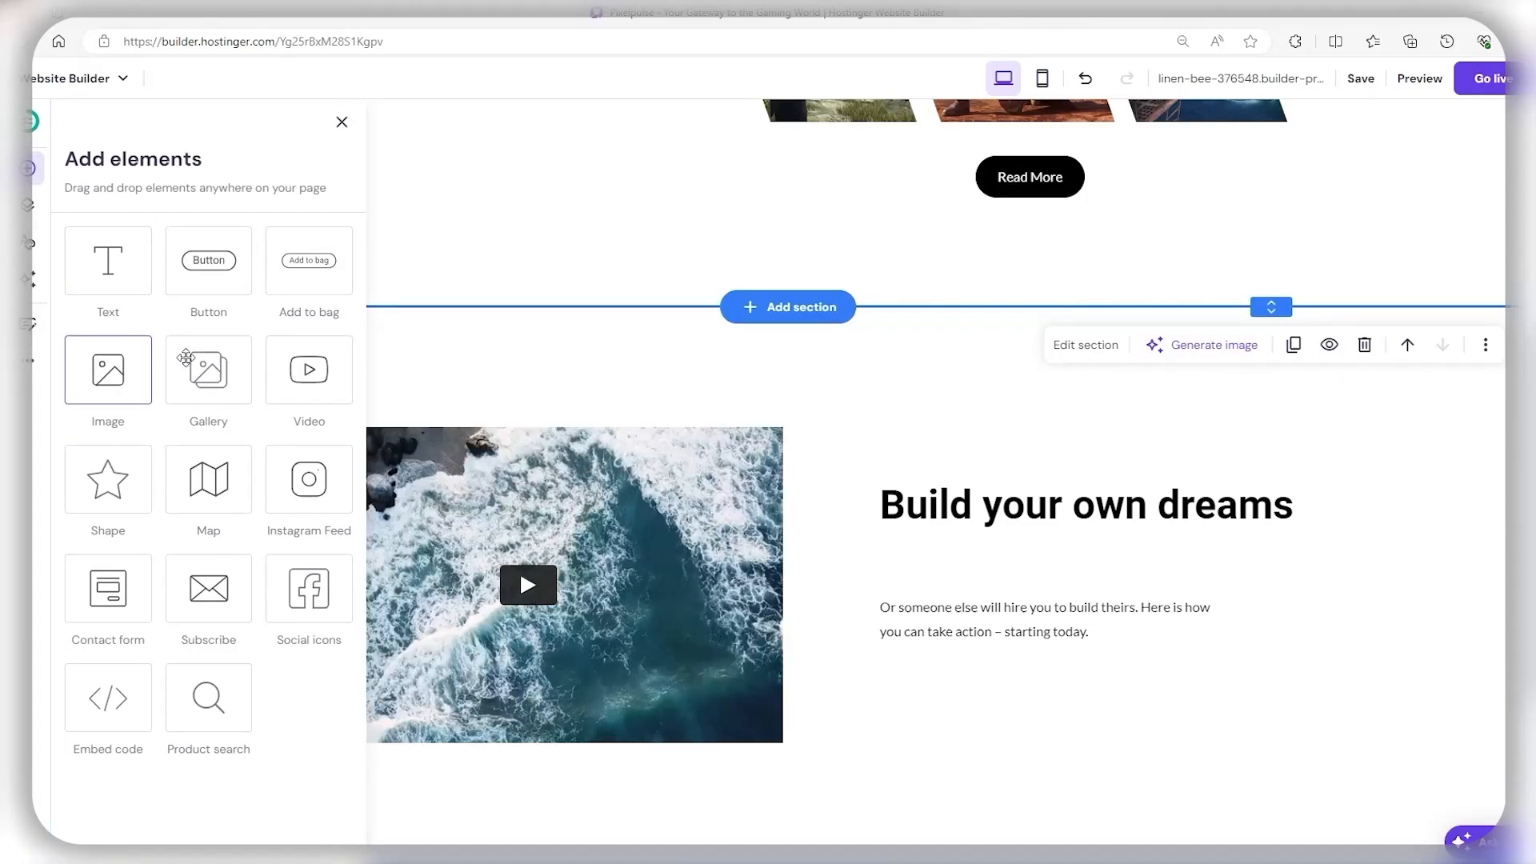
pyautogui.click(1434, 448)
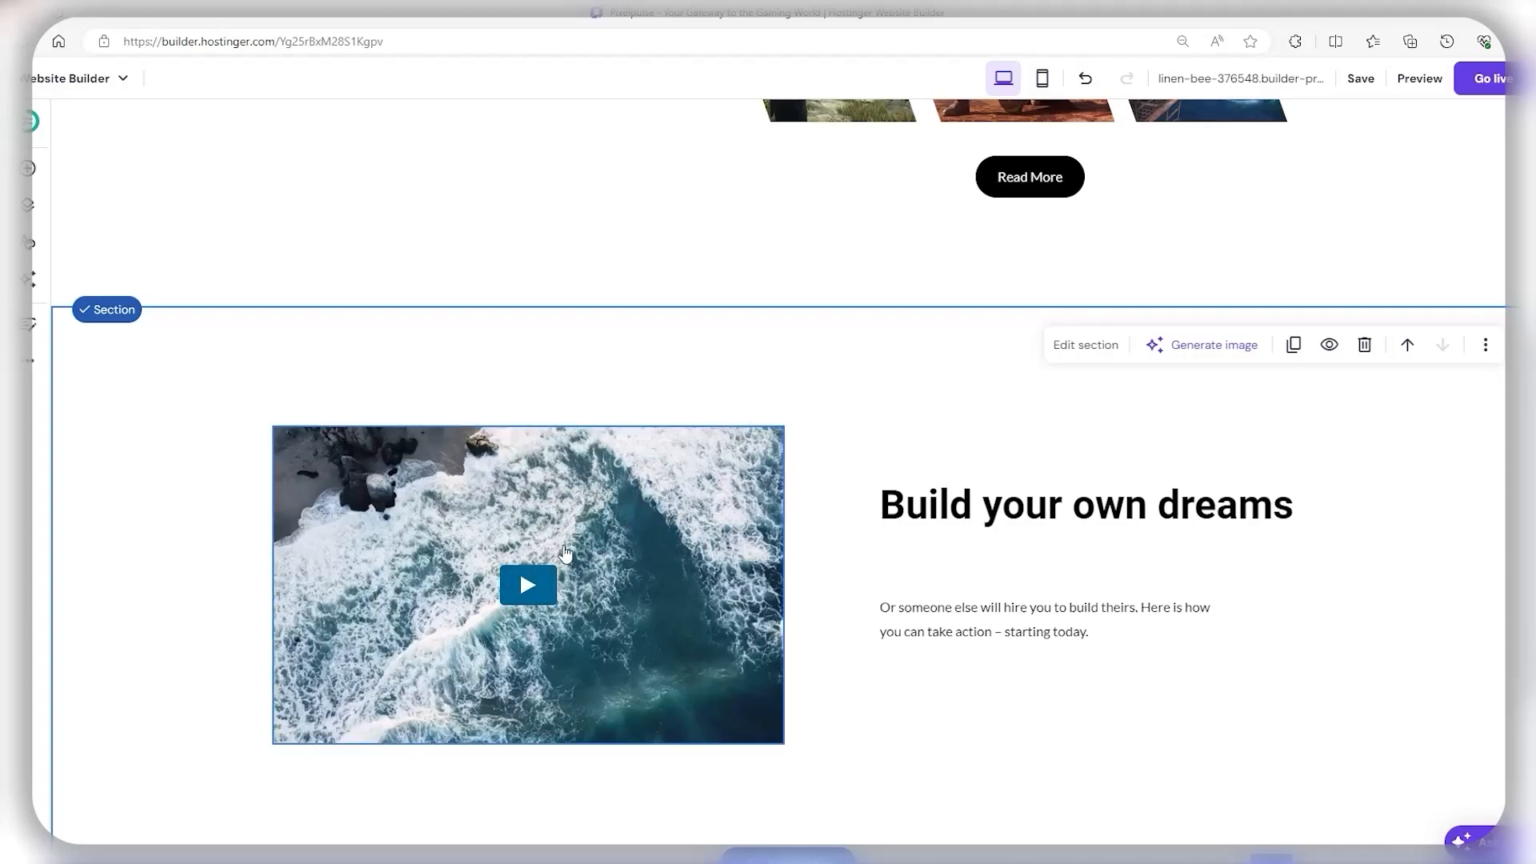
# Step: Replace the placeholder video's link with the copied Helldivers 2 review video link and close its settings
pyautogui.click(566, 553)
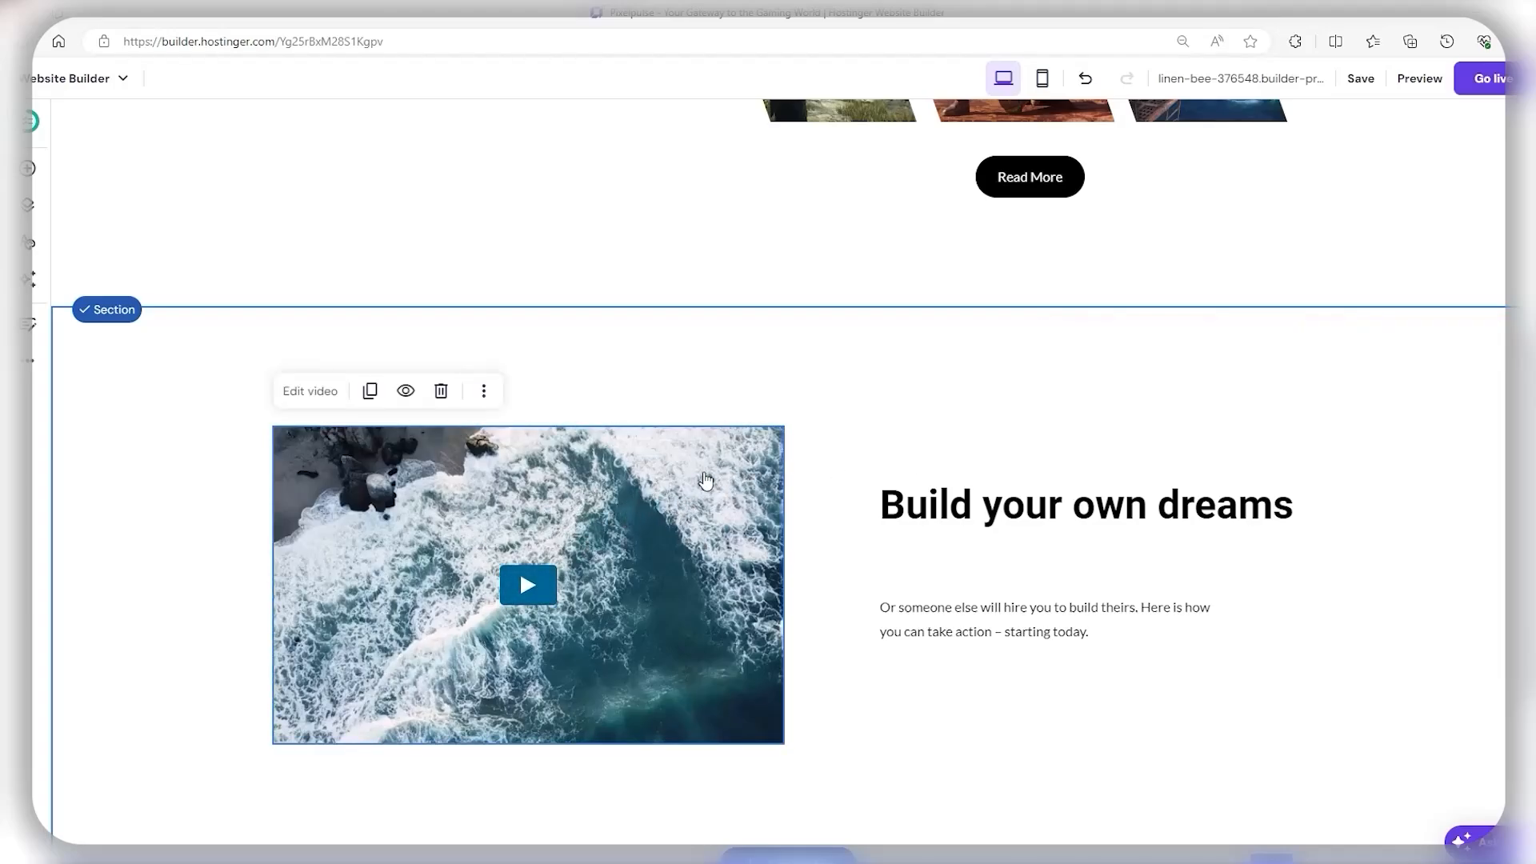
pyautogui.click(310, 400)
pyautogui.tripleClick(1025, 376)
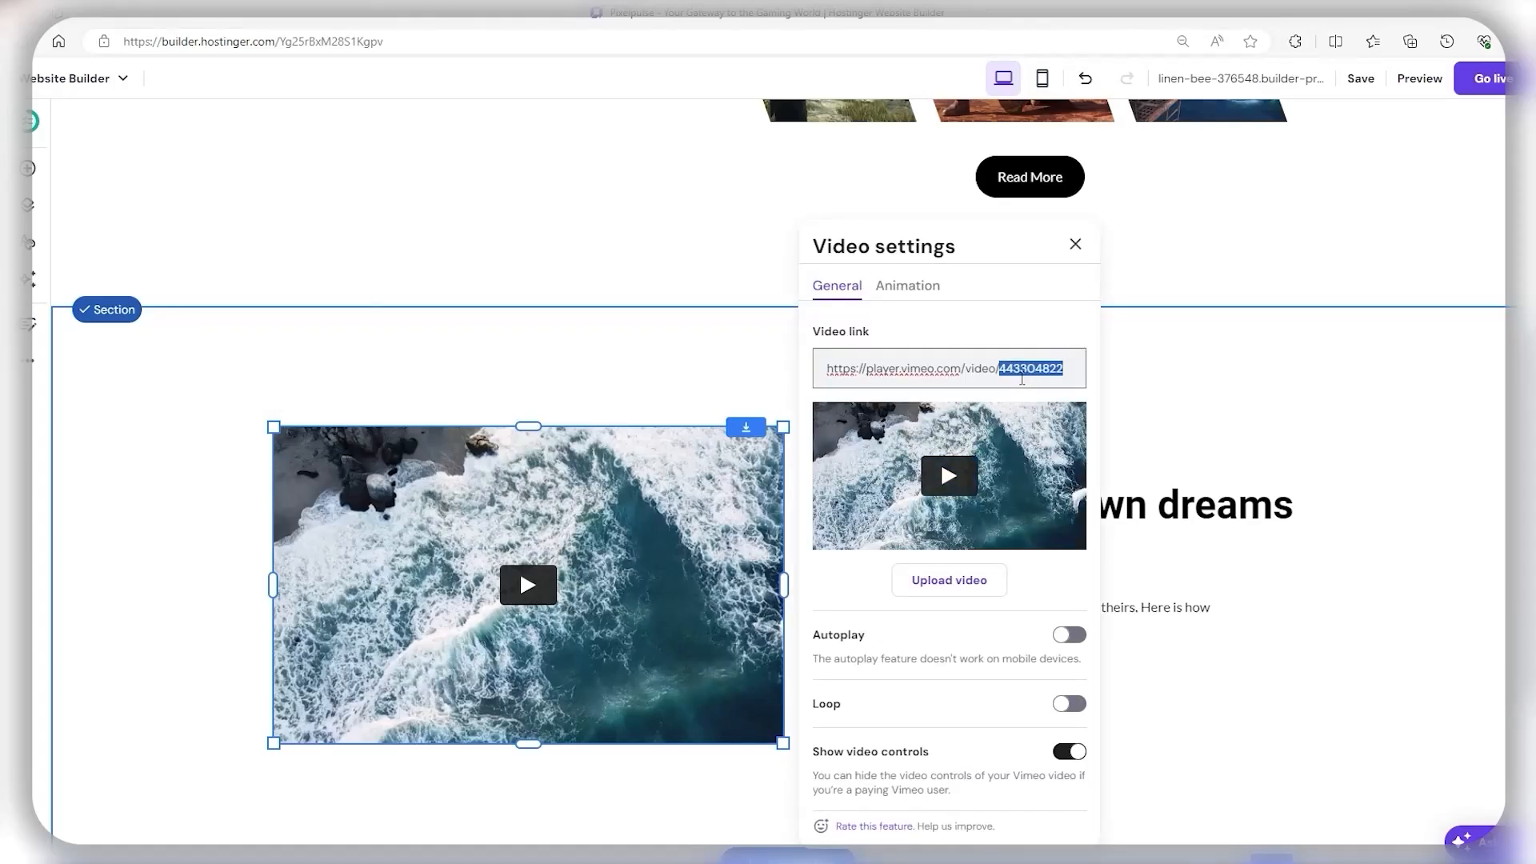
pyautogui.hotkey('ctrl', 'v')
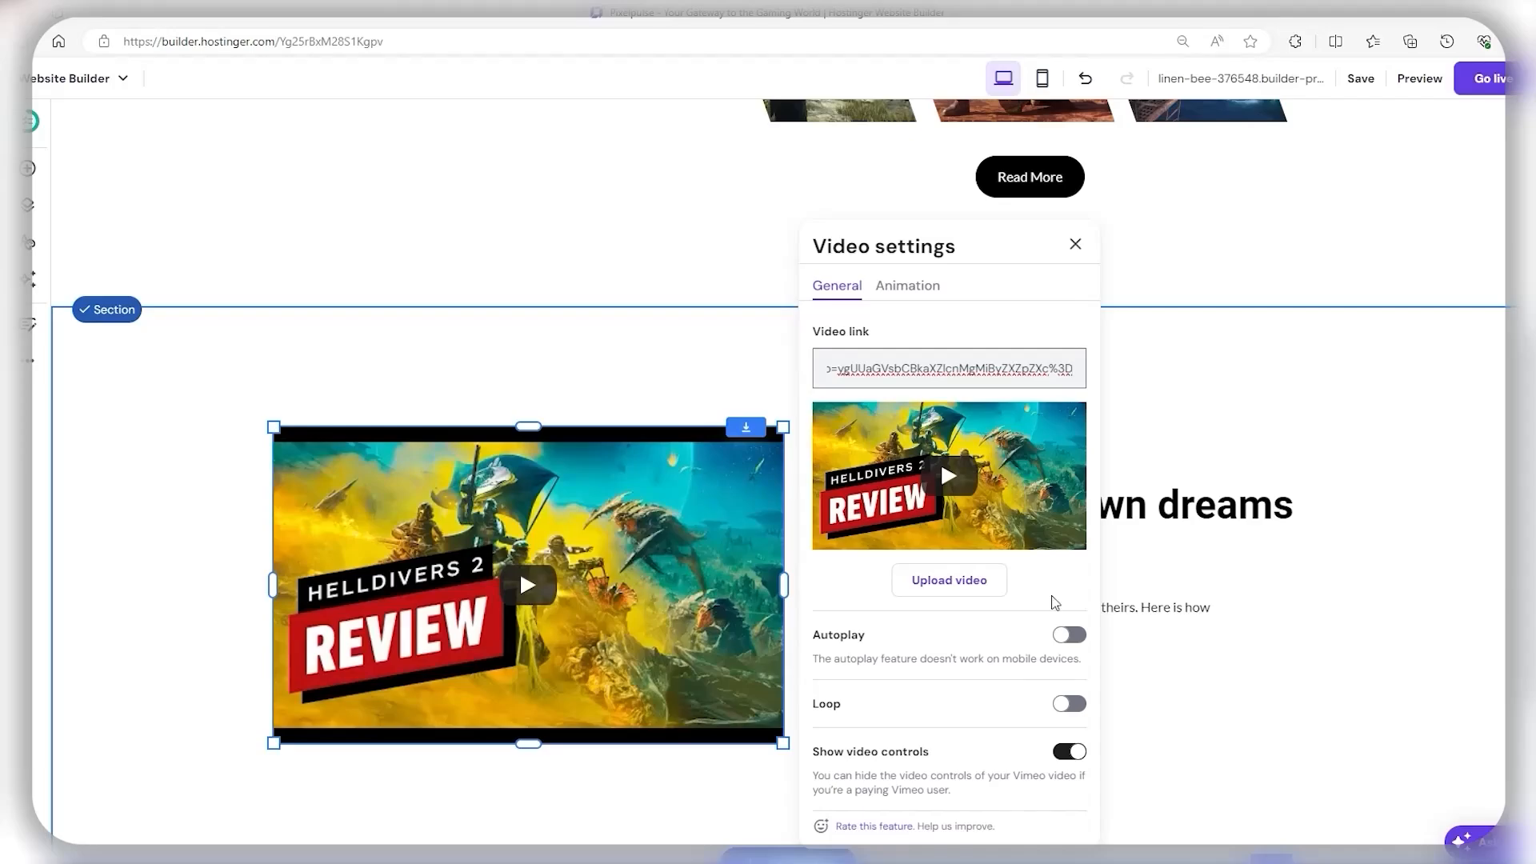
pyautogui.click(1076, 245)
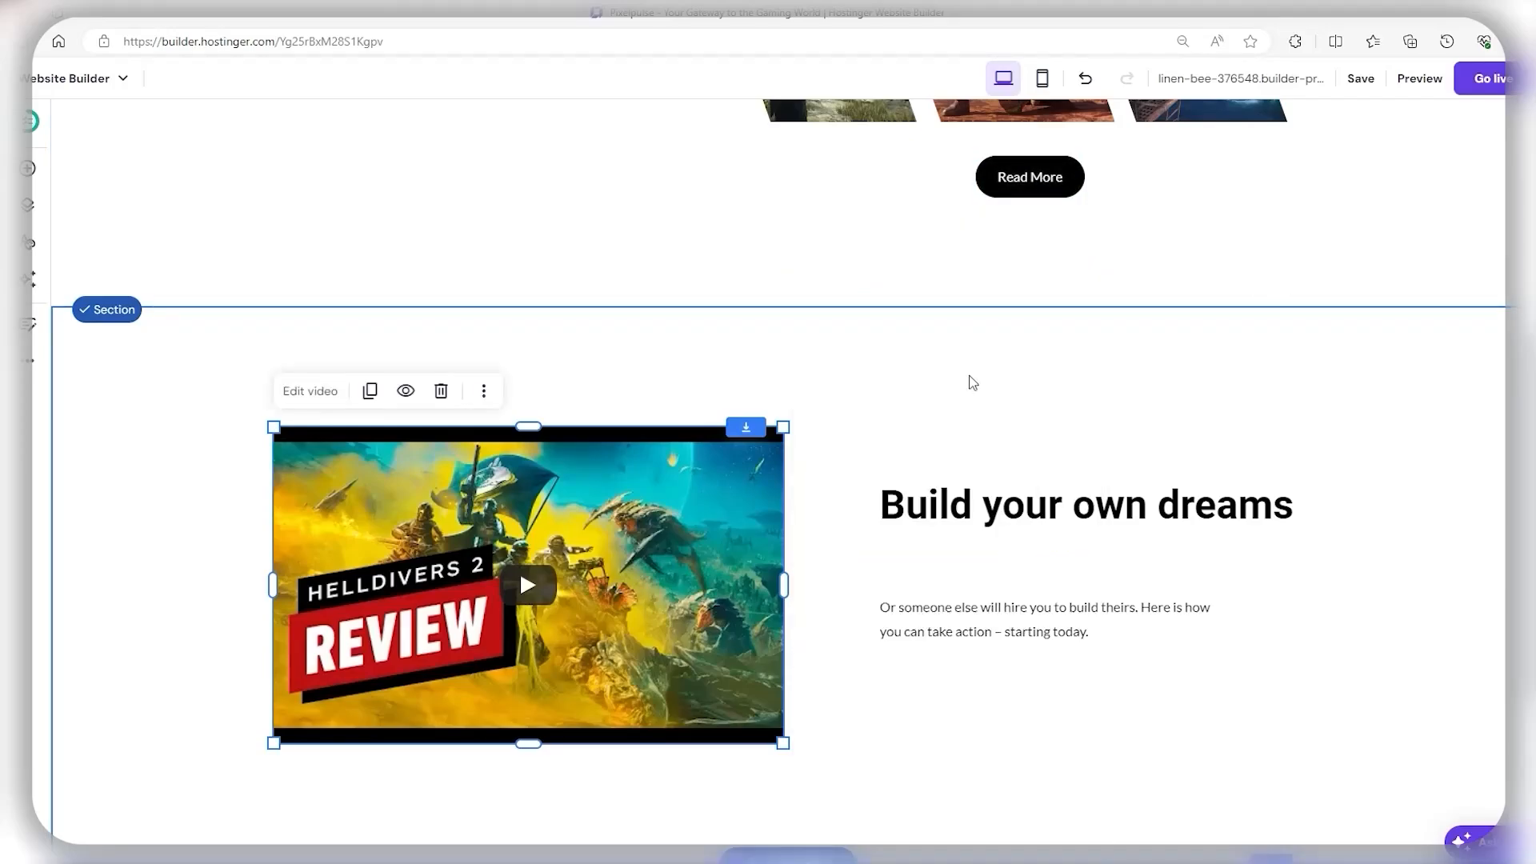
# Step: Change the heading beside the video to "Check Out Our Helldivers 2 Review" and set its font size to 32
pyautogui.scroll(-1, 967, 384)
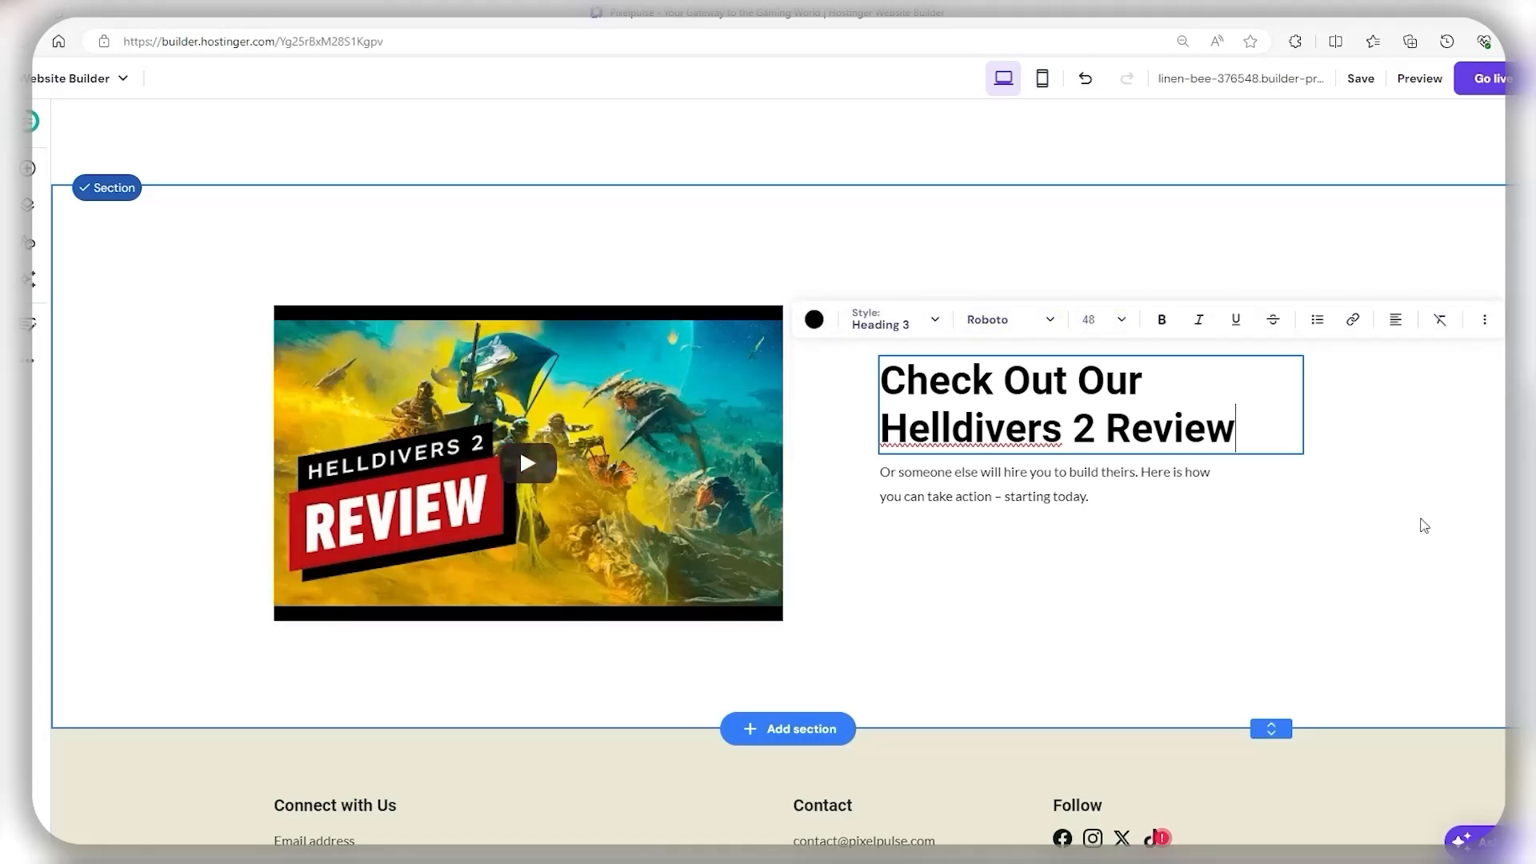
pyautogui.click(1406, 483)
pyautogui.doubleClick(1094, 435)
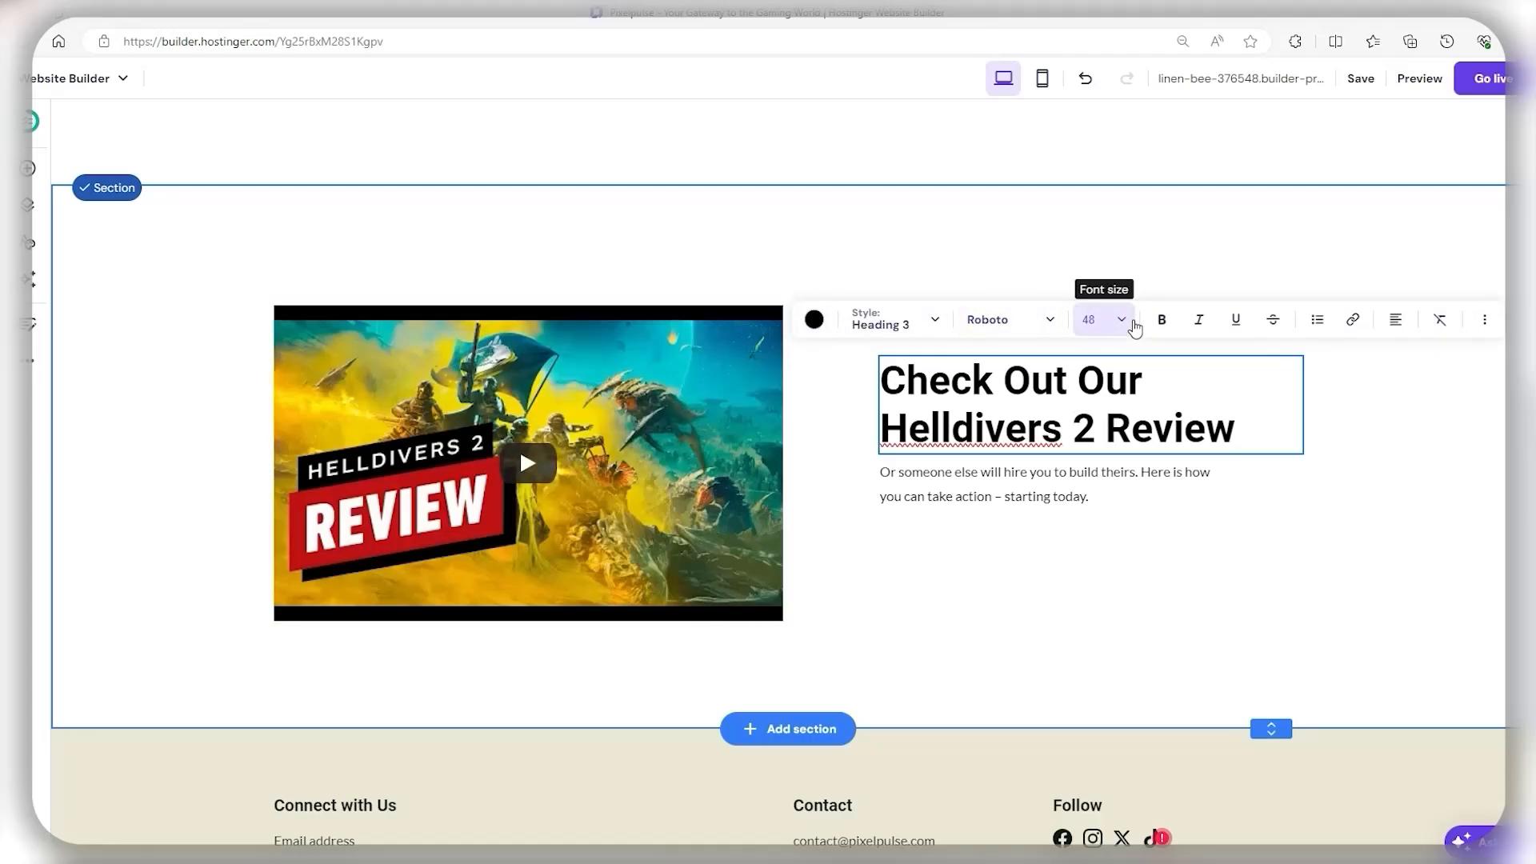
pyautogui.click(1122, 319)
pyautogui.click(1088, 449)
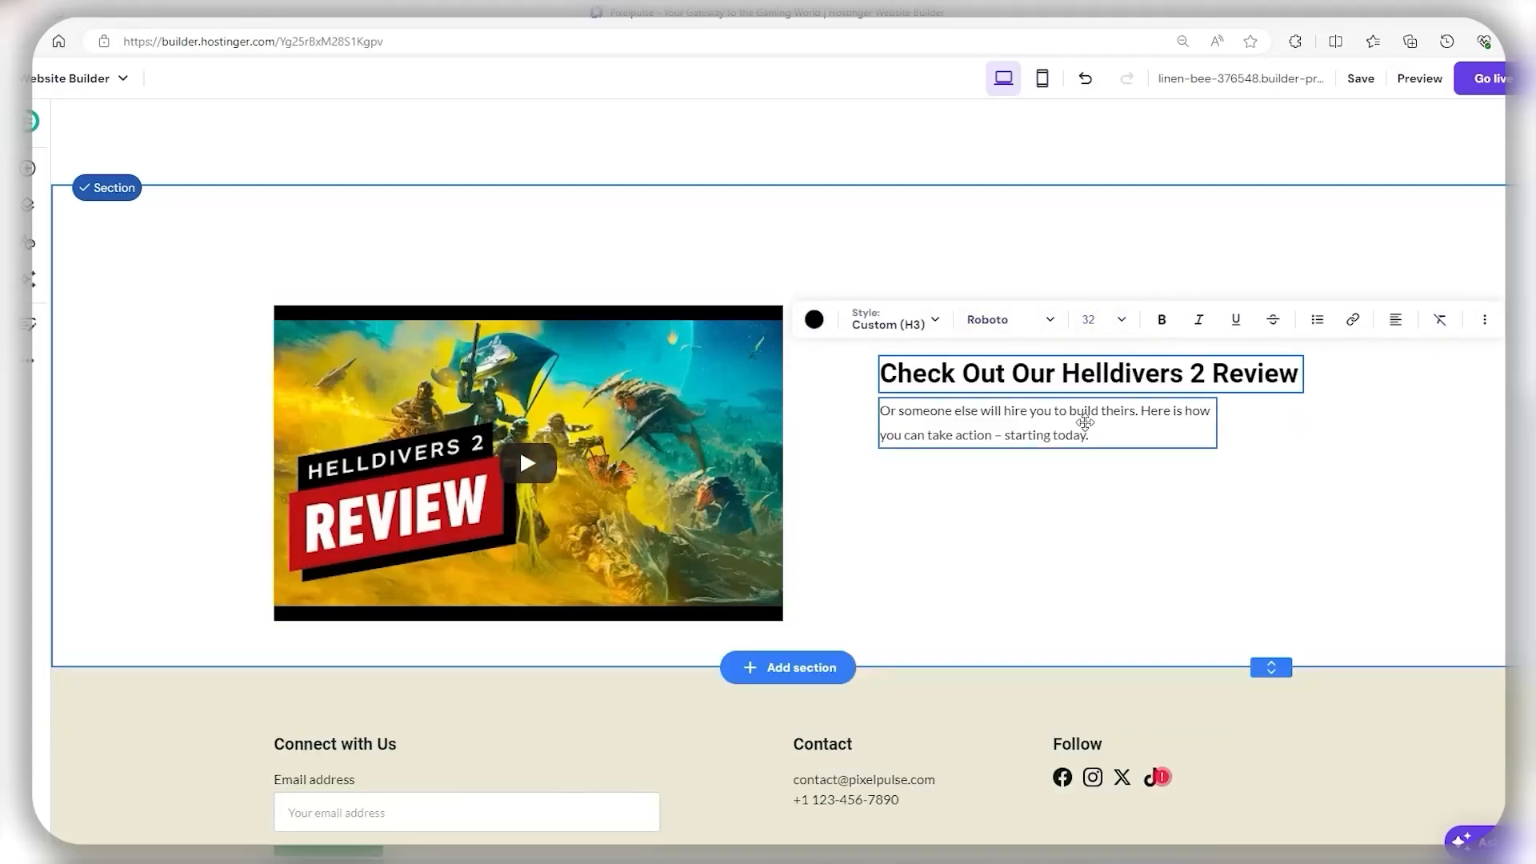
# Step: Nudge the paragraph lower and generate AI text from a prompt for a short Helldivers 2 description covering excitement, pop culture and its worthwhile live service format
pyautogui.click(1085, 432)
pyautogui.moveTo(1087, 444); pyautogui.dragTo(1089, 442)
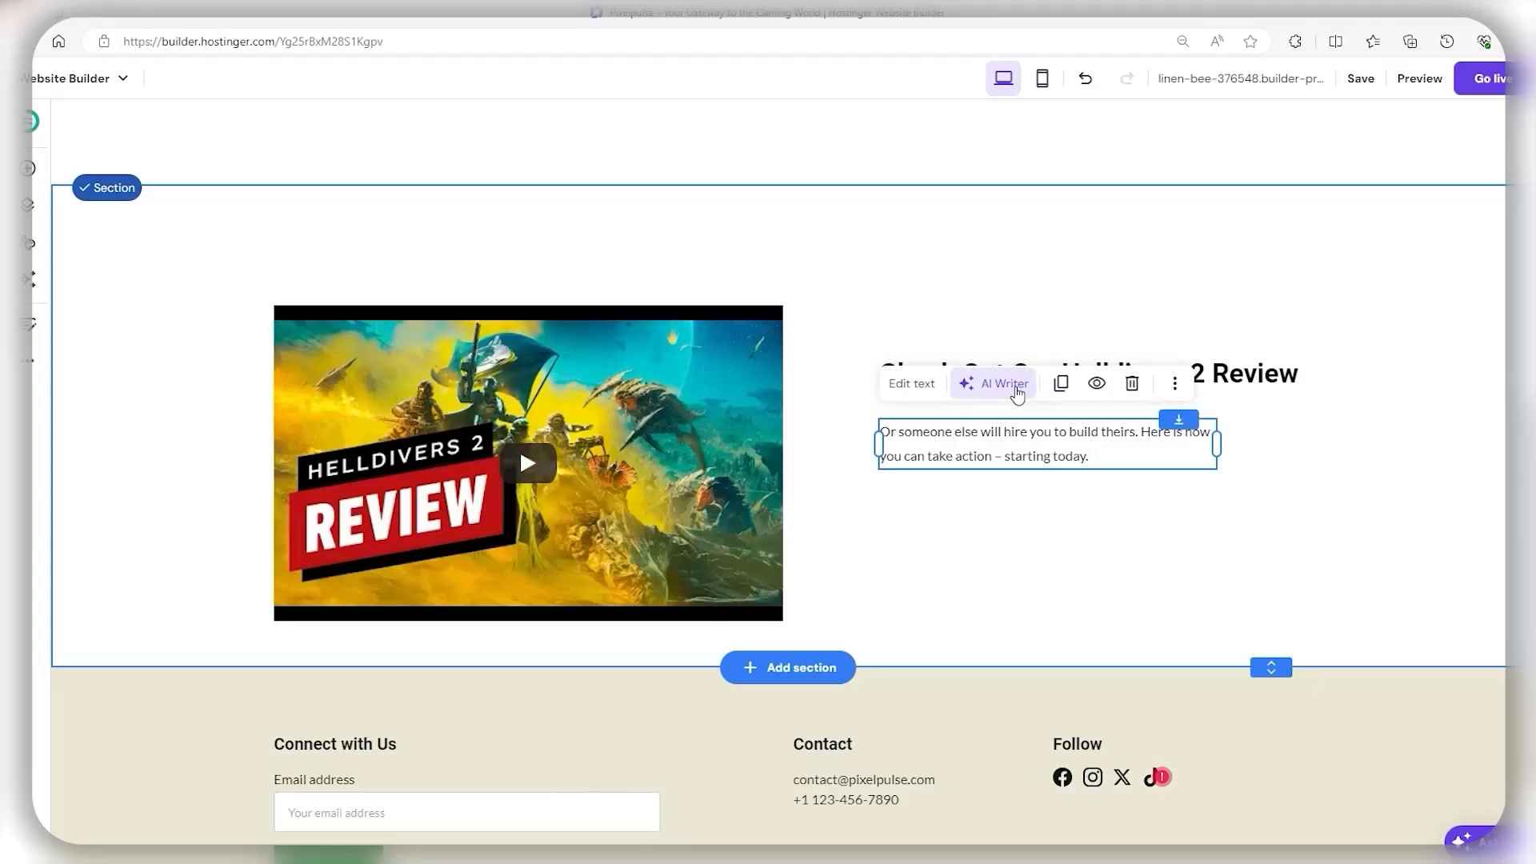
pyautogui.click(1015, 389)
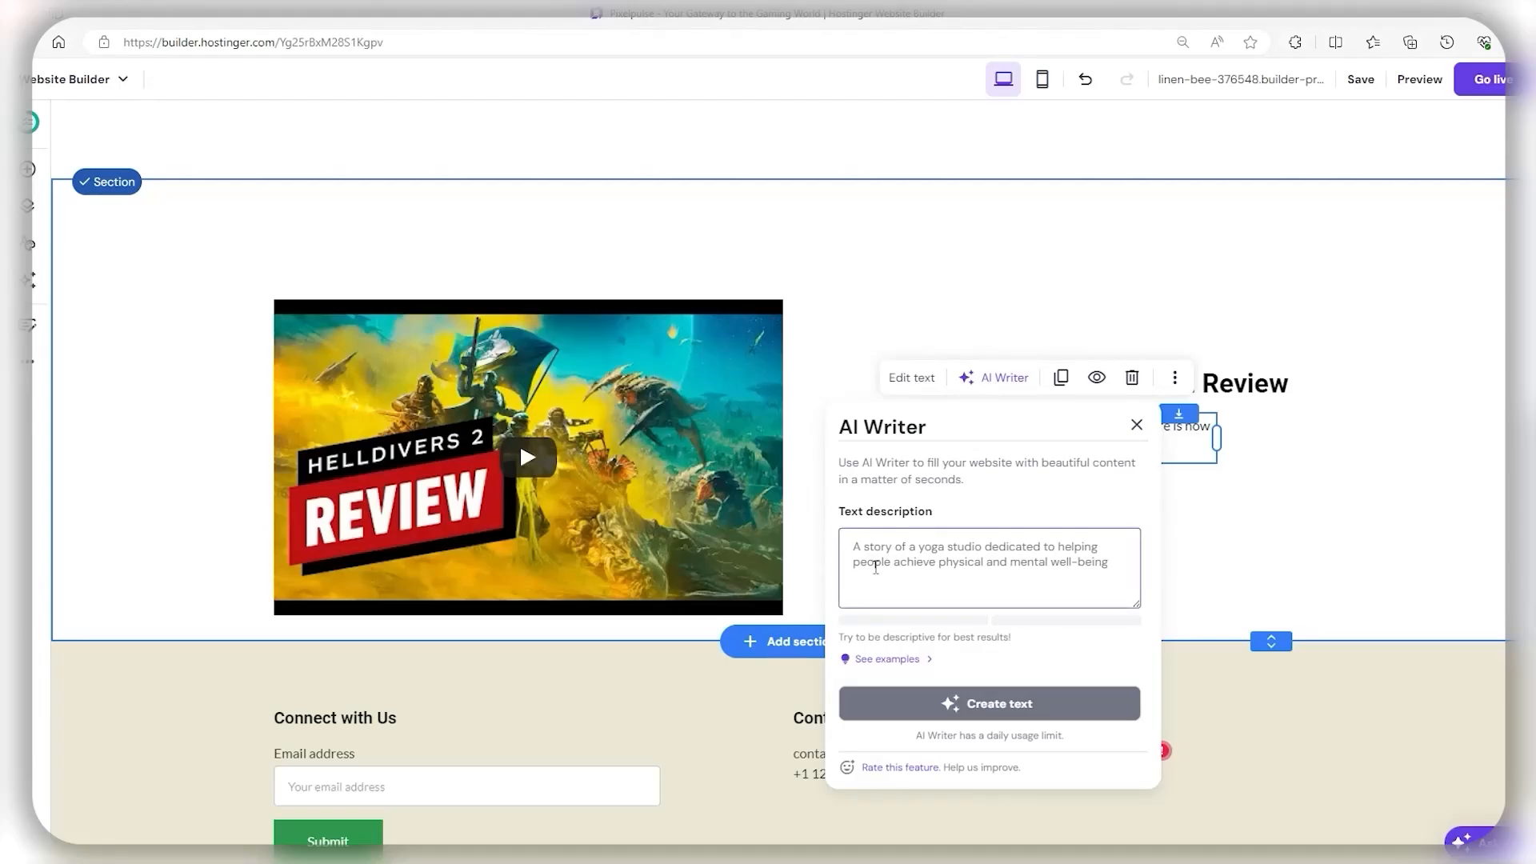
pyautogui.write("This is a review for the game helldivers 2. I want a short description highlighting how exciting the game is and how it blends a lot of pop culture into it, but doesn't feel like a rip off. Mention it's a live service game that does the format right and makes it worth your time.")
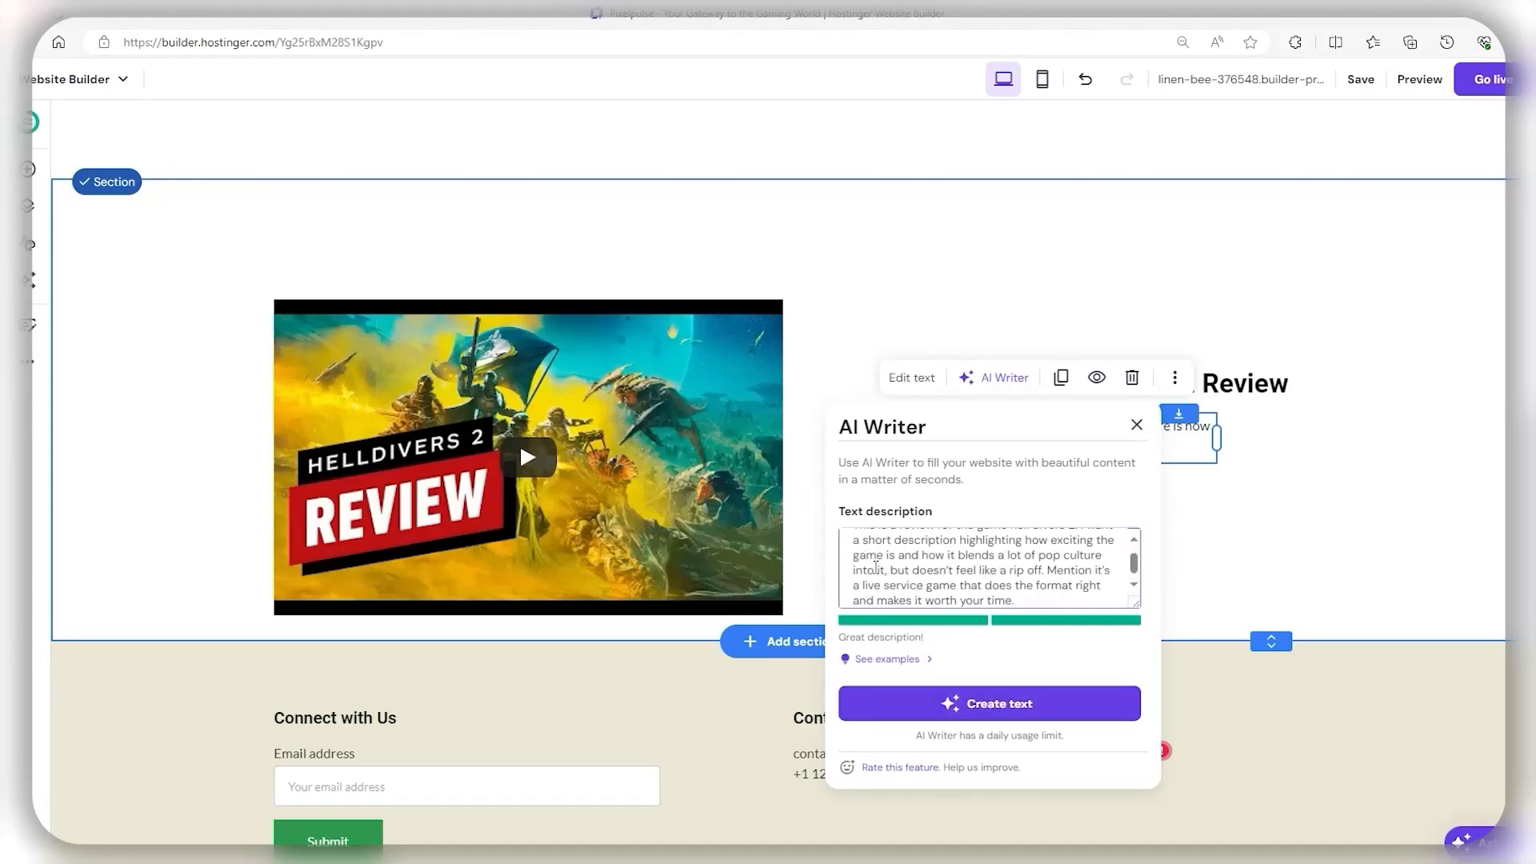
pyautogui.scroll(2, 876, 568)
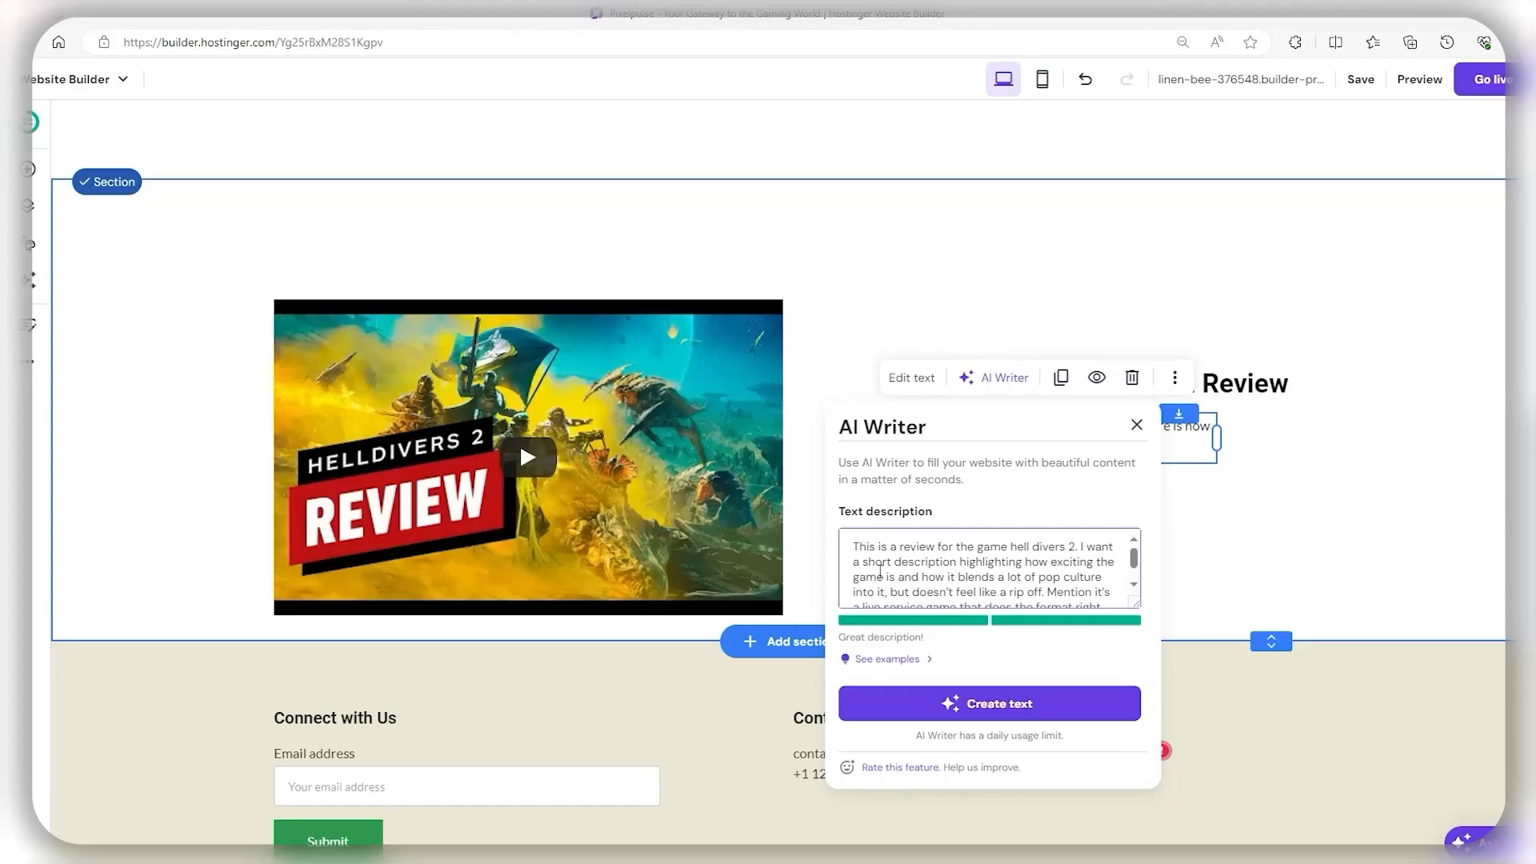
pyautogui.scroll(-2, 880, 573)
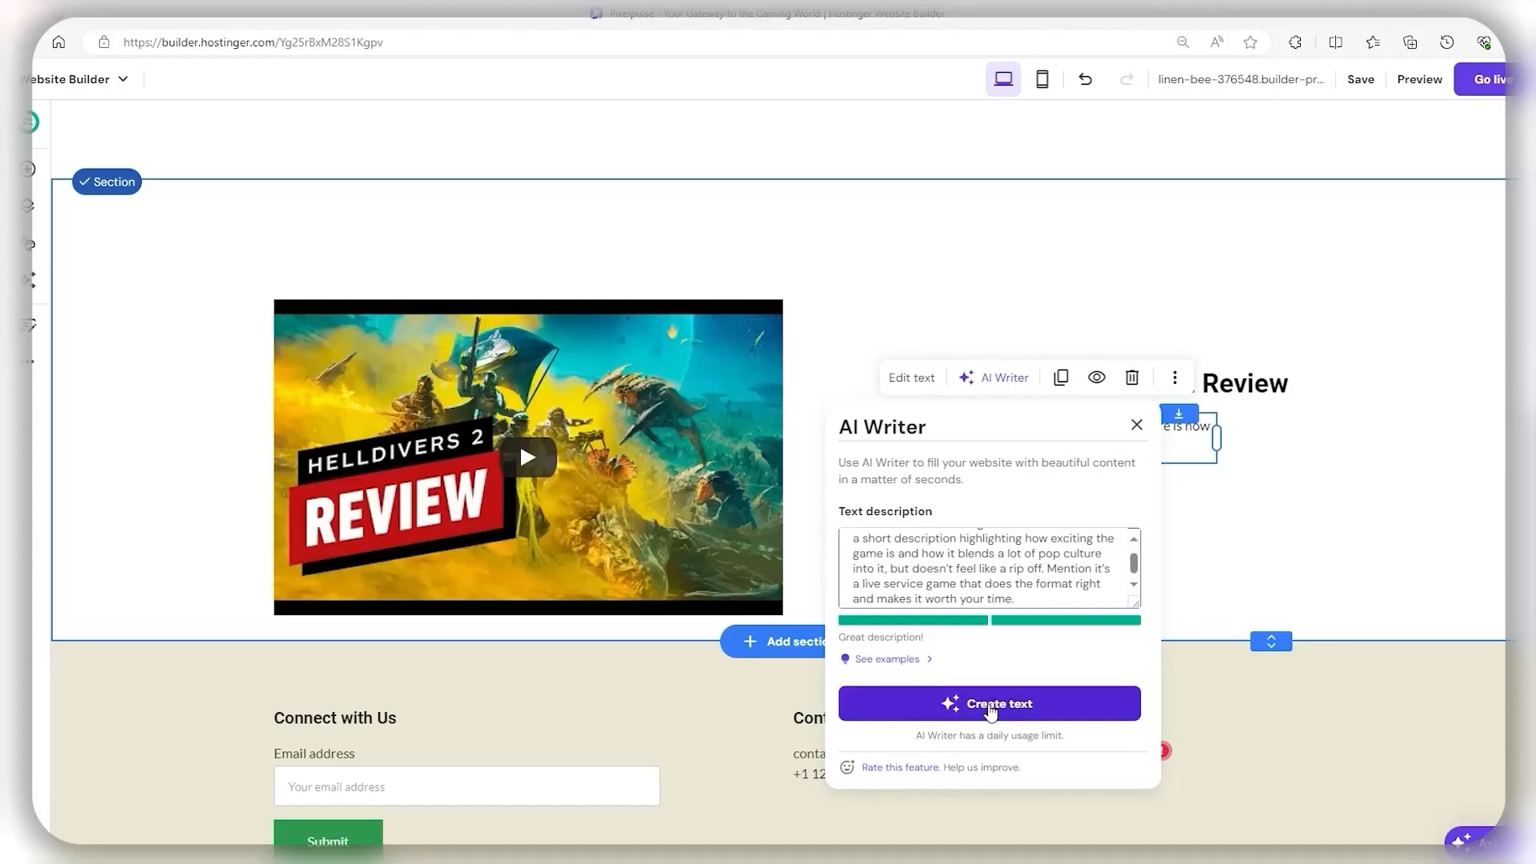
pyautogui.click(992, 708)
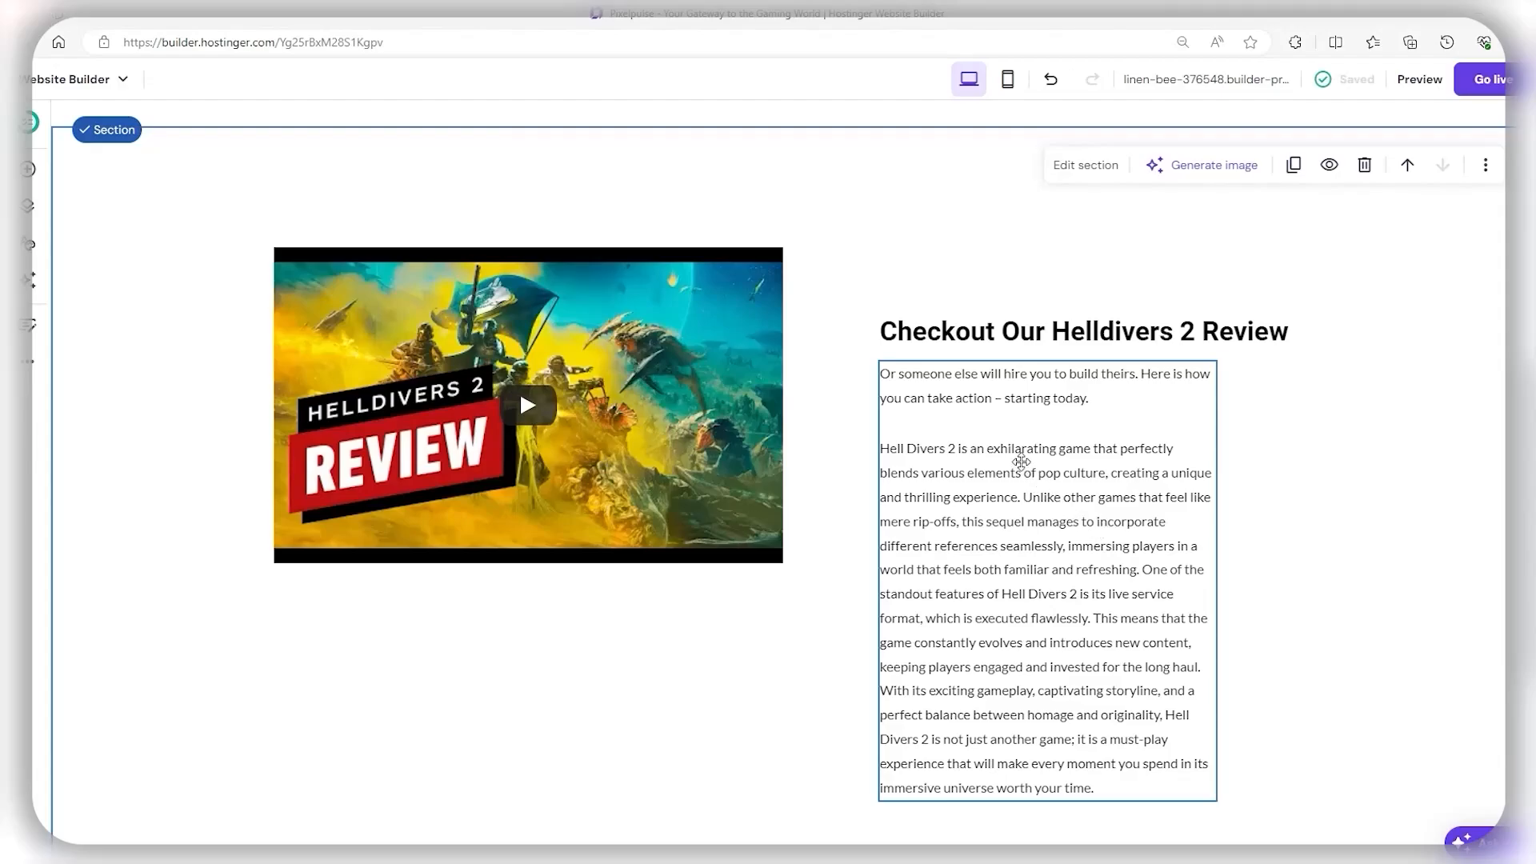
pyautogui.scroll(-2, 1421, 465)
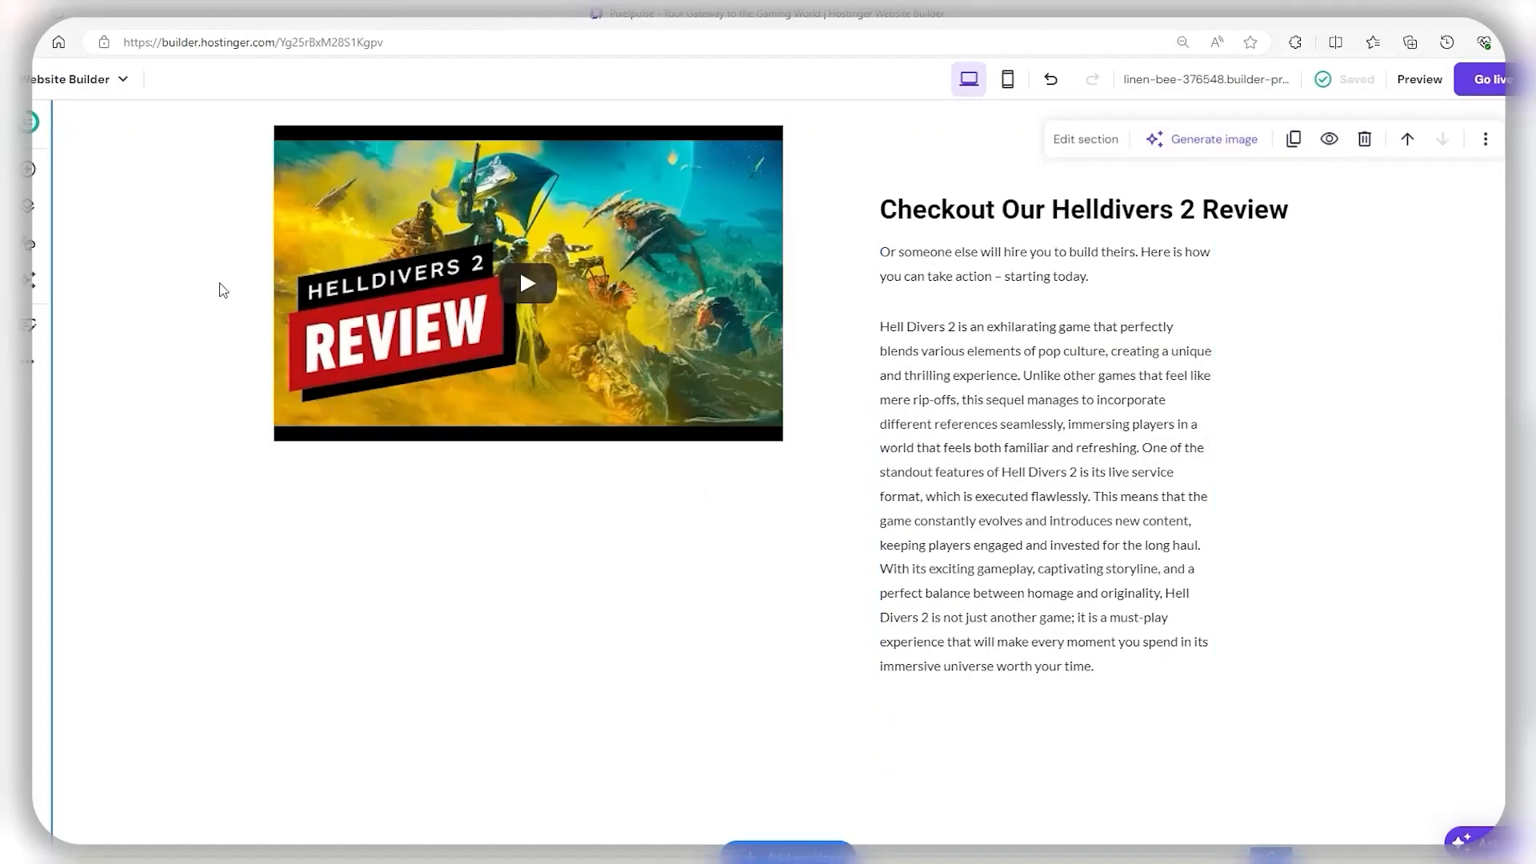
pyautogui.scroll(3, 219, 288)
pyautogui.scroll(-3, 1376, 457)
pyautogui.scroll(10, 1160, 467)
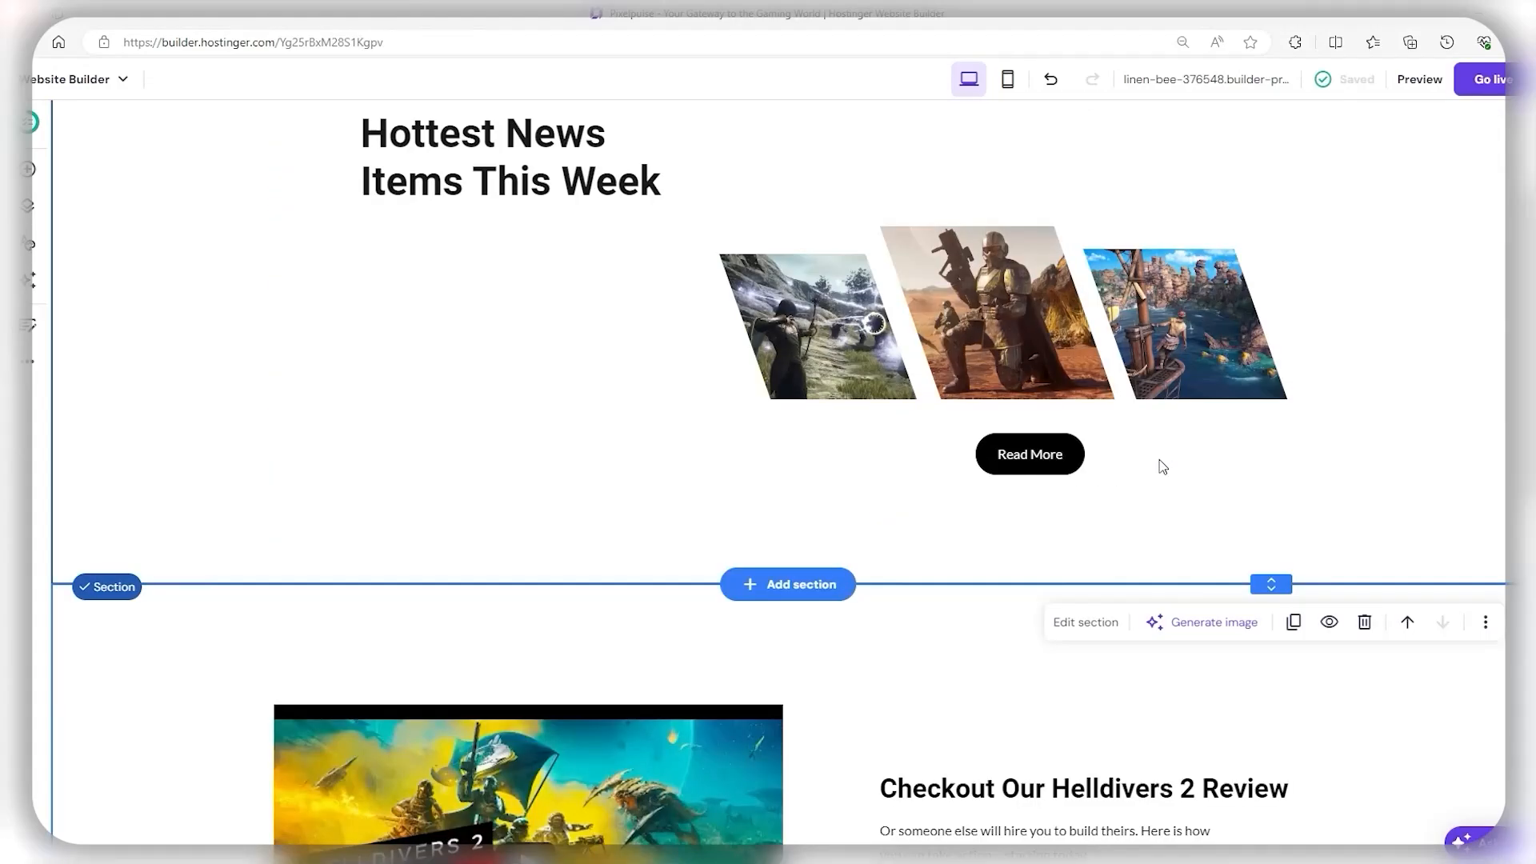
# Step: Add an image section with one large image beside two stacked smaller ones below the Helldivers 2 review section
pyautogui.scroll(-3, 1194, 467)
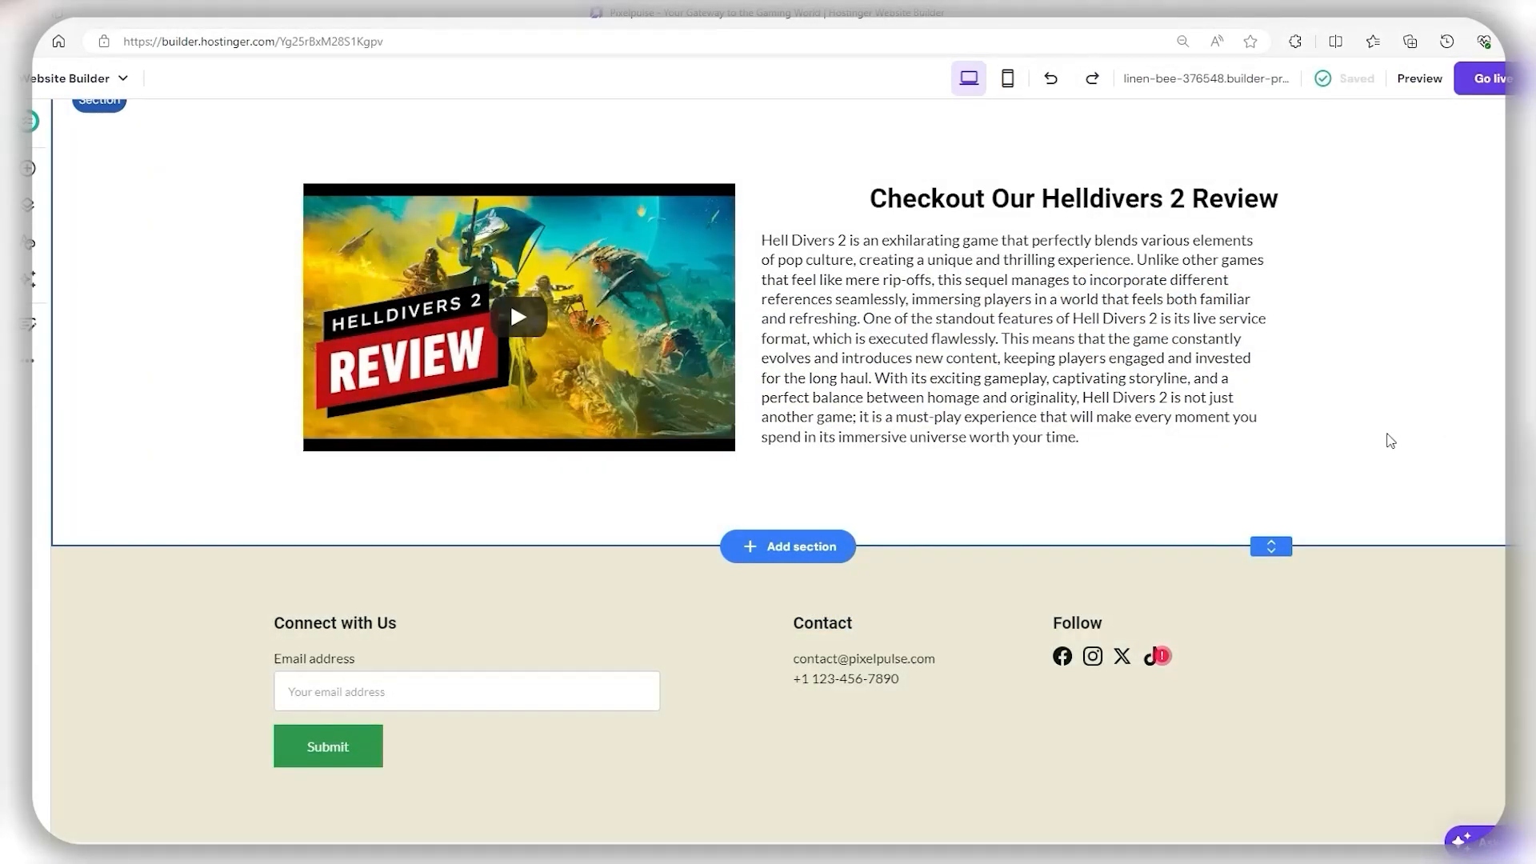
pyautogui.click(769, 547)
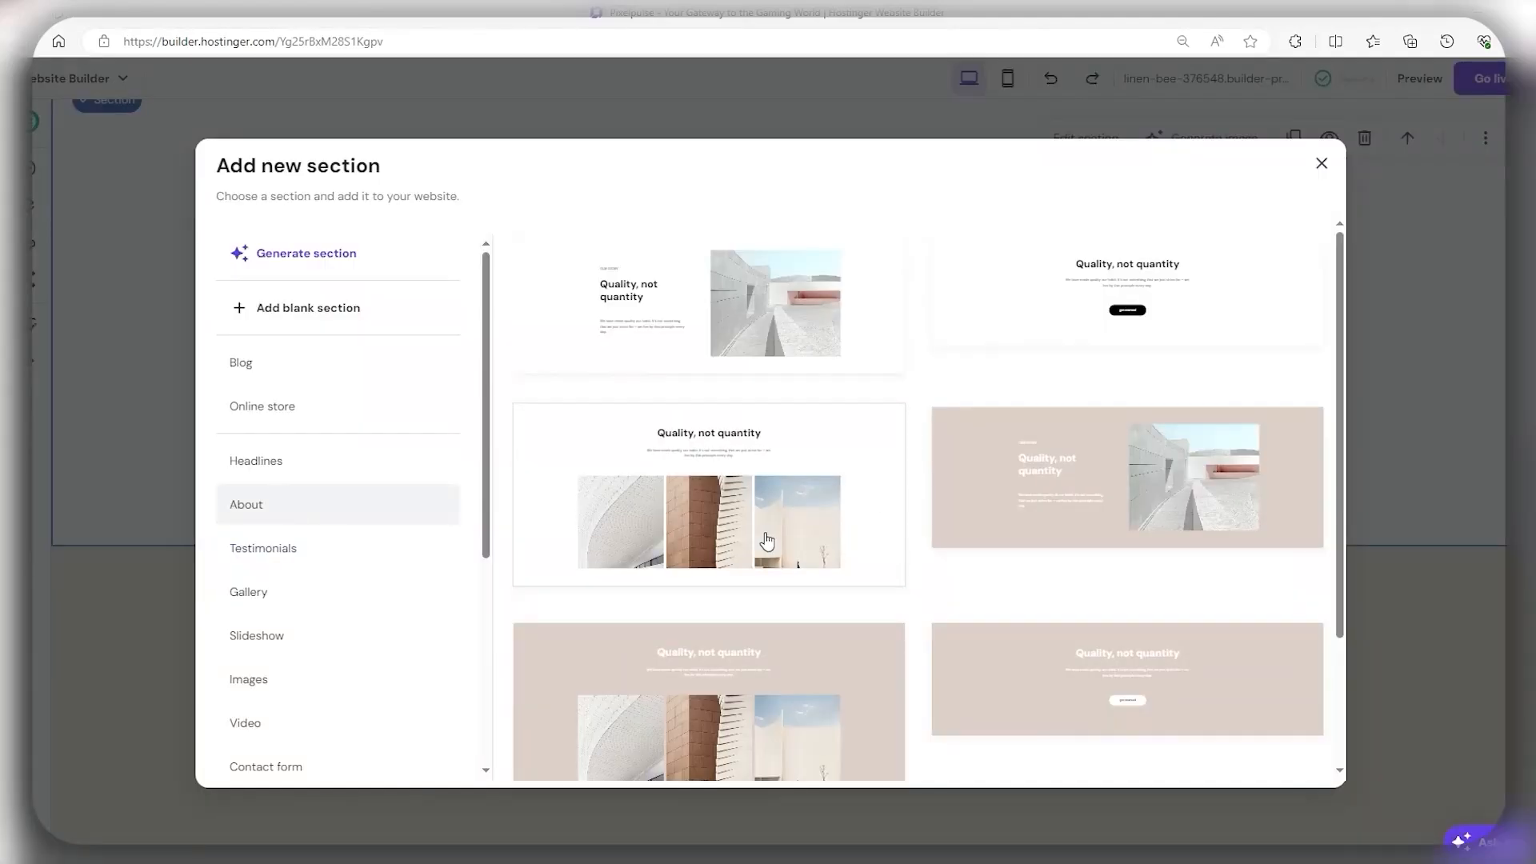
pyautogui.scroll(-1, 319, 525)
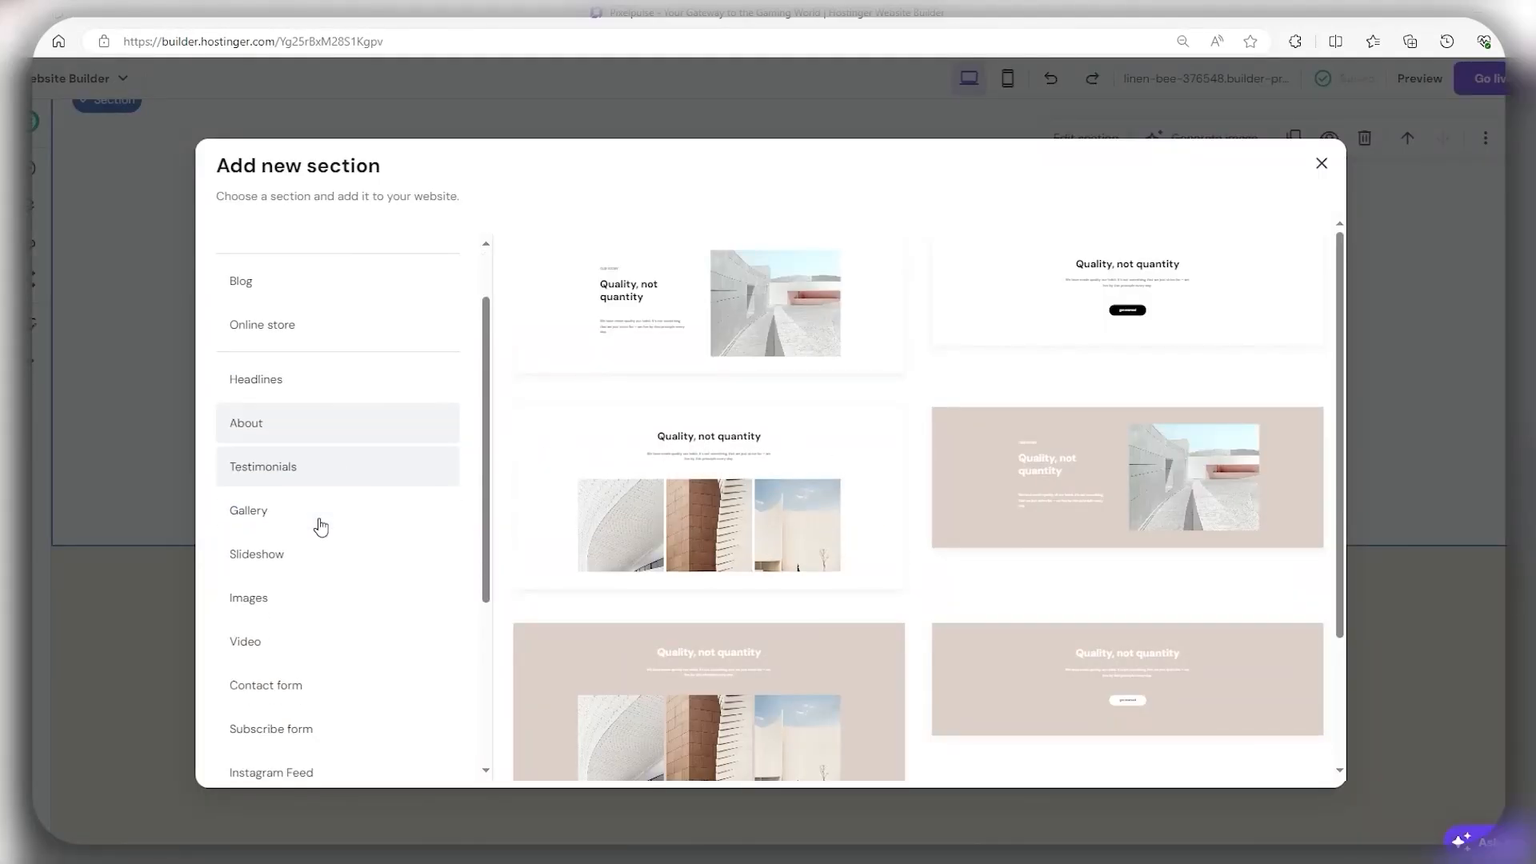
pyautogui.click(292, 595)
pyautogui.scroll(-1, 993, 483)
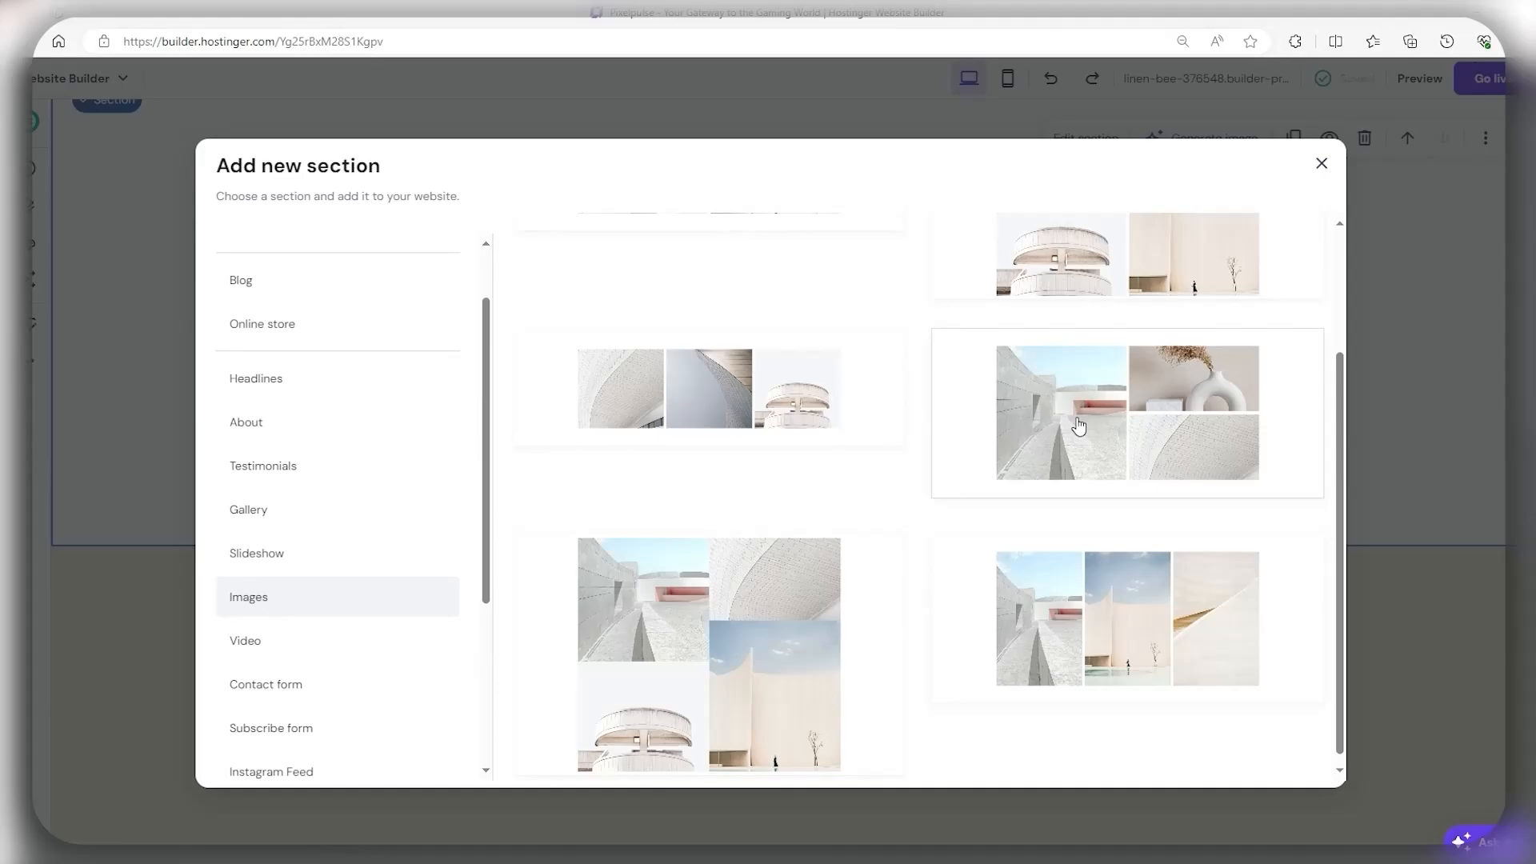
pyautogui.click(1107, 396)
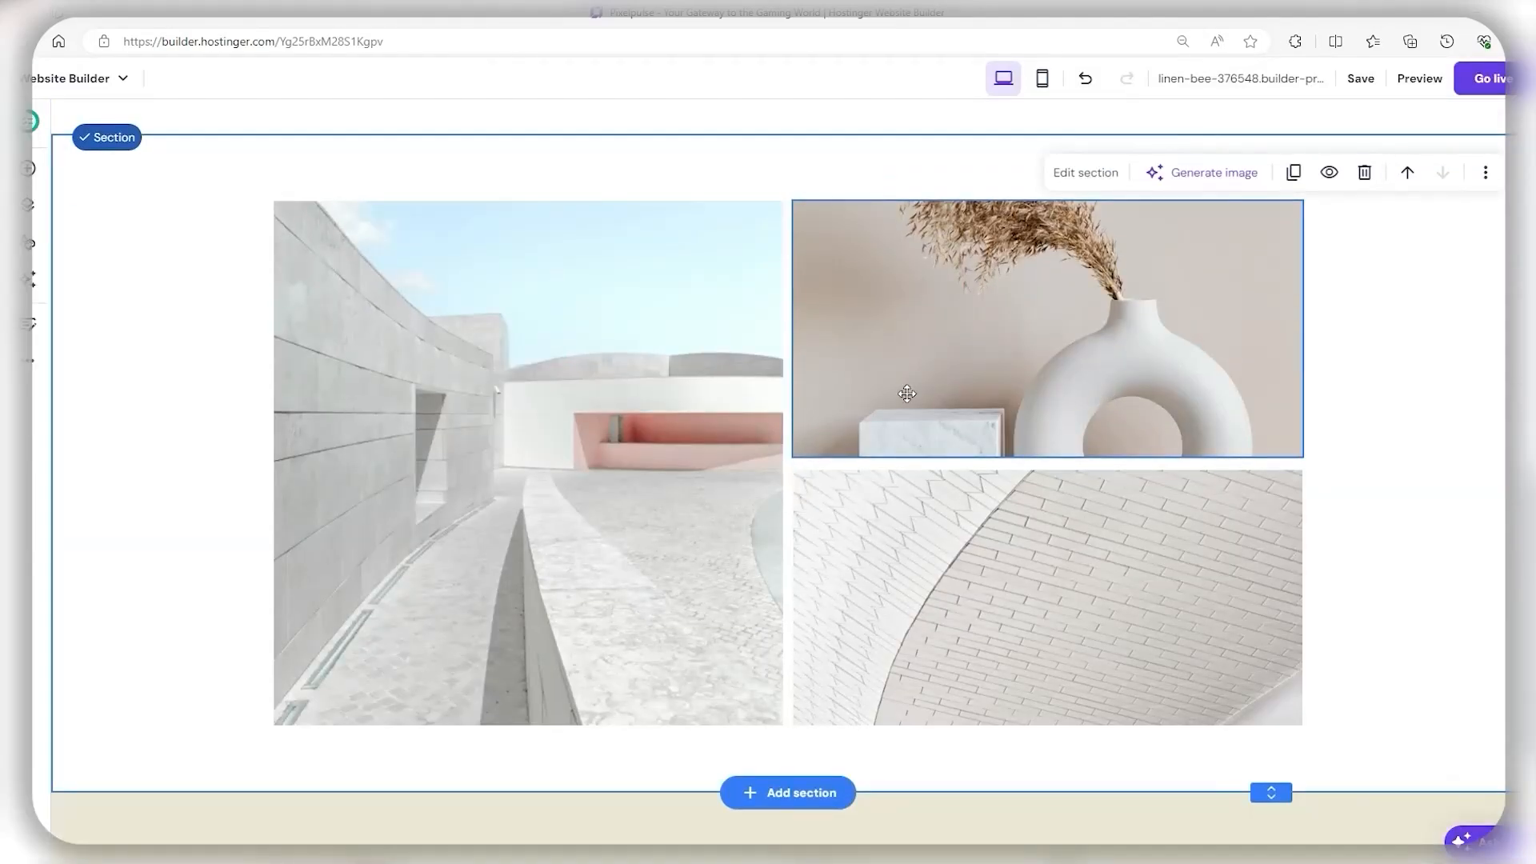
# Step: Replace the new section's left placeholder image with screenshot-591 from the media library
pyautogui.click(572, 464)
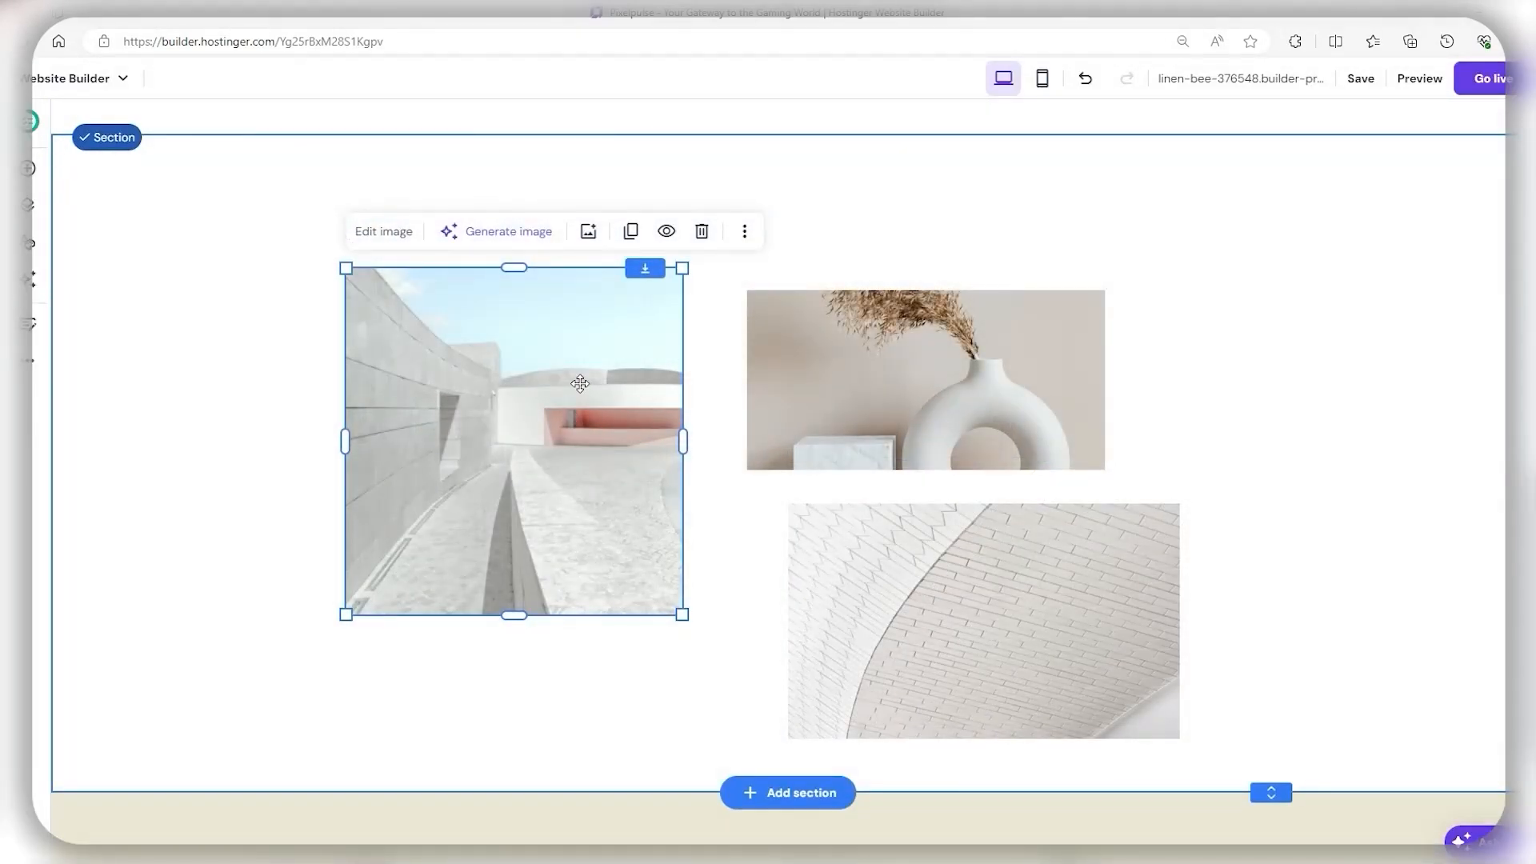
pyautogui.click(589, 232)
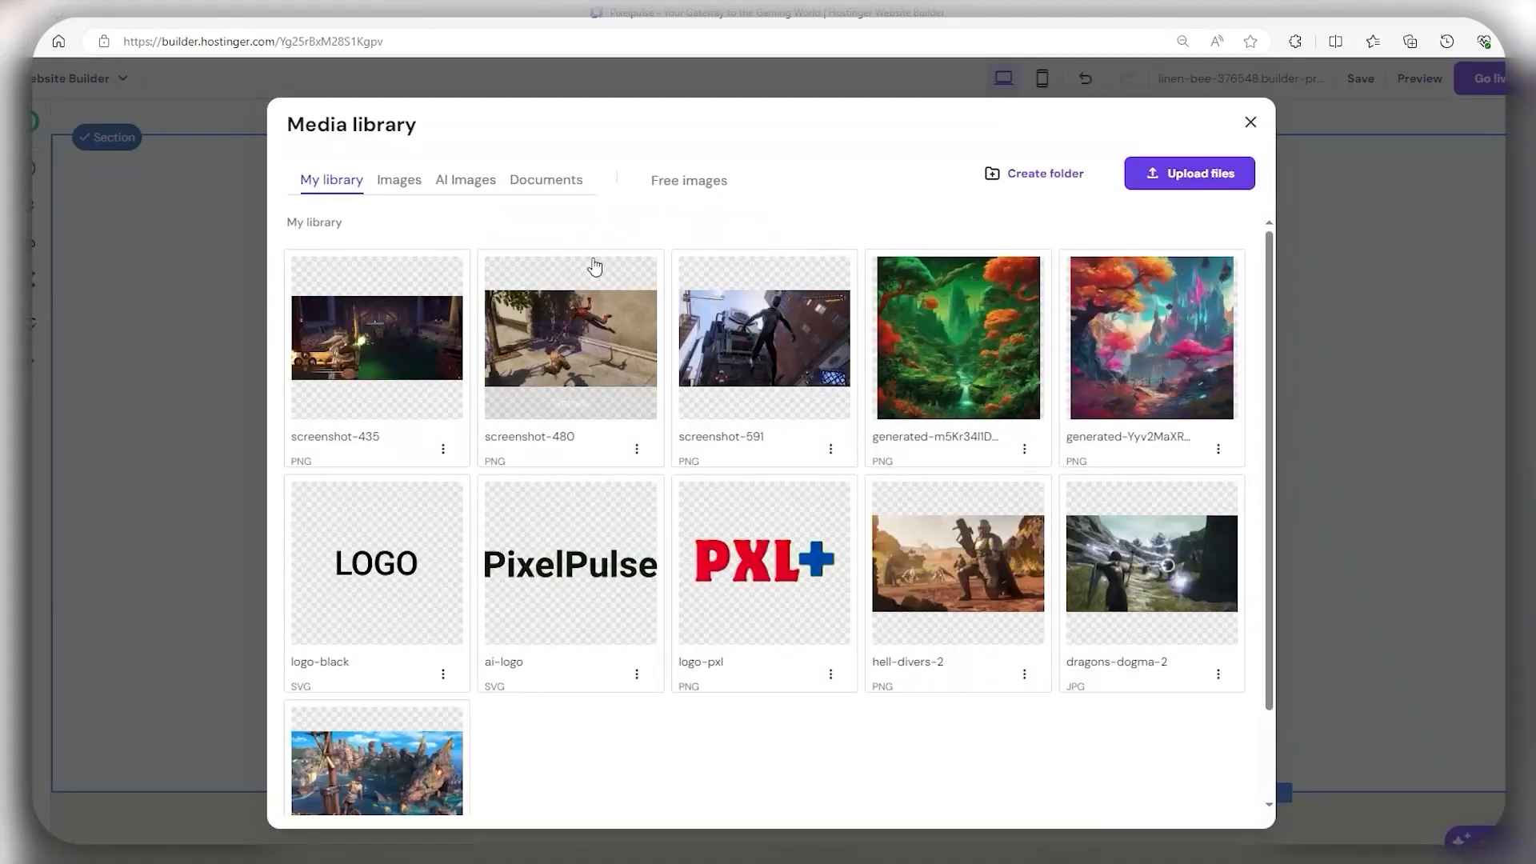
pyautogui.click(761, 337)
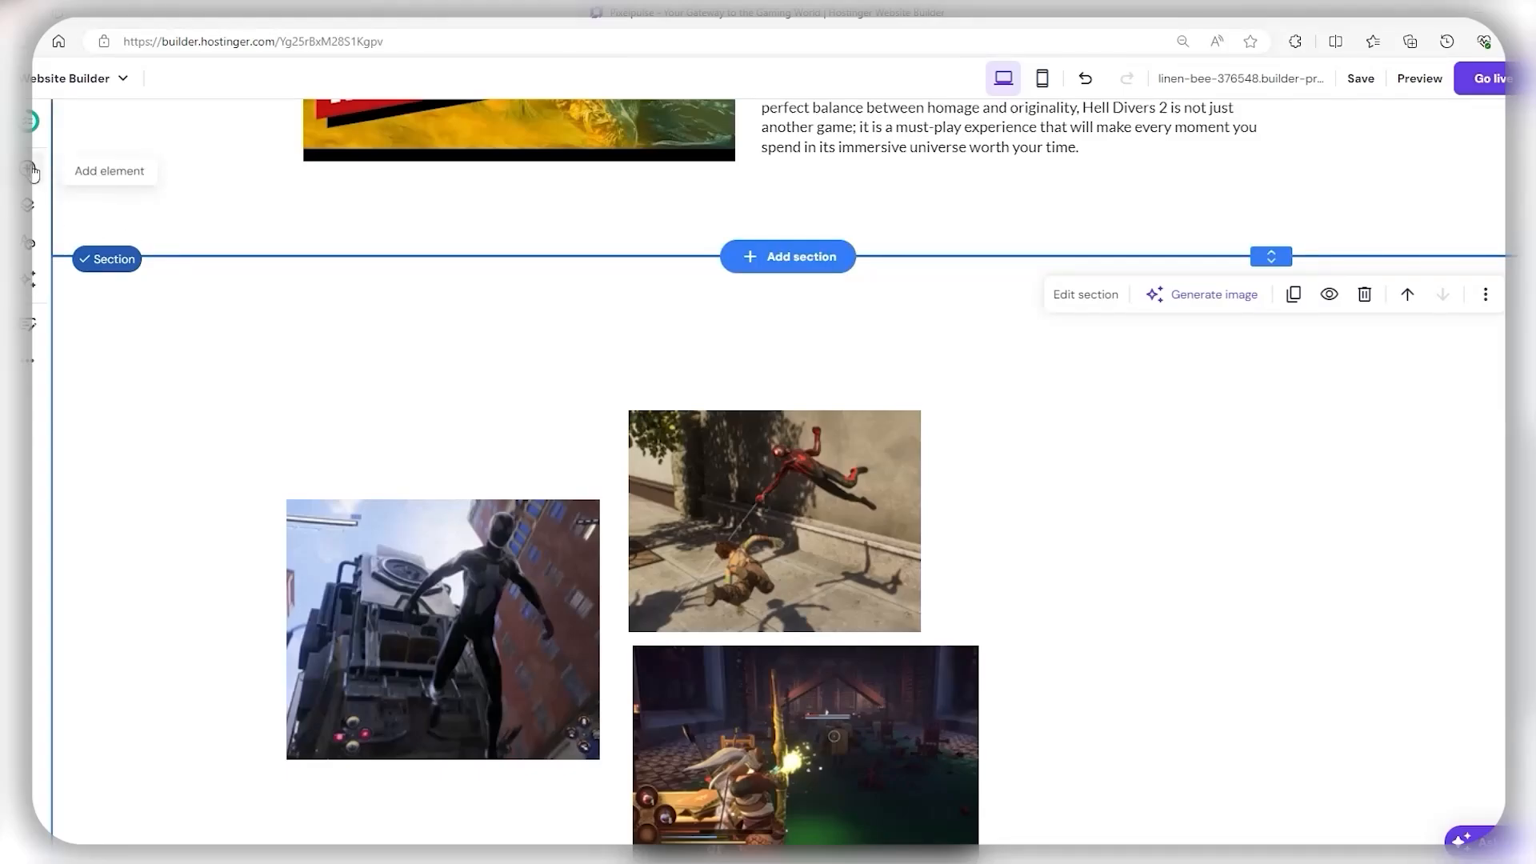
# Step: Add the heading "Photos From Our Community!" beside the images, with the subheading "Send Us Your Photos To Be Featured" slightly below it
pyautogui.click(30, 171)
pyautogui.moveTo(108, 258); pyautogui.dragTo(1112, 375)
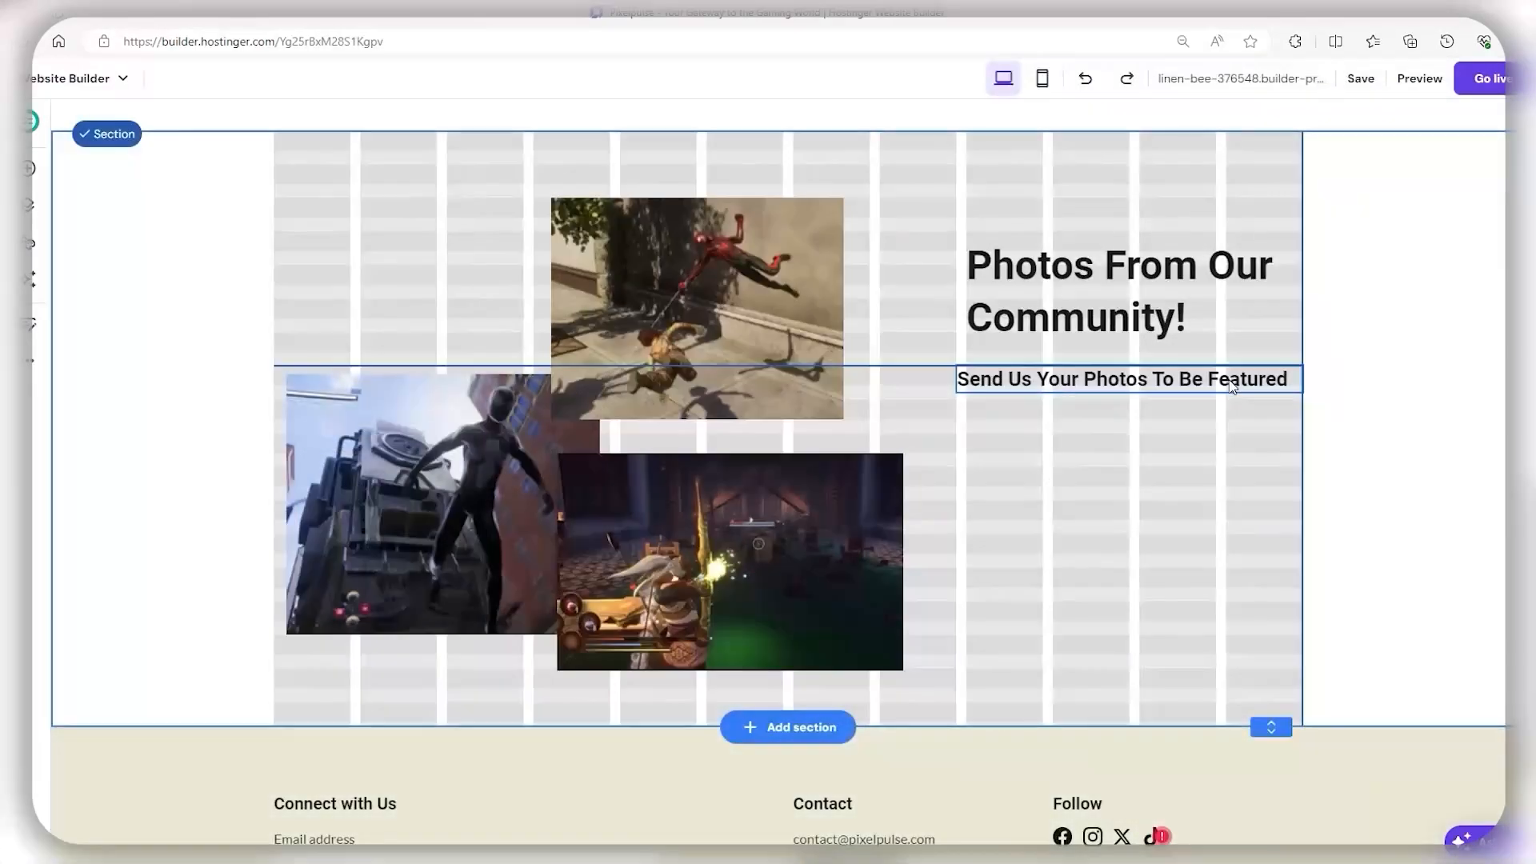
pyautogui.moveTo(1164, 350); pyautogui.dragTo(1167, 358)
pyautogui.click(1232, 529)
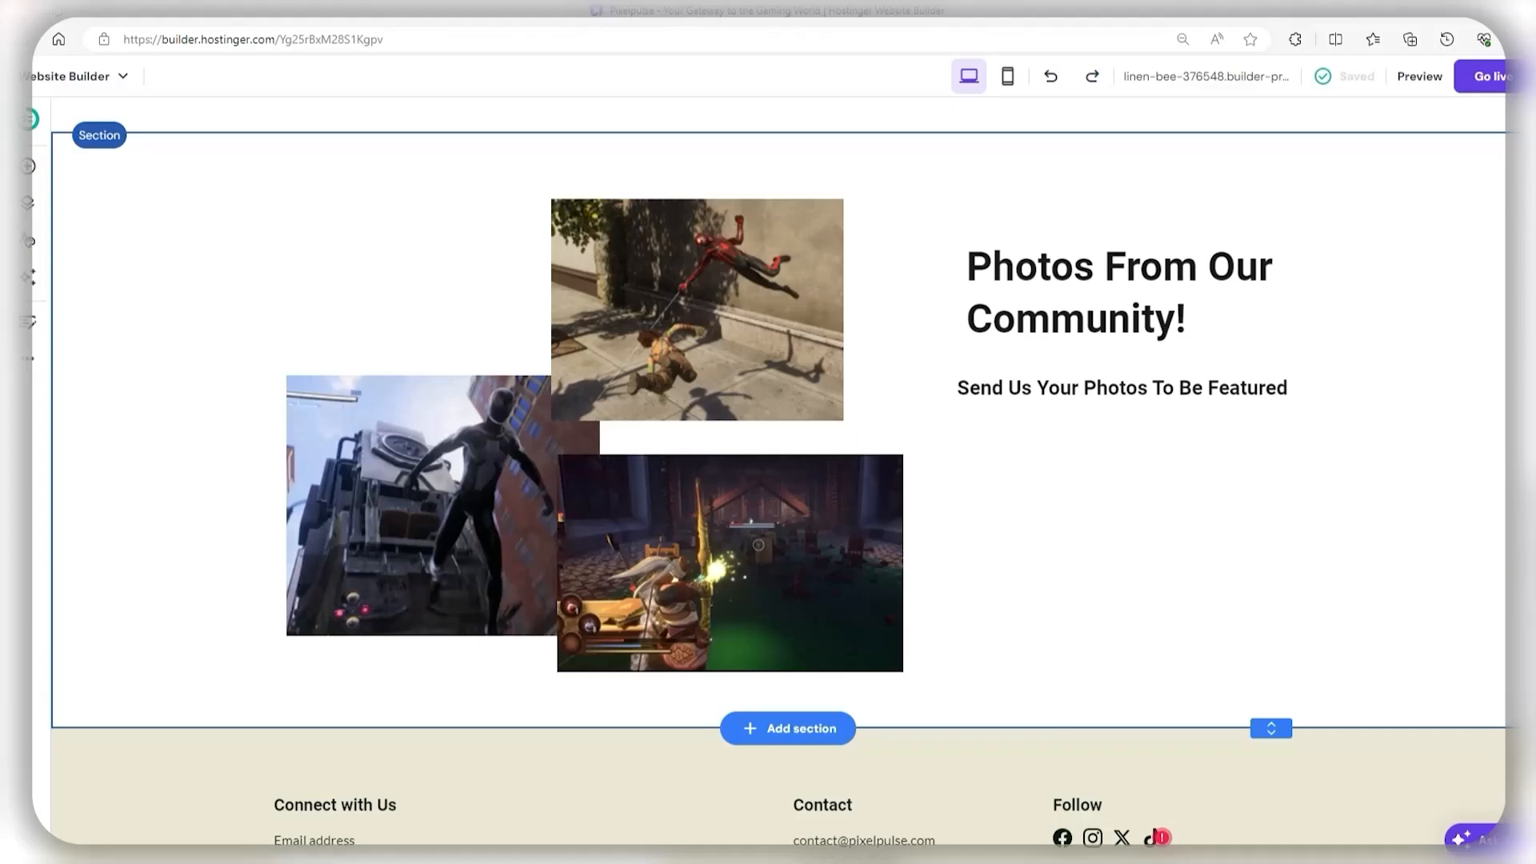
# Step: Add a contact form below the "Send Us Your Photos To Be Featured" subheading
pyautogui.click(30, 168)
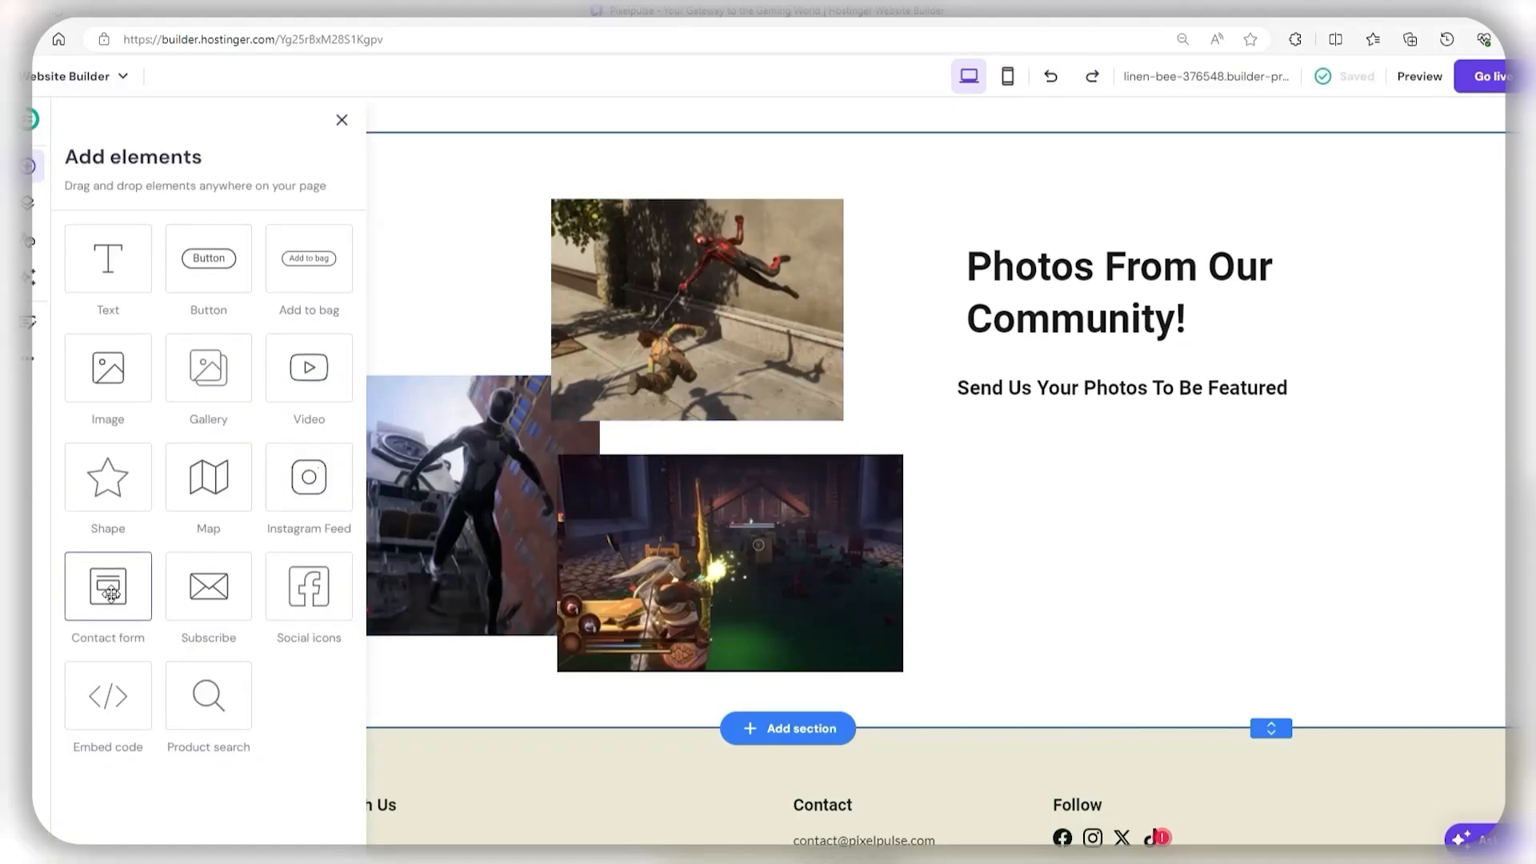
pyautogui.moveTo(108, 589); pyautogui.dragTo(1216, 580)
pyautogui.scroll(-3, 1145, 360)
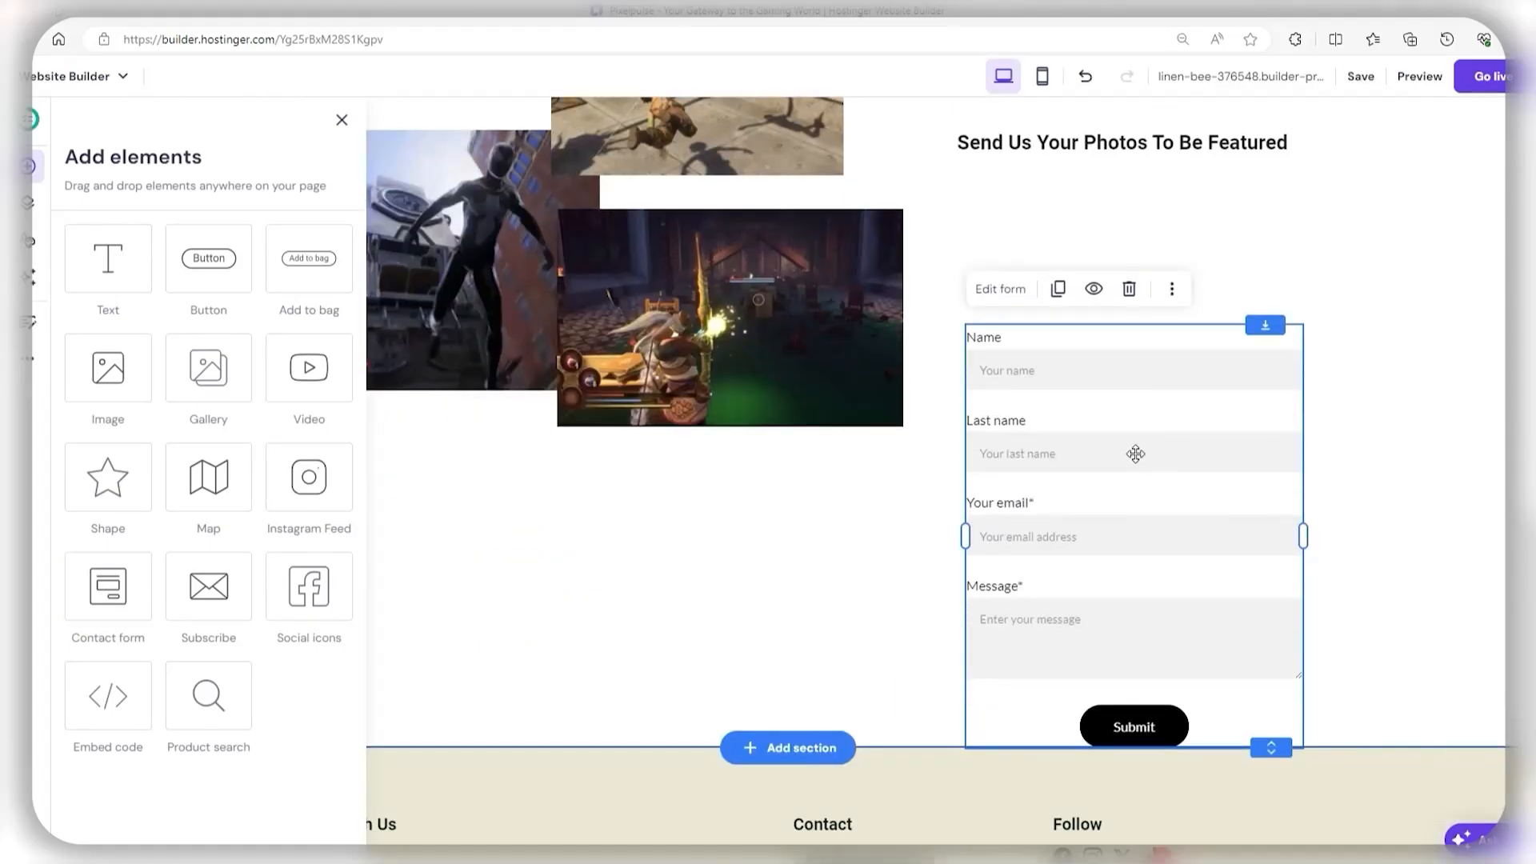
# Step: Remove the Name, Last name and Message fields from the contact form, keeping only the e-mail field
pyautogui.click(1165, 296)
pyautogui.scroll(2, 1187, 380)
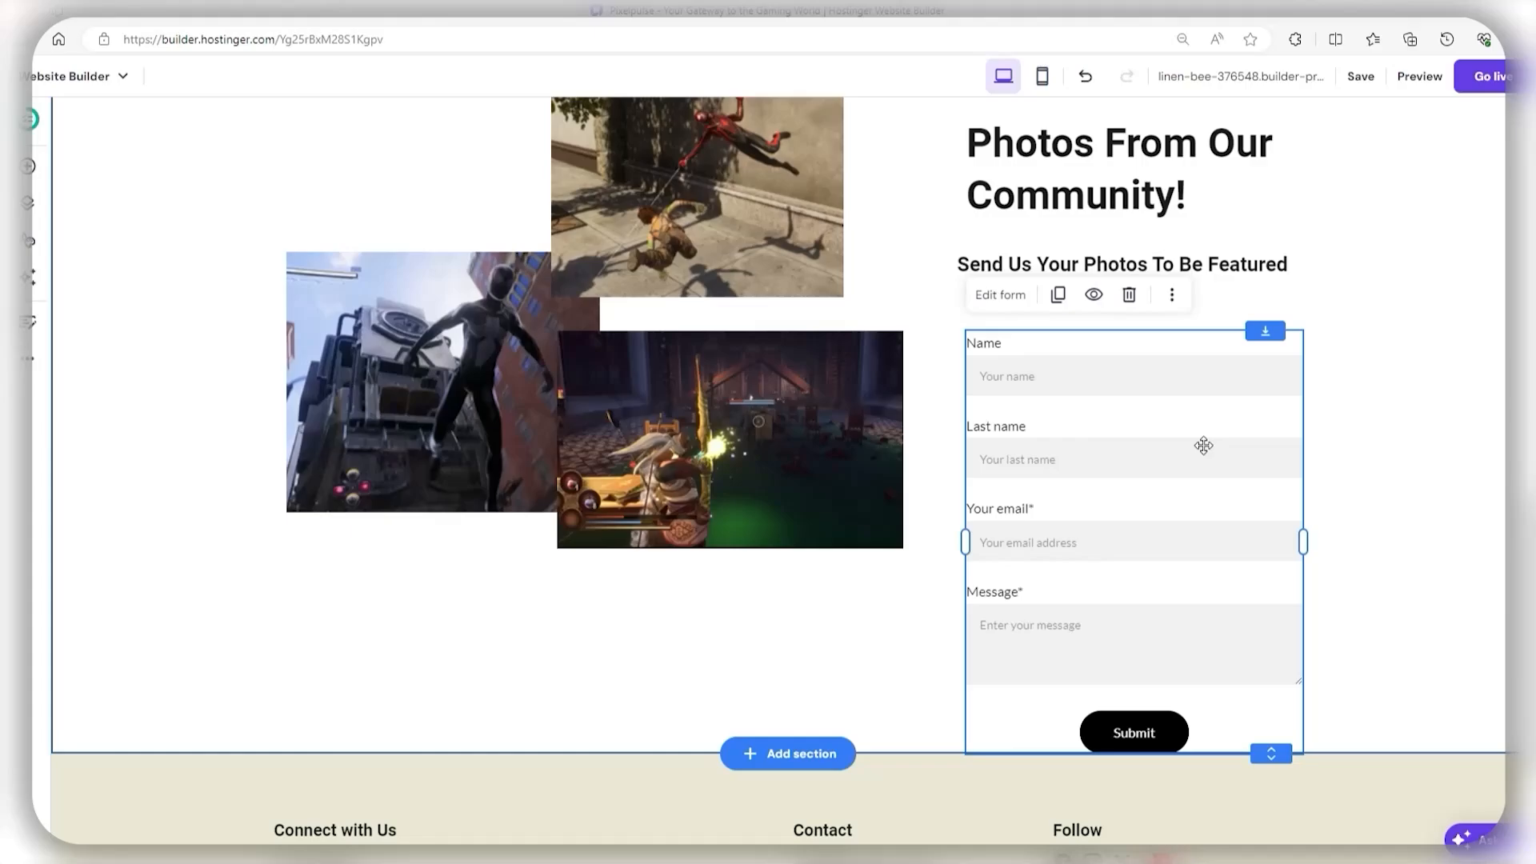
pyautogui.click(998, 294)
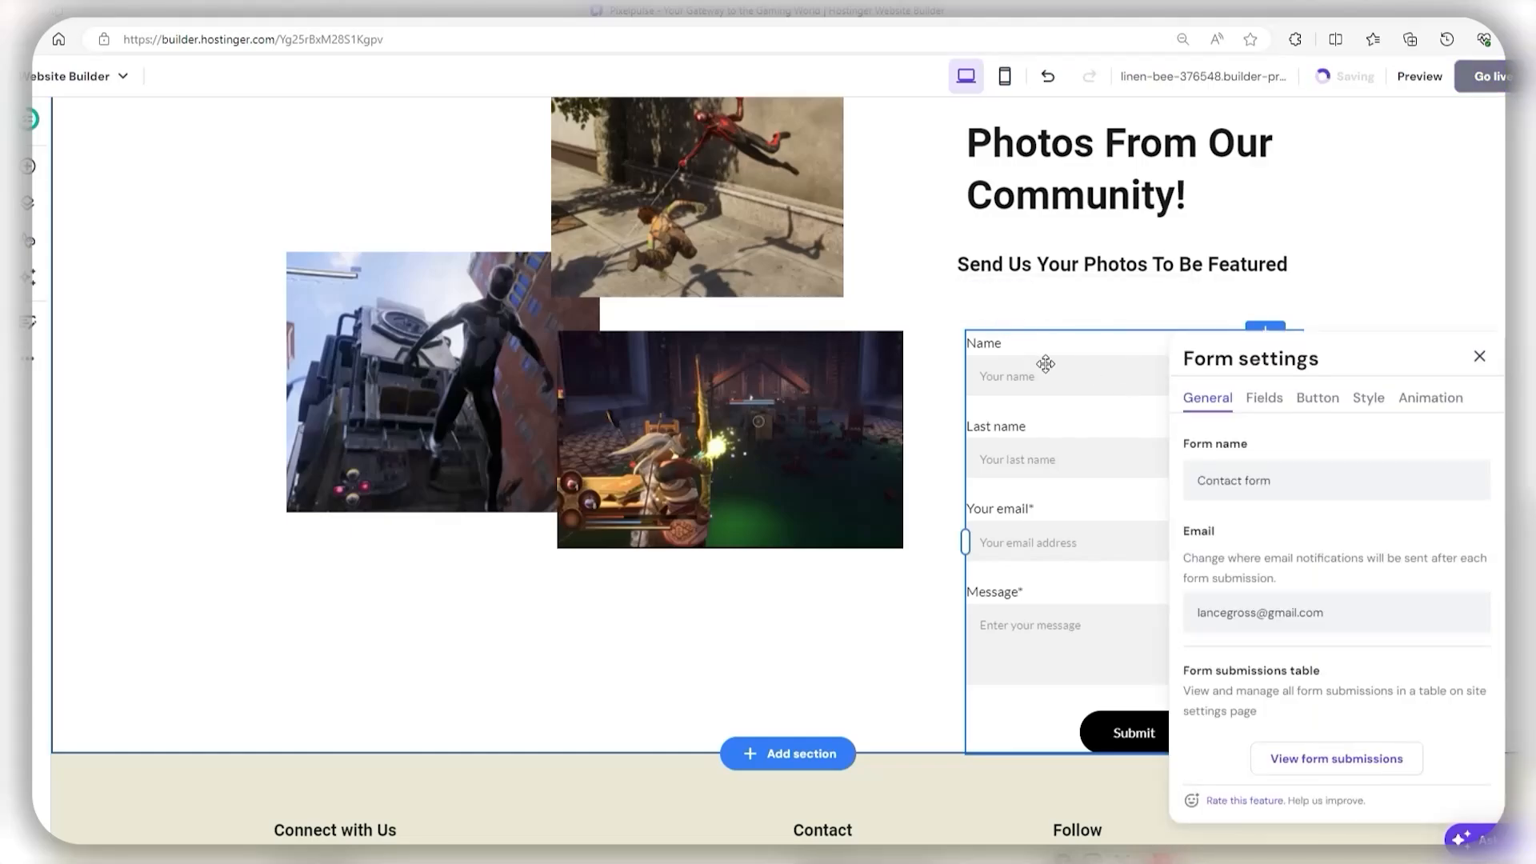
pyautogui.click(1267, 404)
pyautogui.click(1471, 500)
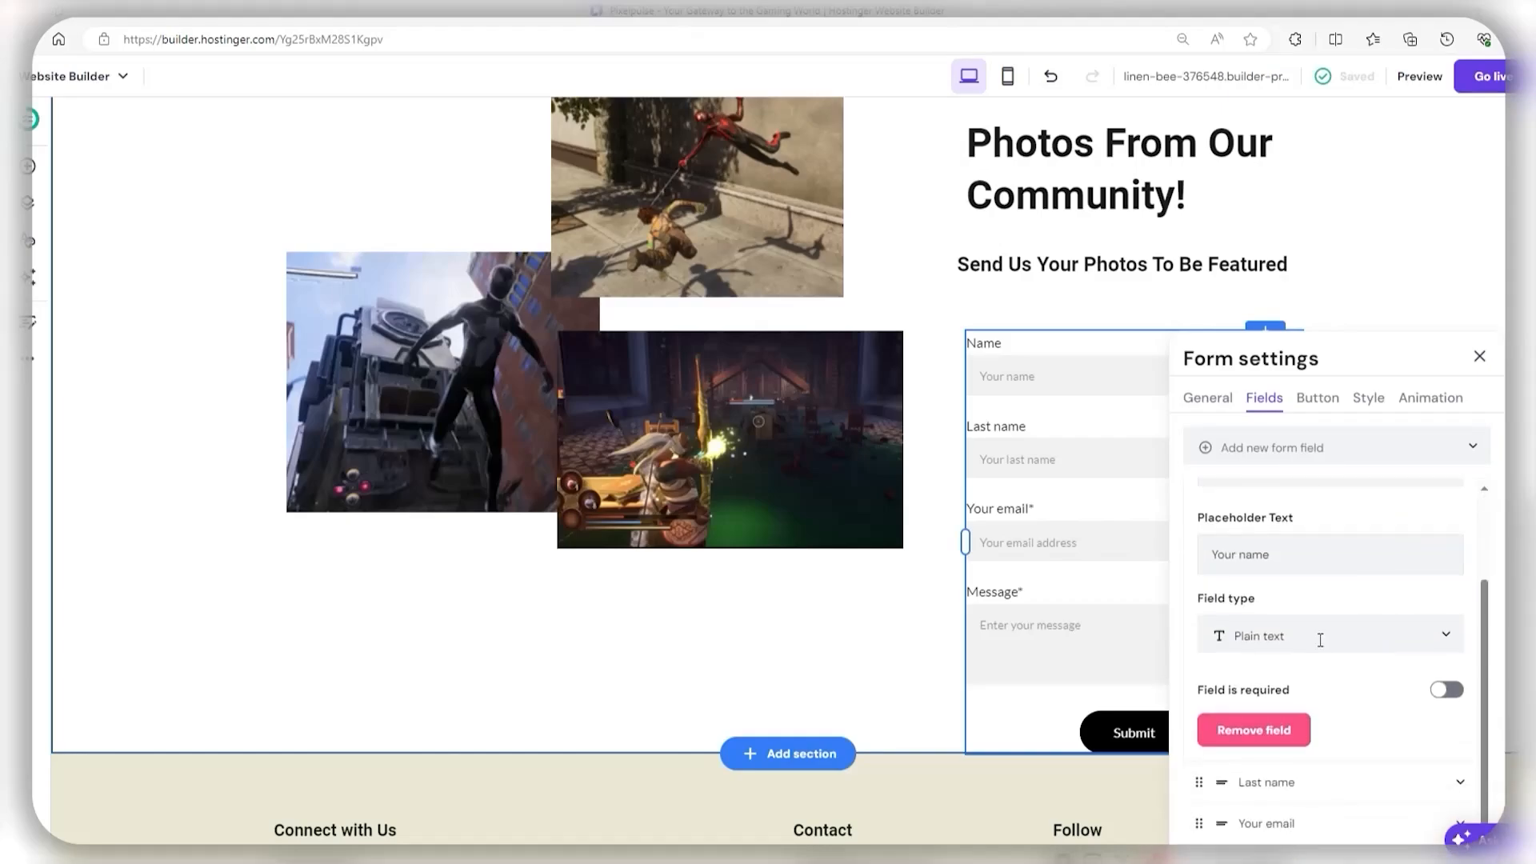
pyautogui.click(1254, 730)
pyautogui.click(1441, 504)
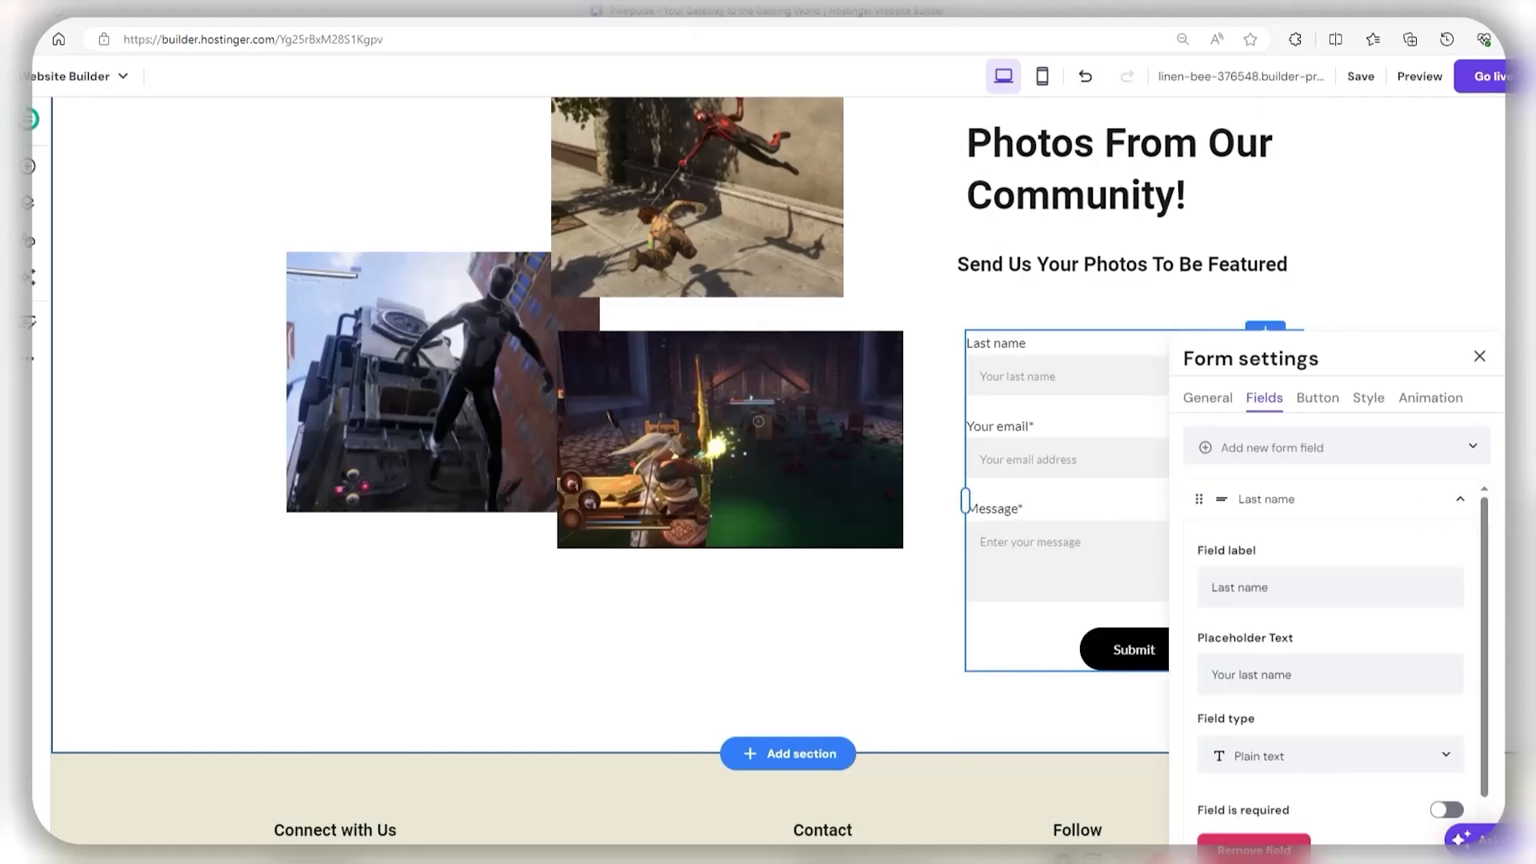
pyautogui.click(1271, 836)
pyautogui.click(1365, 540)
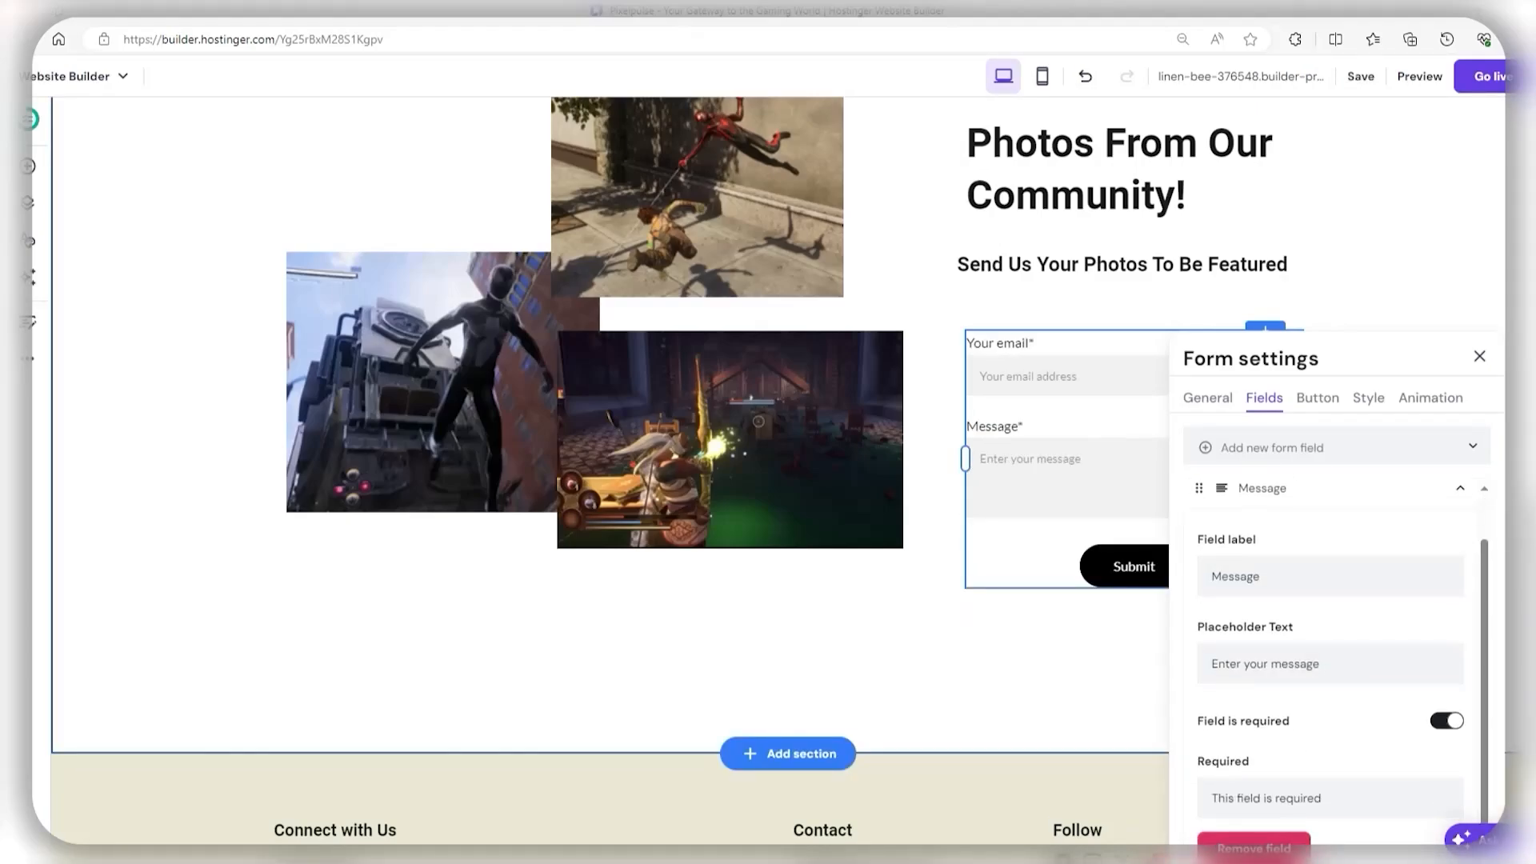
pyautogui.click(1252, 839)
pyautogui.click(1333, 280)
# Step: Move the contact form up closer to its subheading and shorten the community photos section
pyautogui.scroll(1, 1119, 394)
pyautogui.moveTo(1110, 483); pyautogui.dragTo(1111, 454)
pyautogui.scroll(-3, 1111, 455)
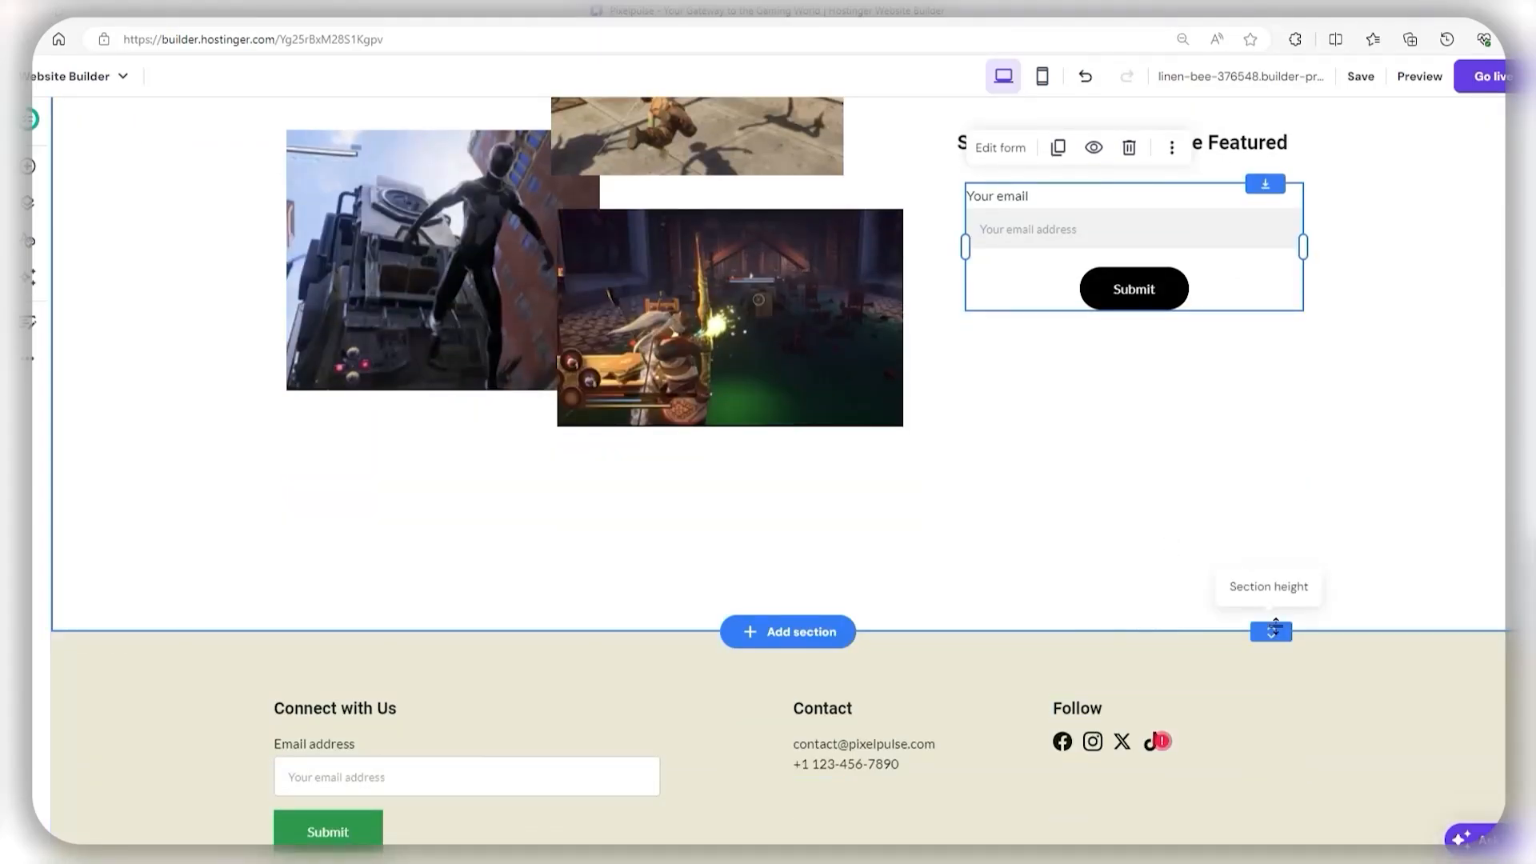
pyautogui.moveTo(1275, 603); pyautogui.dragTo(1279, 512)
# Step: Reduce the height of the Helldivers 2 review section to tighten the gap above the community photos
pyautogui.scroll(6, 1279, 511)
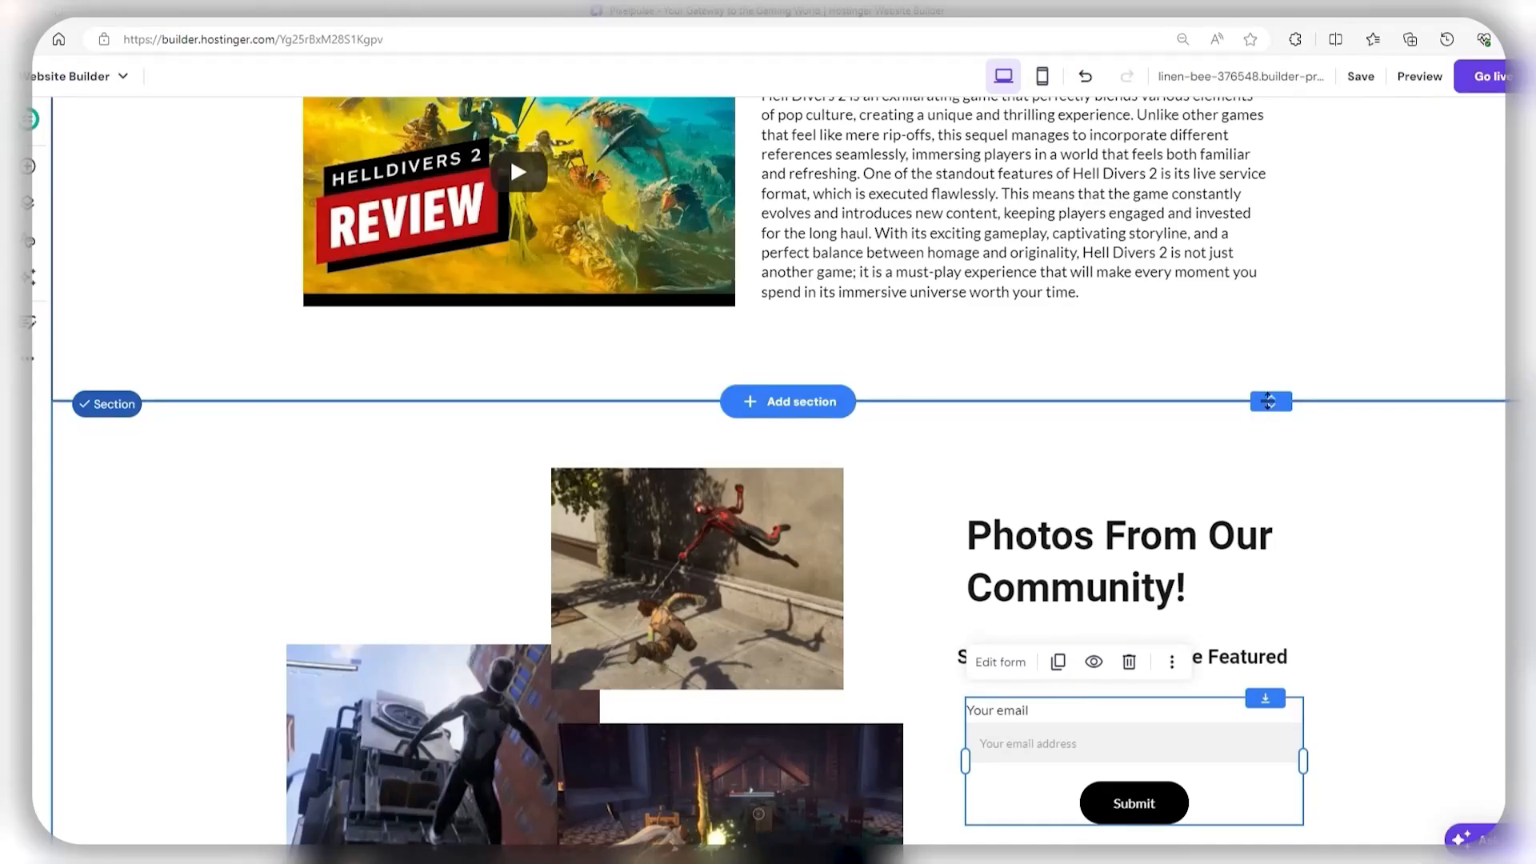
pyautogui.moveTo(1269, 401); pyautogui.dragTo(1269, 329)
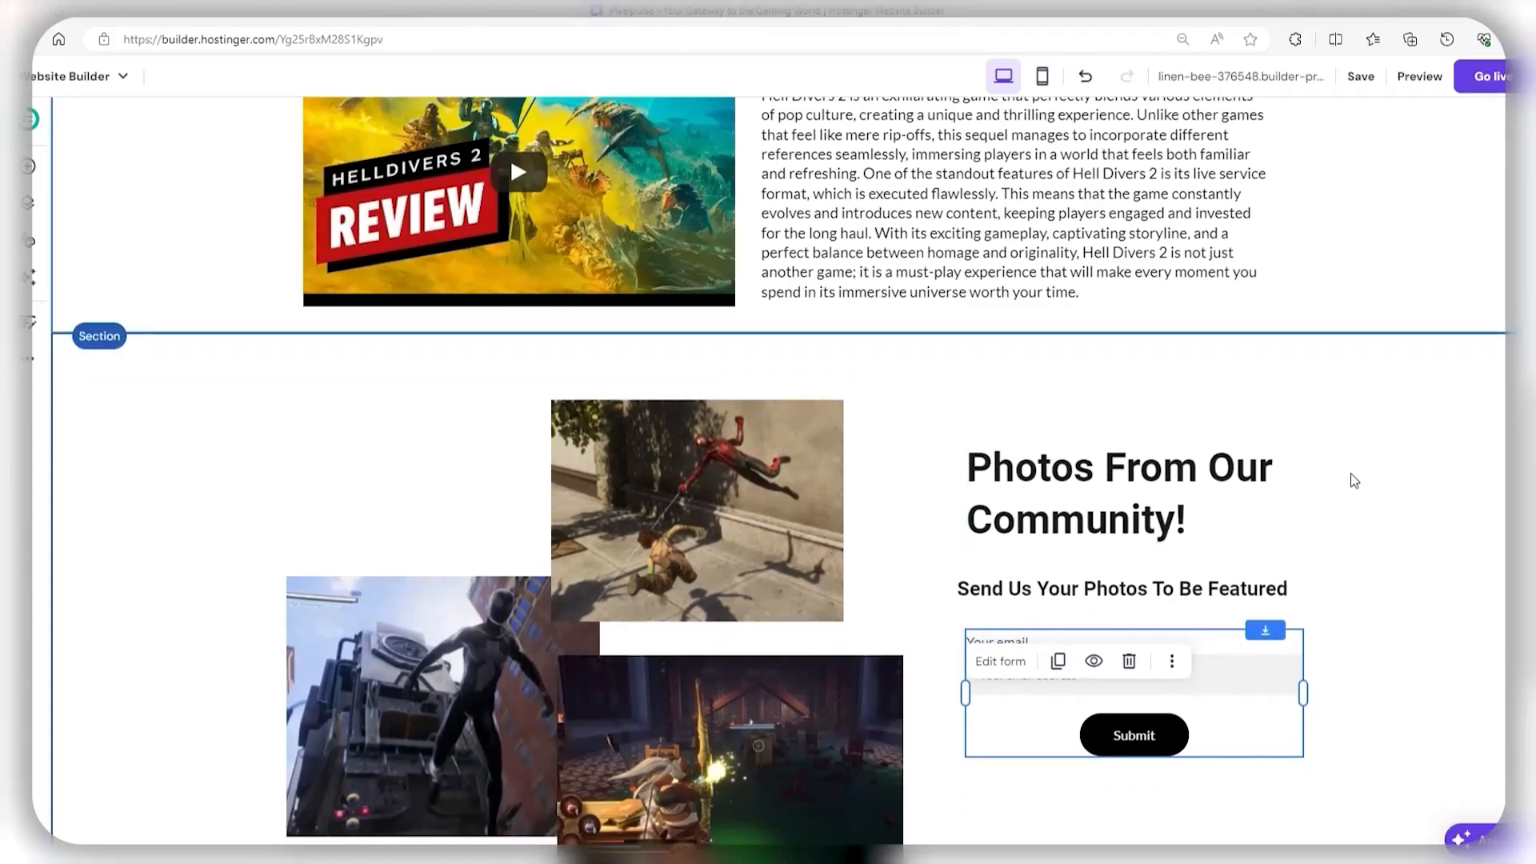
pyautogui.scroll(-2, 1461, 500)
pyautogui.click(1358, 579)
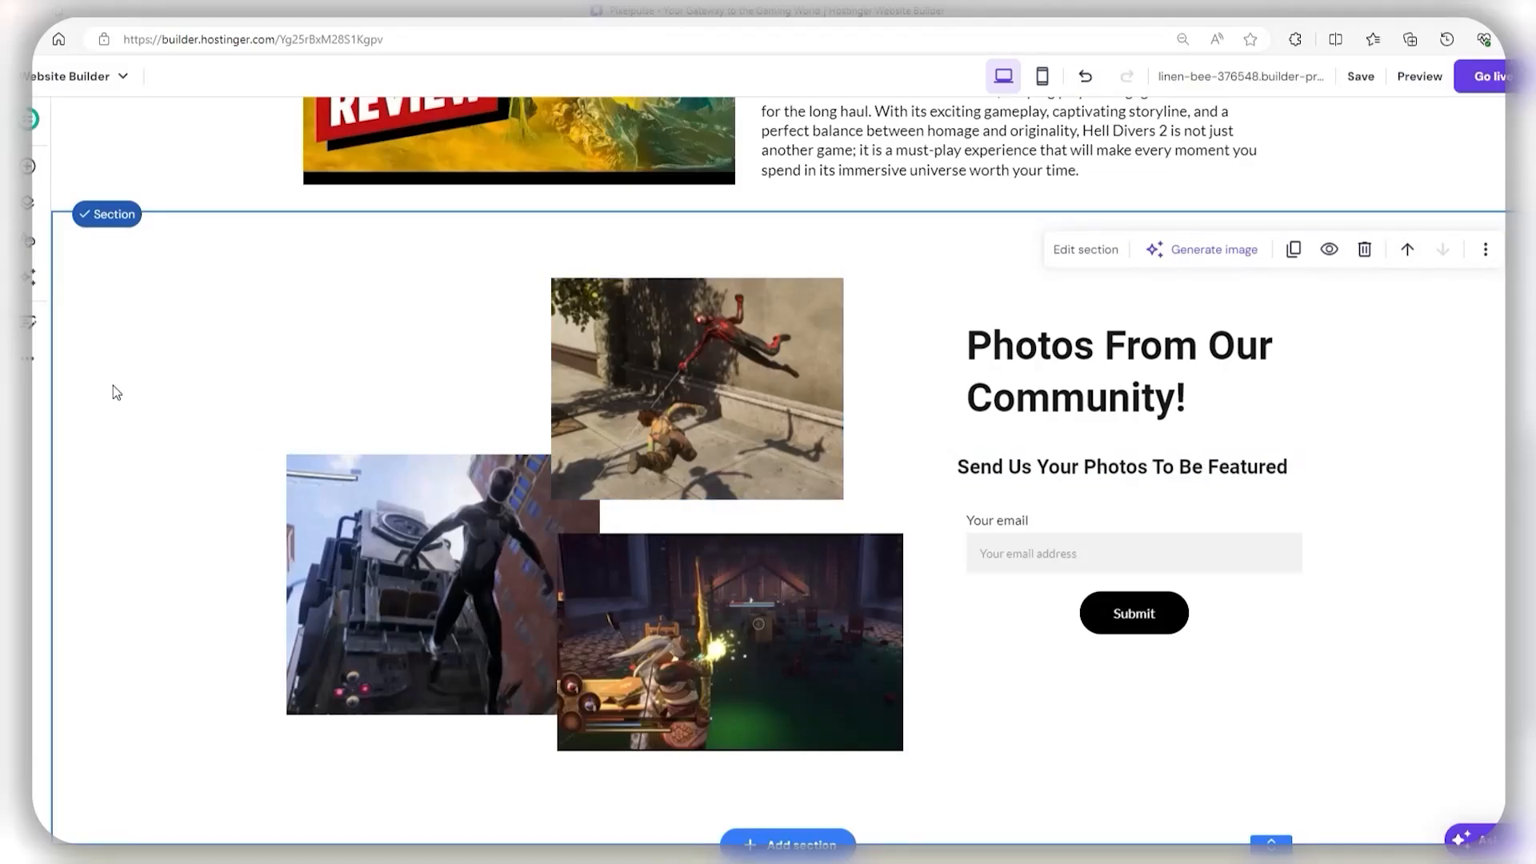
# Step: Add an online store to the website
pyautogui.click(32, 365)
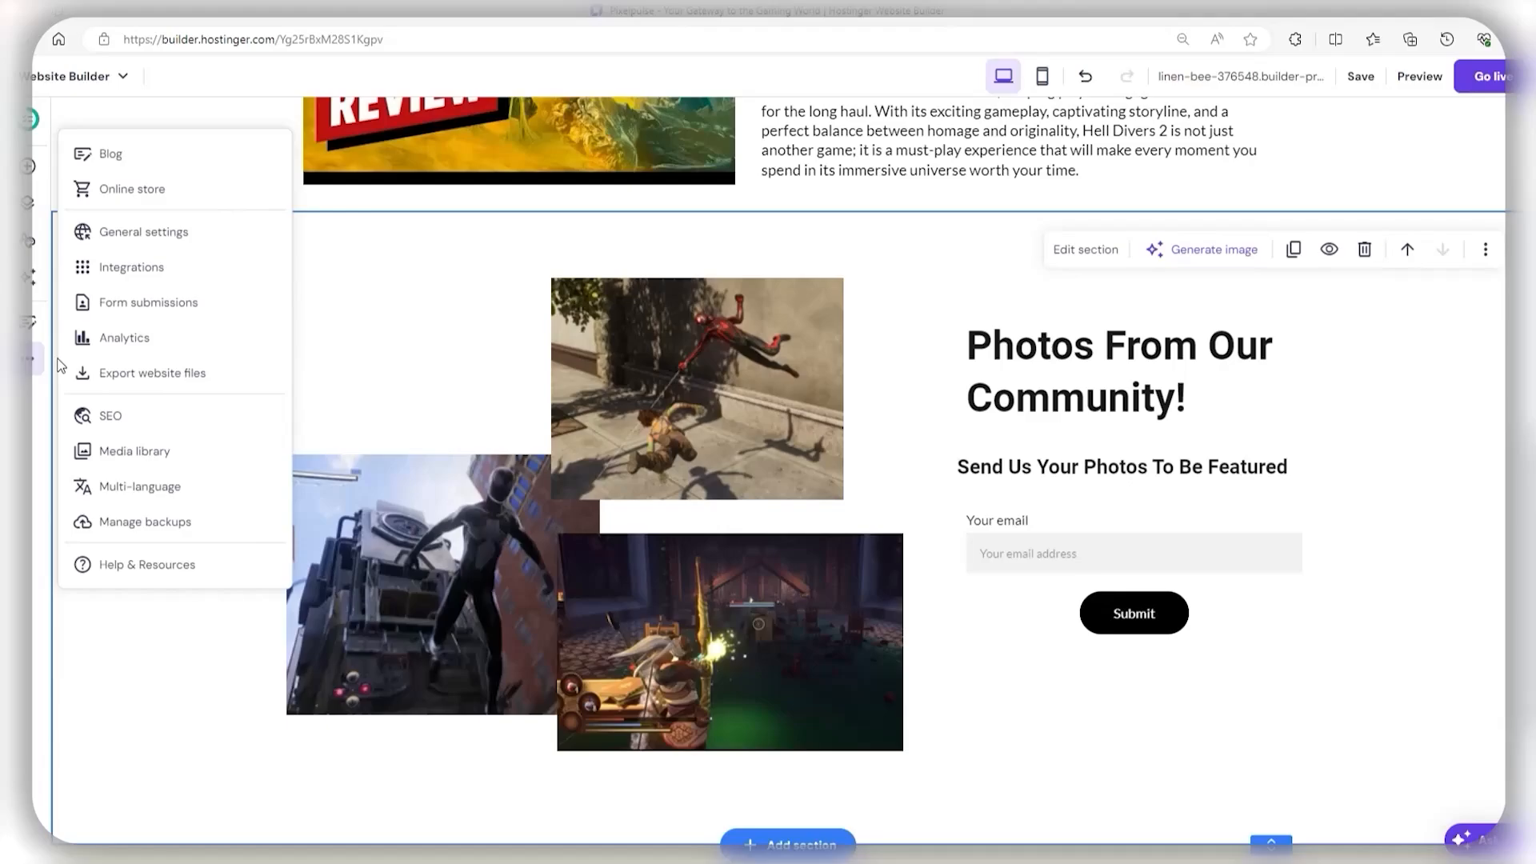
pyautogui.click(188, 194)
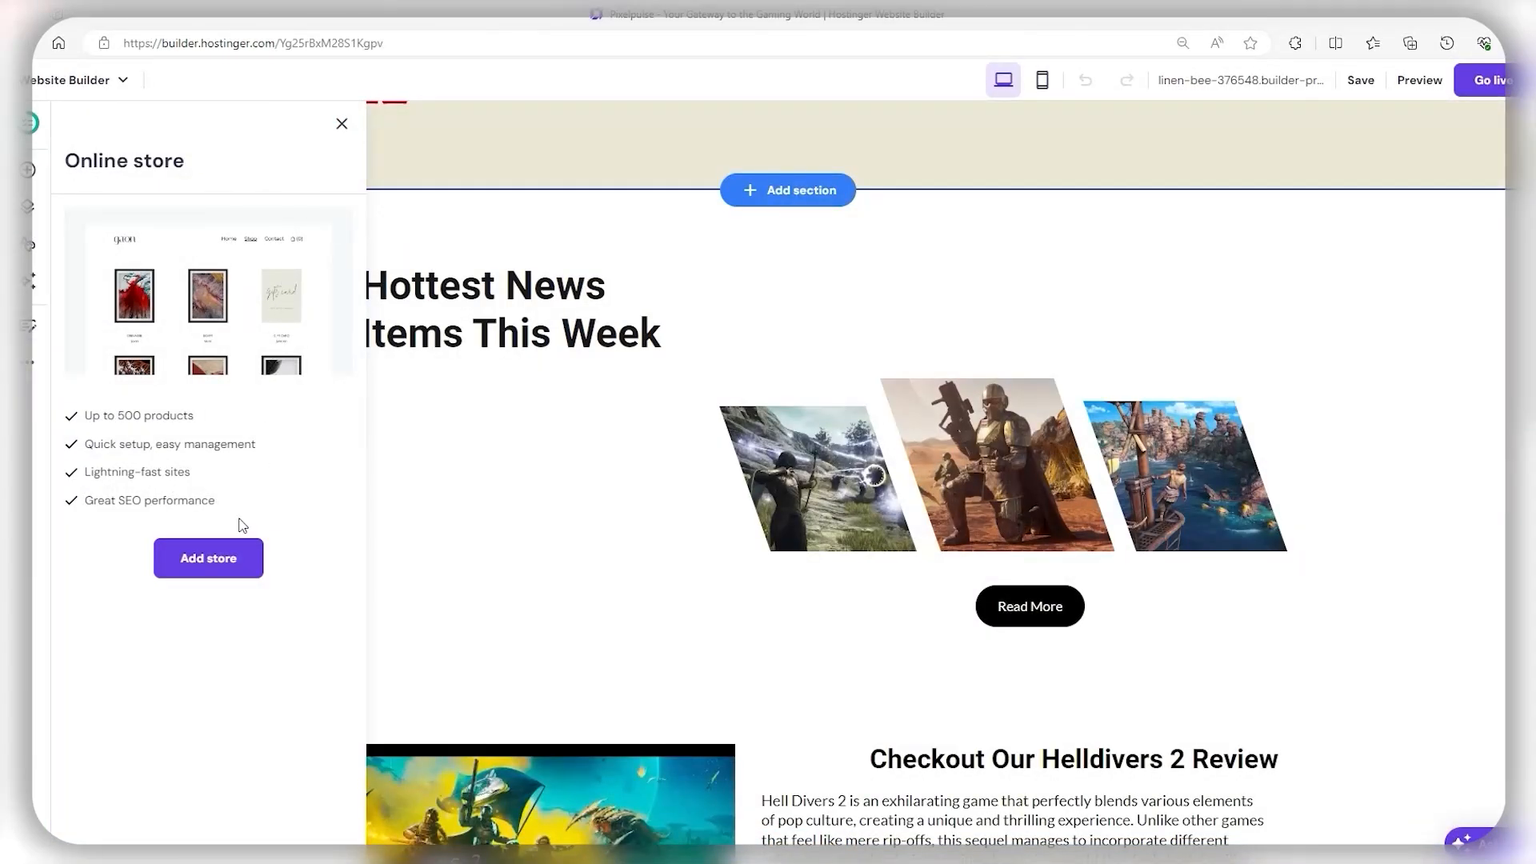
pyautogui.click(218, 560)
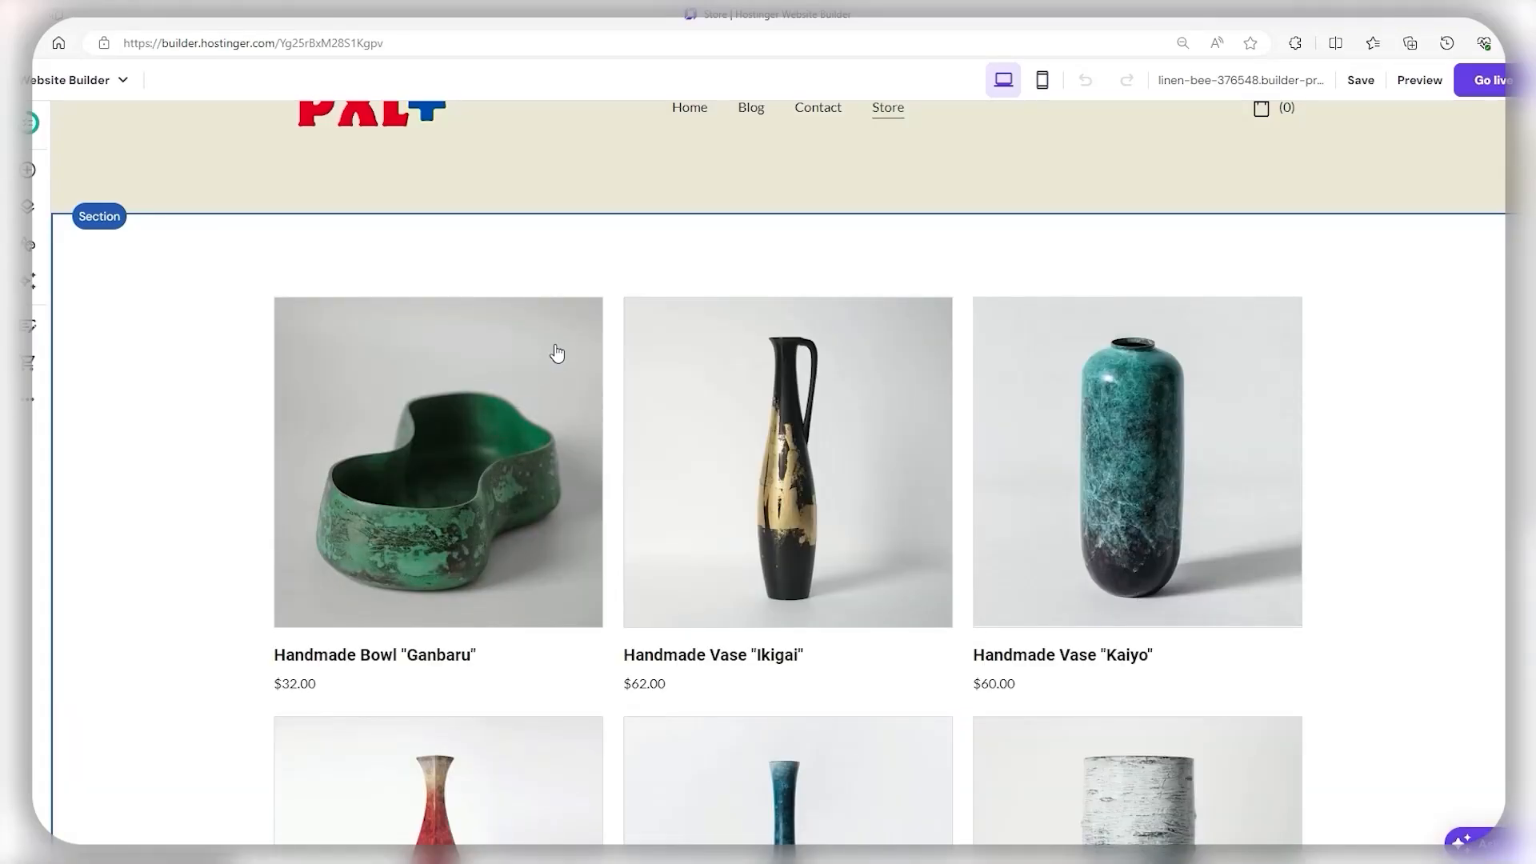
# Step: Open the store manager and complete the initial setup with store name PixelPlus, country United States and currency USD ($)
pyautogui.click(35, 408)
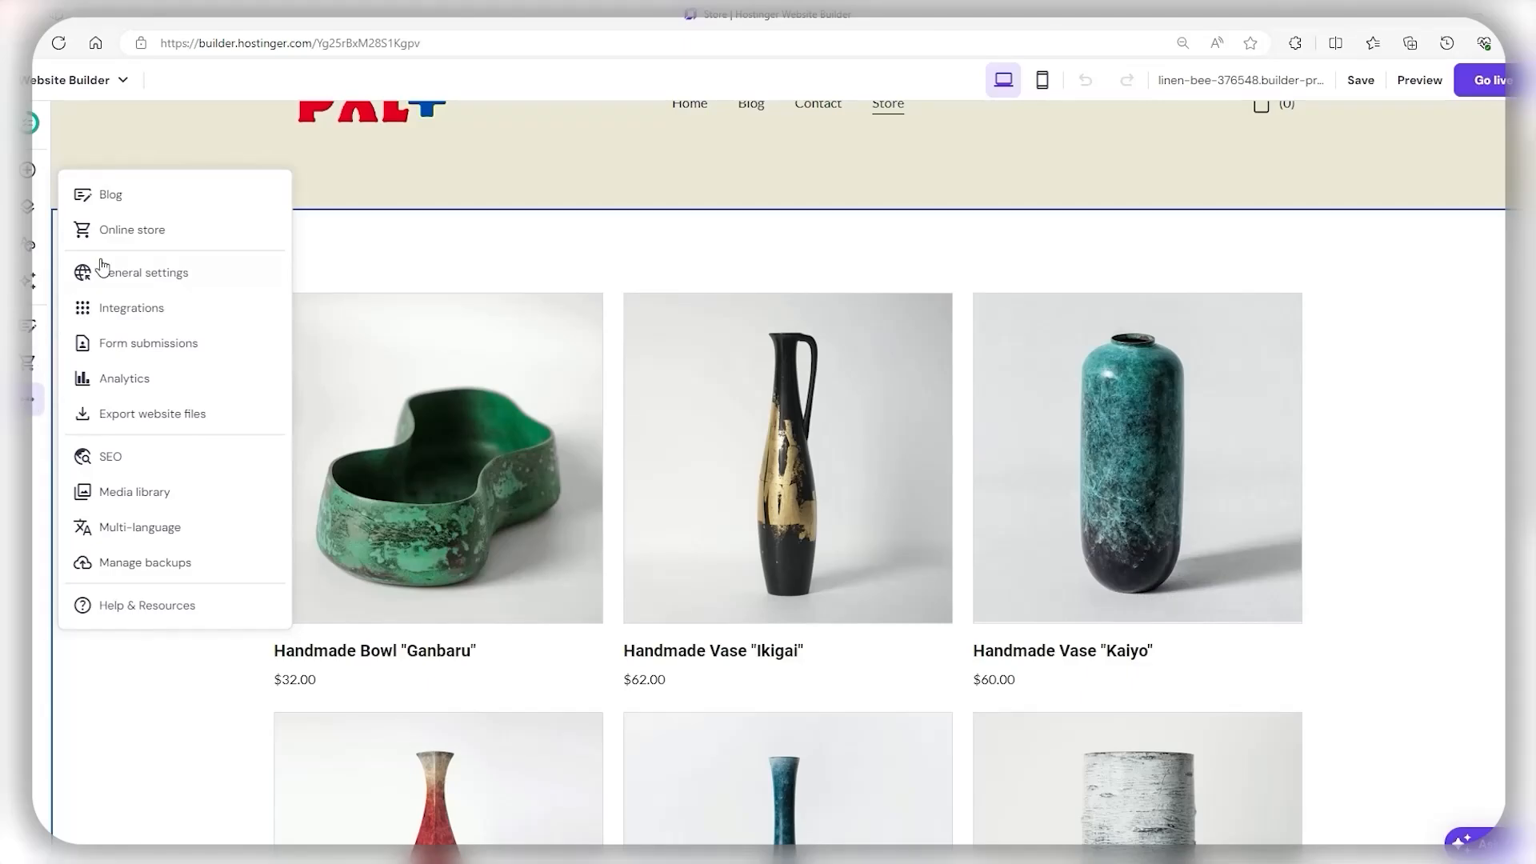
pyautogui.click(124, 236)
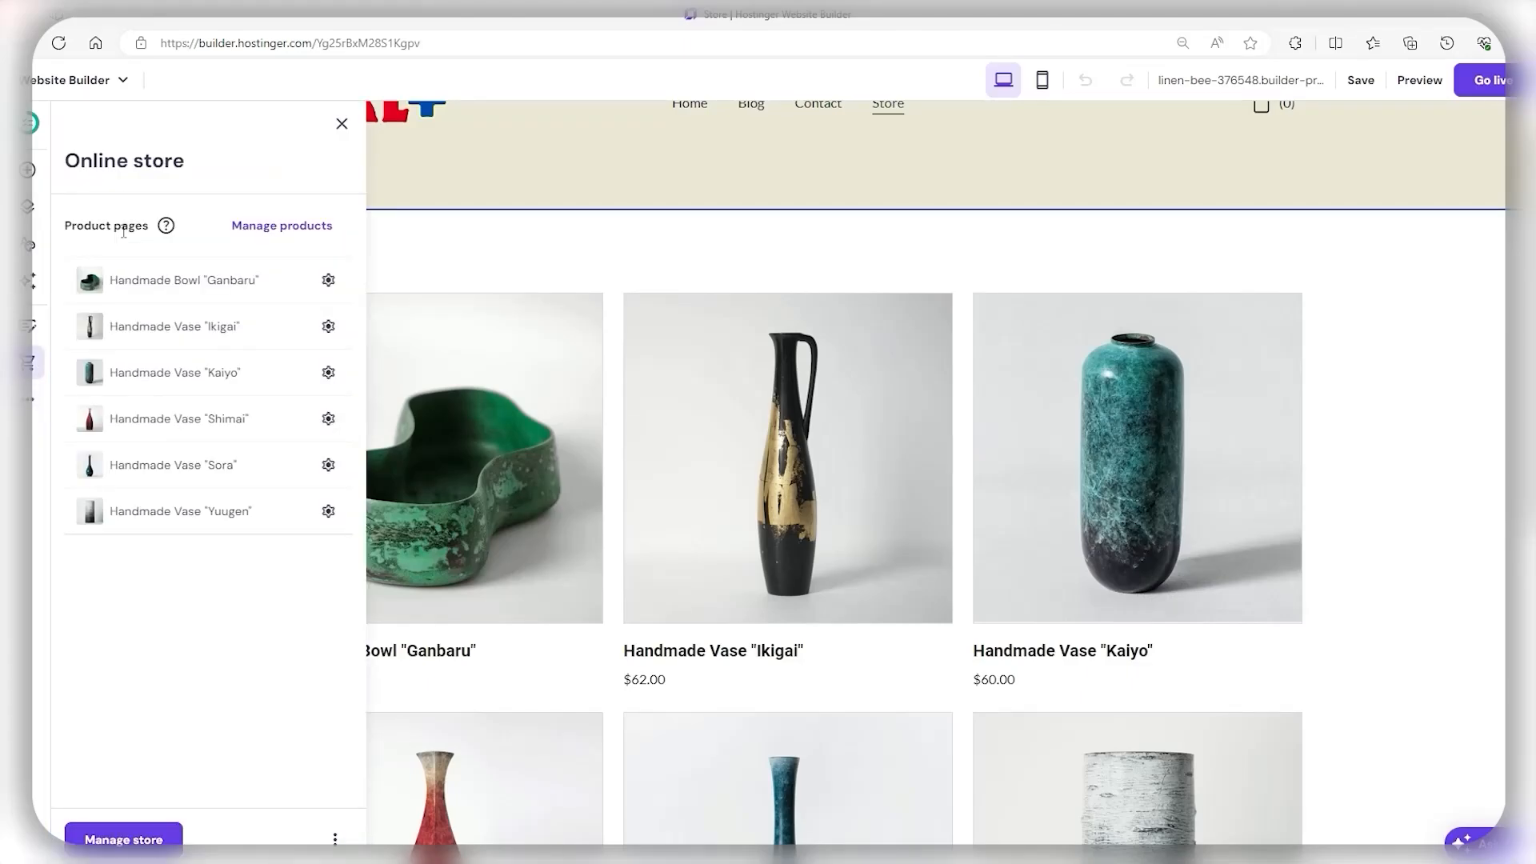
pyautogui.click(114, 838)
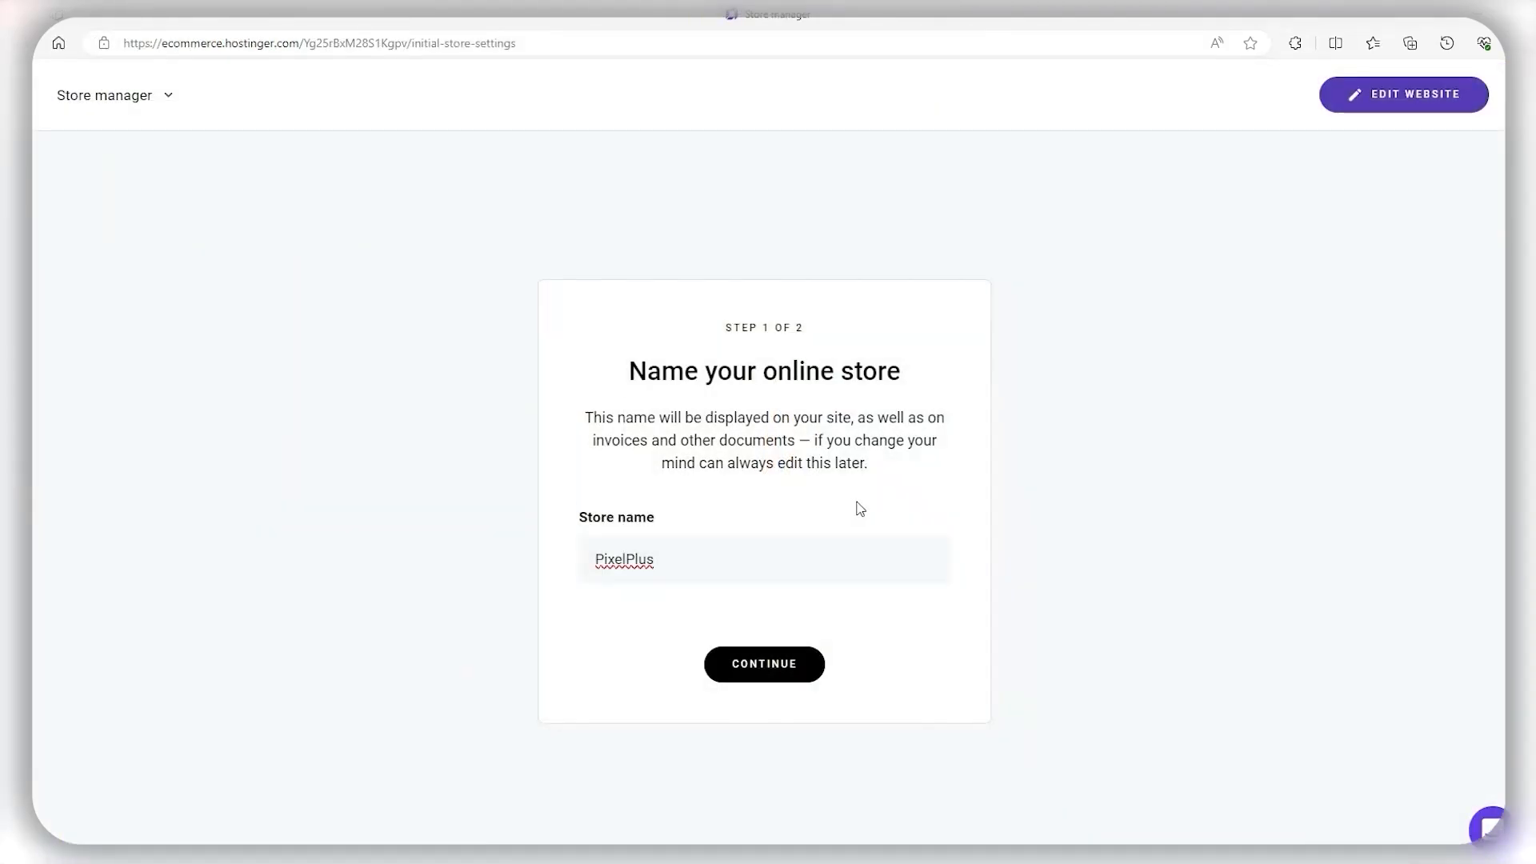
pyautogui.click(795, 673)
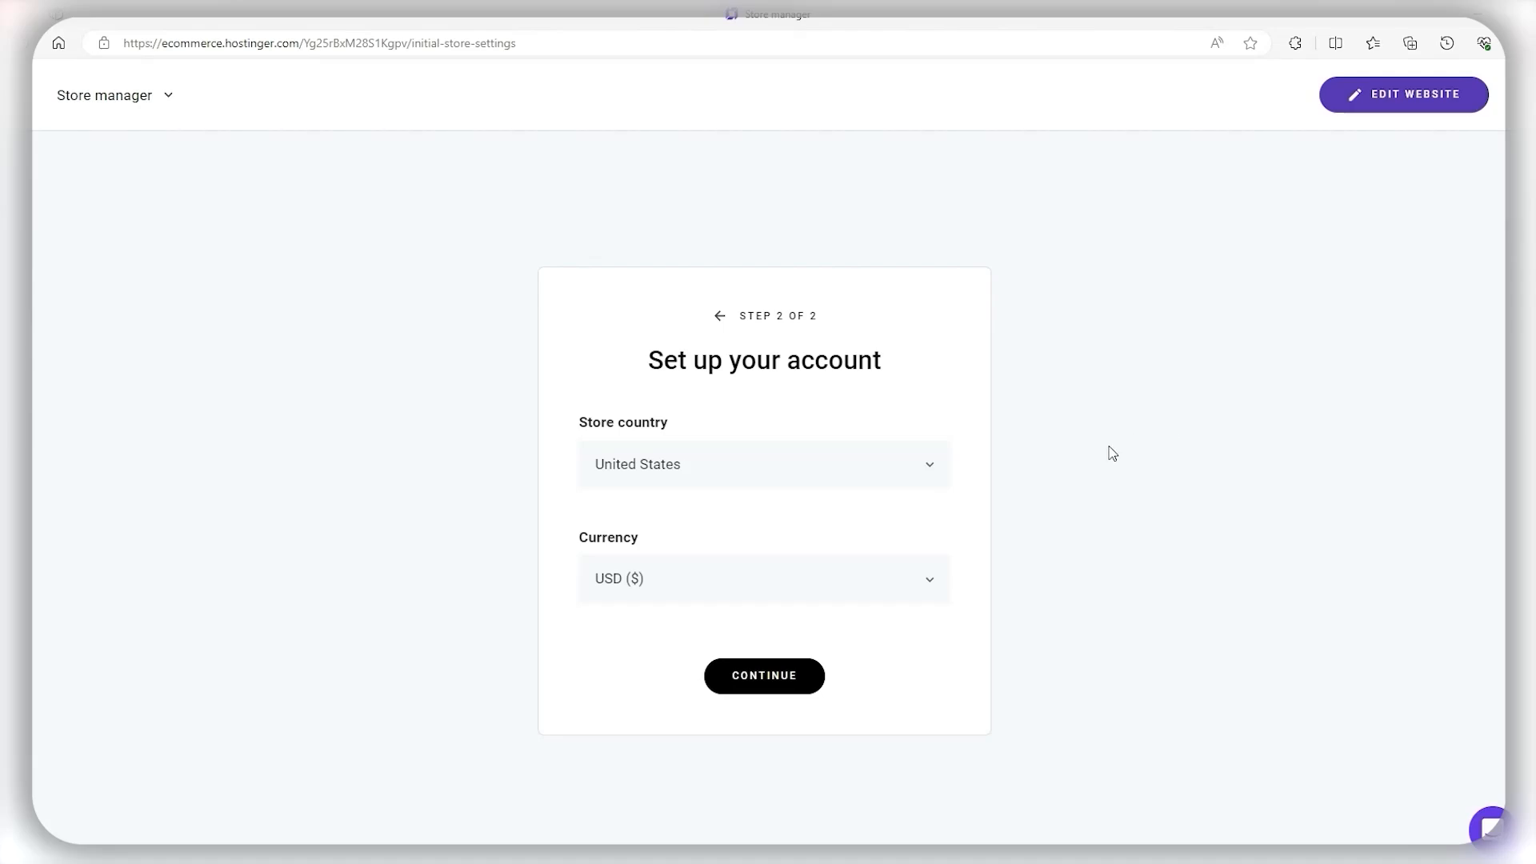
pyautogui.click(805, 678)
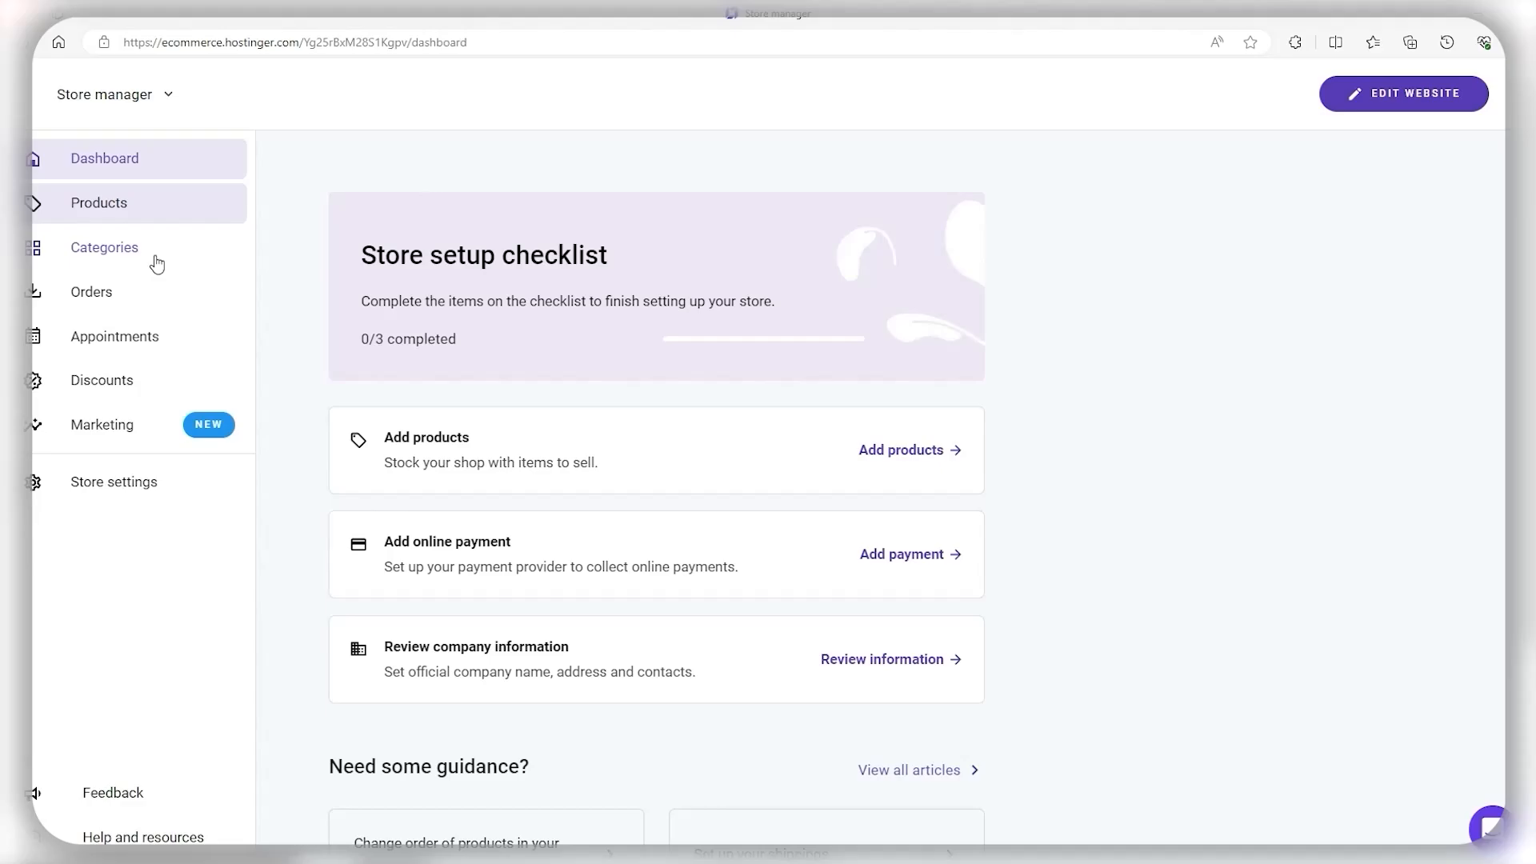
# Step: Review the store's product list and start adding a new physical product
pyautogui.click(142, 208)
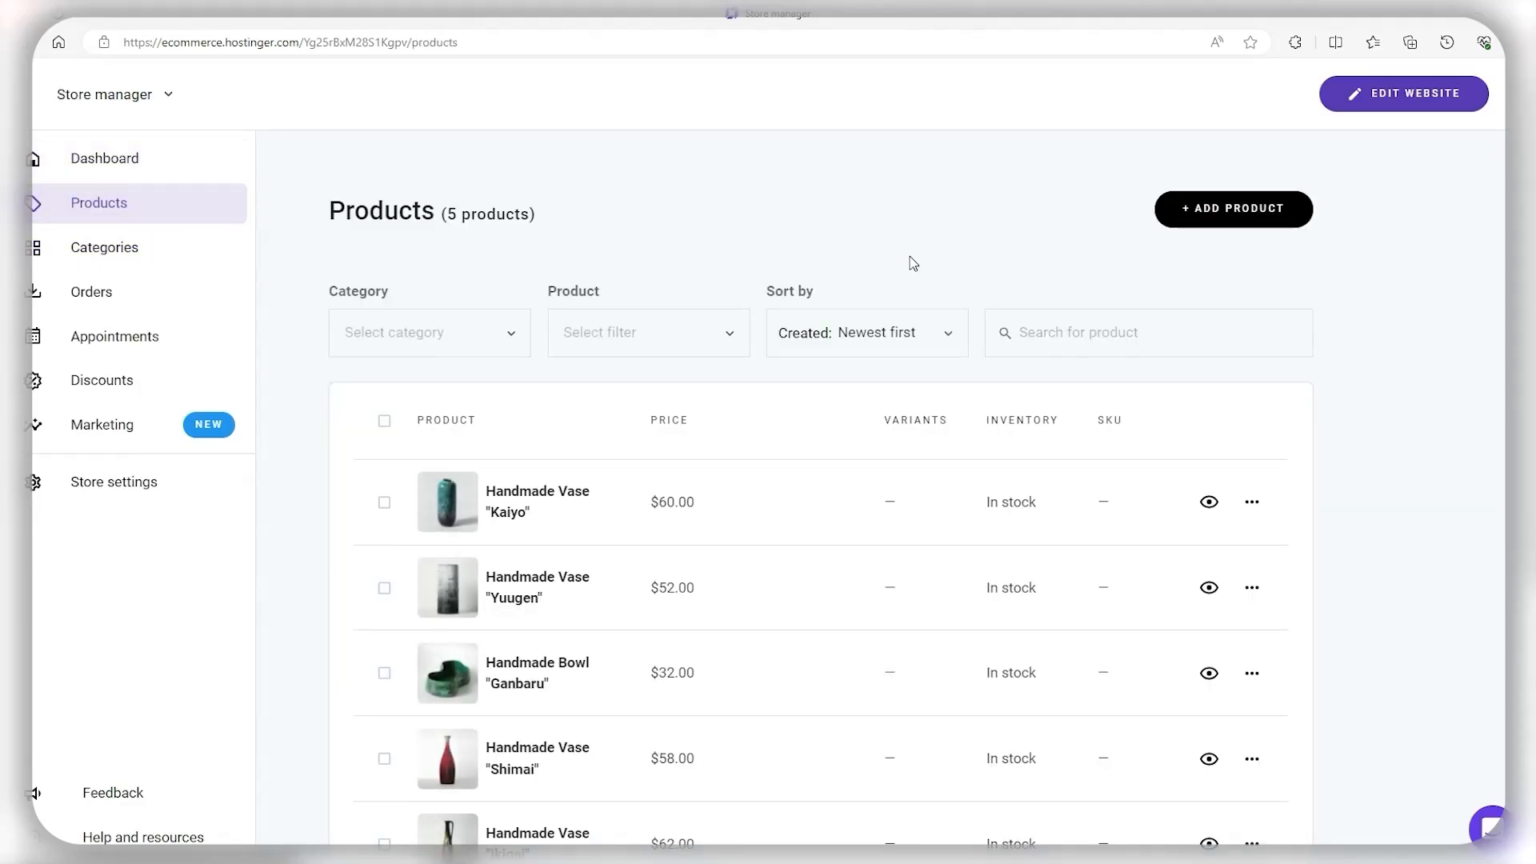
pyautogui.scroll(-2, 920, 281)
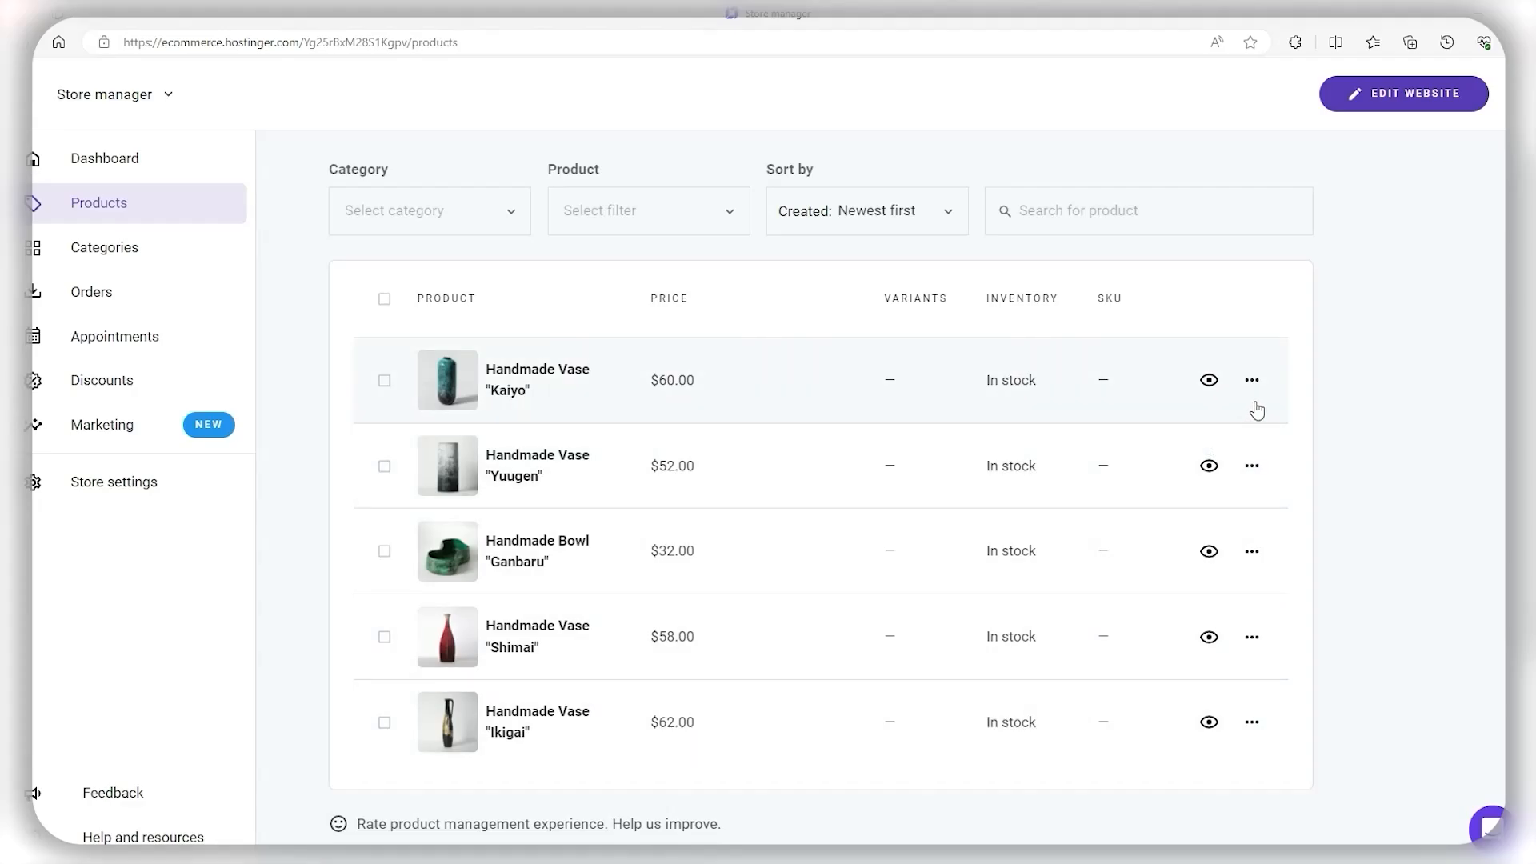
pyautogui.scroll(2, 1440, 416)
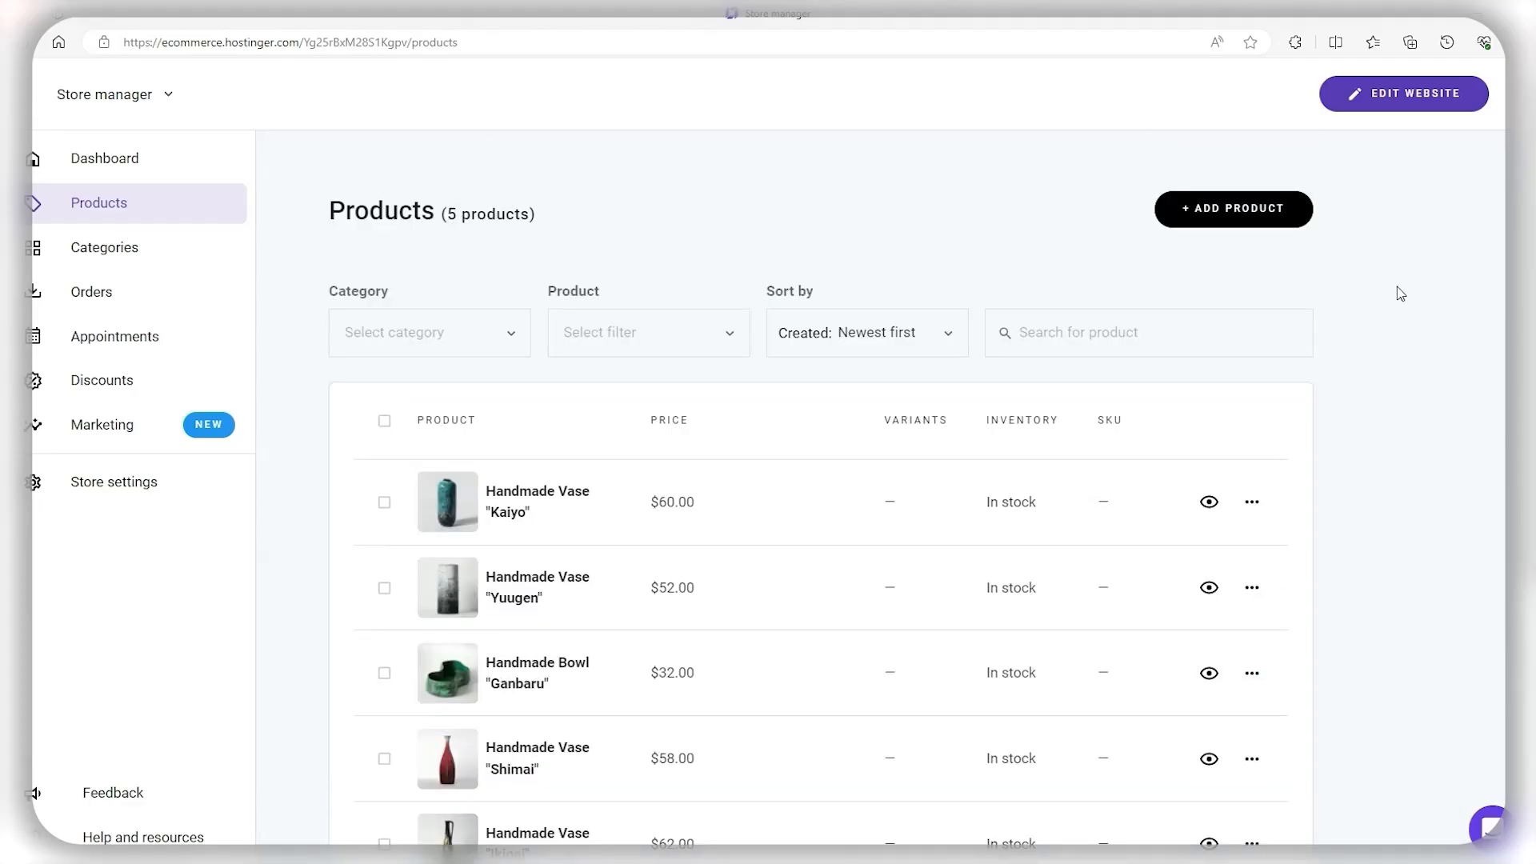
pyautogui.click(1230, 215)
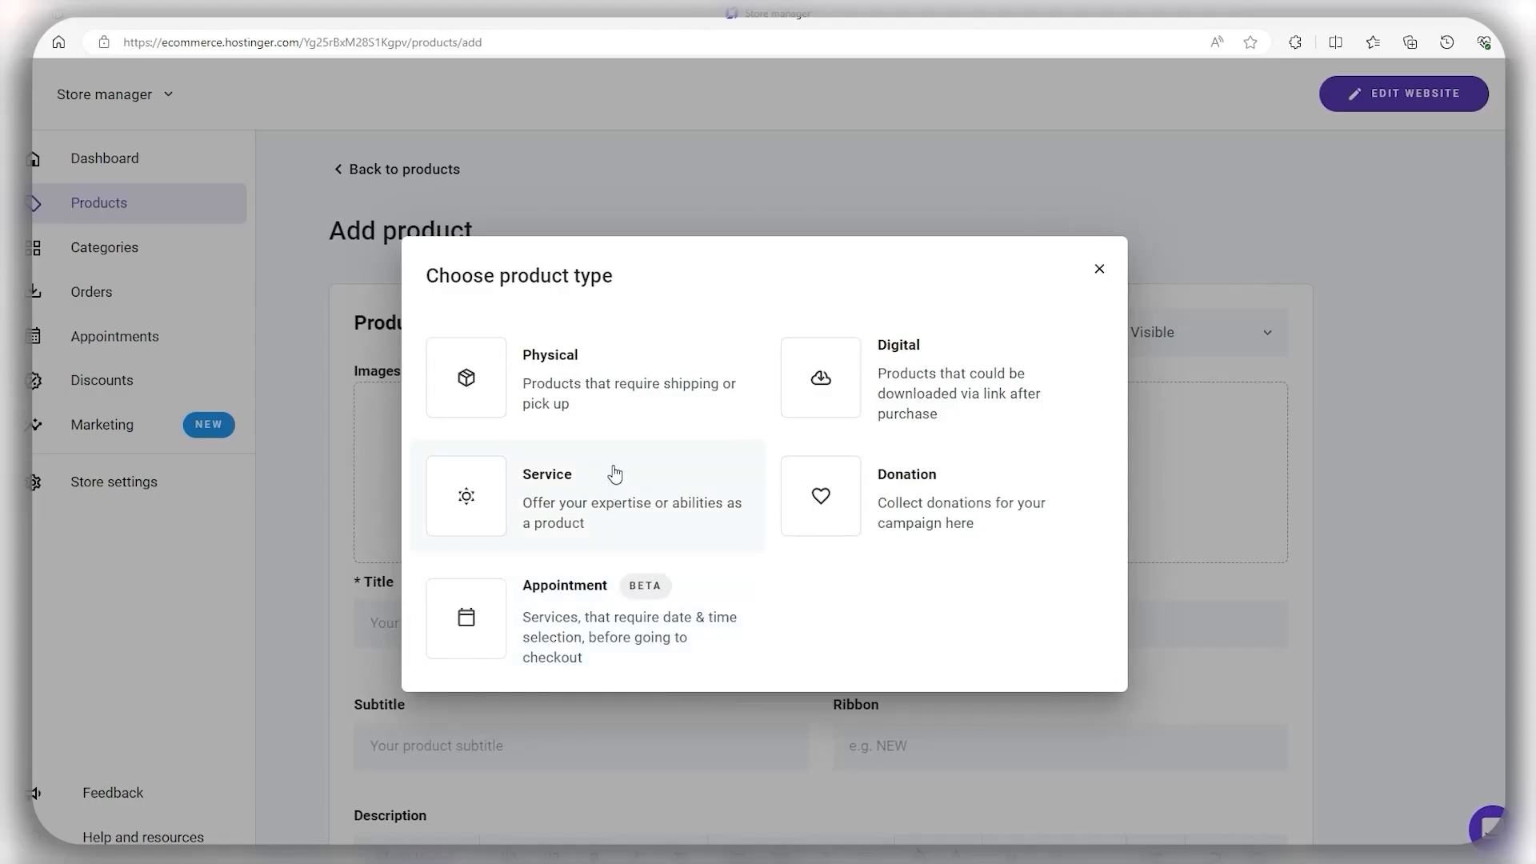
pyautogui.click(600, 403)
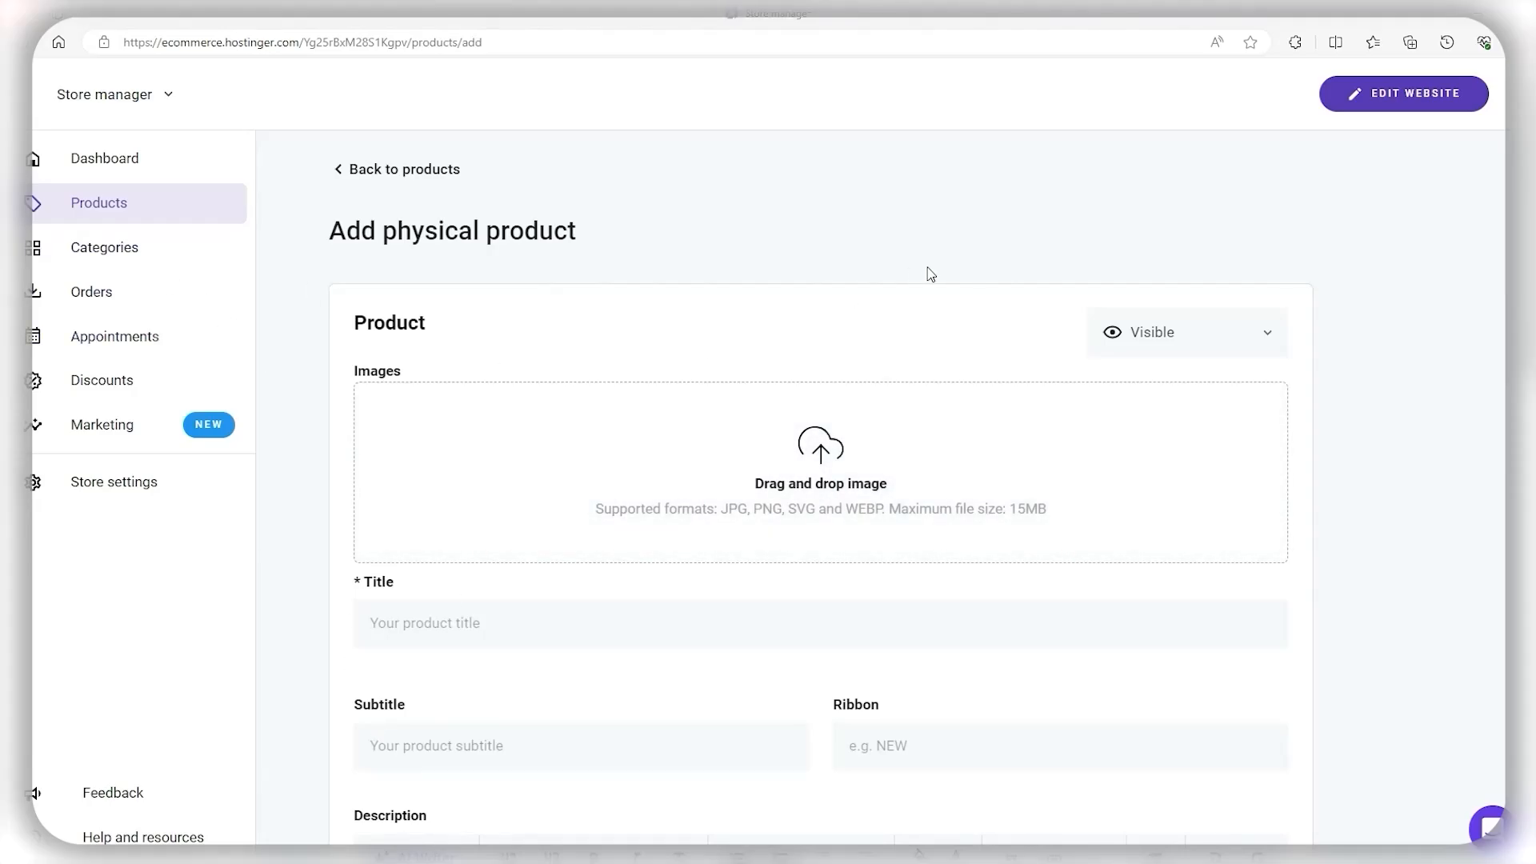
# Step: Add the orange Pixel Plus T-shirt picture from the Blog folder on D: to the product's images
pyautogui.press('super+e')
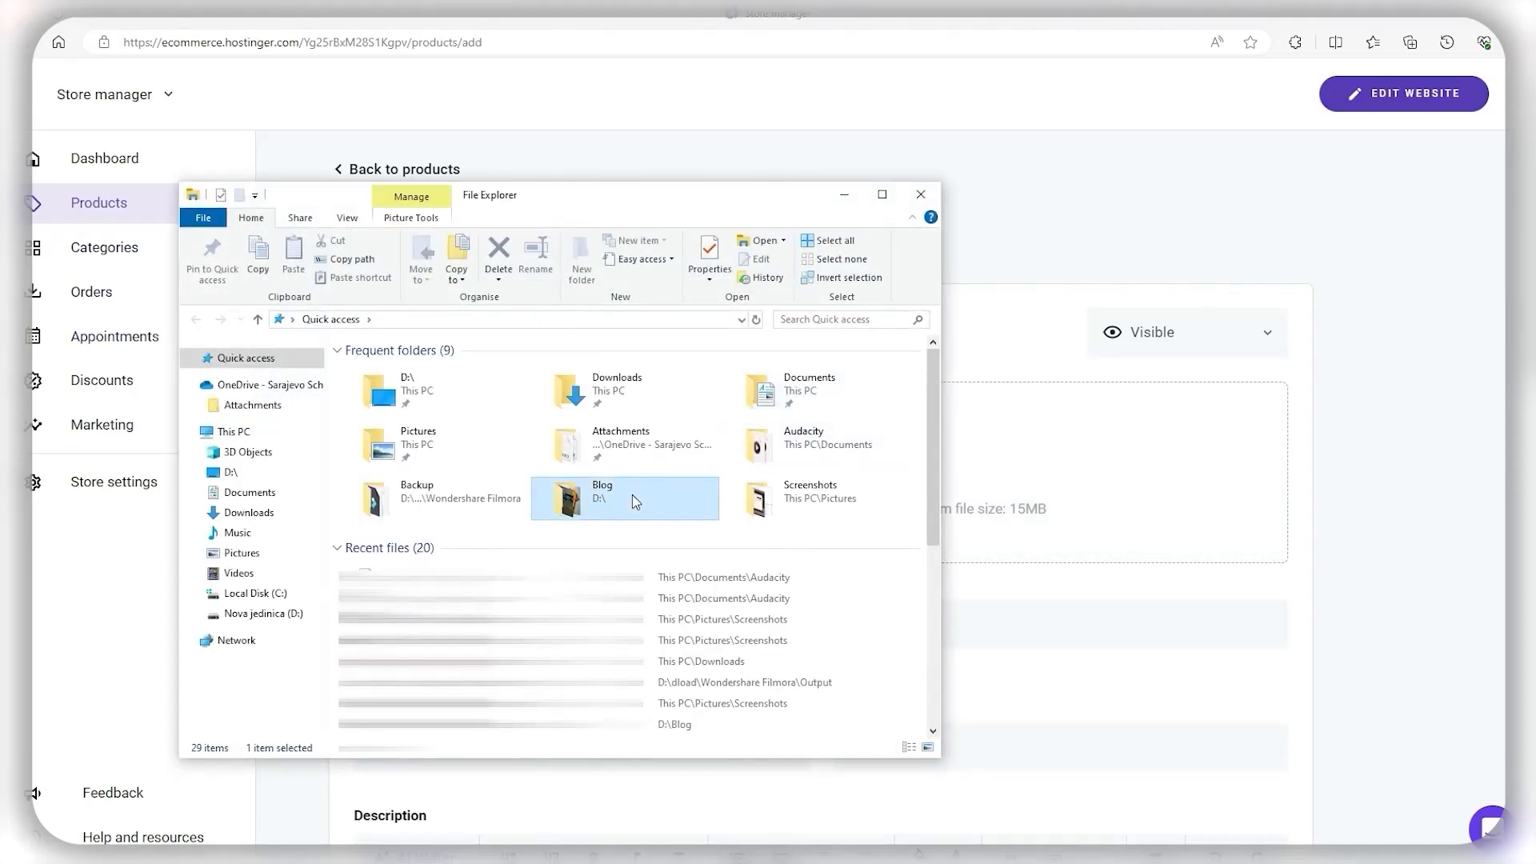
pyautogui.doubleClick(632, 495)
pyautogui.moveTo(564, 198); pyautogui.dragTo(1138, 152)
pyautogui.moveTo(1075, 550); pyautogui.dragTo(615, 473)
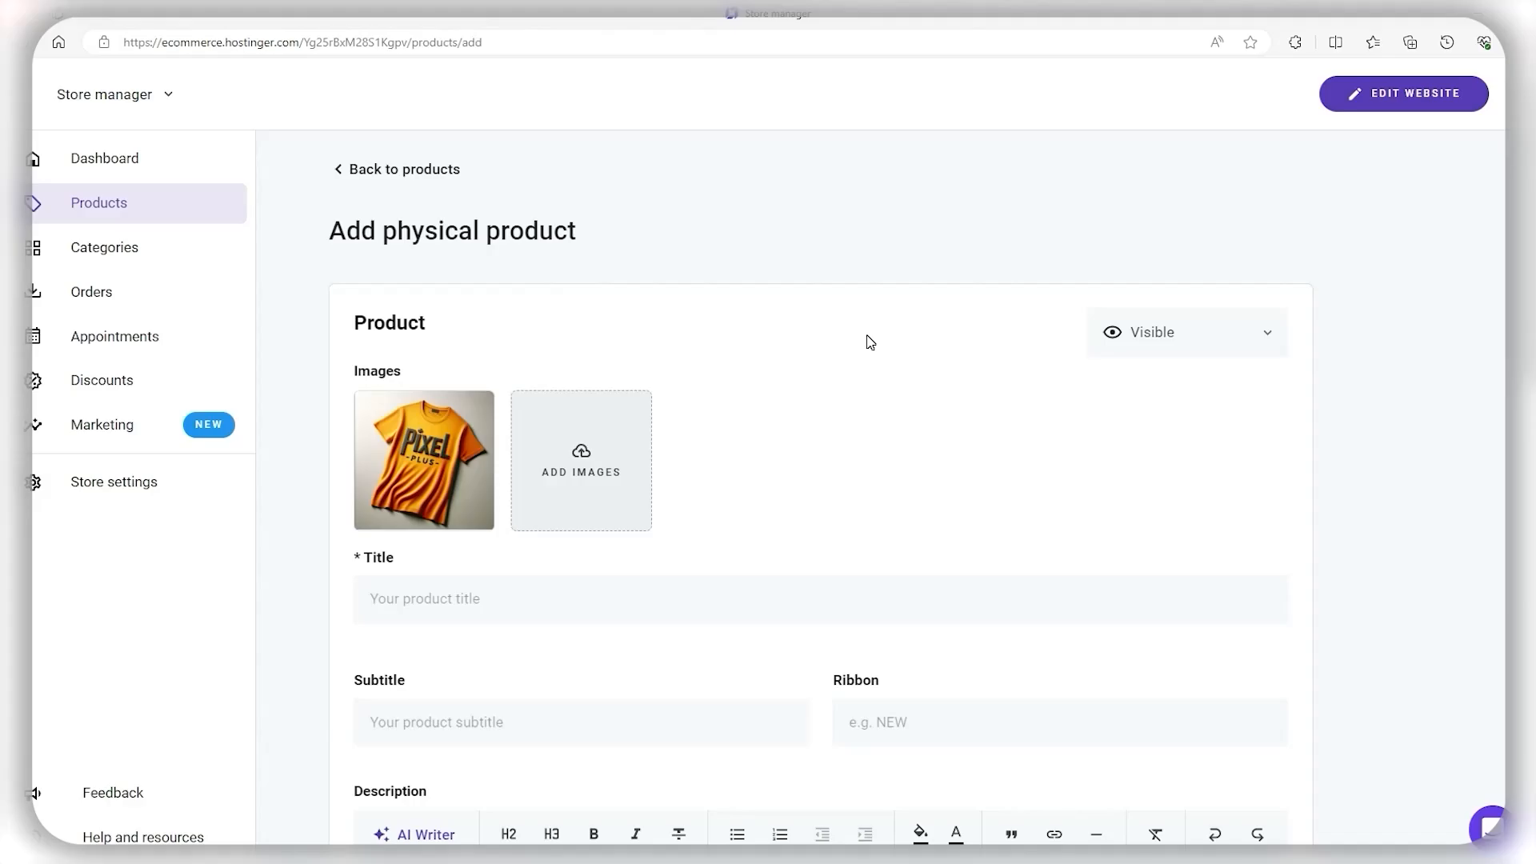
# Step: Title the product "PixelPlus T-Shirt", with the subtitle "Made in the US" and the ribbon "New"
pyautogui.scroll(-3, 859, 389)
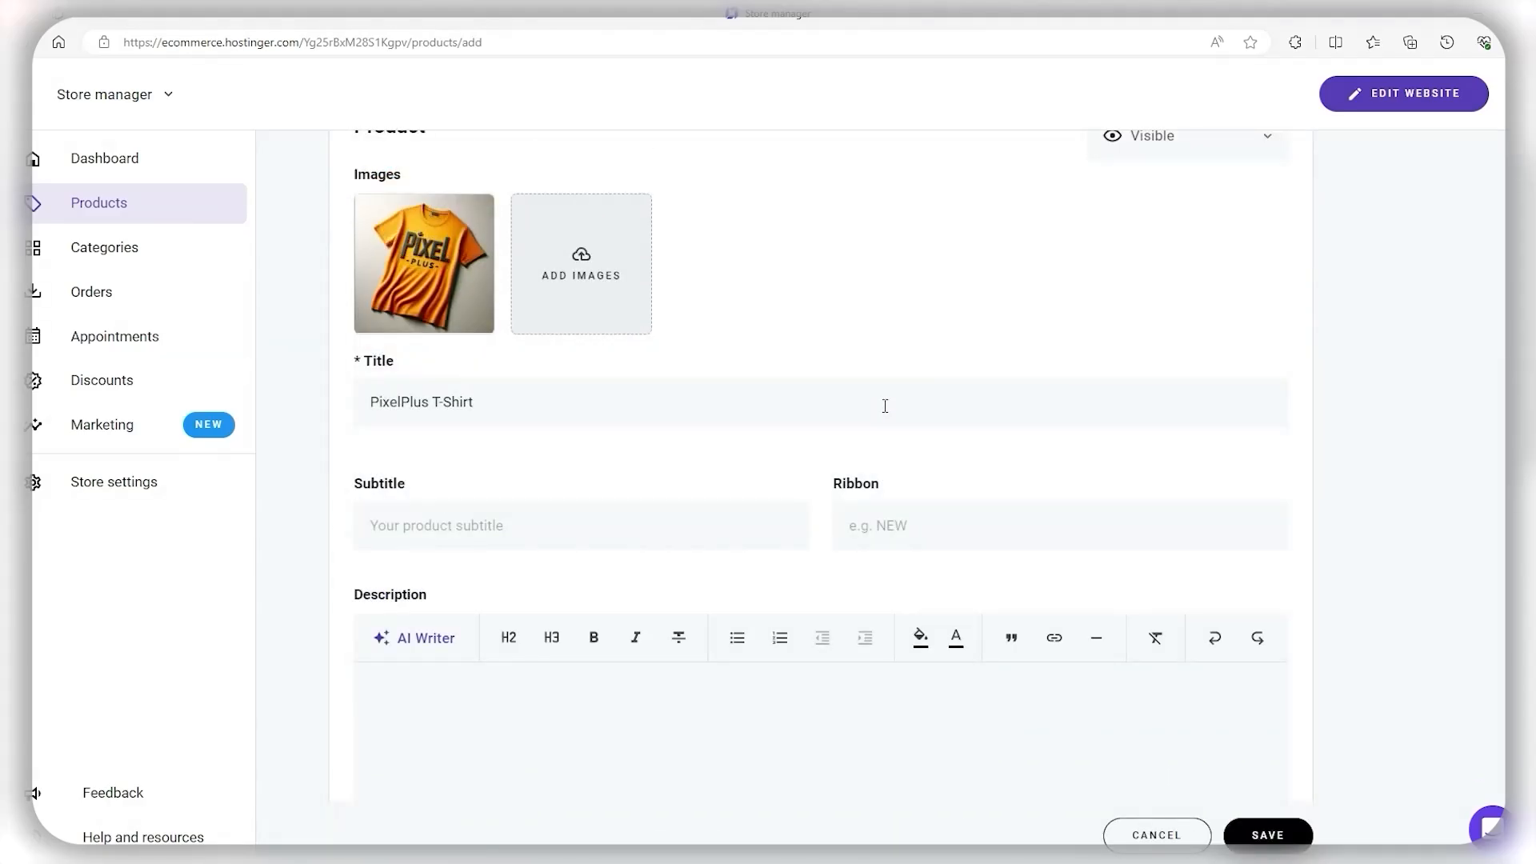
pyautogui.click(513, 506)
pyautogui.write('Made in the US')
pyautogui.click(965, 528)
pyautogui.write('New')
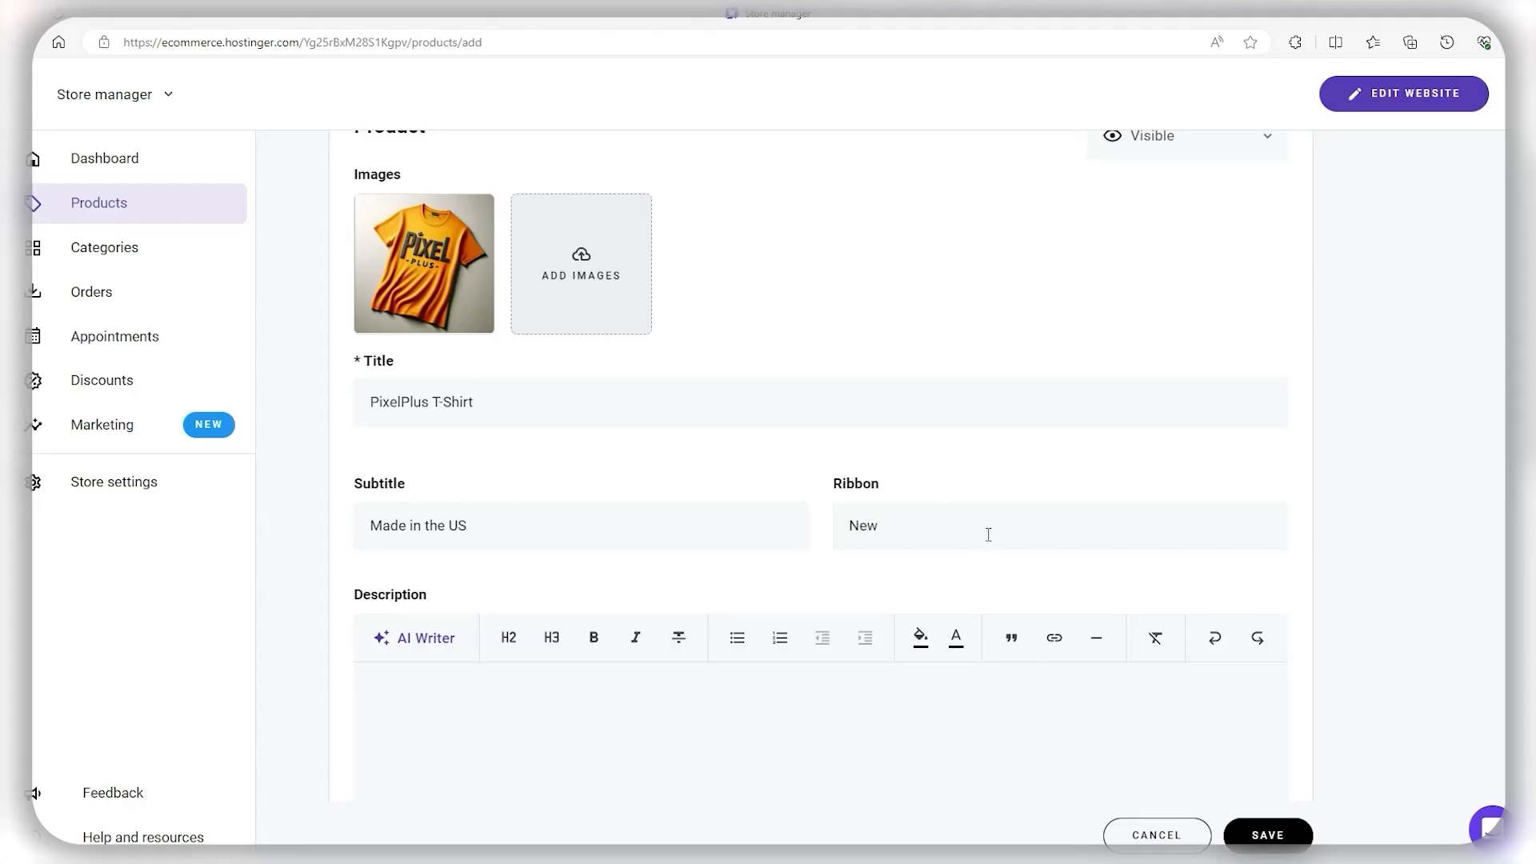
# Step: Paste the prepared Pixel Plus Tee text, starting "Introducing the Pixel Plus Tee", into the product description
pyautogui.scroll(-5, 1377, 501)
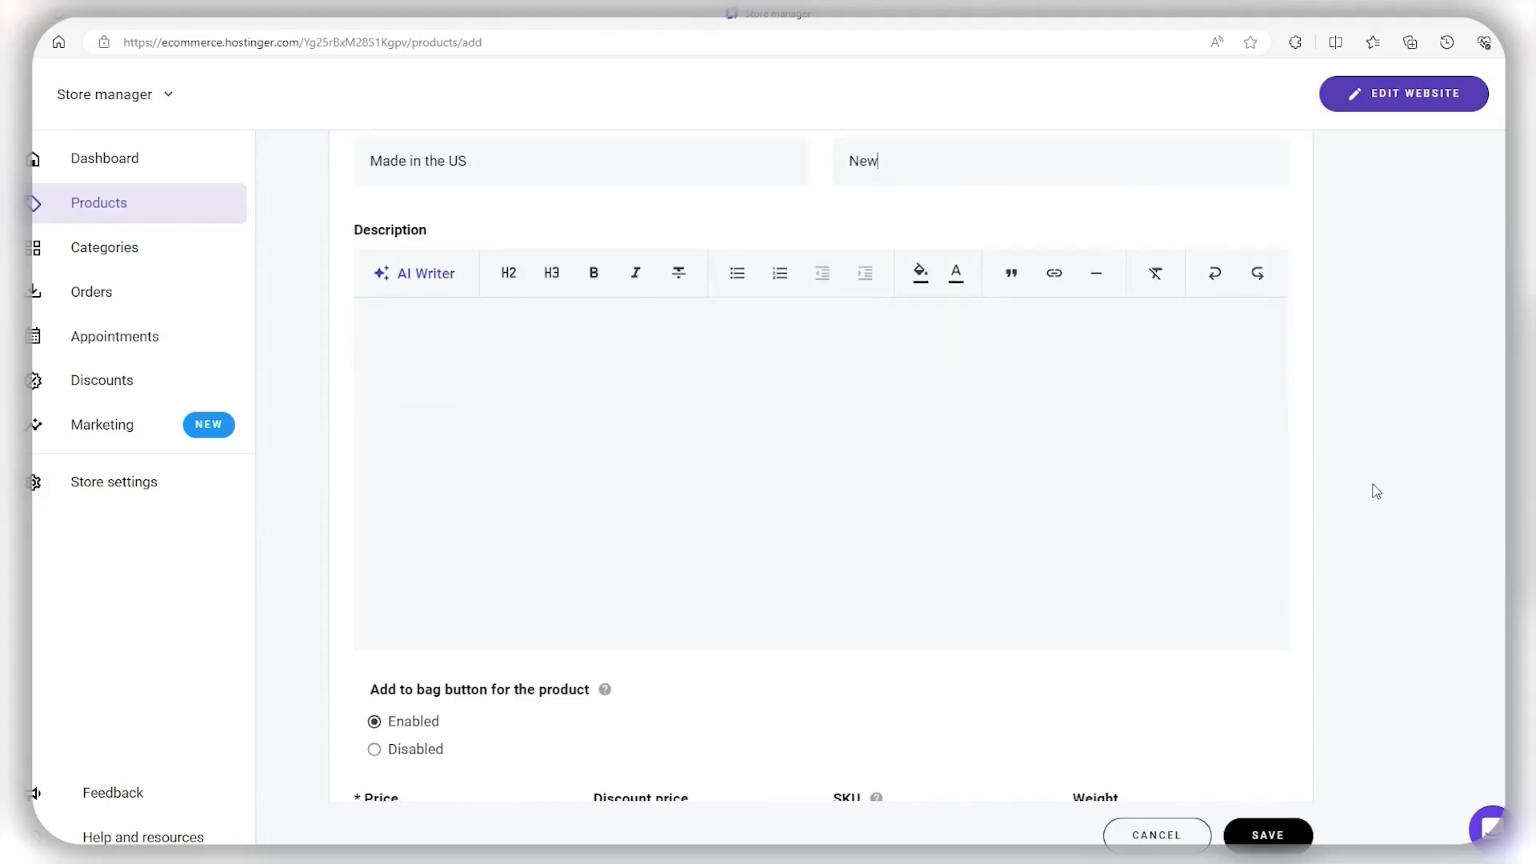
pyautogui.click(803, 355)
pyautogui.hotkey('ctrl', 'v')
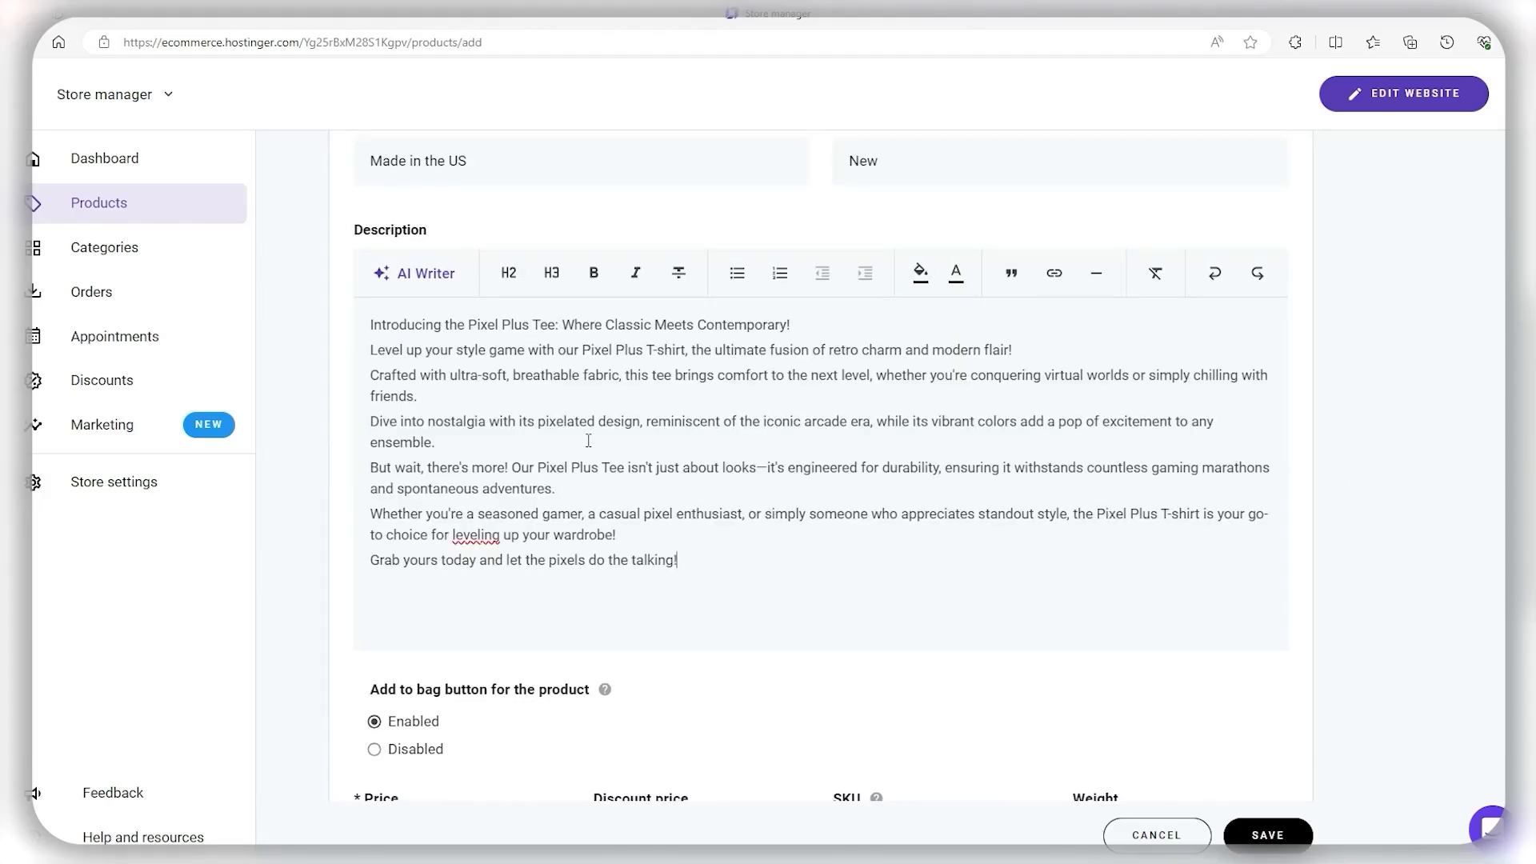
# Step: Set the price to $10, discount price to $5 and weight to 2 oz, and enable quantity tracking with 100 items
pyautogui.scroll(-5, 575, 447)
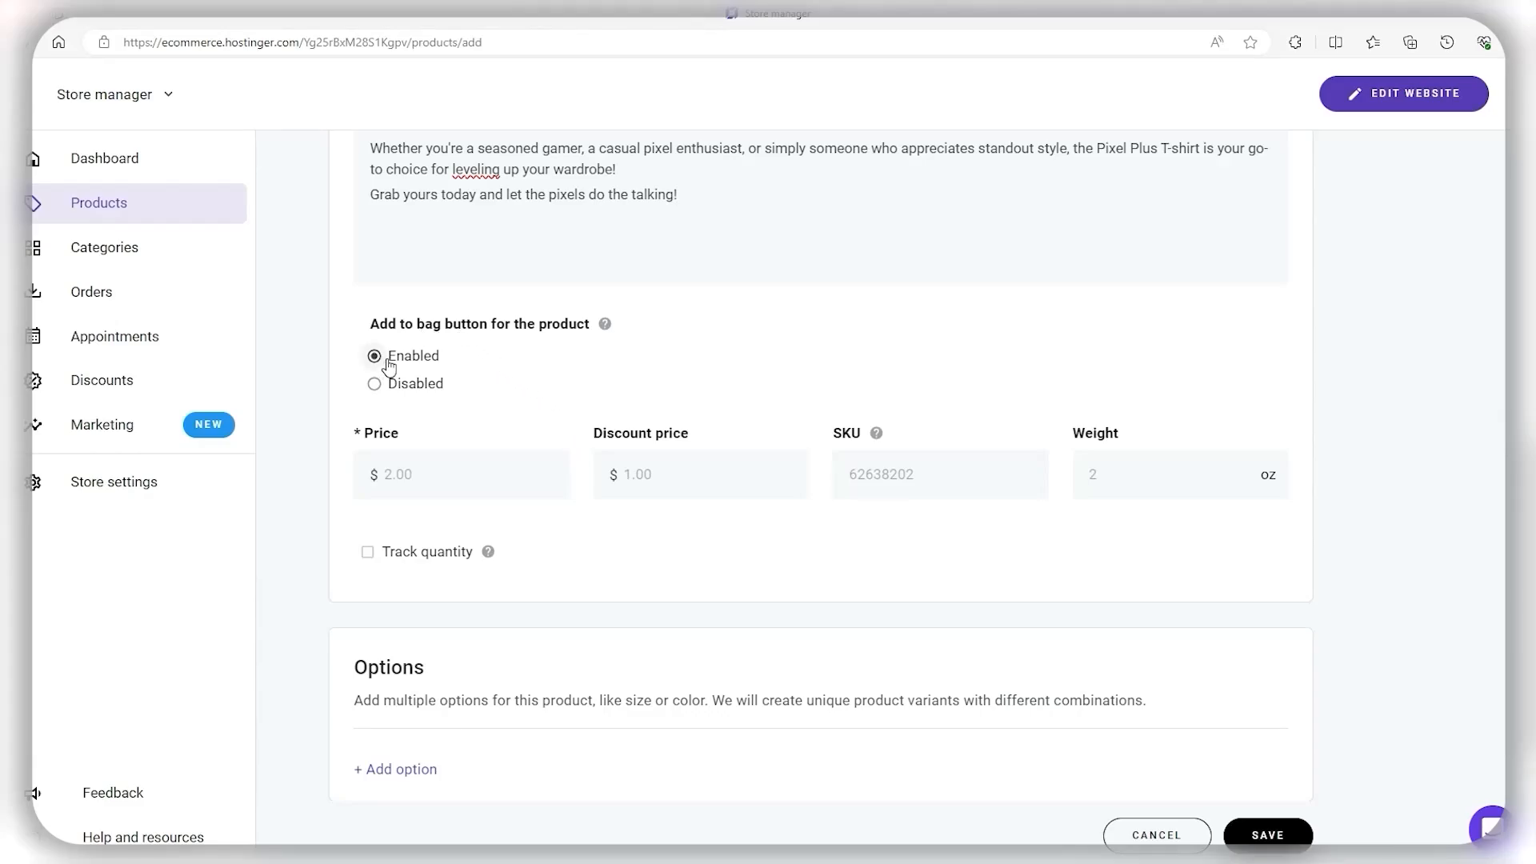
pyautogui.click(448, 472)
pyautogui.write('10')
pyautogui.click(701, 484)
pyautogui.write('5')
pyautogui.scroll(-2, 1109, 474)
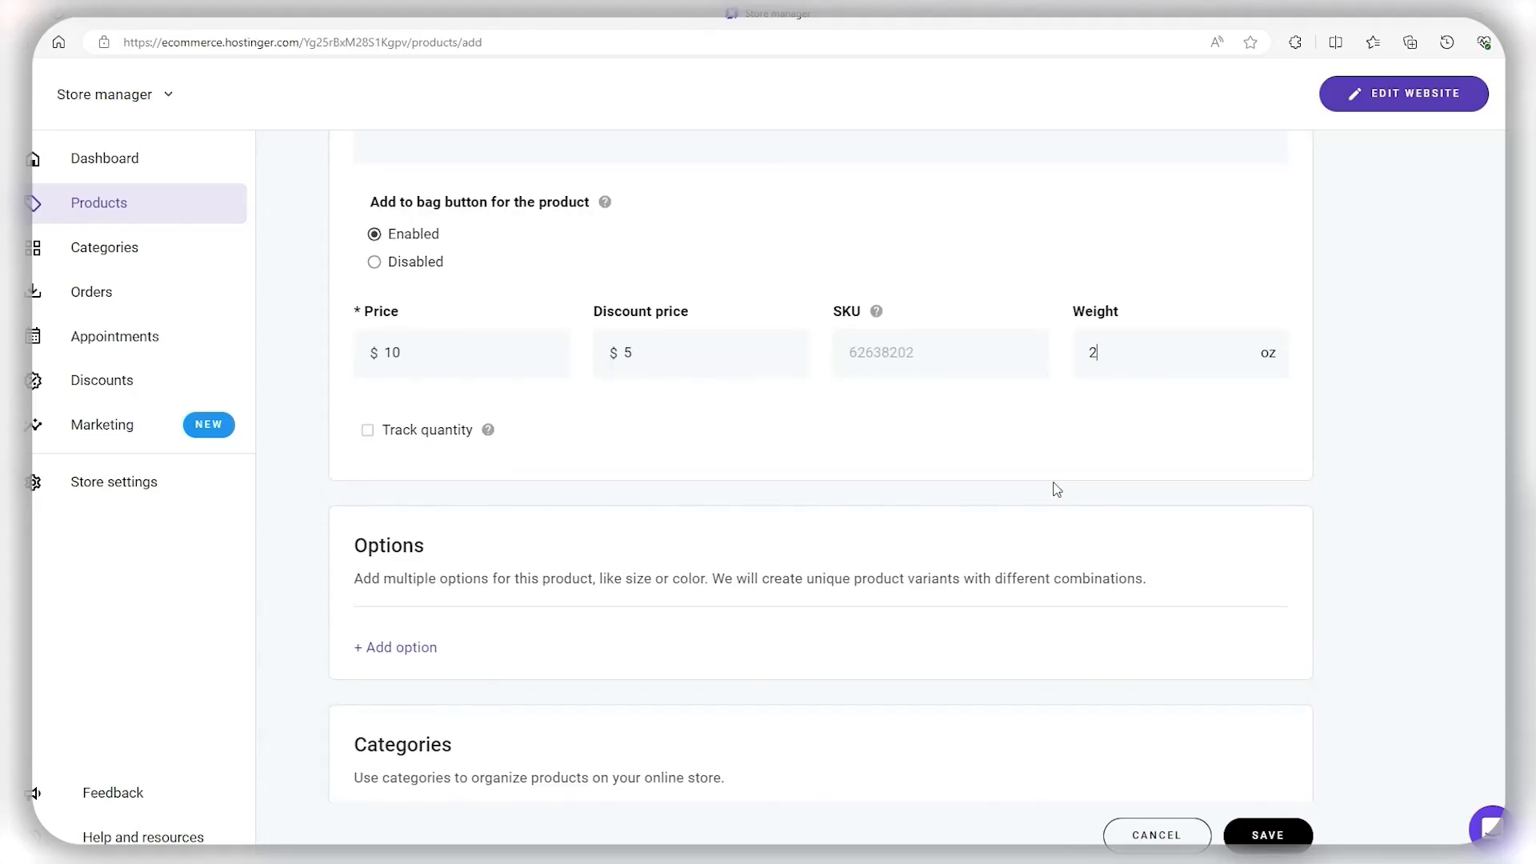
pyautogui.click(369, 432)
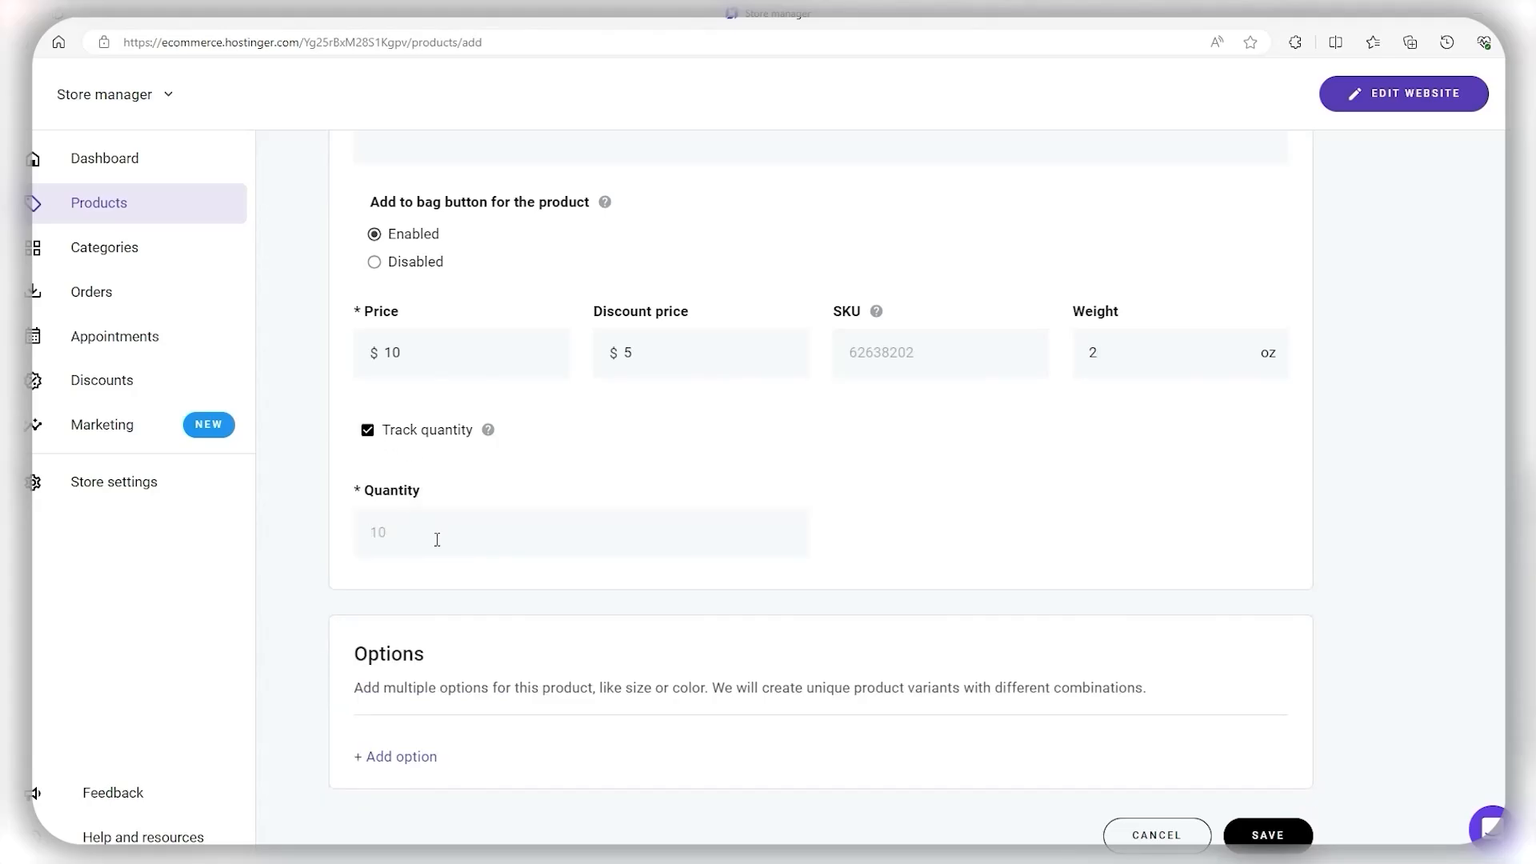
pyautogui.write('100')
# Step: Add a Size option to the product with the selections Large, Medium and Small, and save it
pyautogui.scroll(-4, 659, 432)
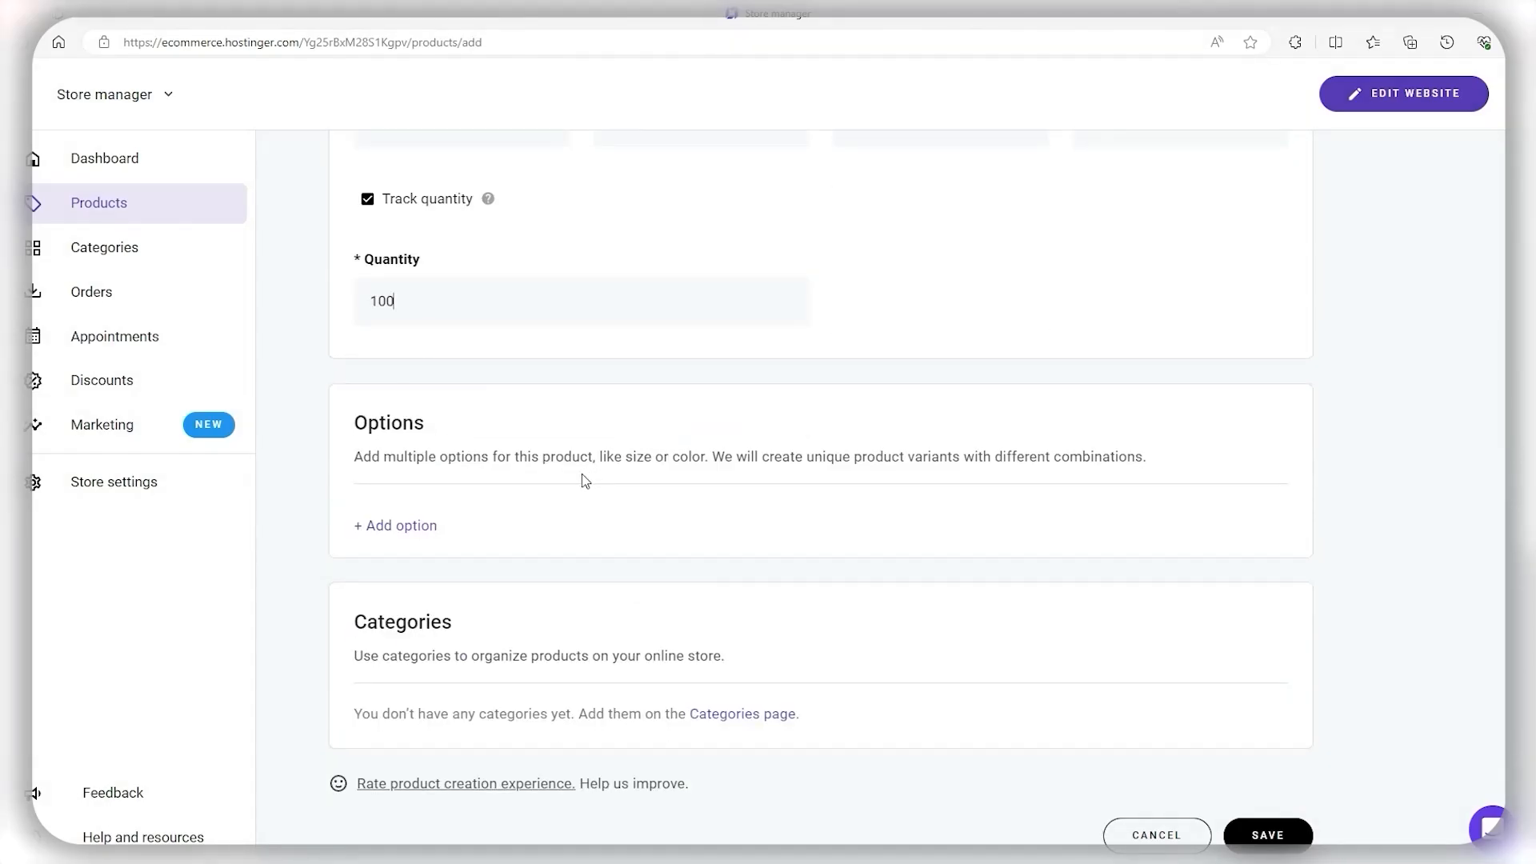
pyautogui.click(421, 529)
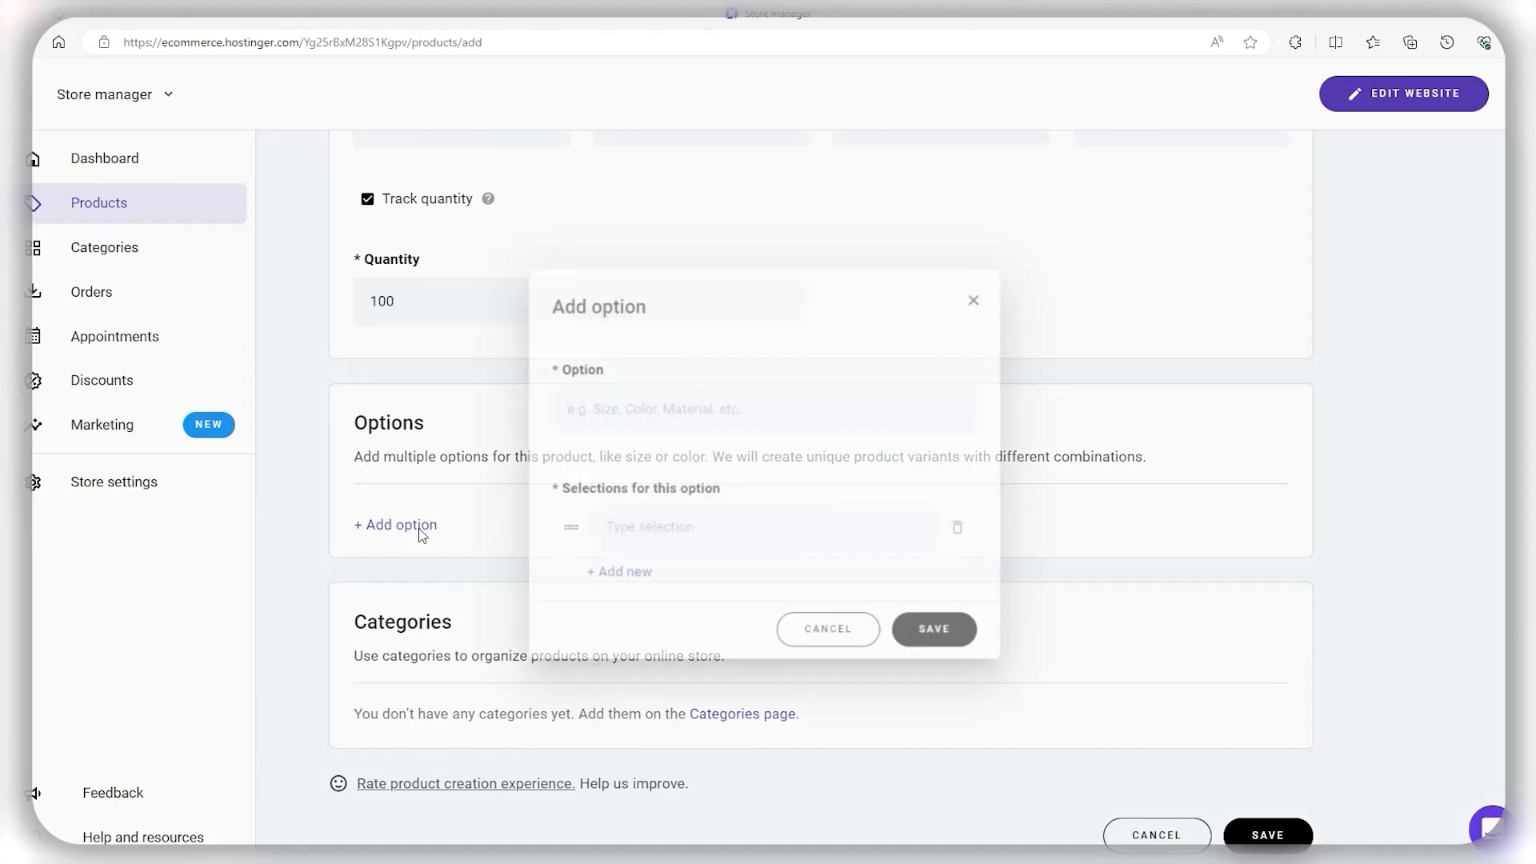
pyautogui.click(659, 420)
pyautogui.write('Size')
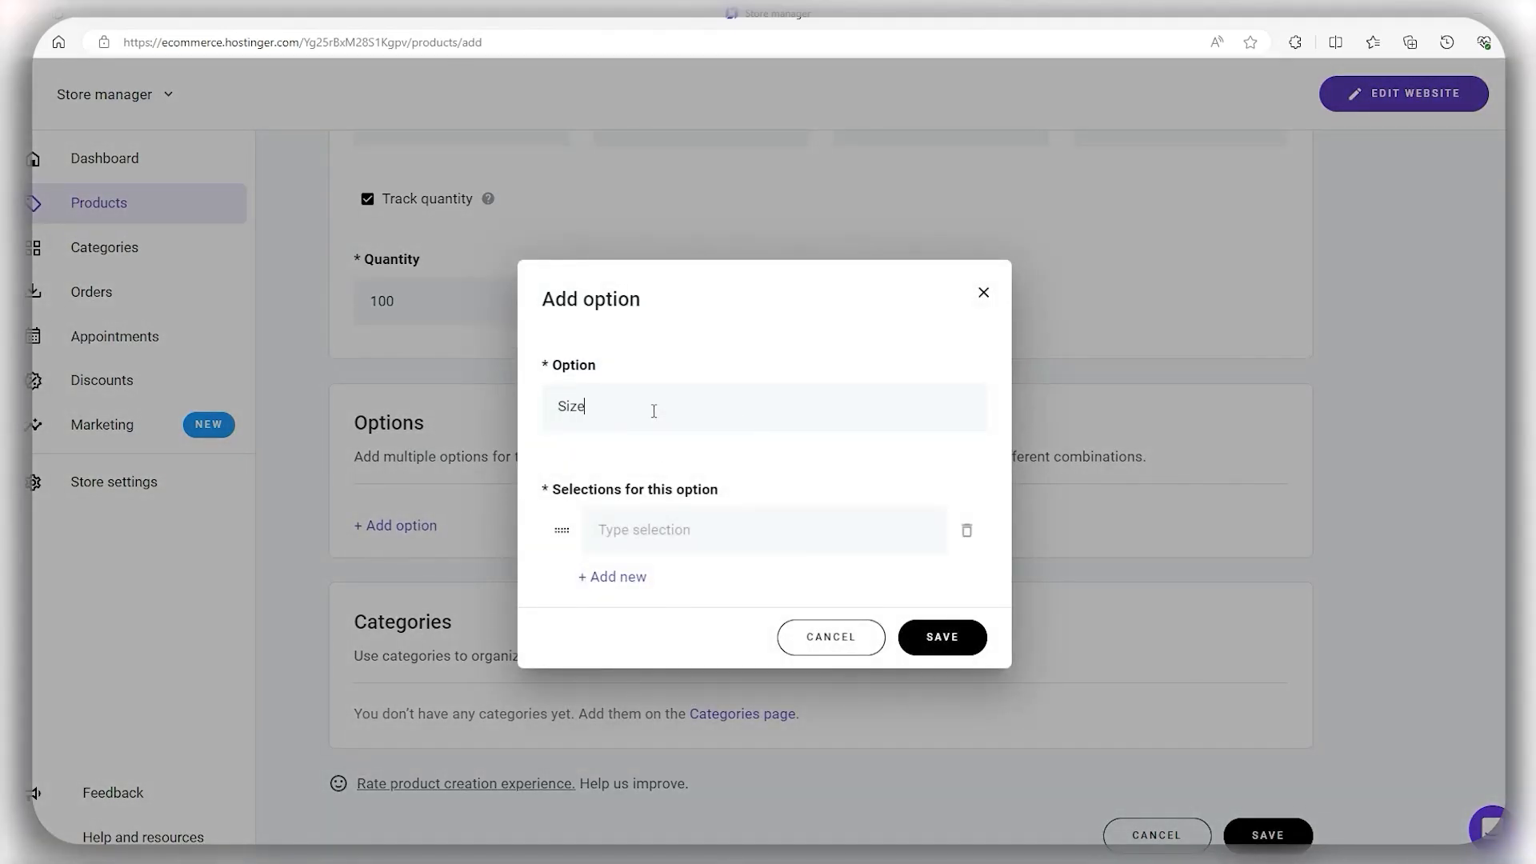
pyautogui.click(635, 529)
pyautogui.write('Large')
pyautogui.click(632, 577)
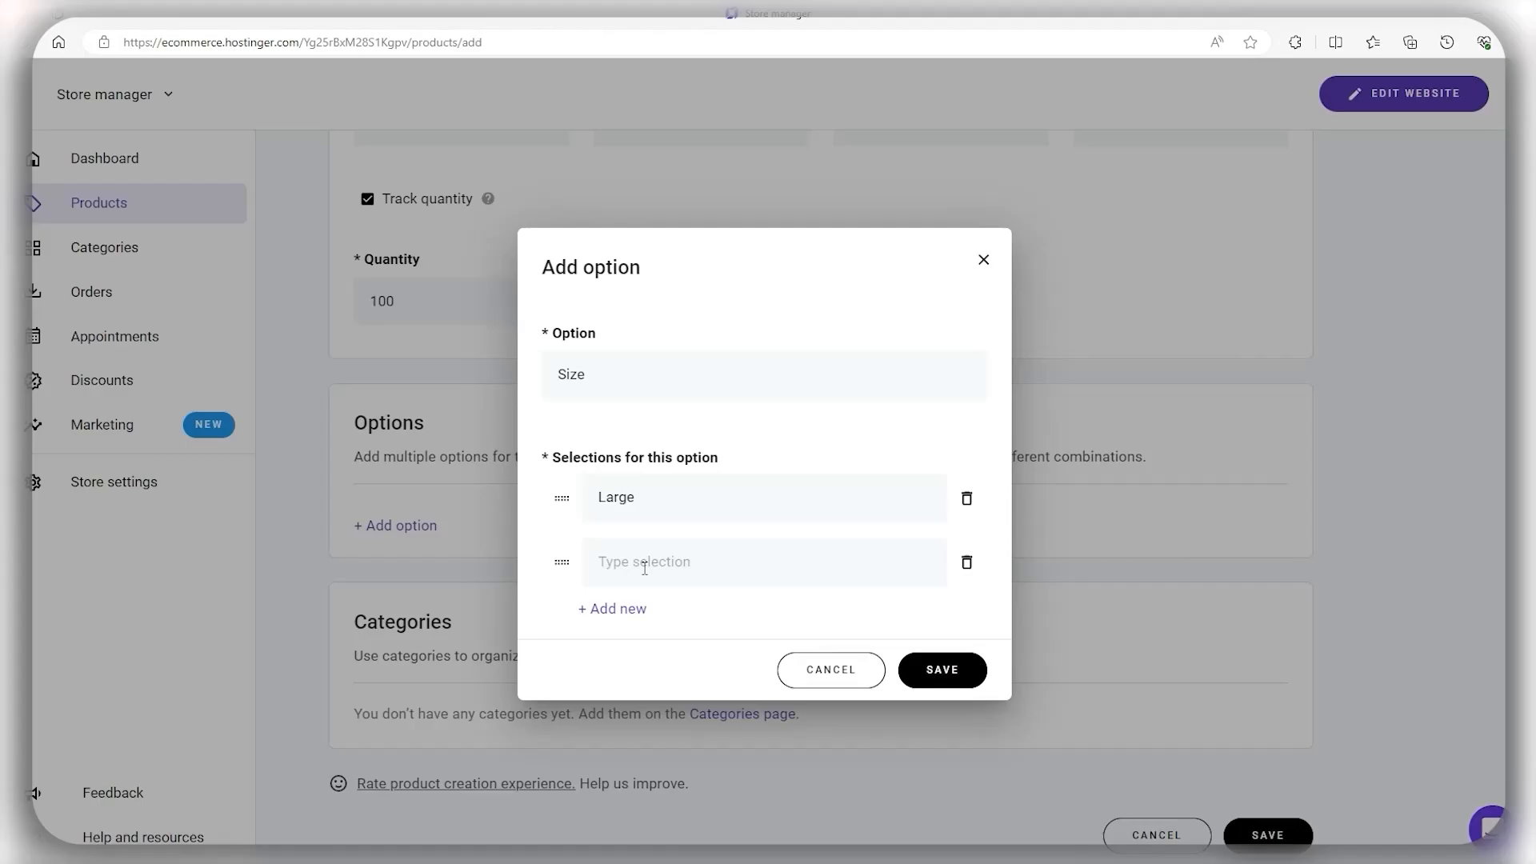
pyautogui.write('Medium')
pyautogui.click(613, 608)
pyautogui.write('Small')
pyautogui.click(936, 706)
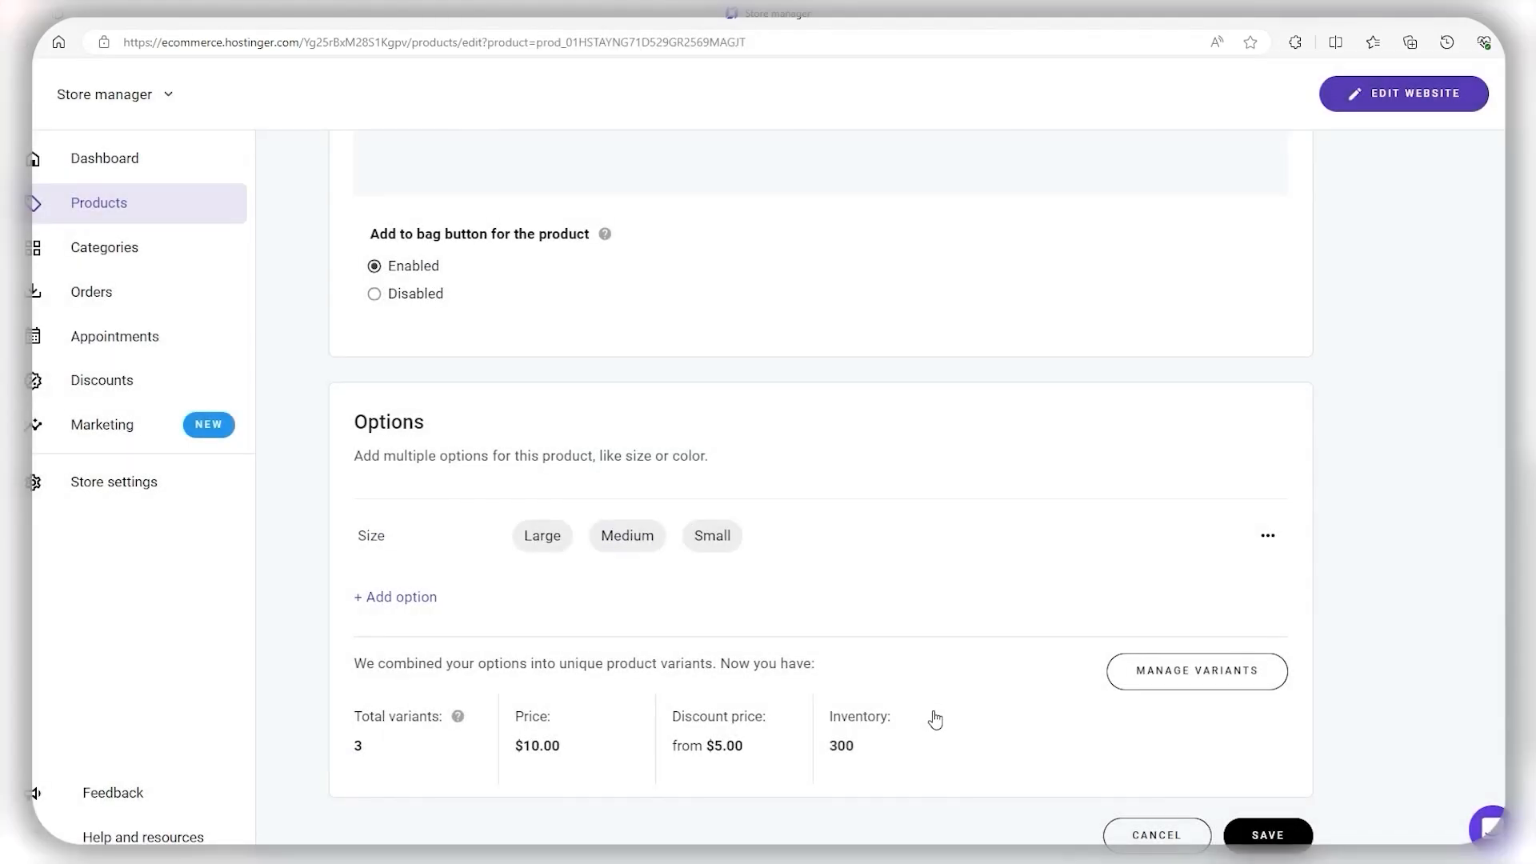
# Step: Review the price, discount price, weight and quantity of the T-shirt's size variants
pyautogui.click(399, 599)
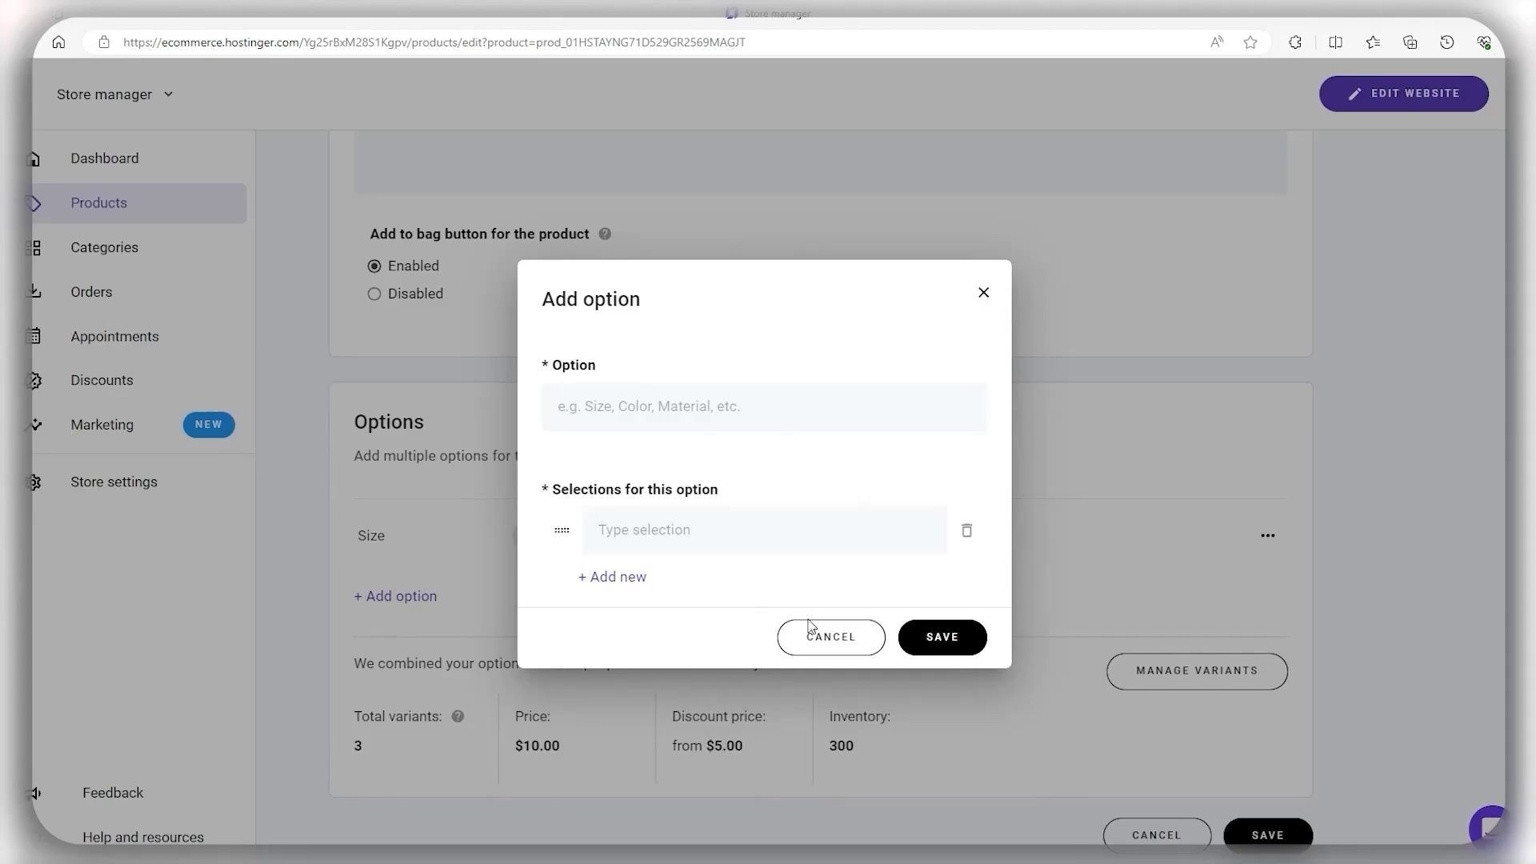
pyautogui.click(981, 296)
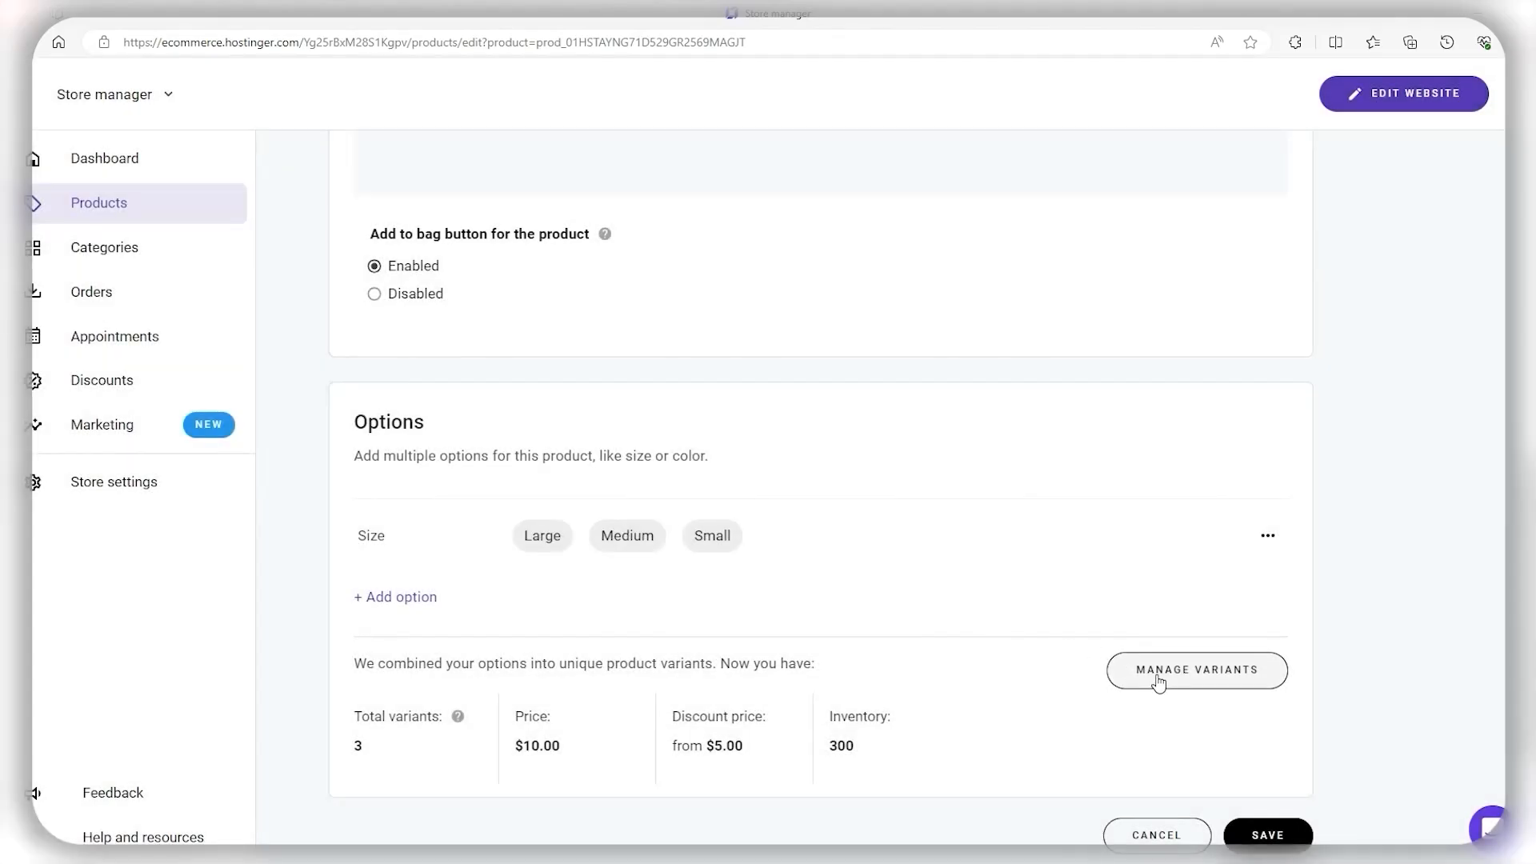
pyautogui.click(1201, 676)
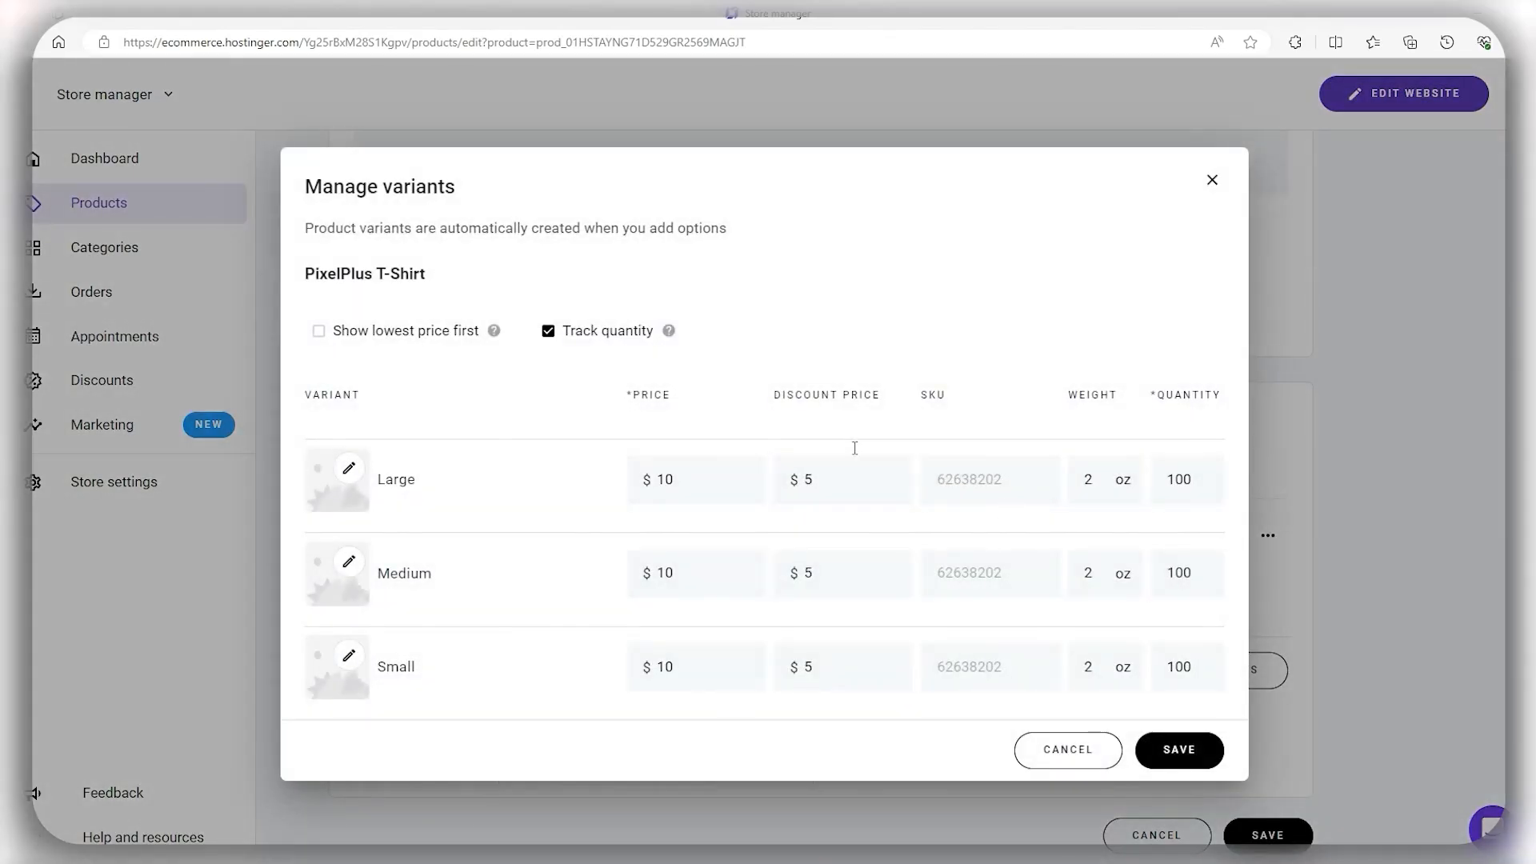
pyautogui.click(1214, 180)
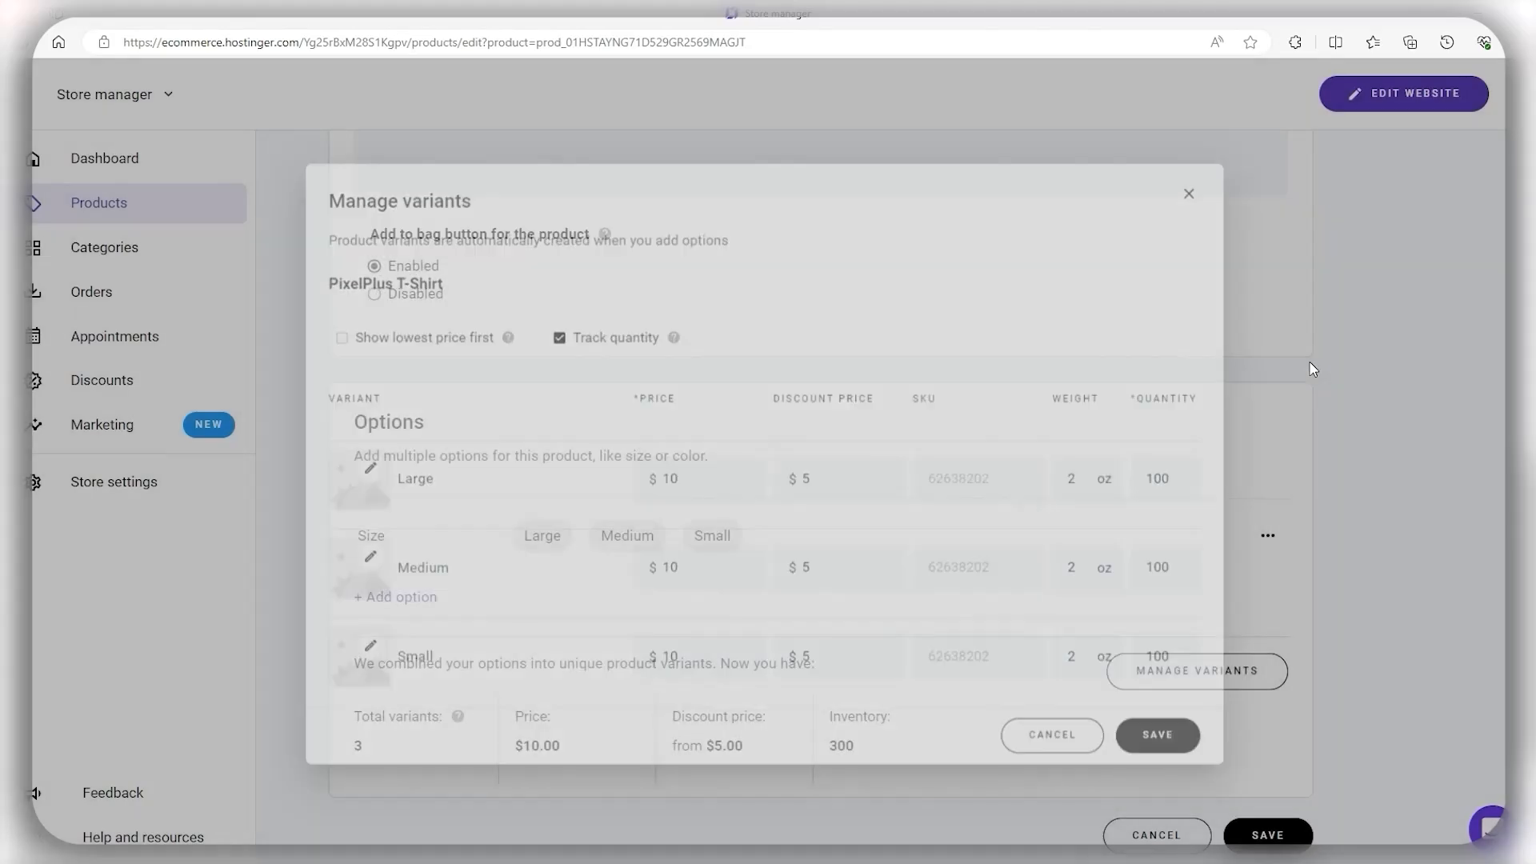
# Step: Save the PixelPlus T-Shirt product and dismiss the notification
pyautogui.scroll(-2, 1317, 376)
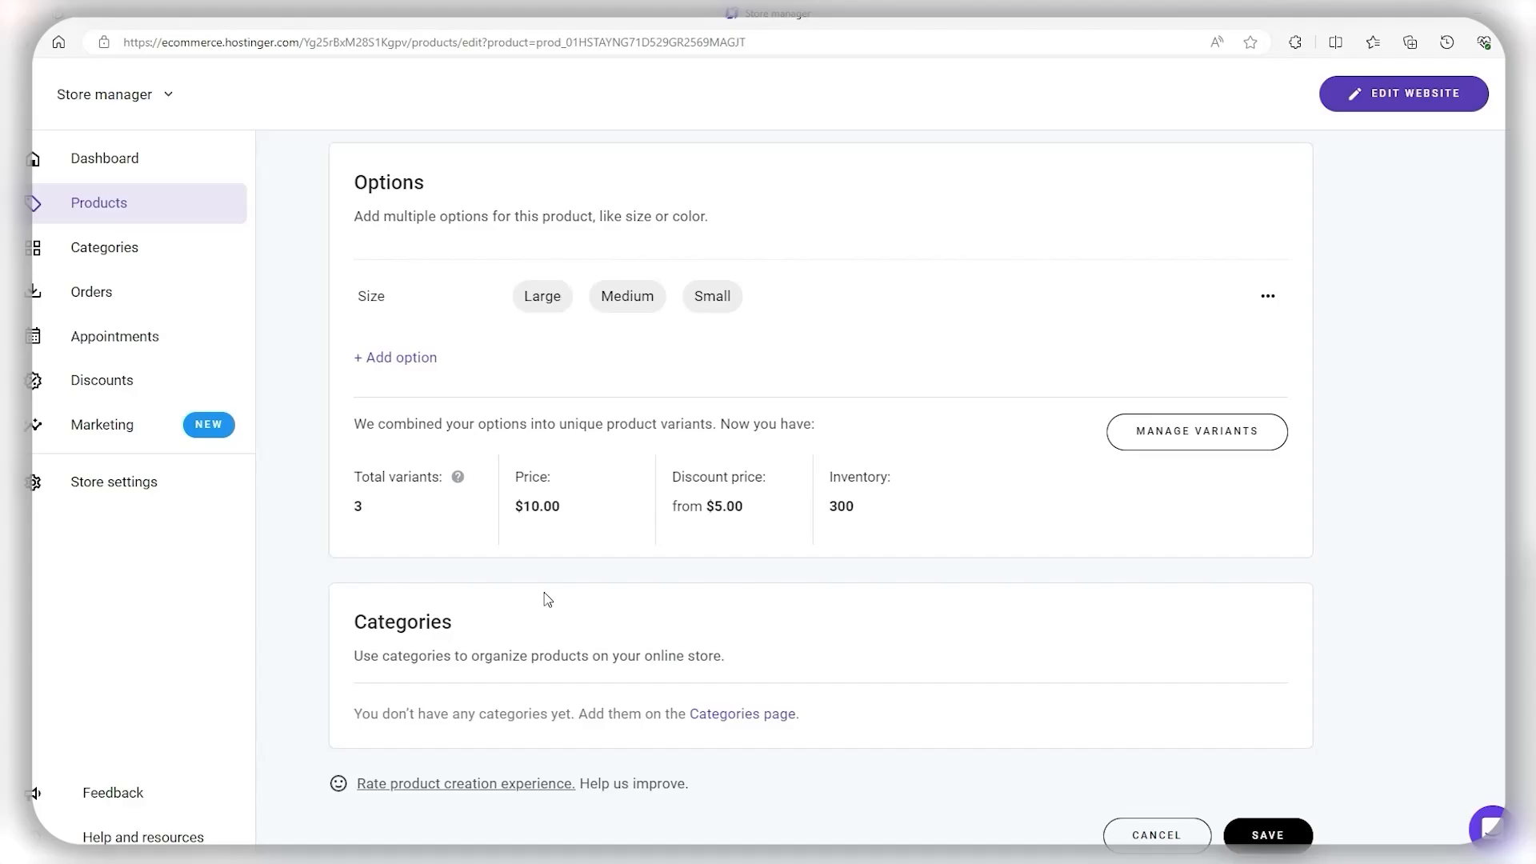
pyautogui.scroll(10, 1227, 577)
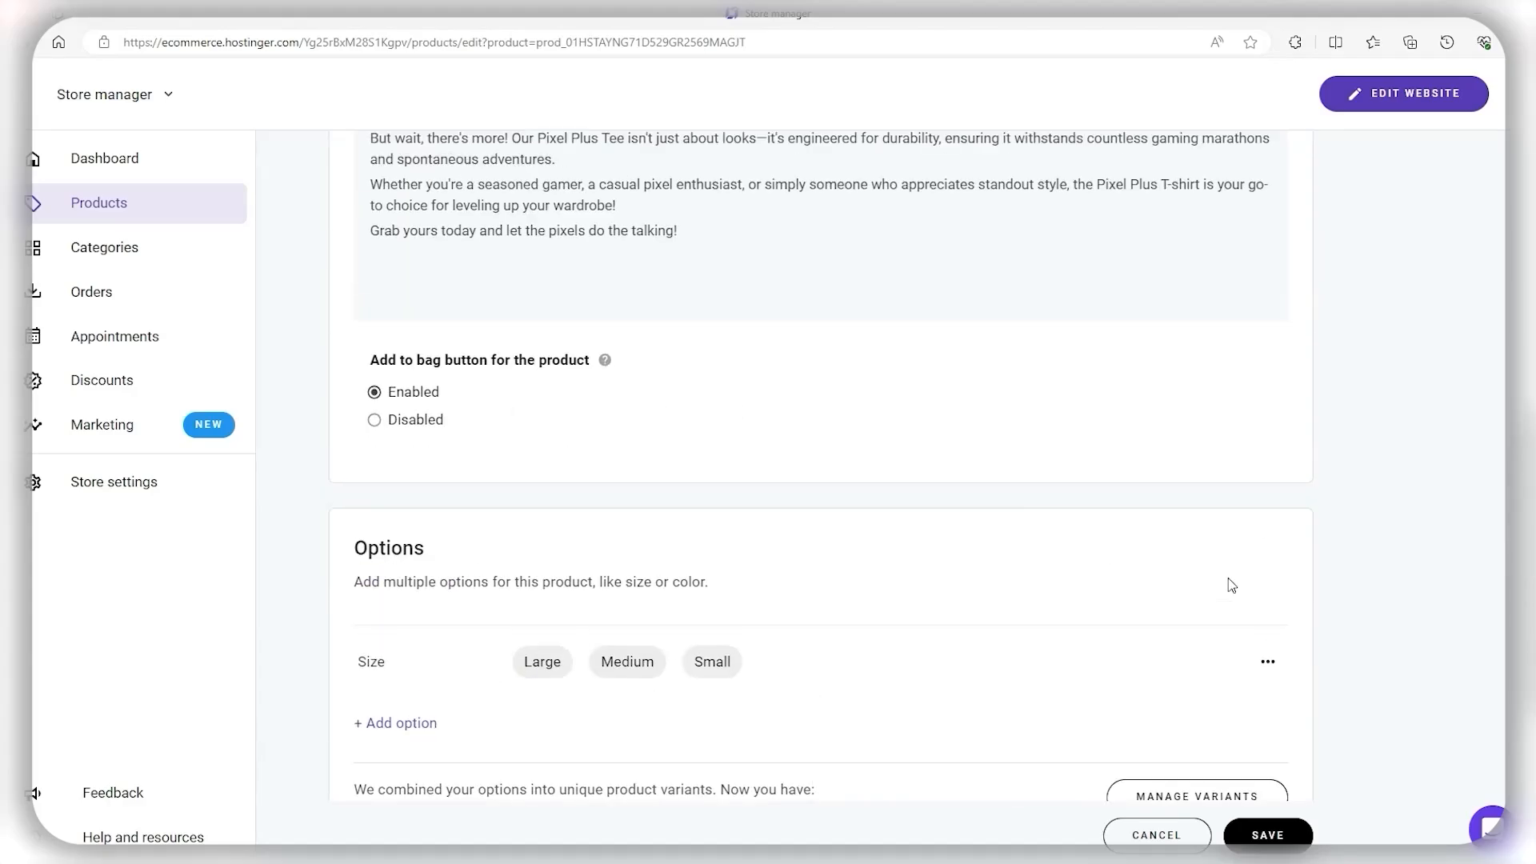
pyautogui.scroll(7, 1228, 577)
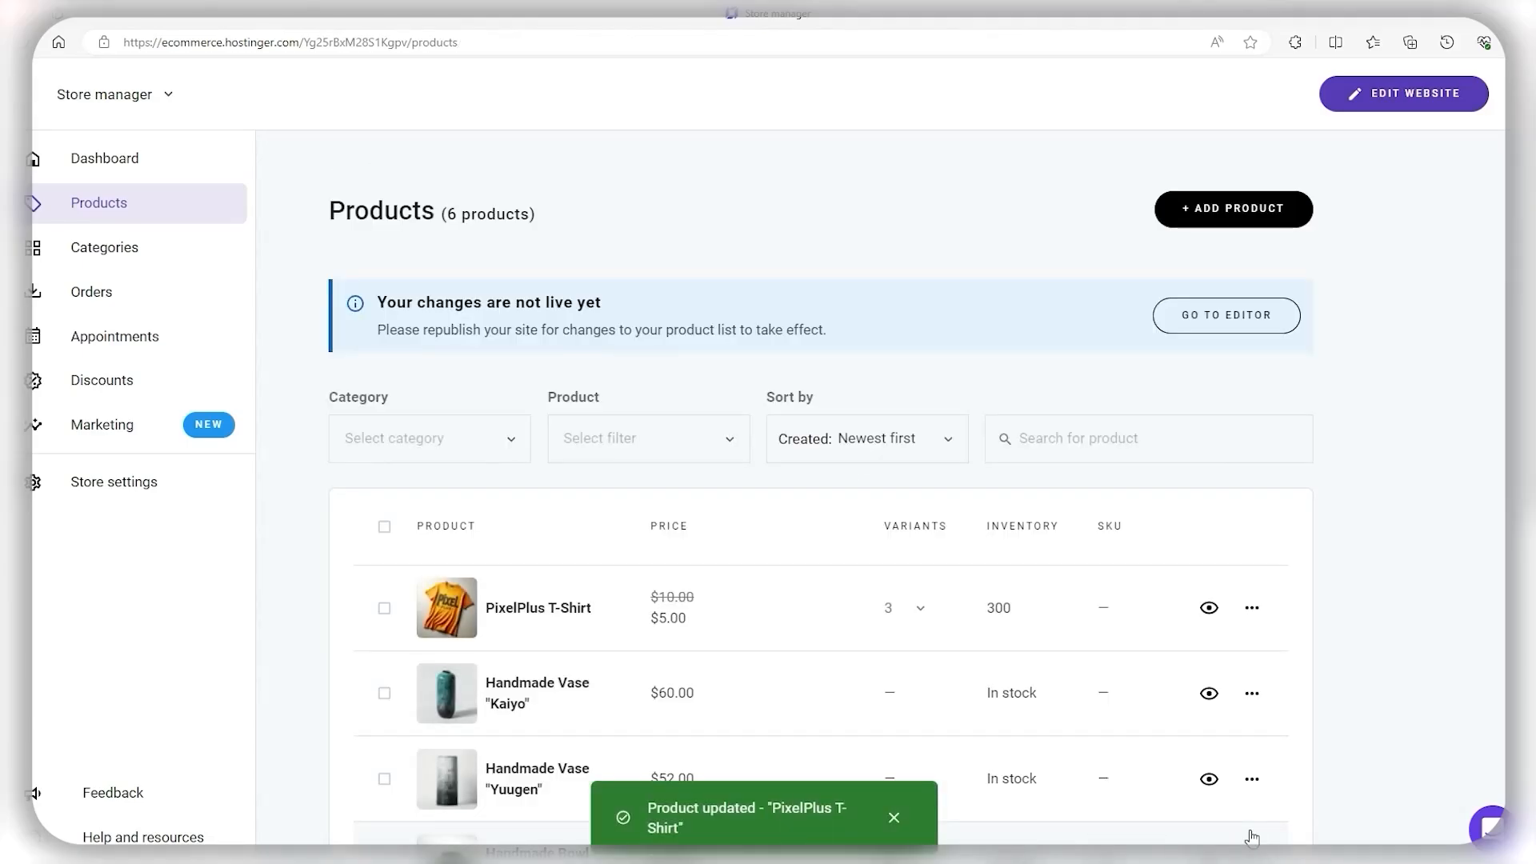
pyautogui.click(890, 817)
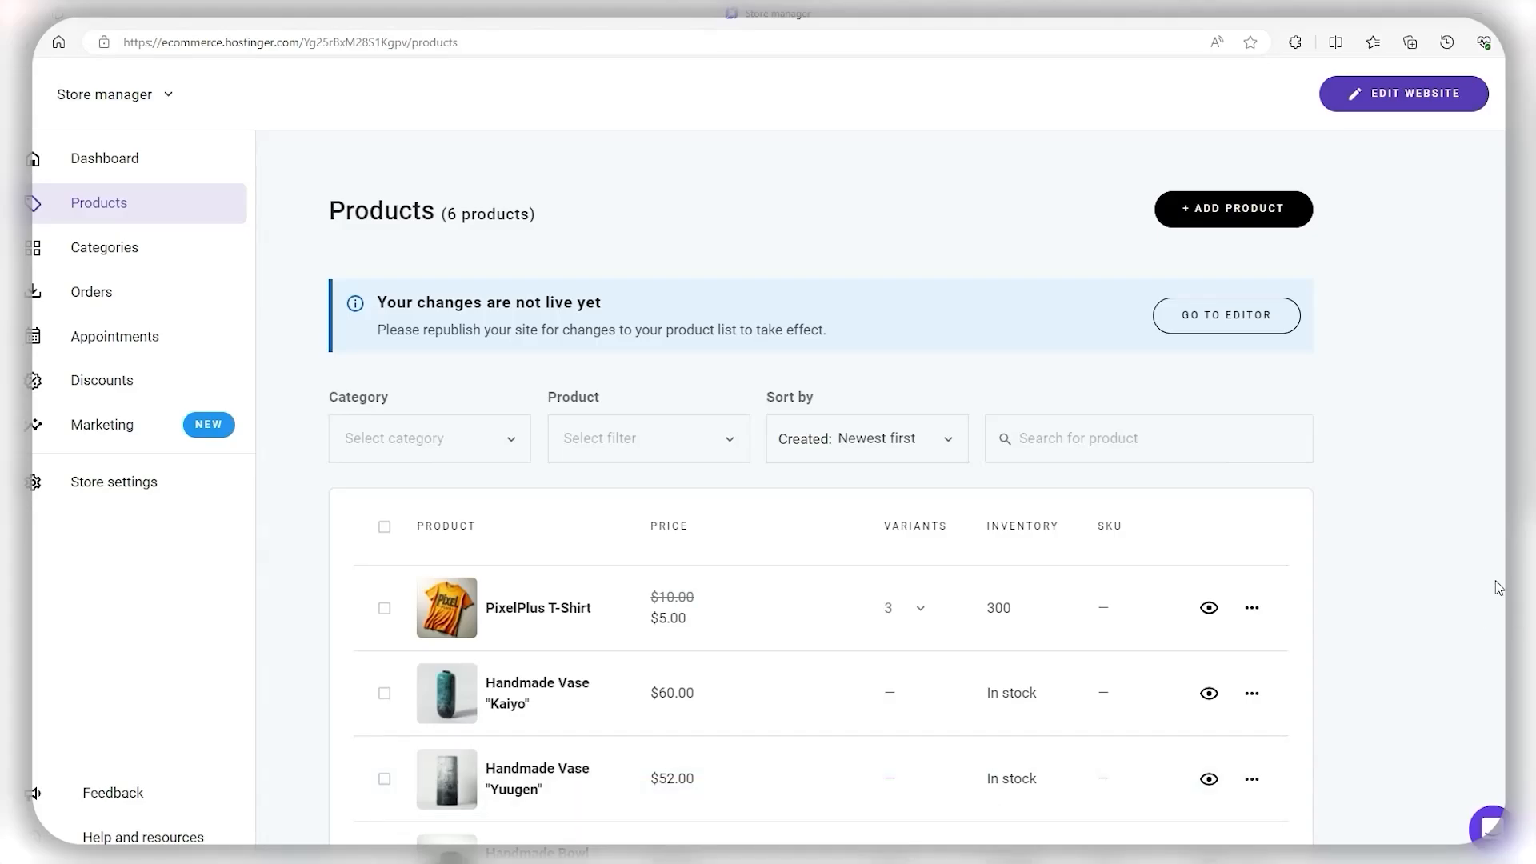
# Step: Start a new digital product and go through its form to the optional file upload area
pyautogui.click(1227, 213)
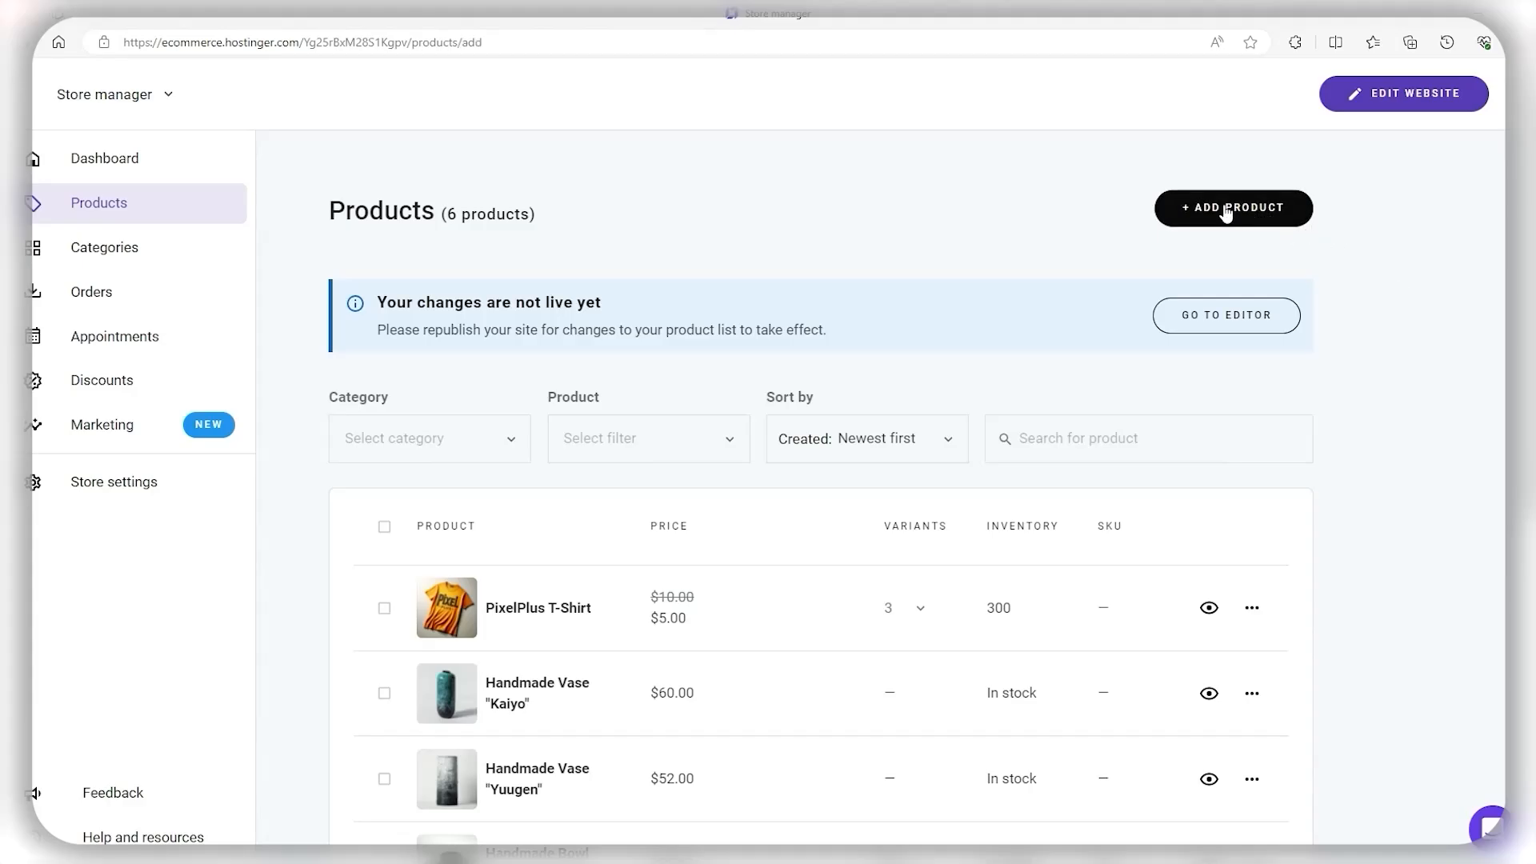
pyautogui.click(888, 380)
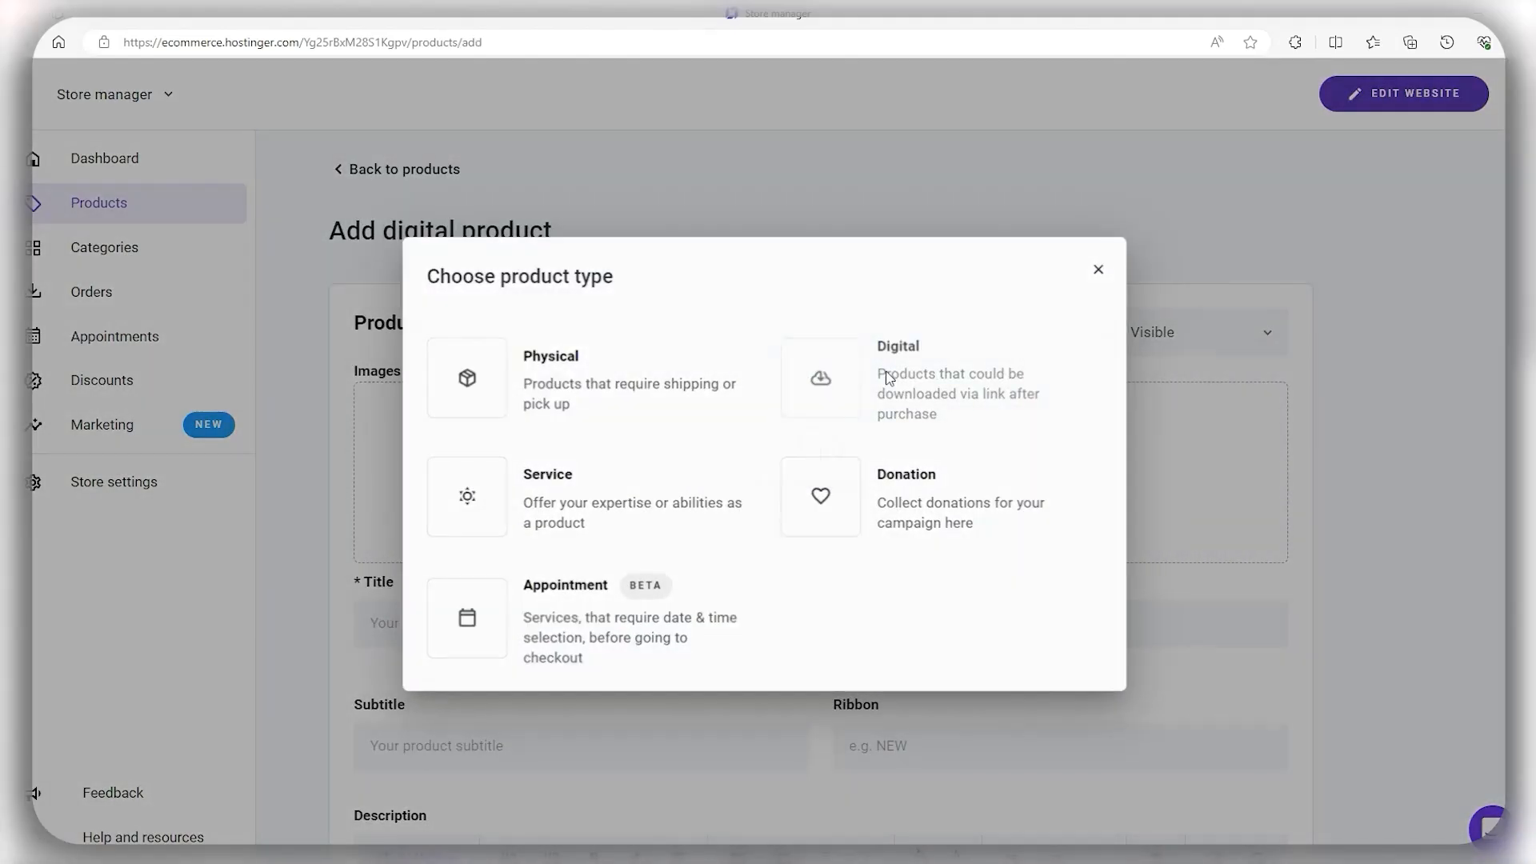
pyautogui.scroll(-3, 800, 416)
pyautogui.scroll(2, 881, 309)
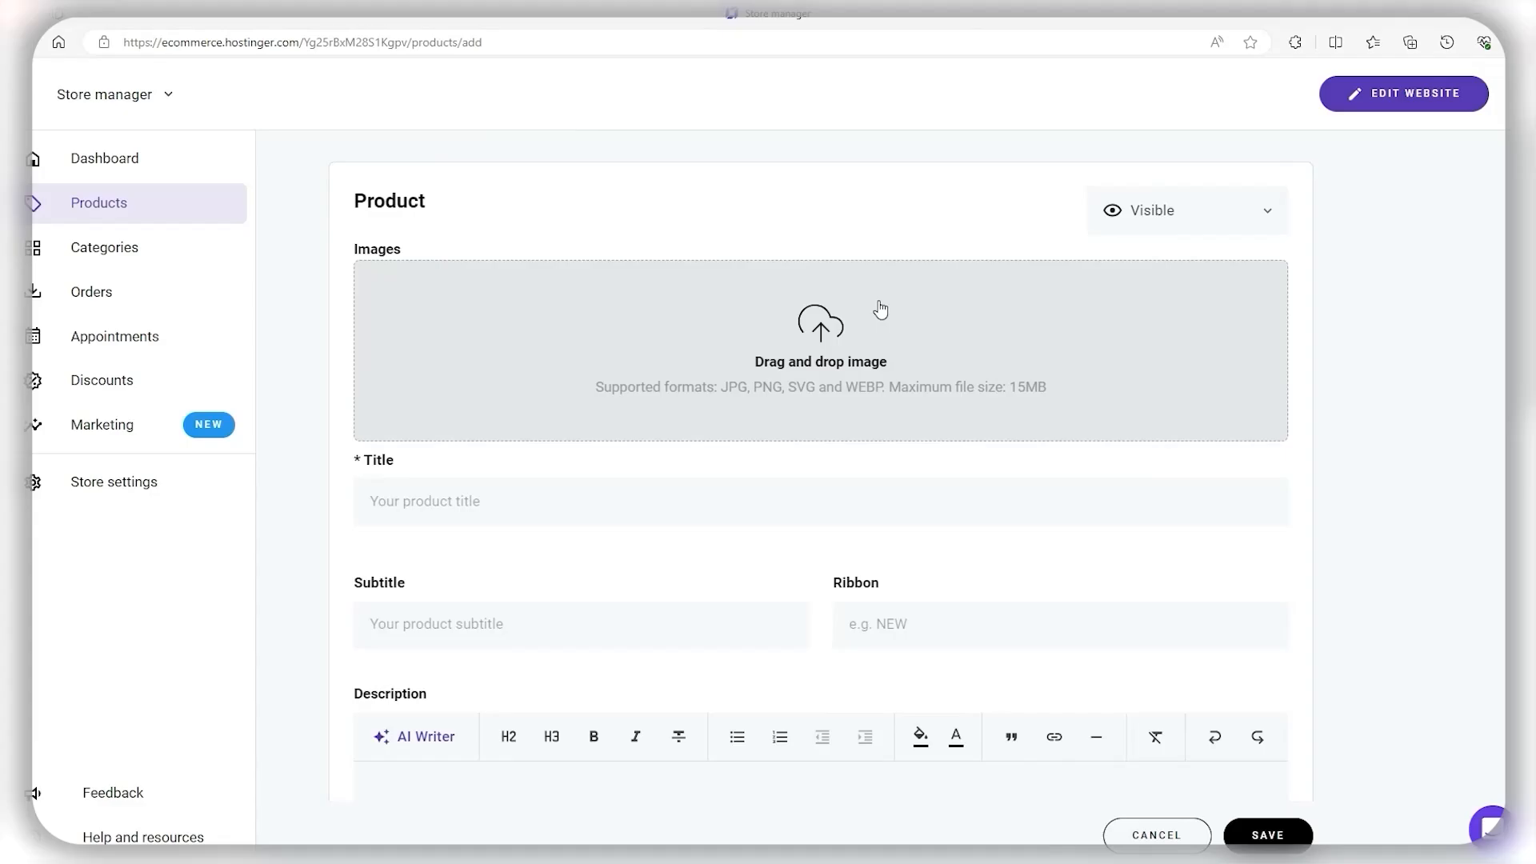
pyautogui.scroll(-6, 904, 364)
pyautogui.scroll(-8, 887, 366)
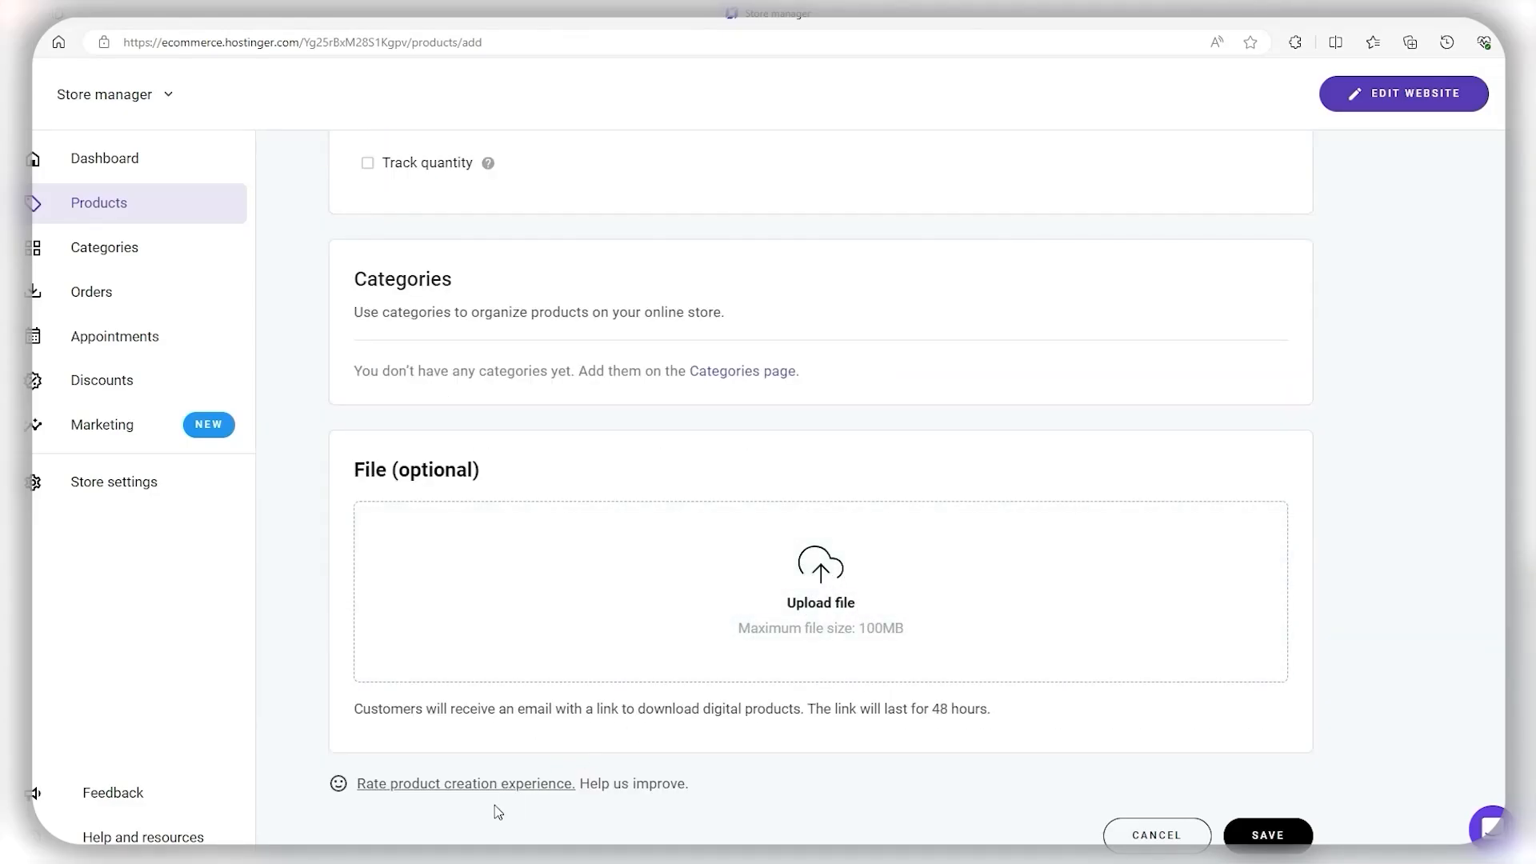
# Step: Attach DigitalDownload.wav from the Blog folder on D: as the digital product's downloadable file
pyautogui.hotkey('alt', 'Tab')
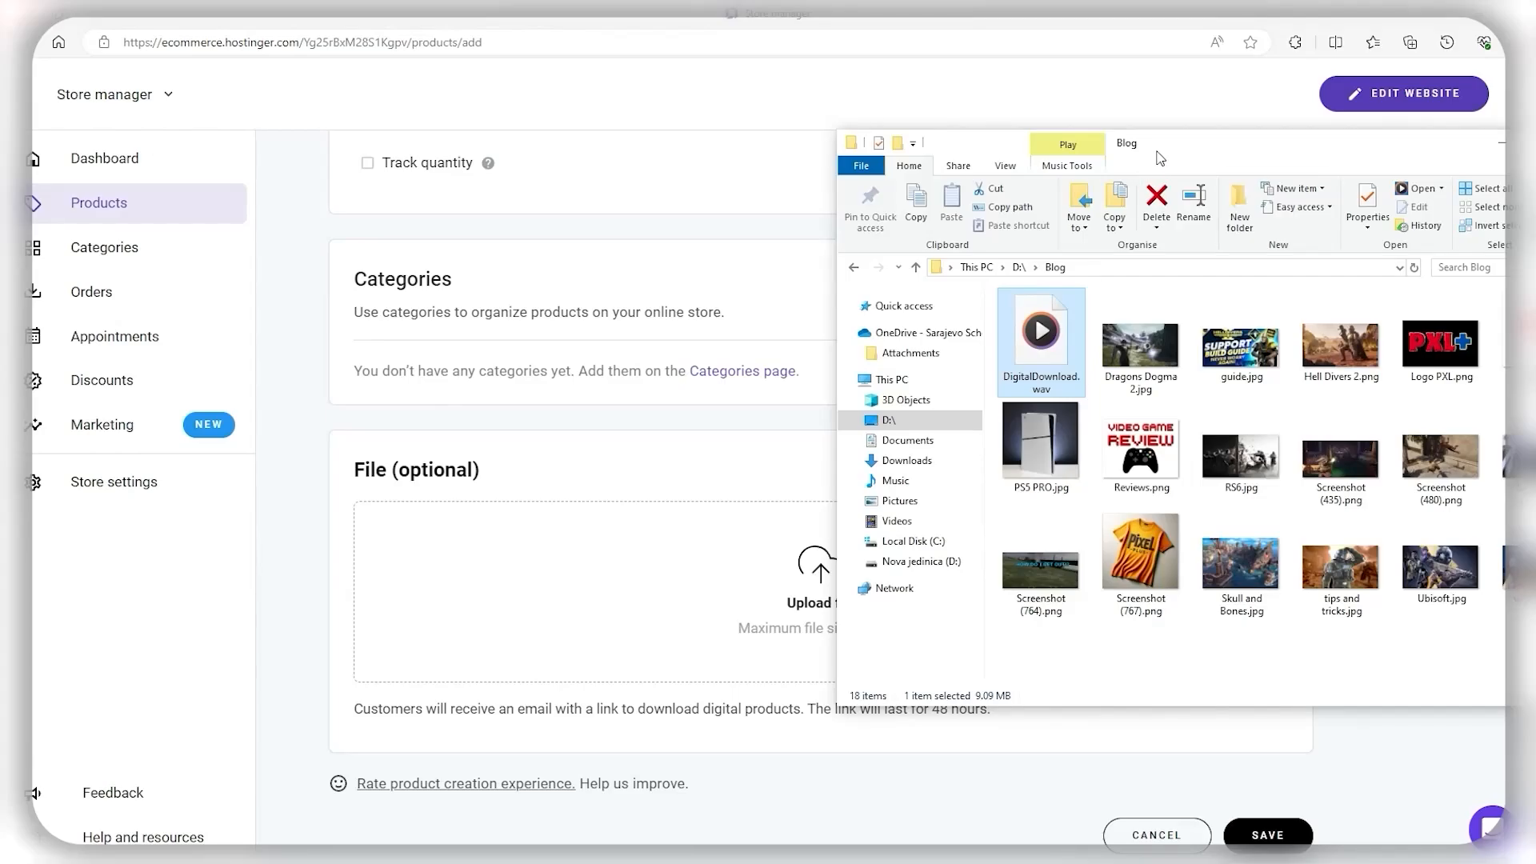
pyautogui.moveTo(1160, 157); pyautogui.dragTo(1194, 141)
pyautogui.moveTo(1095, 316); pyautogui.dragTo(611, 612)
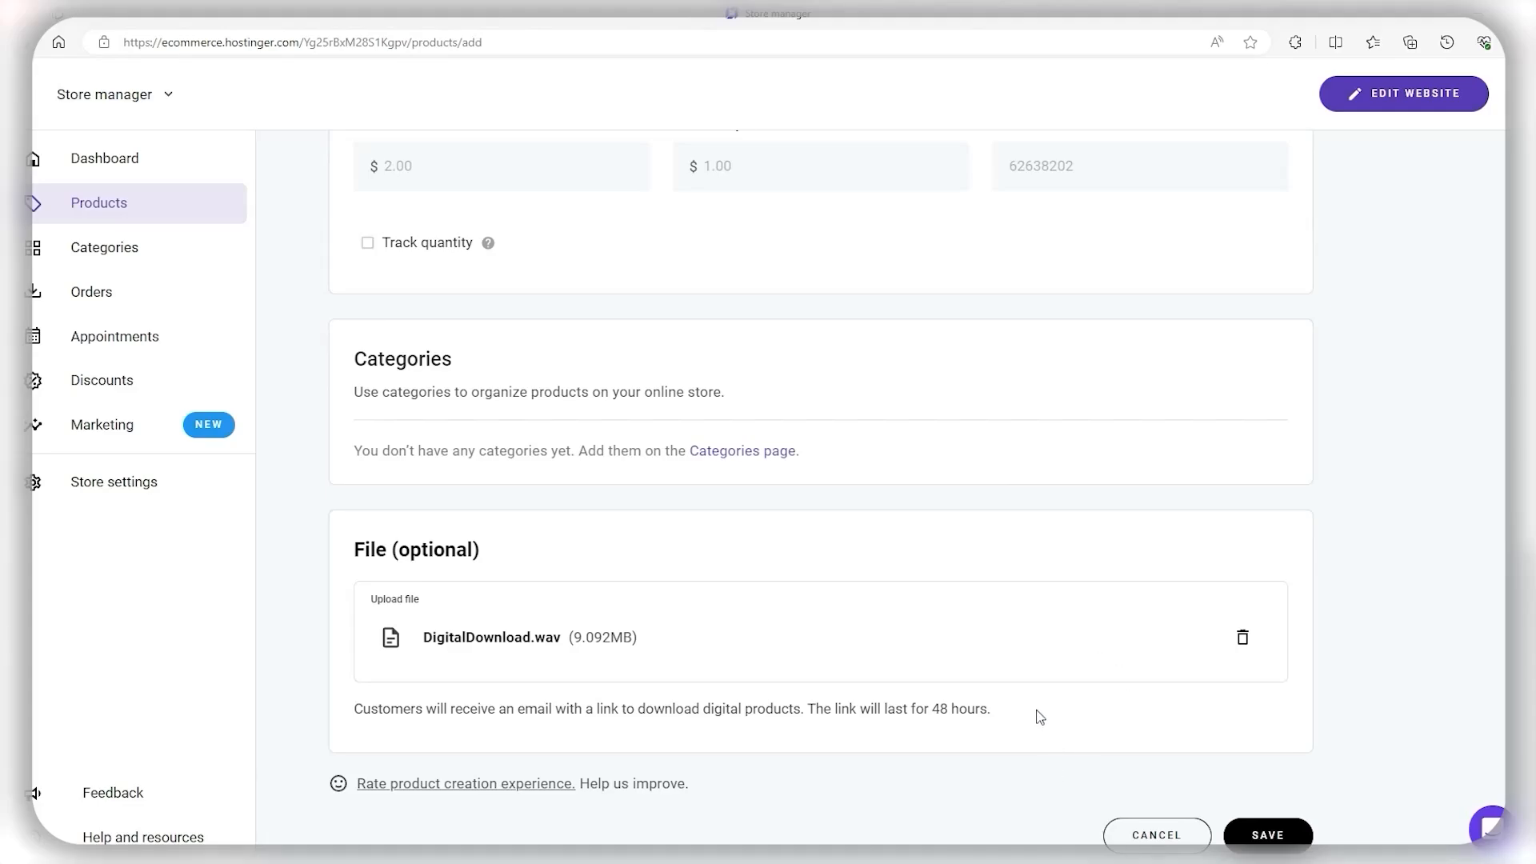
pyautogui.moveTo(1040, 716); pyautogui.dragTo(331, 707)
pyautogui.click(764, 504)
pyautogui.scroll(6, 656, 440)
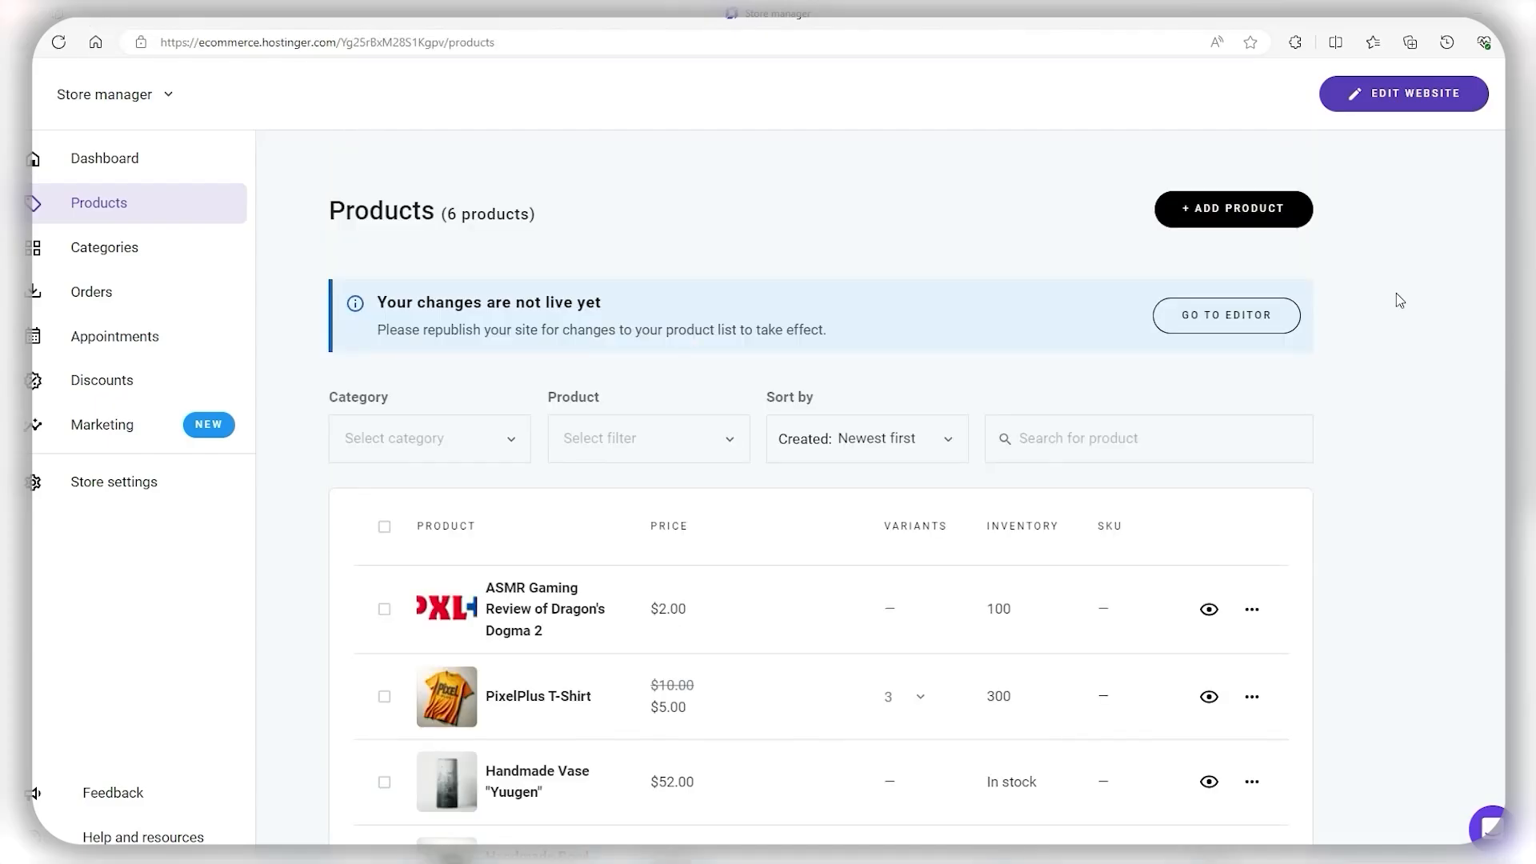
# Step: Delete the Handmade Vase "Yuugen" from the product list
pyautogui.scroll(-5, 439, 261)
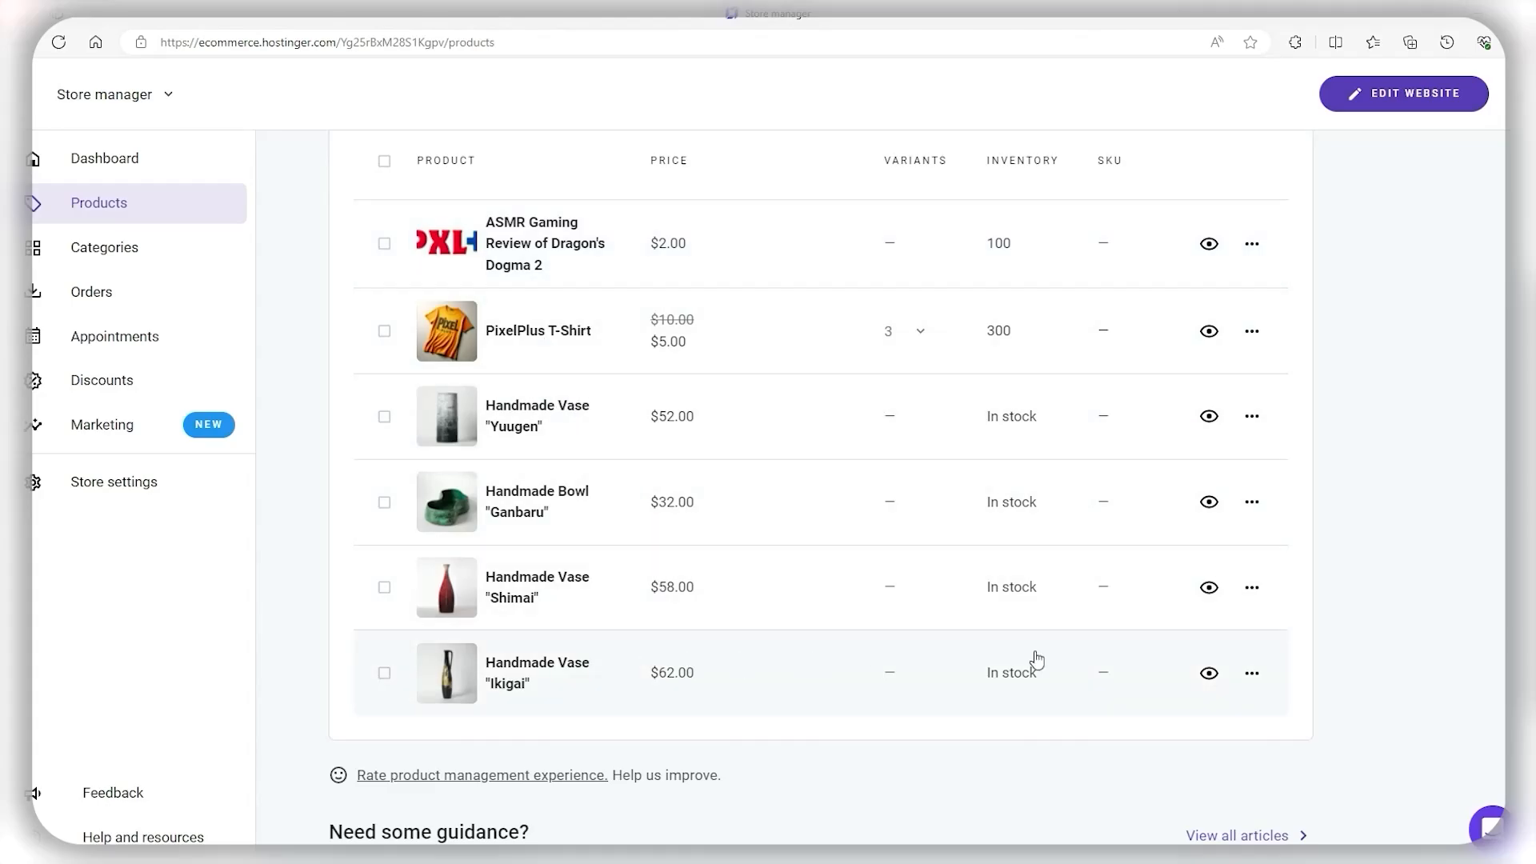
pyautogui.click(1253, 418)
pyautogui.click(1322, 446)
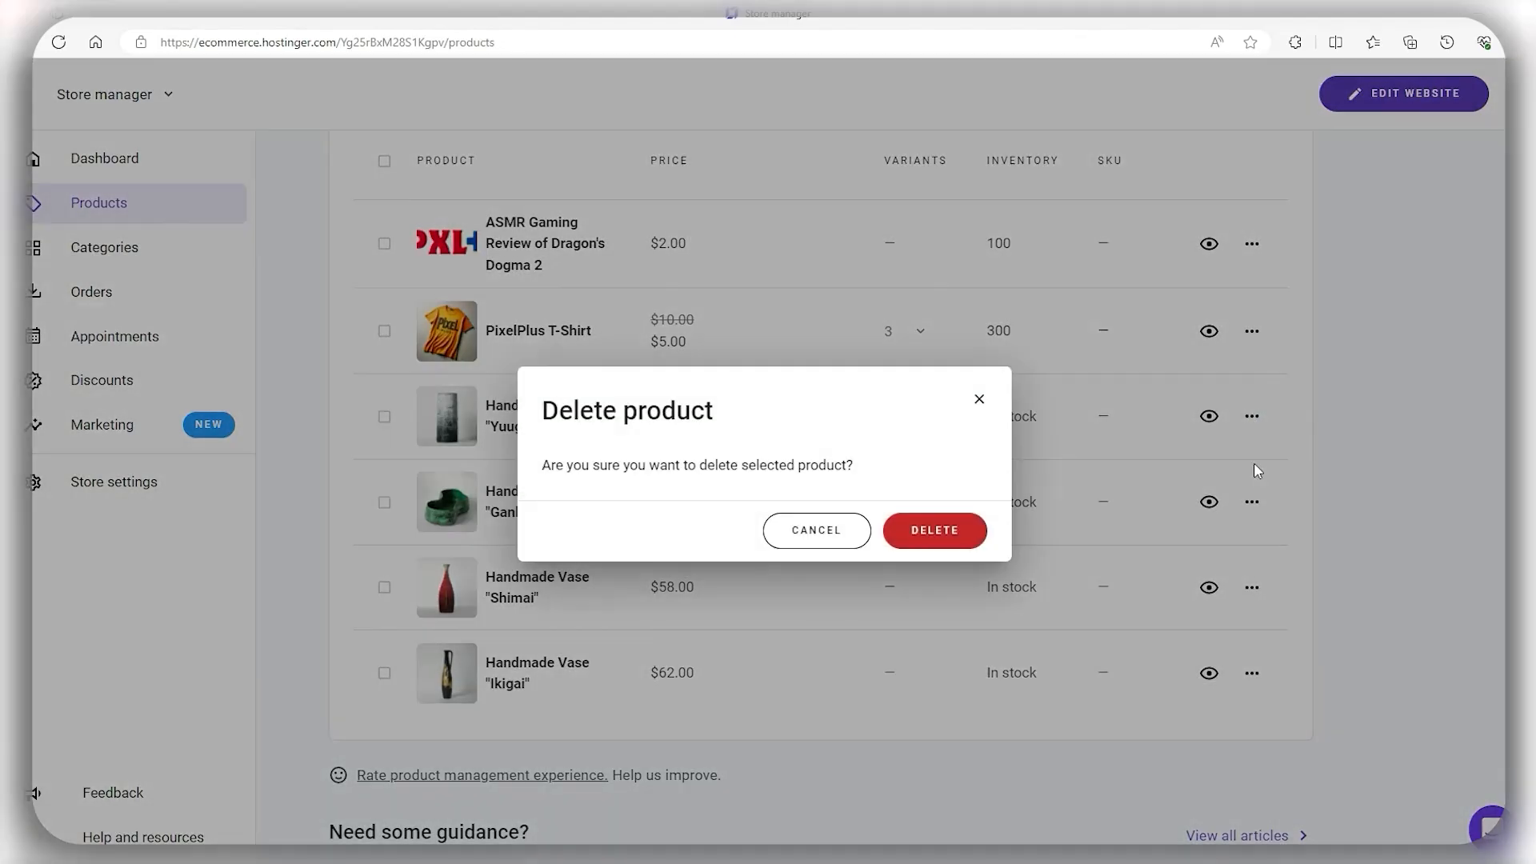
pyautogui.click(933, 531)
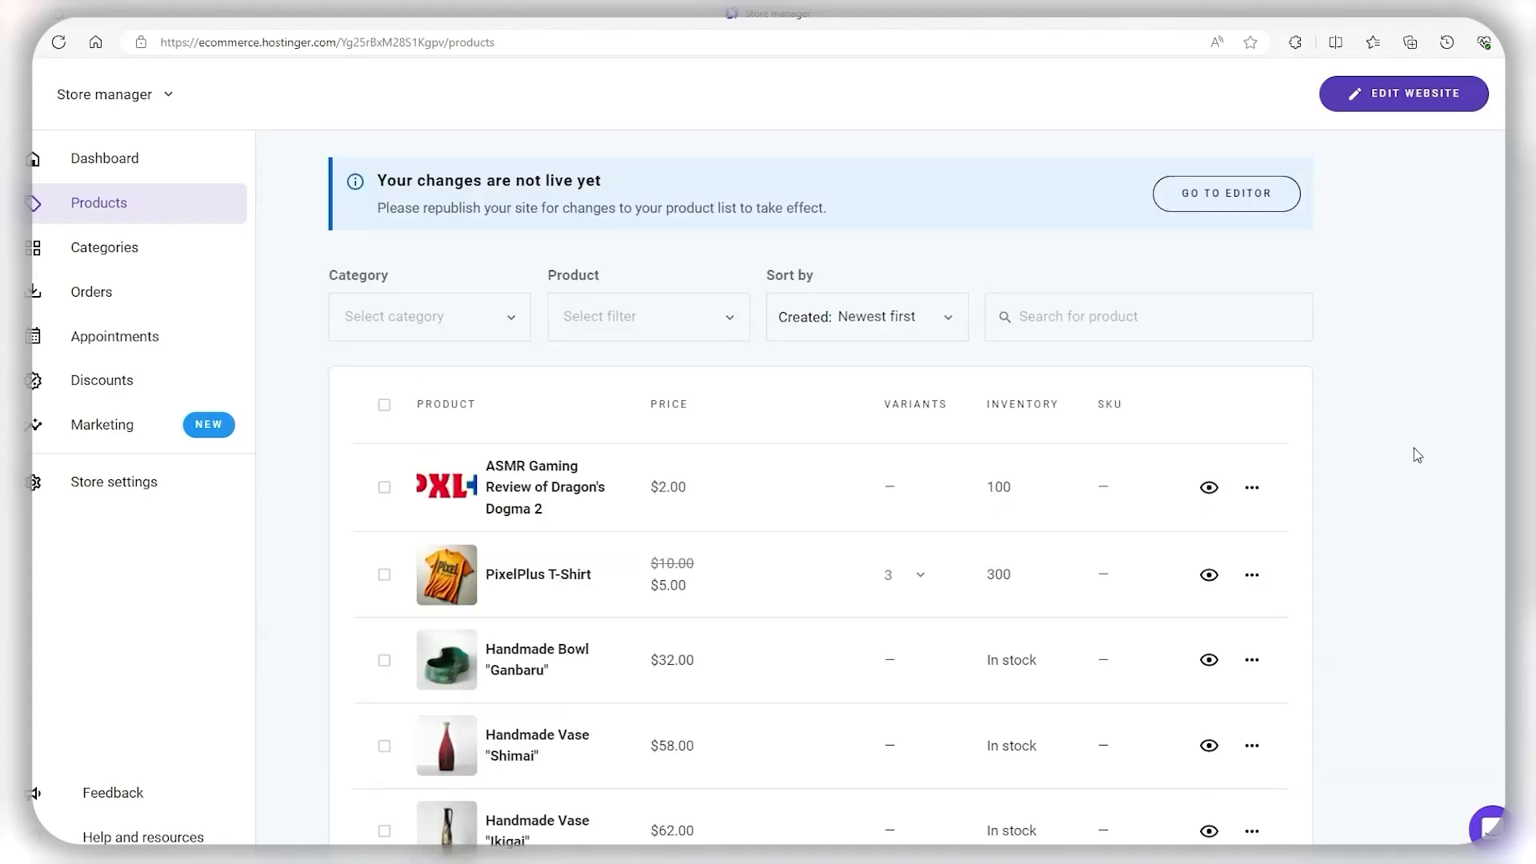
# Step: Create a new product category in the store and name it "Physical"
pyautogui.click(80, 251)
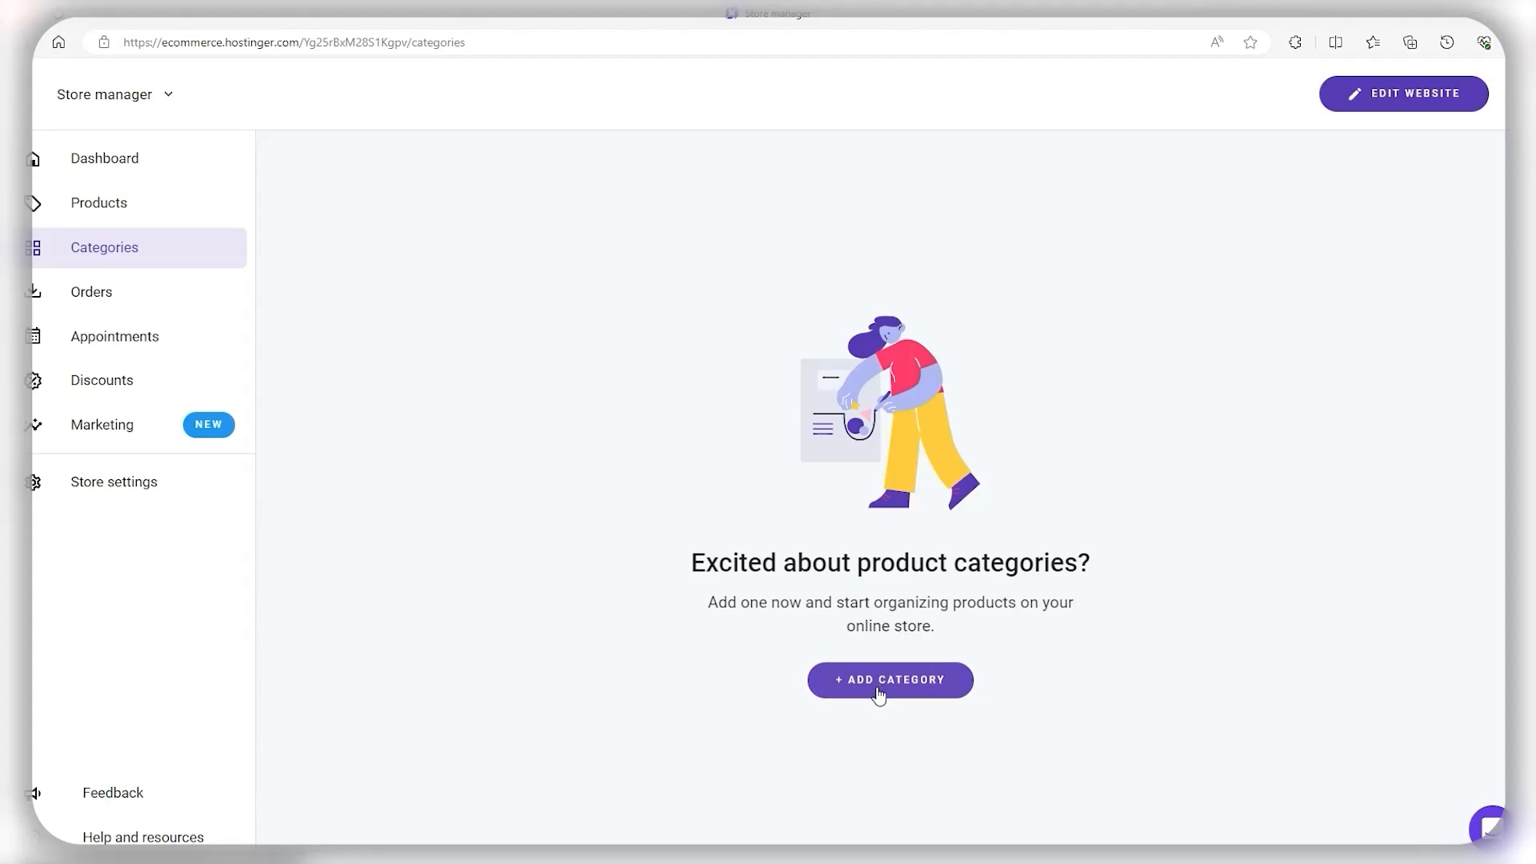
pyautogui.click(882, 679)
pyautogui.scroll(-2, 480, 400)
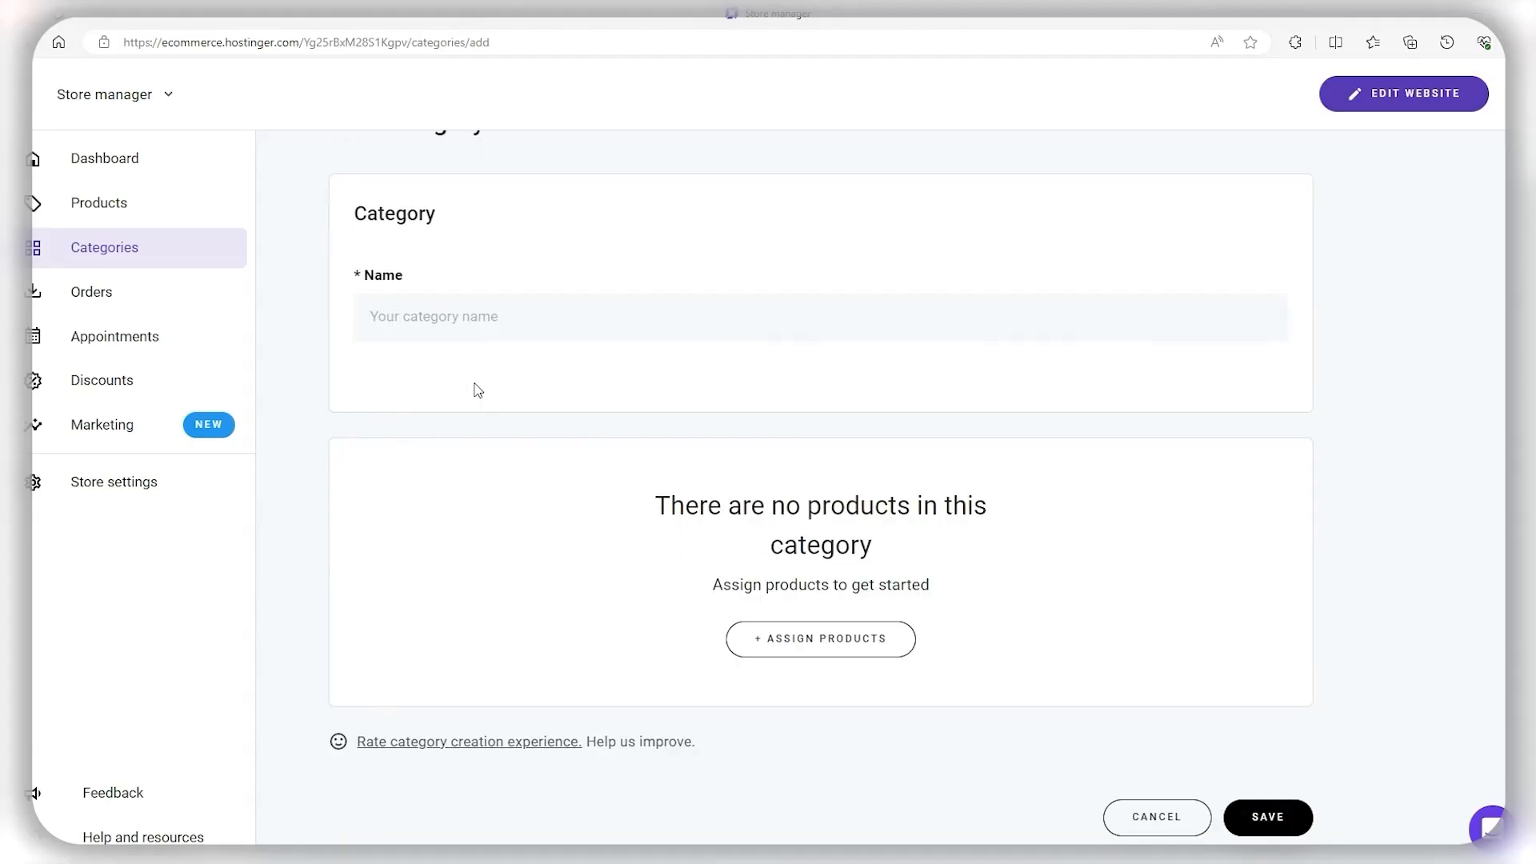
pyautogui.click(457, 319)
pyautogui.scroll(1, 458, 323)
pyautogui.write('S')
pyautogui.press('BackSpace')
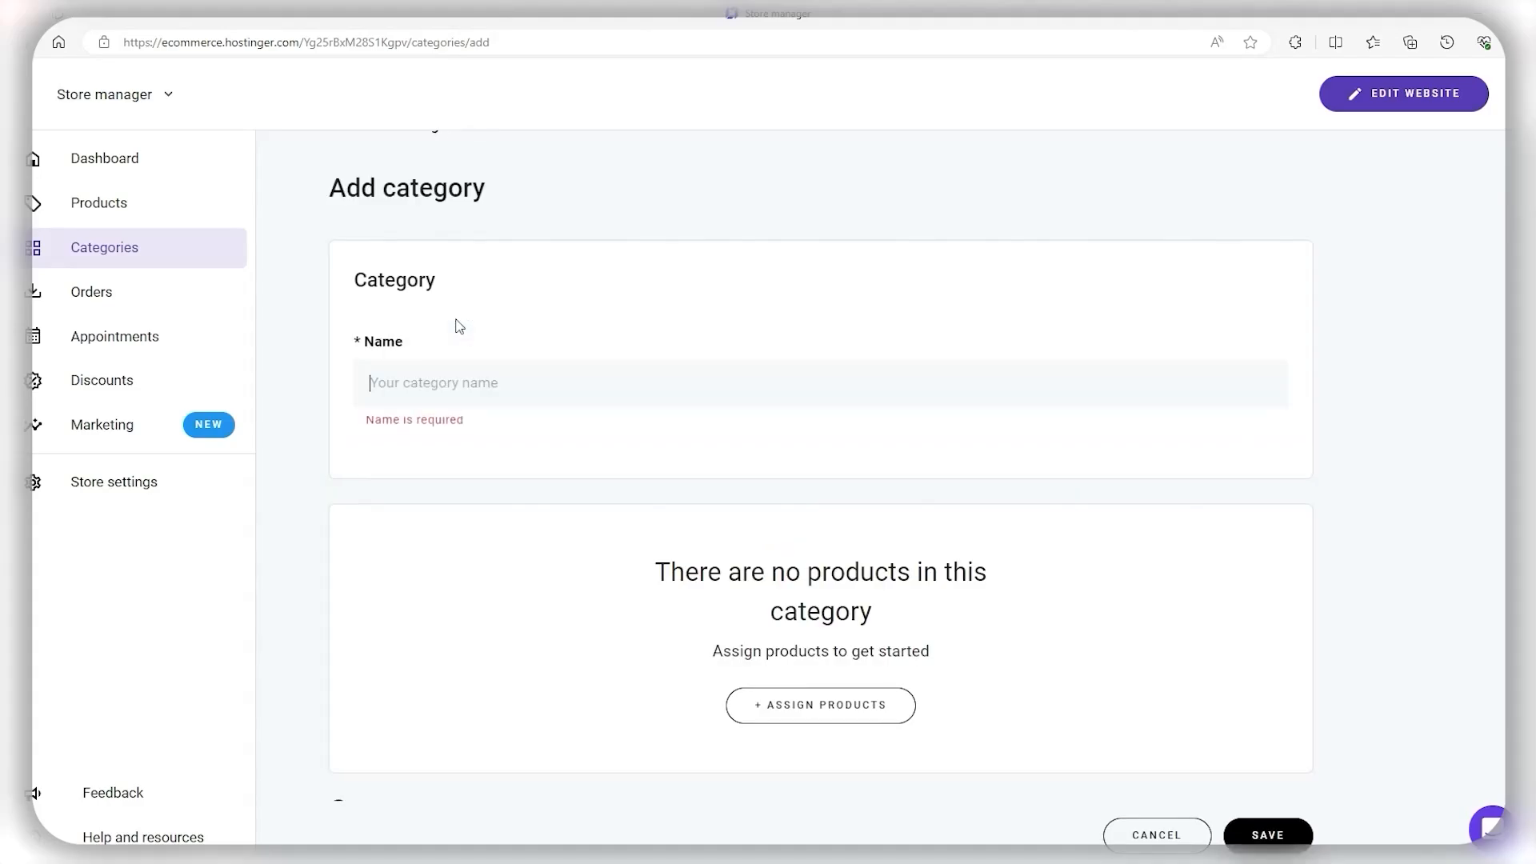
pyautogui.write('Phy')
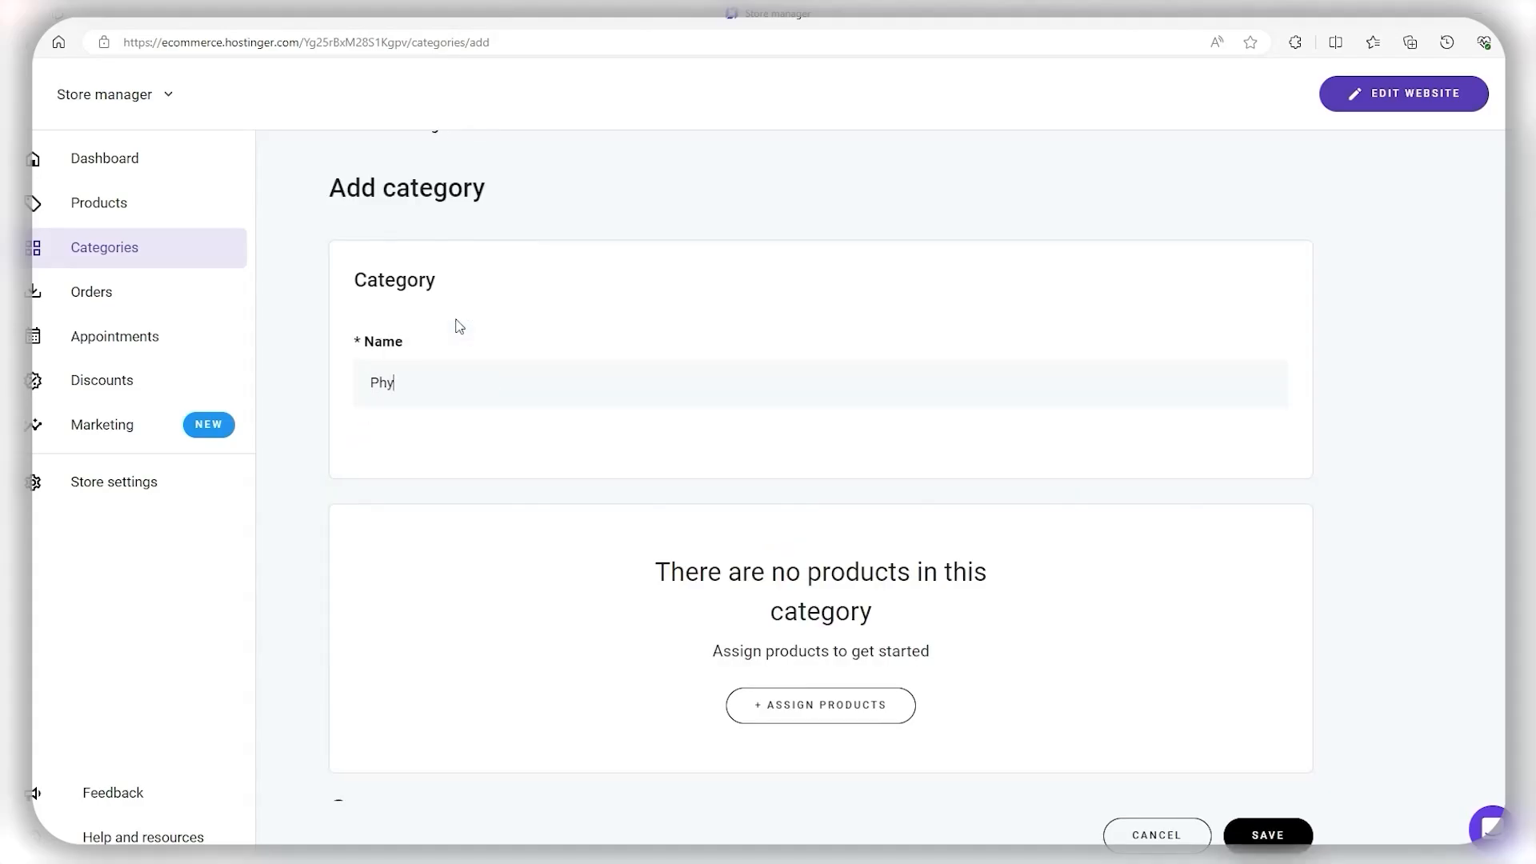
pyautogui.write('sical')
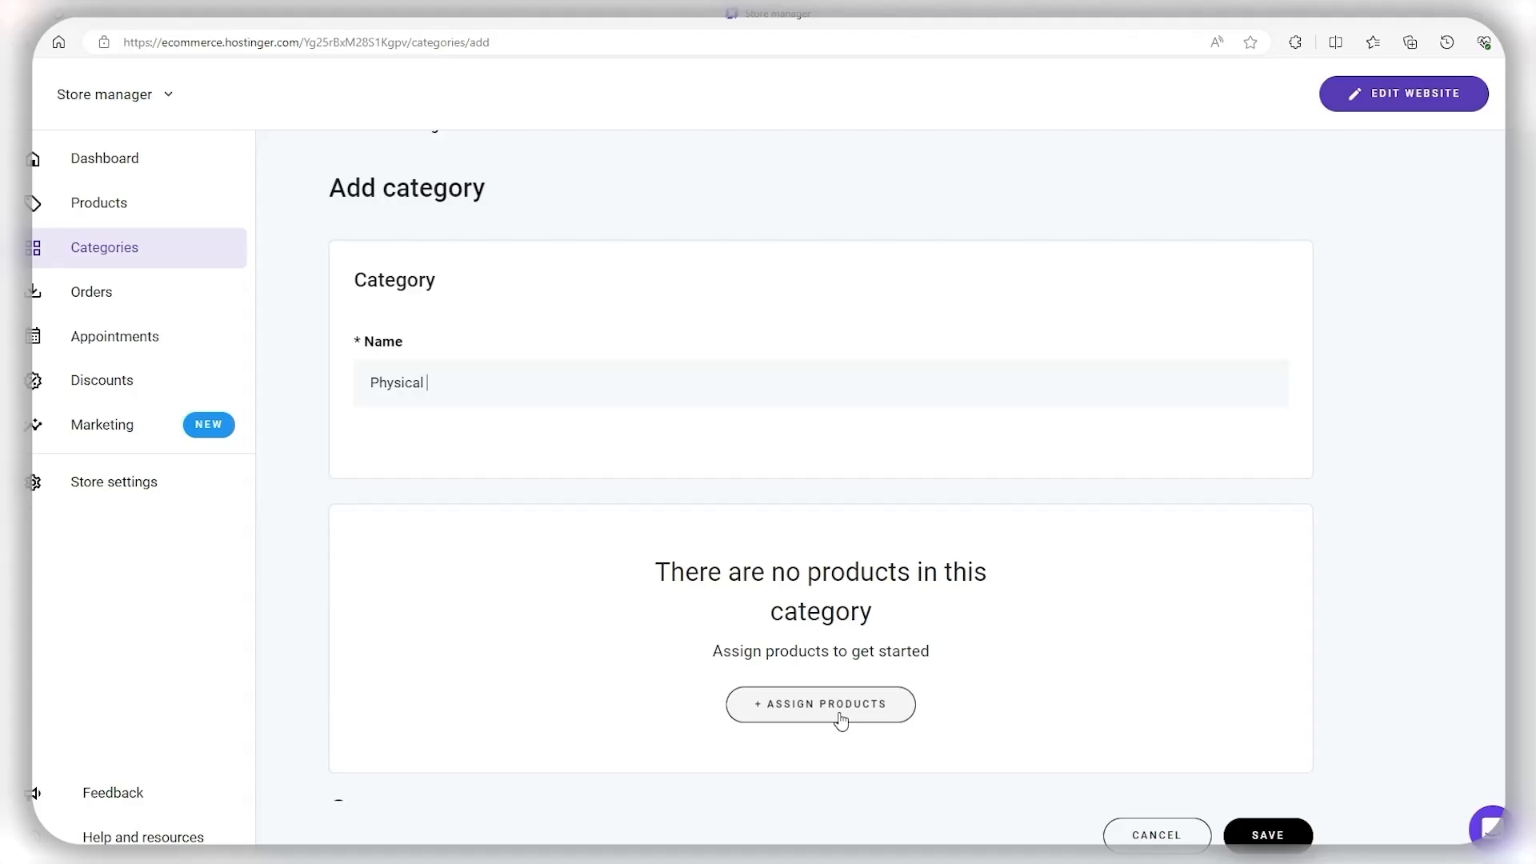
# Step: Assign the PixelPlus T-Shirt, the "Ganbaru" bowl and the "Shimai" and "Ikigai" vases to the Physical category and save it
pyautogui.click(800, 707)
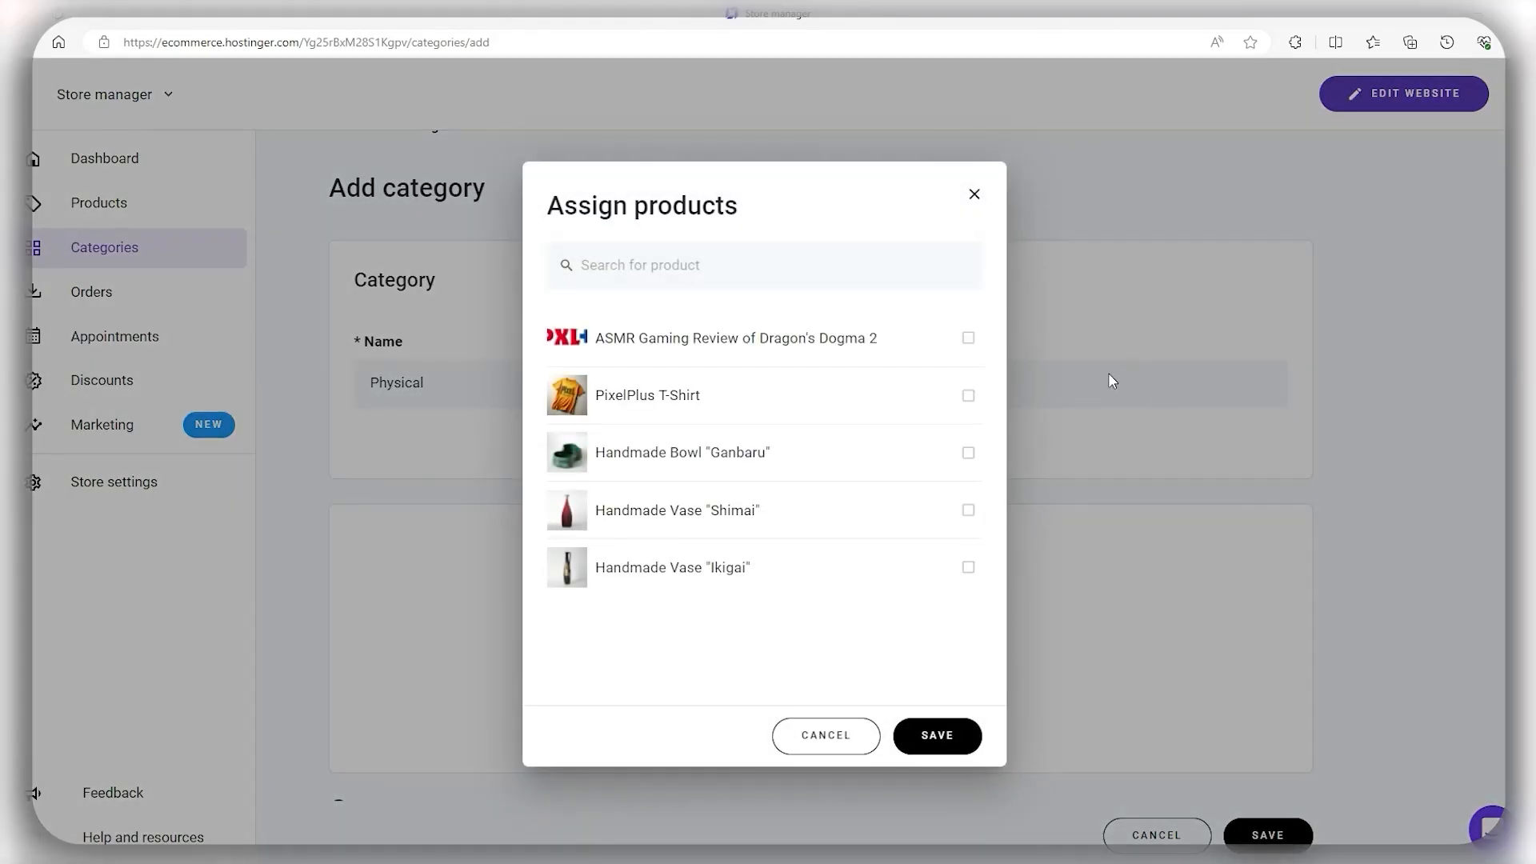
pyautogui.click(967, 396)
pyautogui.click(968, 453)
pyautogui.click(968, 511)
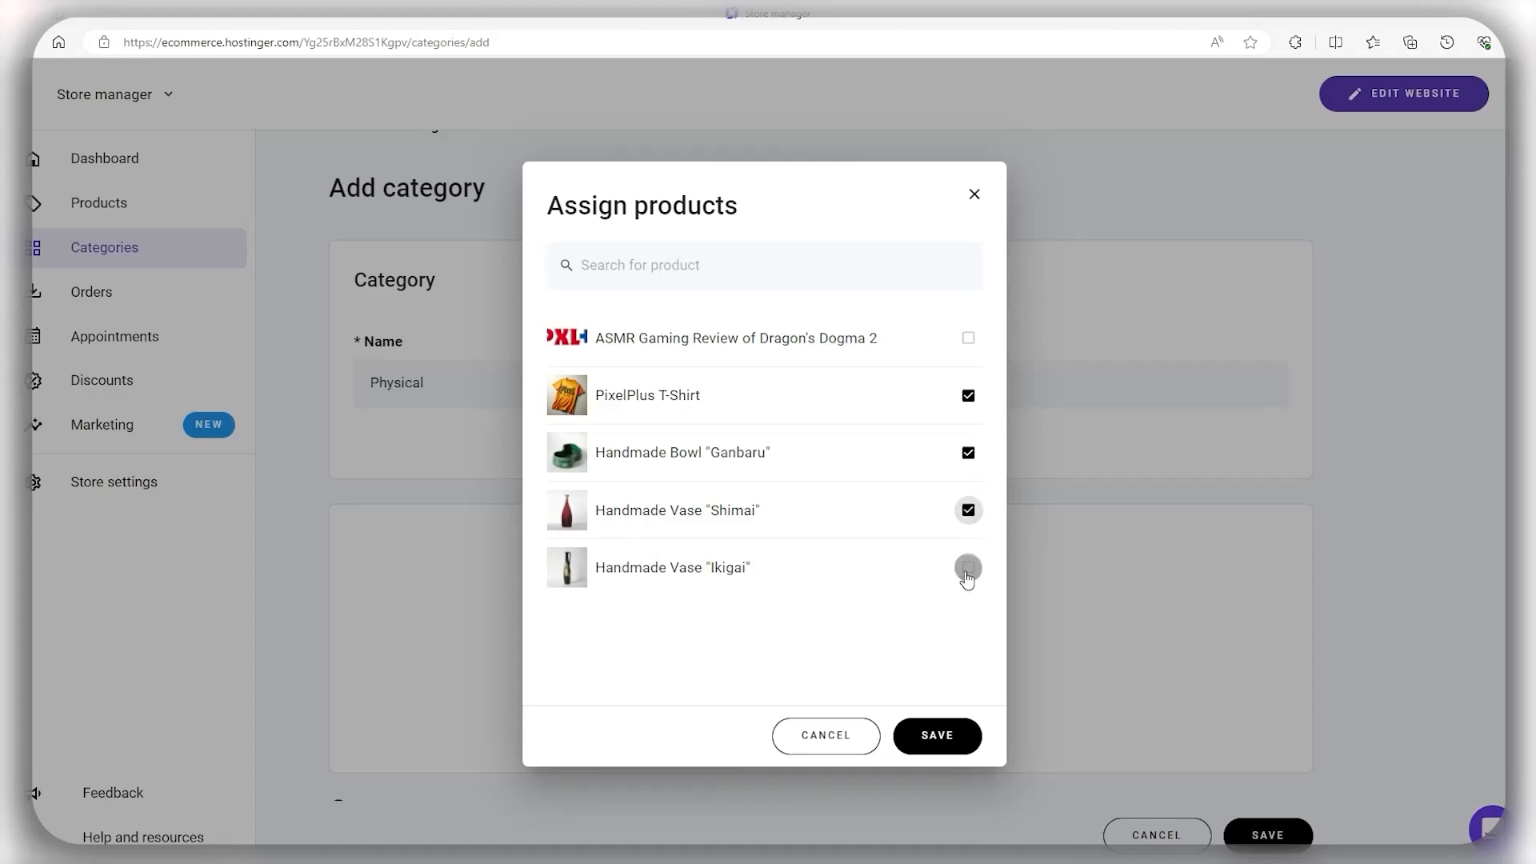
pyautogui.click(969, 568)
pyautogui.click(944, 736)
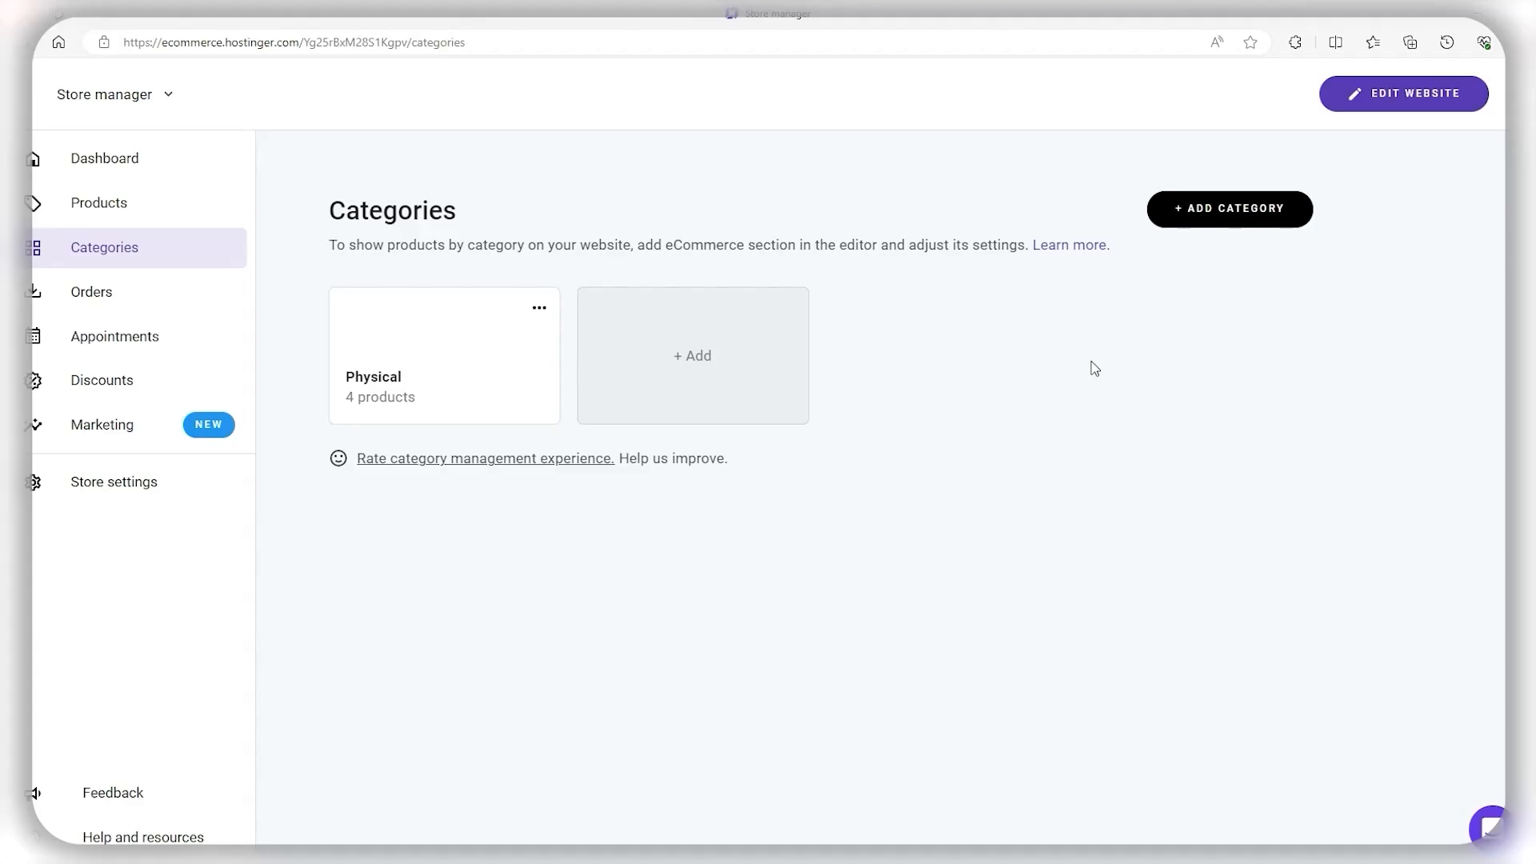
# Step: Create a product category named "Digital", assign the ASMR Gaming Review of Dragon's Dogma 2 product to it and save it
pyautogui.click(643, 356)
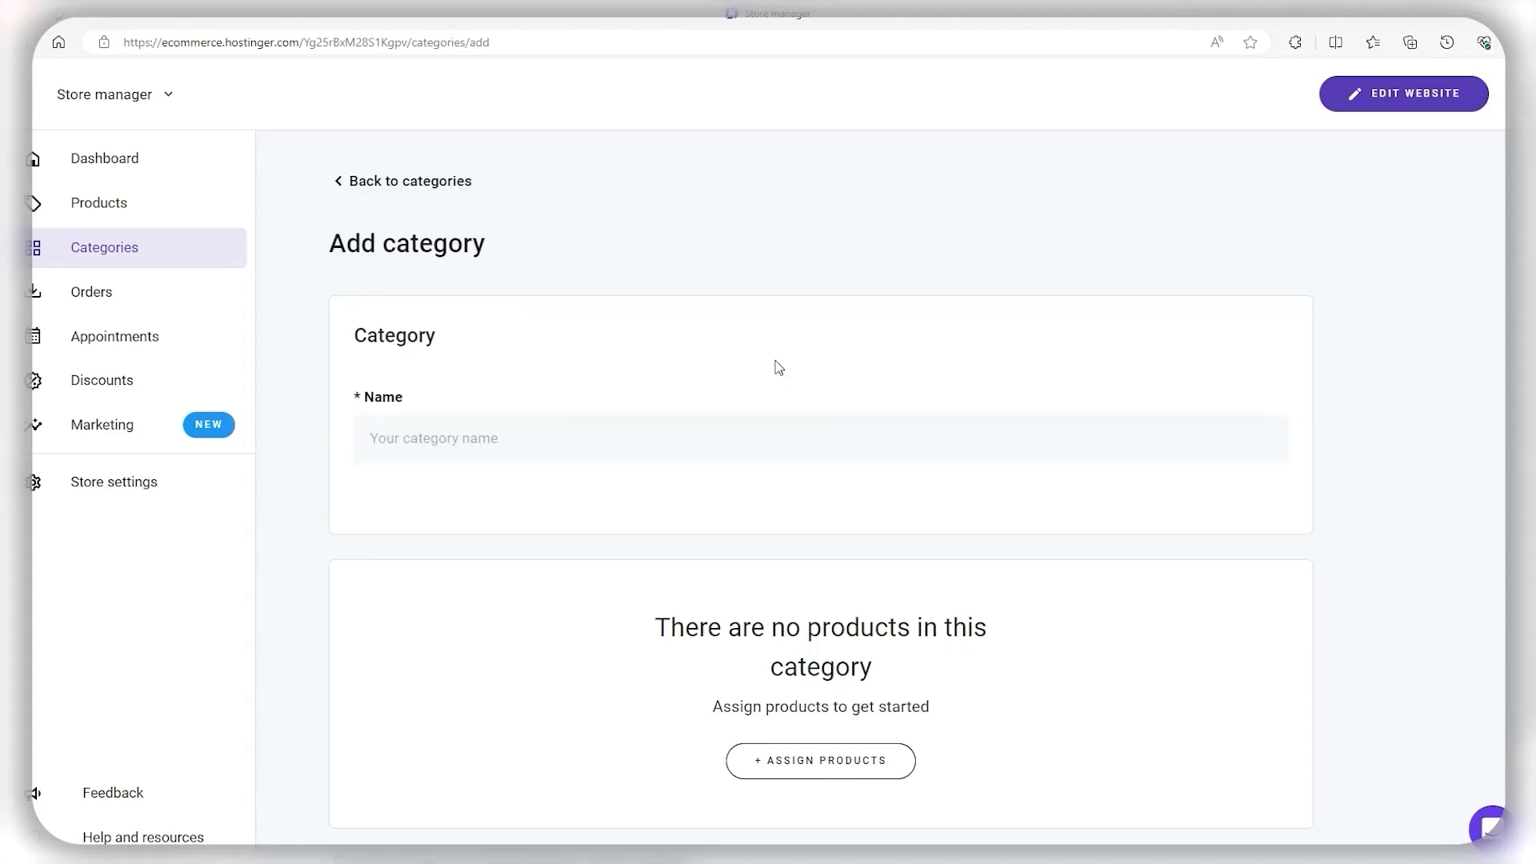
pyautogui.click(686, 435)
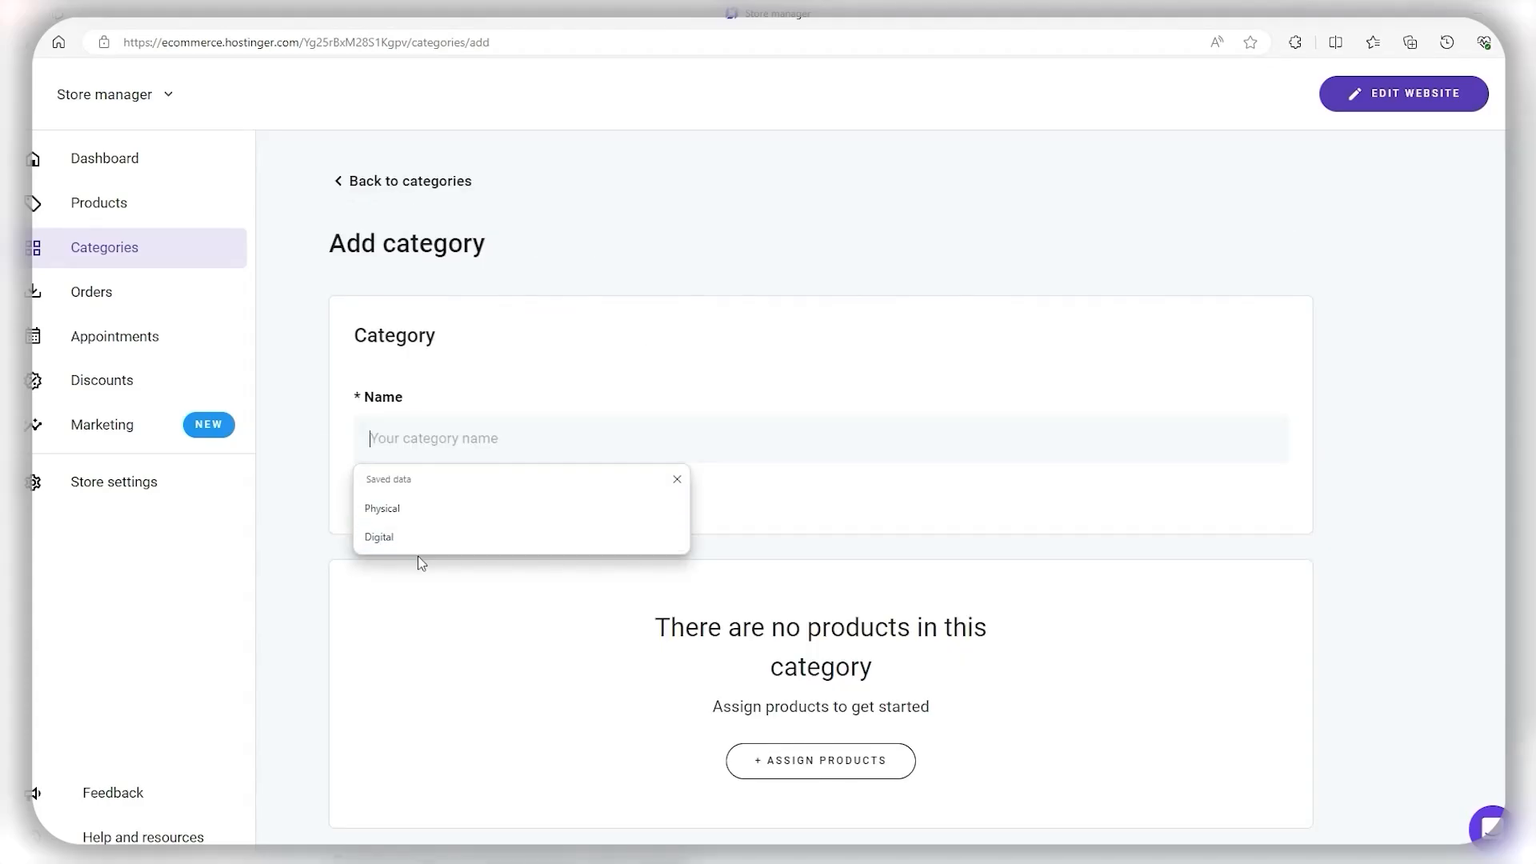
pyautogui.click(405, 538)
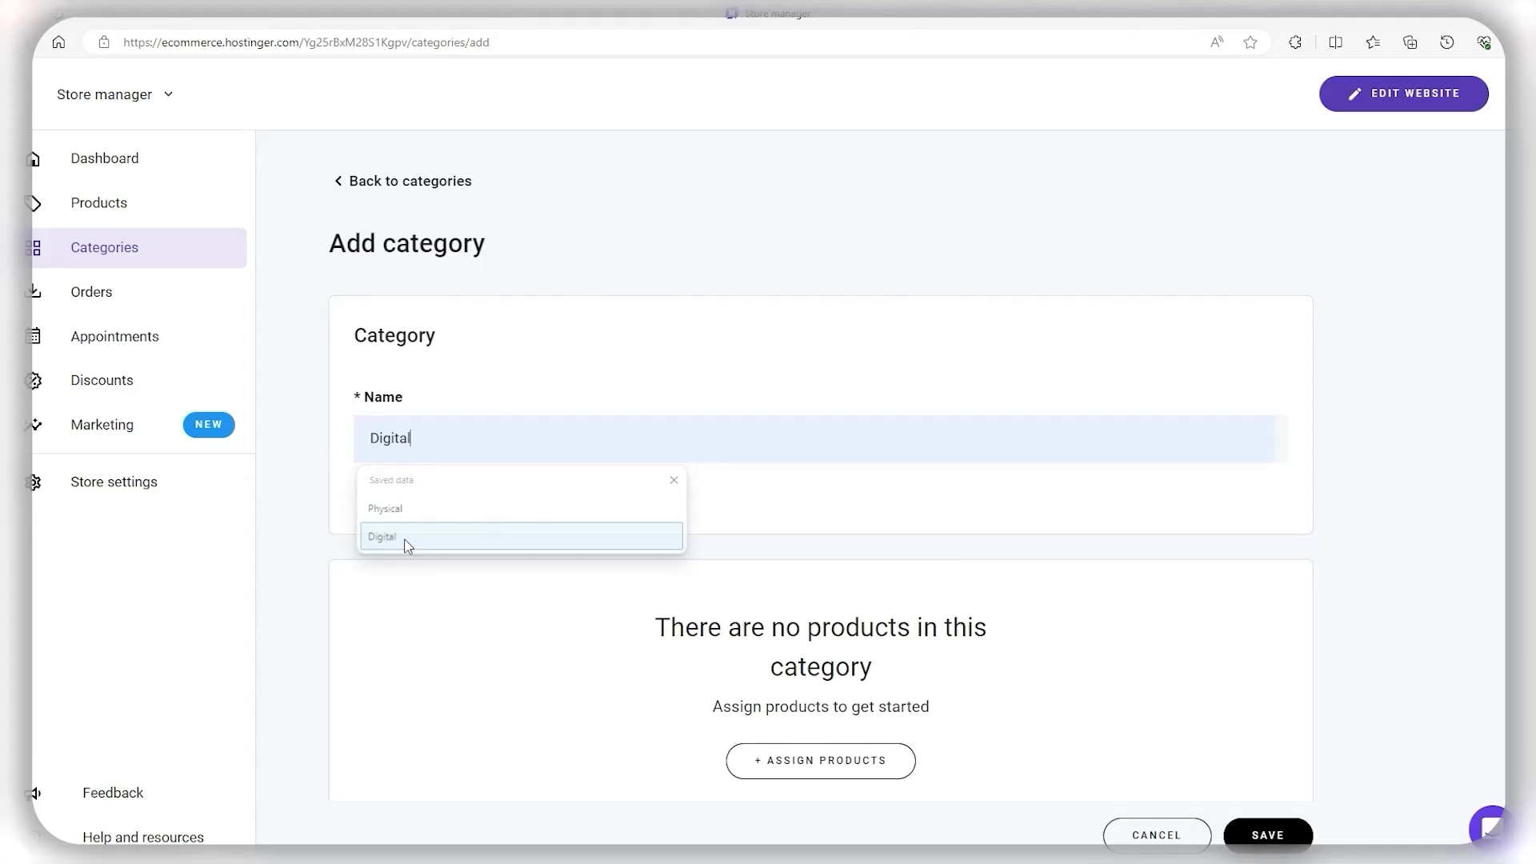
pyautogui.click(869, 769)
pyautogui.click(969, 338)
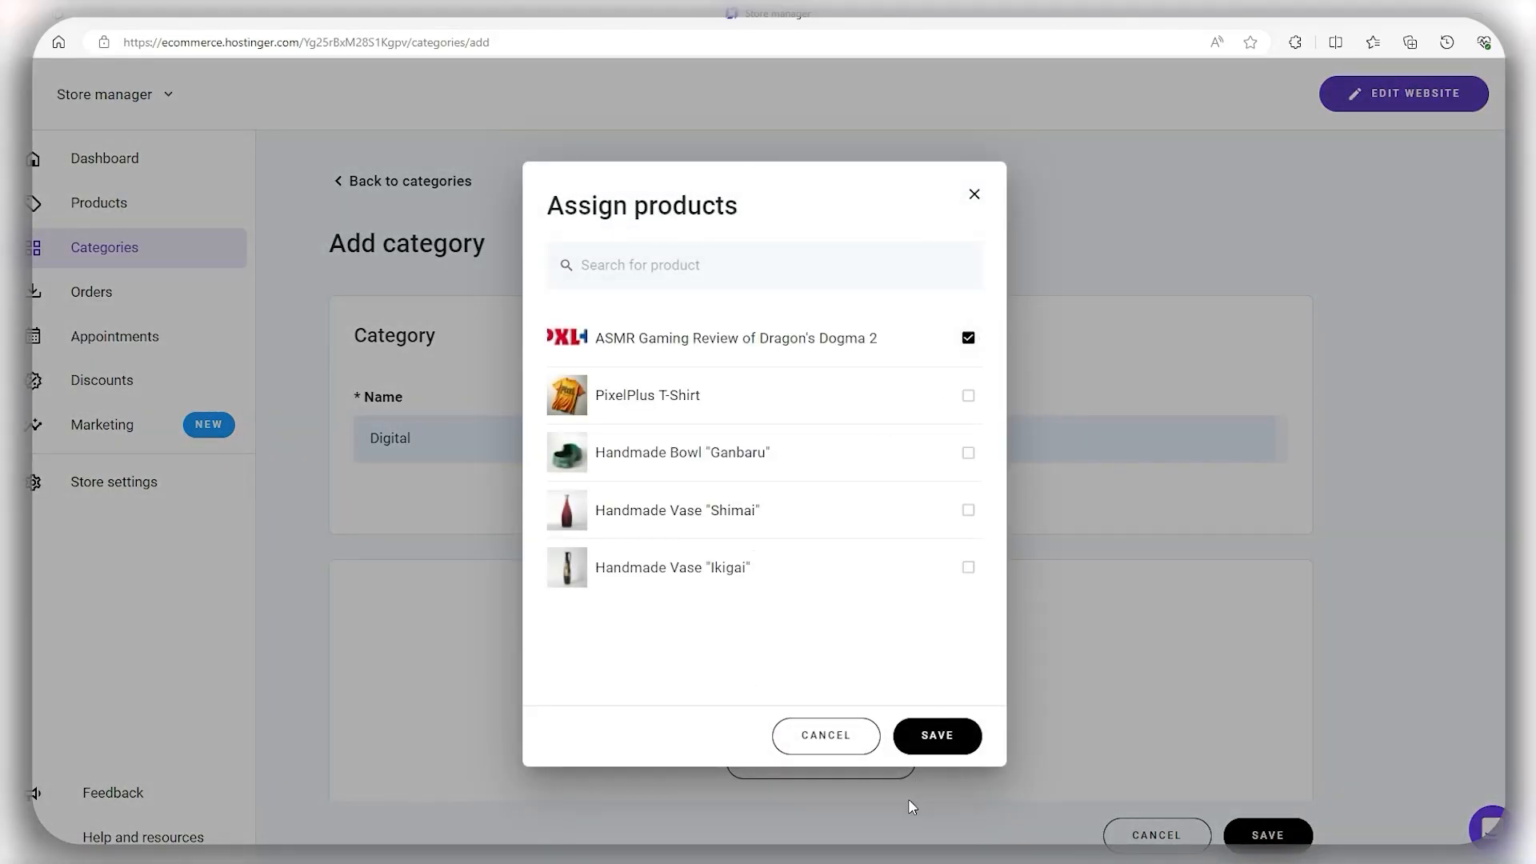
pyautogui.click(928, 738)
pyautogui.scroll(-1, 1241, 573)
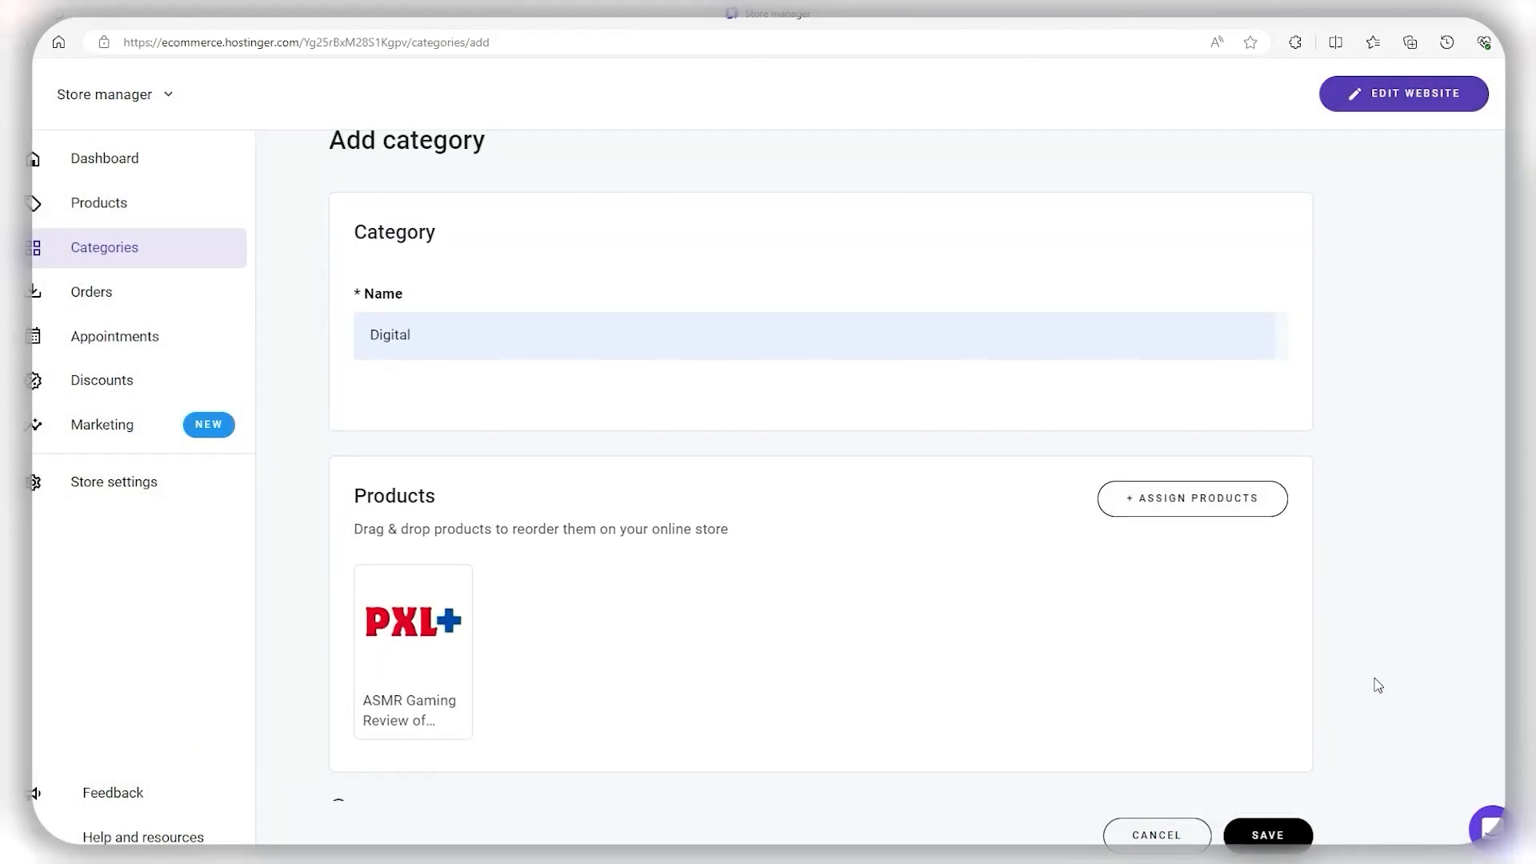
pyautogui.click(1289, 842)
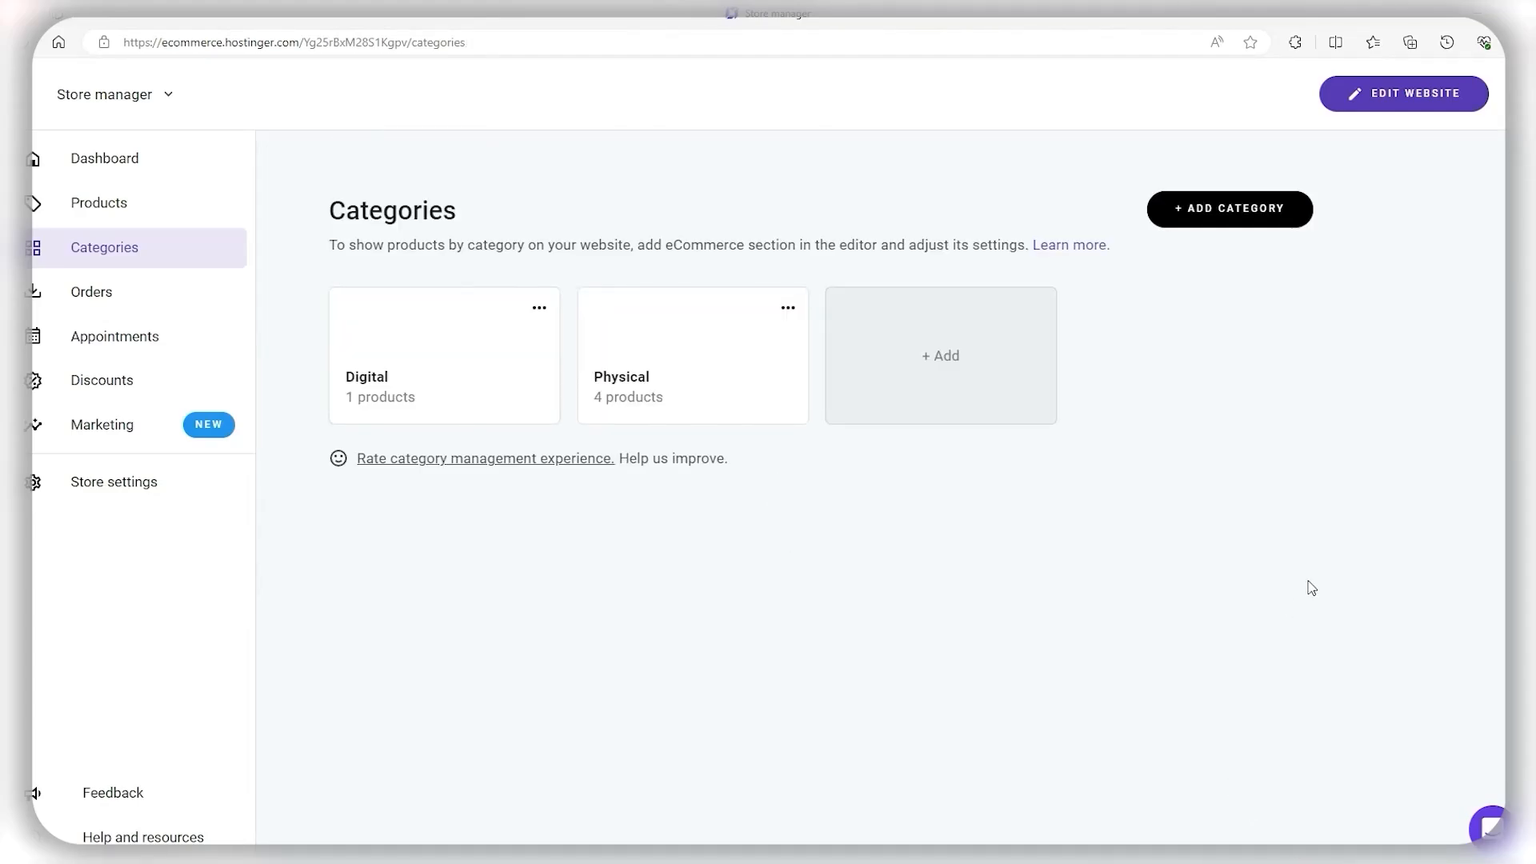
# Step: Look over the store's orders page and the appointments page with its availability and calendar
pyautogui.click(96, 296)
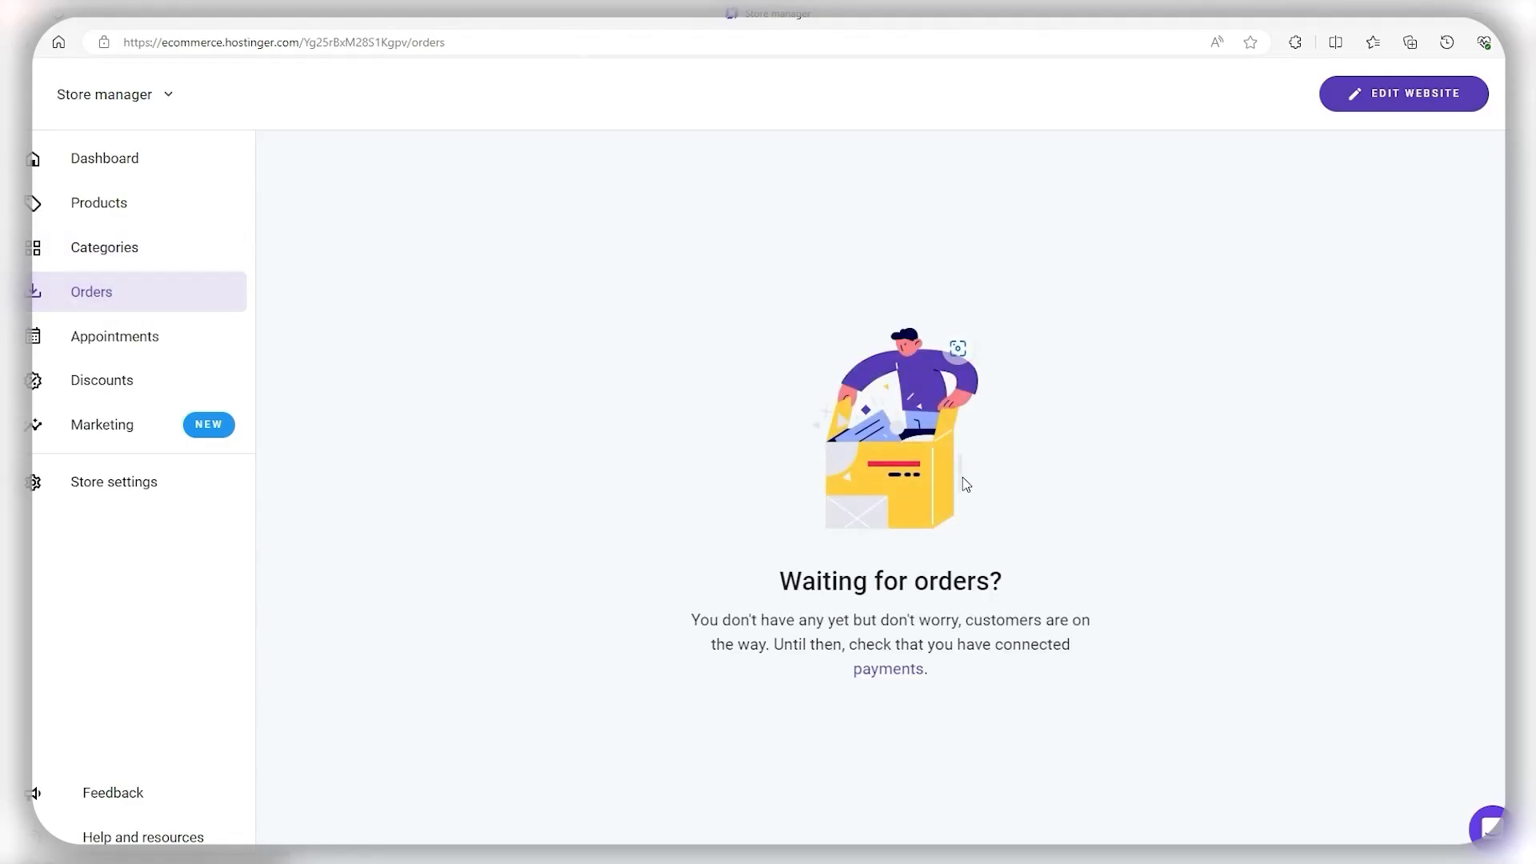
pyautogui.click(85, 345)
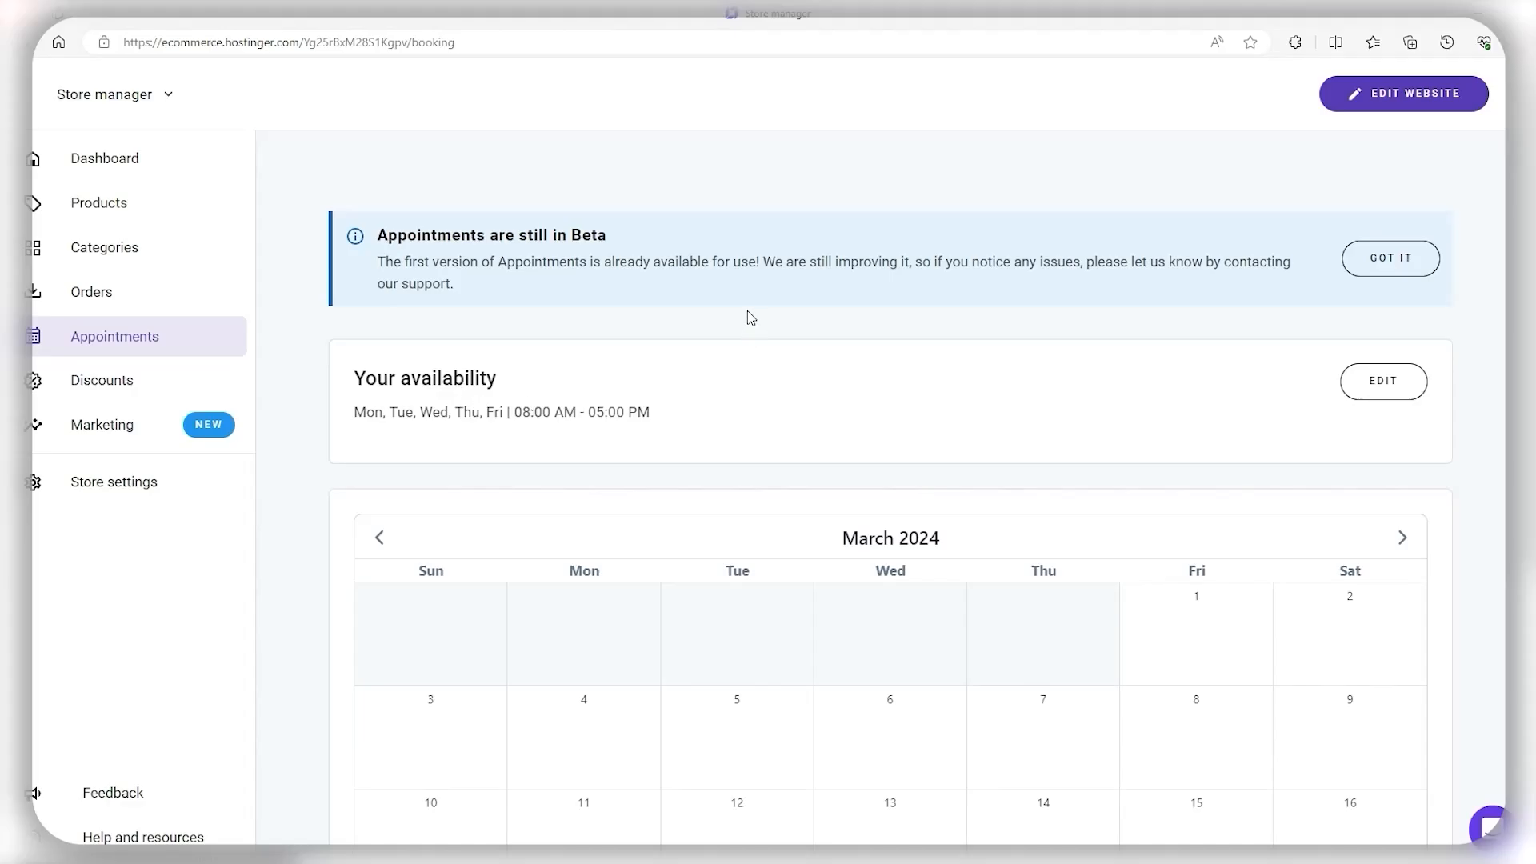
pyautogui.scroll(-5, 750, 317)
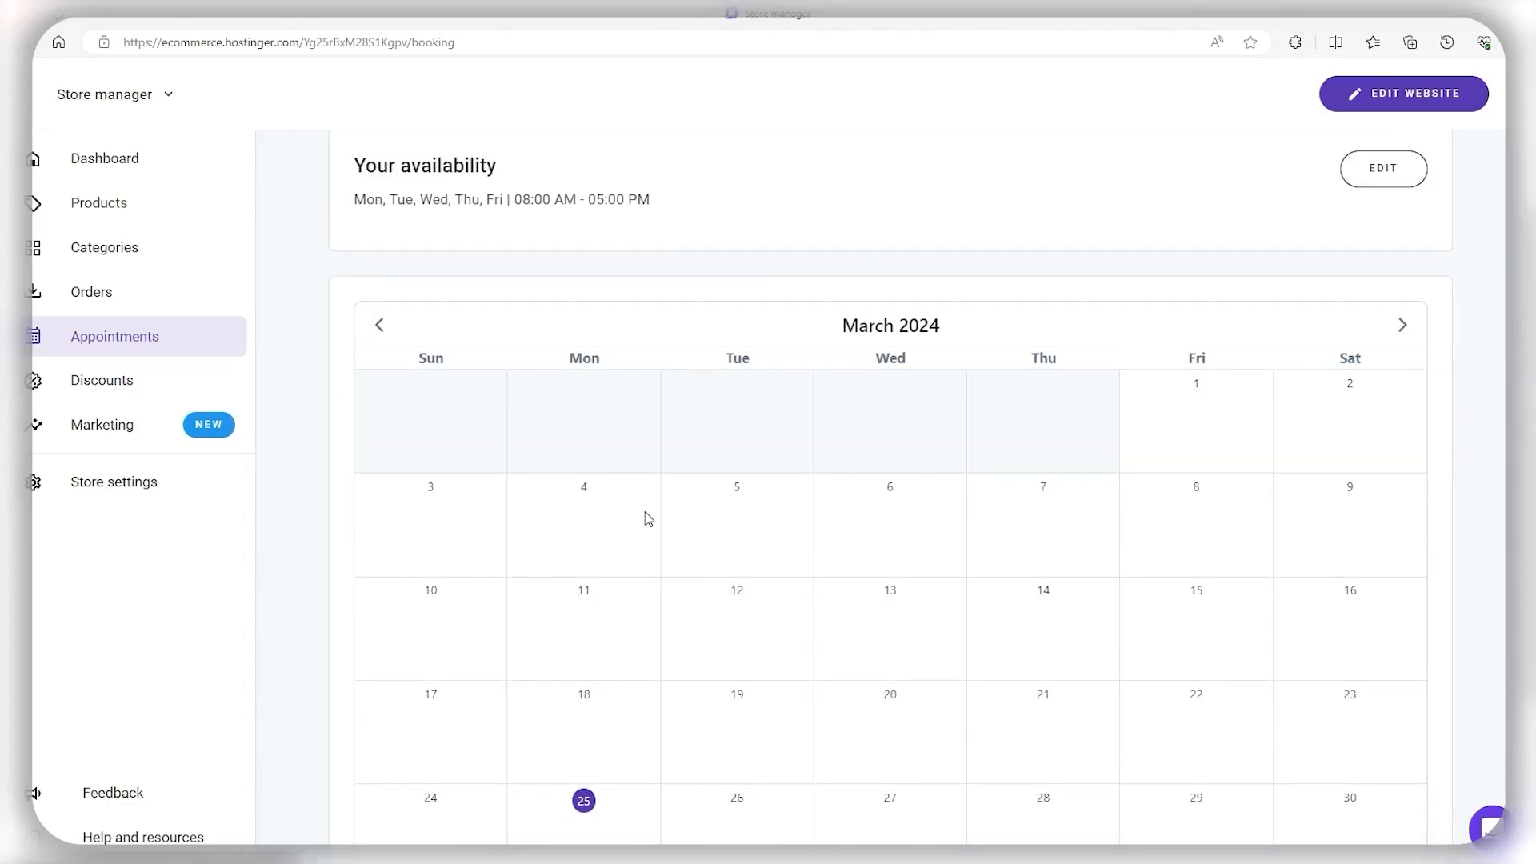
pyautogui.scroll(3, 875, 479)
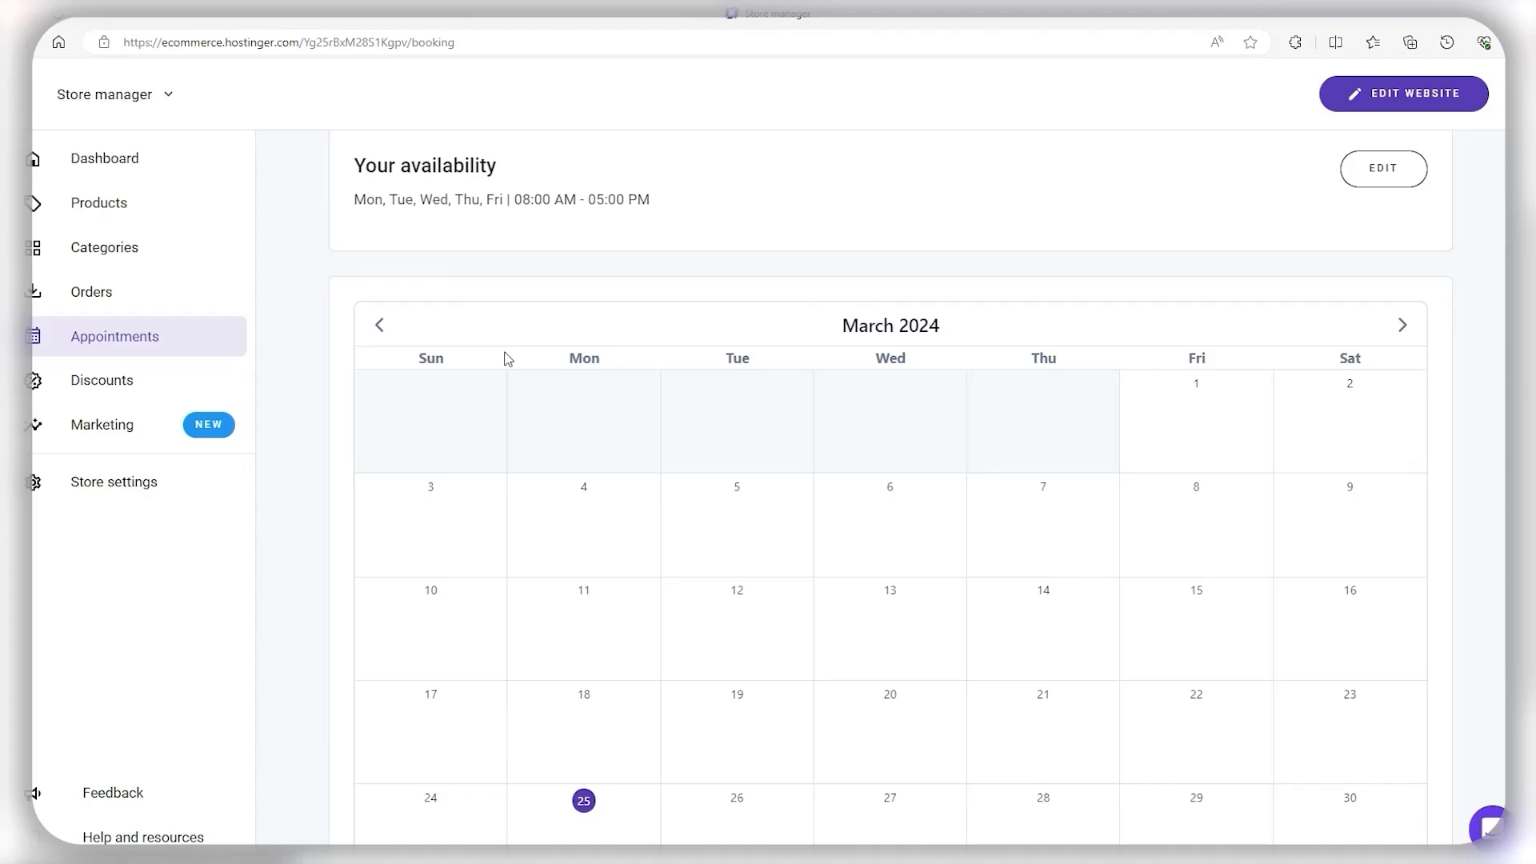
# Step: Examine the settings for a new discount code, including its restriction to specific categories and its conditions, without saving a discount
pyautogui.click(153, 388)
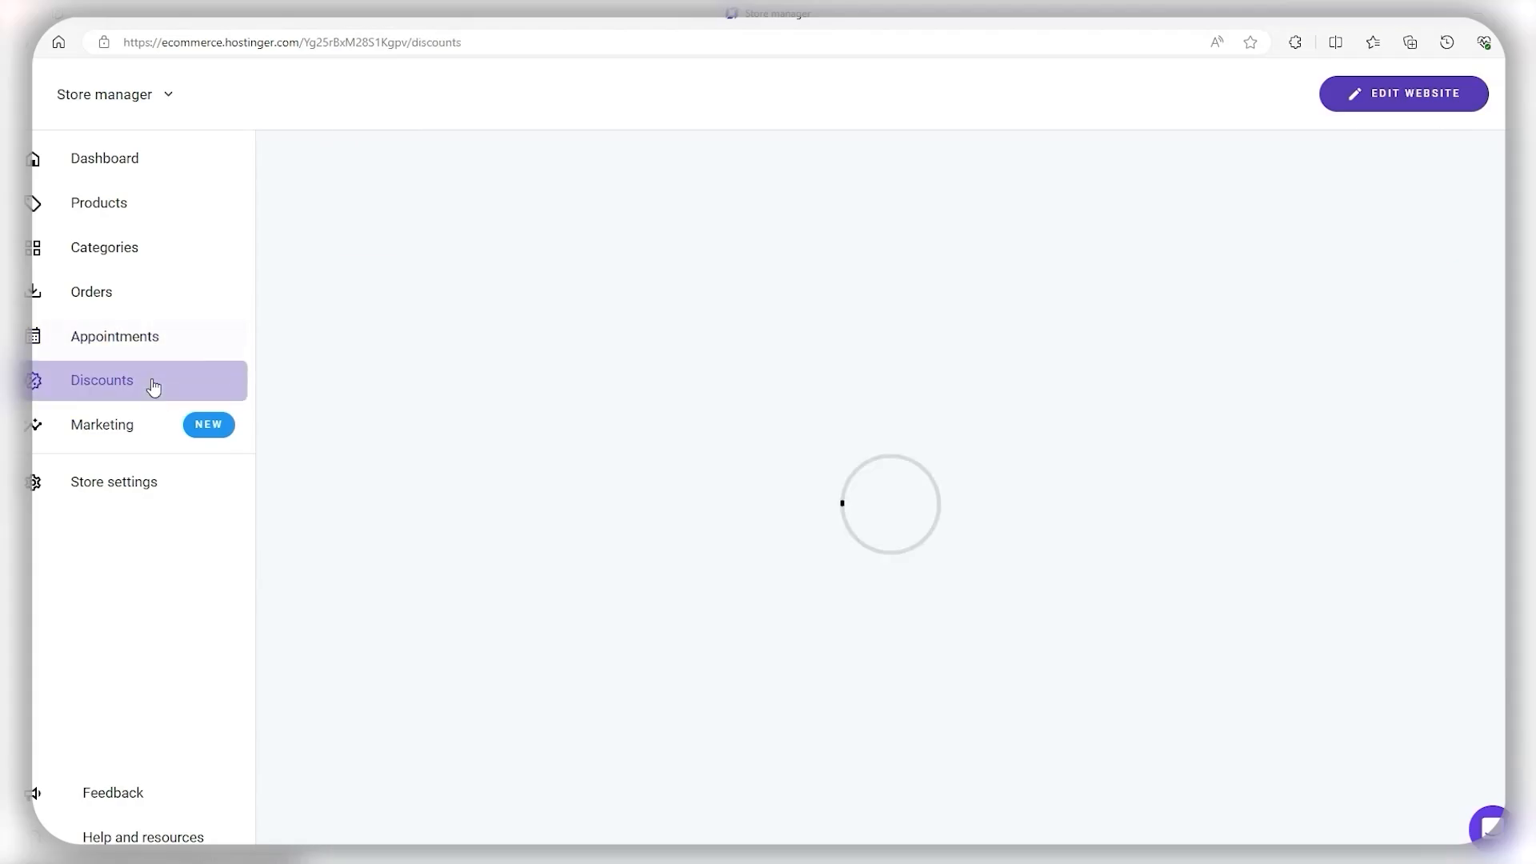
pyautogui.click(911, 682)
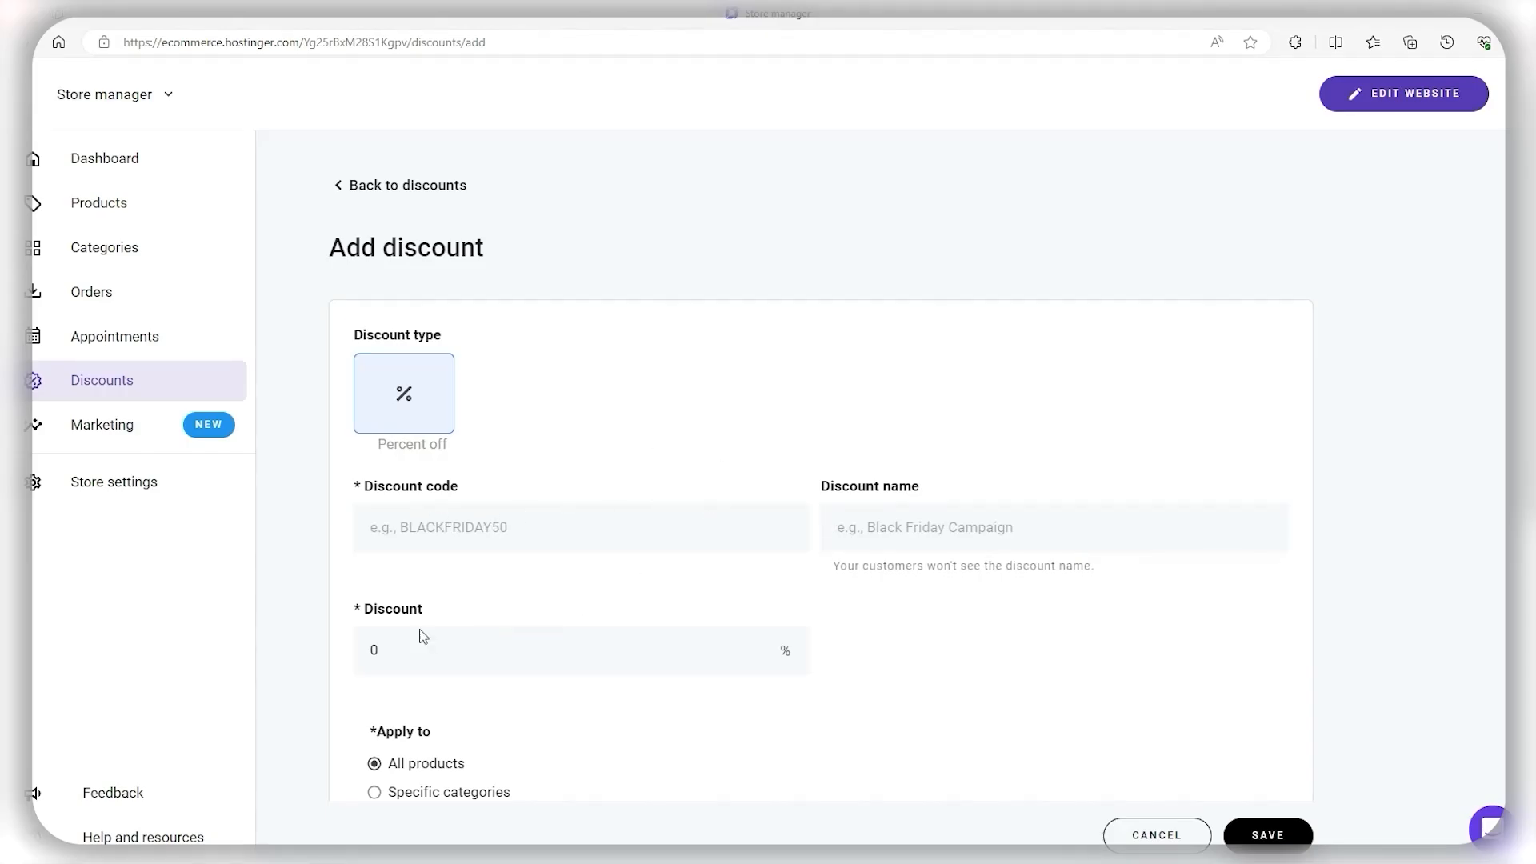
pyautogui.scroll(-2, 421, 635)
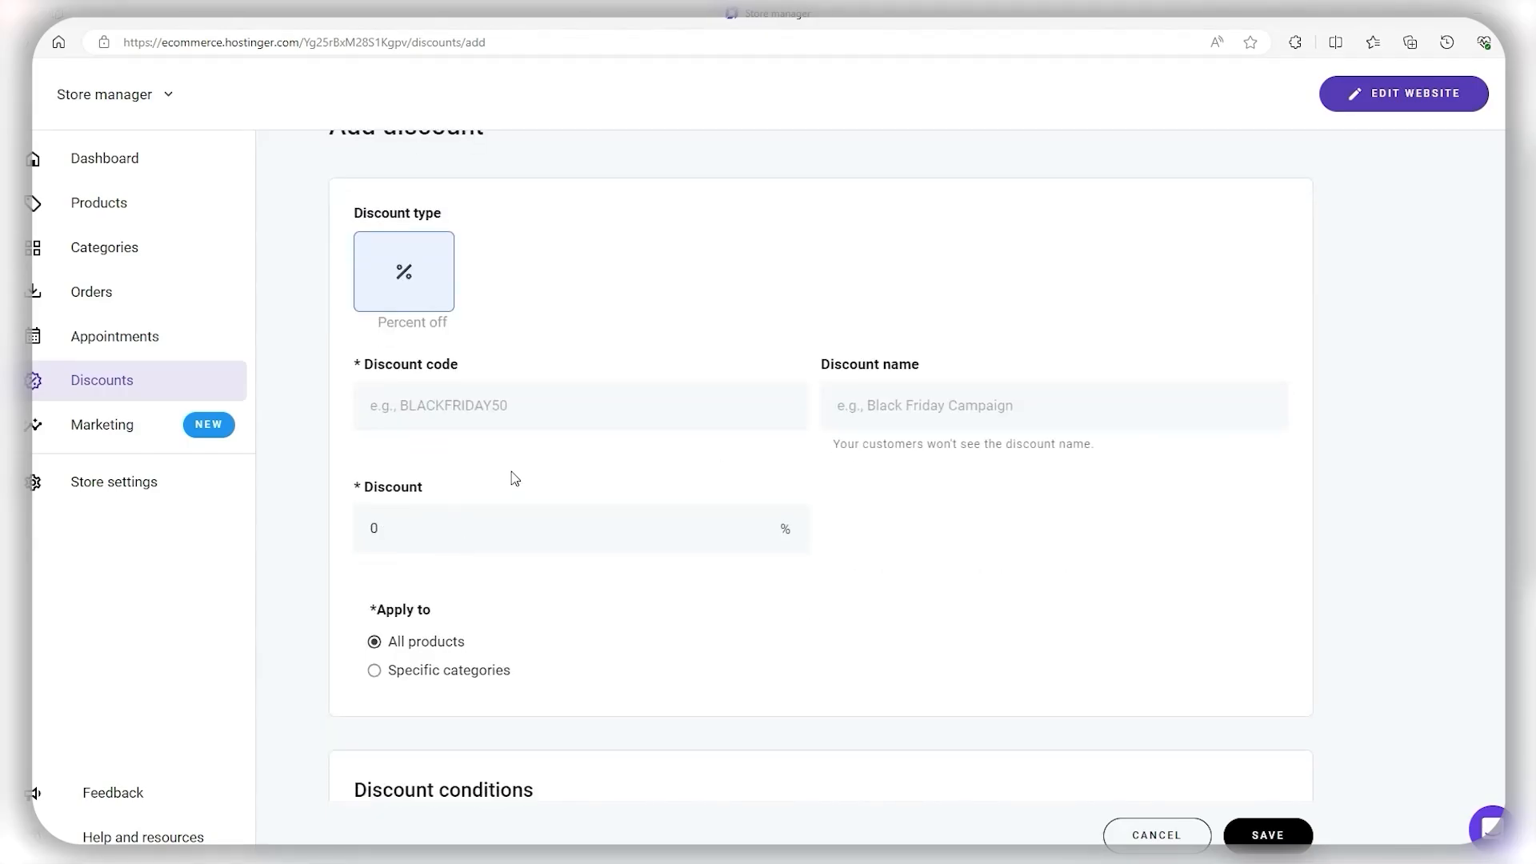
pyautogui.click(373, 670)
pyautogui.scroll(-3, 392, 594)
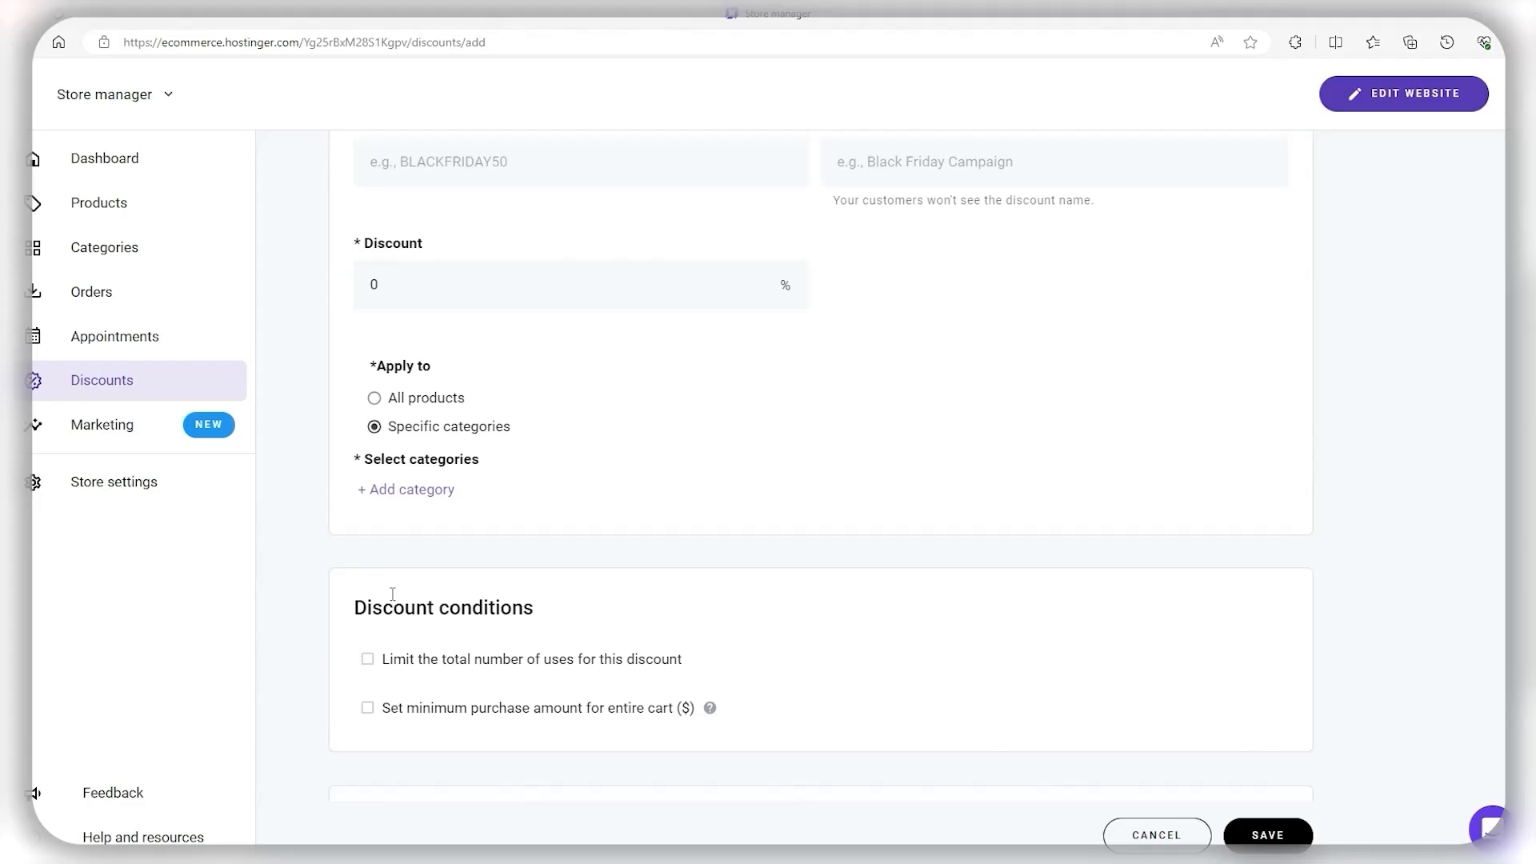
pyautogui.click(384, 490)
pyautogui.click(447, 592)
pyautogui.click(440, 491)
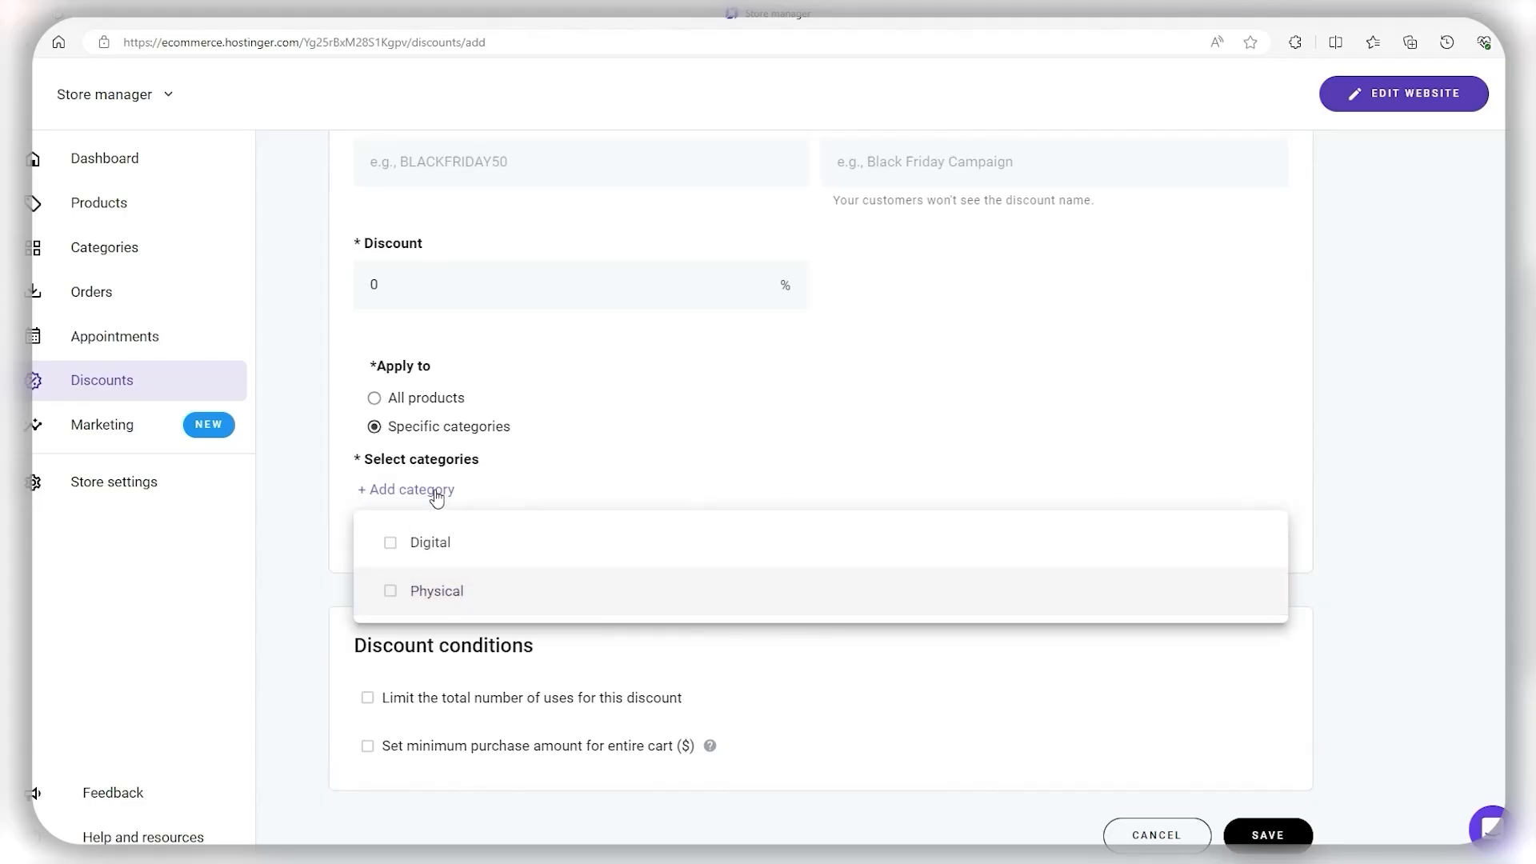
pyautogui.scroll(-3, 336, 520)
pyautogui.click(324, 522)
pyautogui.scroll(-1, 401, 544)
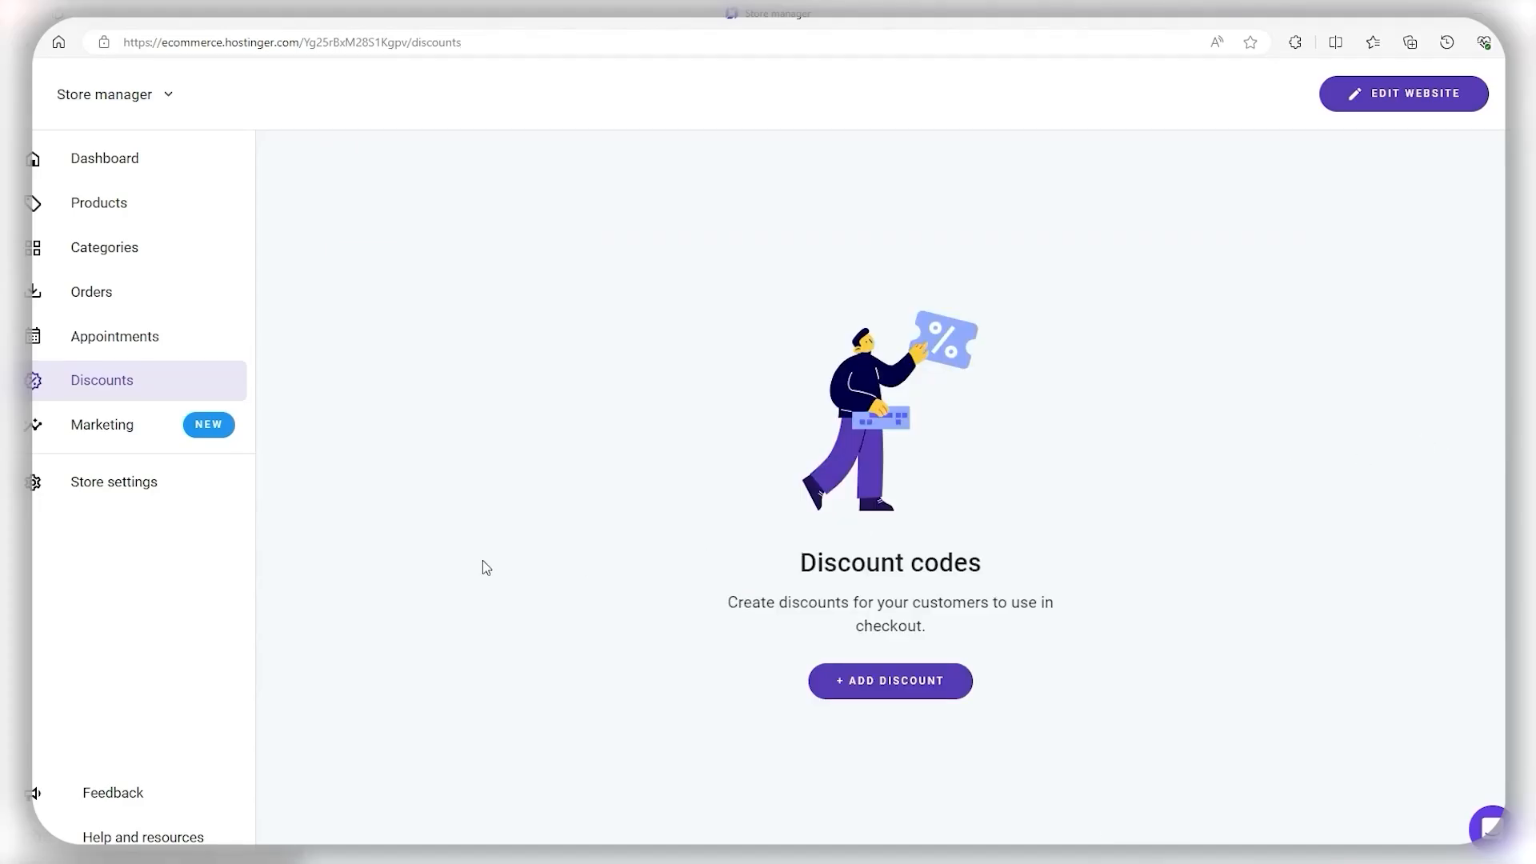
# Step: Review the store settings and the available PayPal, Stripe and manual payment methods, and return to the settings overview
pyautogui.click(32, 483)
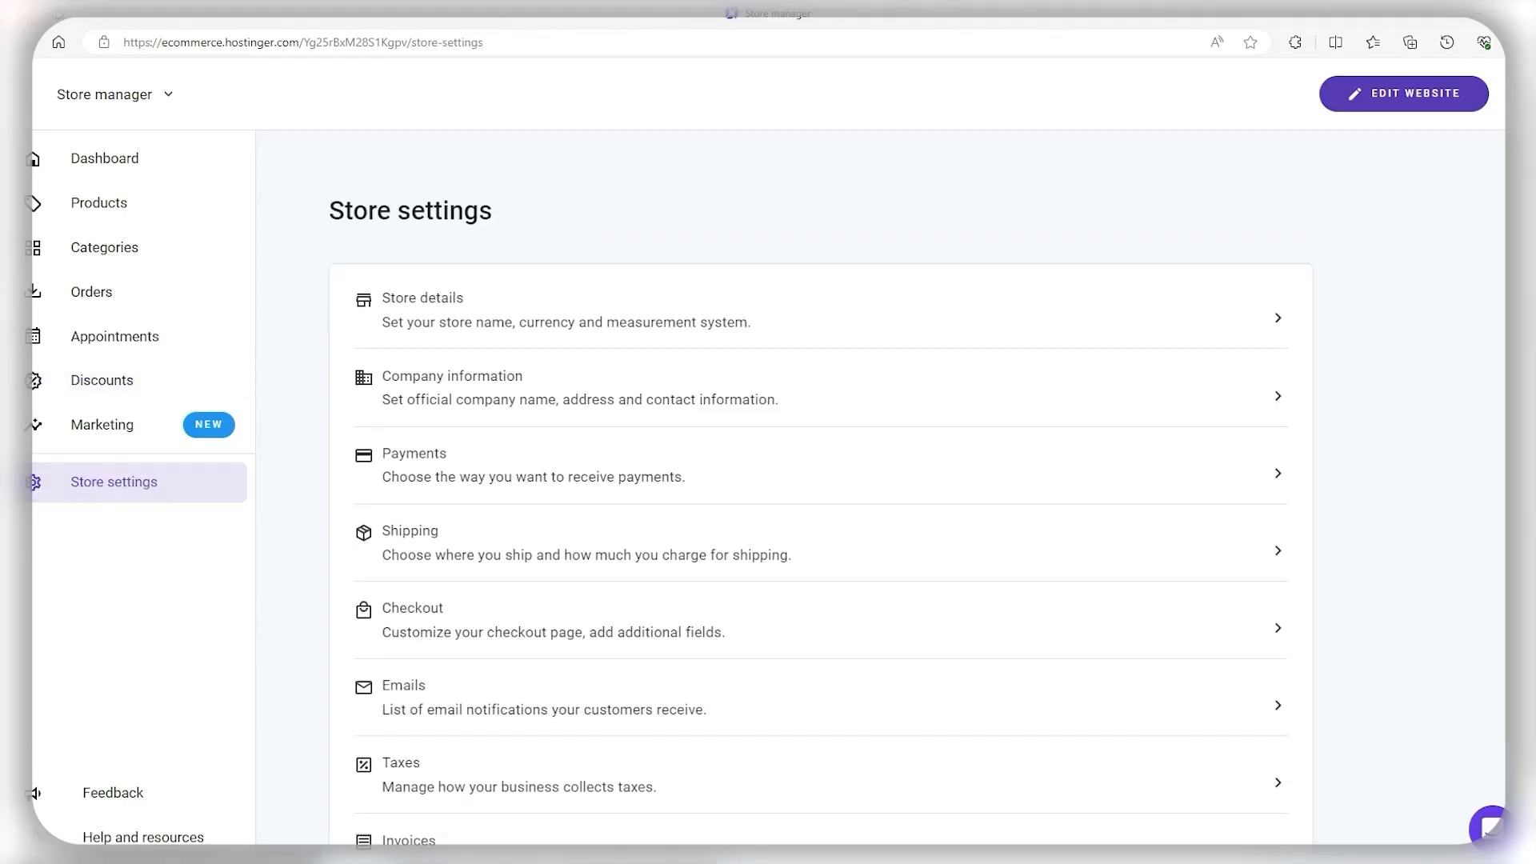
pyautogui.scroll(-1, 1272, 478)
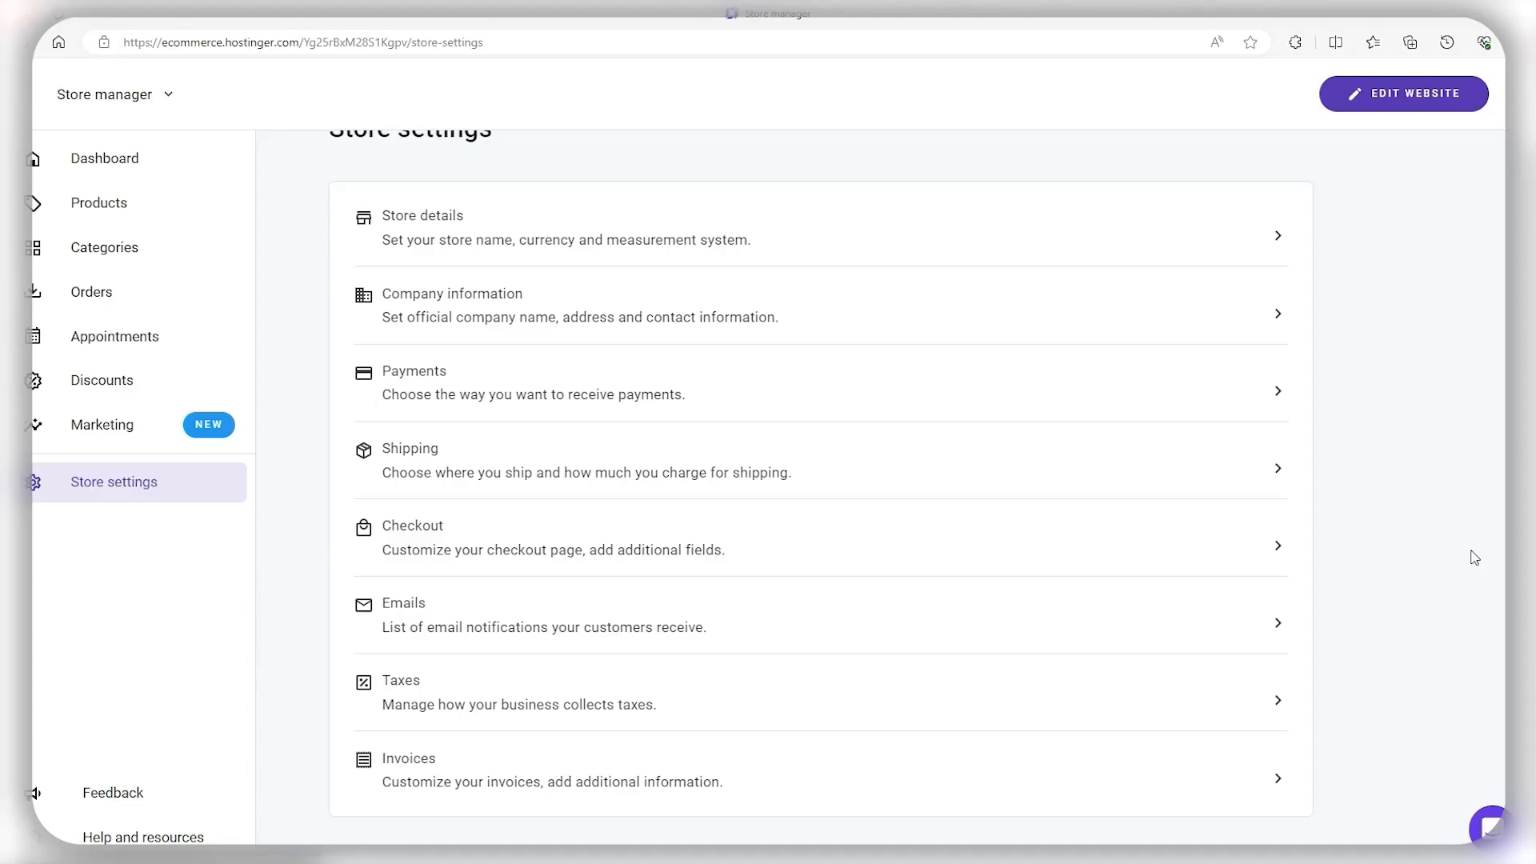
pyautogui.click(727, 394)
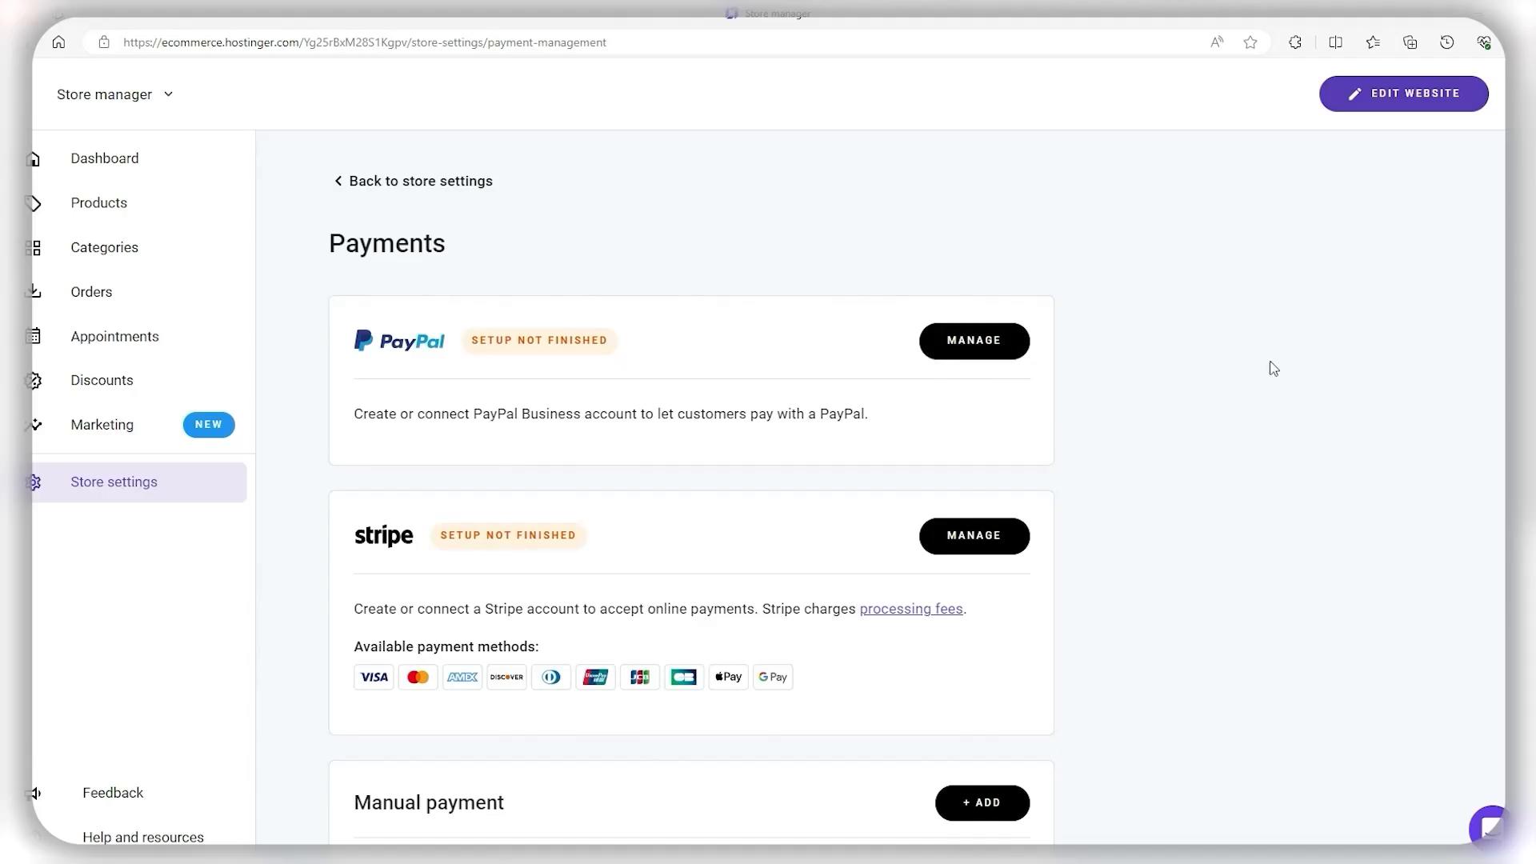
pyautogui.scroll(-5, 1101, 459)
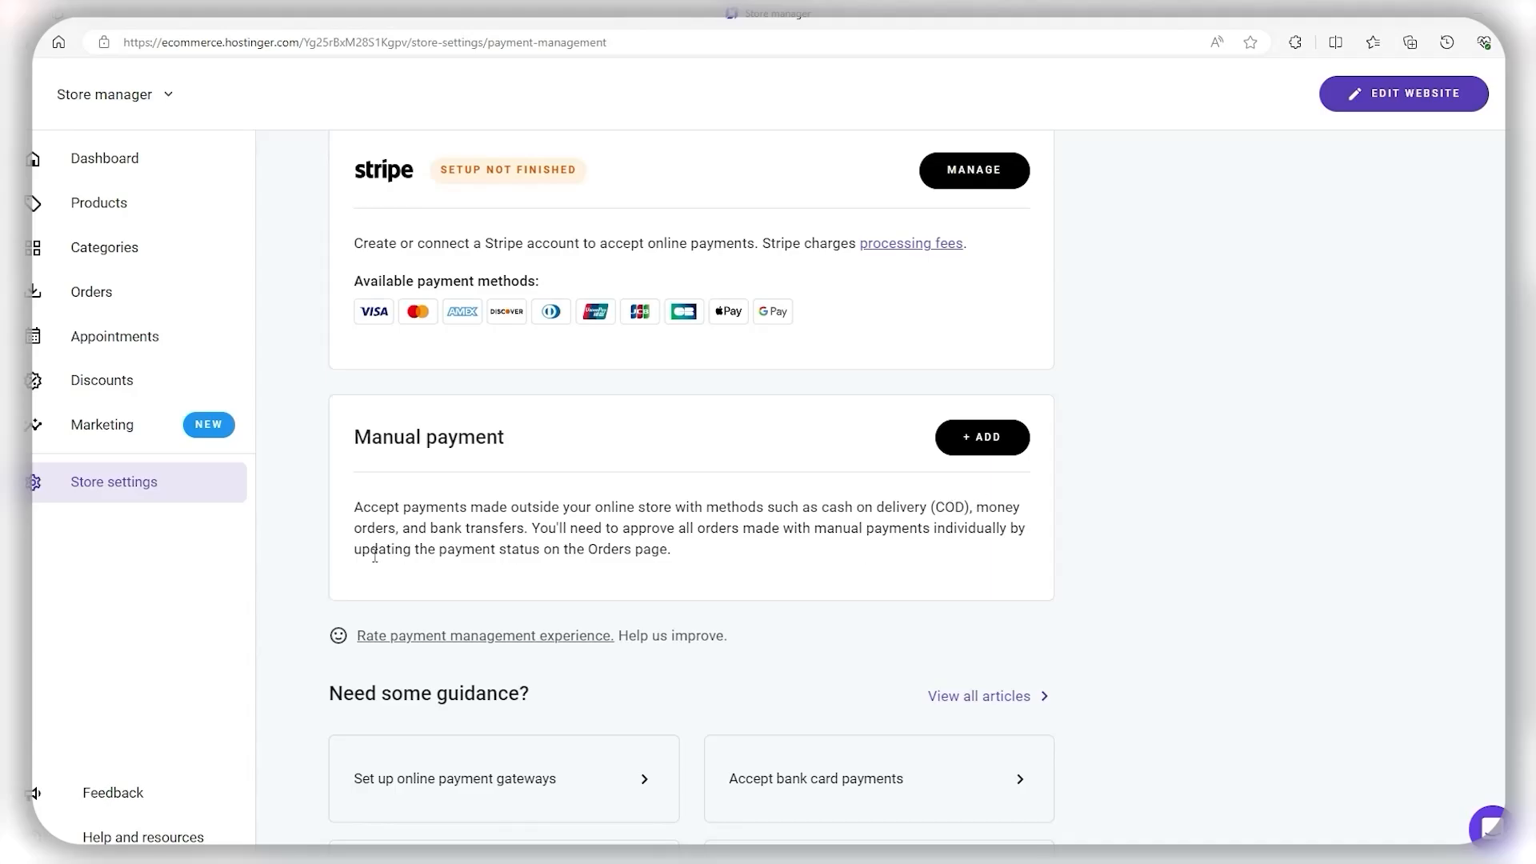
pyautogui.scroll(3, 1251, 521)
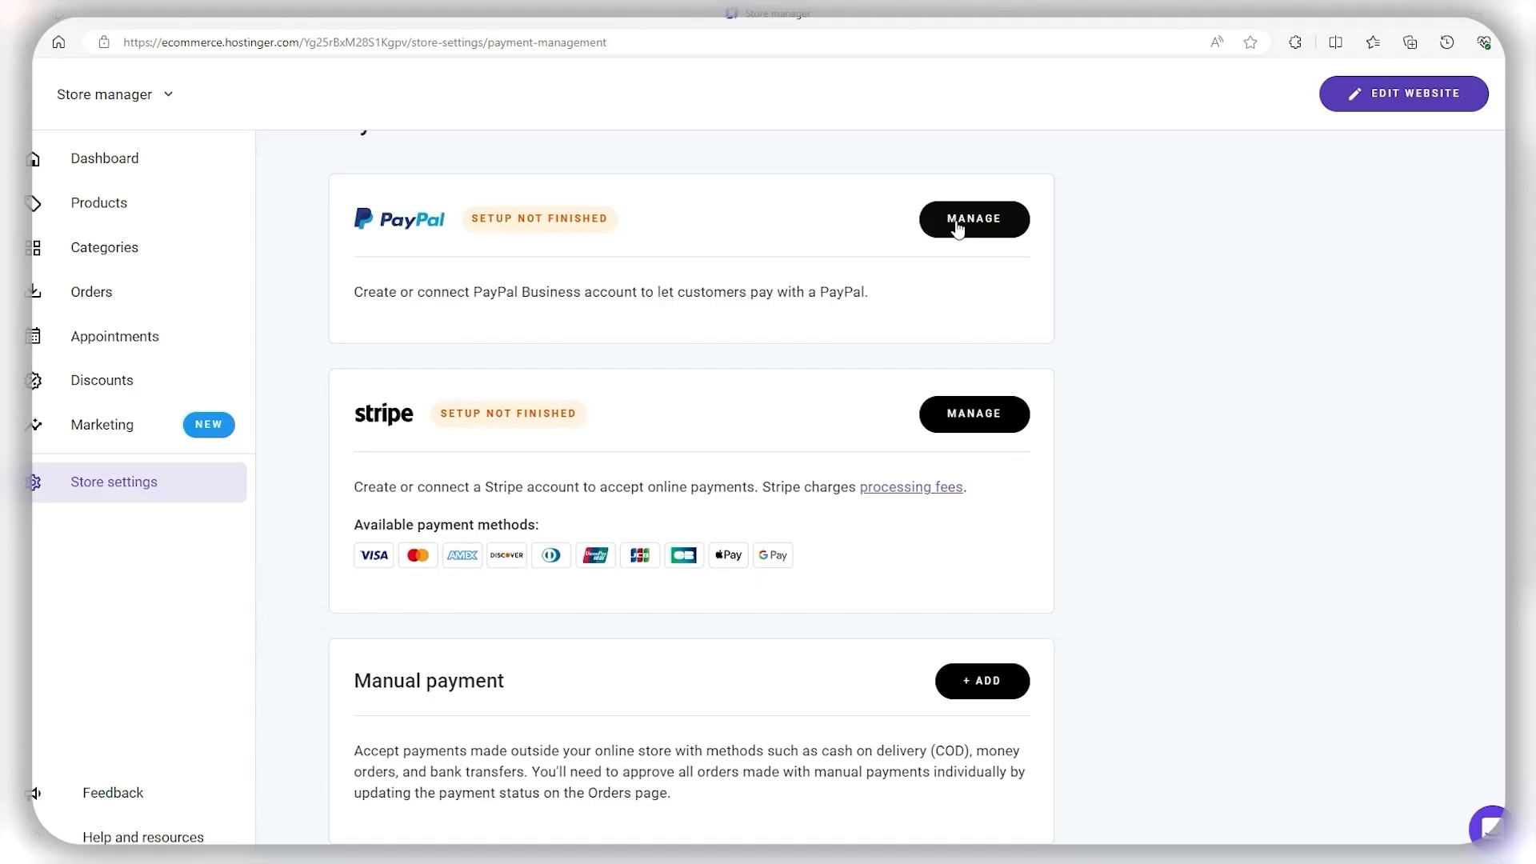
pyautogui.scroll(2, 381, 444)
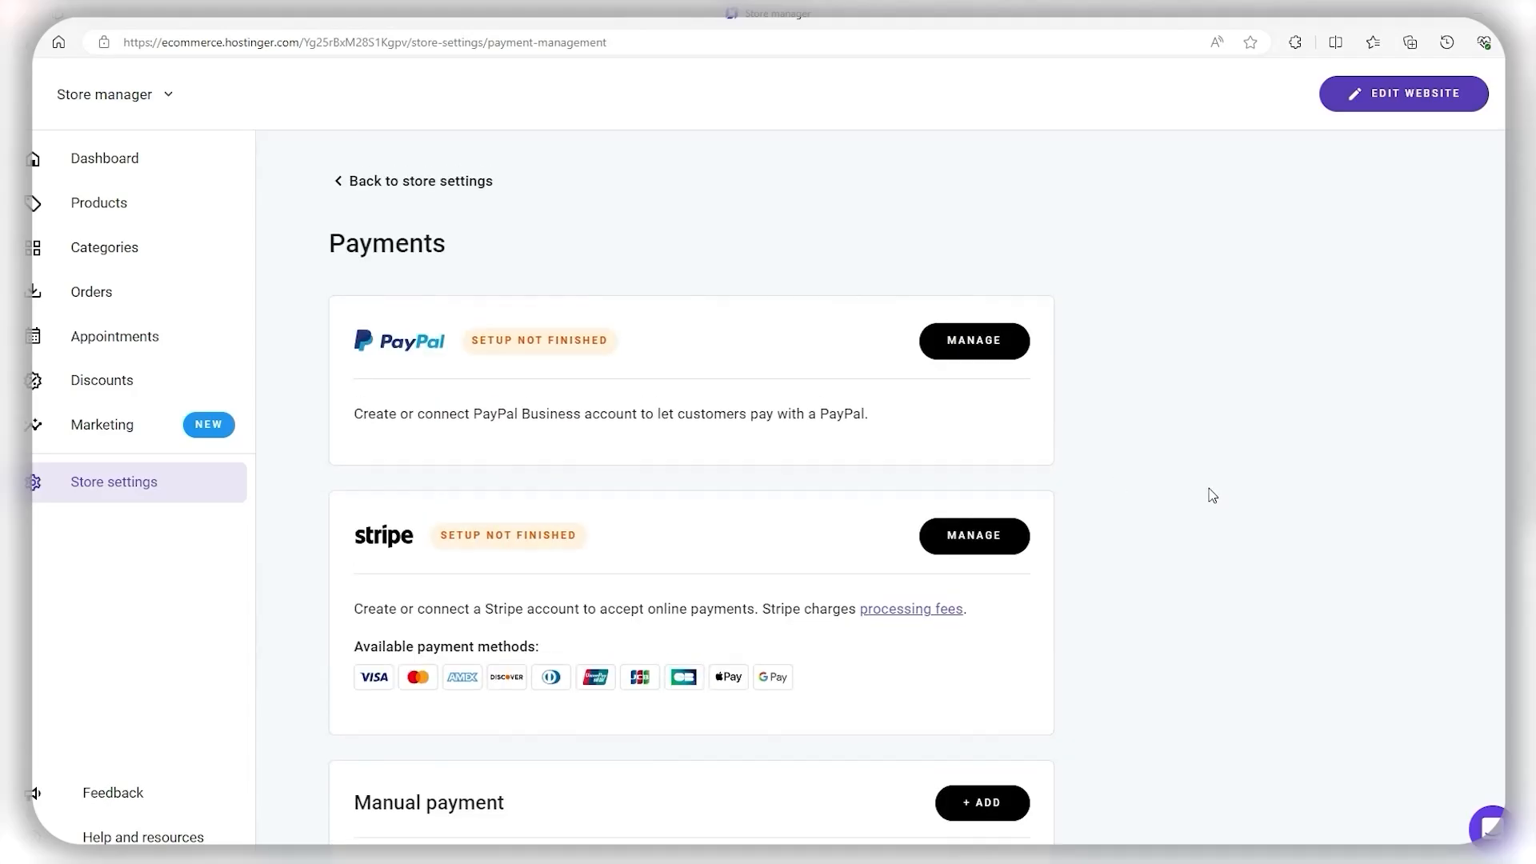
pyautogui.click(339, 189)
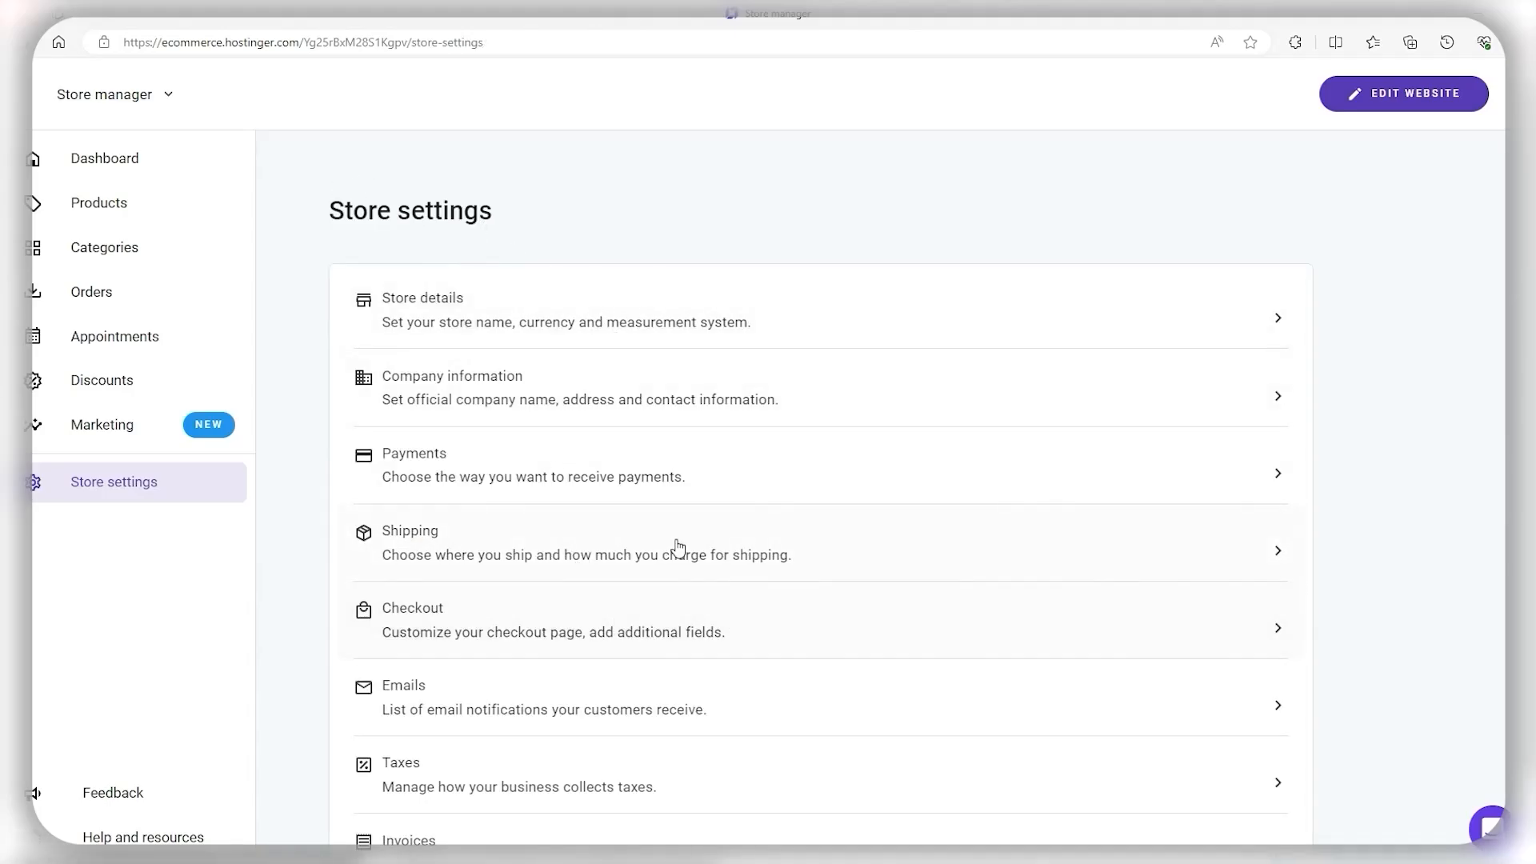
# Step: Inspect the states covered by the Regular shipping zone for the United States and return to the shipping zone list
pyautogui.click(741, 549)
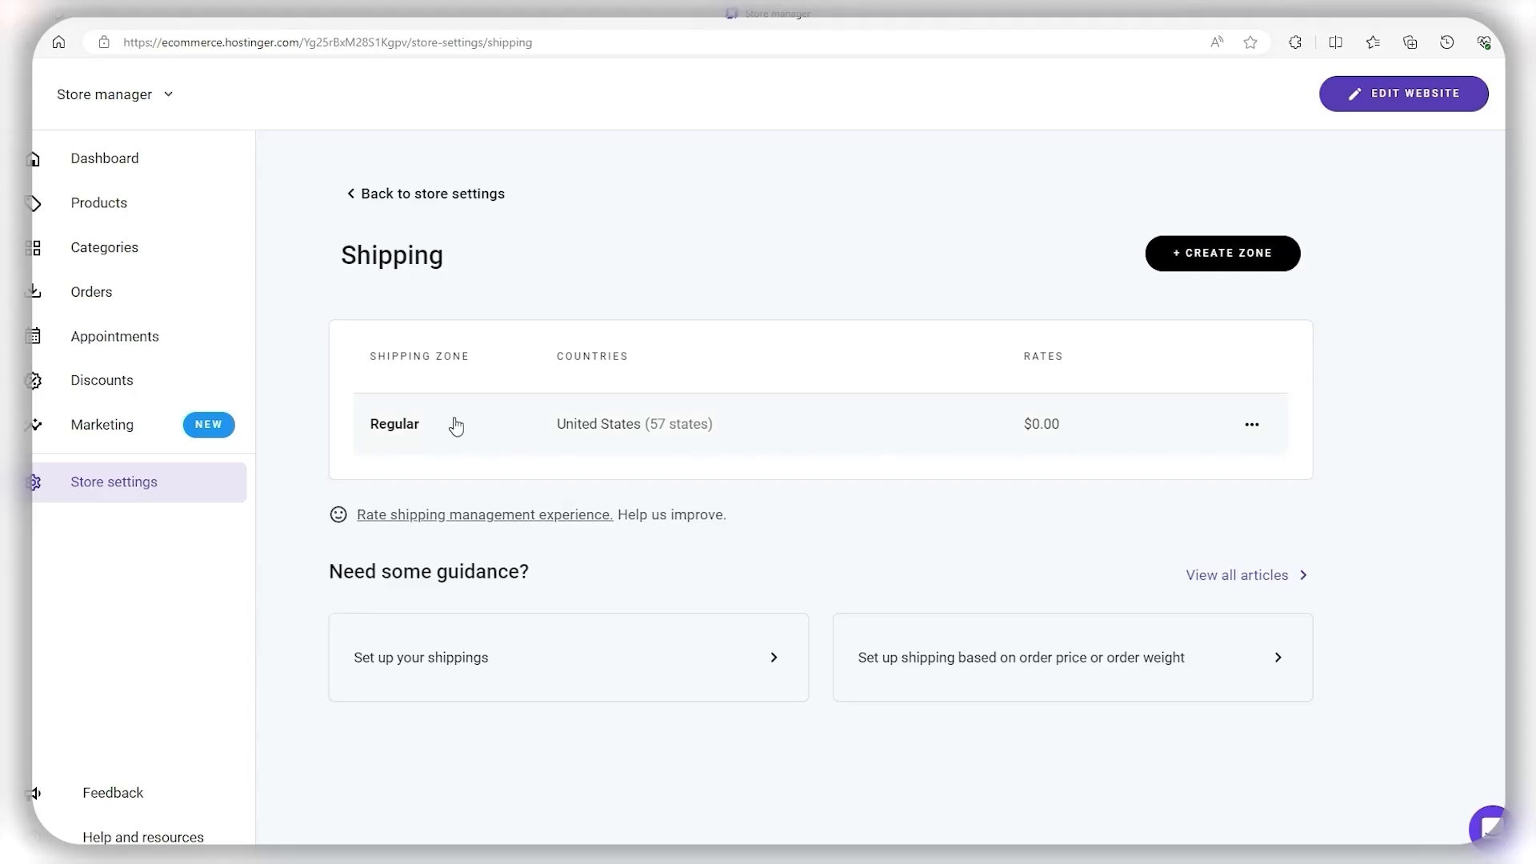
pyautogui.click(593, 435)
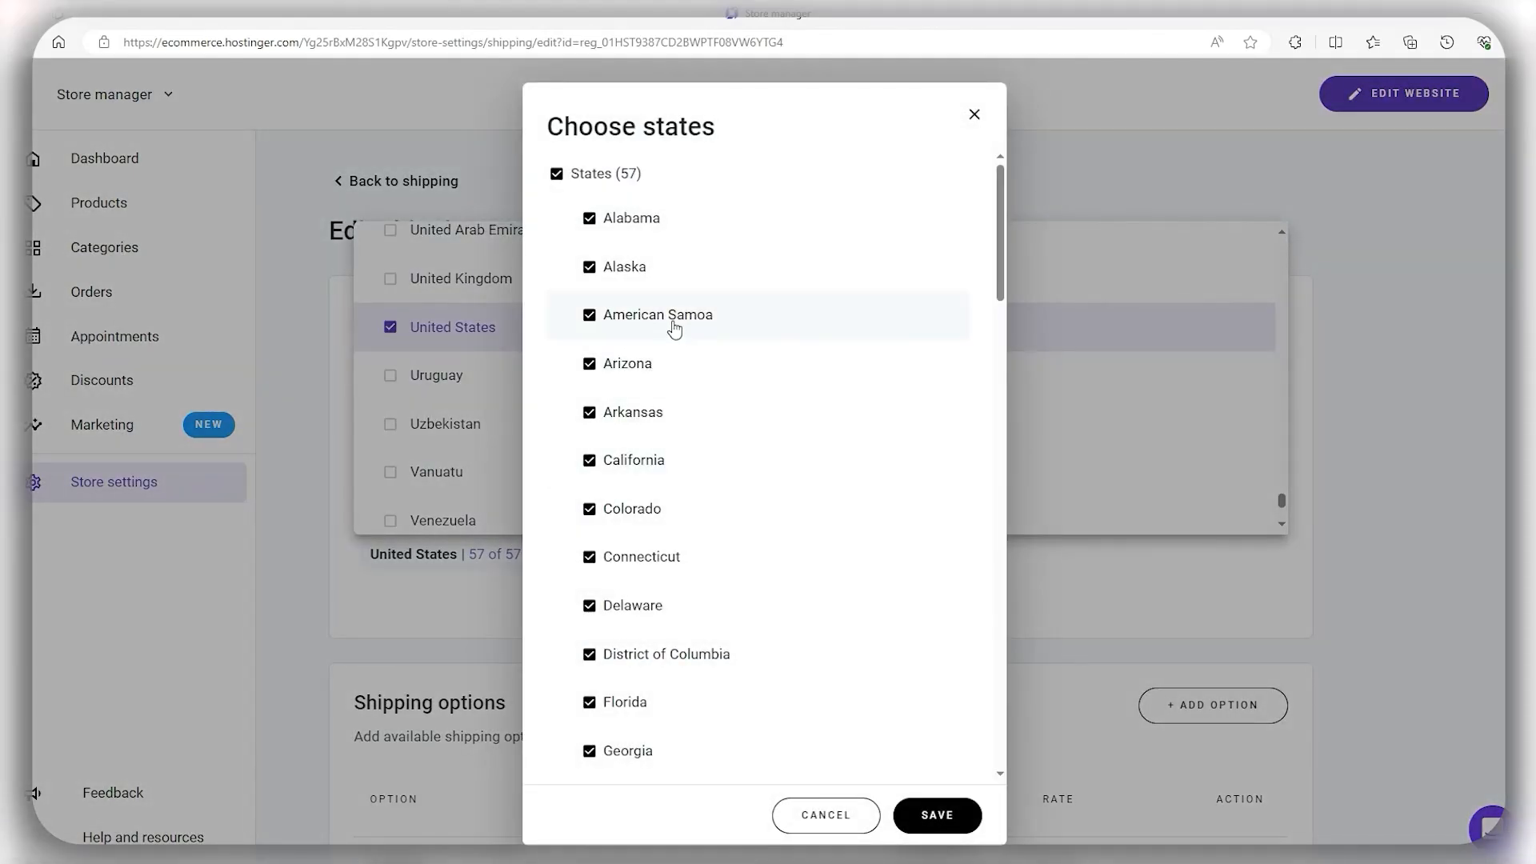
pyautogui.scroll(-10, 679, 352)
pyautogui.scroll(-6, 692, 417)
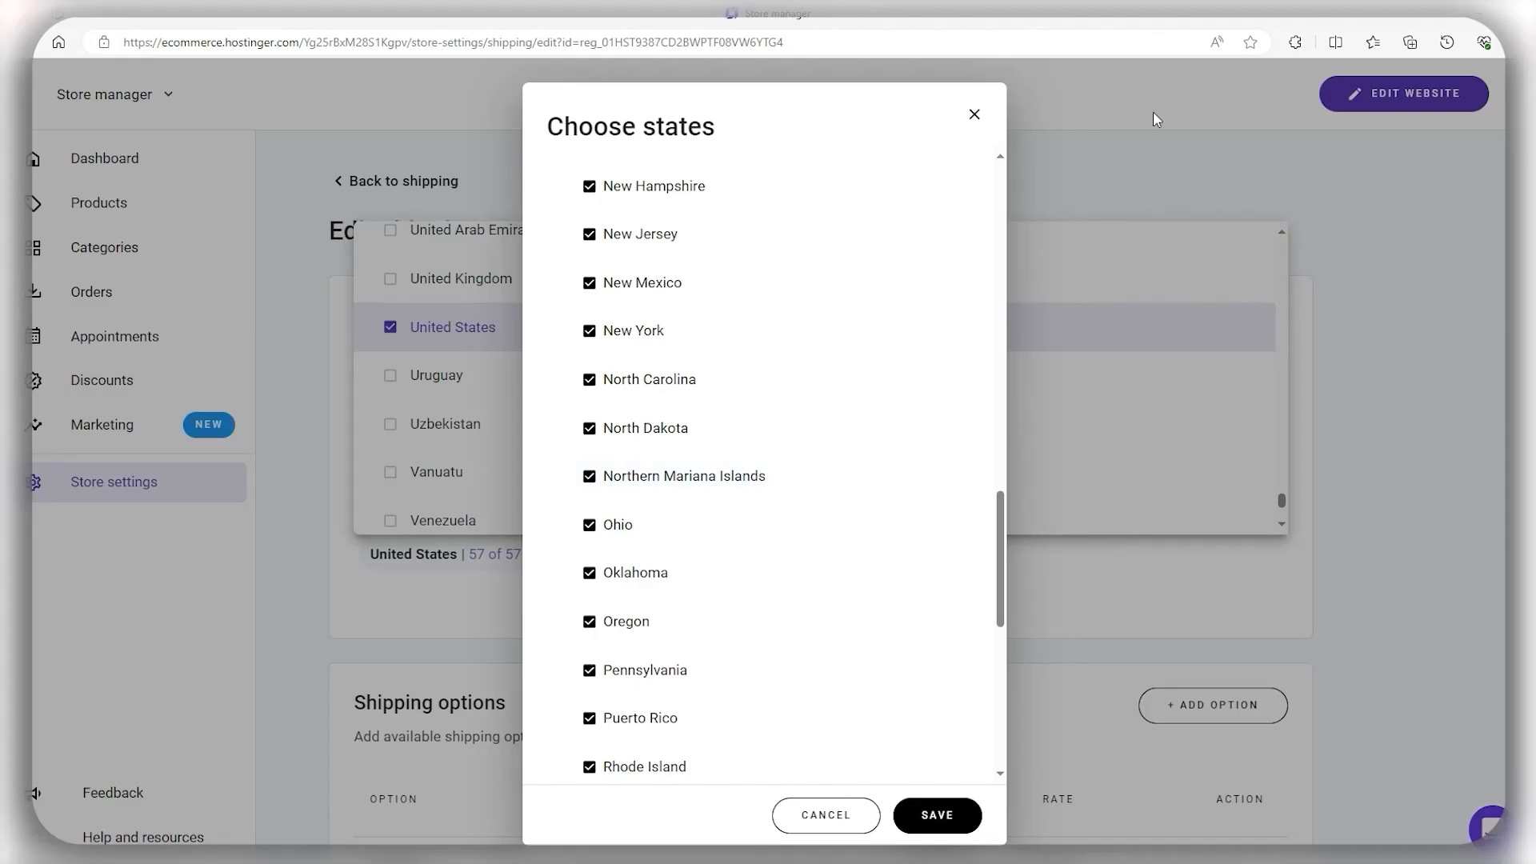
pyautogui.click(973, 116)
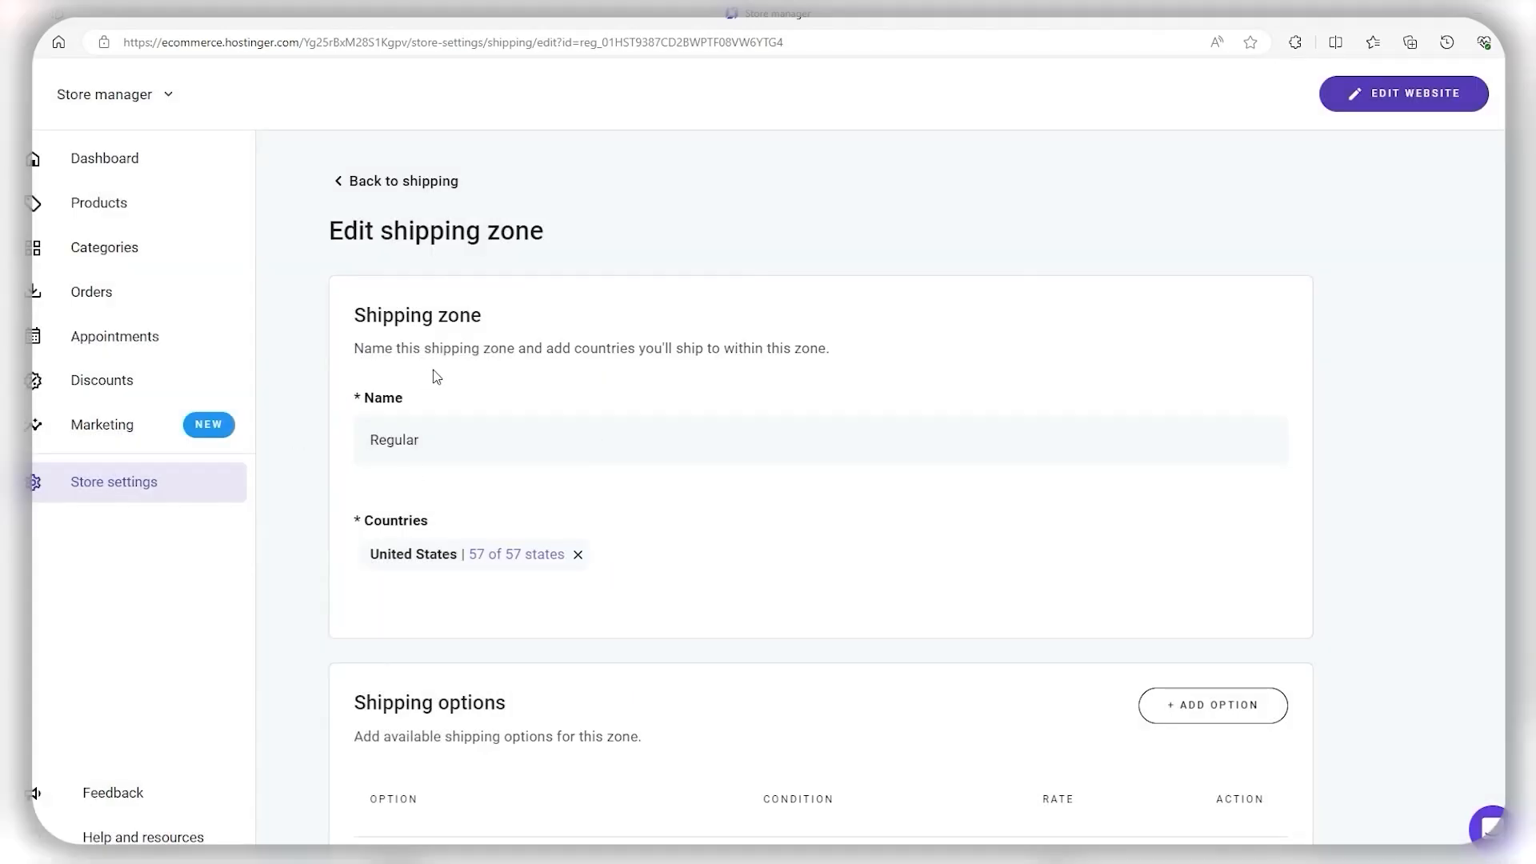
pyautogui.click(337, 187)
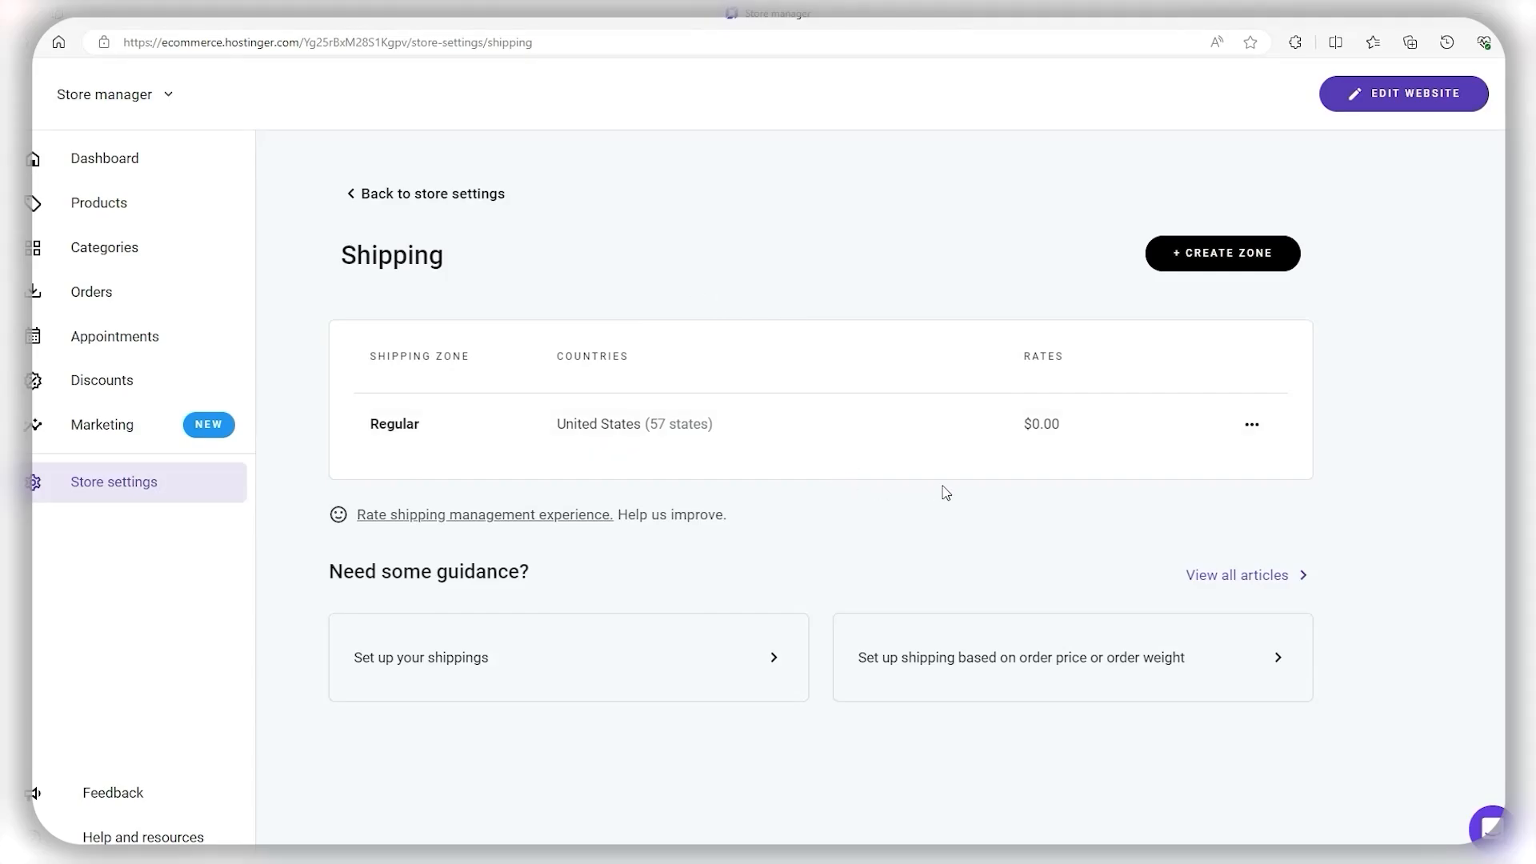
# Step: Create a shipping zone named "Europe" with Albania as its country and save it
pyautogui.click(1221, 272)
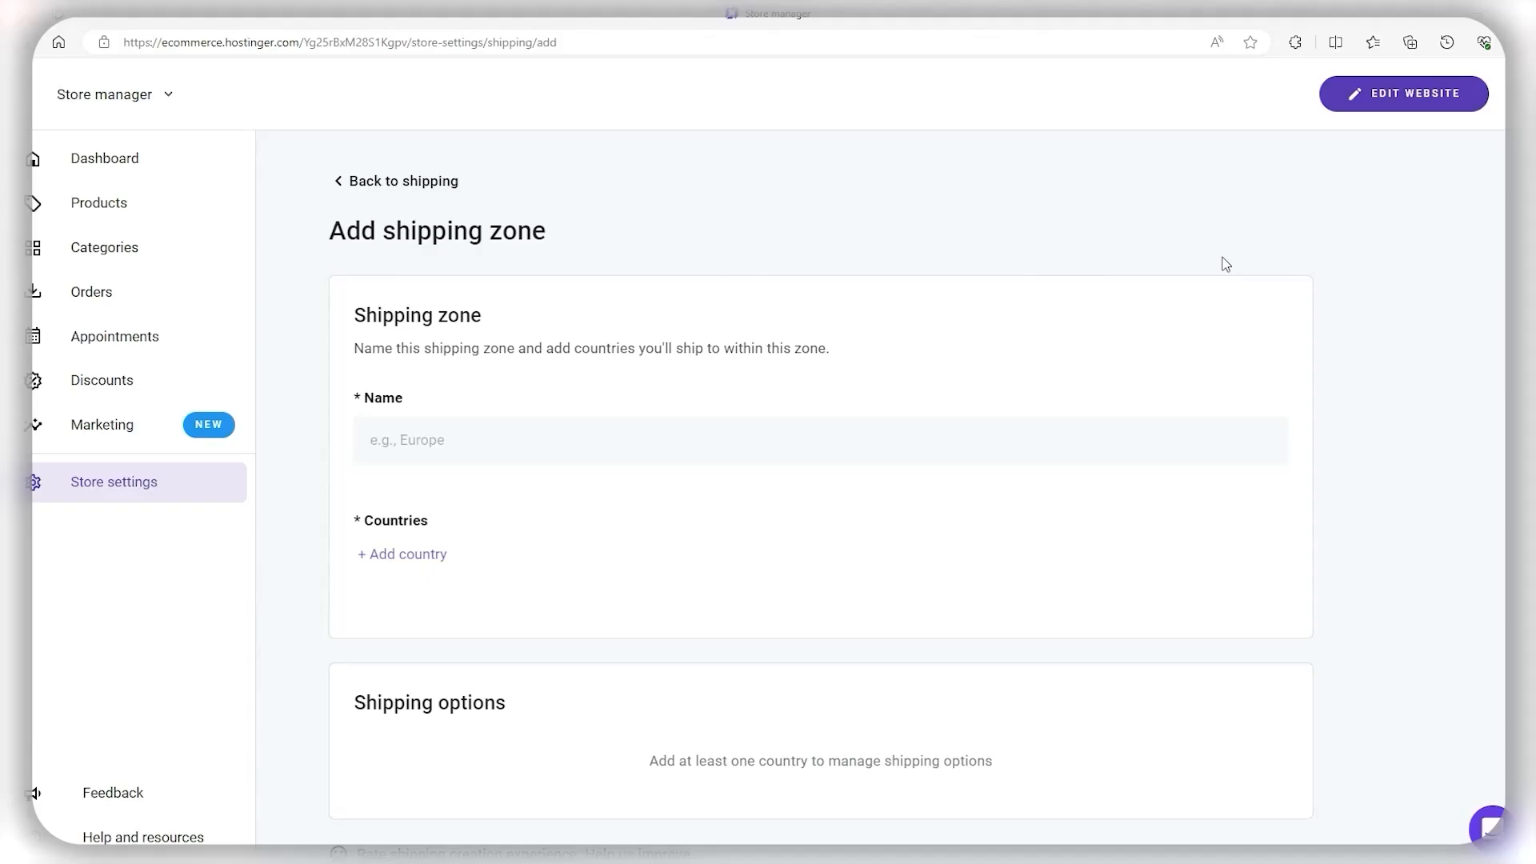
pyautogui.click(568, 442)
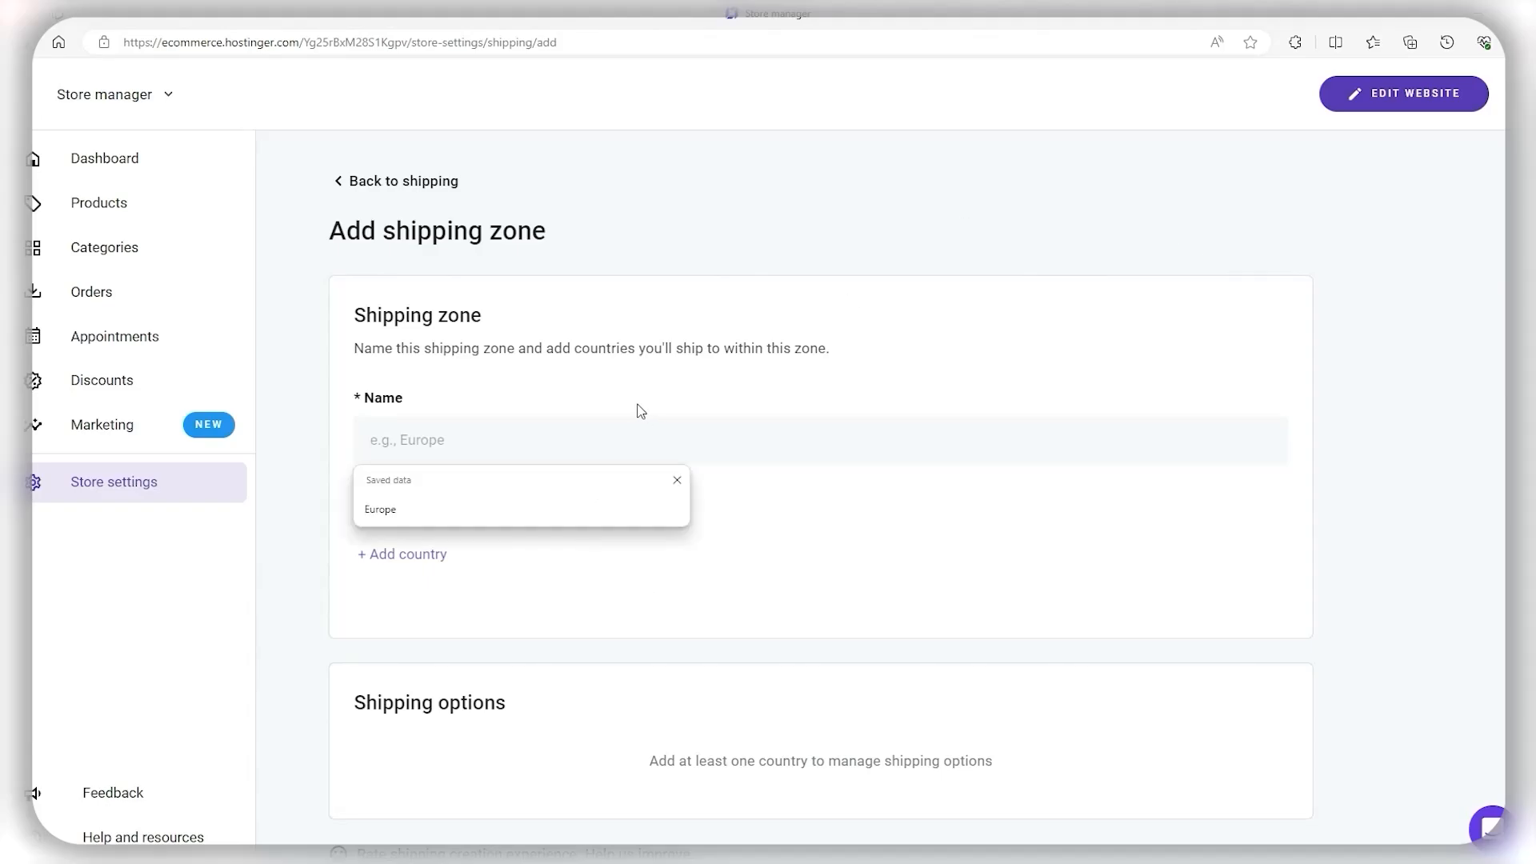
pyautogui.click(566, 520)
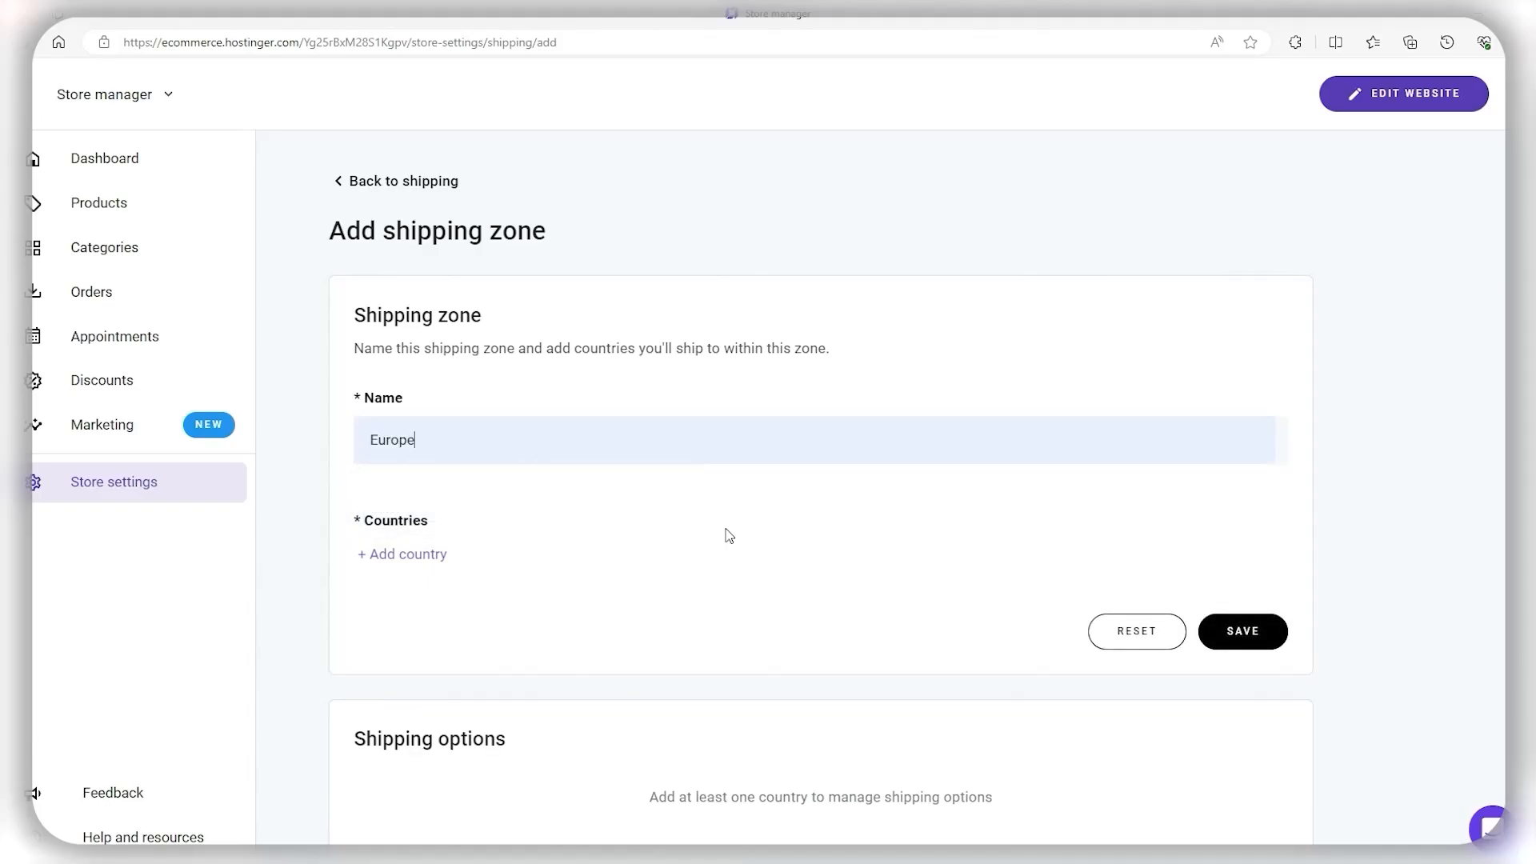
pyautogui.click(369, 554)
pyautogui.click(443, 437)
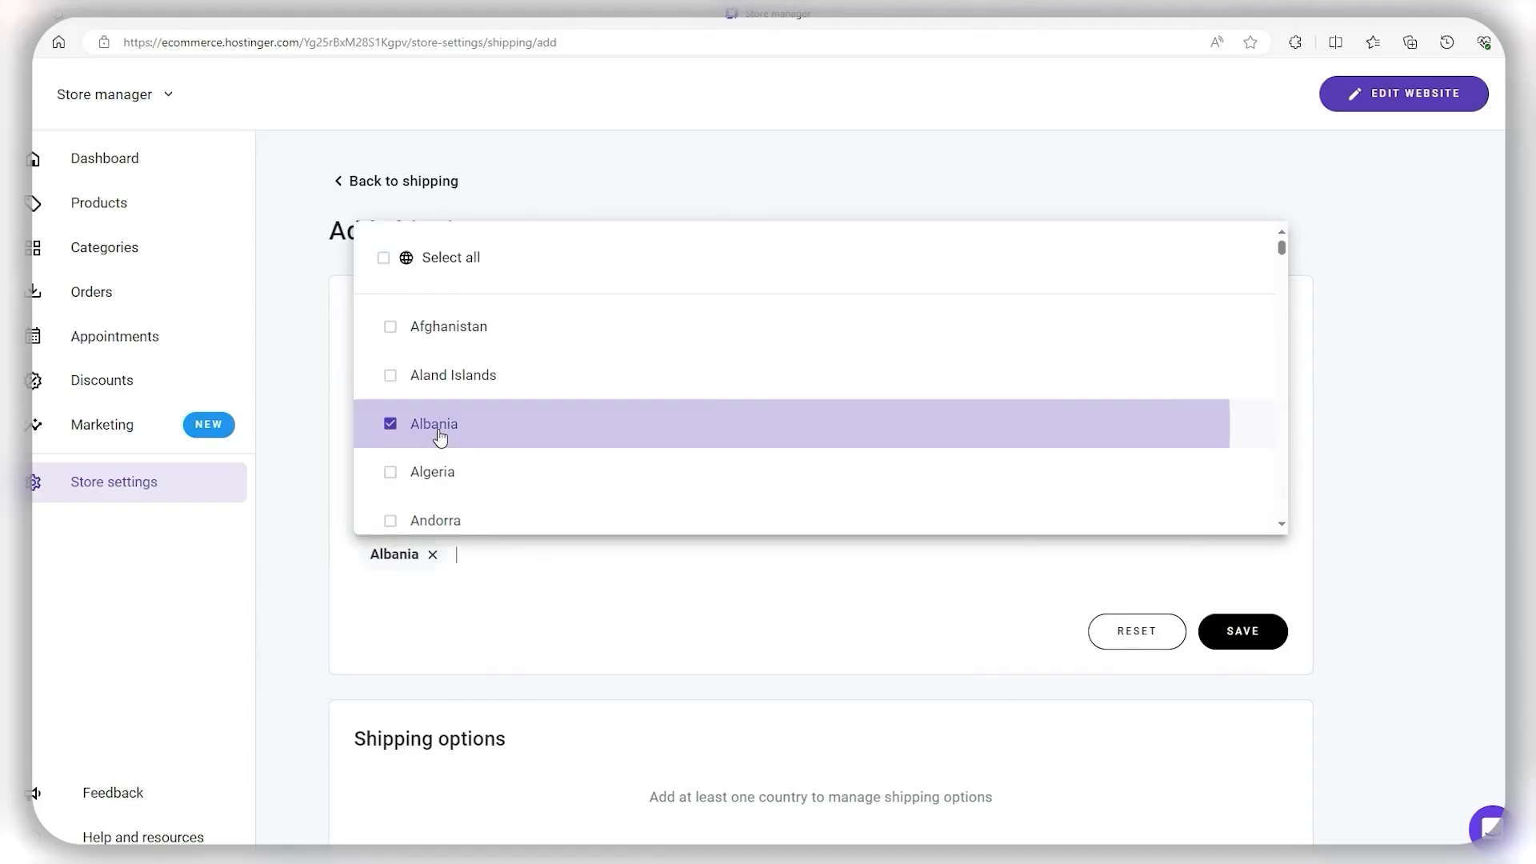
pyautogui.click(1235, 631)
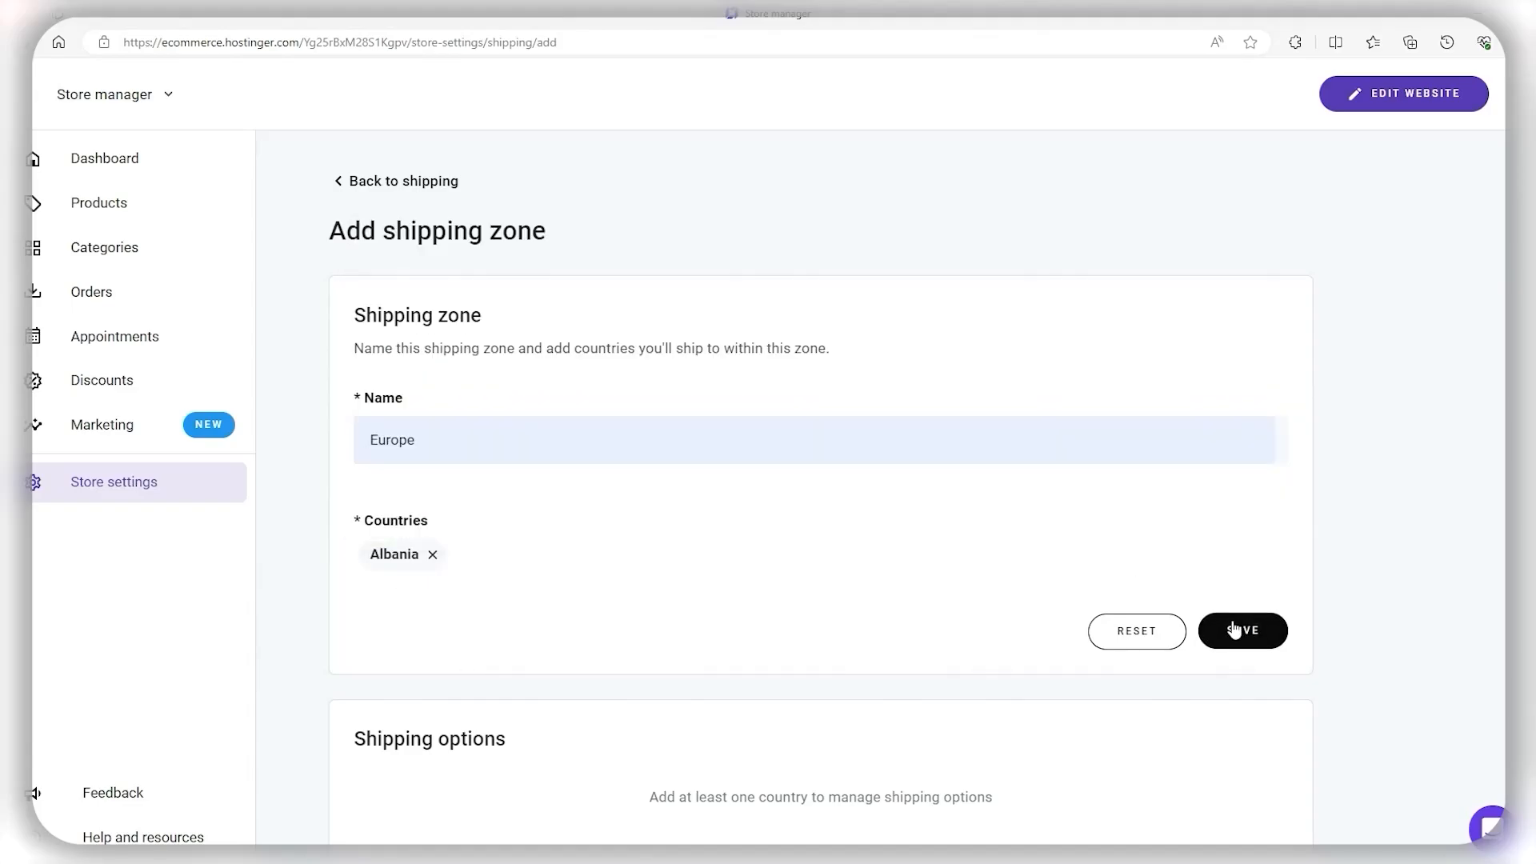
# Step: Edit the Regular shipping option of the Europe zone and set its shipping rate to $10
pyautogui.scroll(-2, 671, 492)
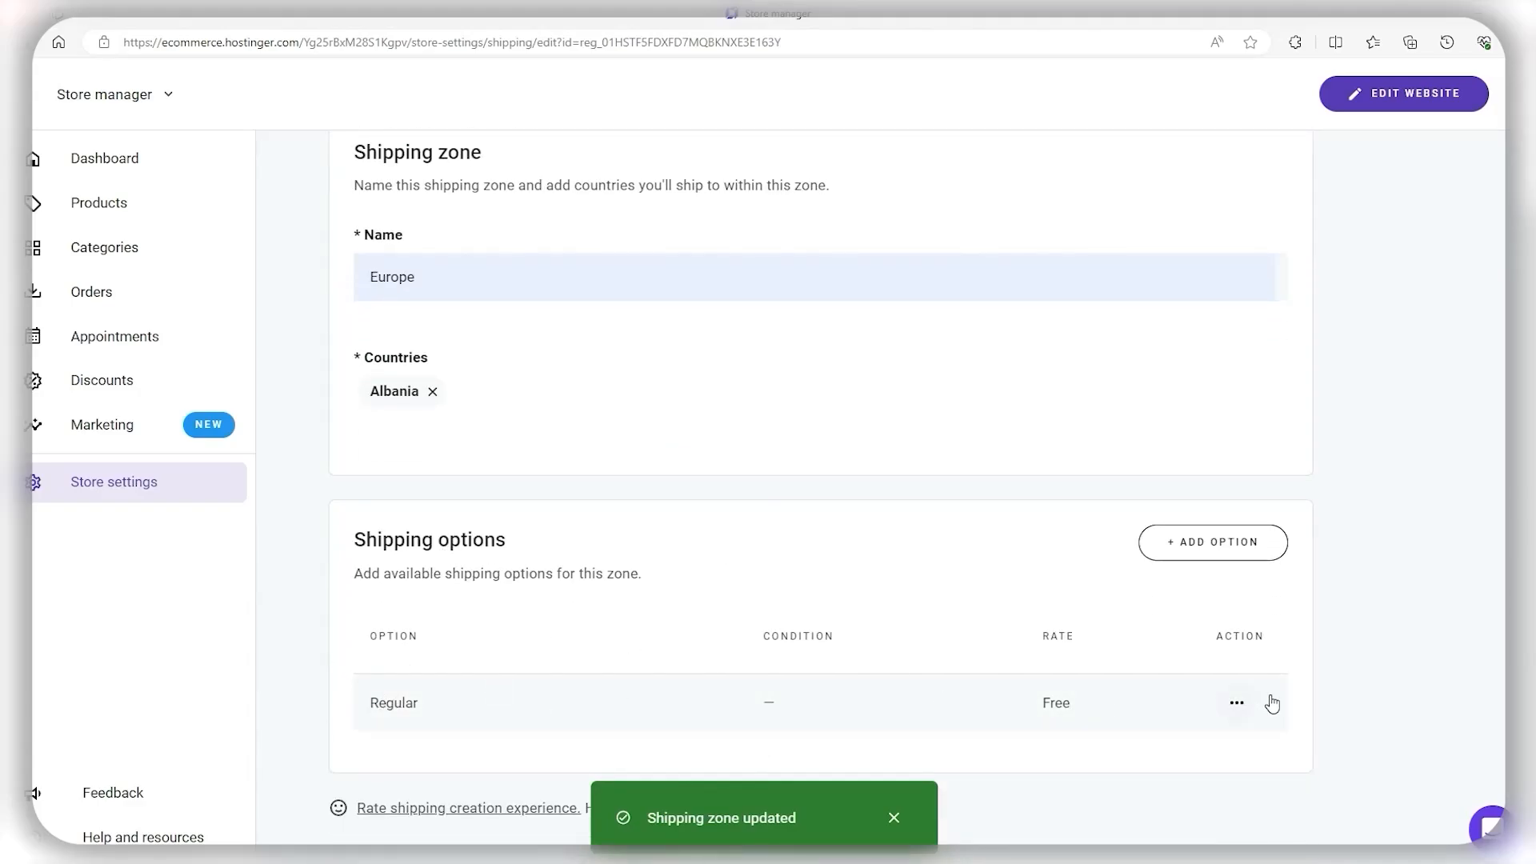
pyautogui.click(1237, 704)
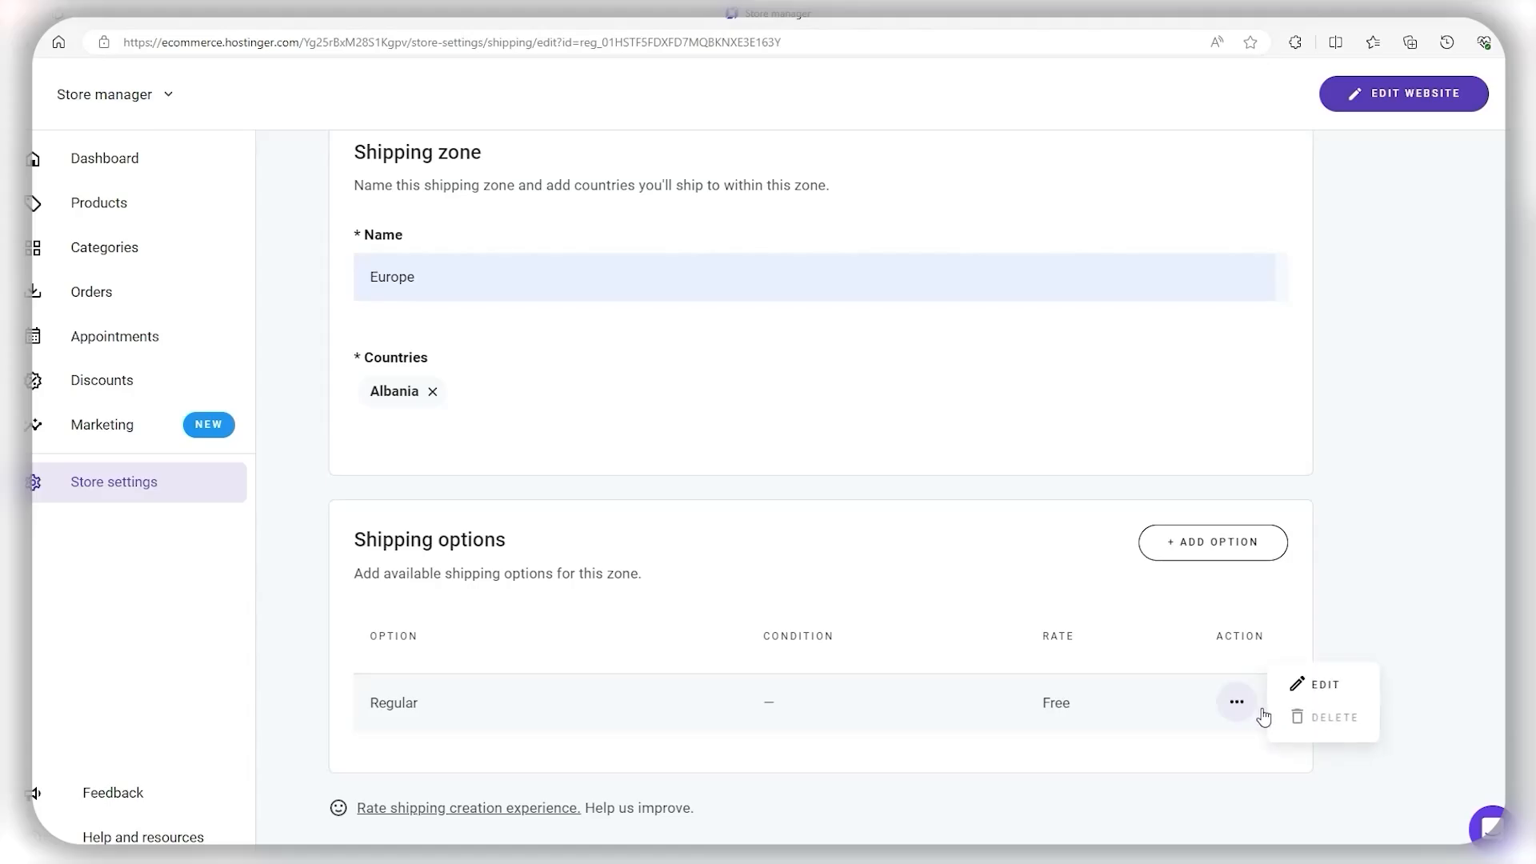
pyautogui.click(1316, 685)
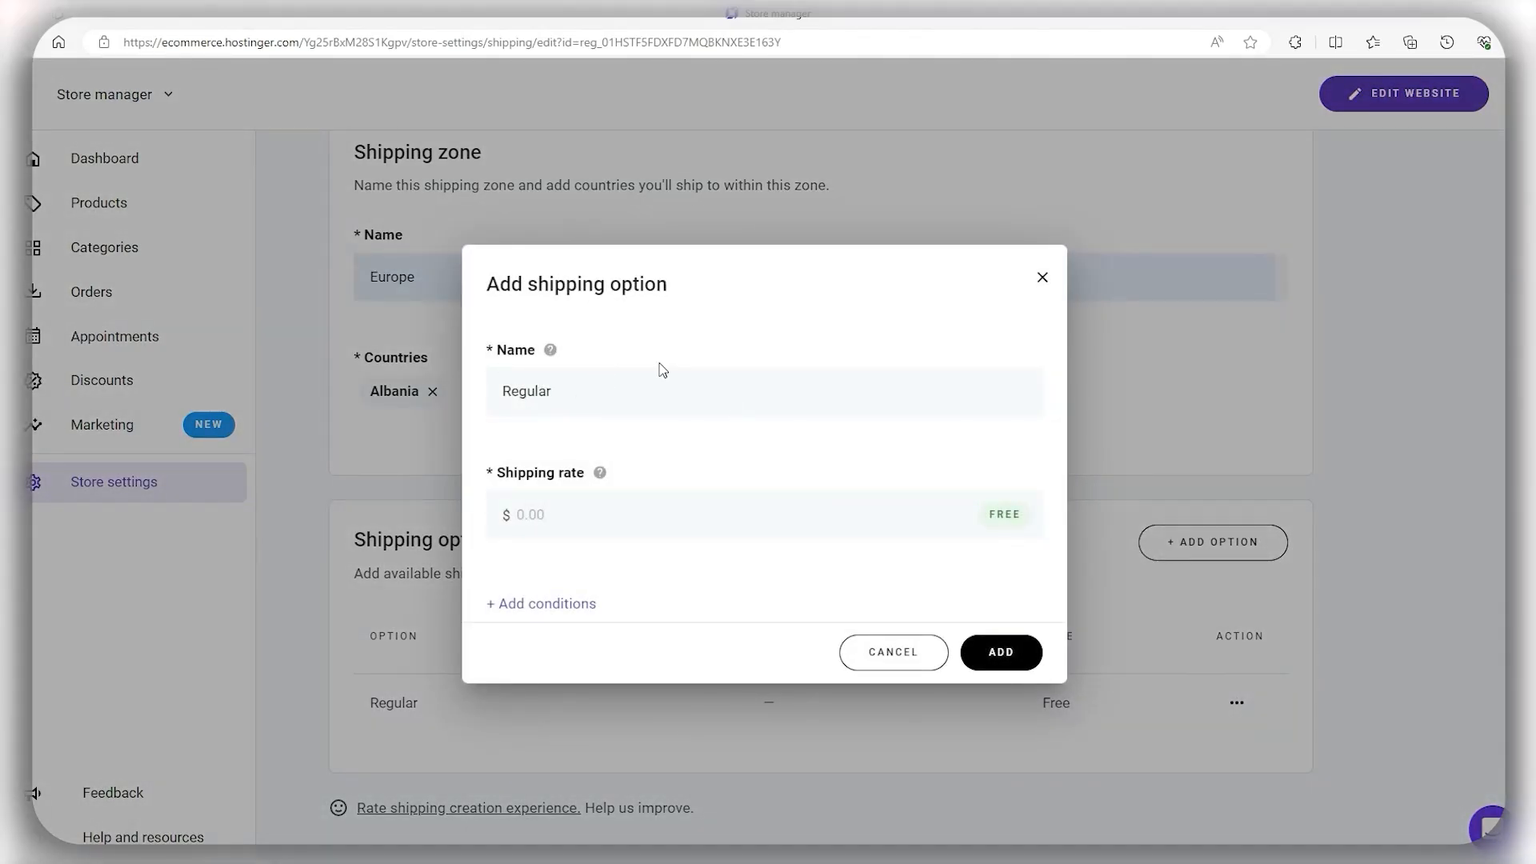
pyautogui.click(624, 514)
pyautogui.click(573, 612)
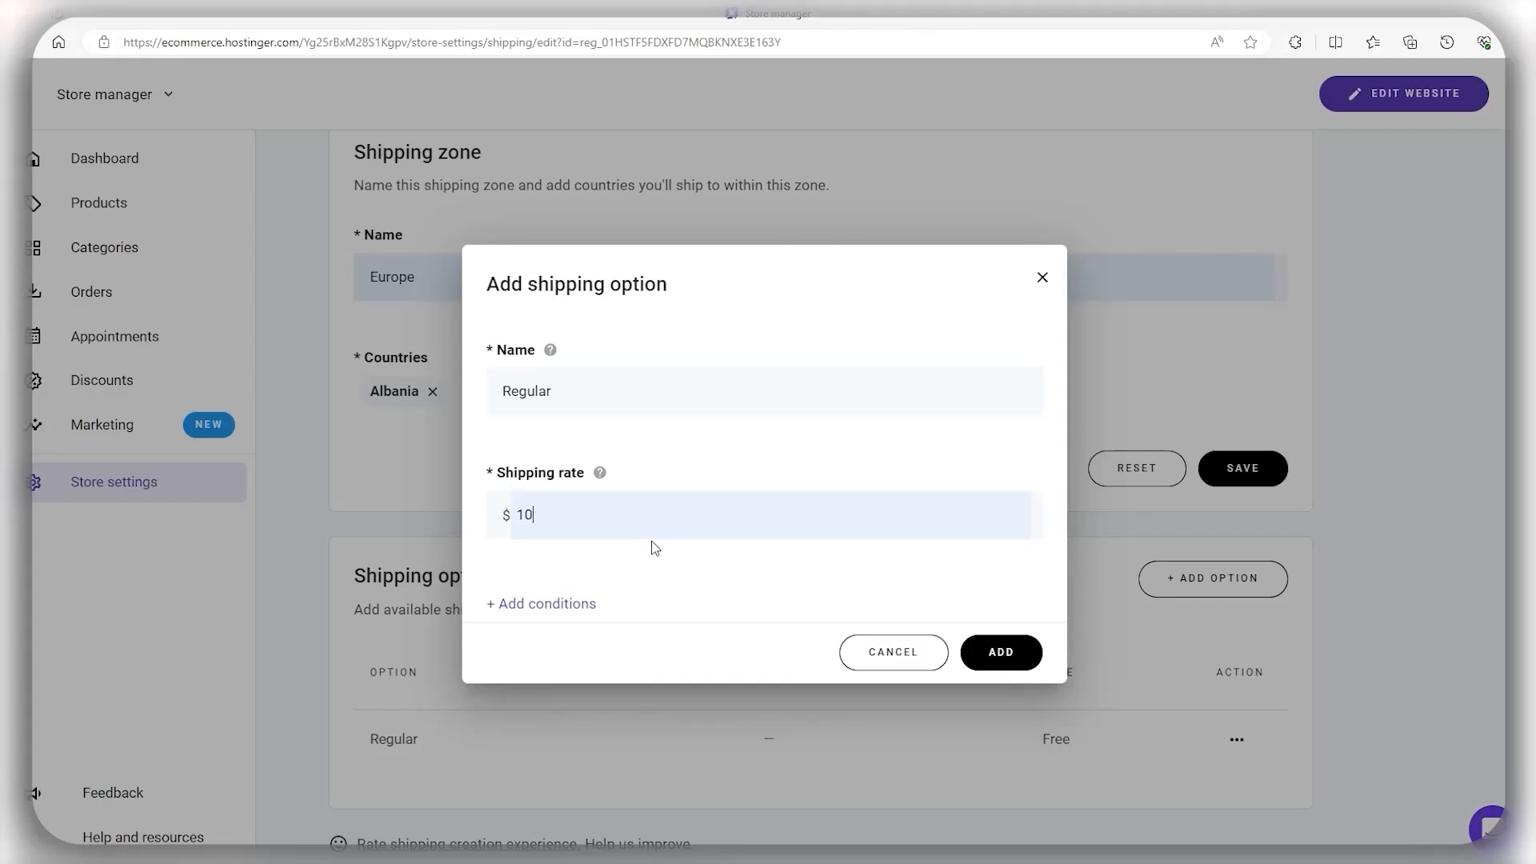
# Step: Add conditions to the Regular shipping option, compare the order price and order weight types, and keep order price
pyautogui.click(532, 604)
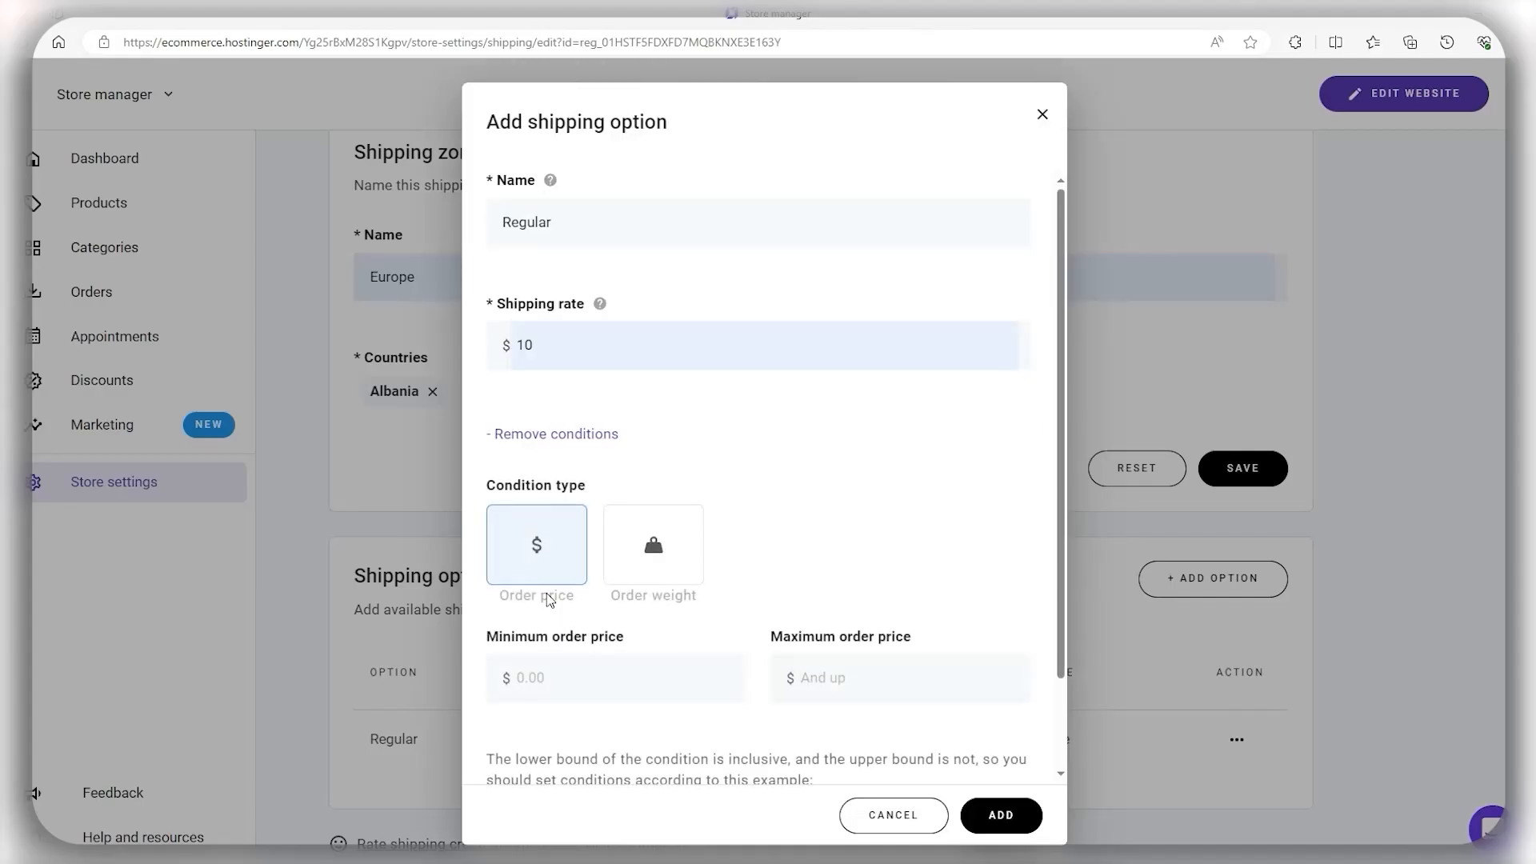
pyautogui.scroll(-1, 560, 588)
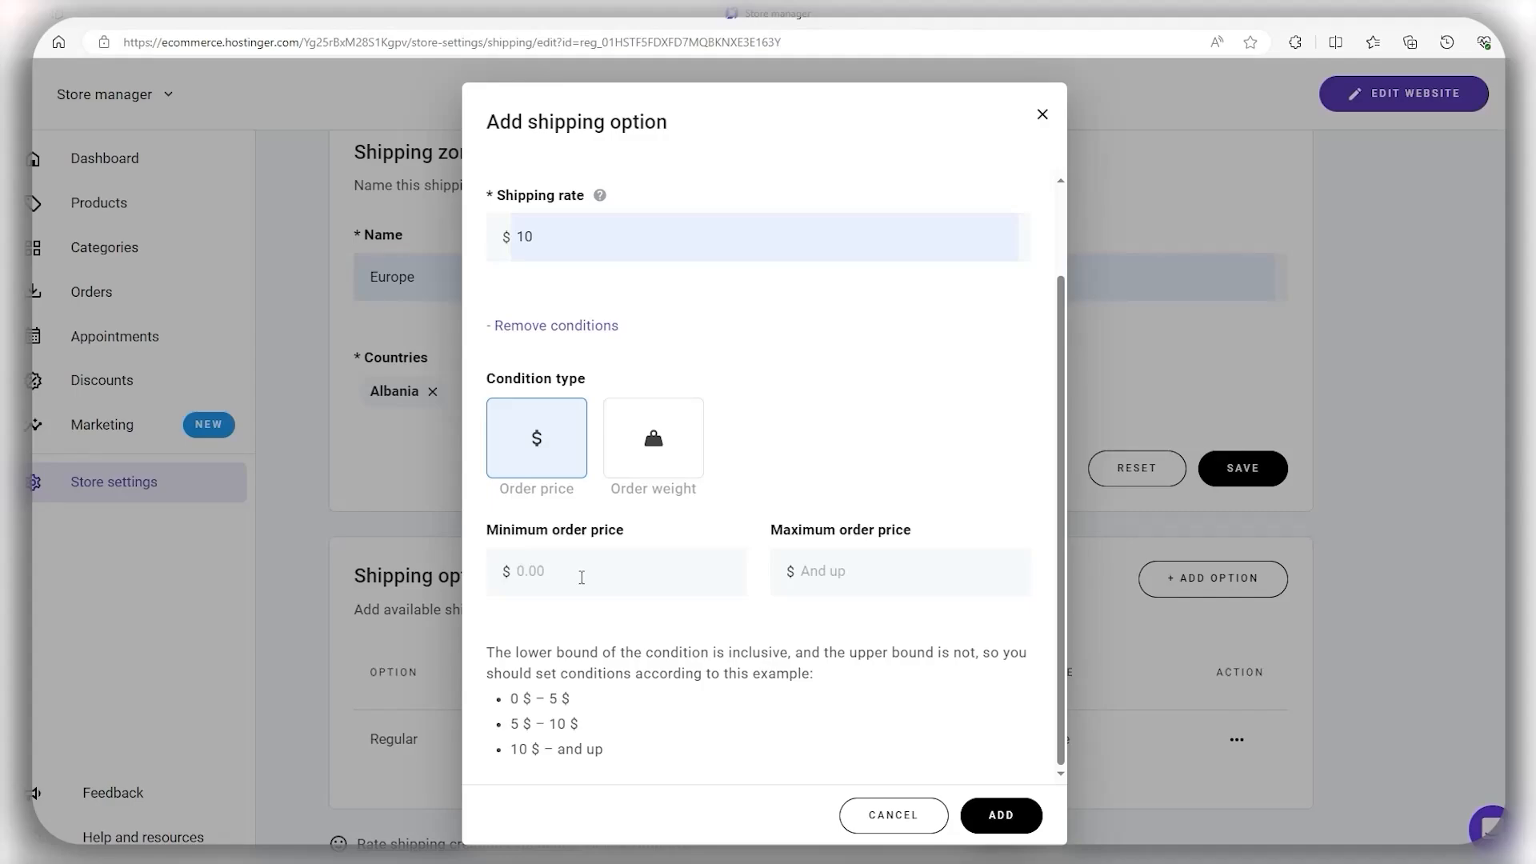
pyautogui.click(584, 575)
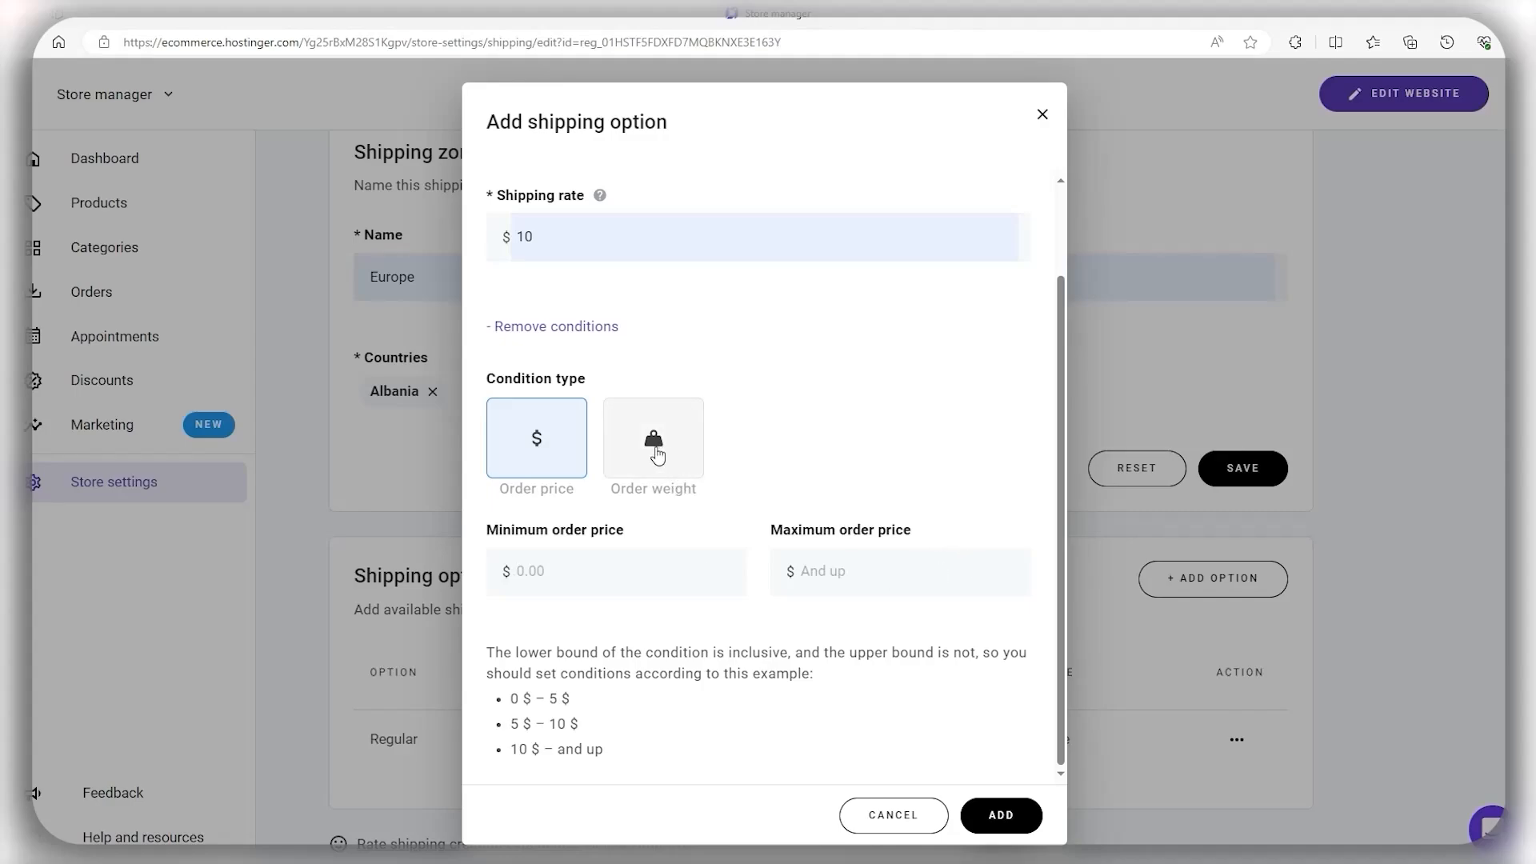
pyautogui.click(661, 446)
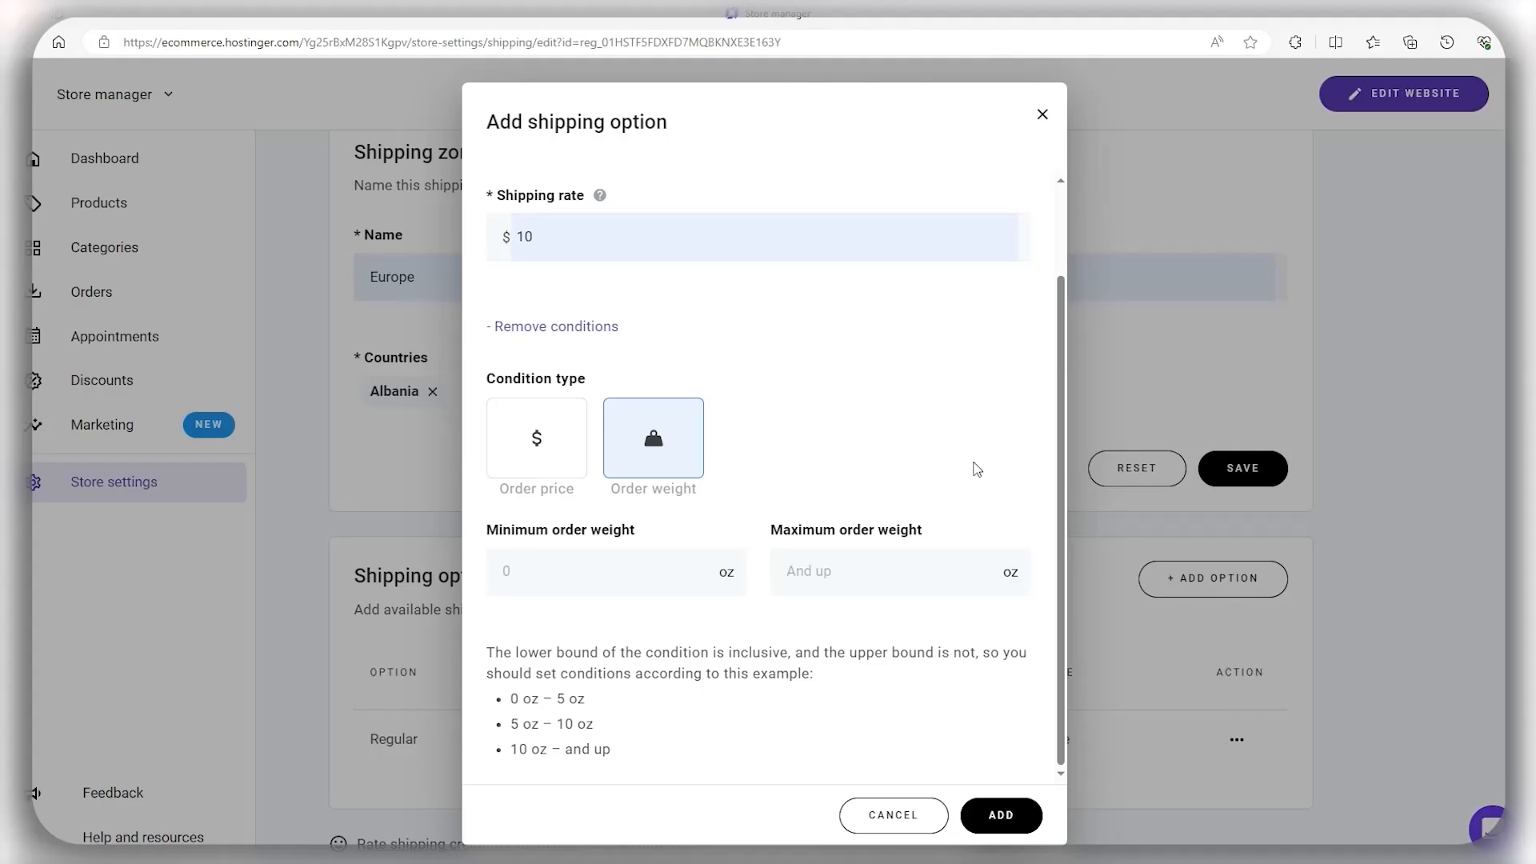
pyautogui.scroll(2, 980, 471)
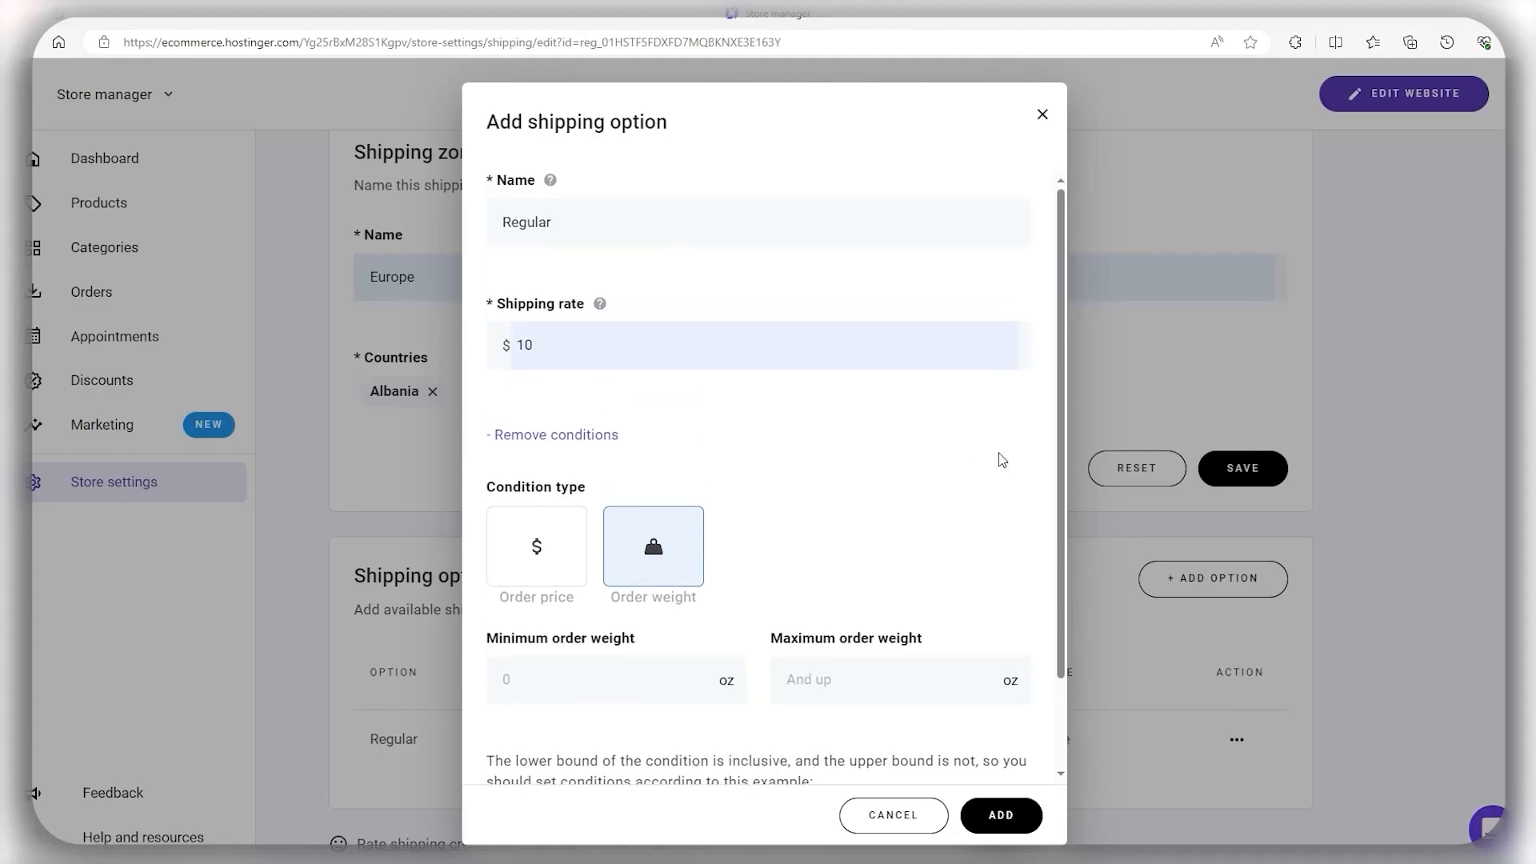
pyautogui.scroll(-2, 943, 464)
pyautogui.scroll(2, 539, 576)
pyautogui.click(538, 560)
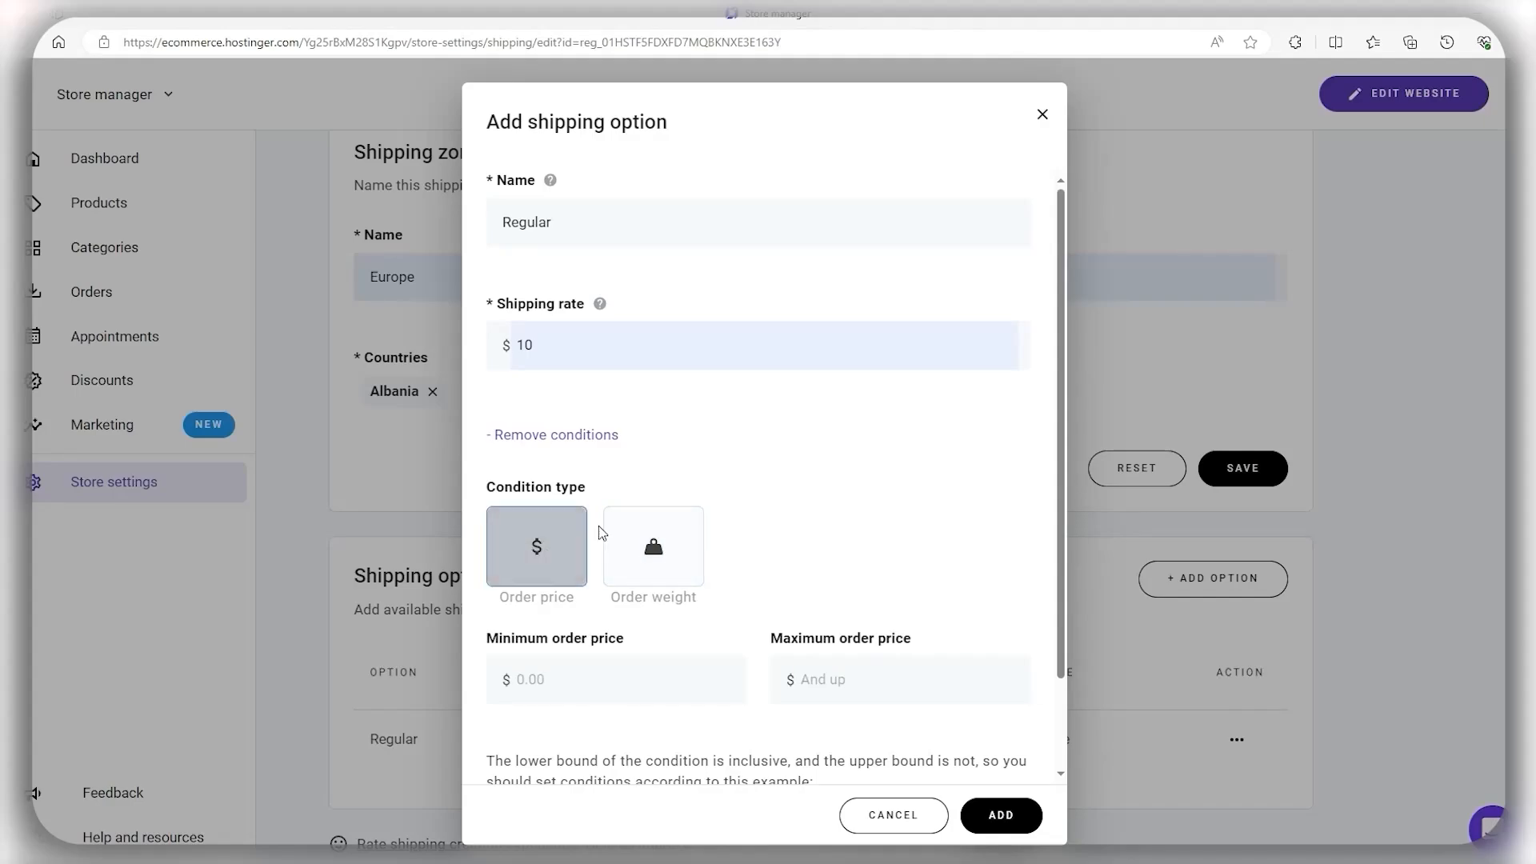
# Step: Set the minimum order price to $5 and save the shipping option
pyautogui.scroll(-2, 602, 532)
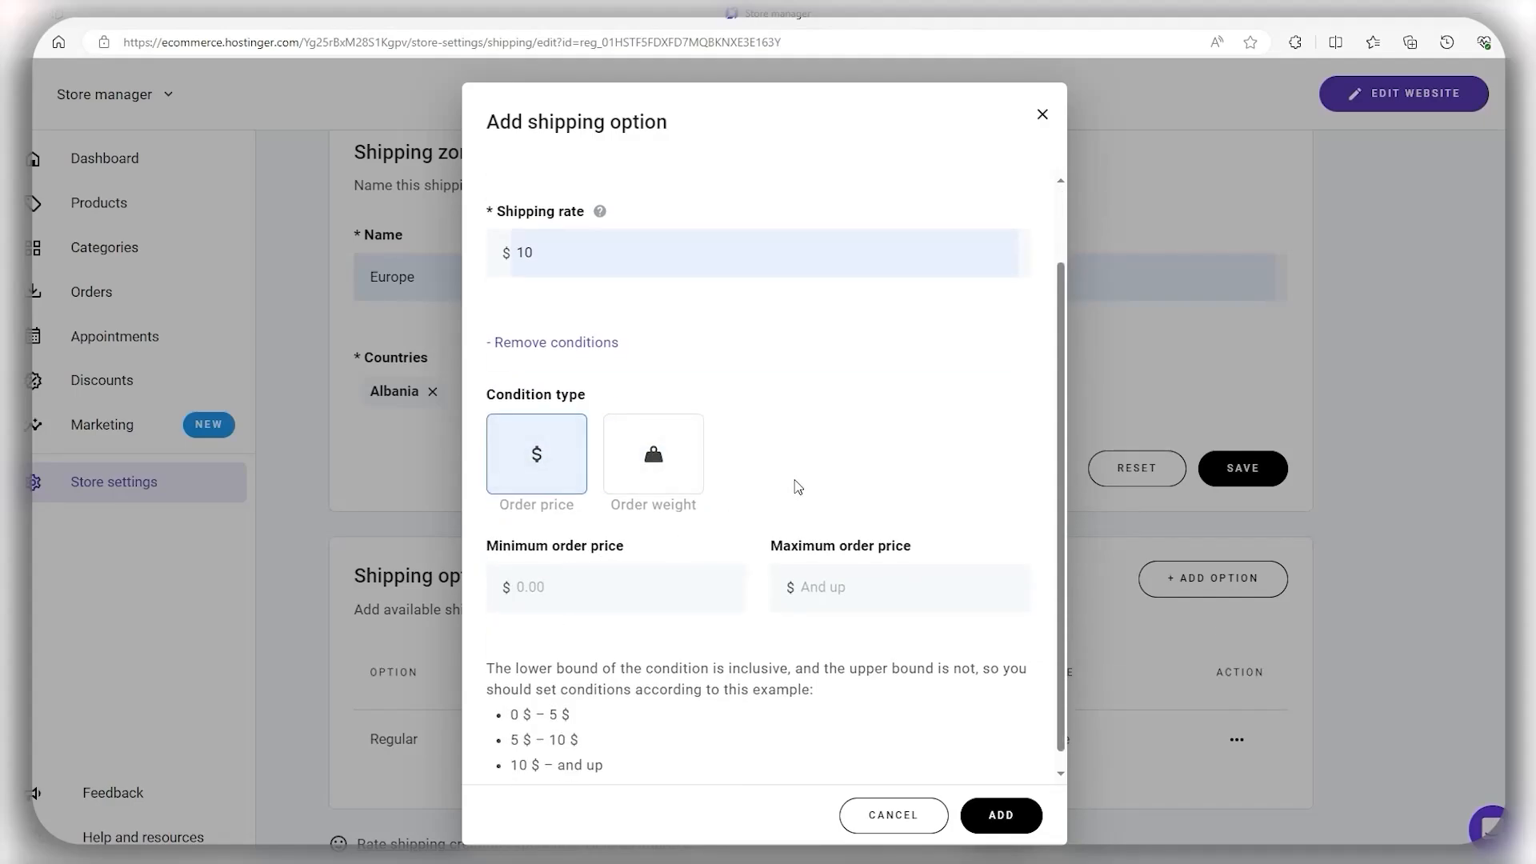
pyautogui.write('5')
pyautogui.click(1003, 816)
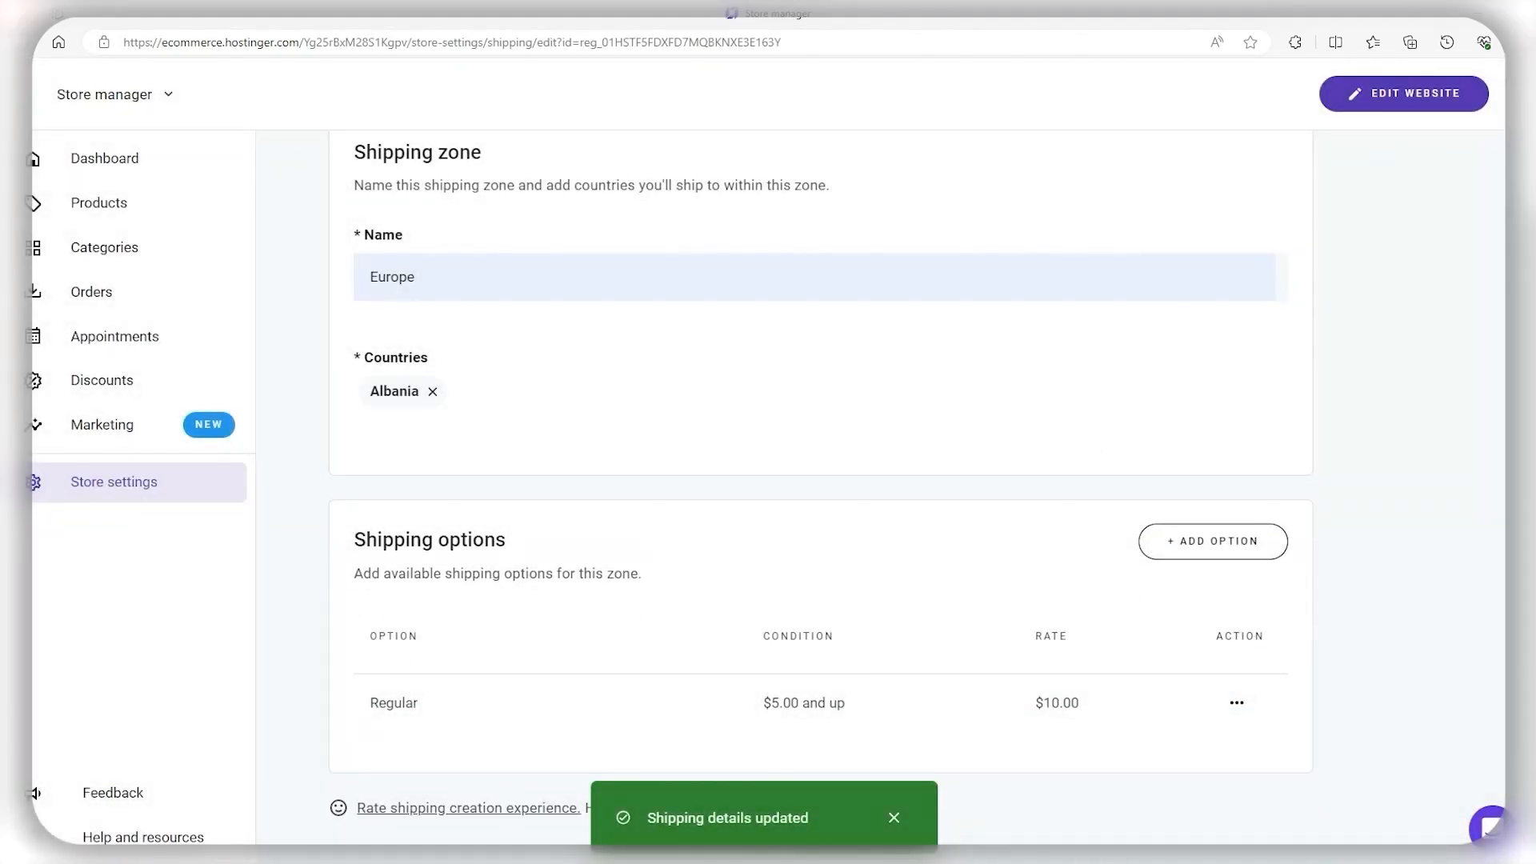
# Step: Return to the shipping zone list and reopen the website in the page editor
pyautogui.scroll(2, 1324, 566)
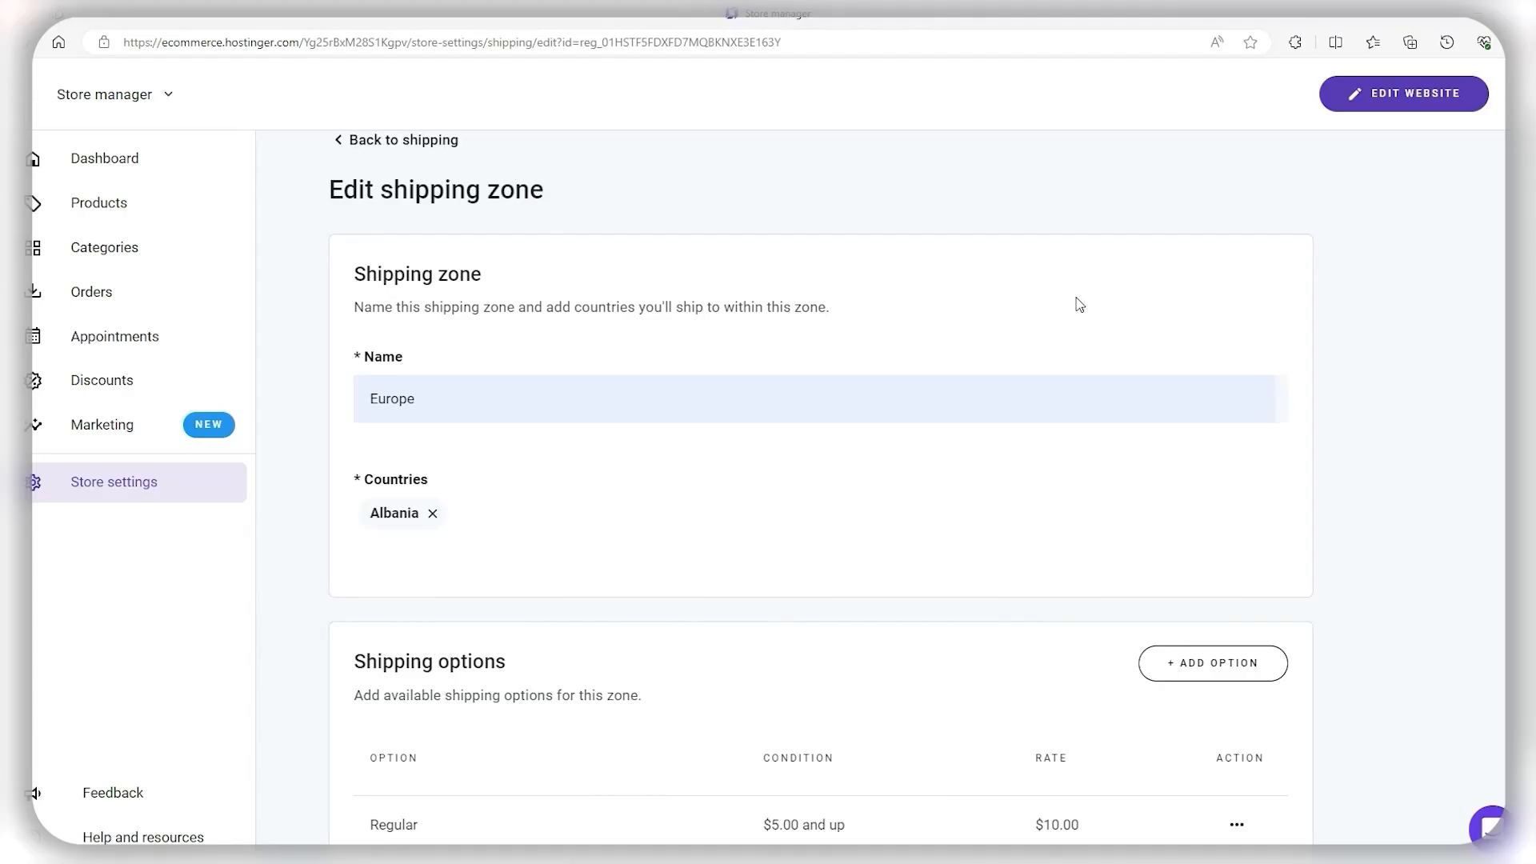
pyautogui.scroll(1, 1056, 302)
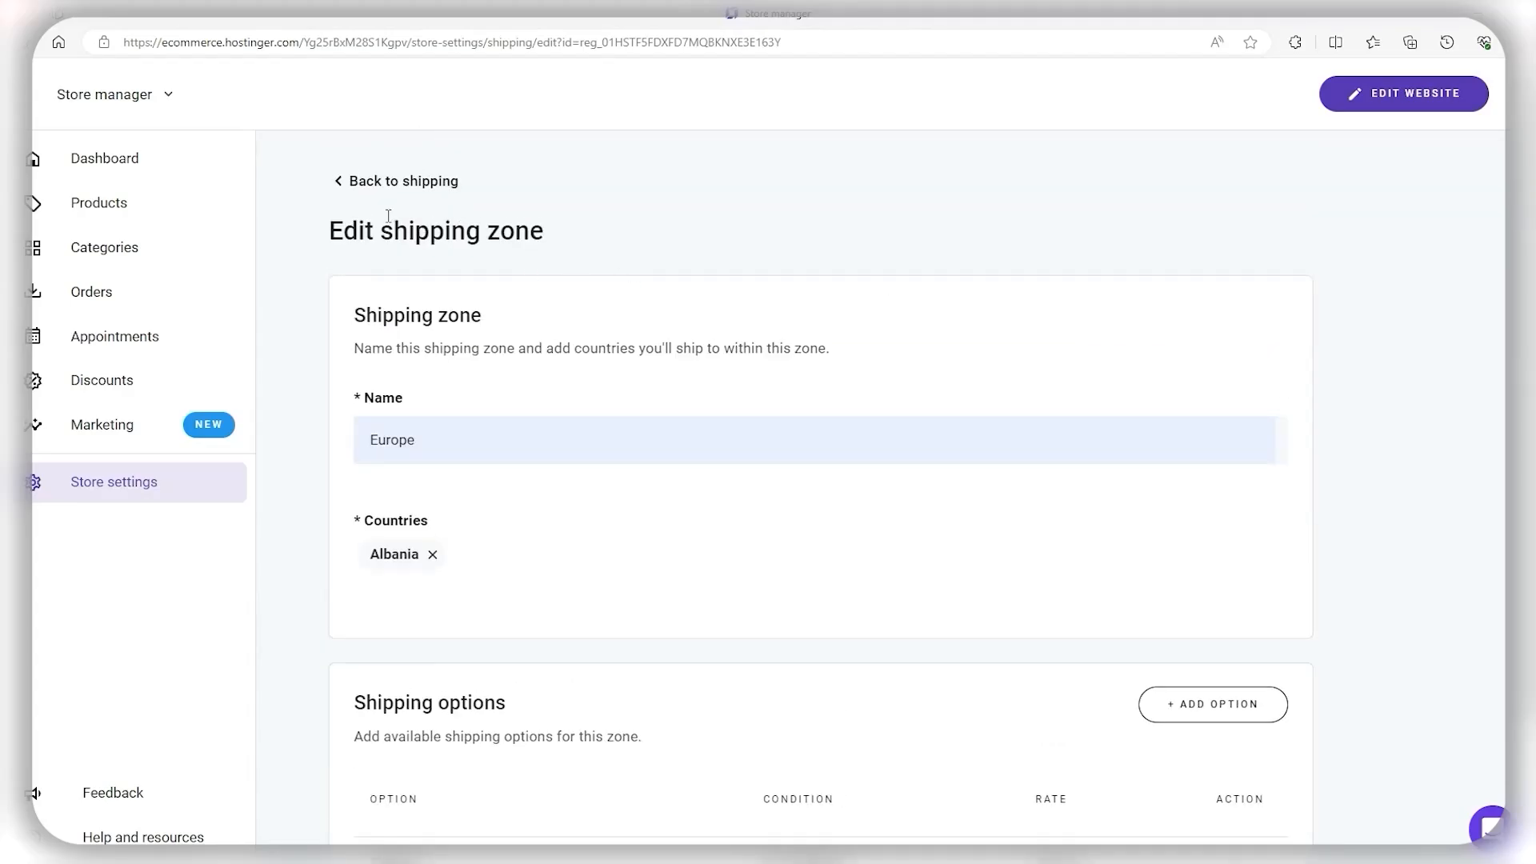
pyautogui.click(340, 186)
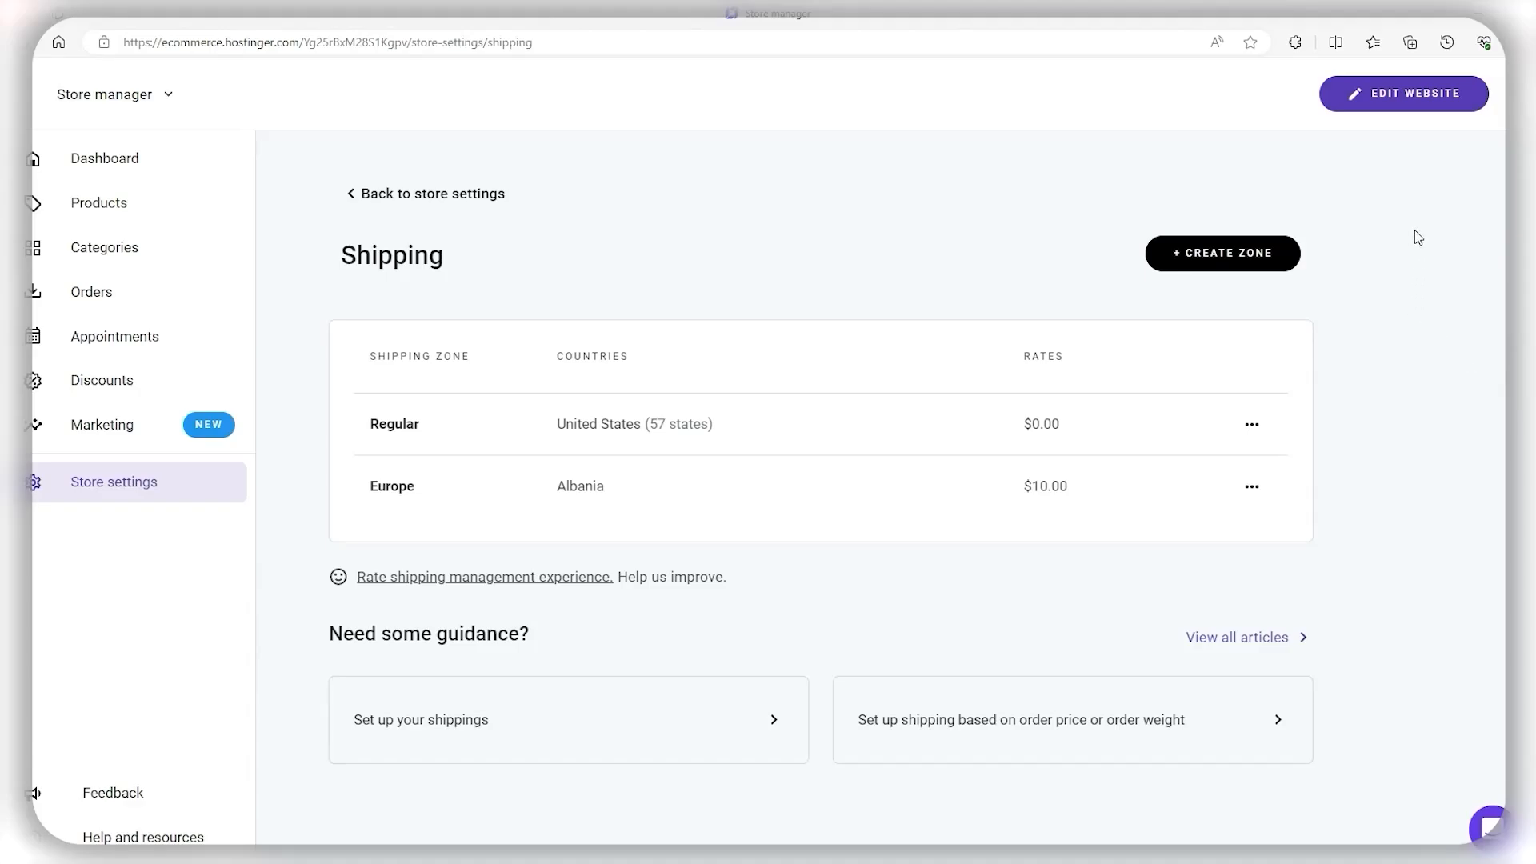
pyautogui.click(1406, 94)
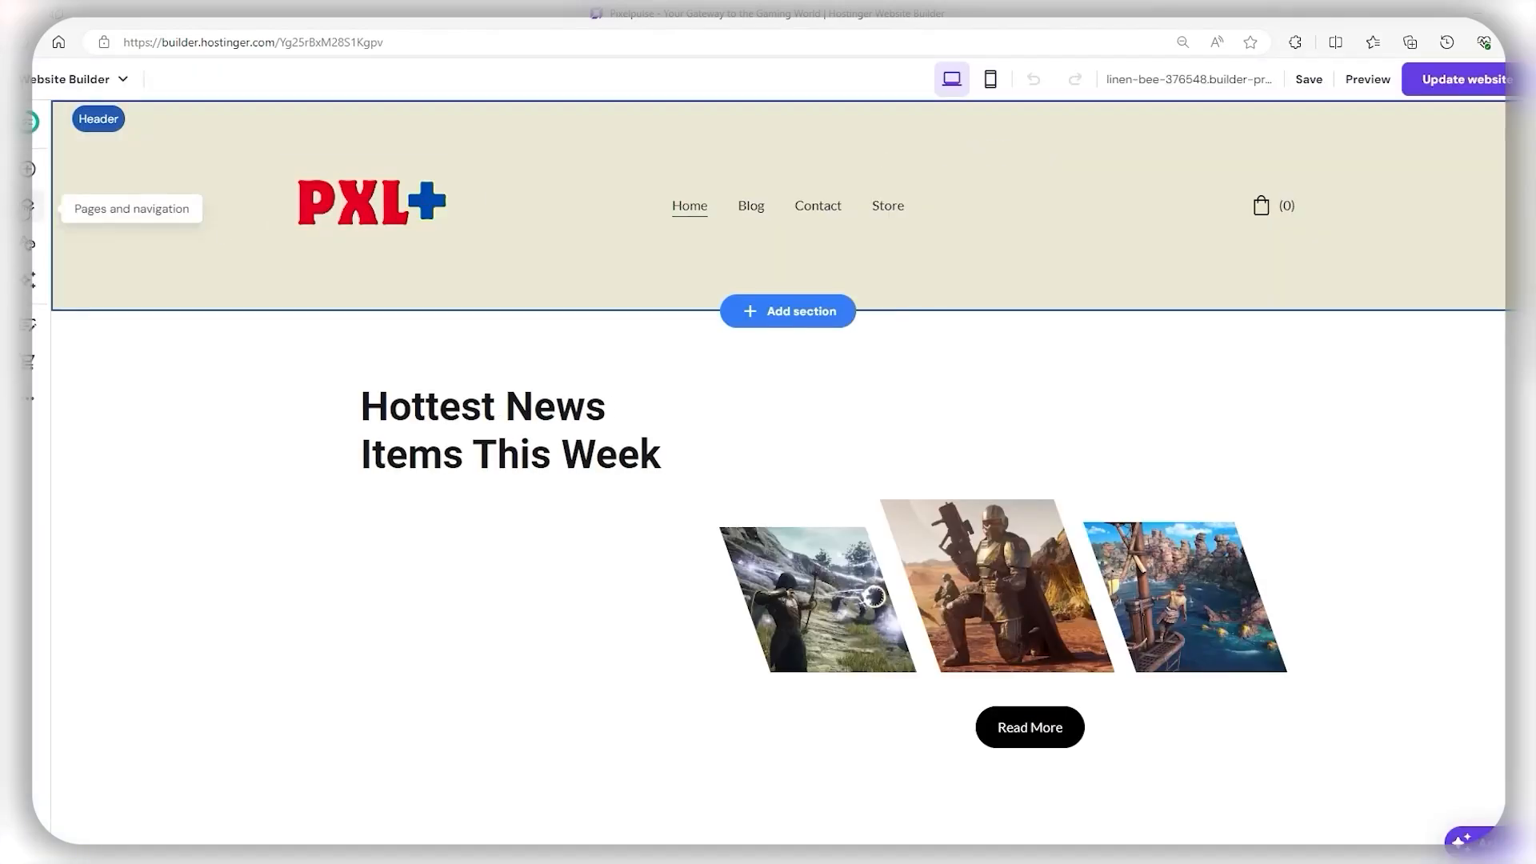
# Step: Open the site's Store page and review the products it lists
pyautogui.click(30, 208)
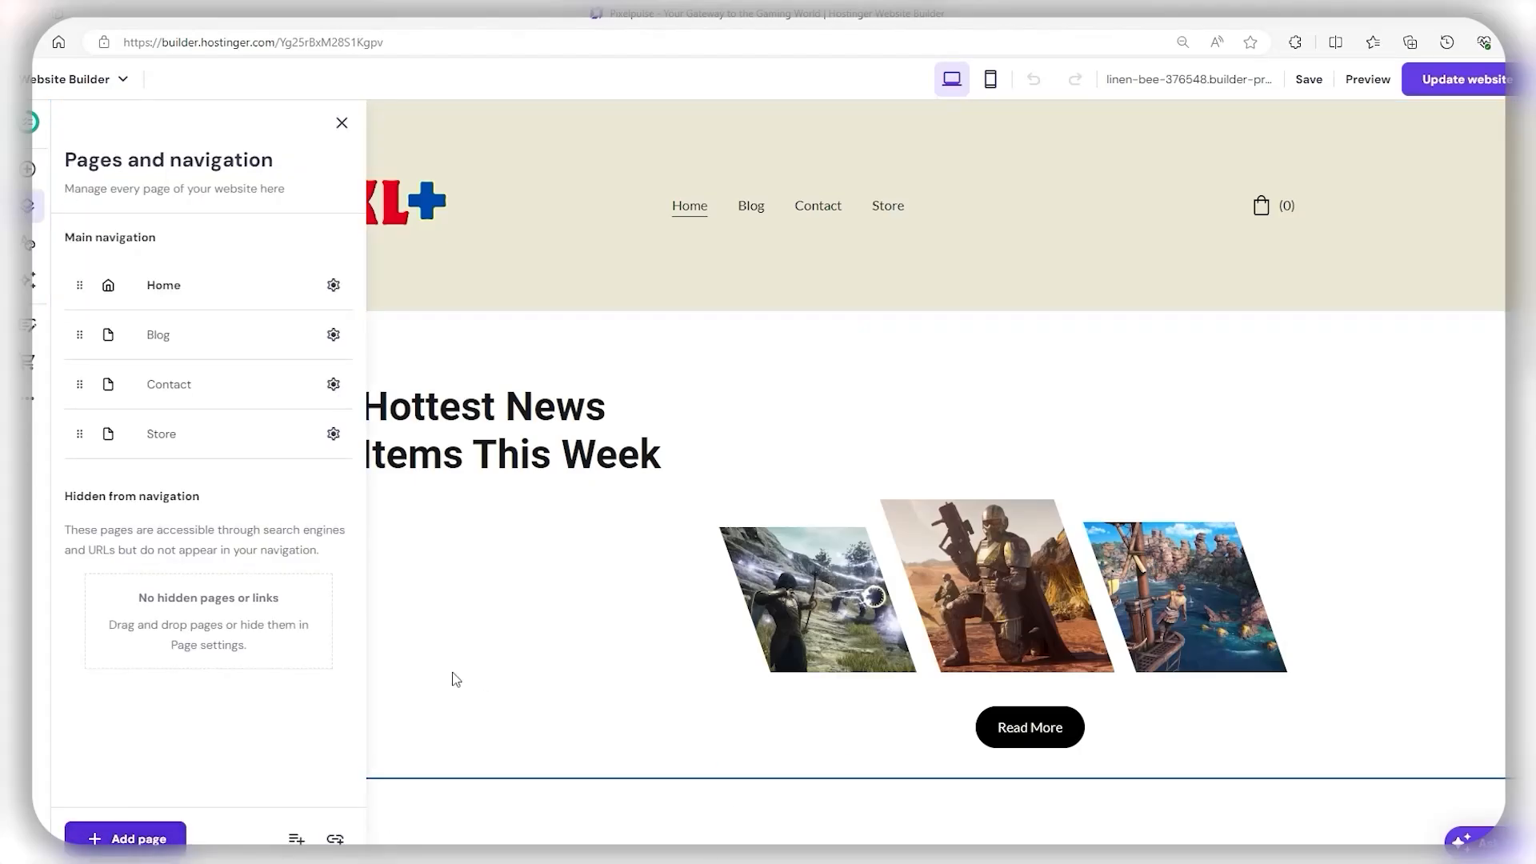
pyautogui.click(889, 206)
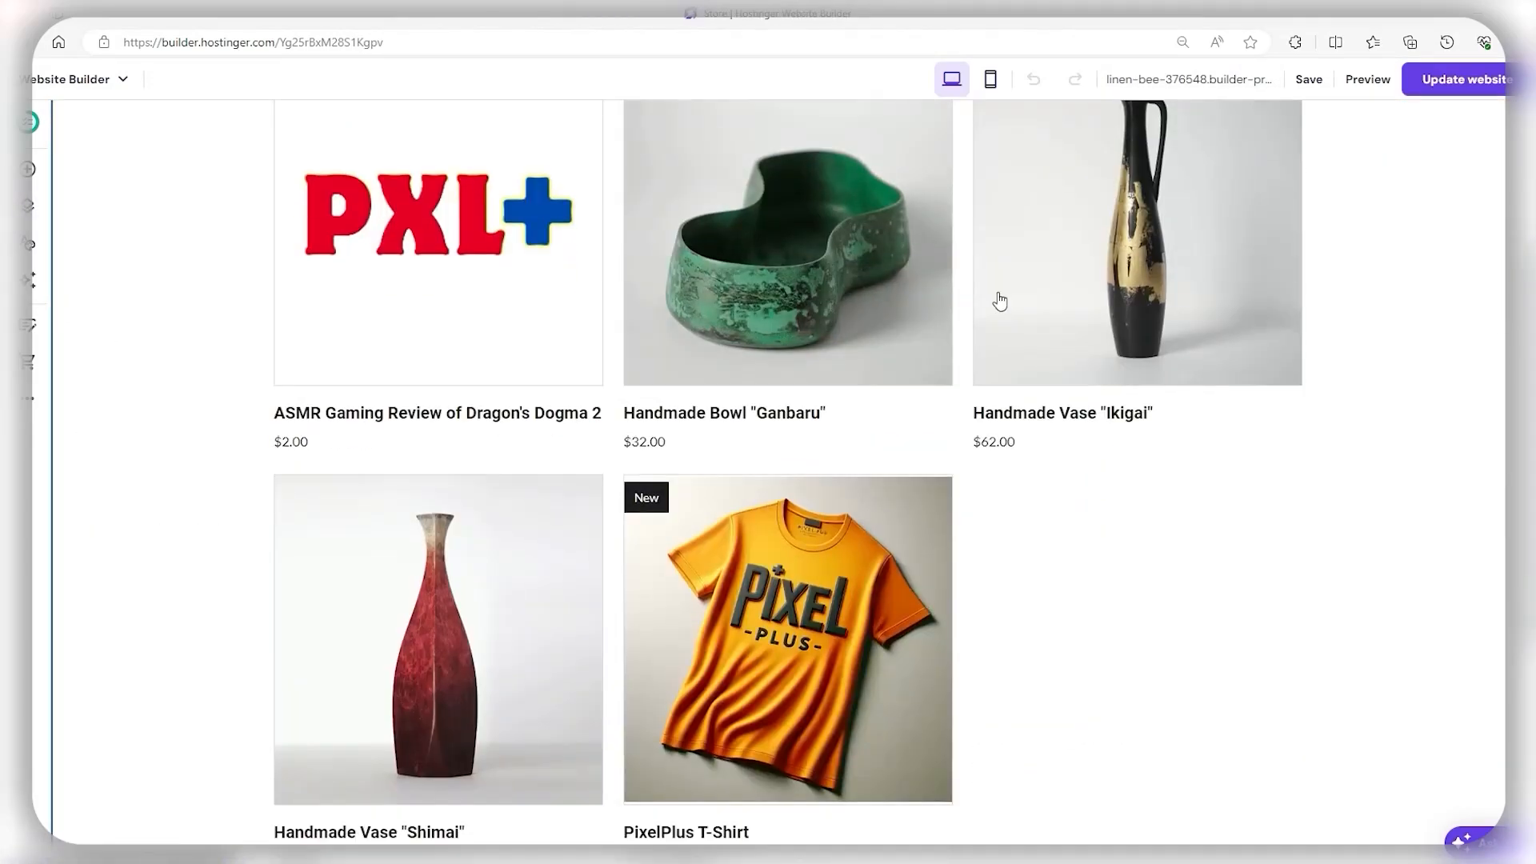
pyautogui.scroll(2, 1204, 473)
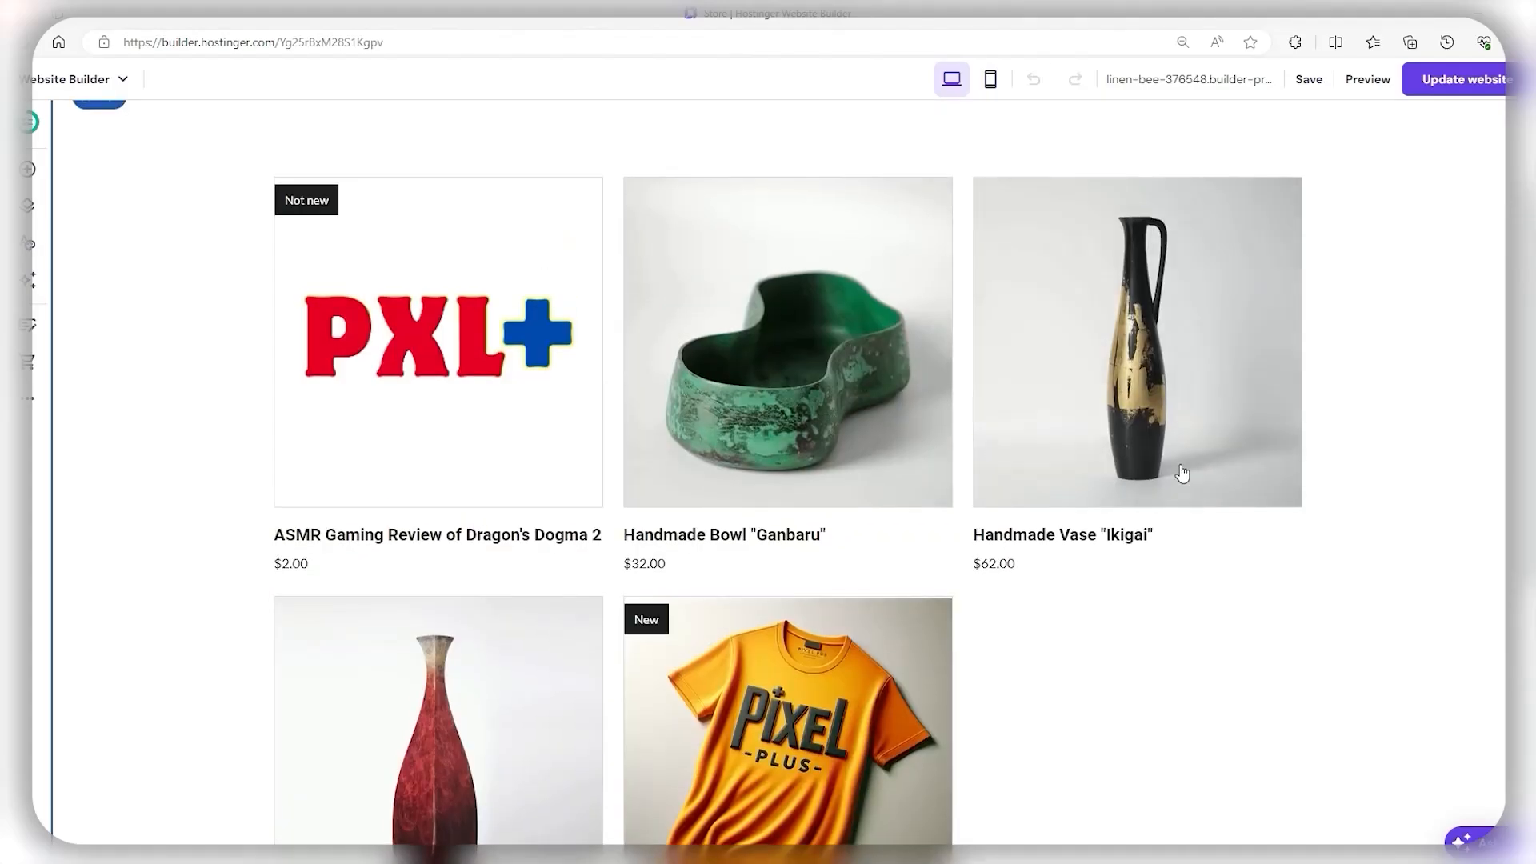
pyautogui.scroll(-2, 1173, 472)
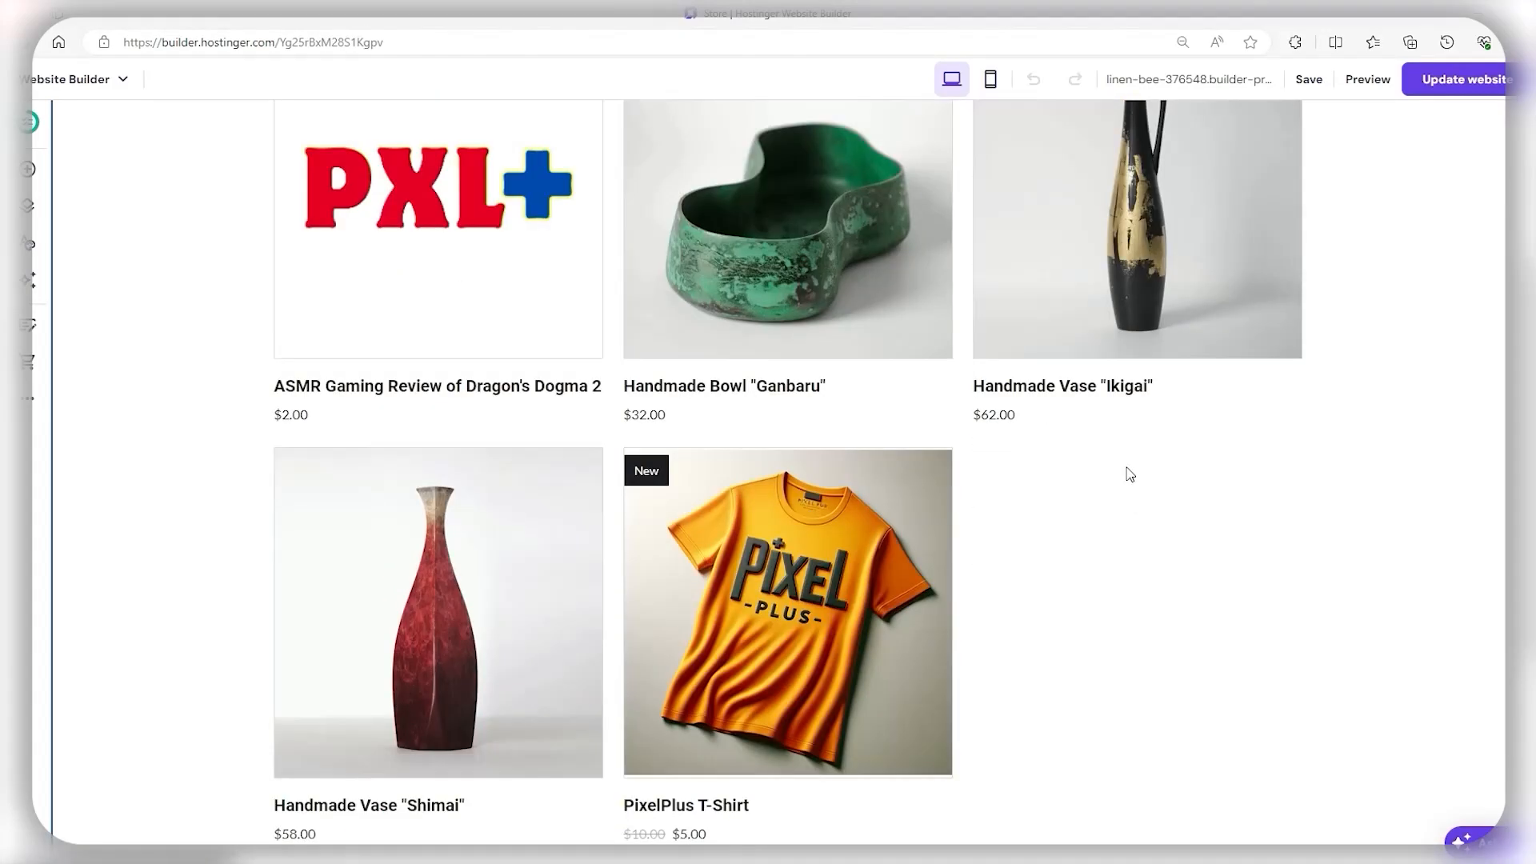
pyautogui.scroll(5, 1129, 473)
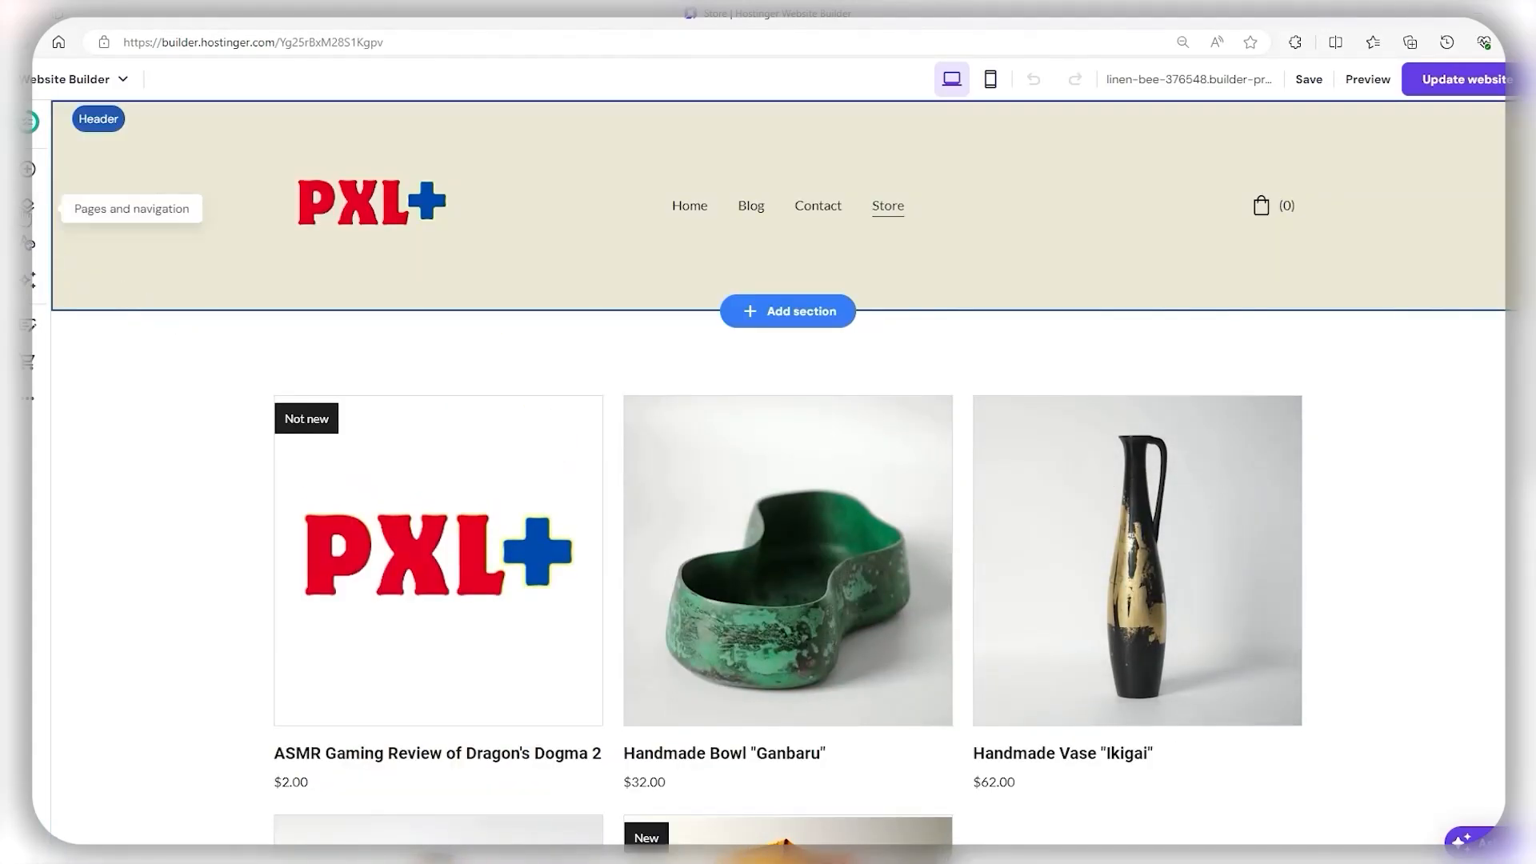
# Step: Add a new online store page to the website using the Product list template
pyautogui.click(29, 208)
pyautogui.click(160, 839)
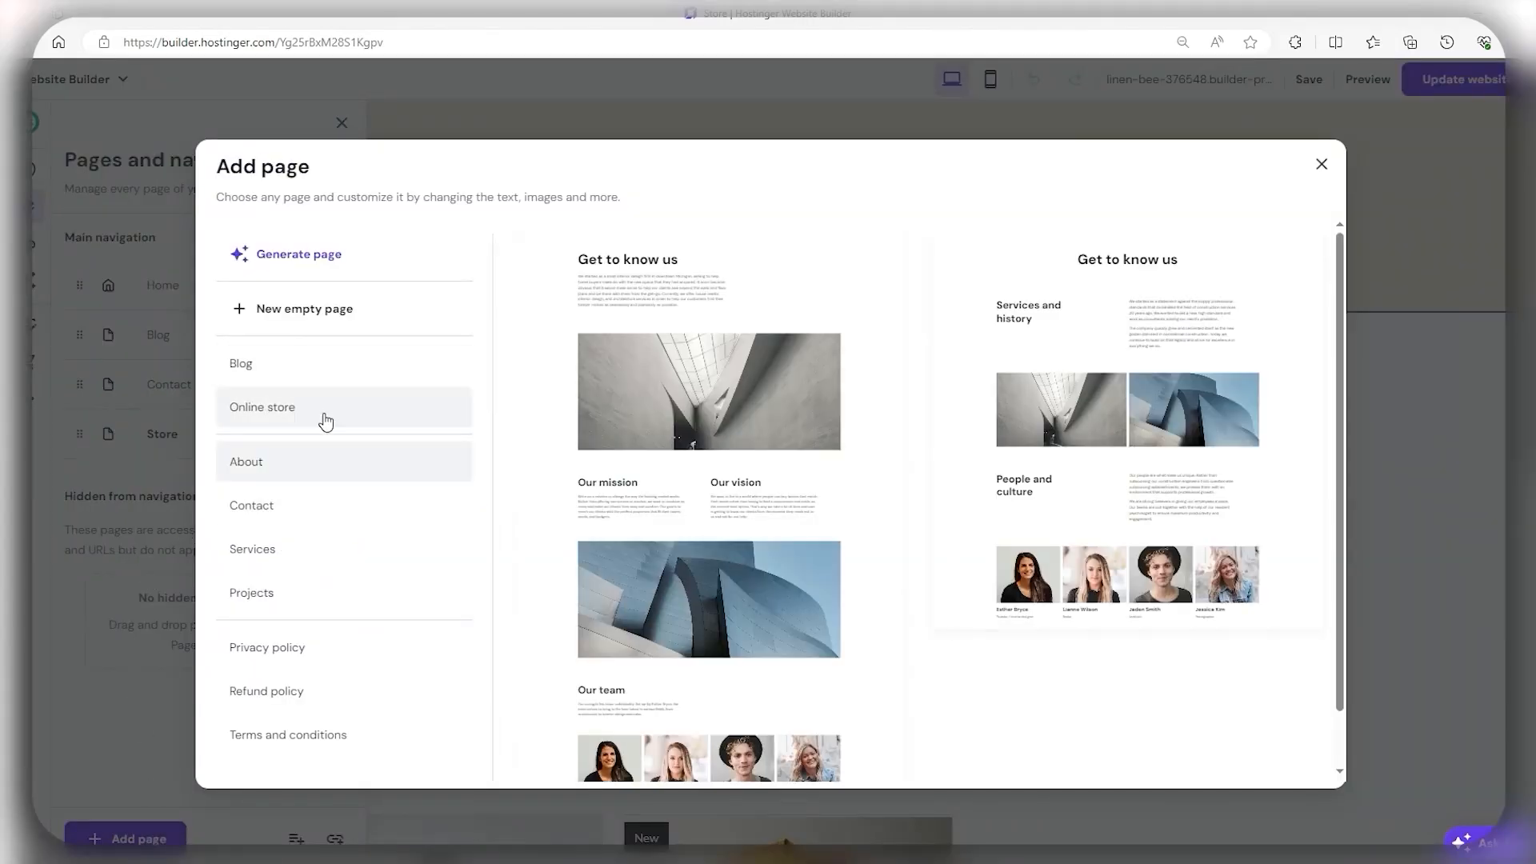
pyautogui.click(295, 417)
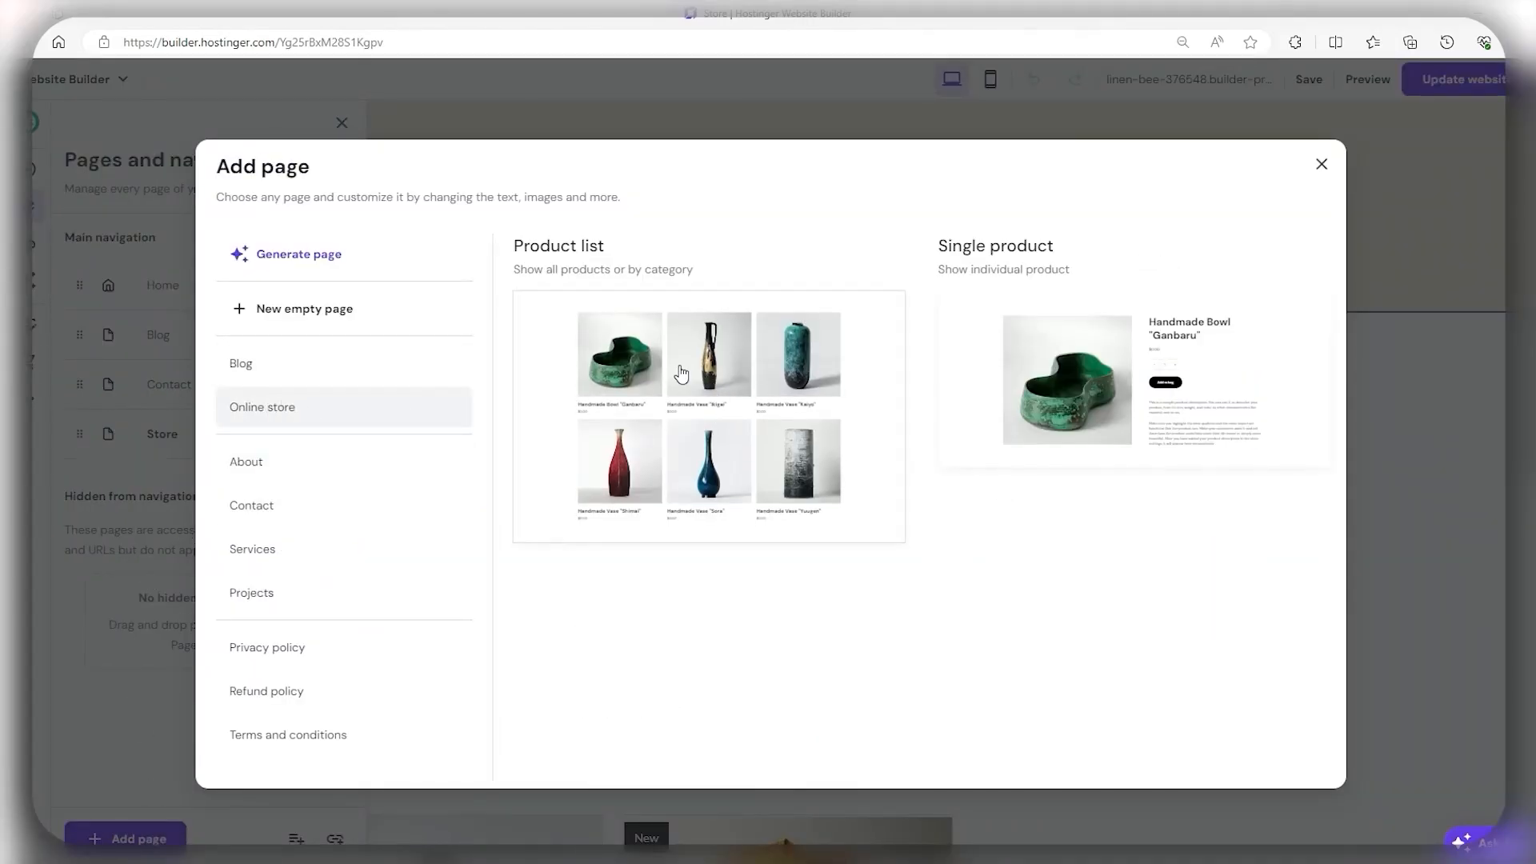
pyautogui.click(680, 373)
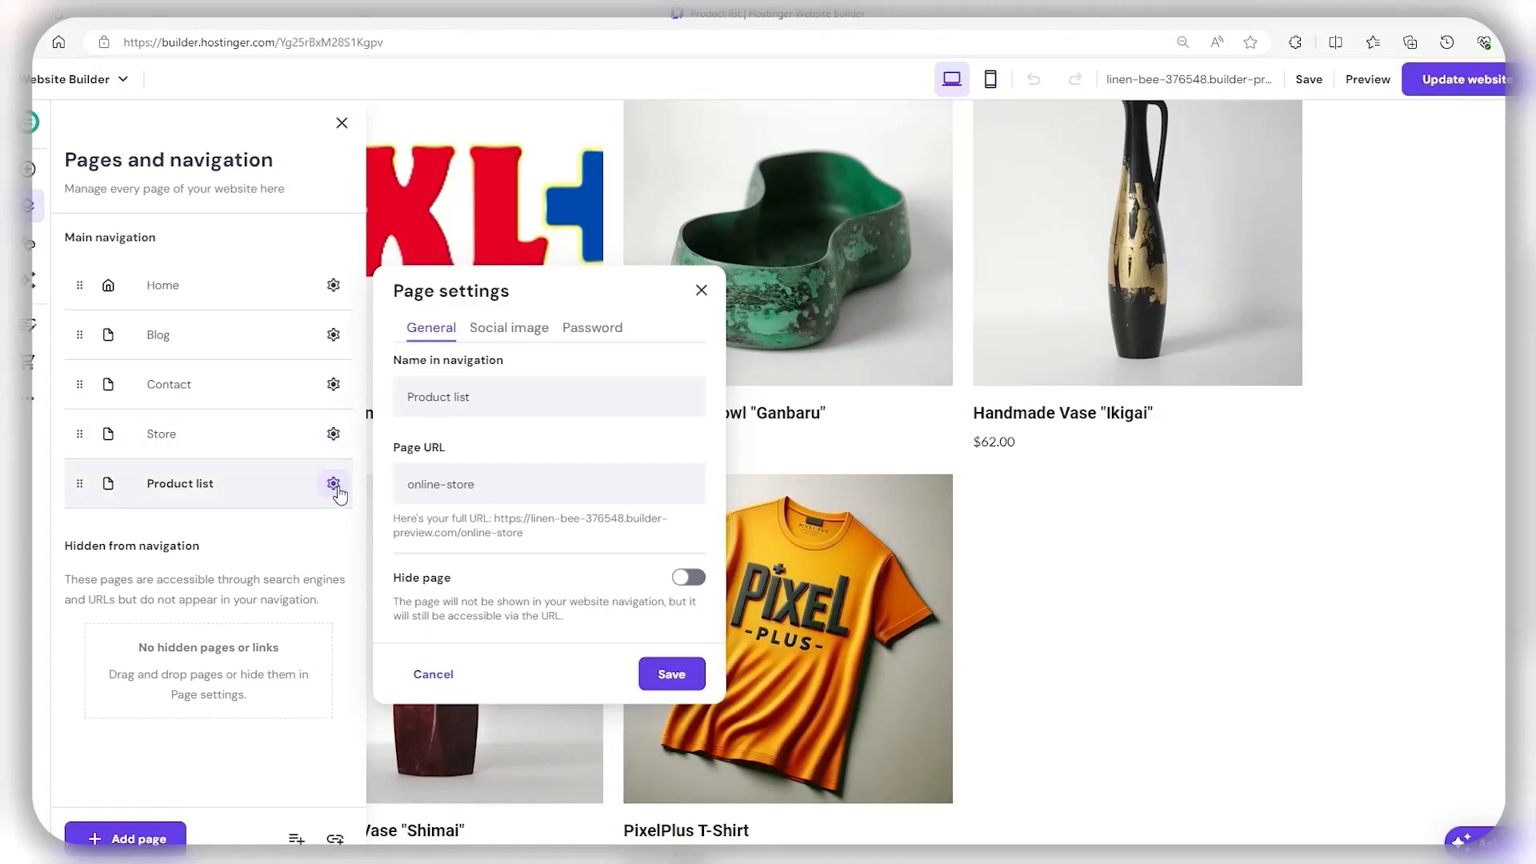
# Step: Move the Product list page into a dropdown under Store in the main navigation
pyautogui.scroll(4, 921, 180)
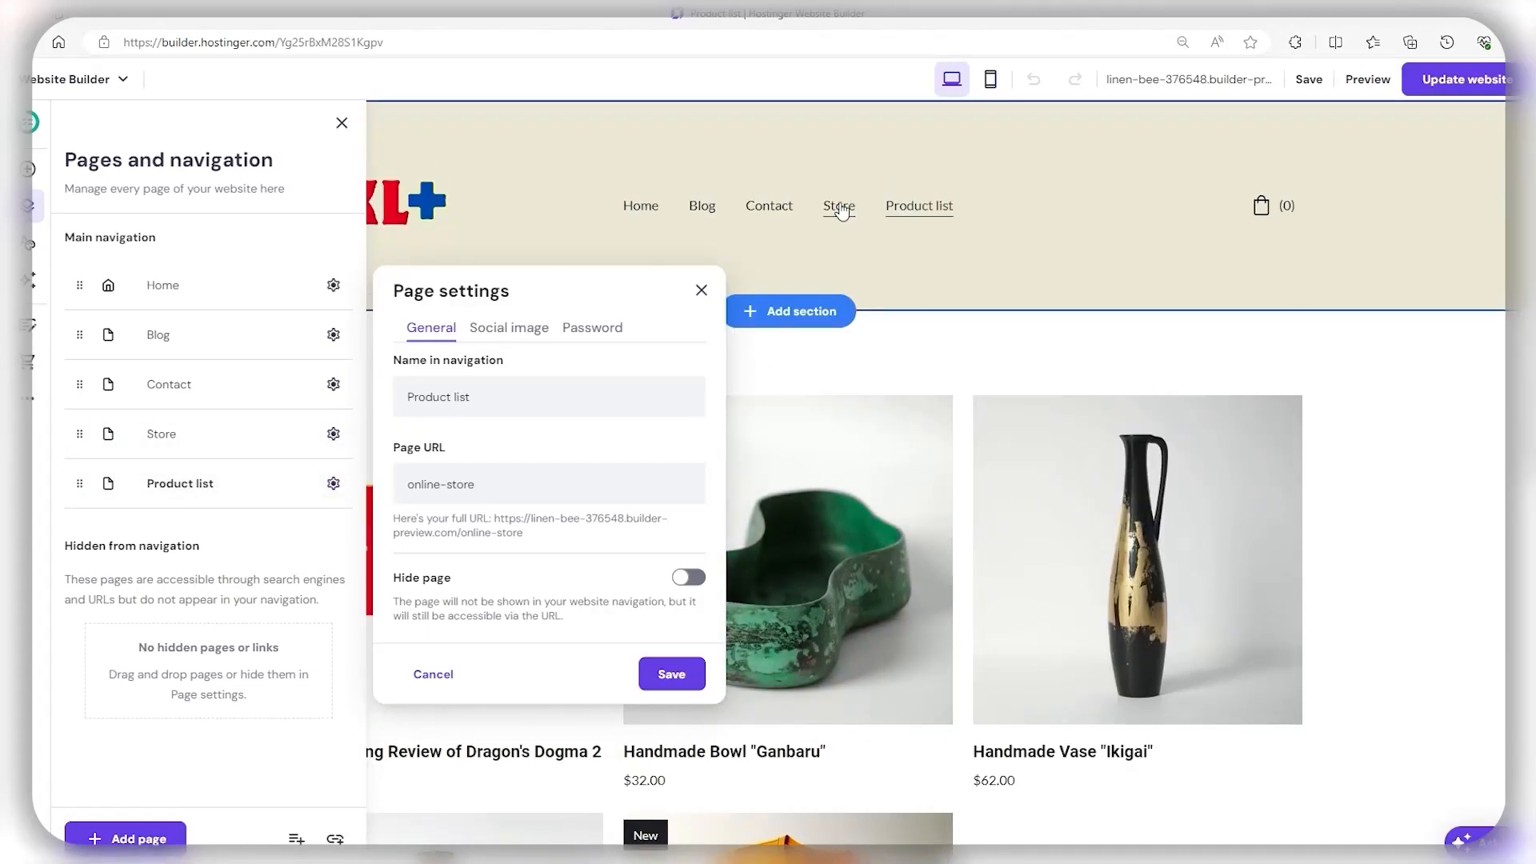
pyautogui.click(334, 485)
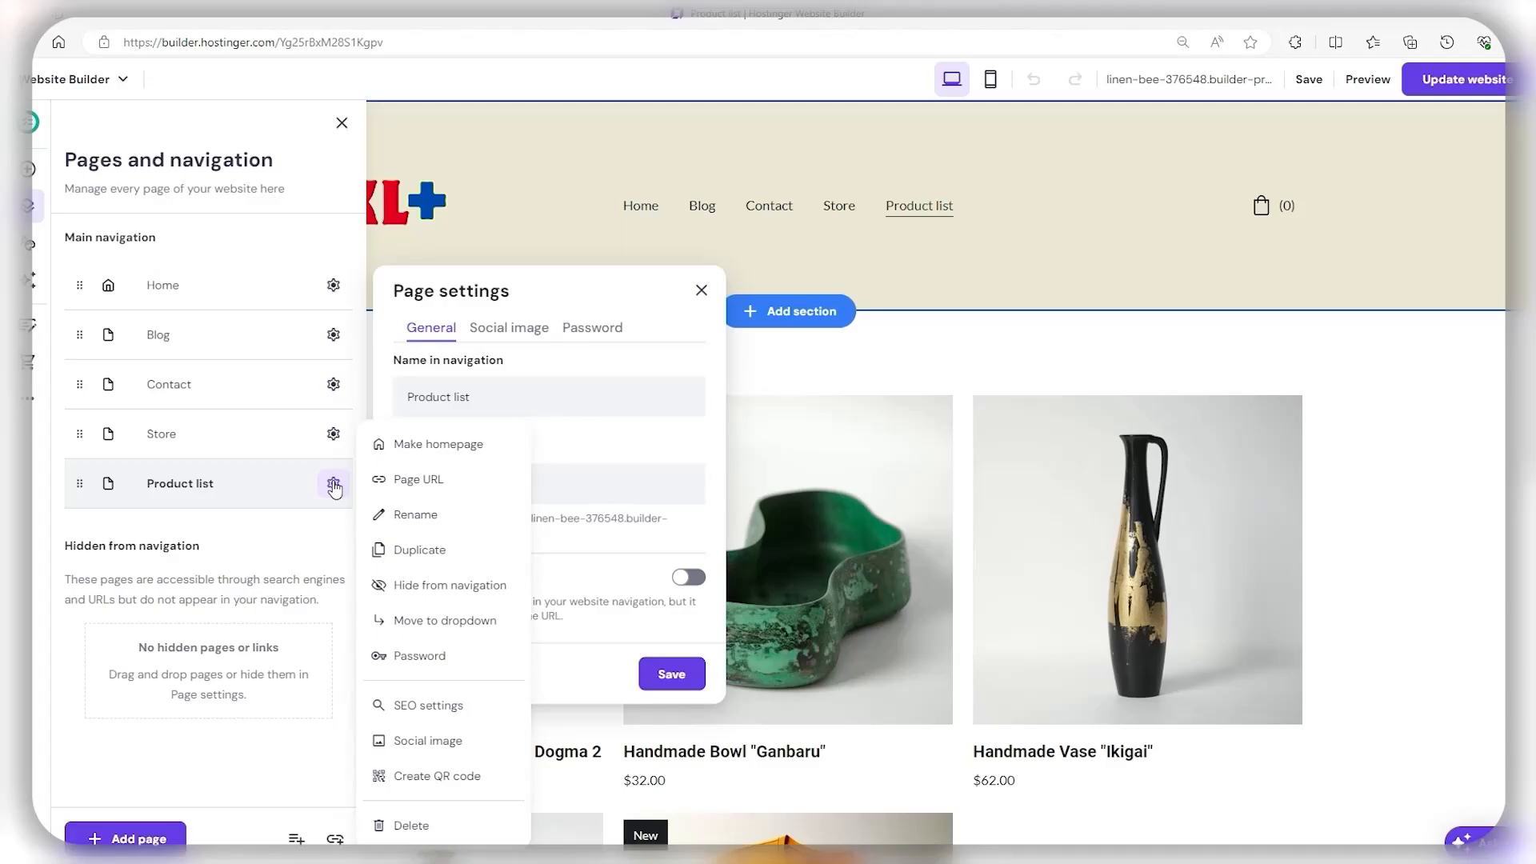
pyautogui.click(452, 624)
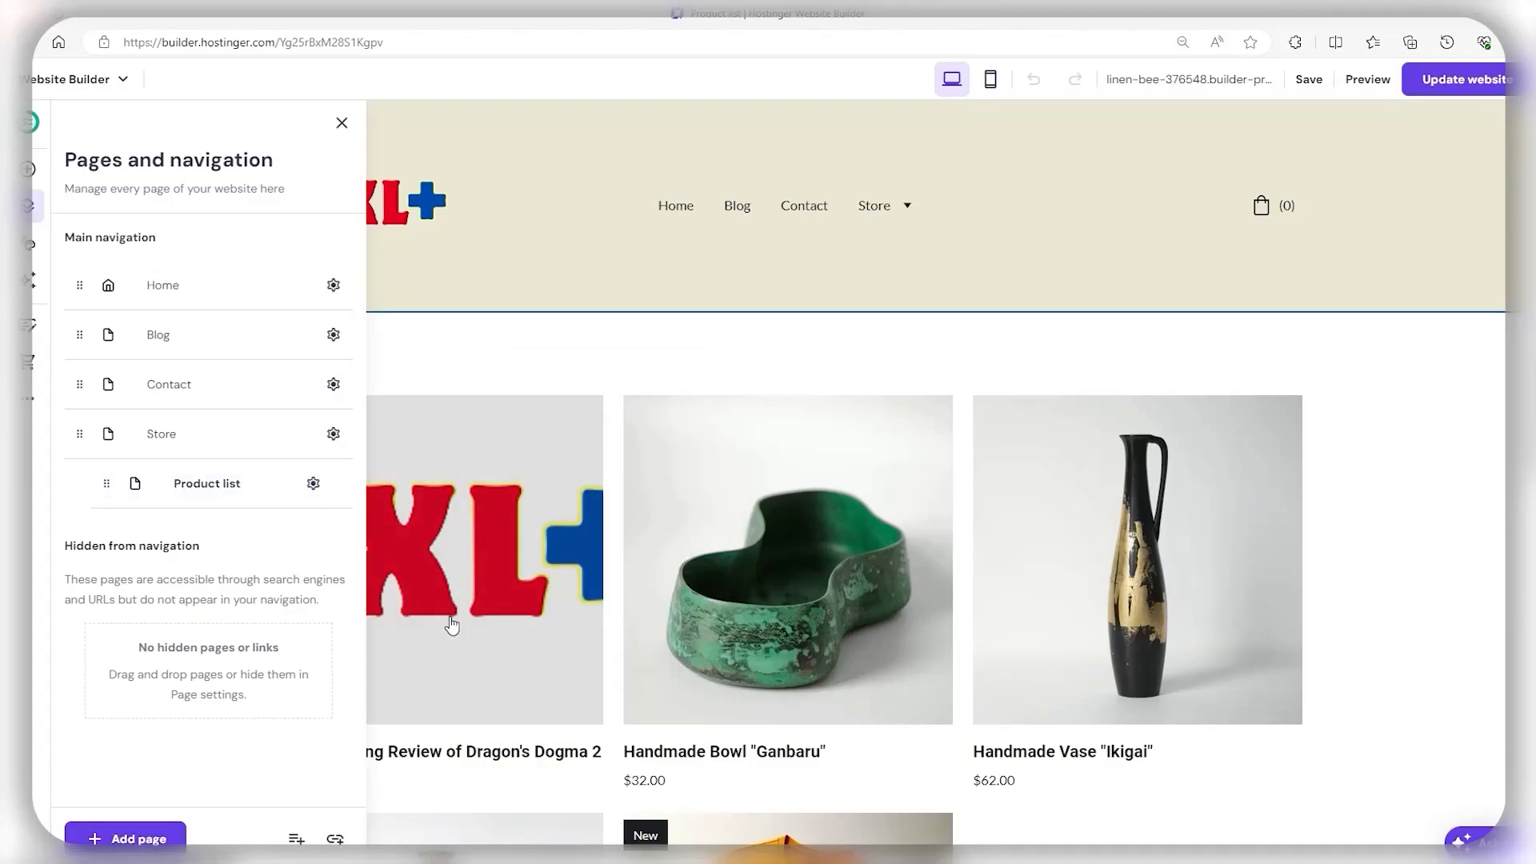
# Step: Set the product section on the Product list page to show only the Physical category and check the listed products
pyautogui.click(1371, 442)
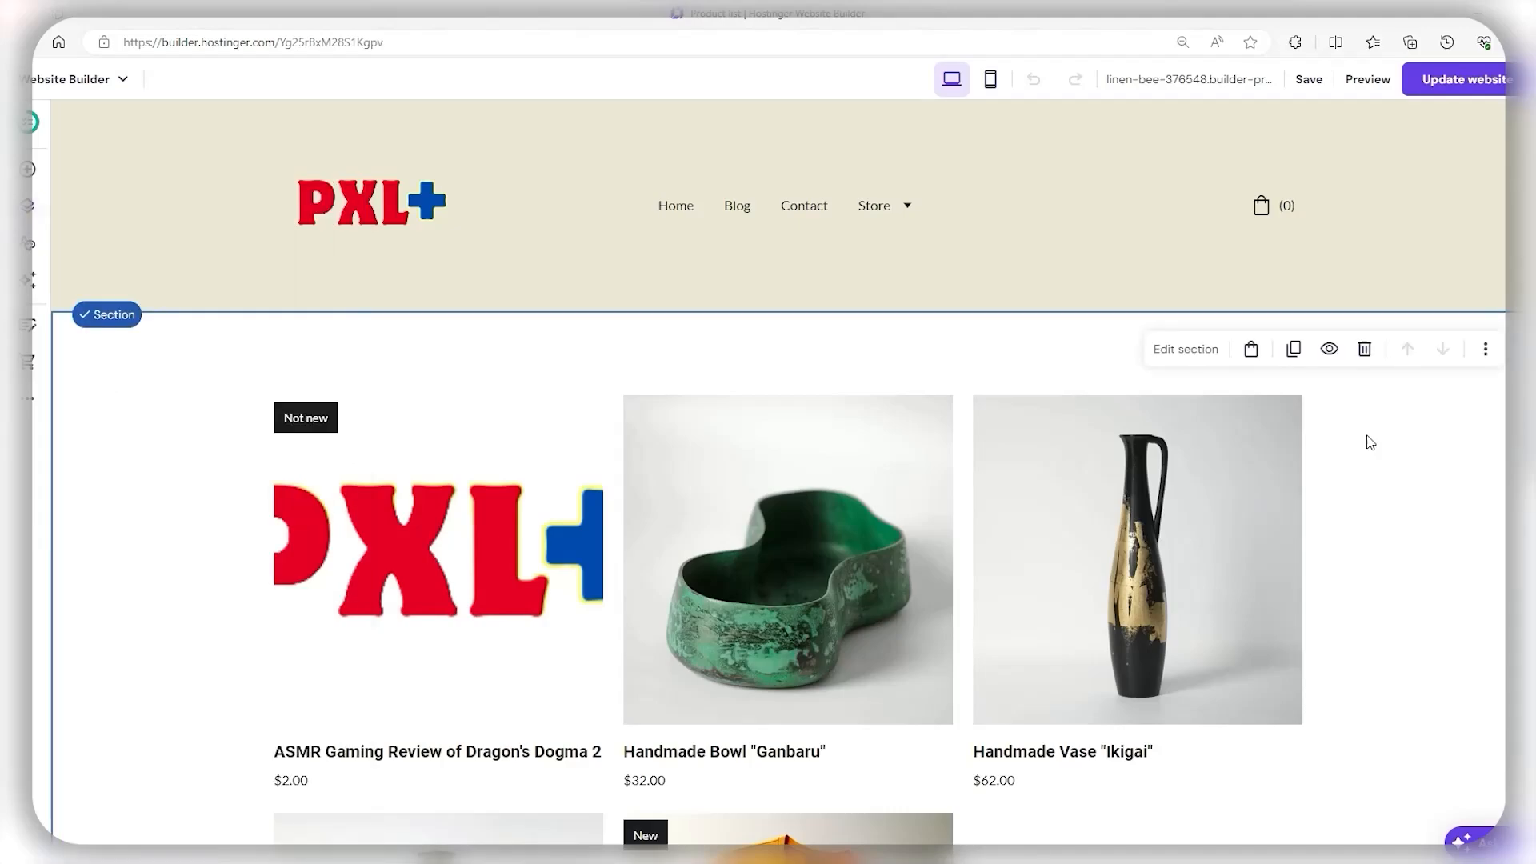
pyautogui.click(1174, 351)
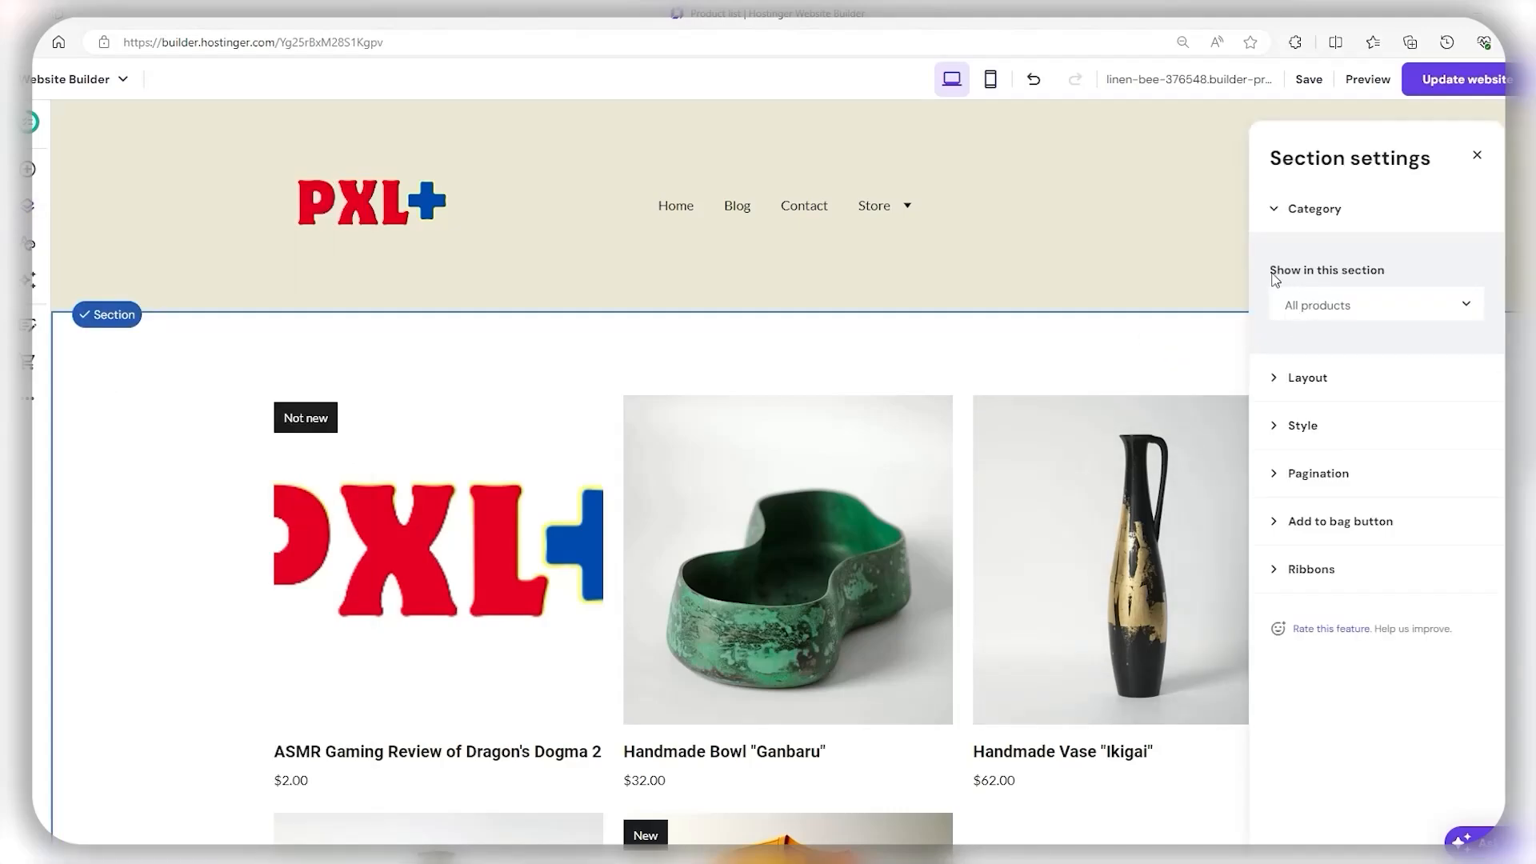
pyautogui.click(1464, 306)
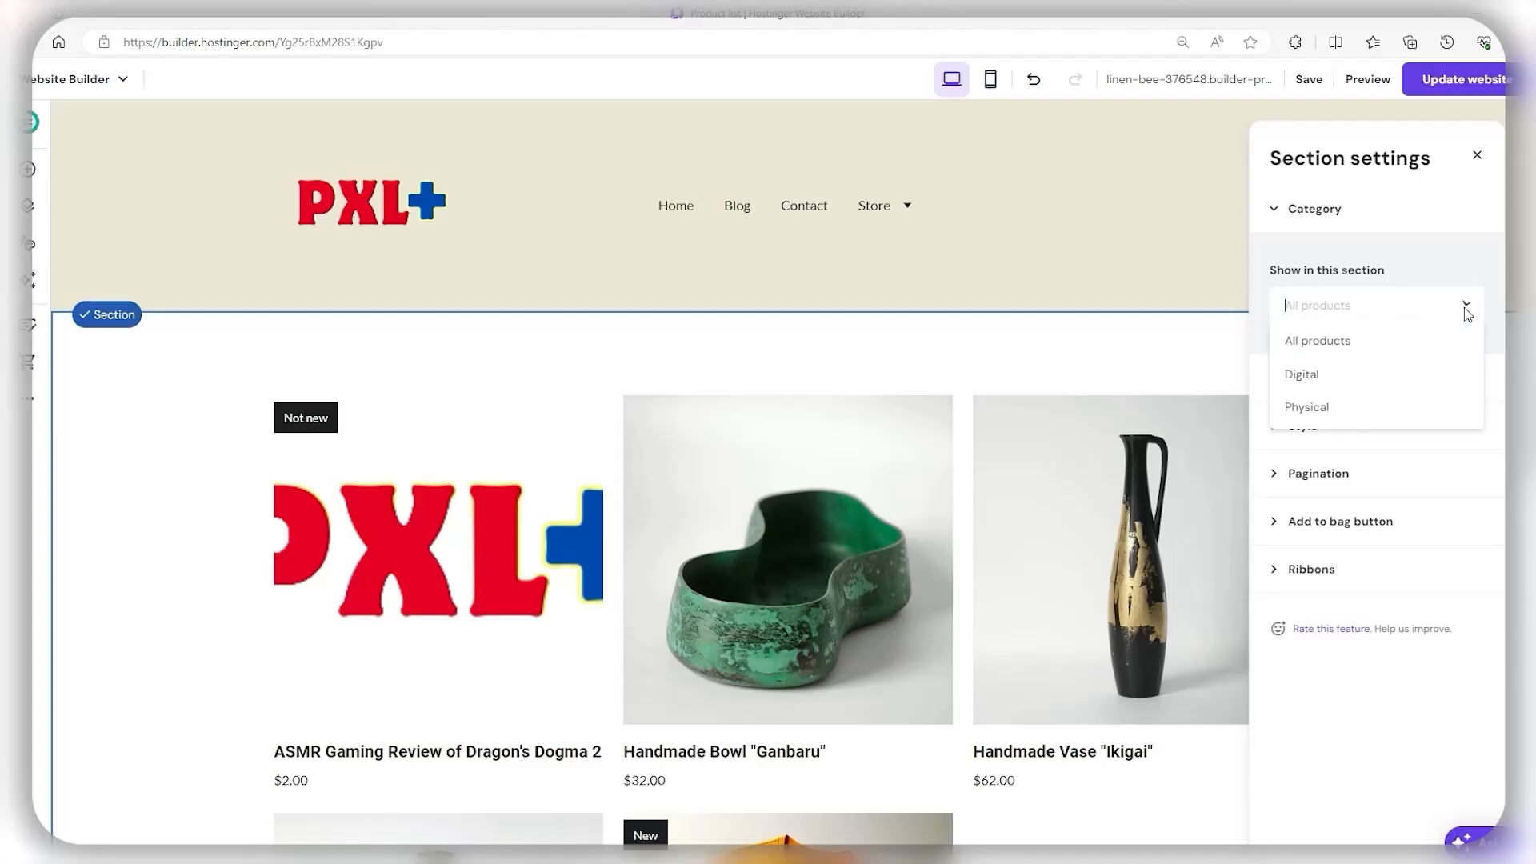
pyautogui.click(1403, 413)
pyautogui.scroll(-2, 991, 411)
pyautogui.click(1139, 755)
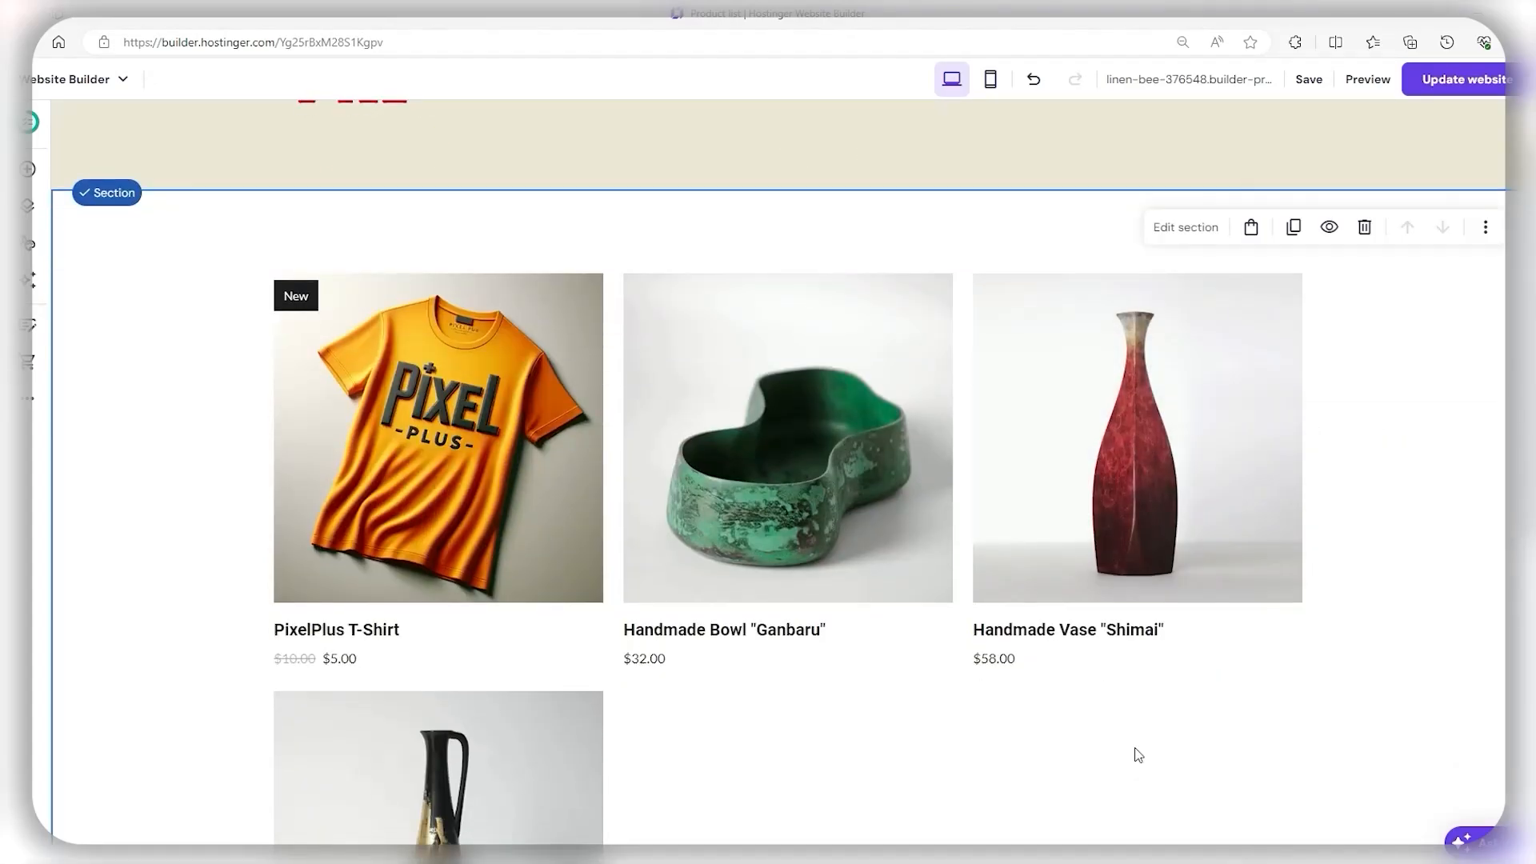
pyautogui.scroll(2, 919, 694)
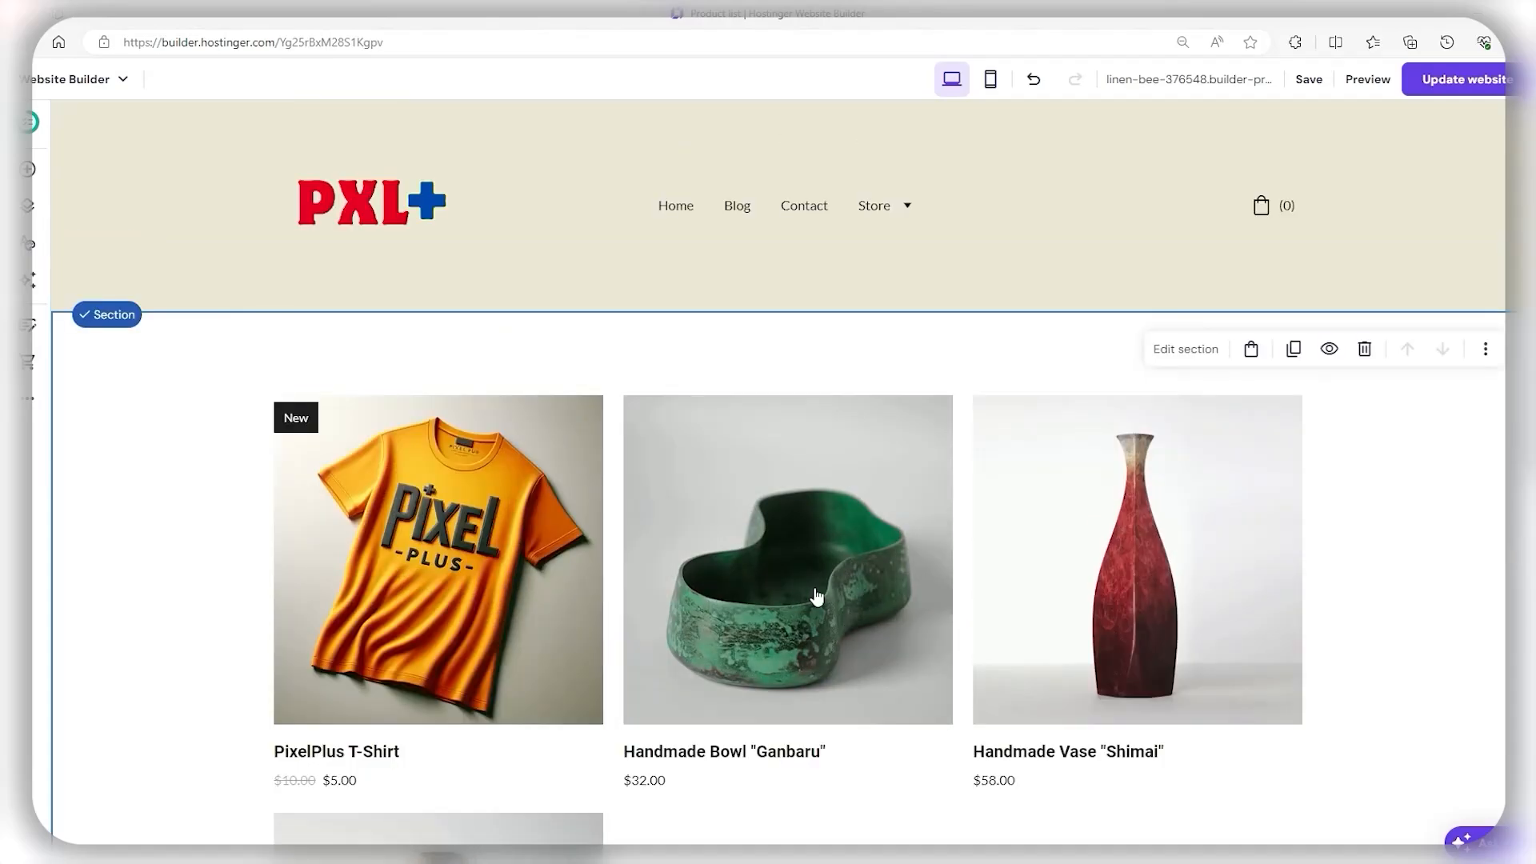
# Step: Rename the Product list page under Store to Physical in the page settings and save
pyautogui.click(30, 210)
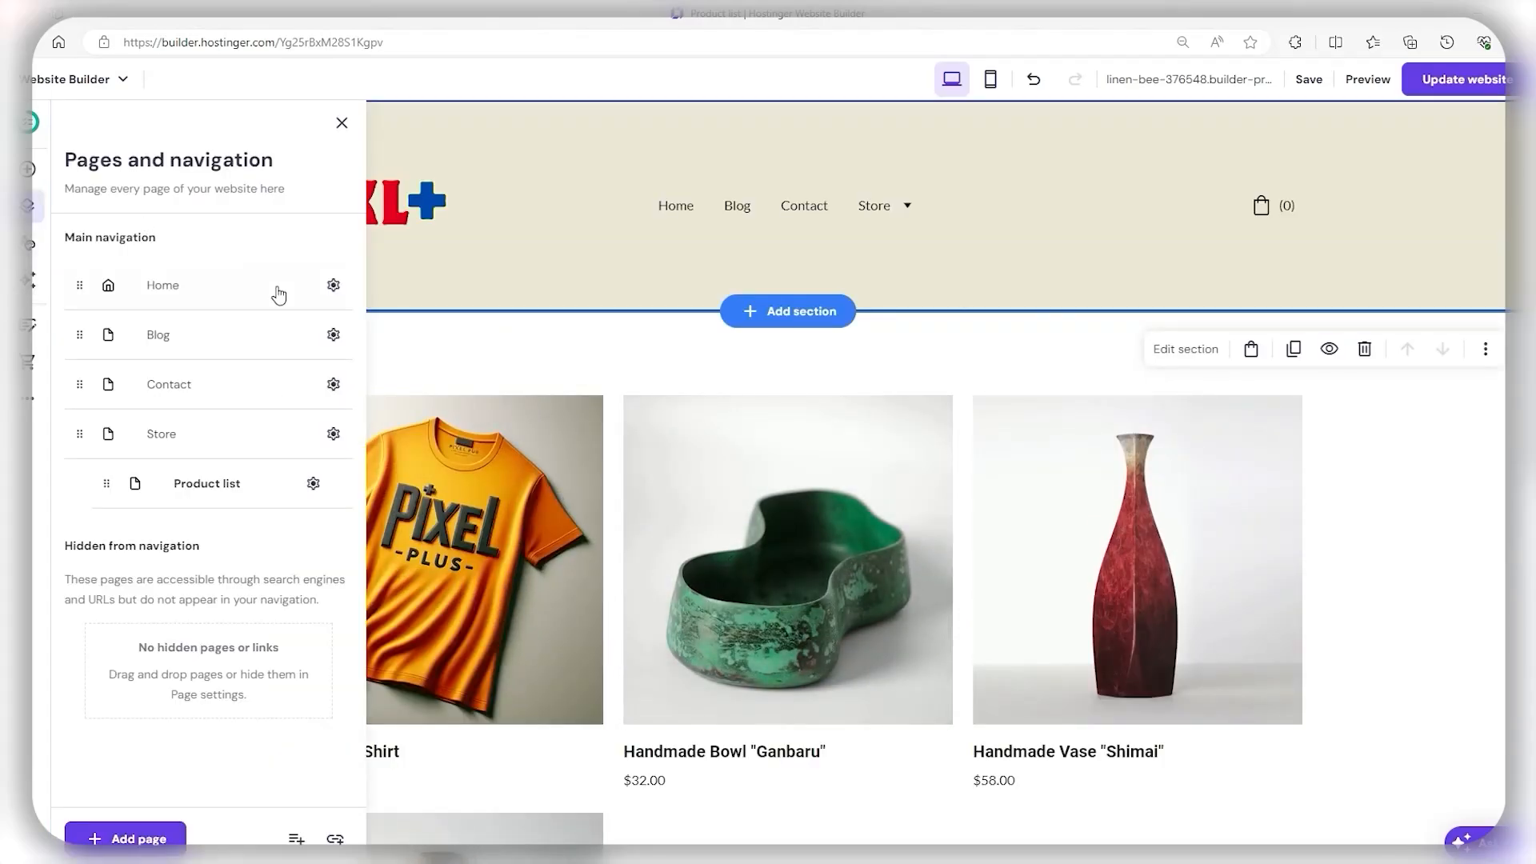
pyautogui.click(313, 483)
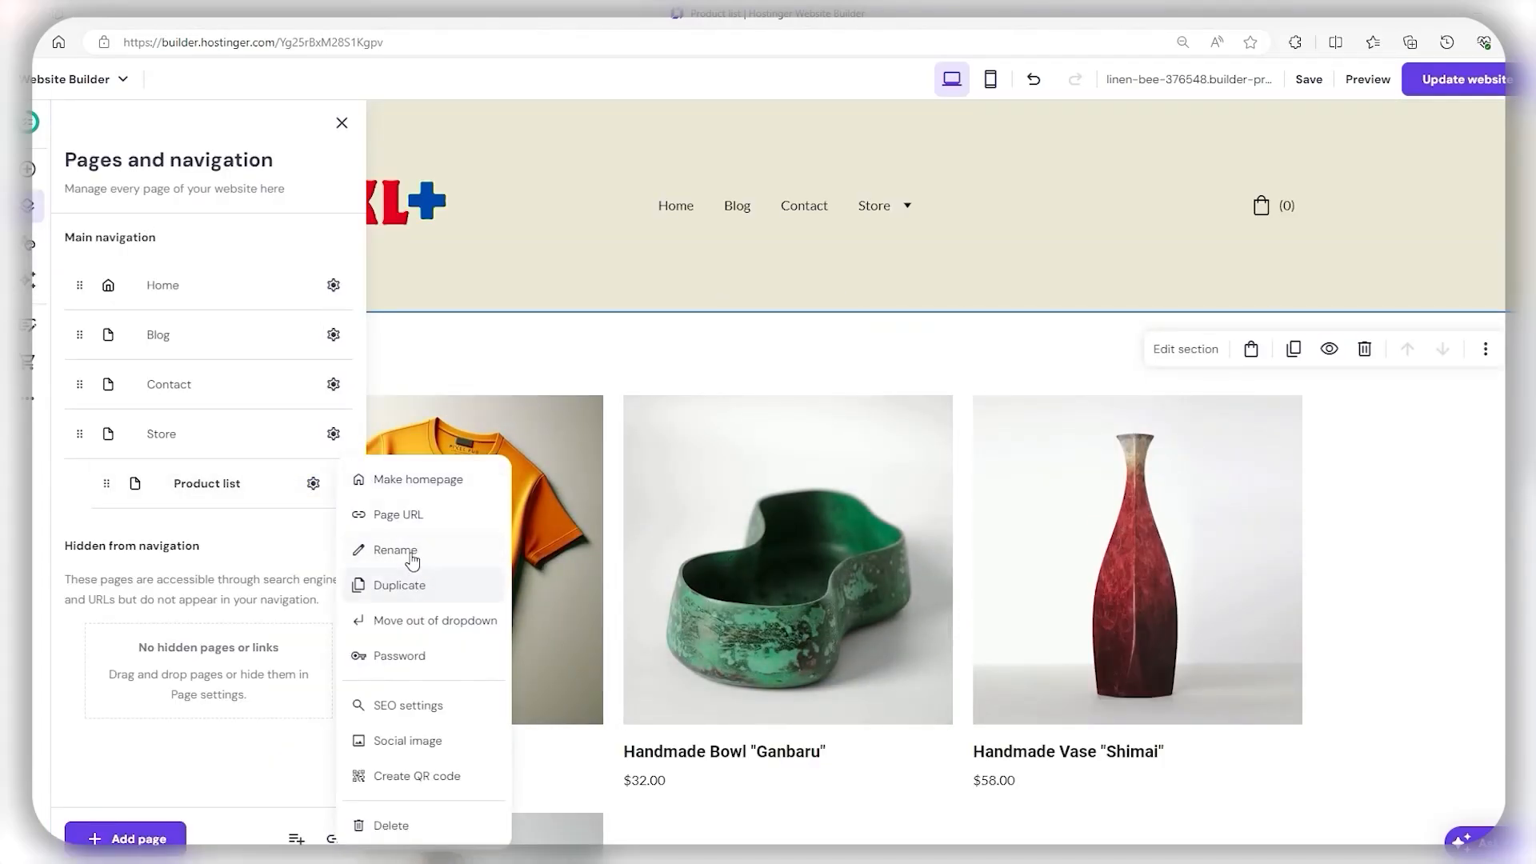
pyautogui.click(411, 551)
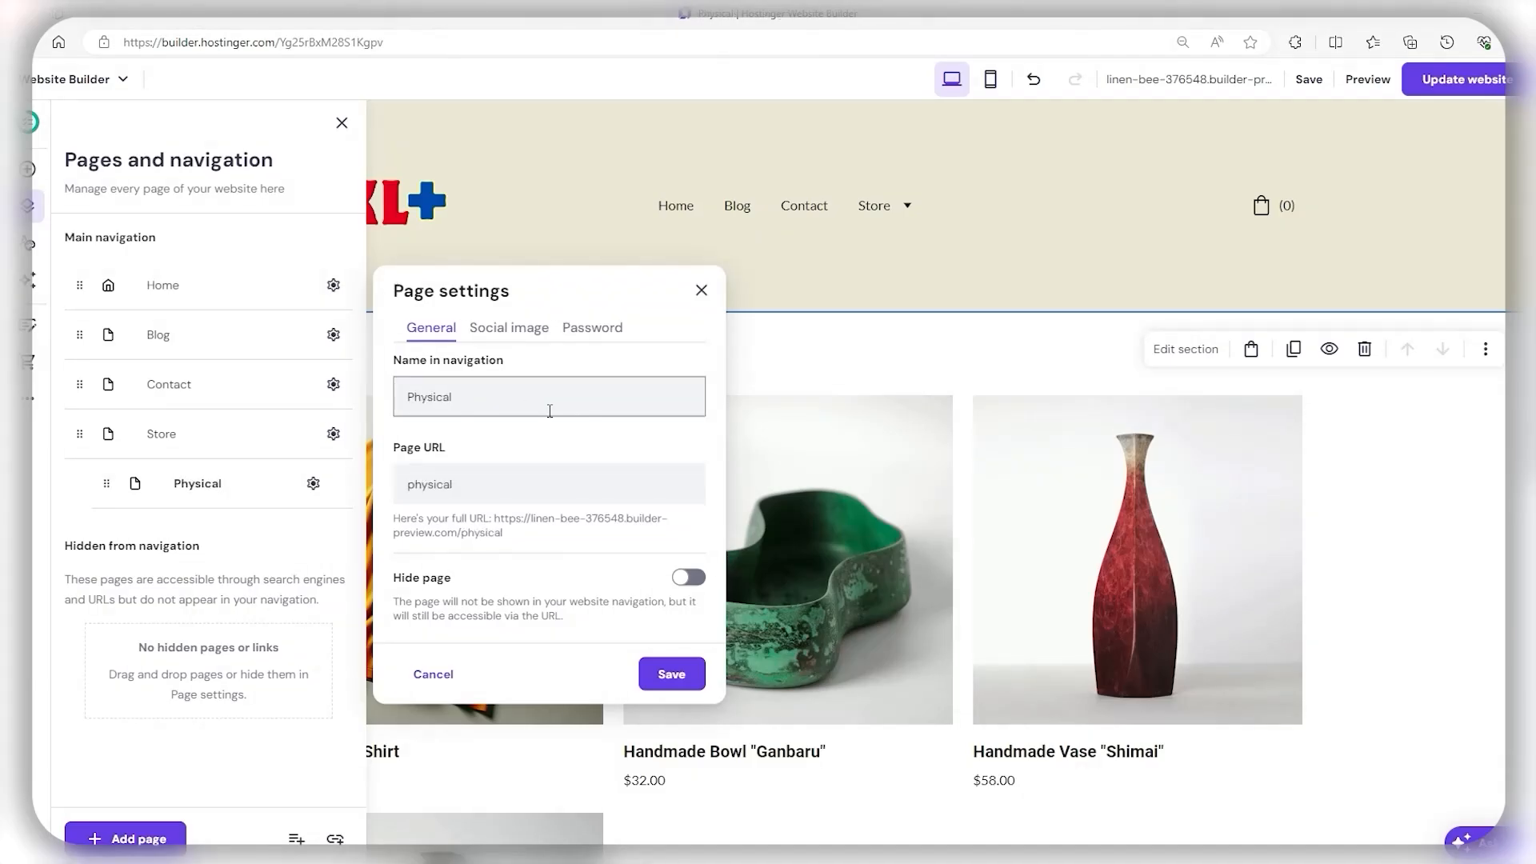
pyautogui.click(668, 677)
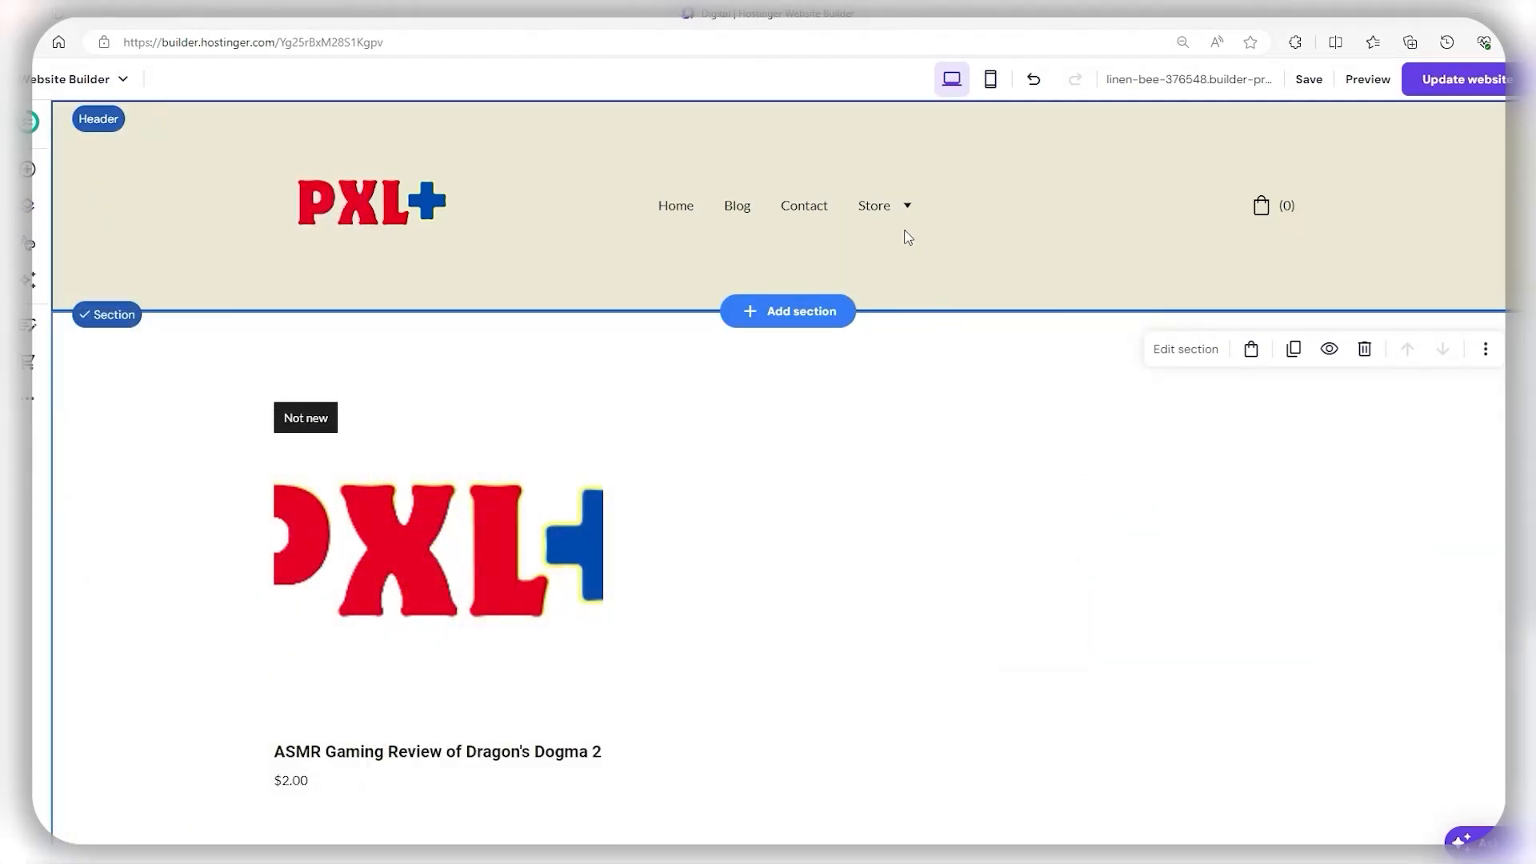
# Step: Open the Physical page from the header's Store dropdown and move it above Digital in the main navigation
pyautogui.click(897, 208)
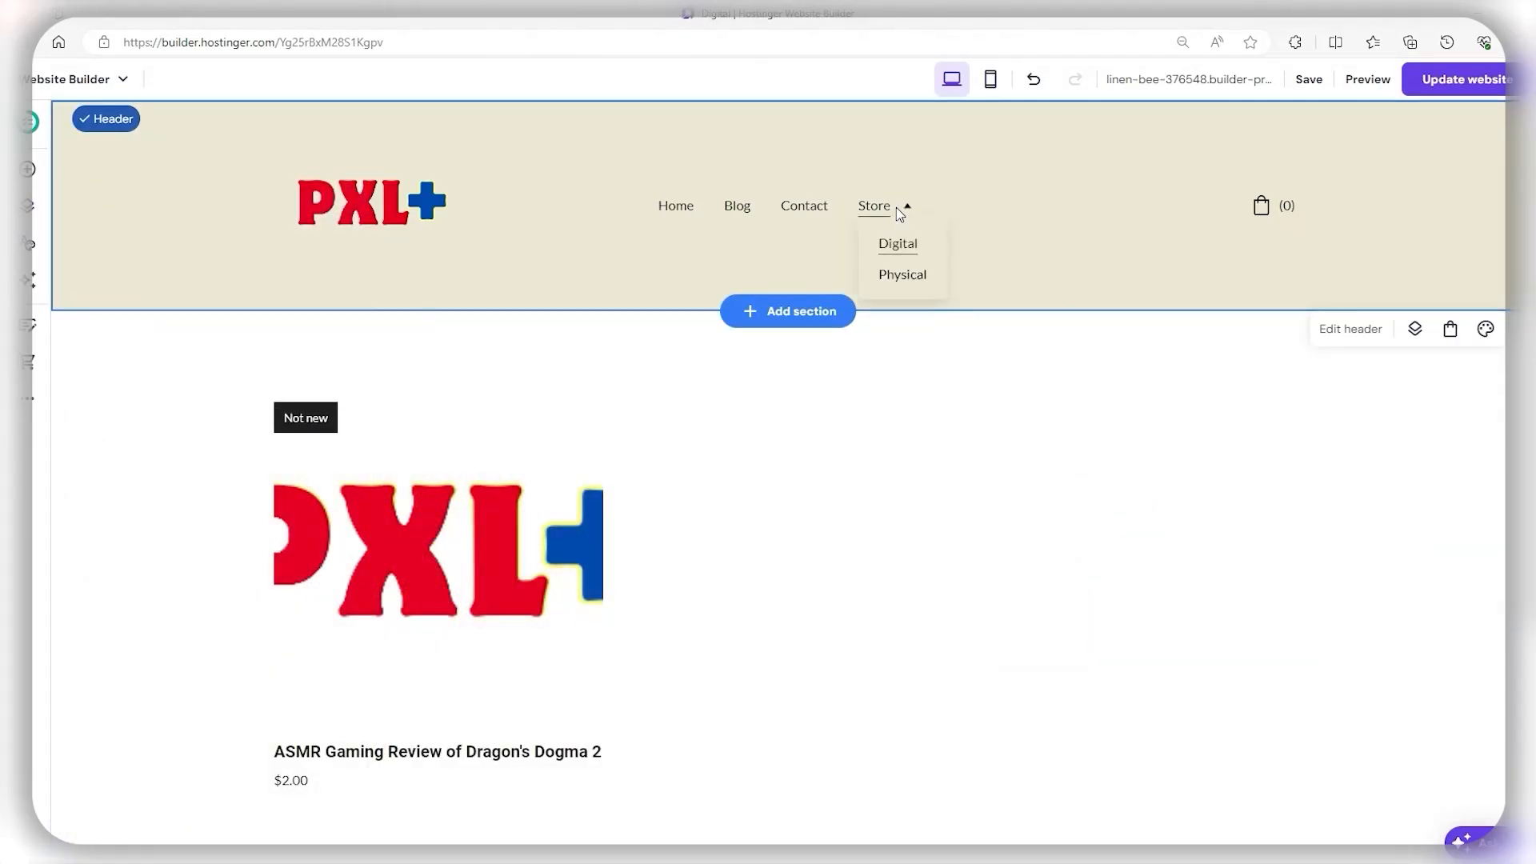
pyautogui.click(905, 276)
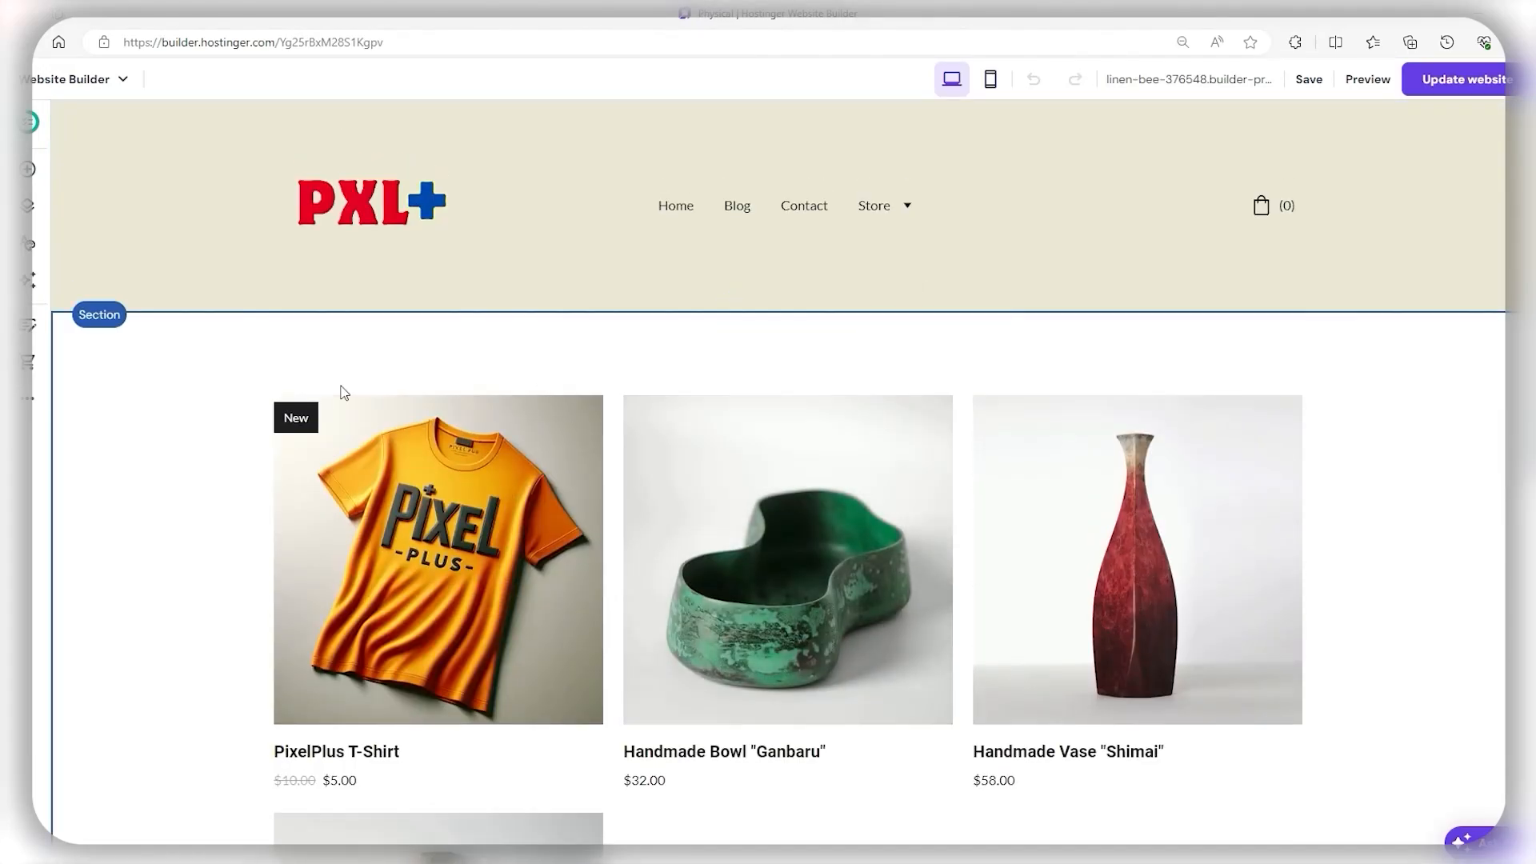
pyautogui.click(28, 206)
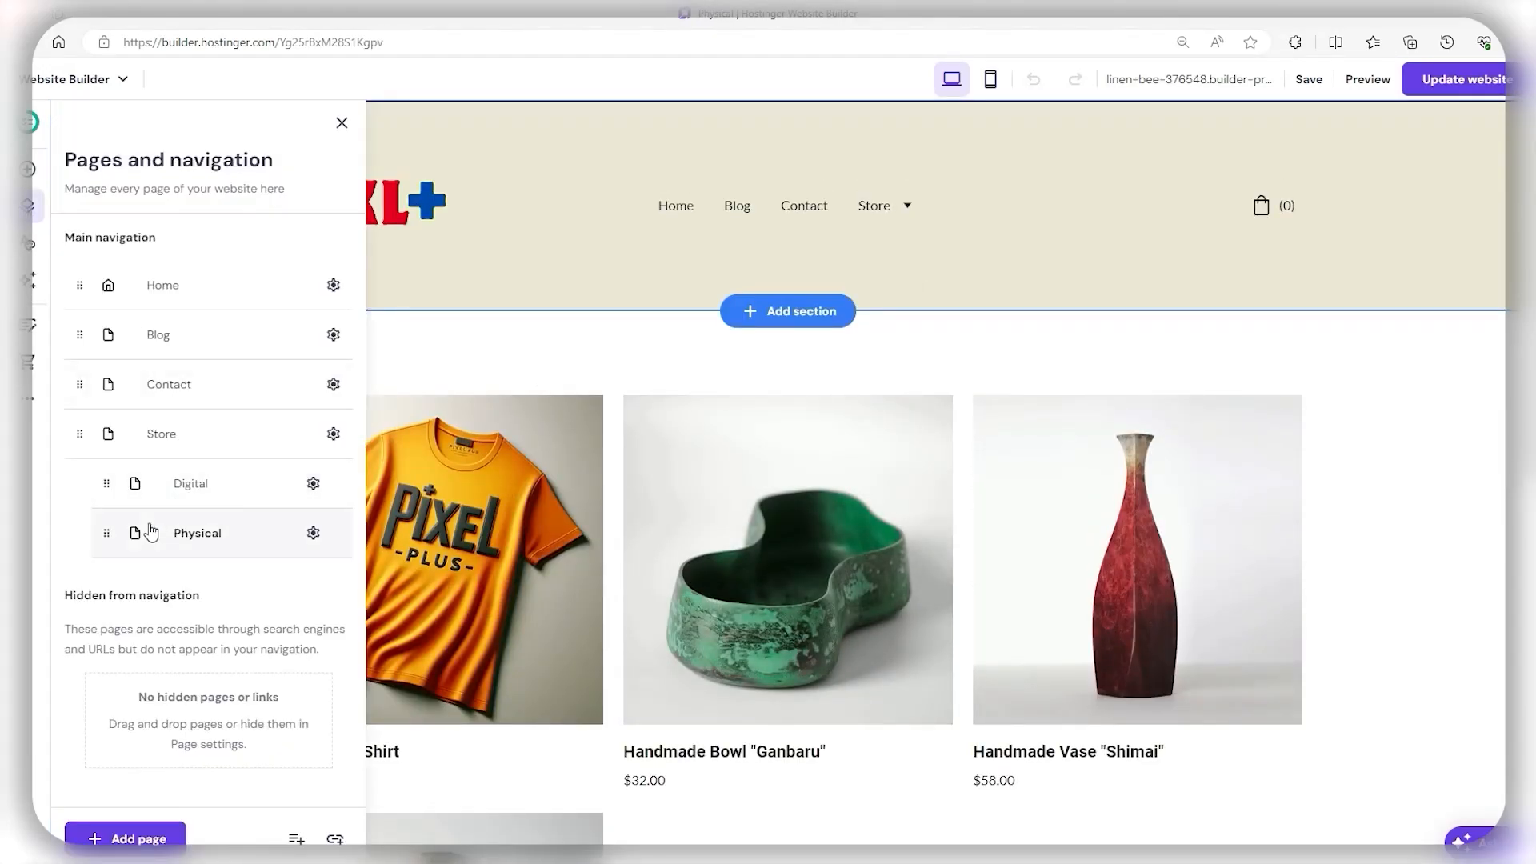
pyautogui.moveTo(105, 531); pyautogui.dragTo(102, 481)
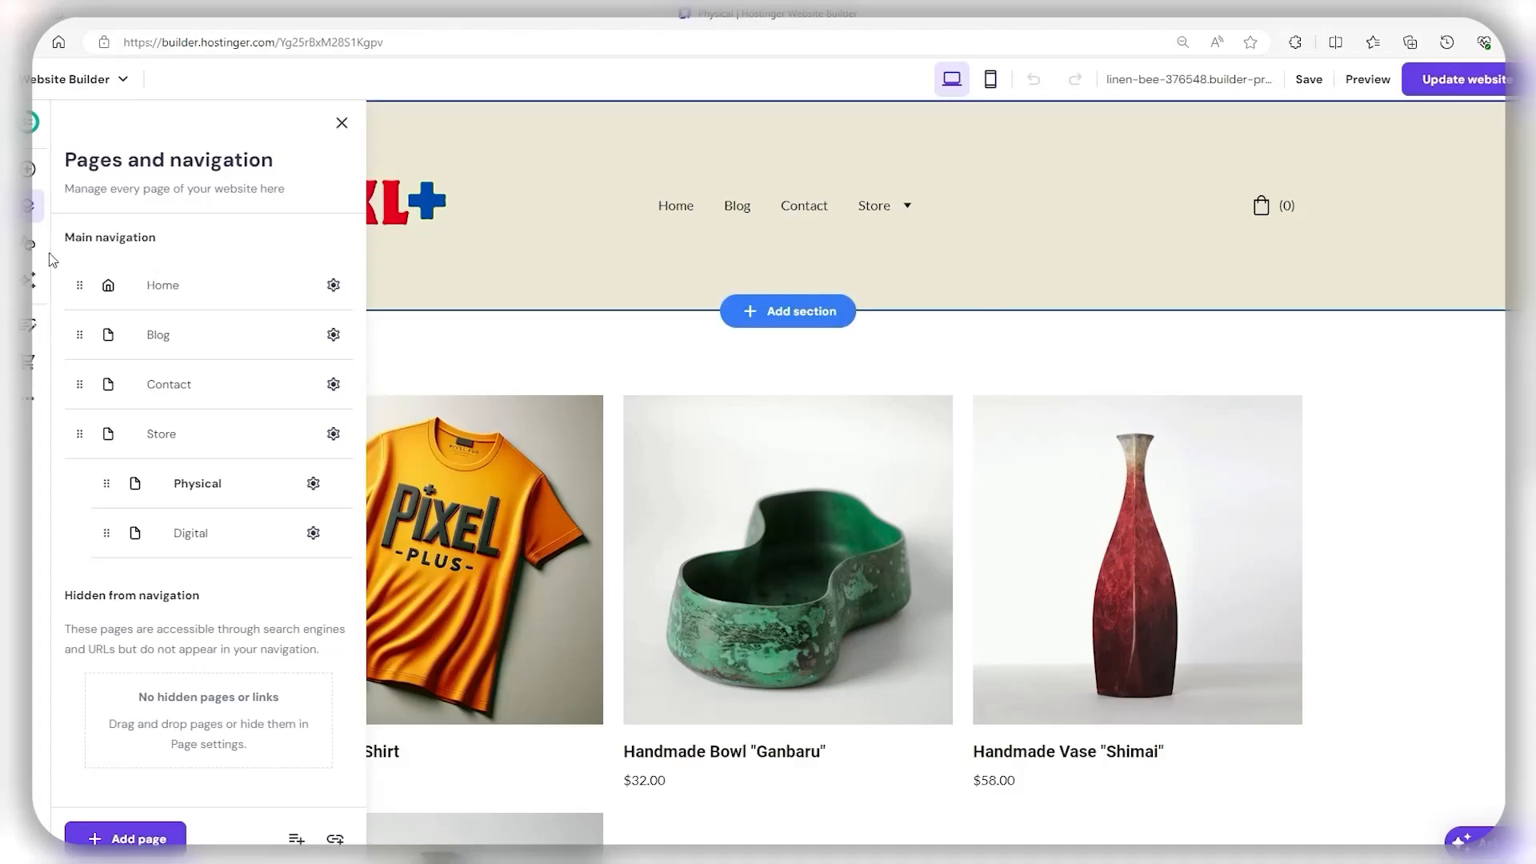
# Step: Create an AI blog post on enhancing hand-eye coordination for gaming, with a Casual tone and a length of 1500-2000 words
pyautogui.click(30, 329)
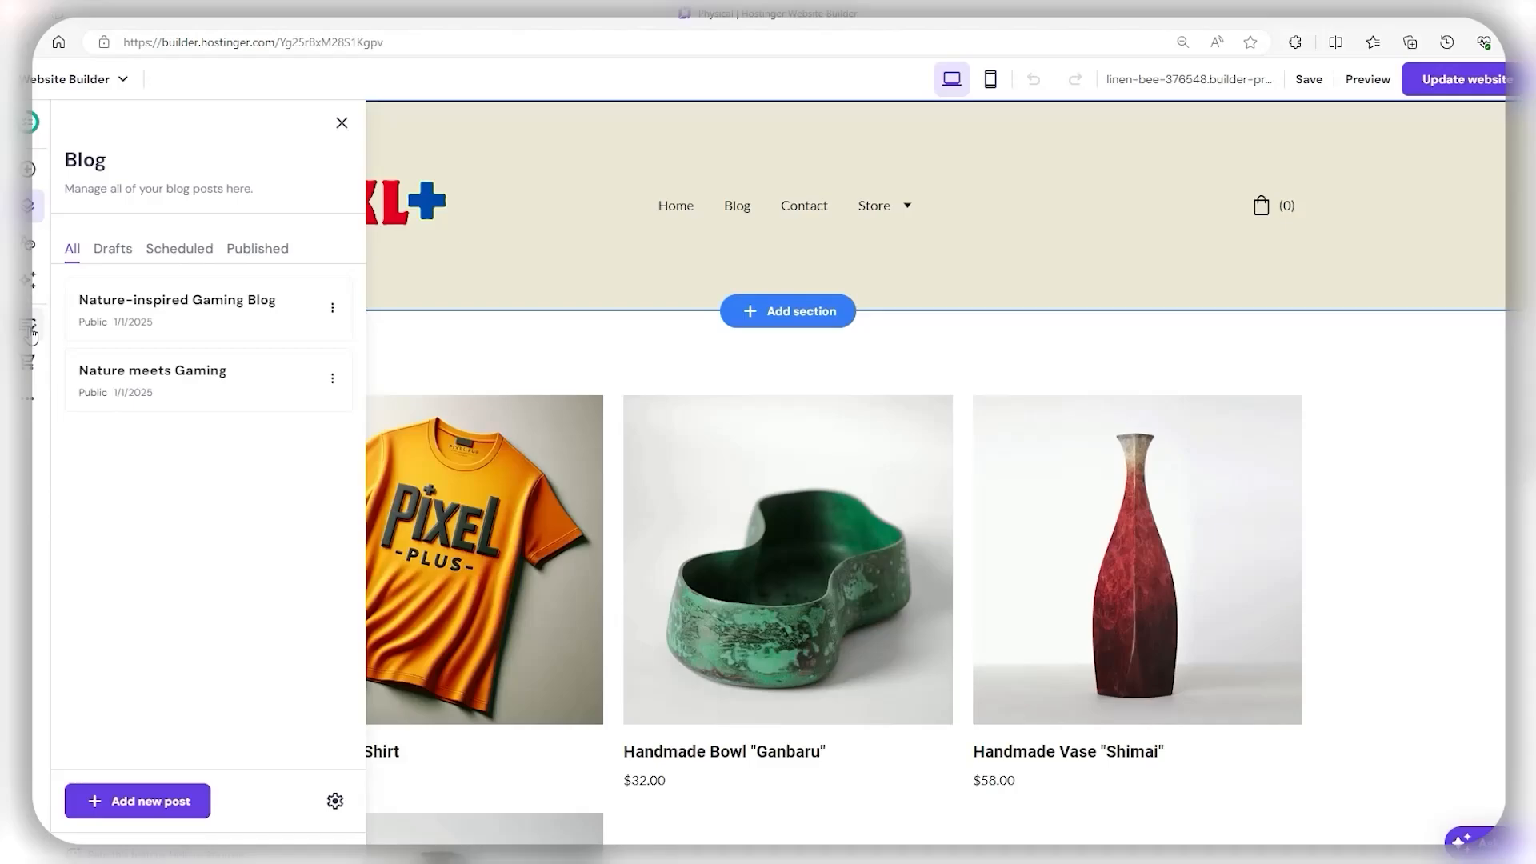
pyautogui.click(147, 810)
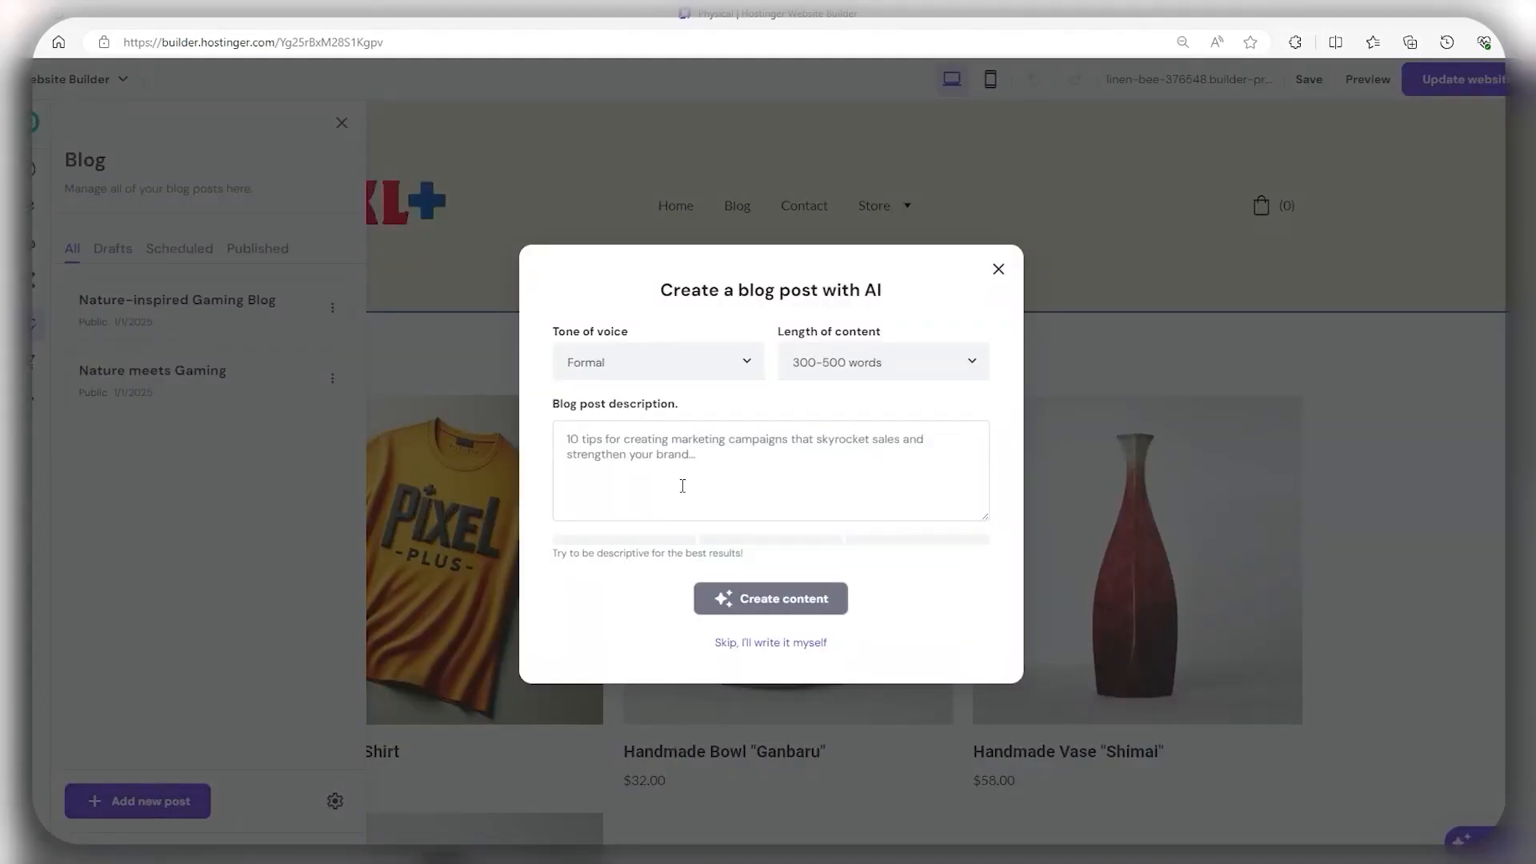
pyautogui.click(669, 362)
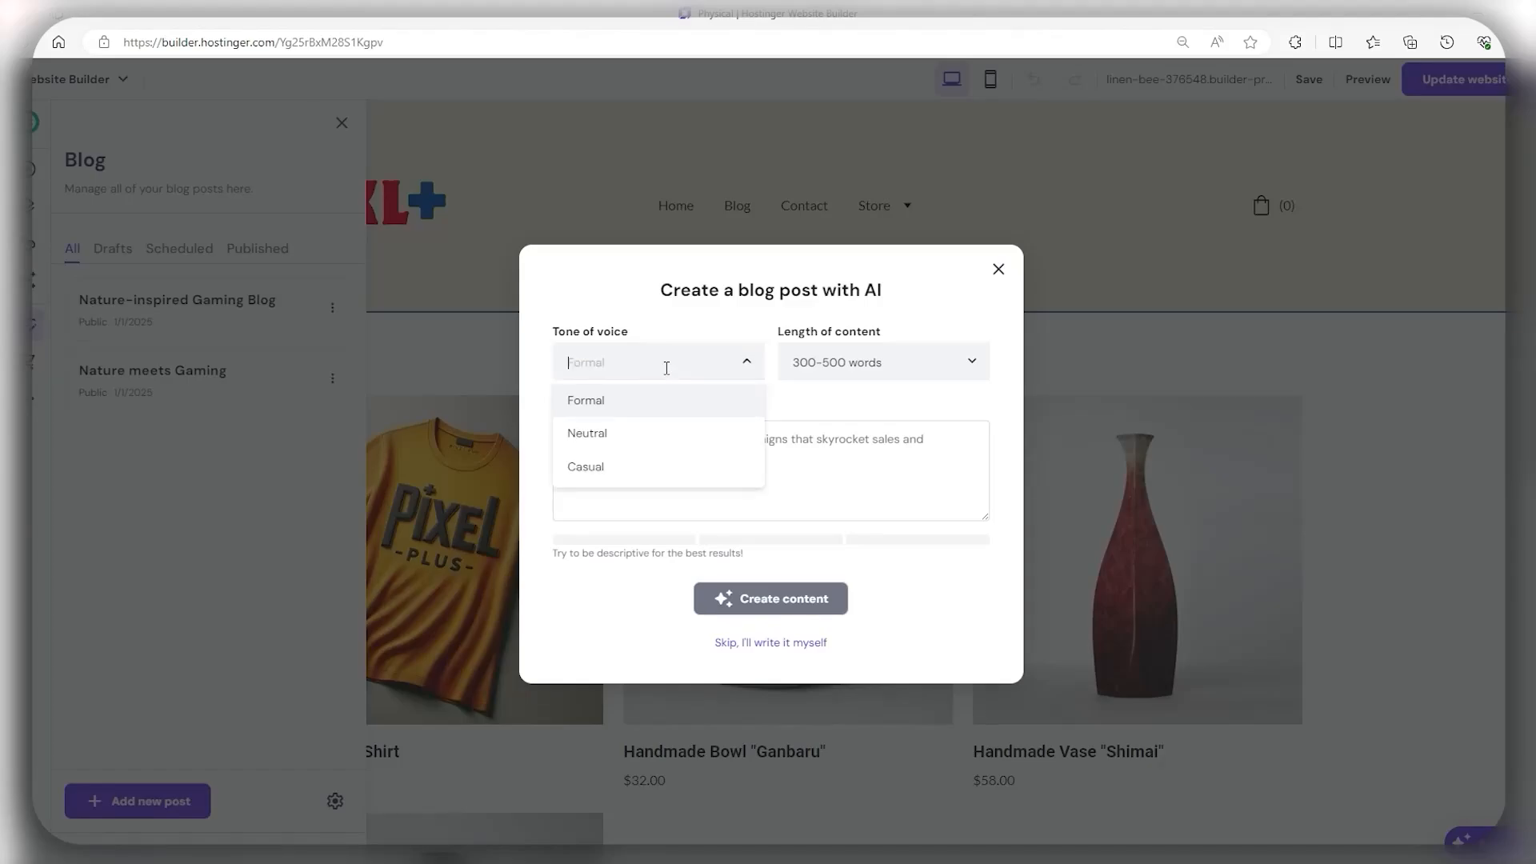
pyautogui.click(682, 472)
pyautogui.click(867, 364)
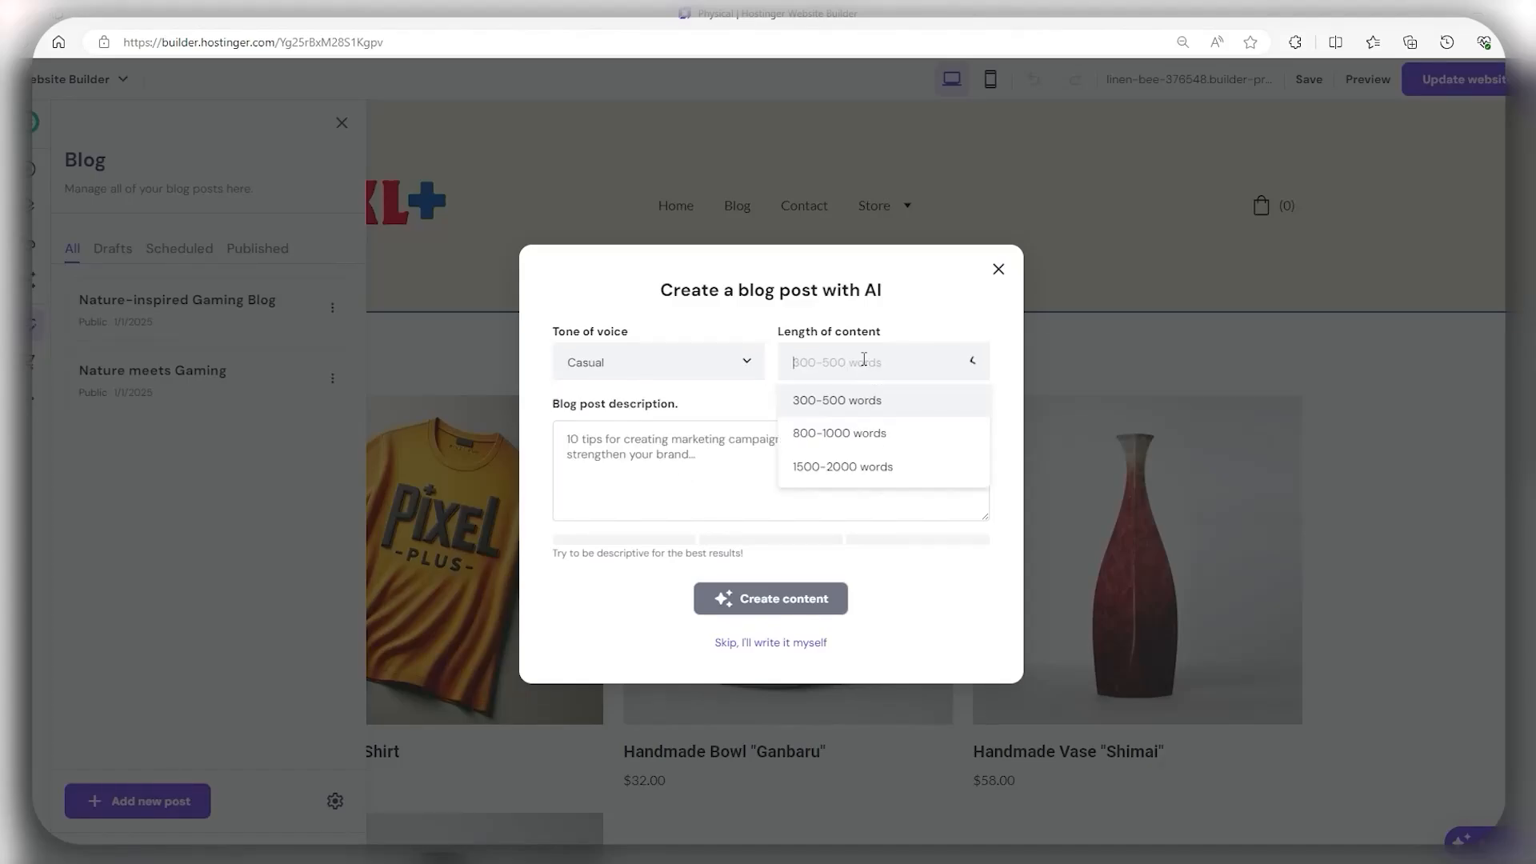
pyautogui.click(878, 468)
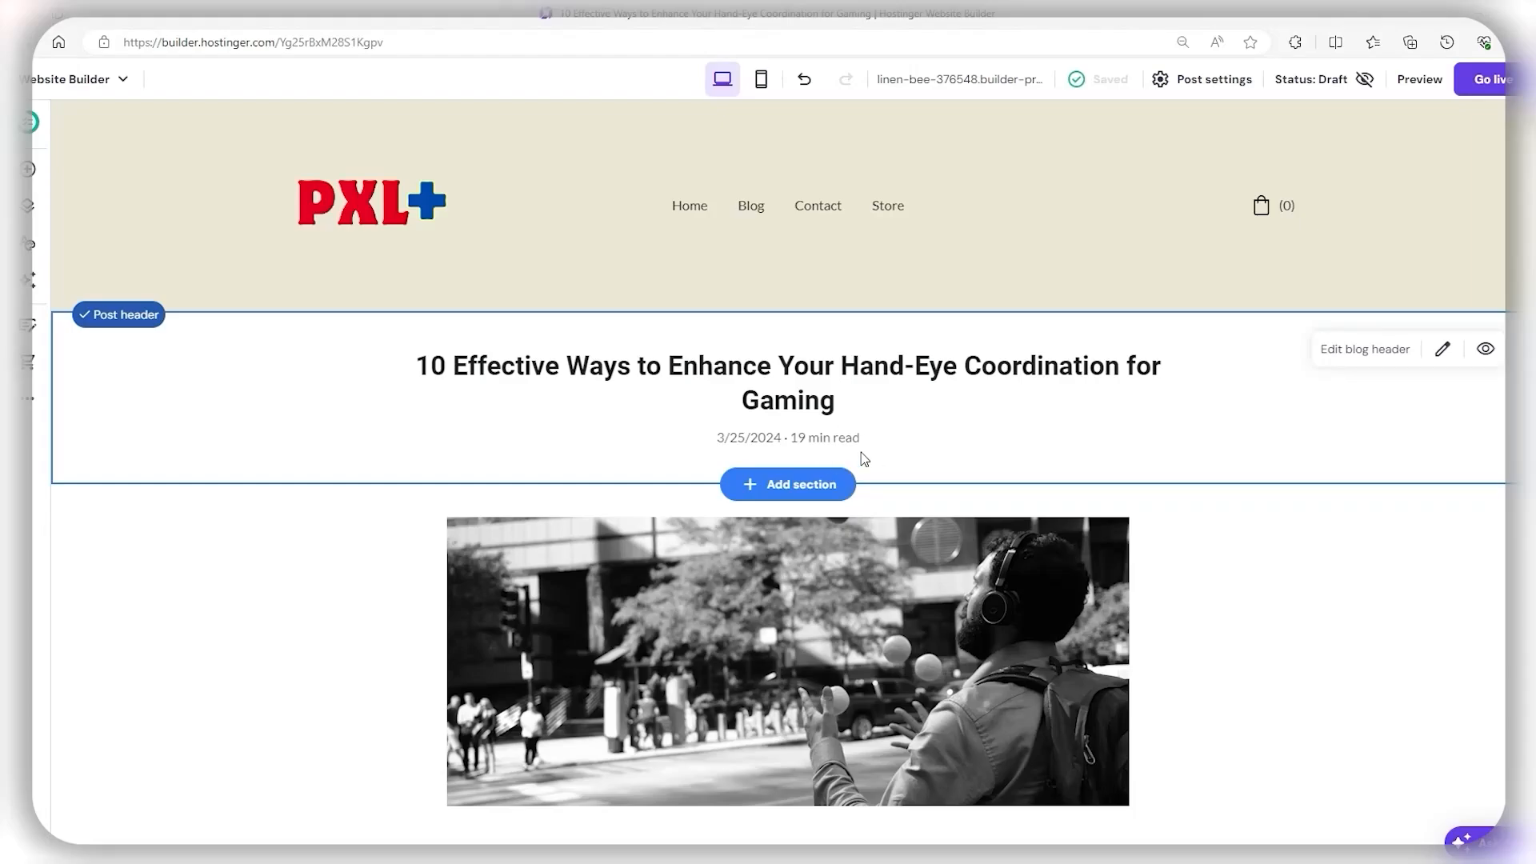
# Step: Review the generated hand-eye coordination post, checking its header, image, headings and body text
pyautogui.scroll(-8, 864, 458)
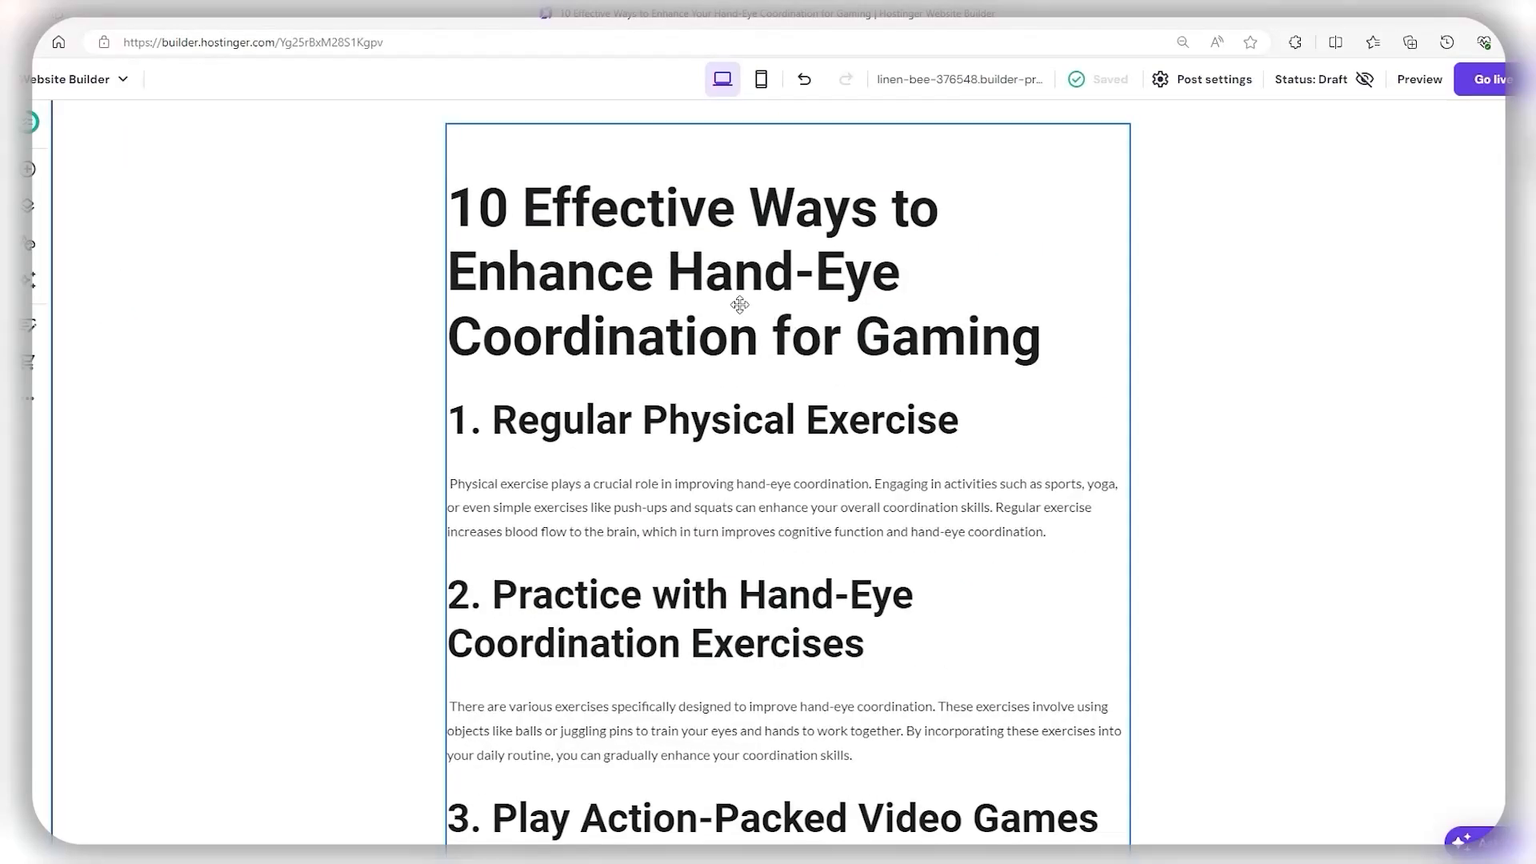
pyautogui.scroll(-10, 631, 265)
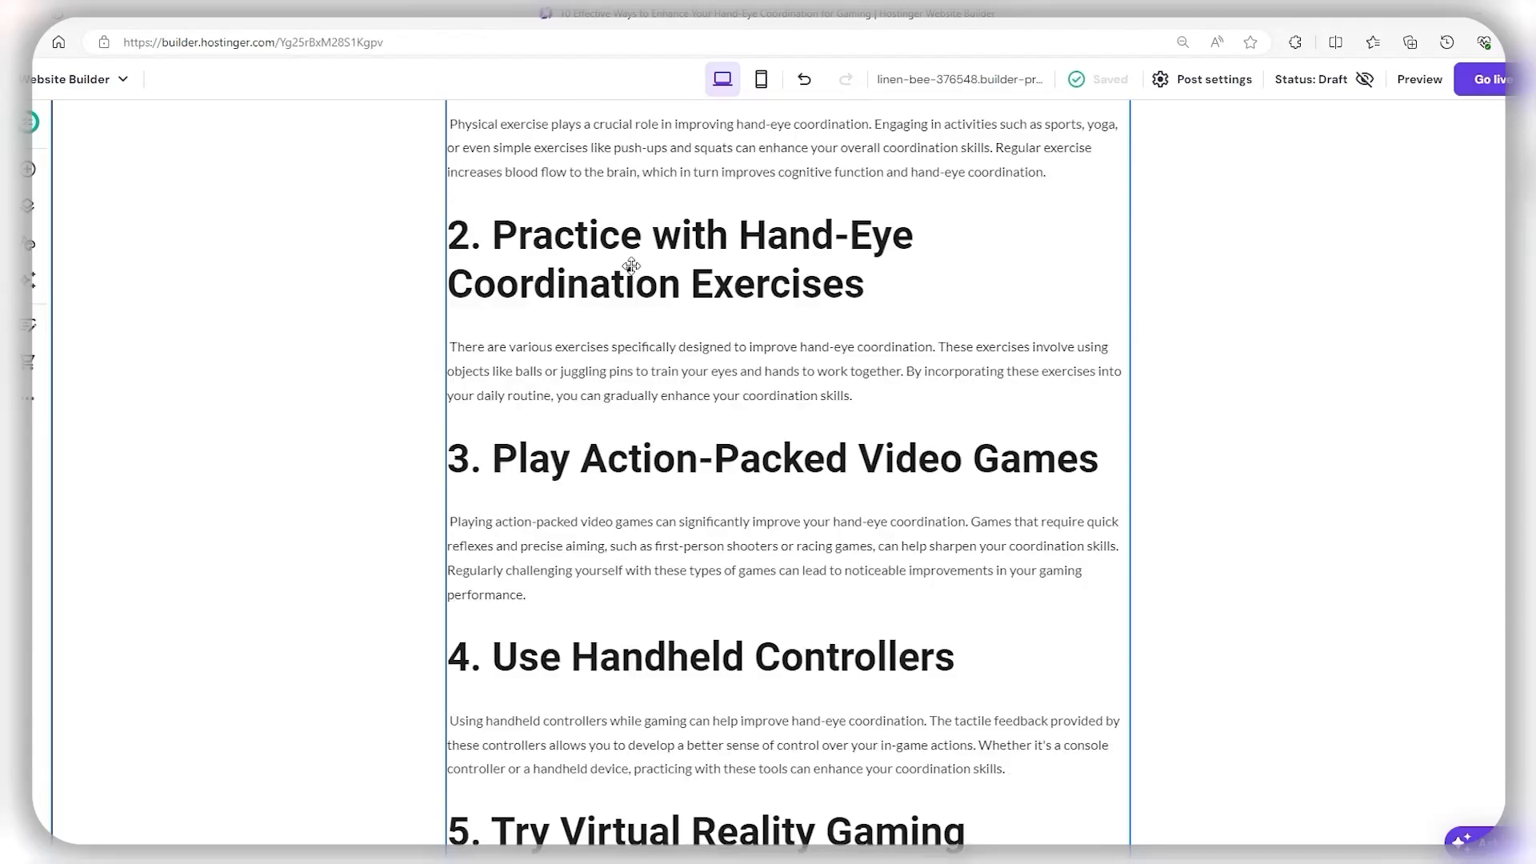
pyautogui.scroll(-15, 630, 264)
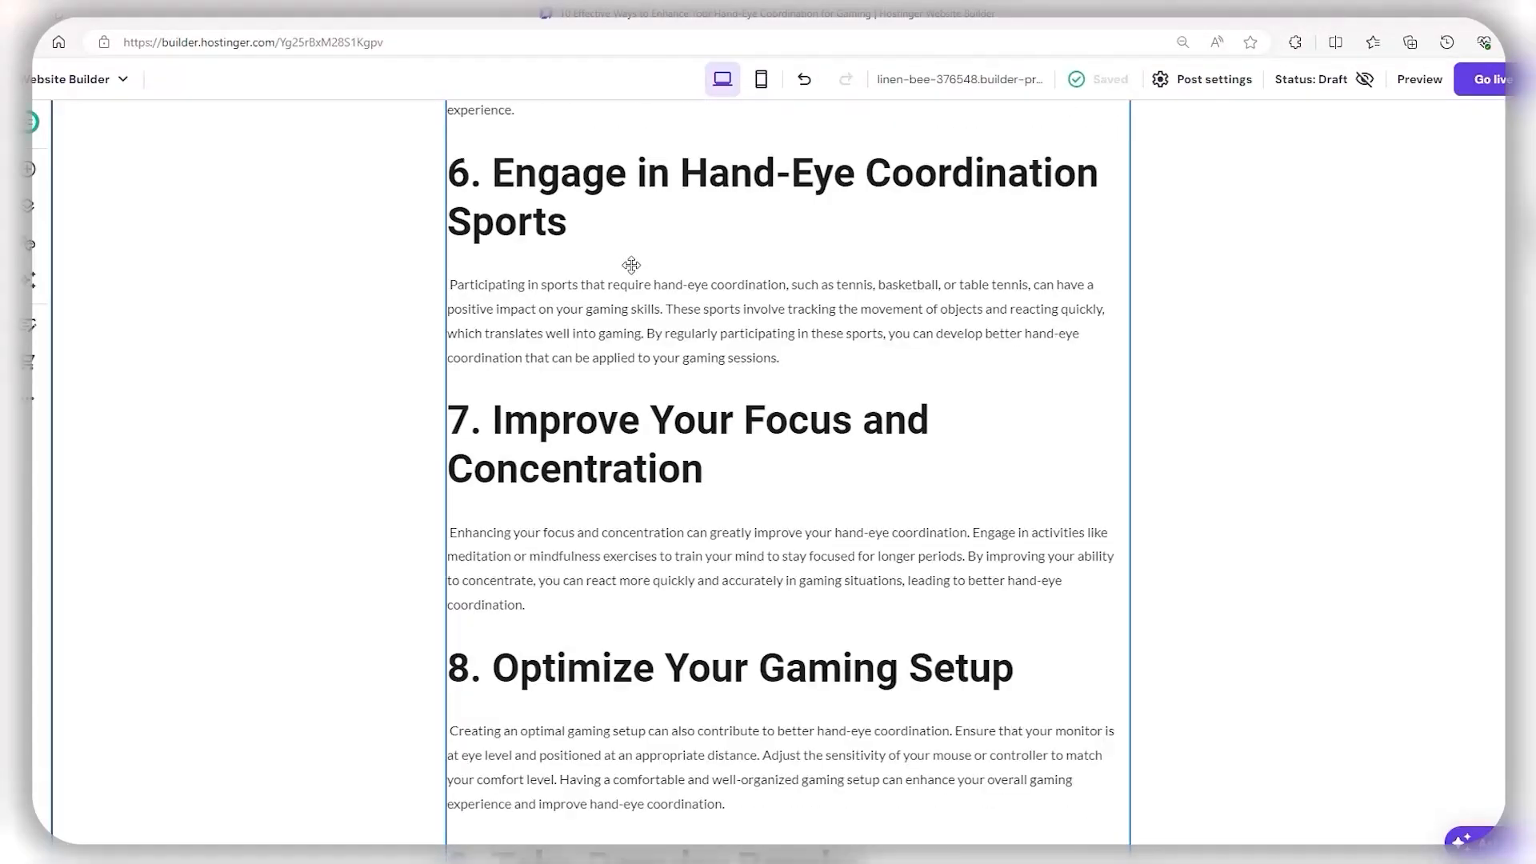
pyautogui.scroll(-15, 631, 268)
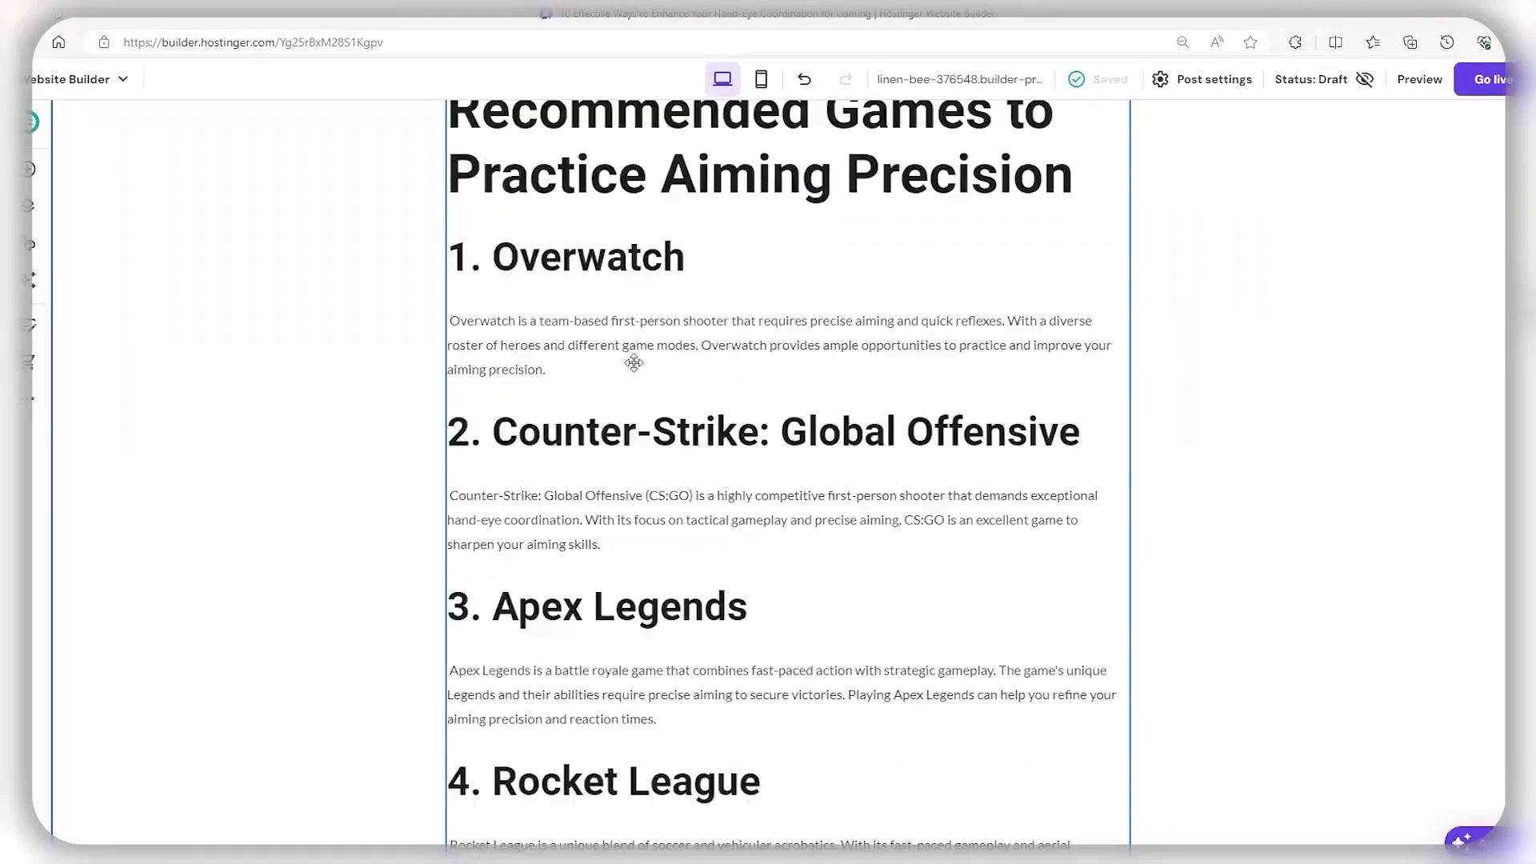
pyautogui.scroll(-15, 653, 358)
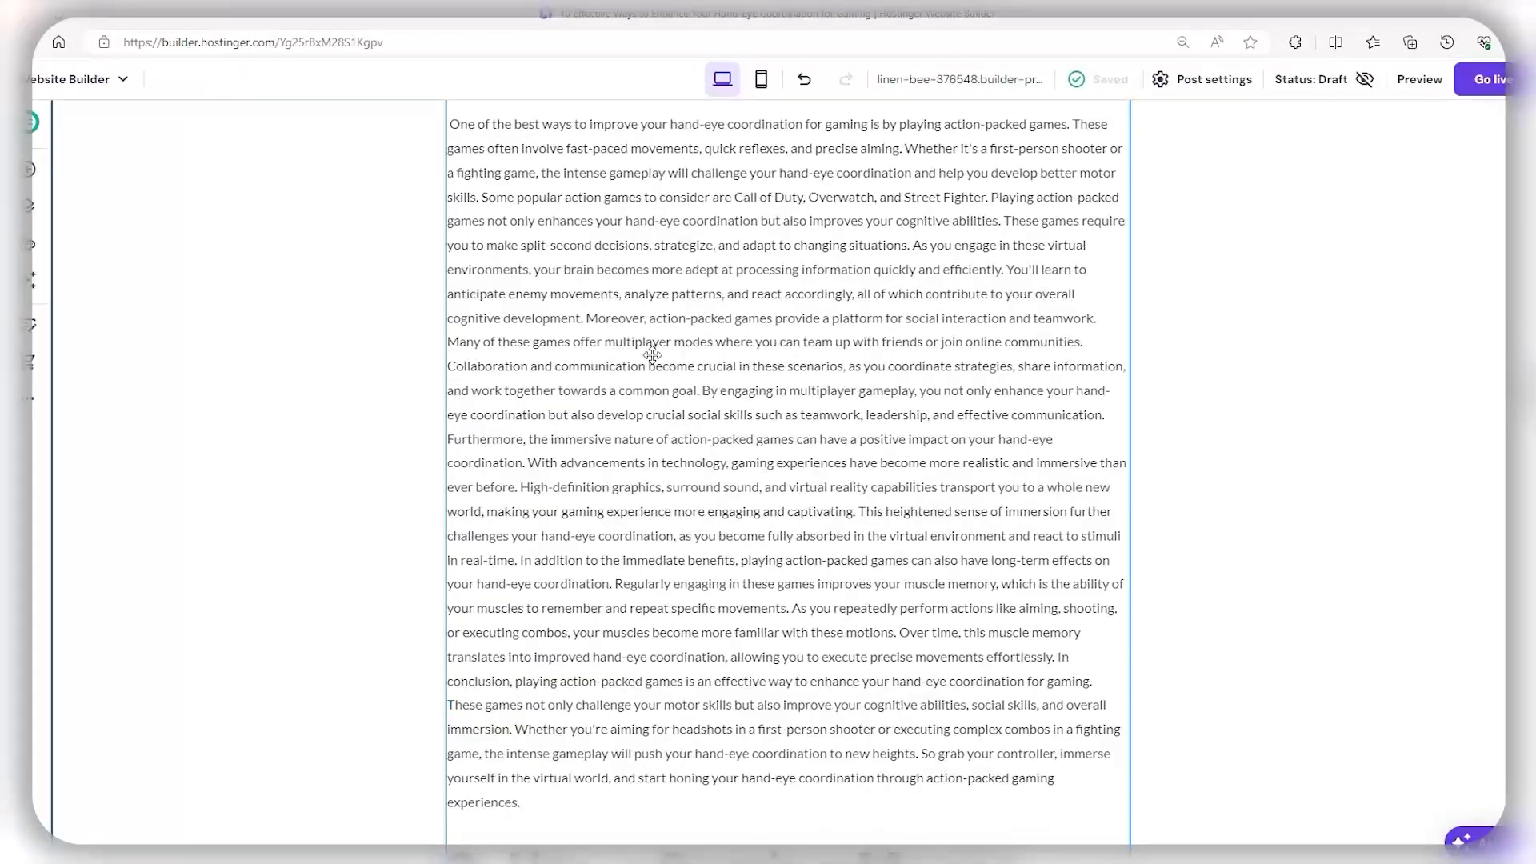
pyautogui.scroll(-15, 654, 352)
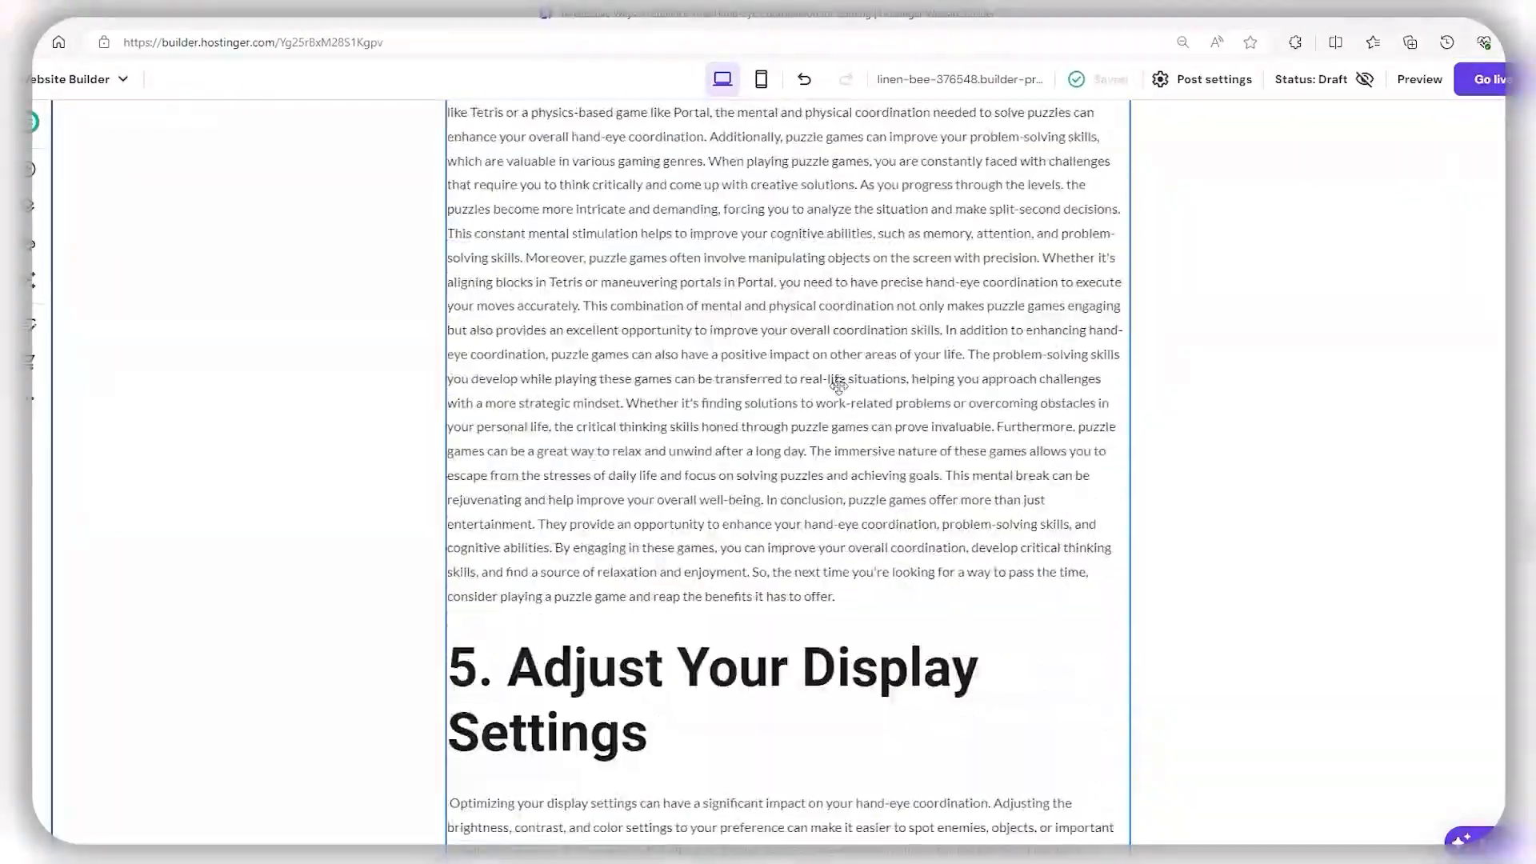
pyautogui.scroll(-20, 784, 472)
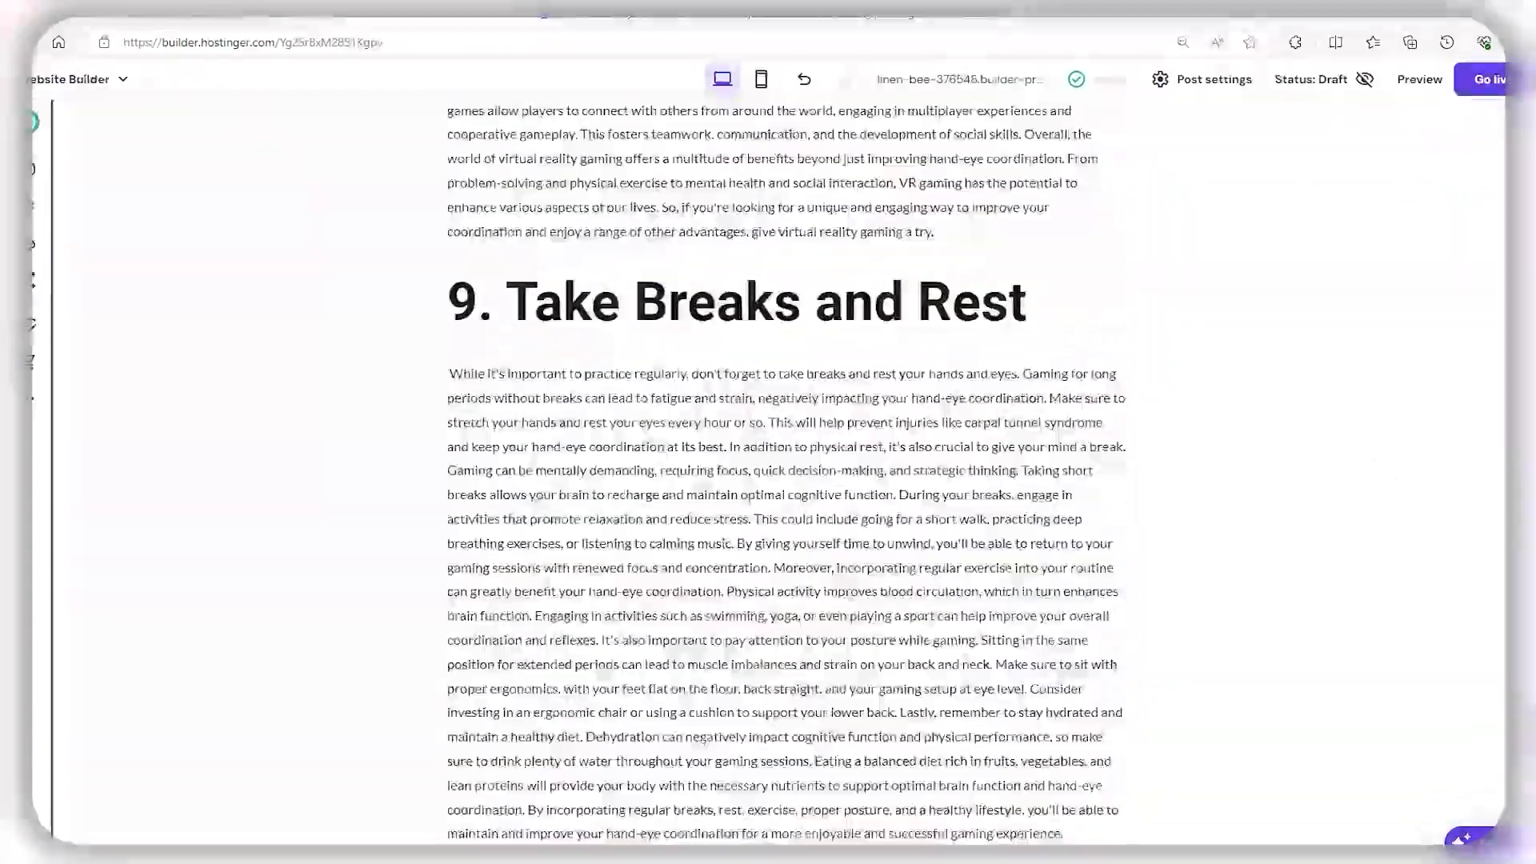
pyautogui.scroll(20, 1140, 461)
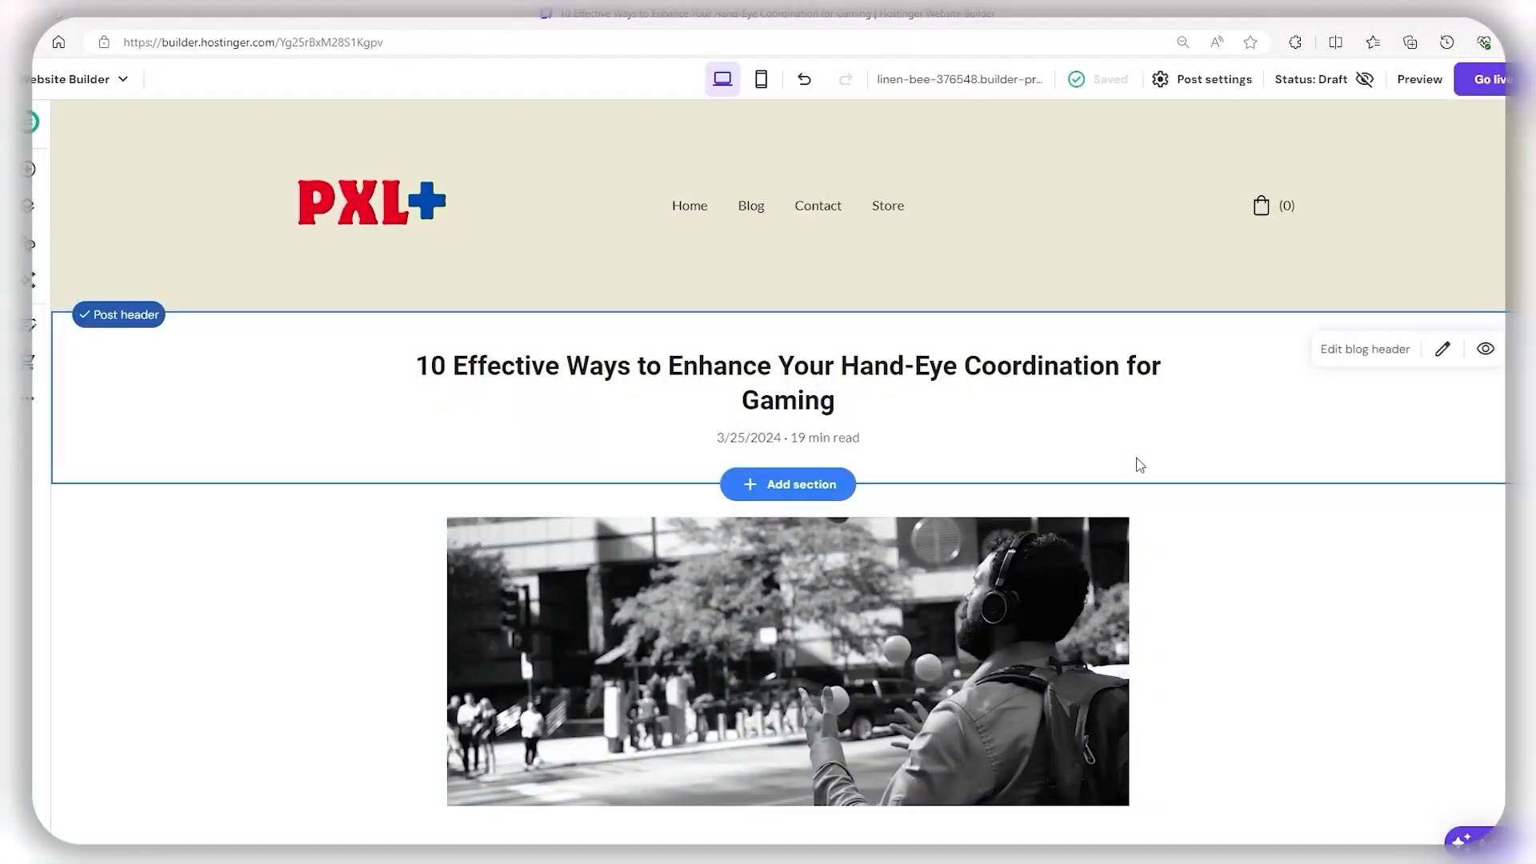
pyautogui.scroll(-5, 1346, 401)
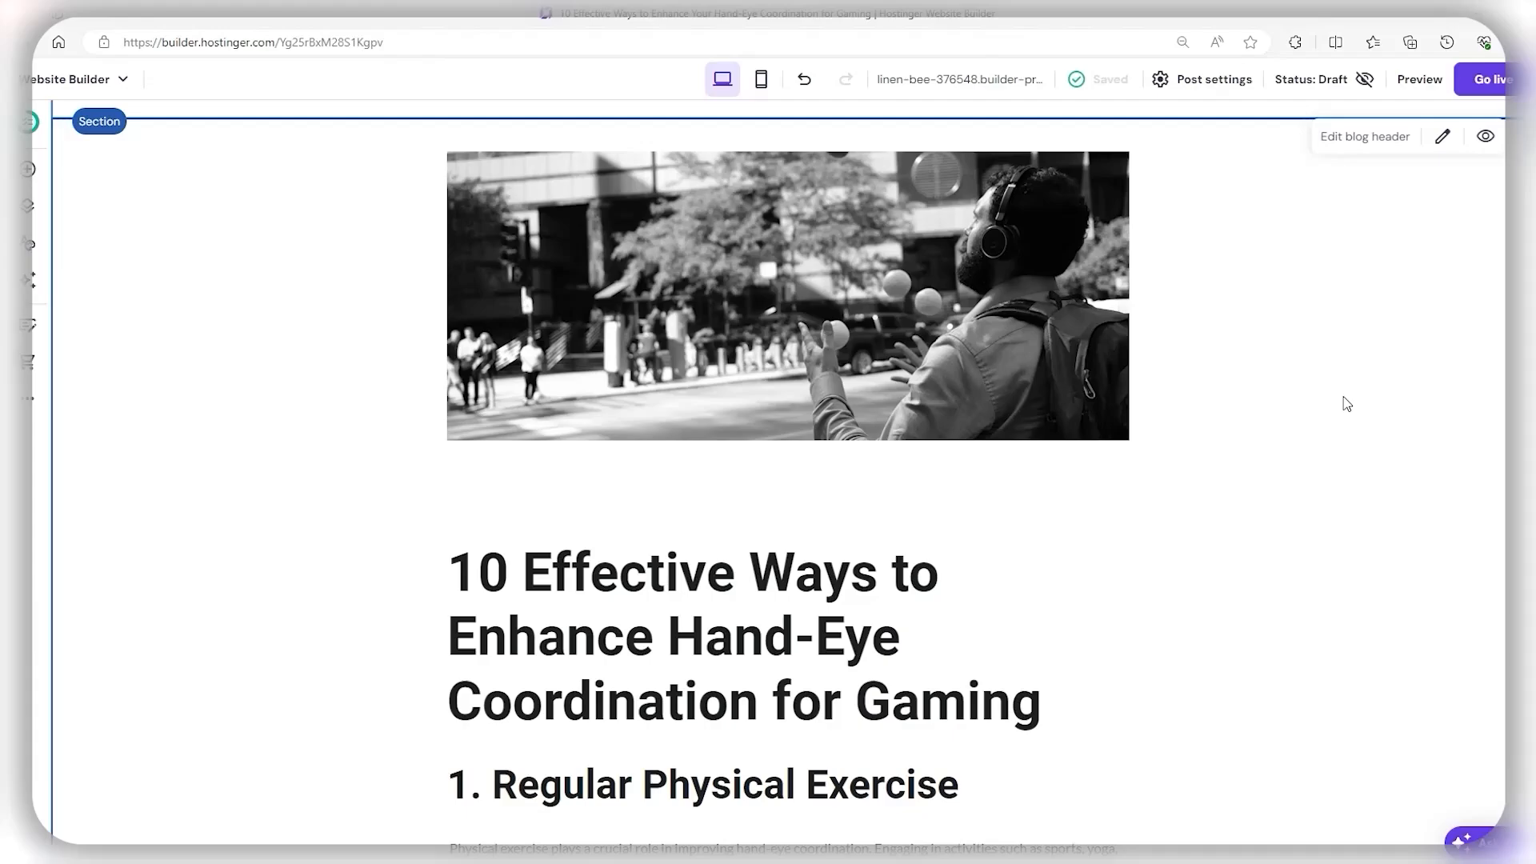
pyautogui.scroll(-5, 1347, 404)
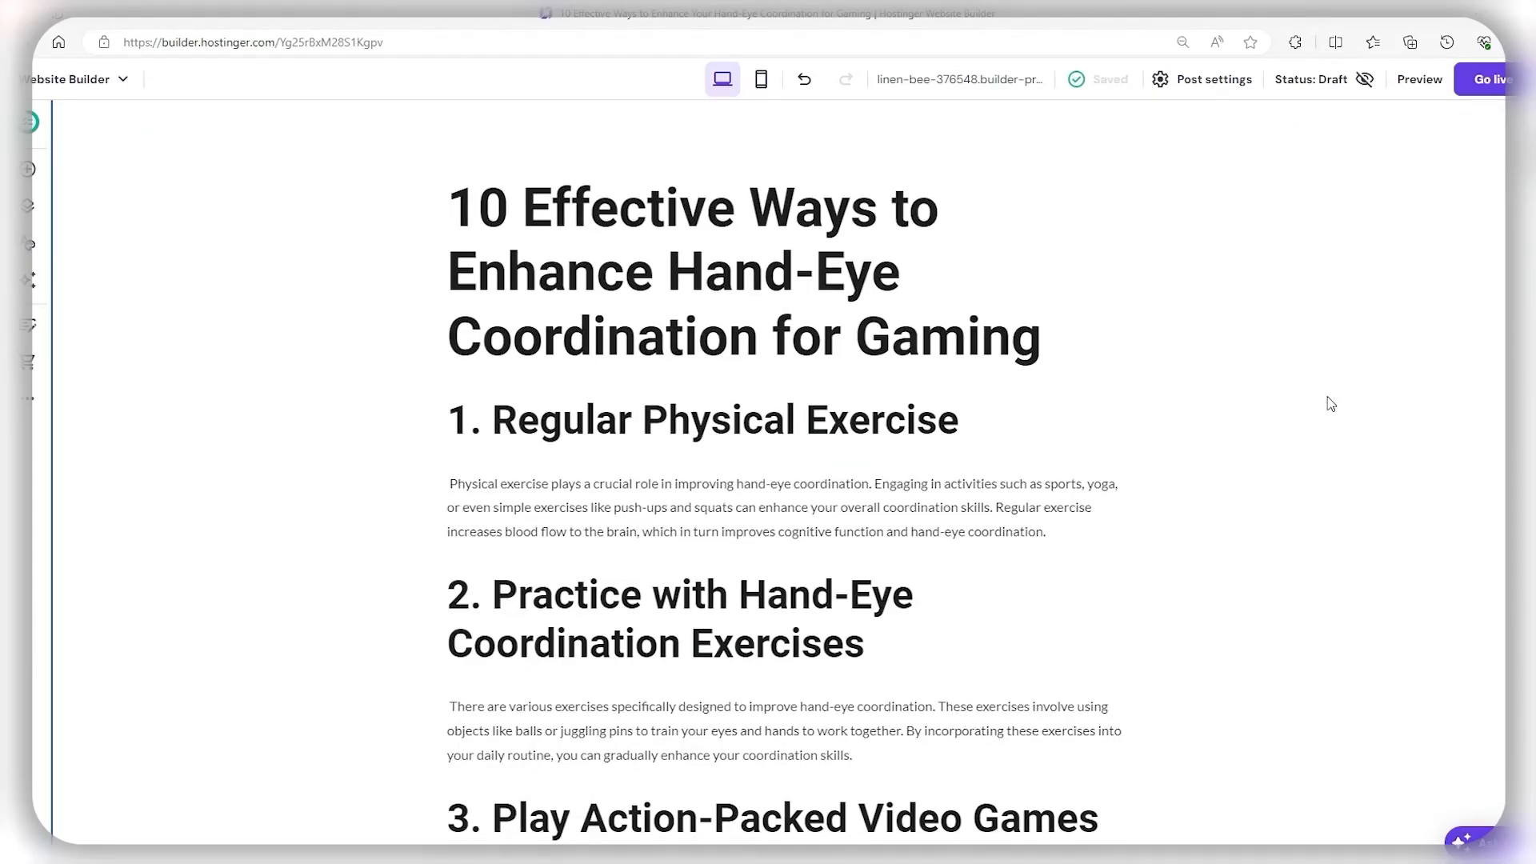
pyautogui.scroll(-2, 1332, 400)
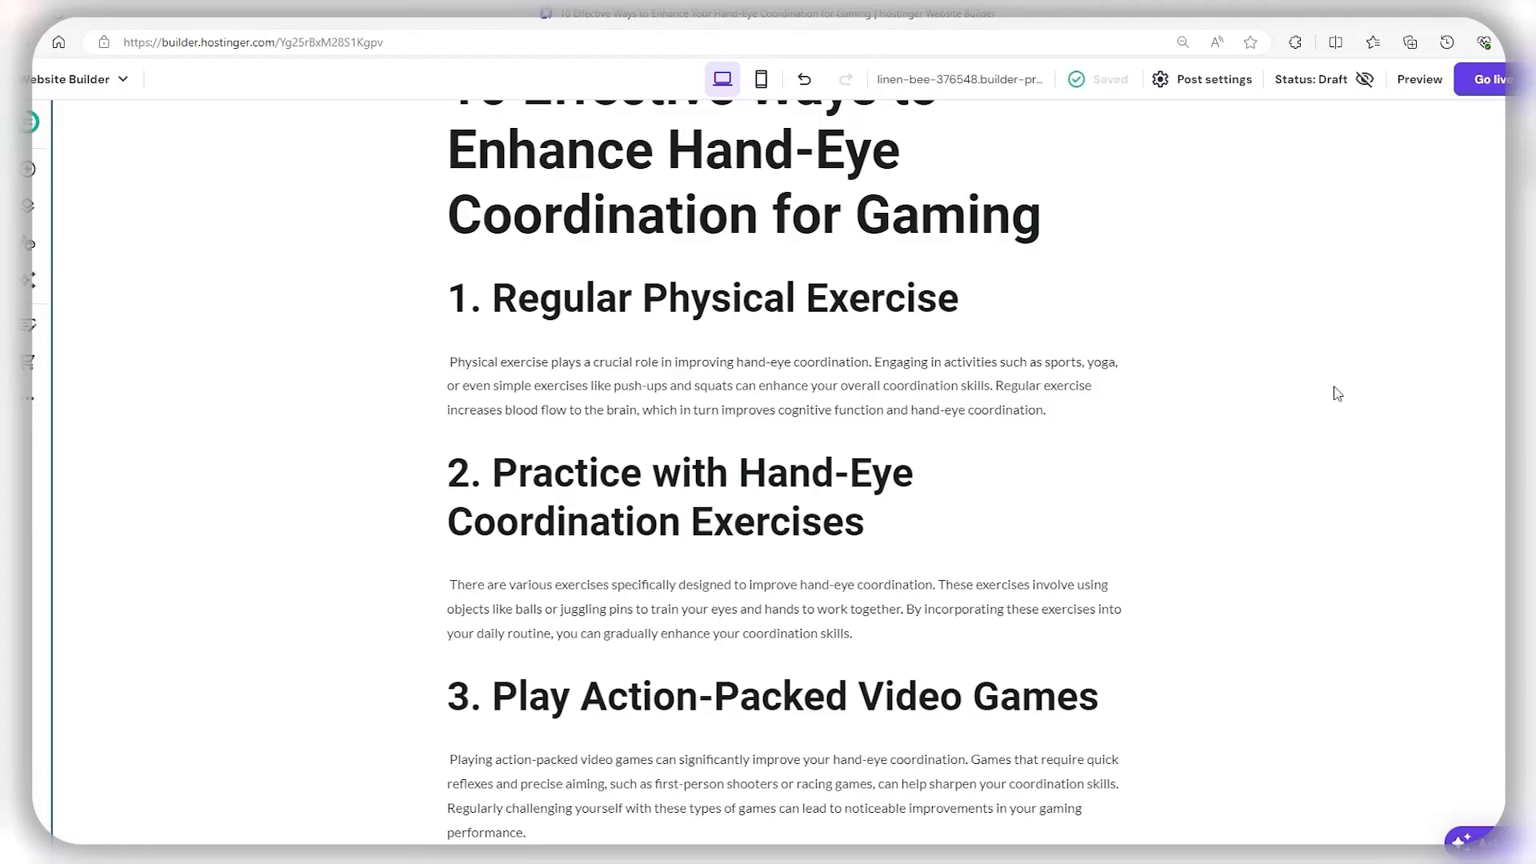
pyautogui.scroll(6, 1341, 394)
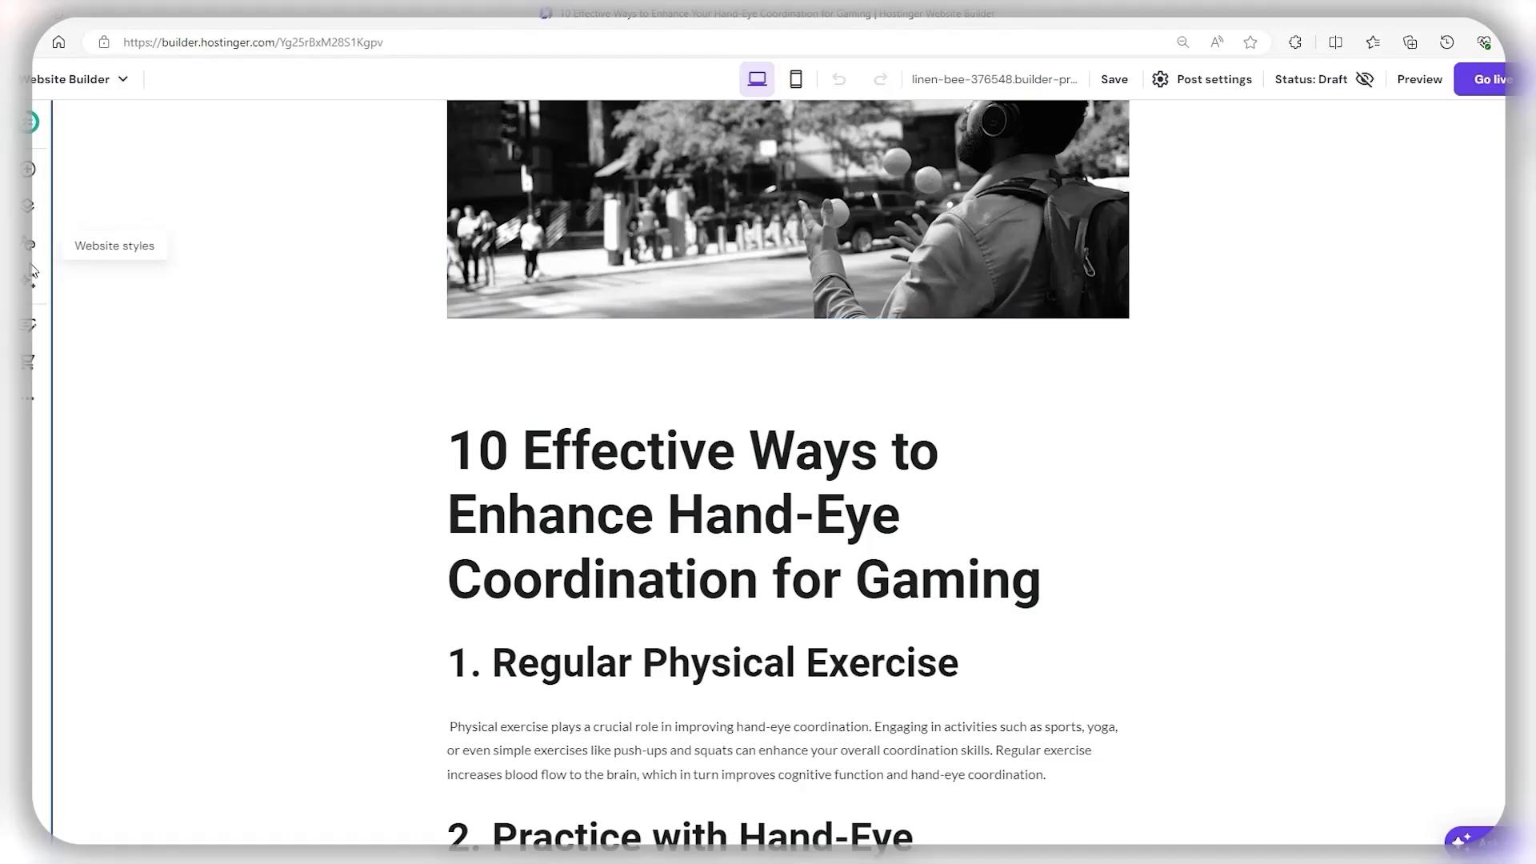
# Step: Publish the draft post about hand-eye coordination for gaming from the blog post list, and close the list
pyautogui.click(33, 327)
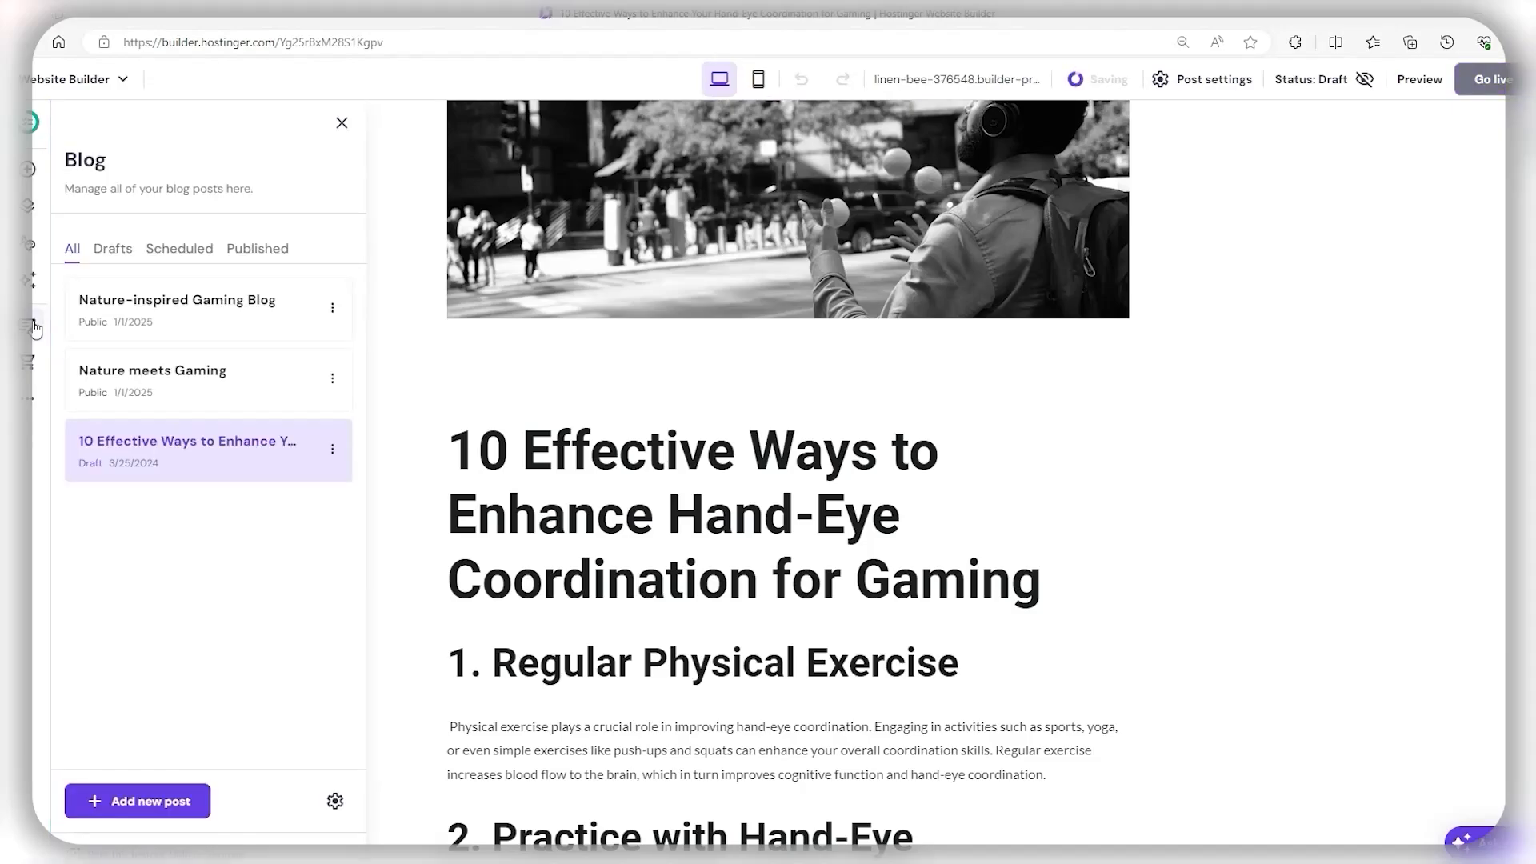
pyautogui.click(332, 449)
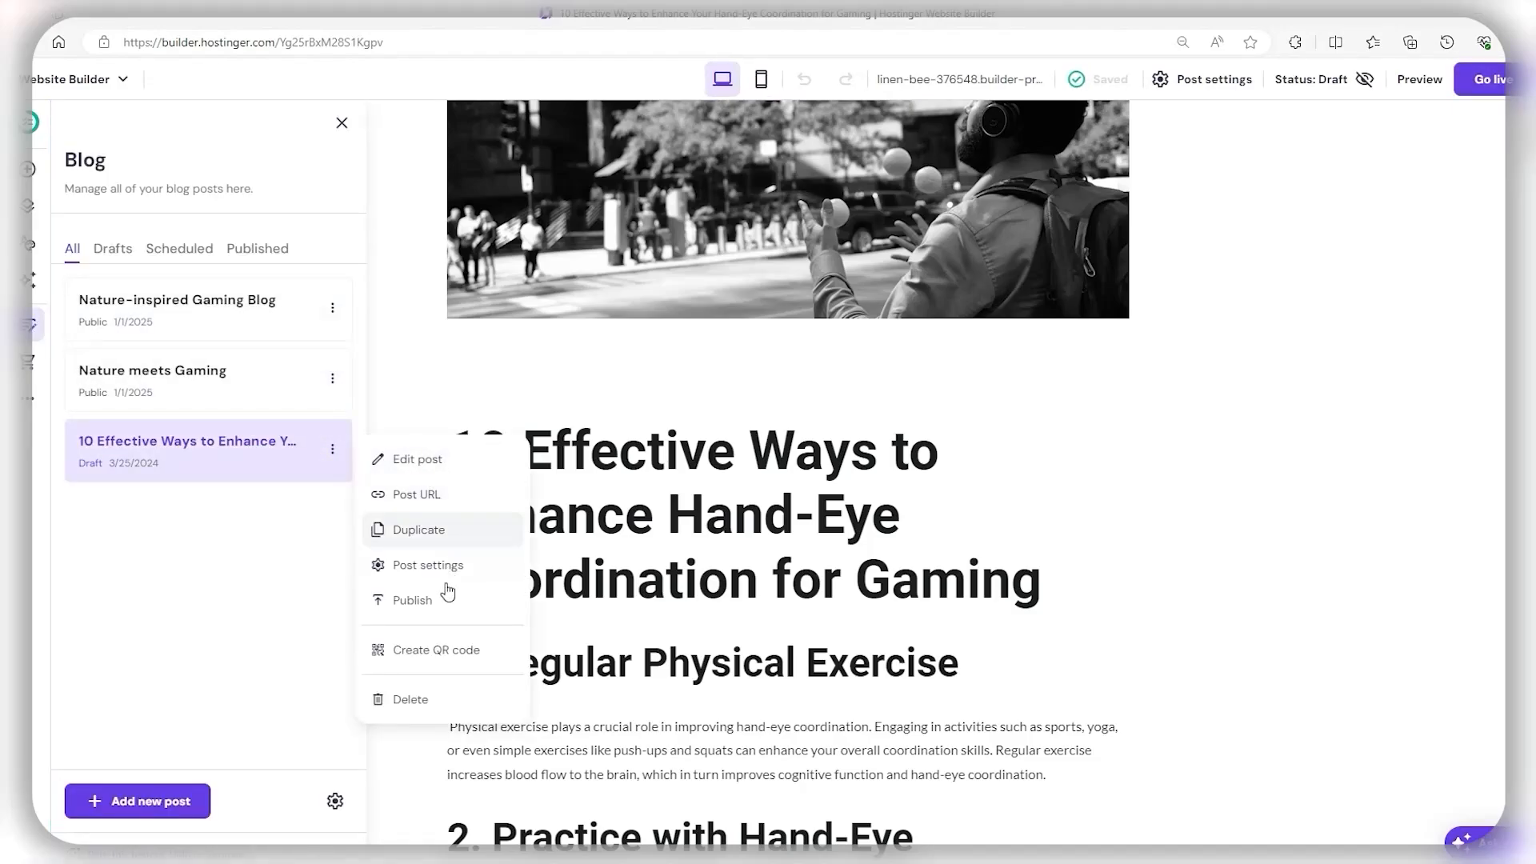
pyautogui.click(436, 605)
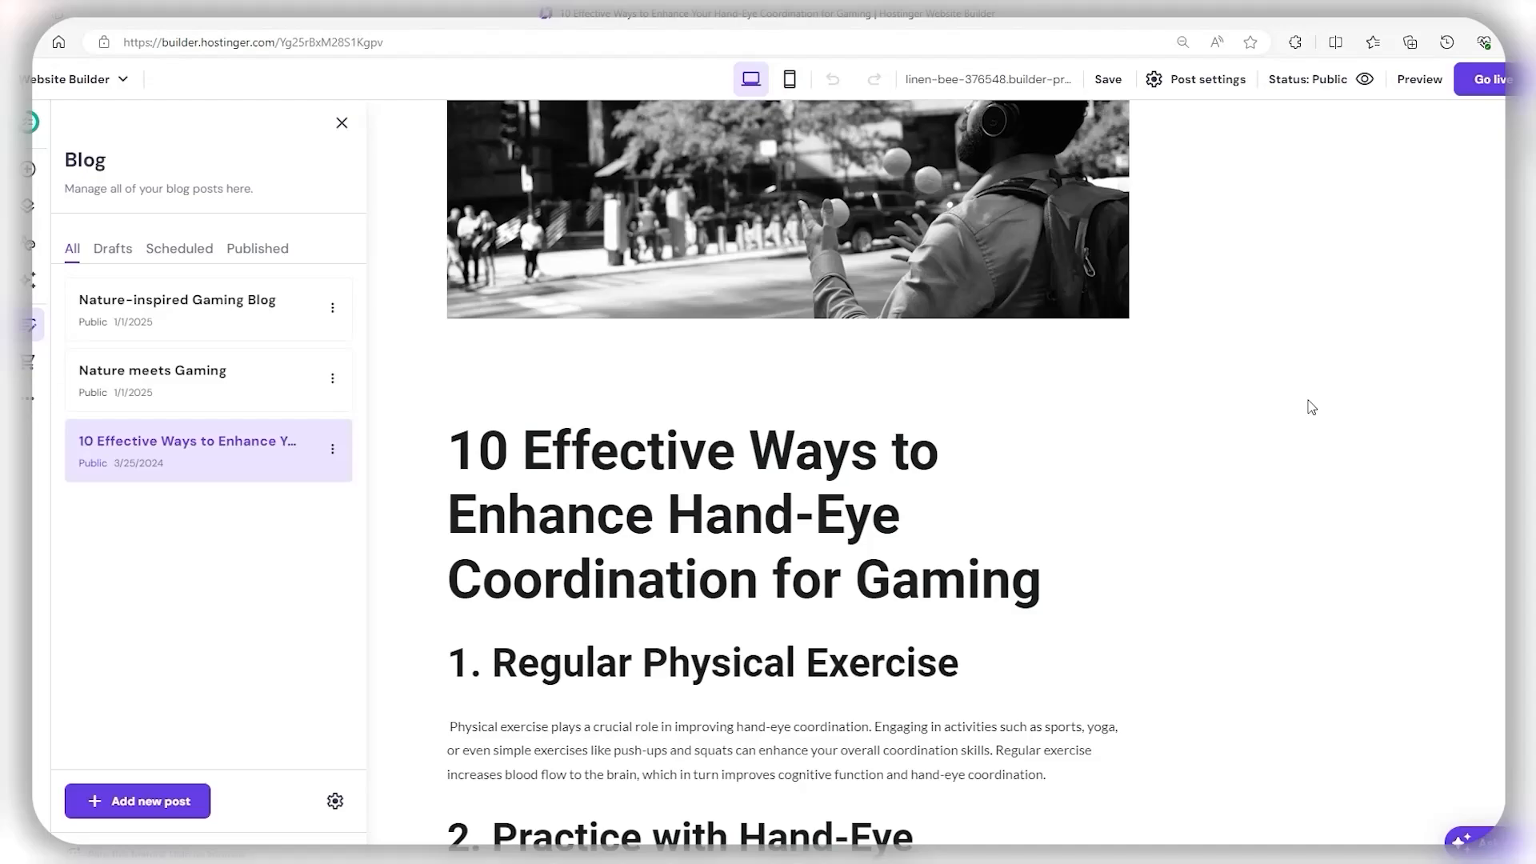
pyautogui.scroll(6, 610, 158)
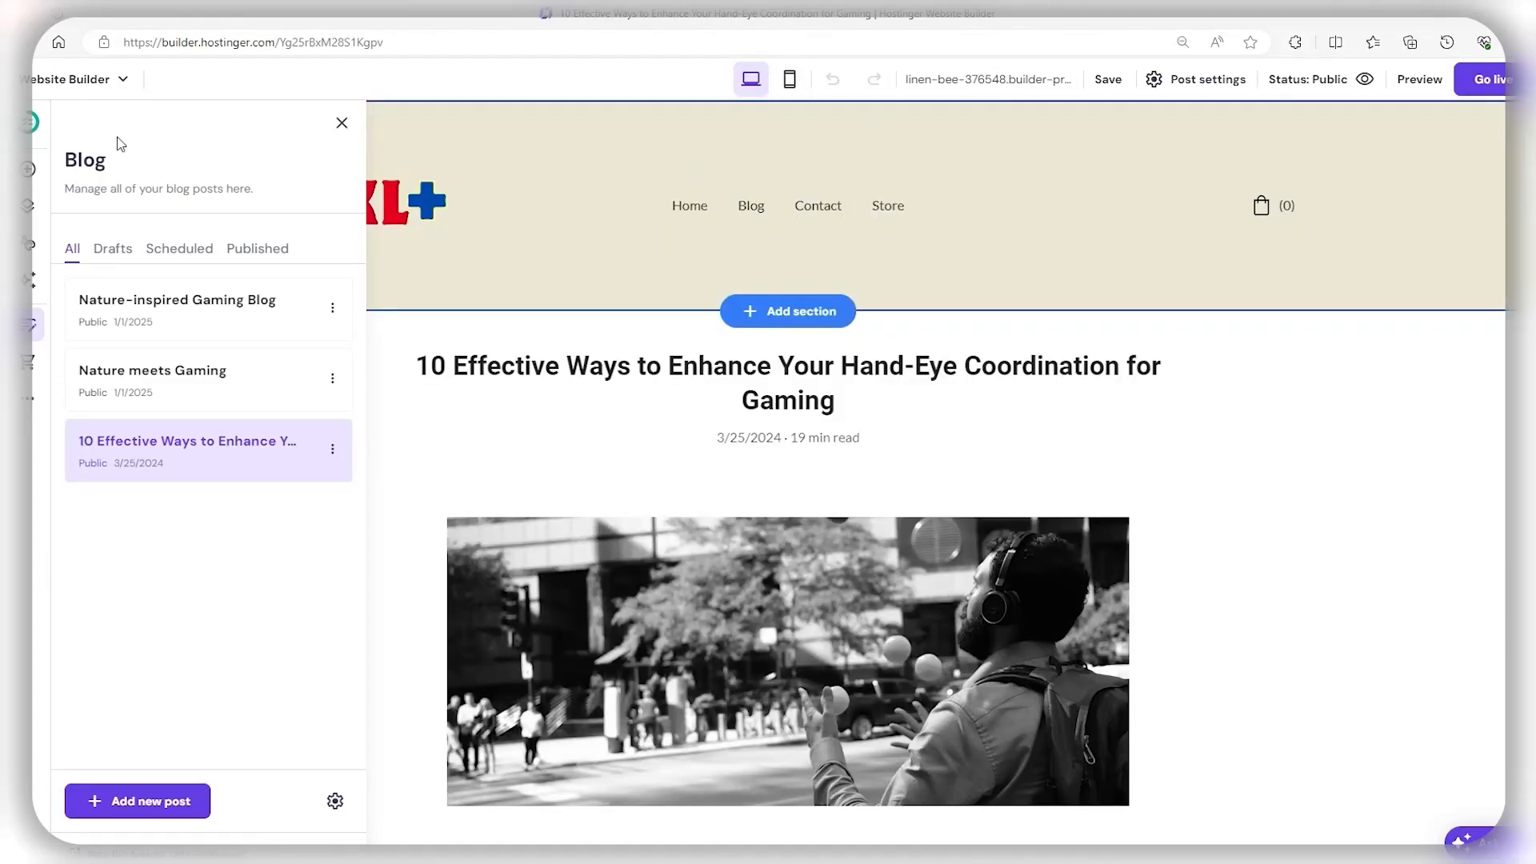
pyautogui.click(342, 123)
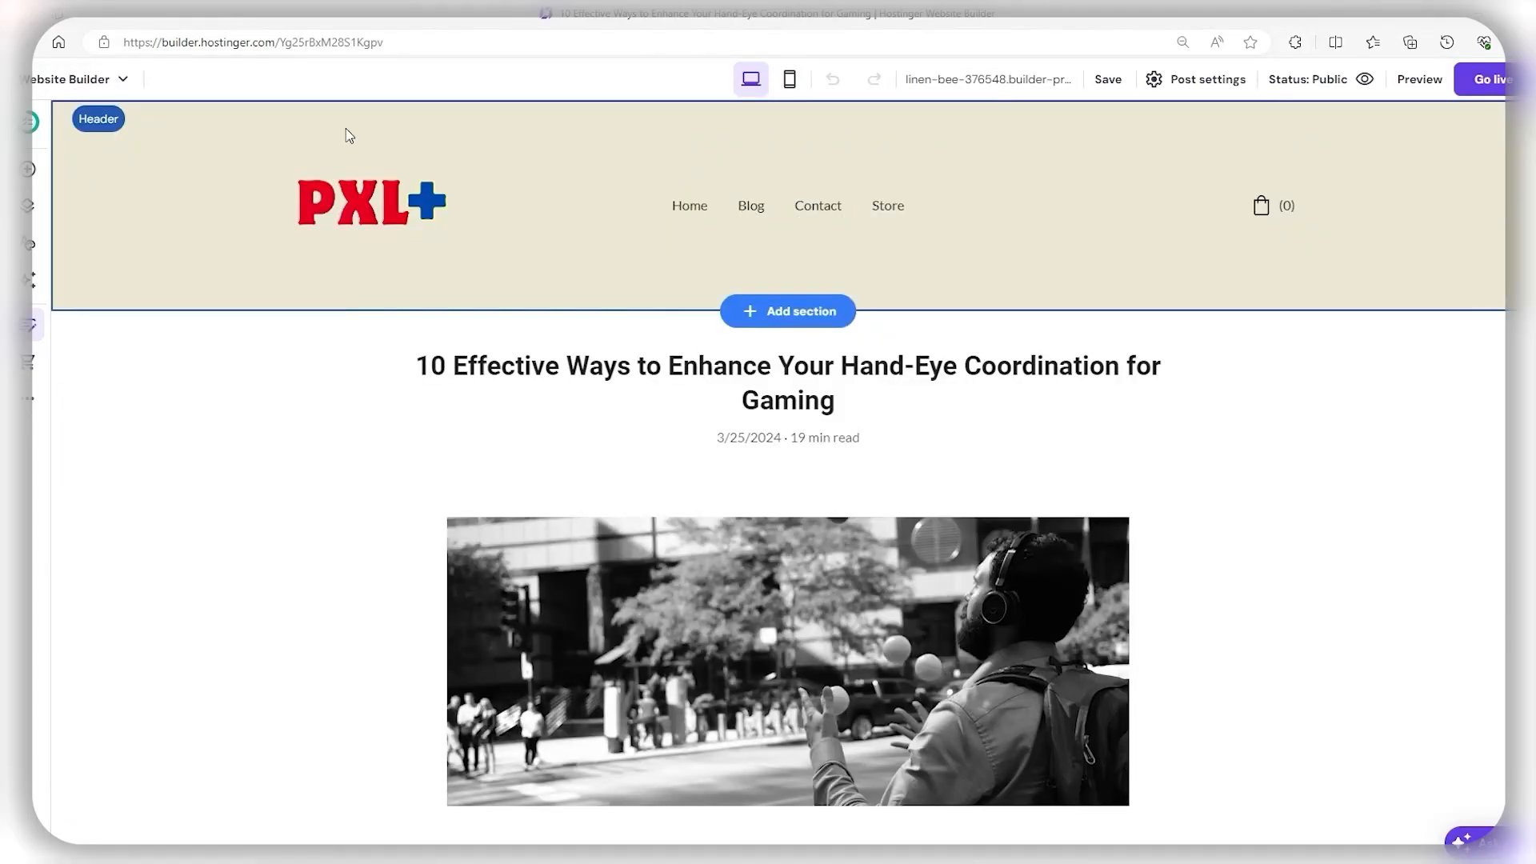
# Step: Link the Read More button in the home page's Hottest News section to the Blog page
pyautogui.click(696, 213)
pyautogui.scroll(-1, 824, 232)
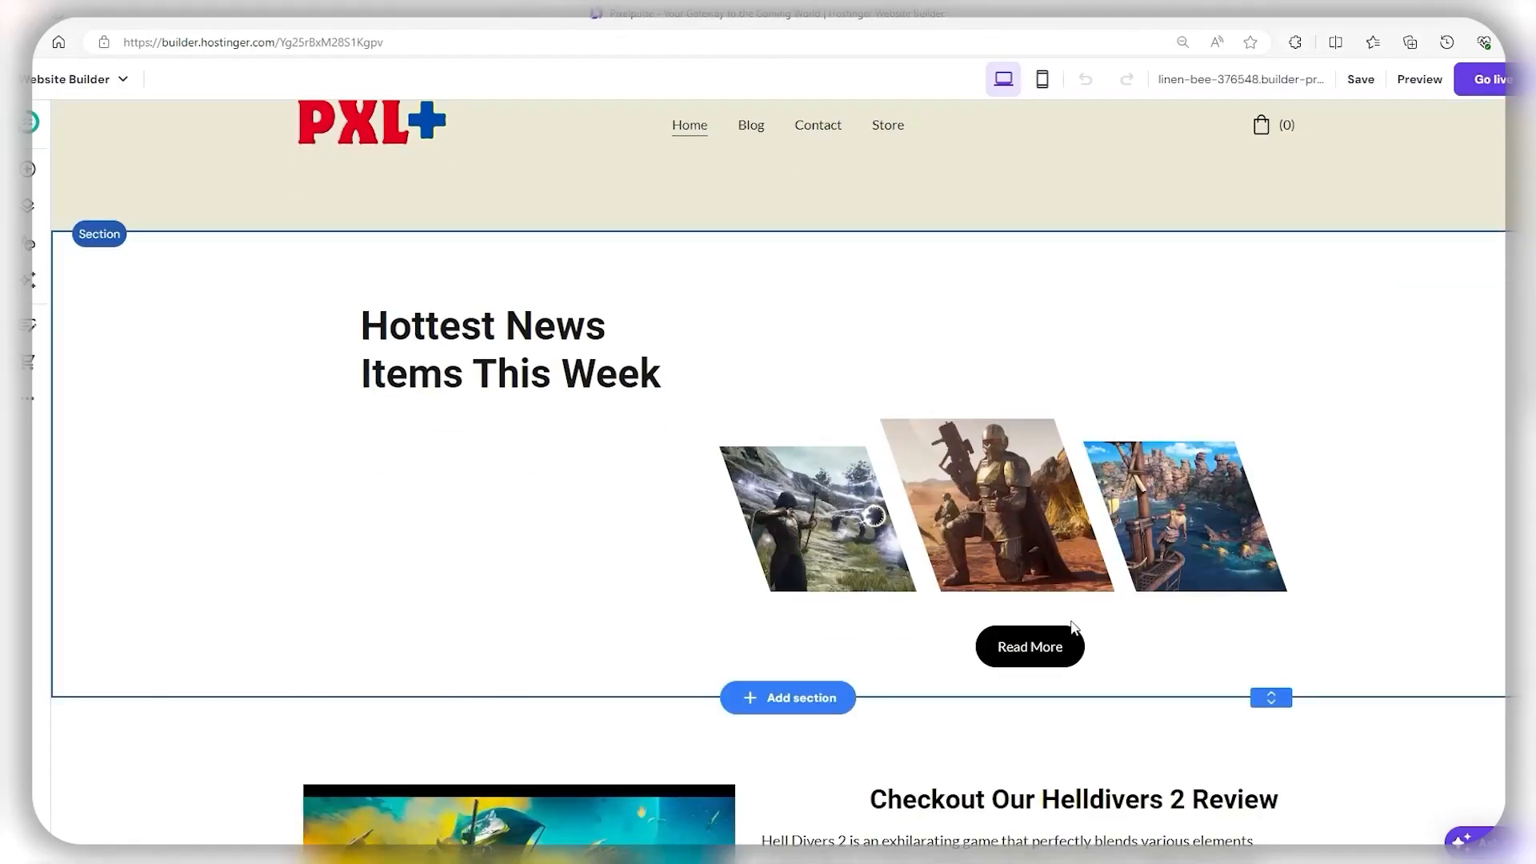
pyautogui.click(1055, 650)
pyautogui.click(1031, 589)
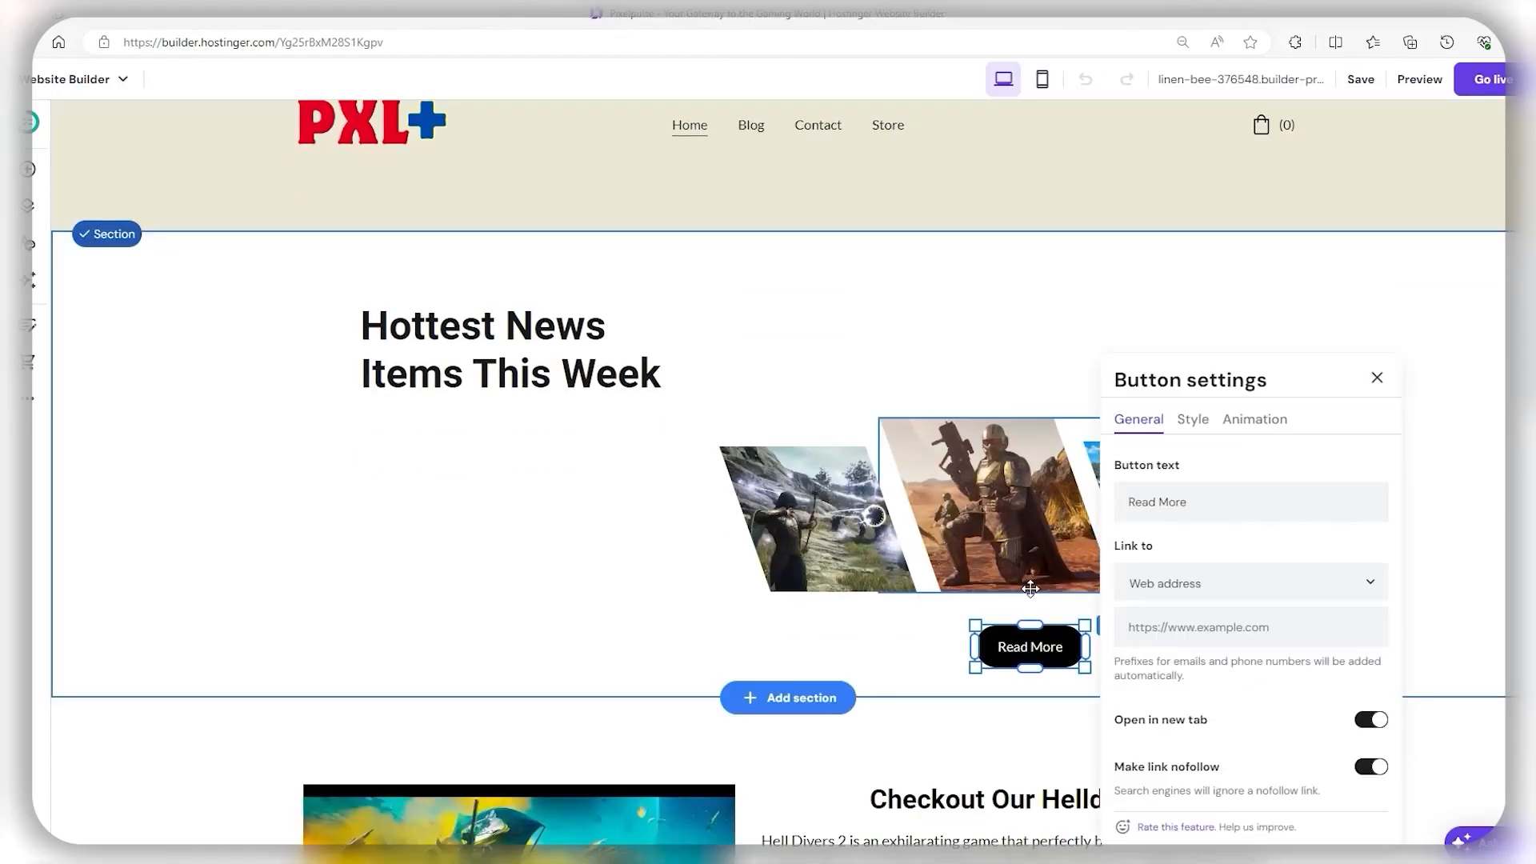
pyautogui.click(1207, 586)
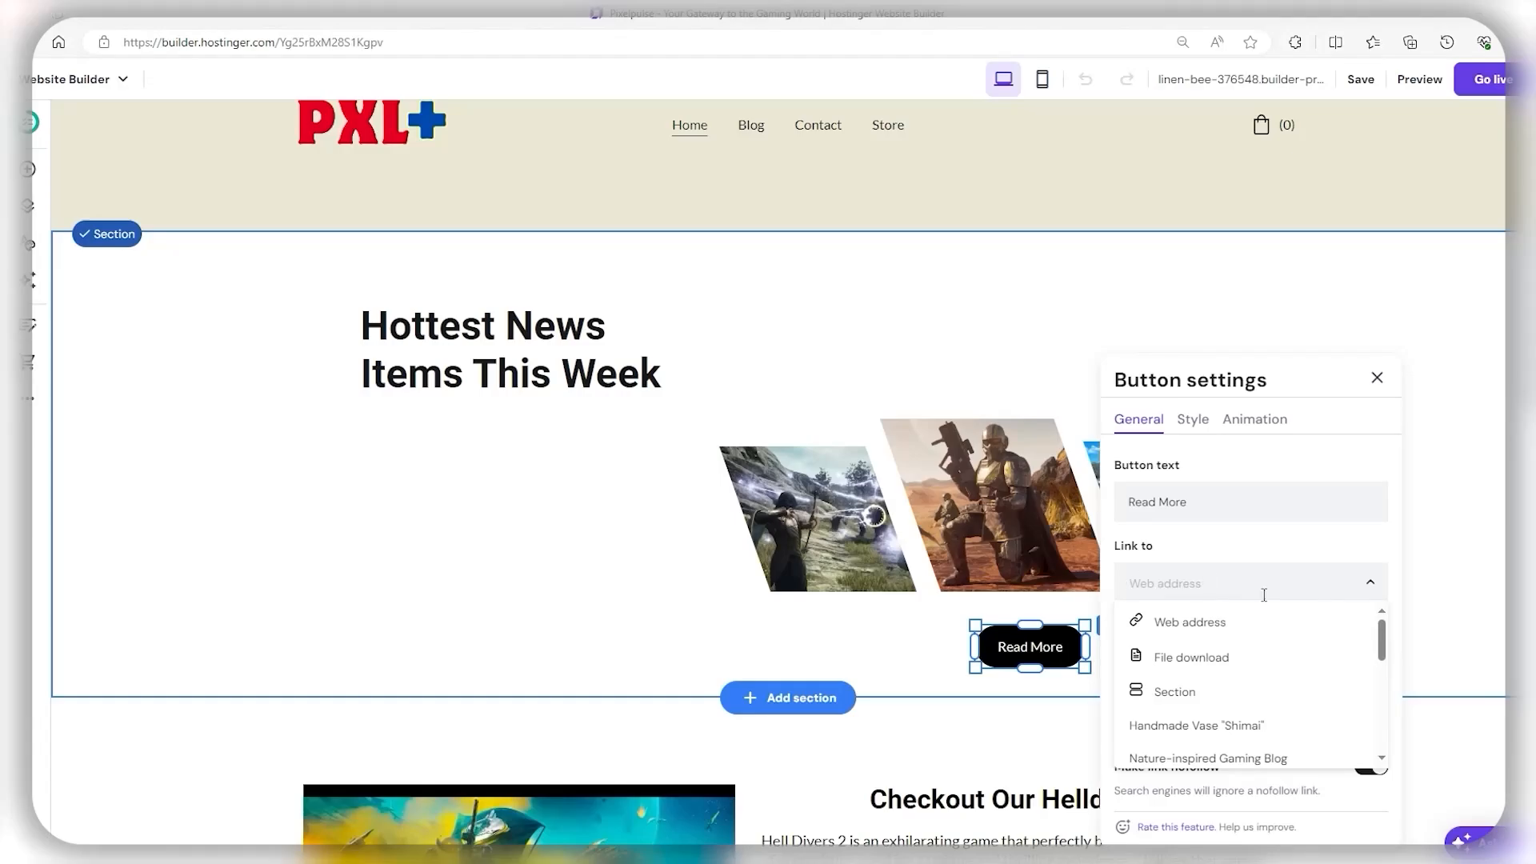
pyautogui.scroll(-5, 1222, 672)
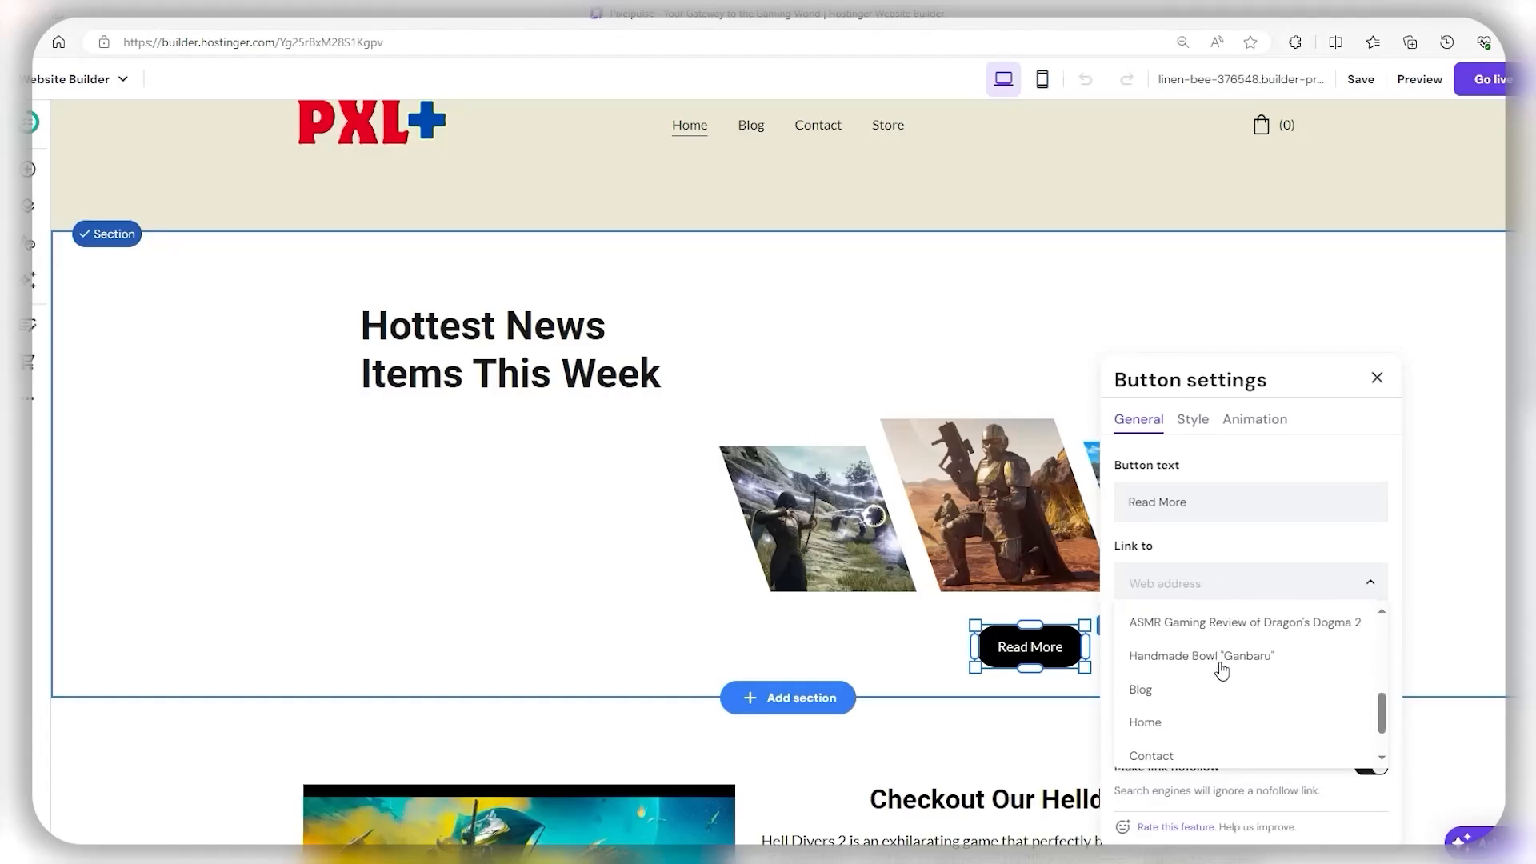
pyautogui.scroll(-8, 1222, 672)
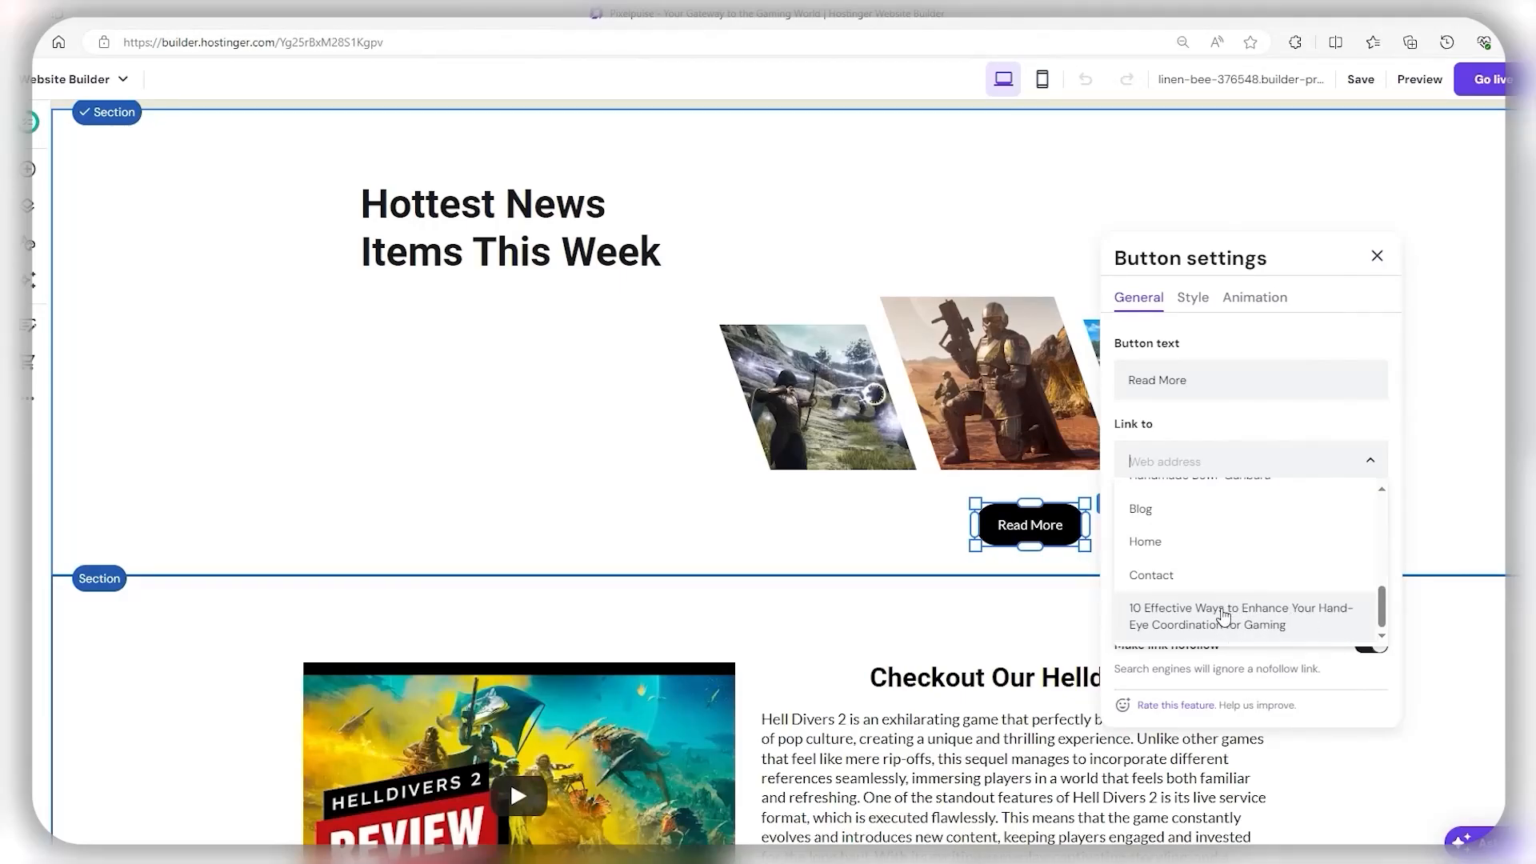
pyautogui.scroll(5, 1222, 614)
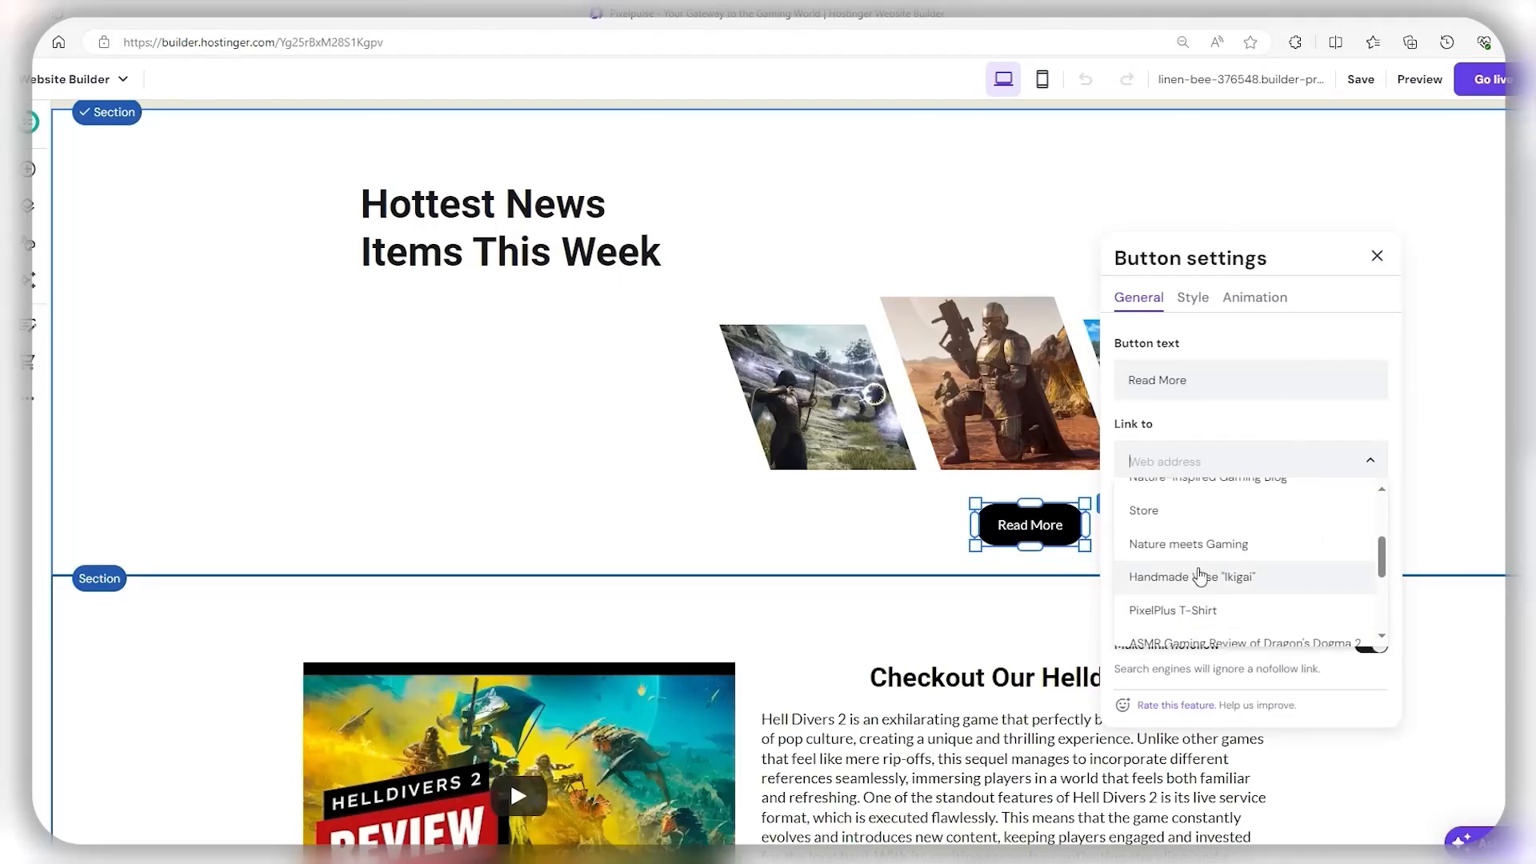
pyautogui.scroll(2, 1198, 575)
pyautogui.click(1176, 560)
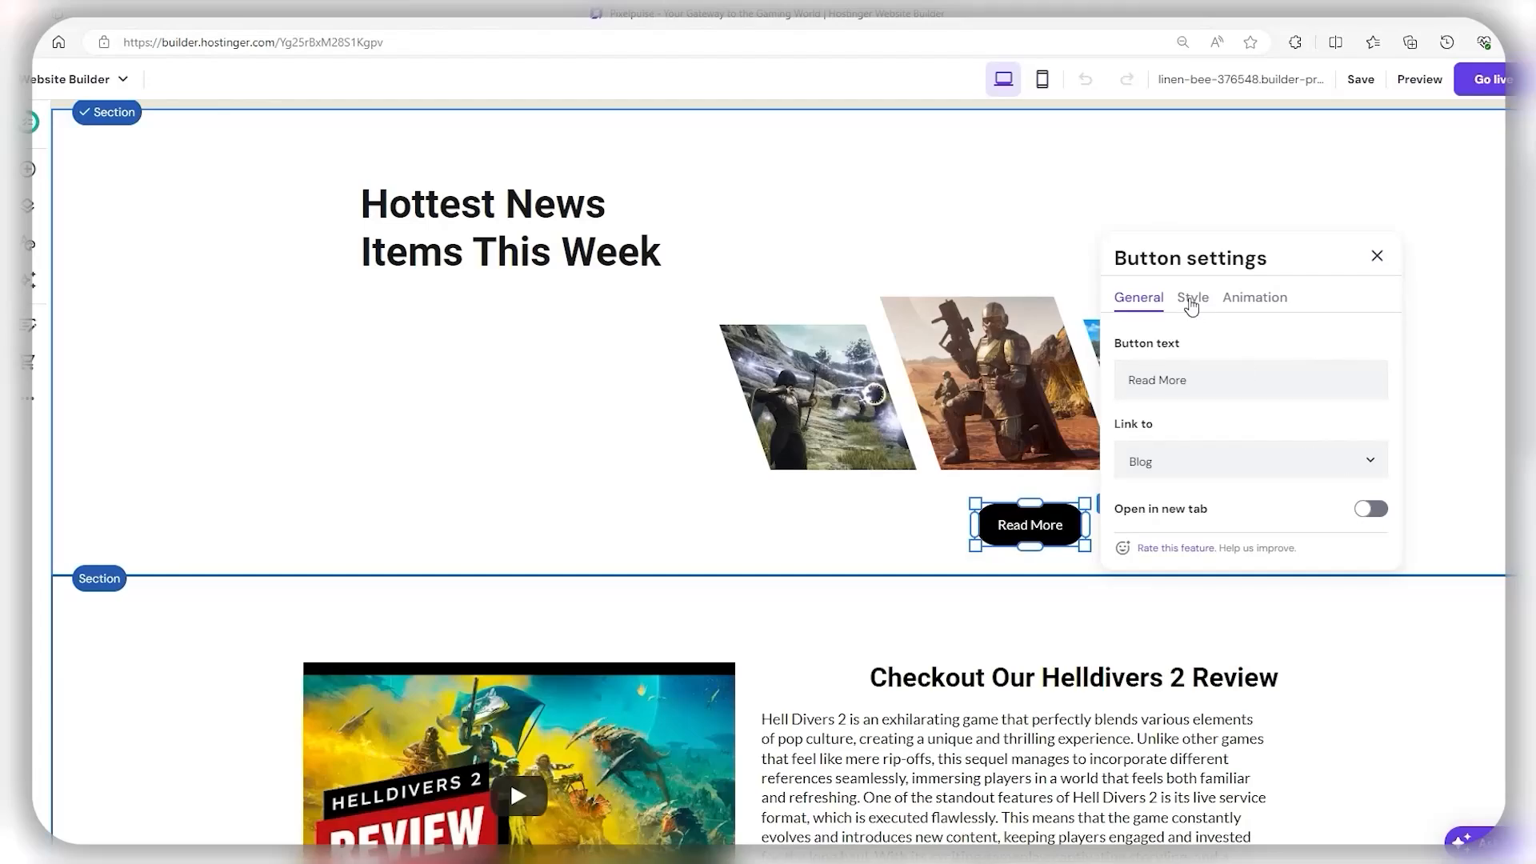
# Step: Check the Read More button's style and animation options, and close its settings
pyautogui.click(1193, 306)
pyautogui.click(1259, 310)
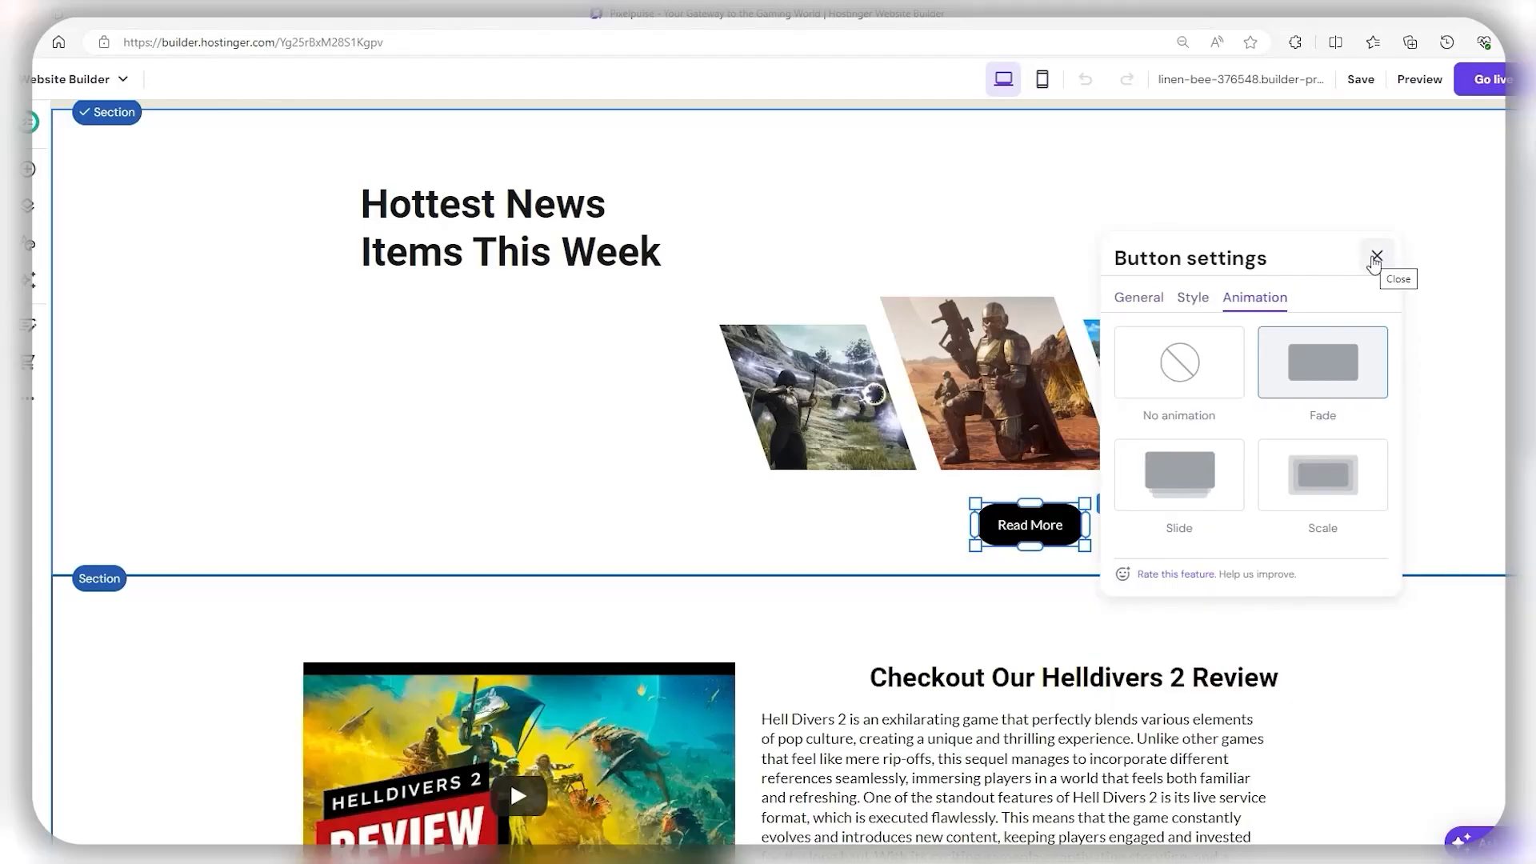
pyautogui.click(1376, 256)
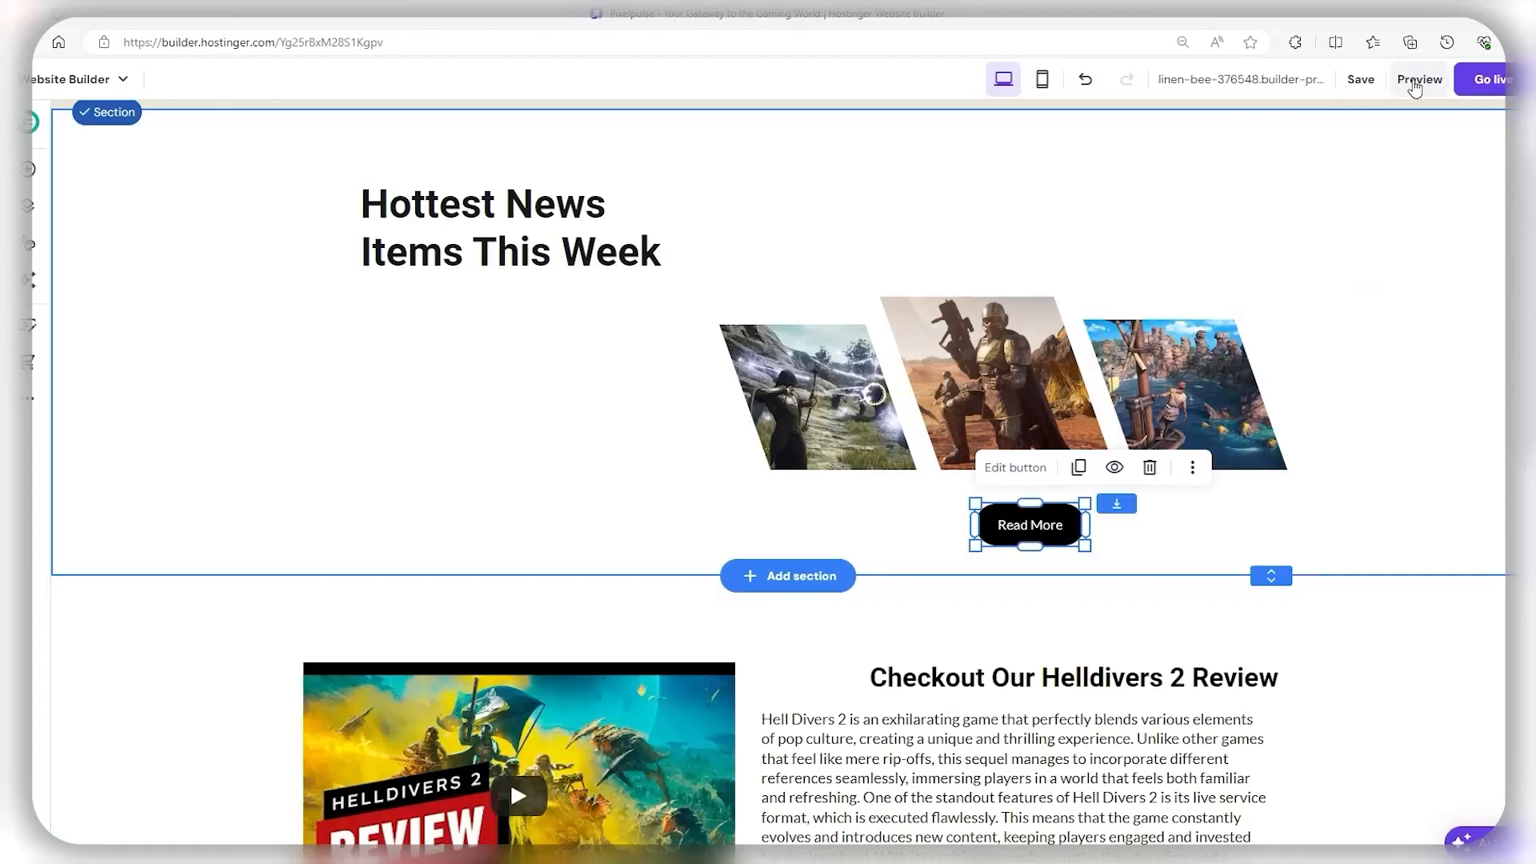
# Step: Preview the site and test the home page's Read More button, looking over the blog posts it leads to
pyautogui.click(1417, 80)
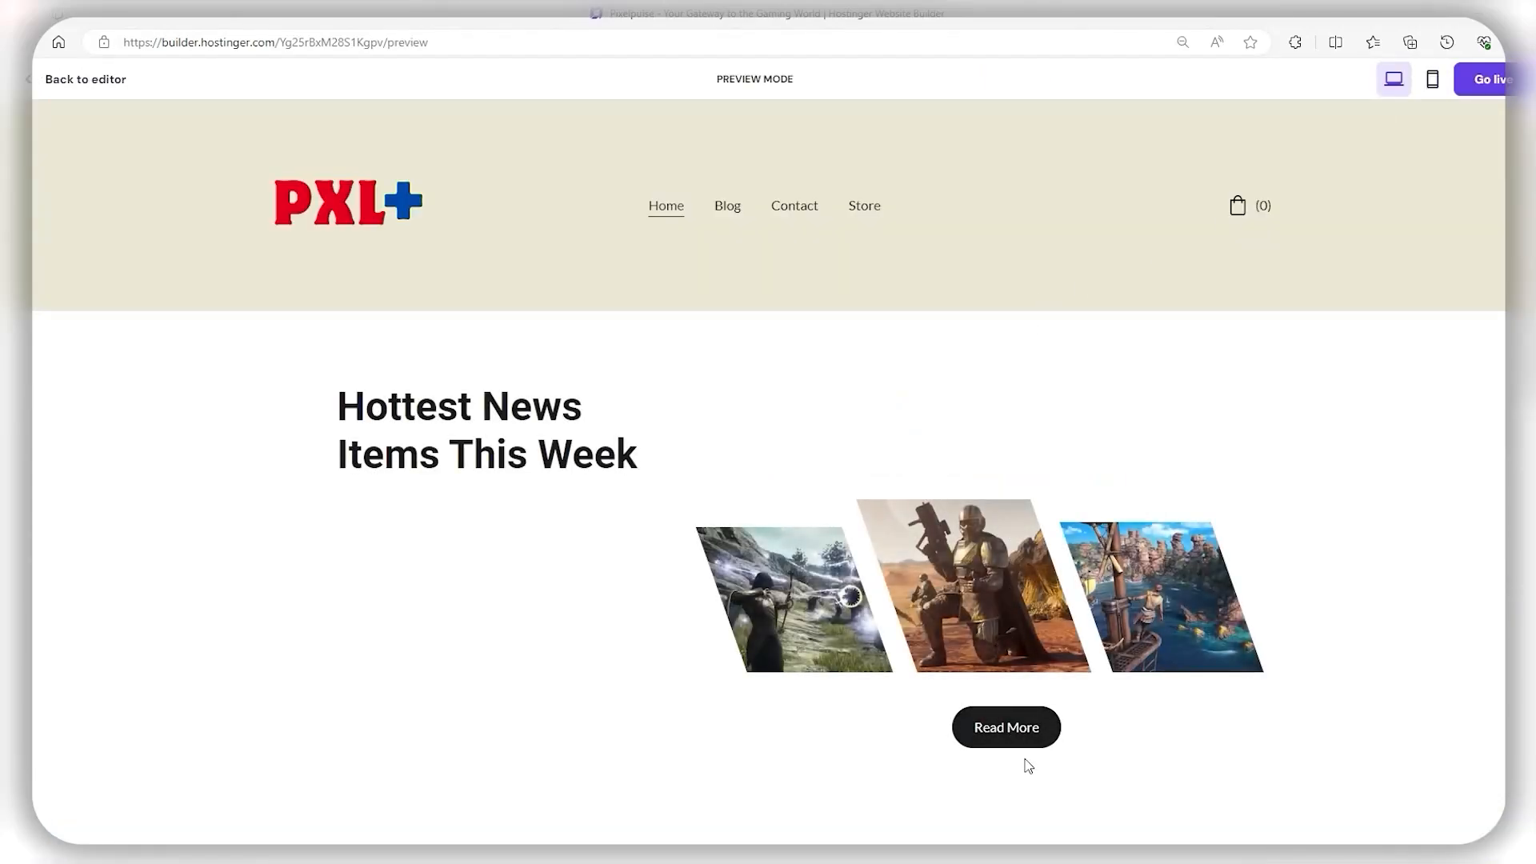
pyautogui.click(1019, 744)
pyautogui.scroll(-5, 717, 226)
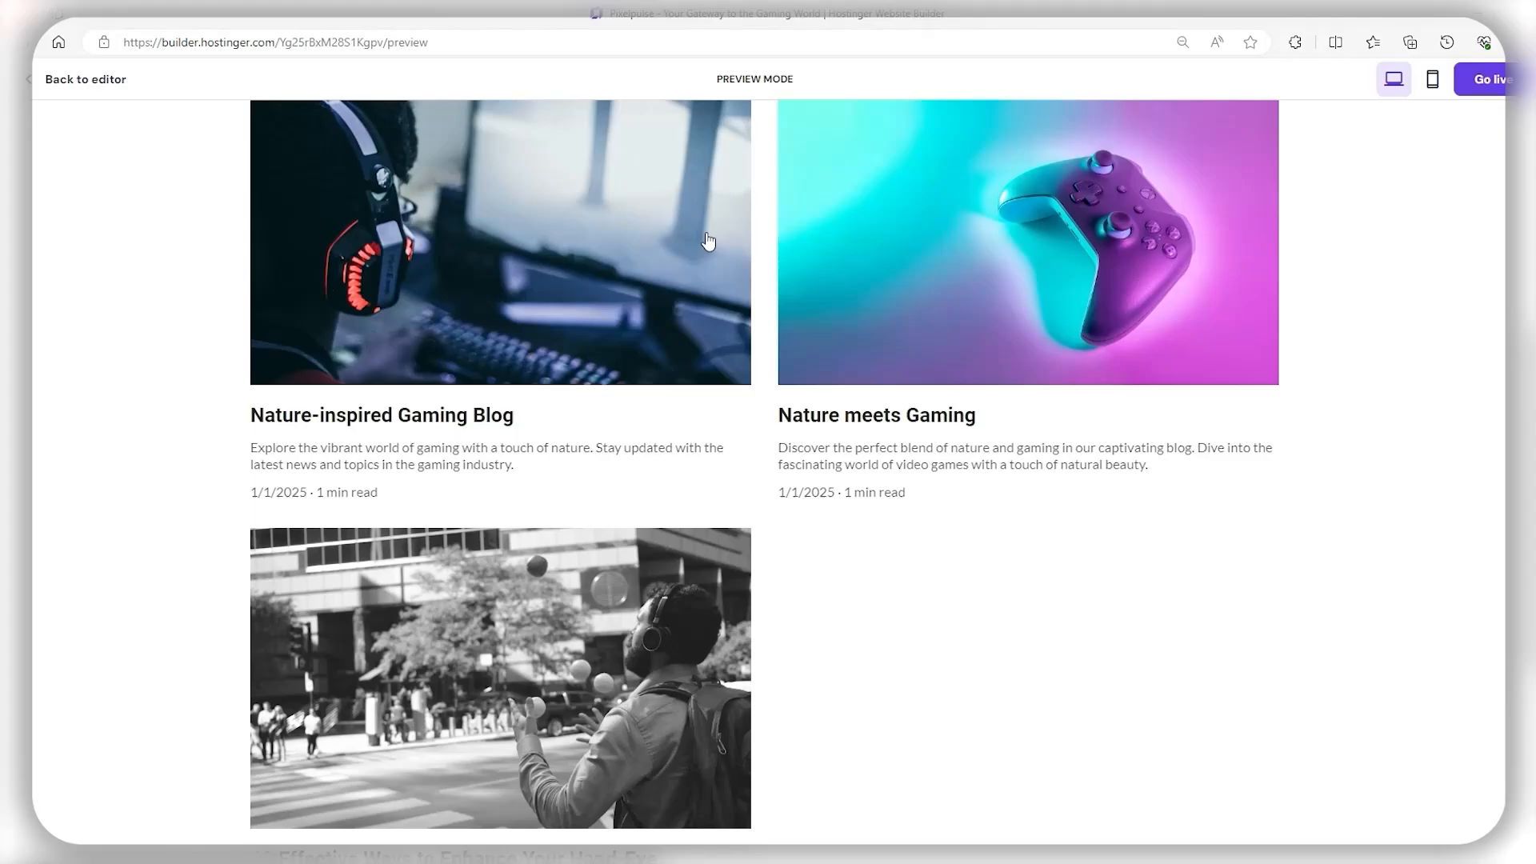
pyautogui.click(710, 233)
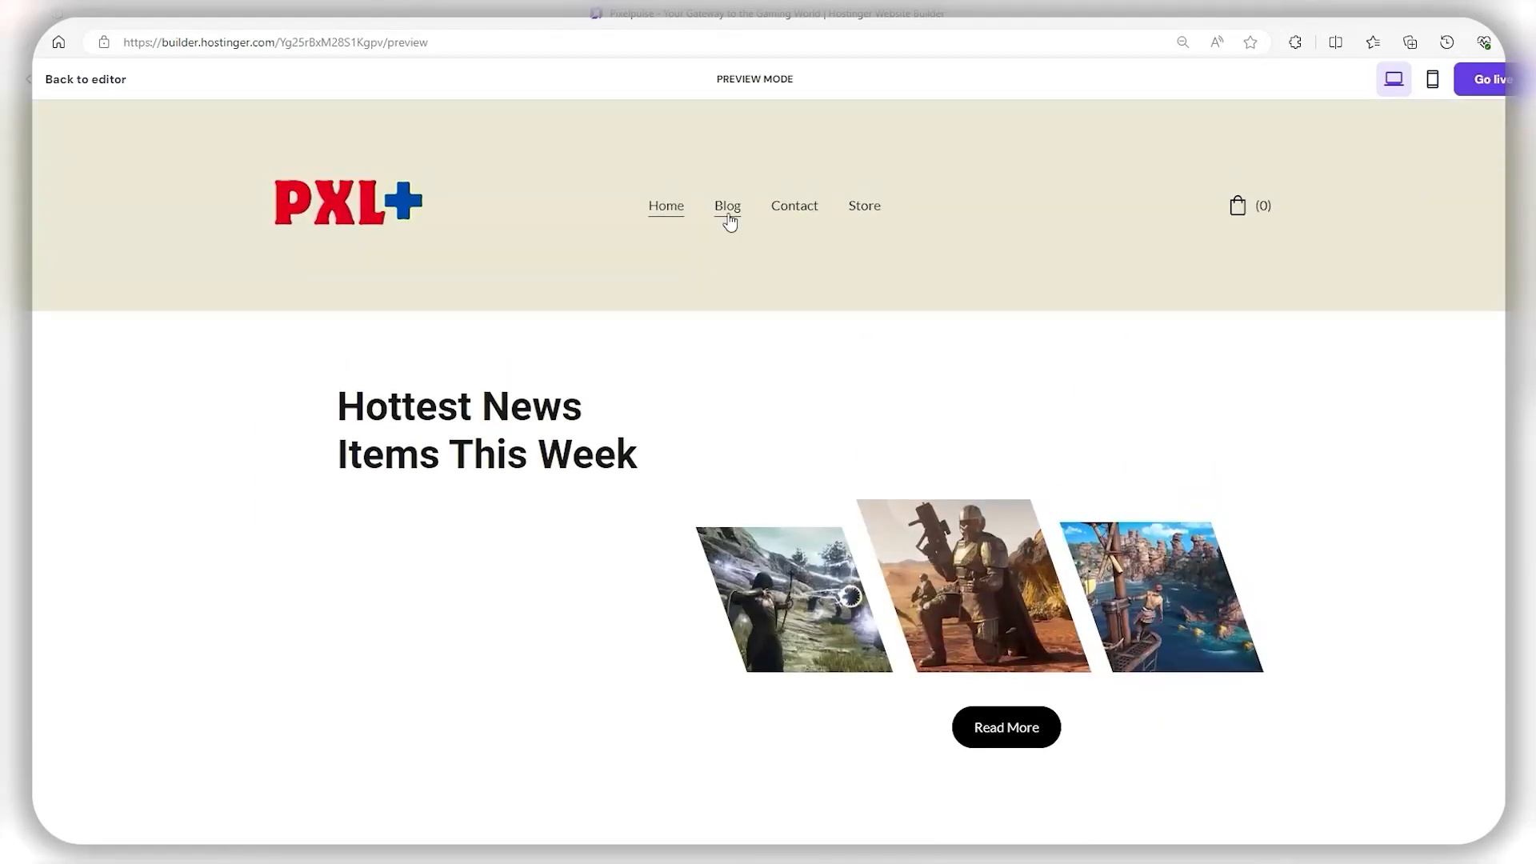
# Step: Open the Blog page from the previewed site's navigation and look through its heading and post list
pyautogui.click(728, 215)
pyautogui.scroll(-7, 633, 522)
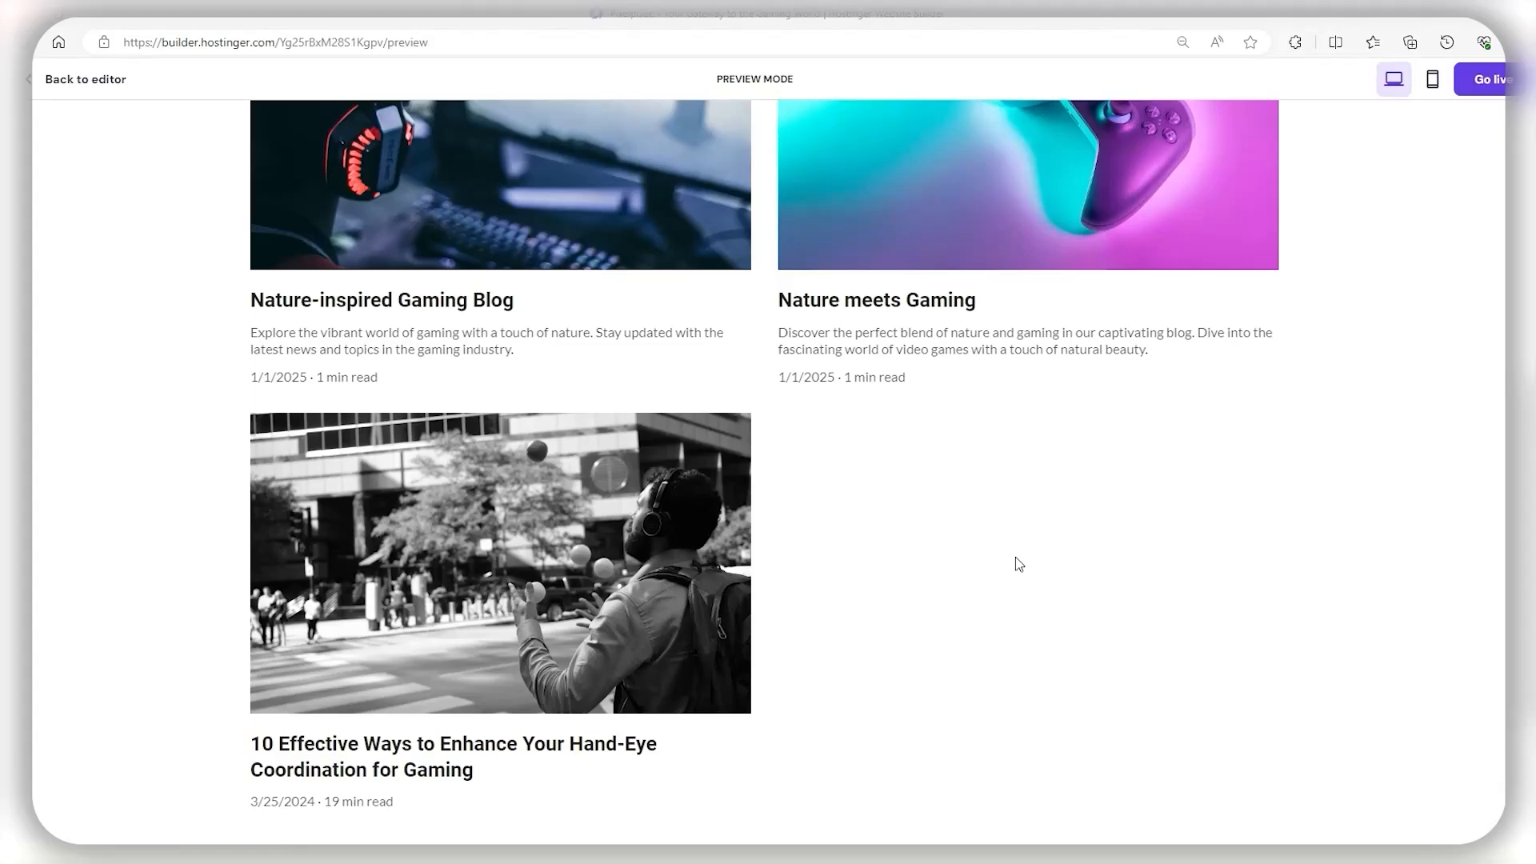
pyautogui.scroll(7, 1104, 590)
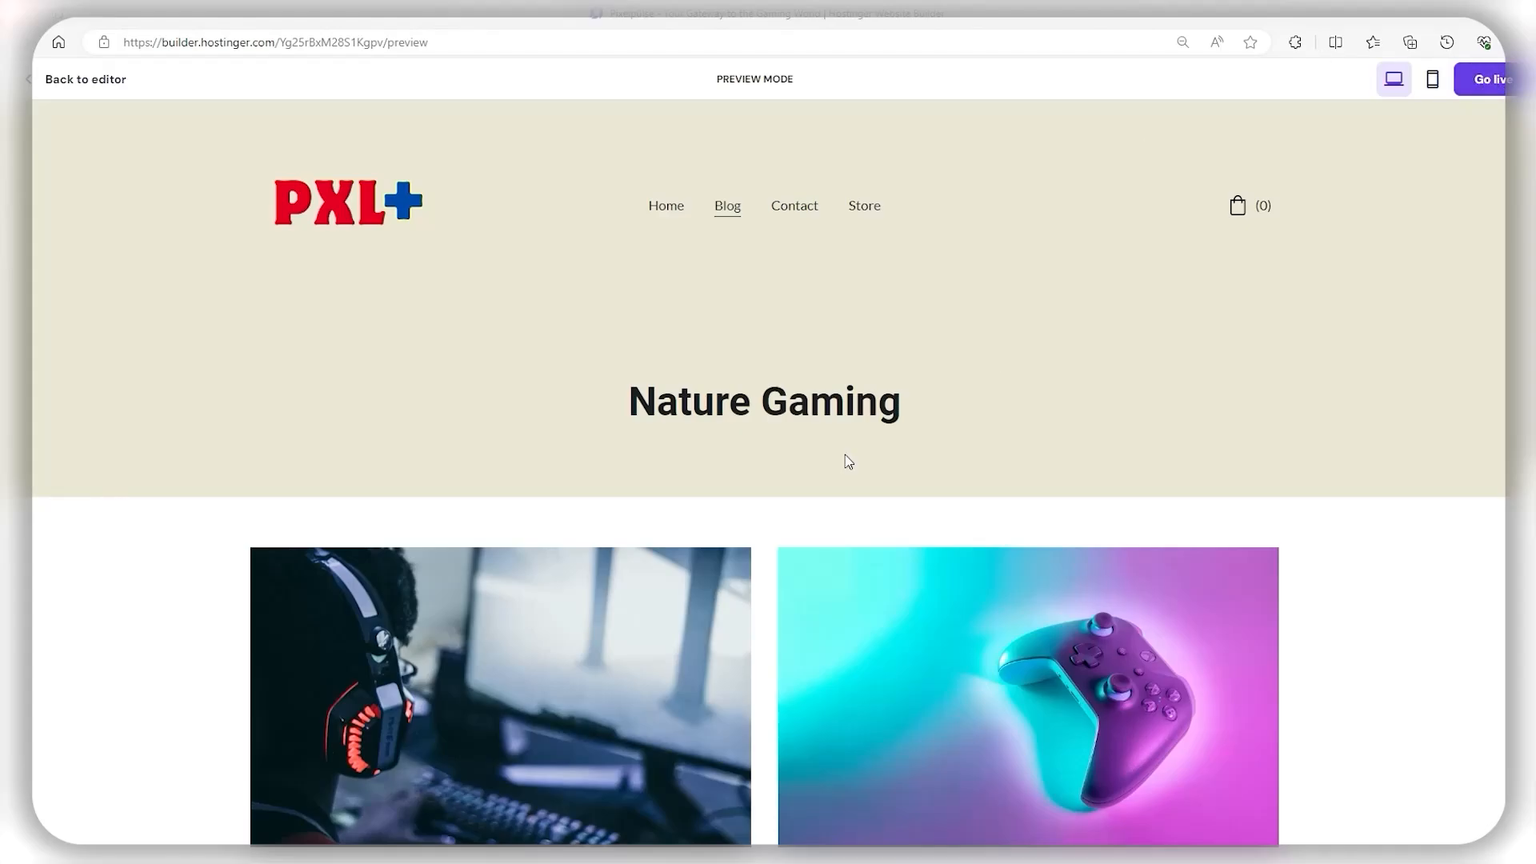
pyautogui.scroll(-2, 1063, 491)
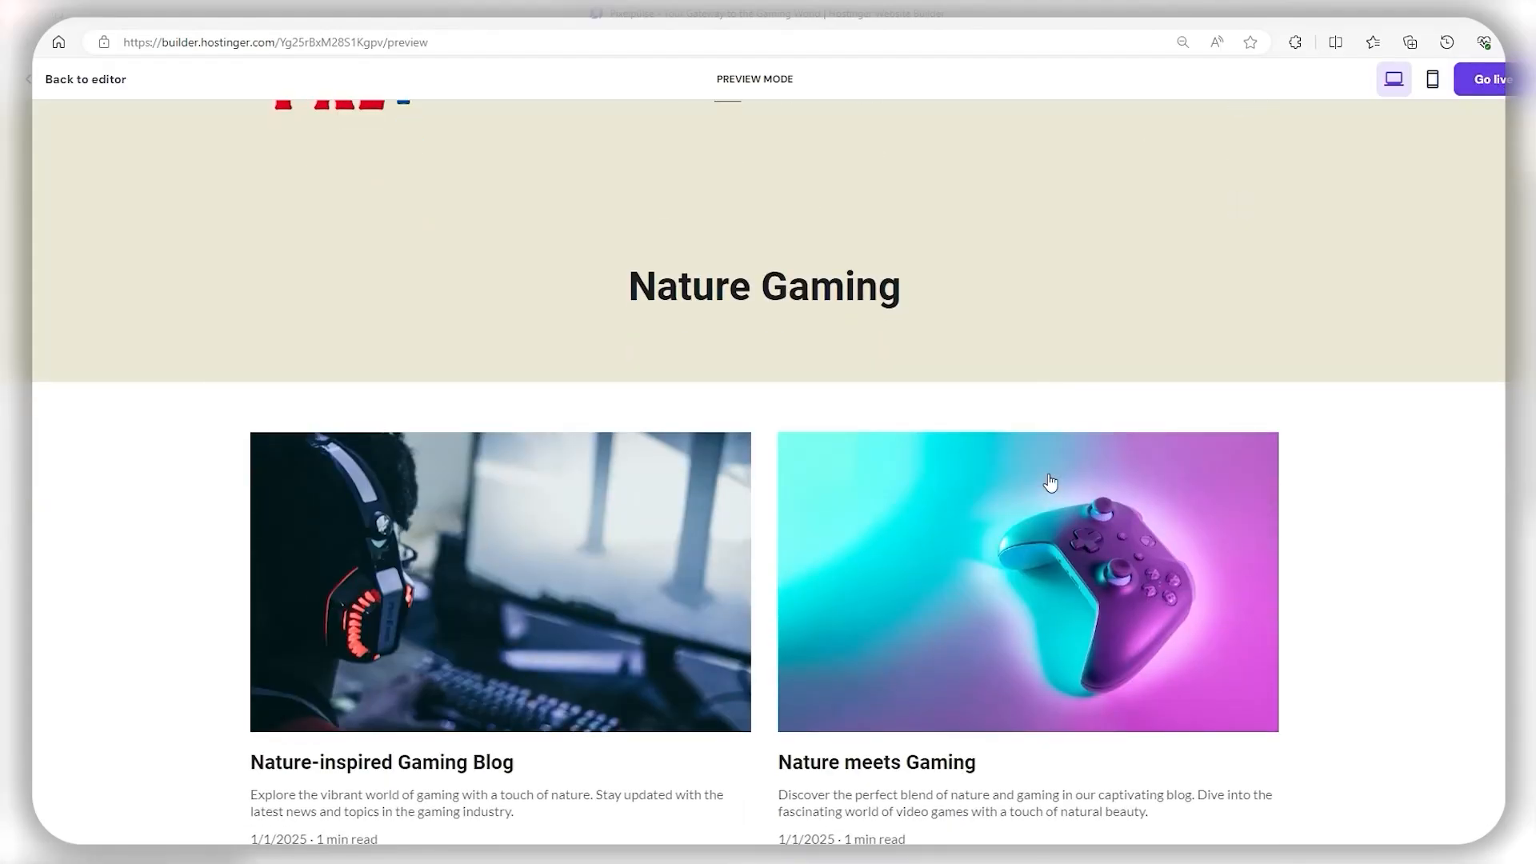
pyautogui.scroll(2, 1051, 481)
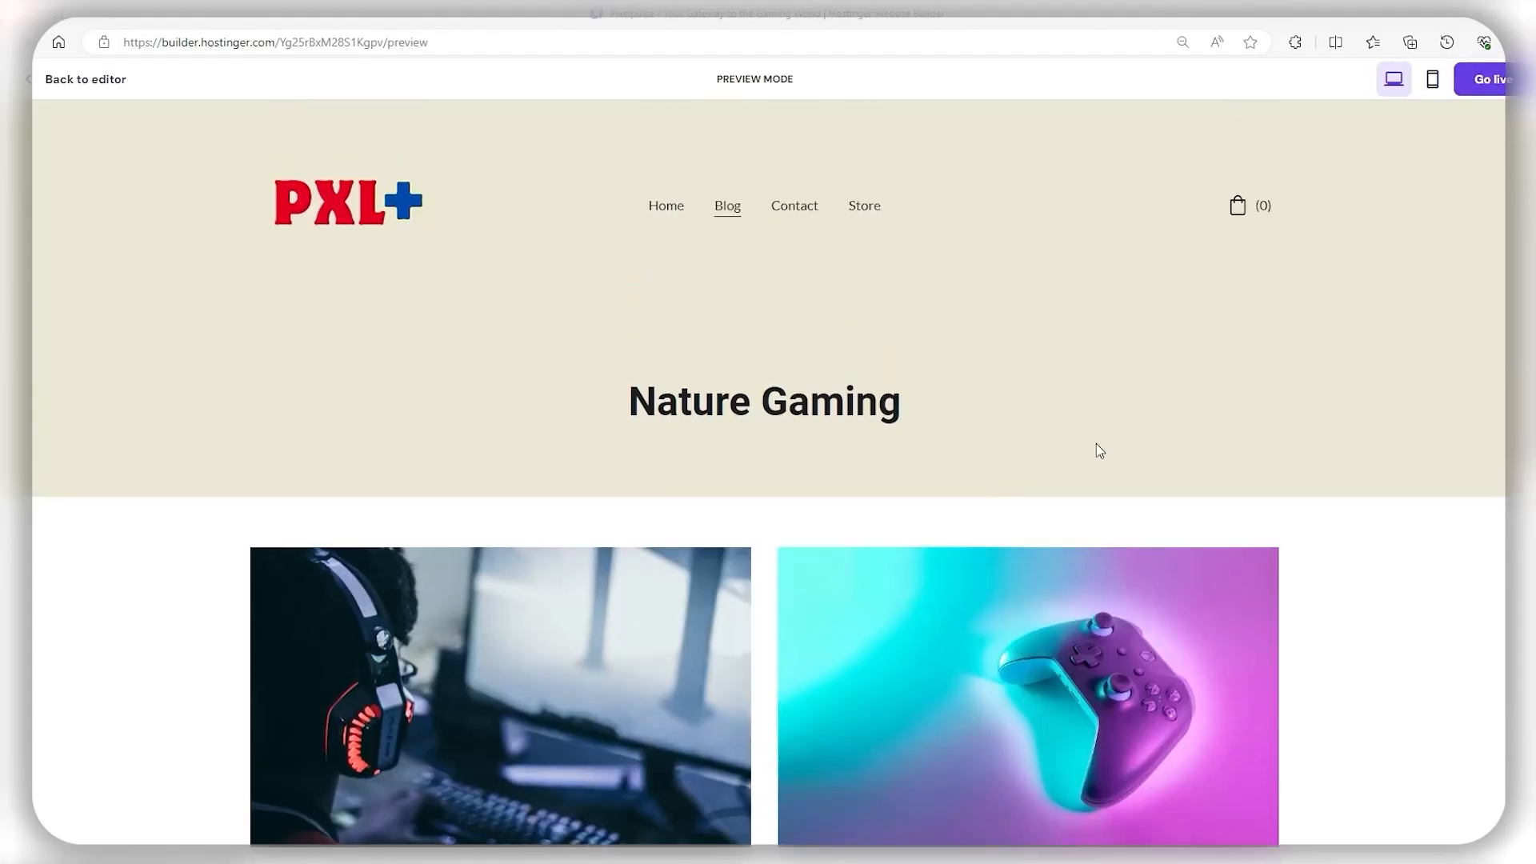
# Step: Publish the website live from preview mode without editing the mobile version
pyautogui.click(1494, 84)
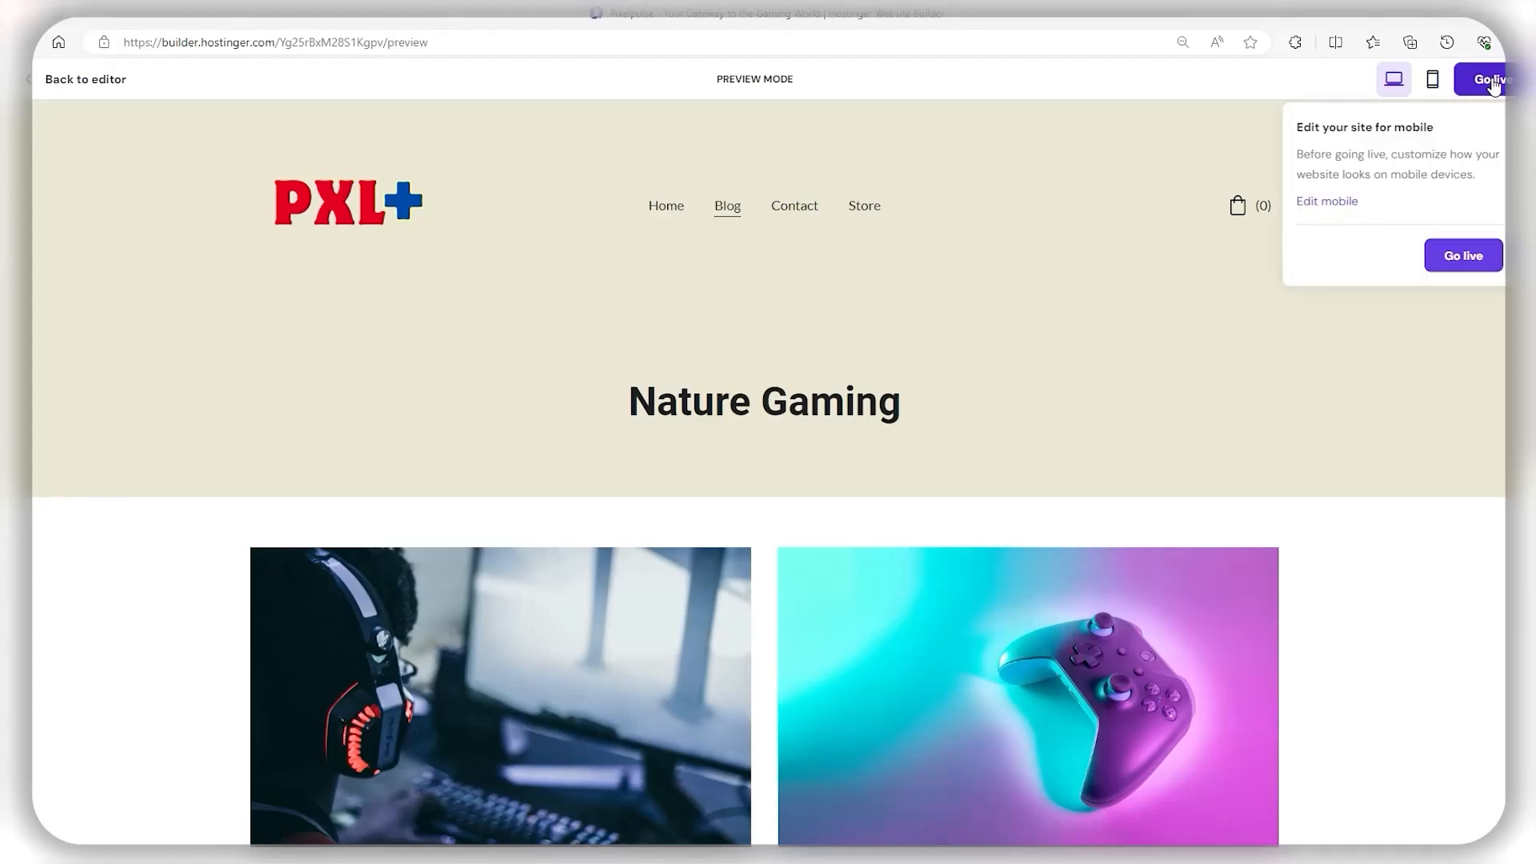
pyautogui.click(1460, 257)
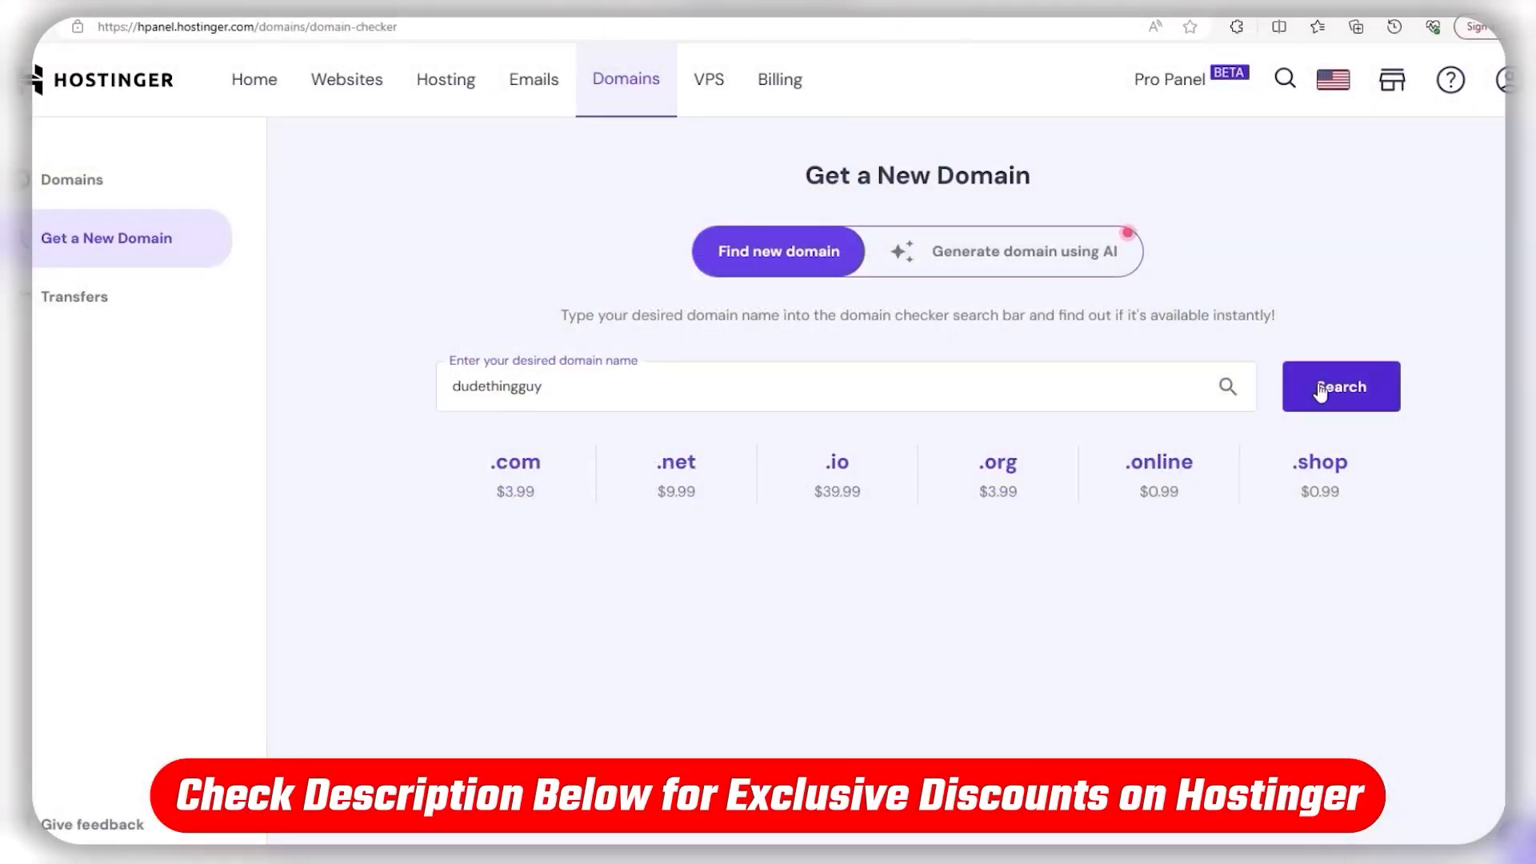
# Step: Search Hostinger's domain checker for dudethingguy and look through the offered domain options
pyautogui.click(1331, 384)
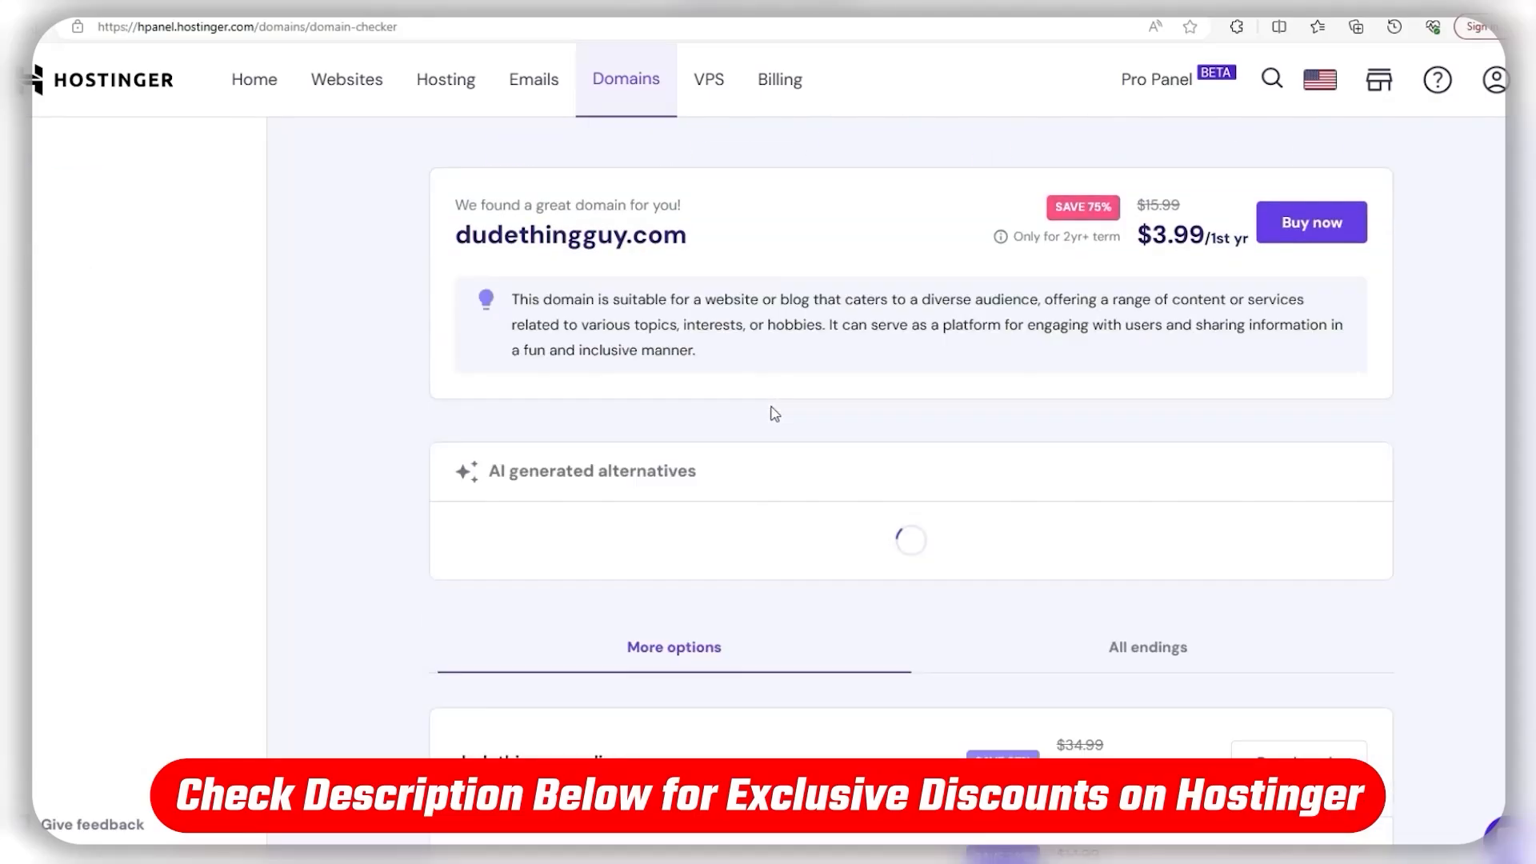
pyautogui.scroll(-5, 772, 414)
pyautogui.scroll(-2, 769, 414)
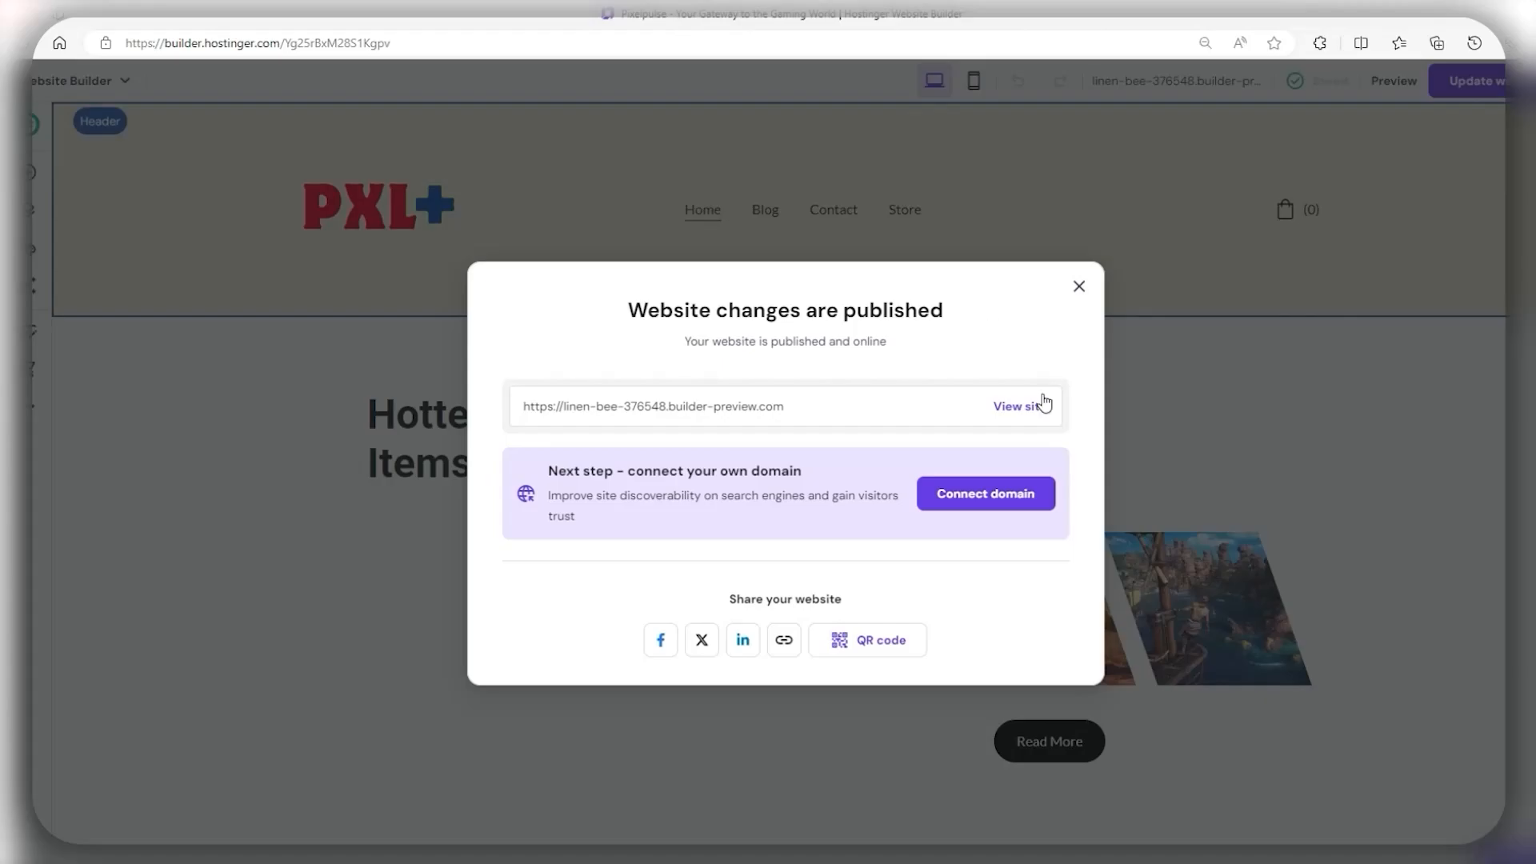
# Step: Open the published site and examine its home page from header to footer, including the shopping bag
pyautogui.click(1021, 407)
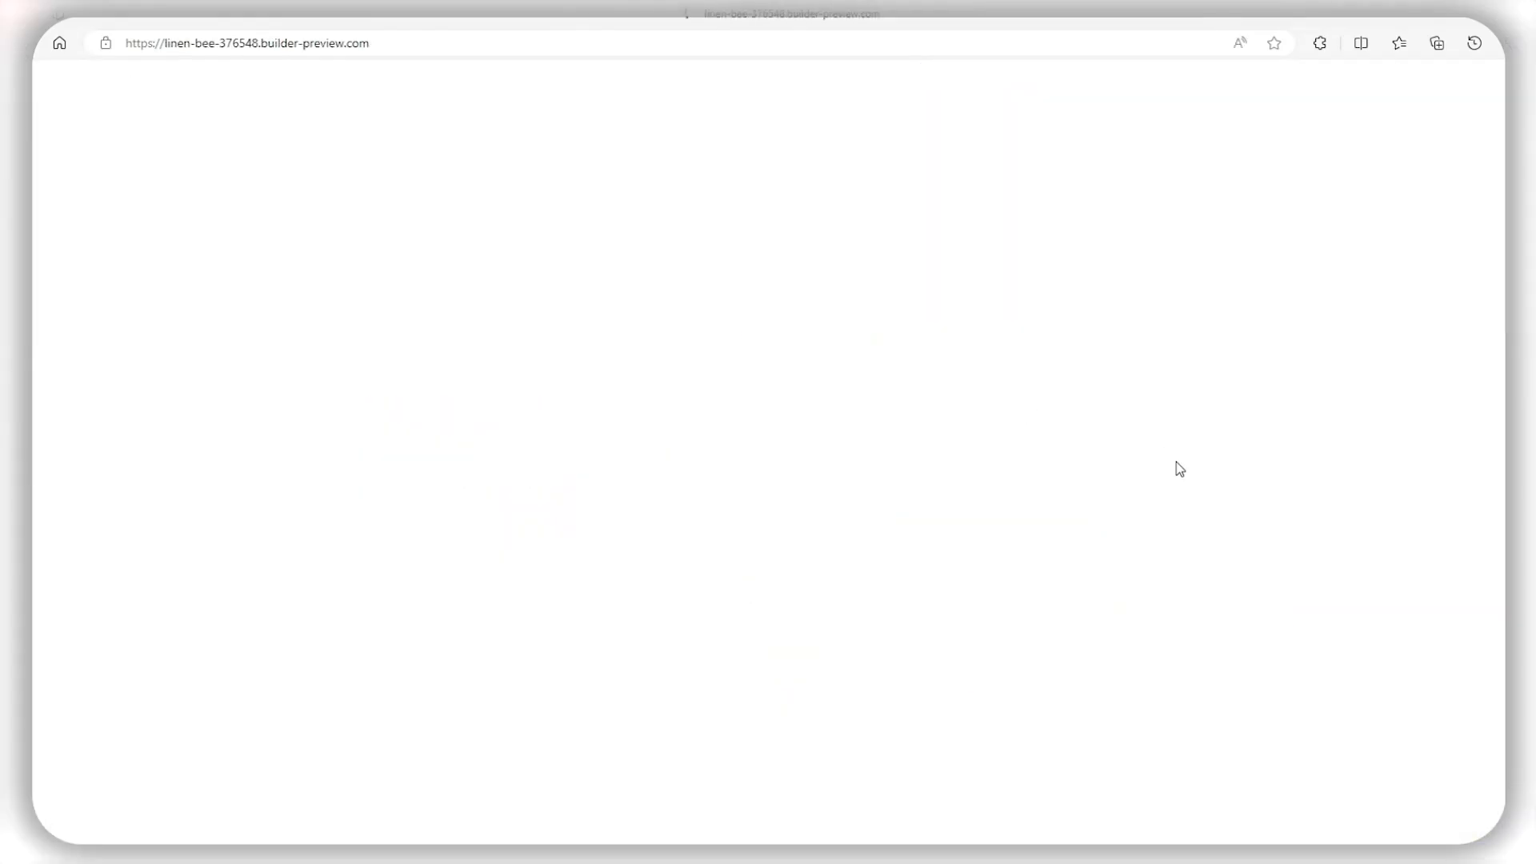
pyautogui.scroll(-3, 1275, 415)
pyautogui.scroll(-10, 1276, 415)
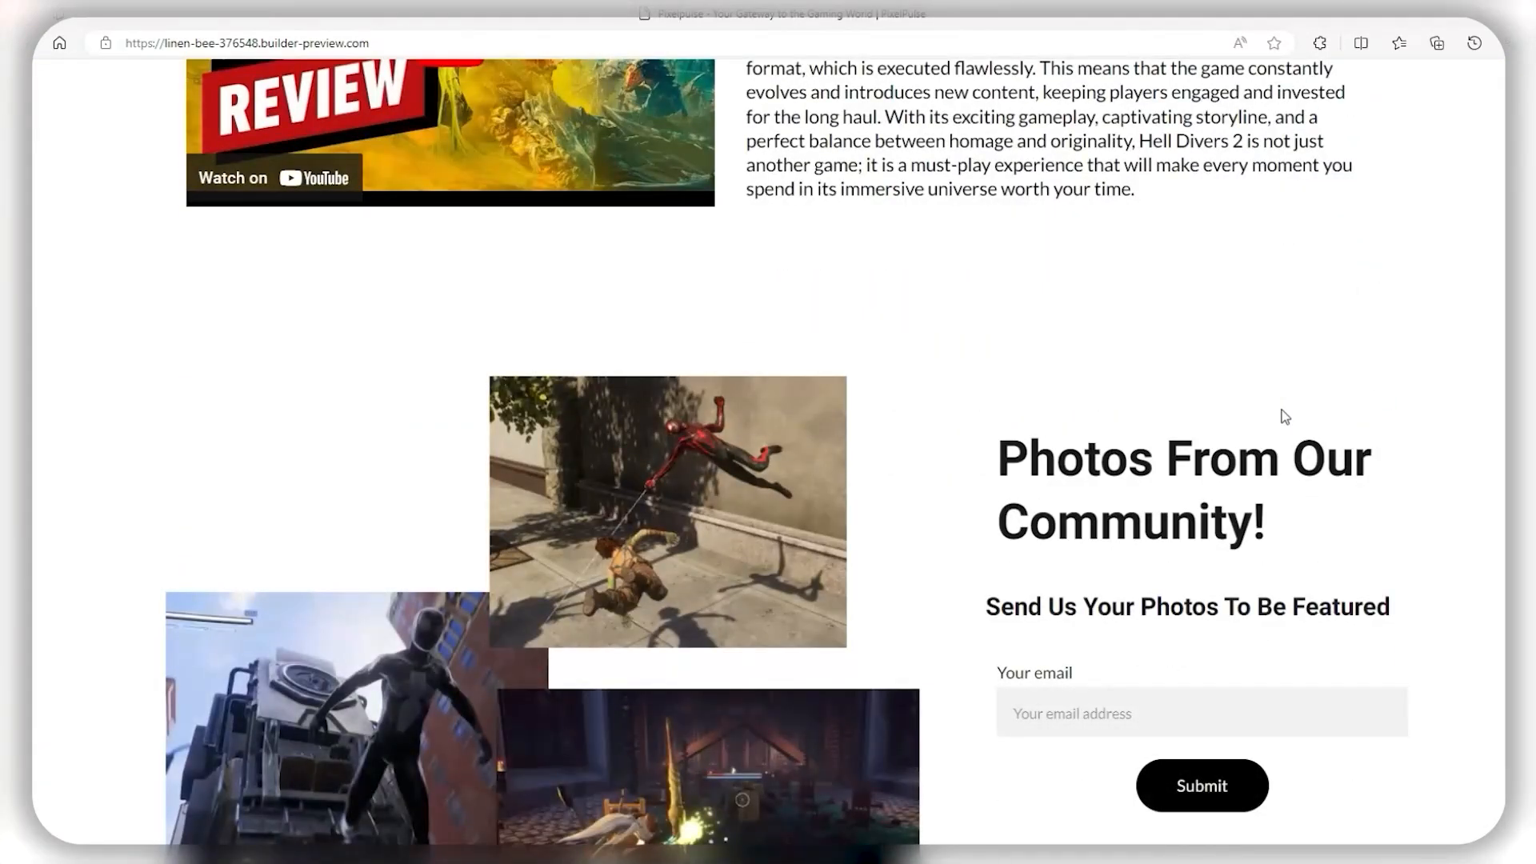
pyautogui.scroll(-6, 1144, 328)
pyautogui.scroll(10, 1152, 385)
pyautogui.scroll(8, 1157, 386)
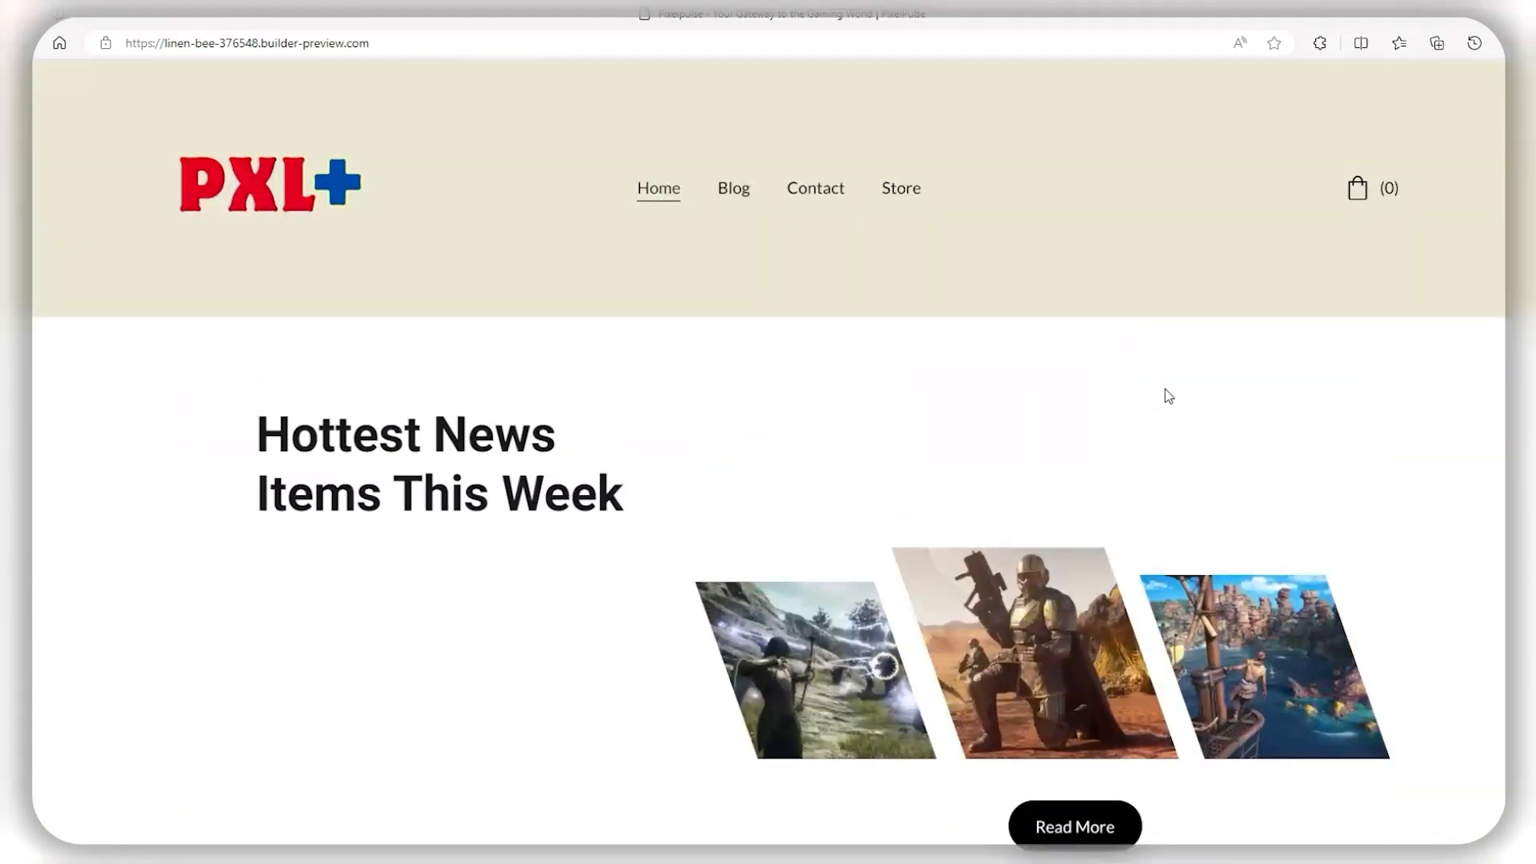
pyautogui.click(1358, 192)
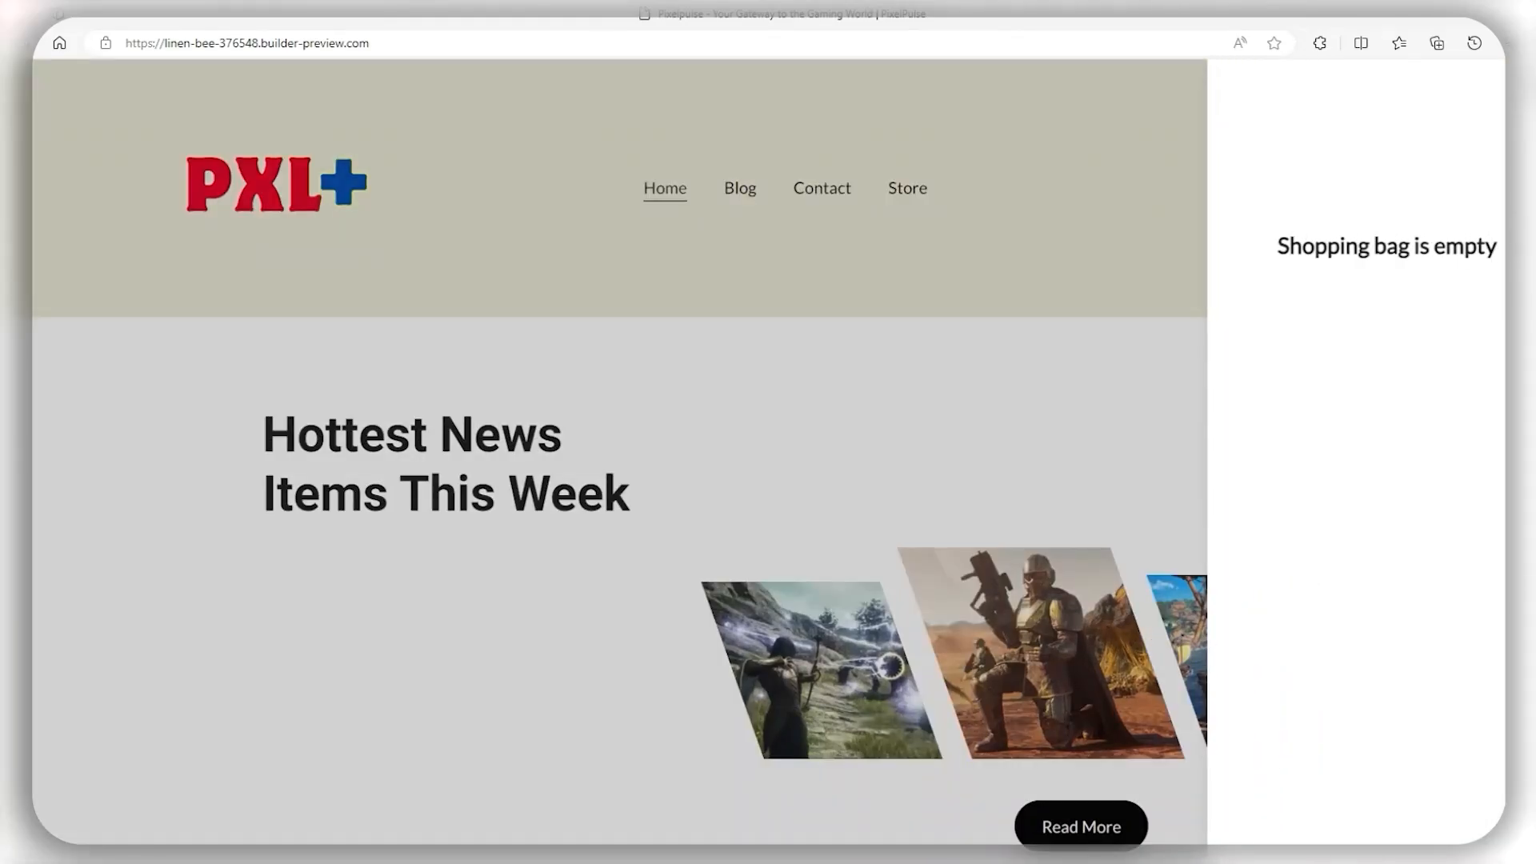
pyautogui.click(1068, 240)
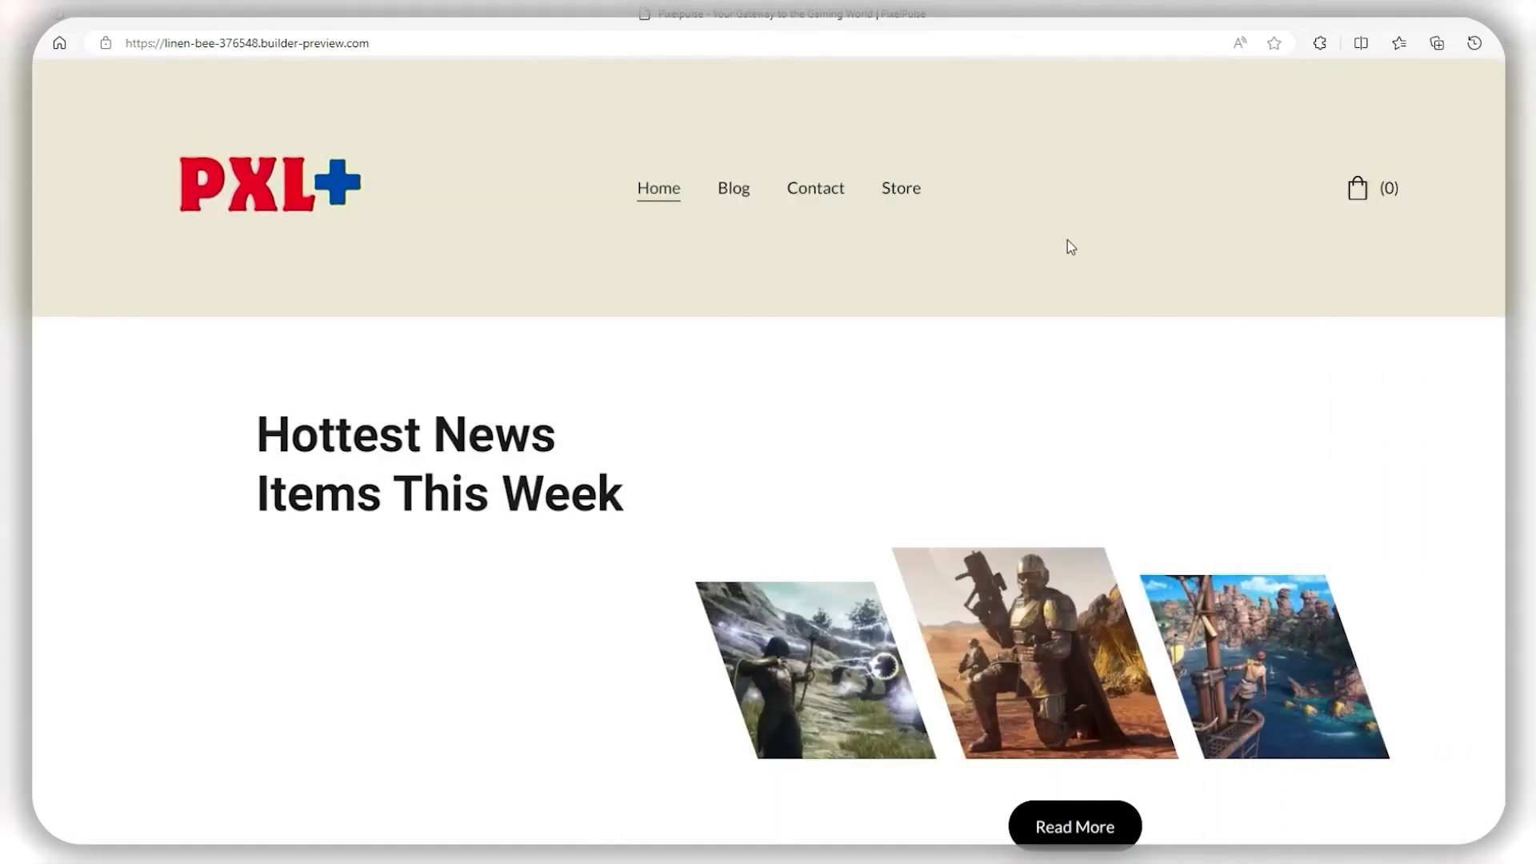
# Step: Browse the live site's Store page and open the PixelPlus T-Shirt product
pyautogui.click(905, 192)
pyautogui.scroll(-3, 708, 284)
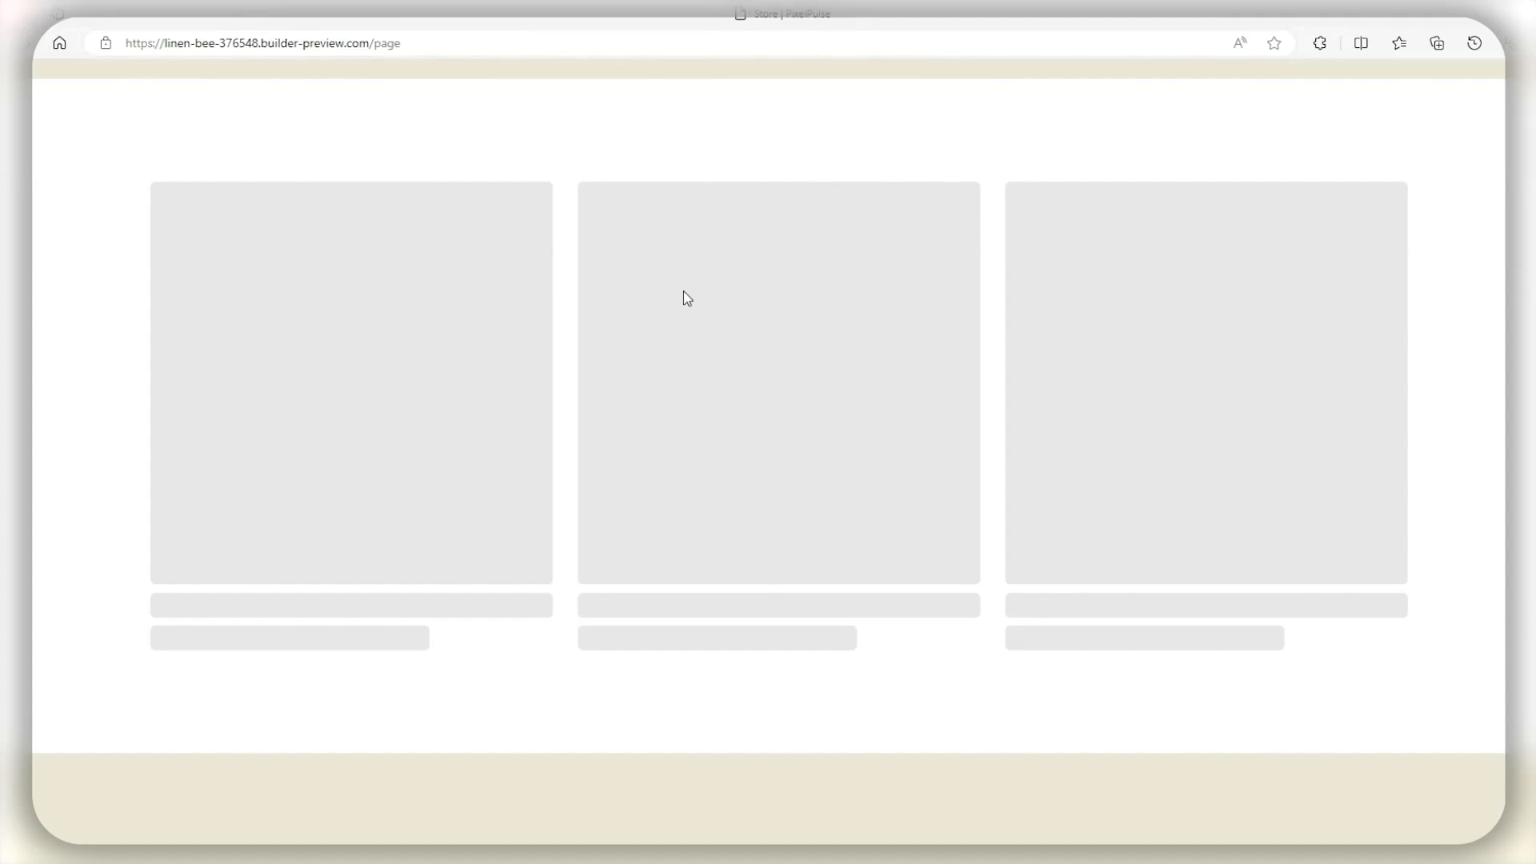
pyautogui.scroll(-5, 400, 388)
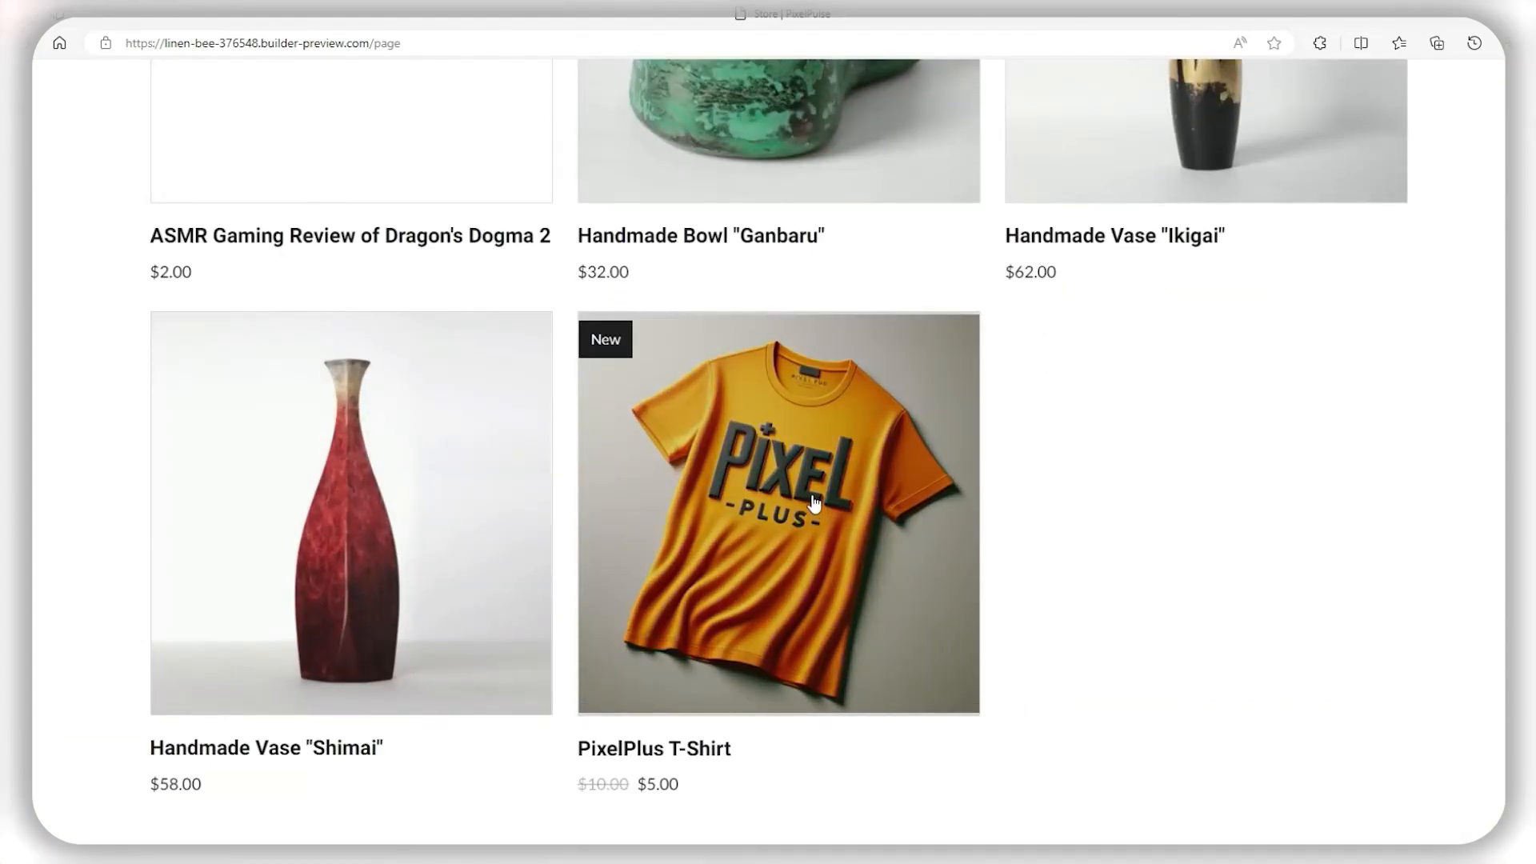
pyautogui.click(824, 498)
# Step: Choose size Large and set the quantity to 4 for the PixelPlus T-Shirt
pyautogui.click(1052, 424)
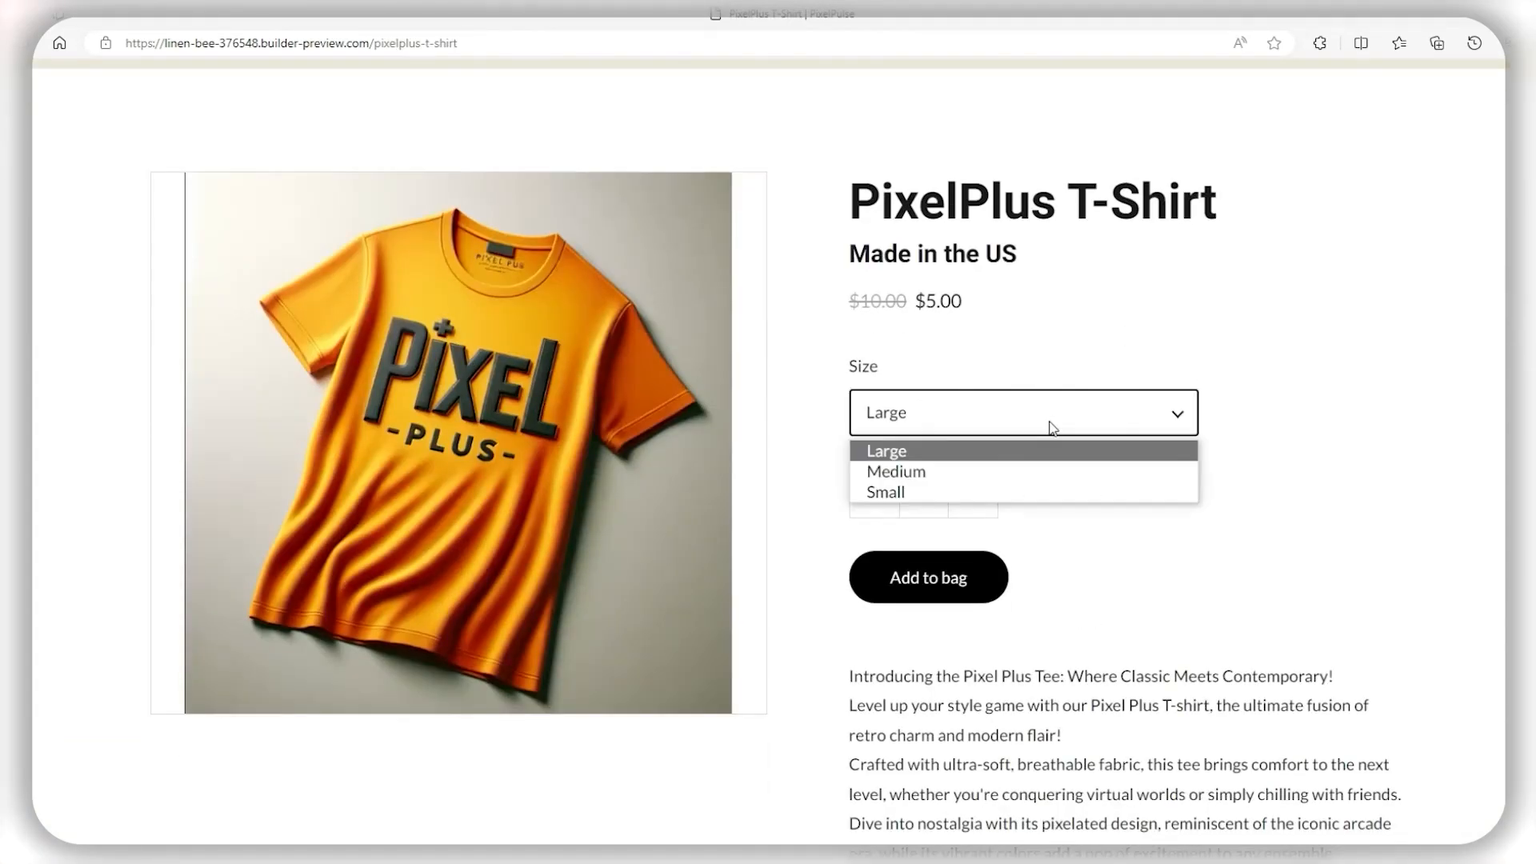
pyautogui.click(945, 459)
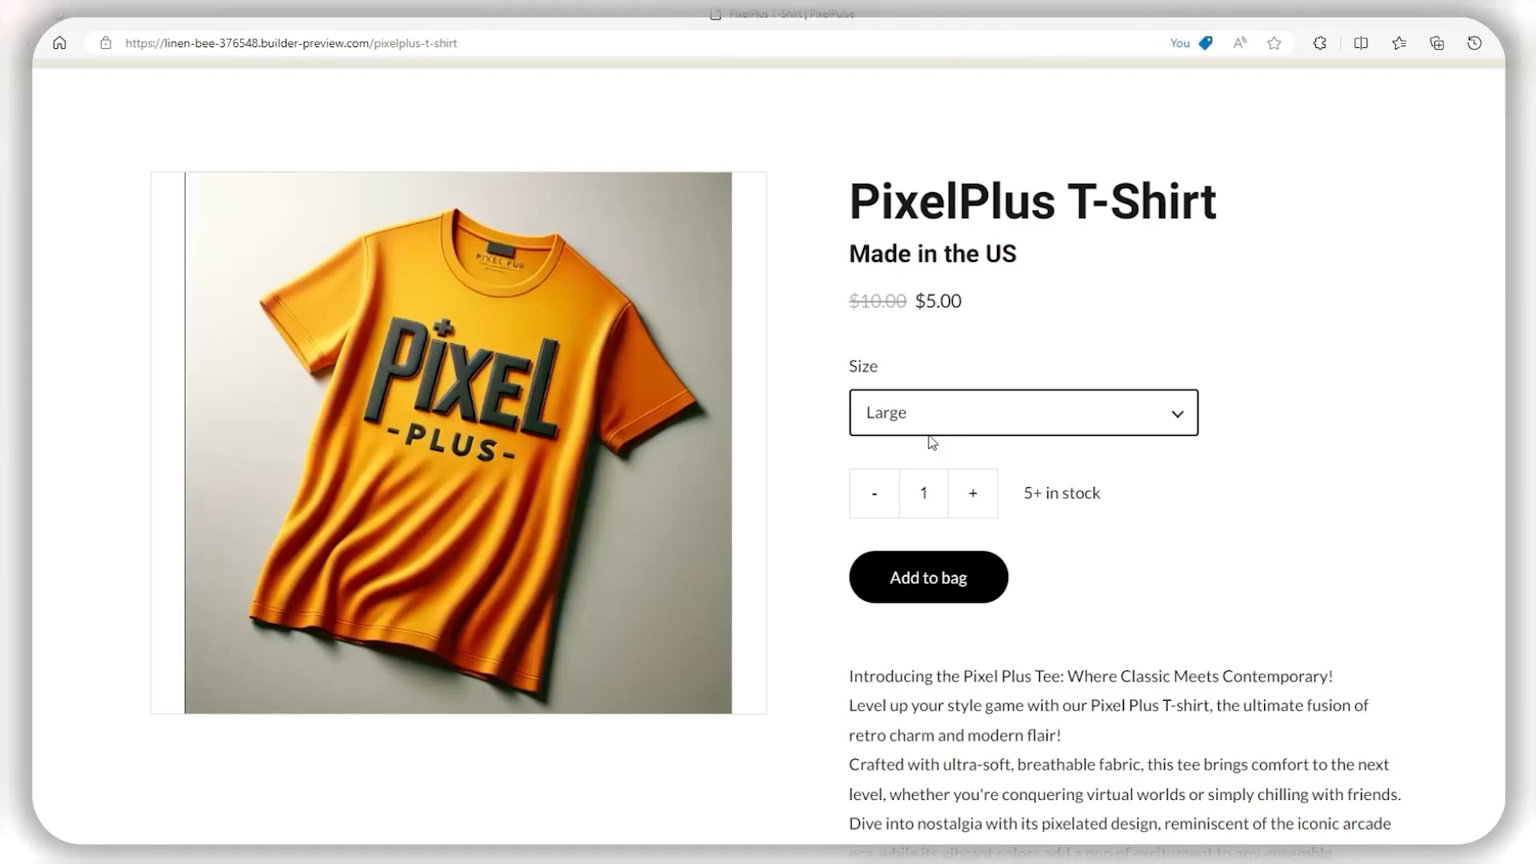
pyautogui.click(973, 496)
pyautogui.click(973, 496)
pyautogui.click(973, 496)
# Step: Read through the T-shirt's description, add the chosen shirts to the shopping bag, and proceed to checkout
pyautogui.scroll(-1, 1343, 501)
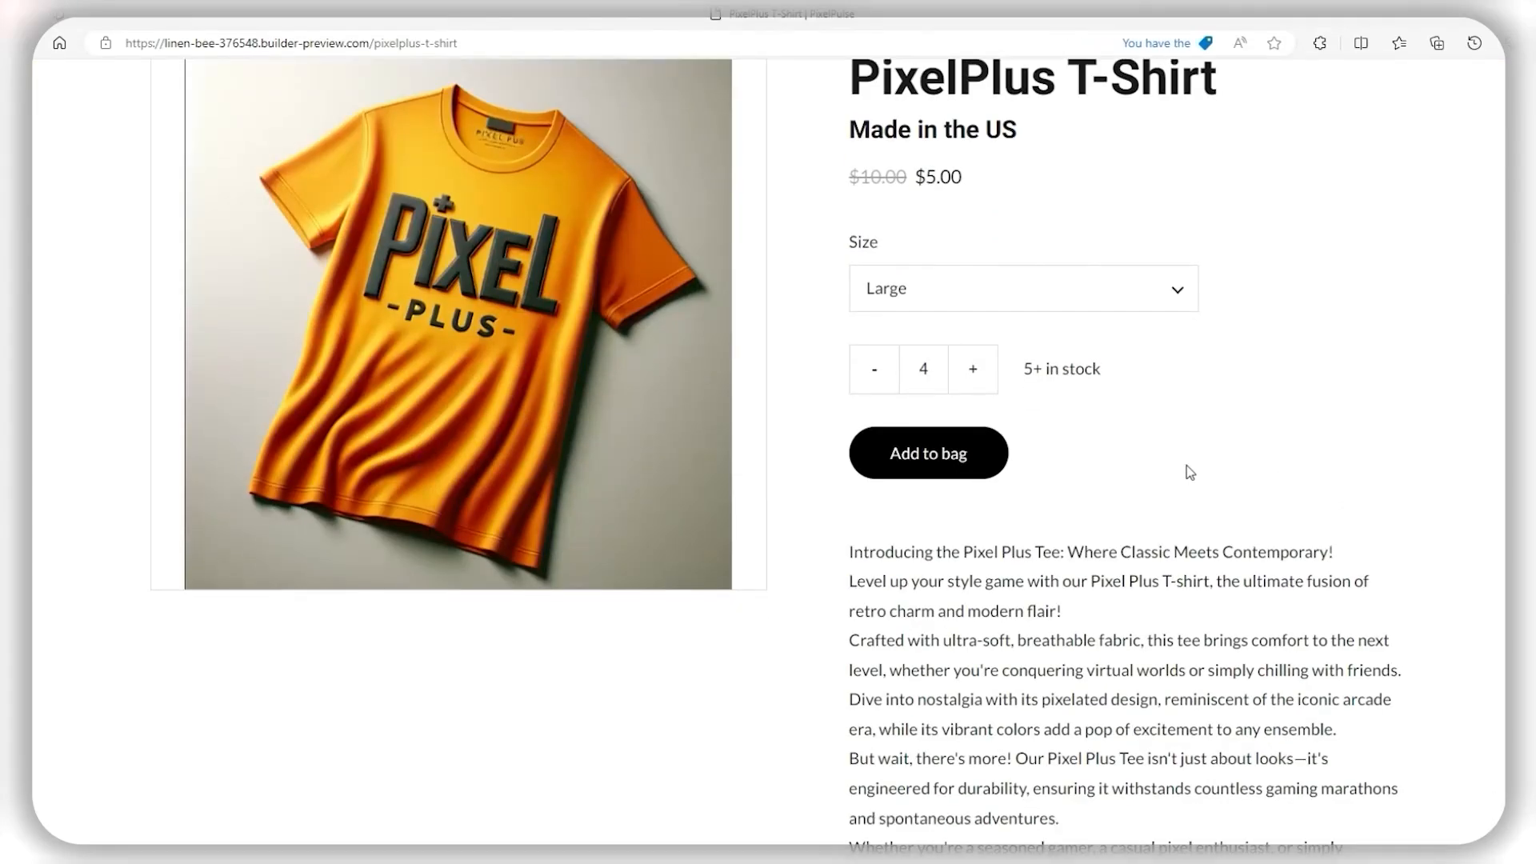
pyautogui.scroll(1, 1186, 469)
pyautogui.scroll(-3, 938, 574)
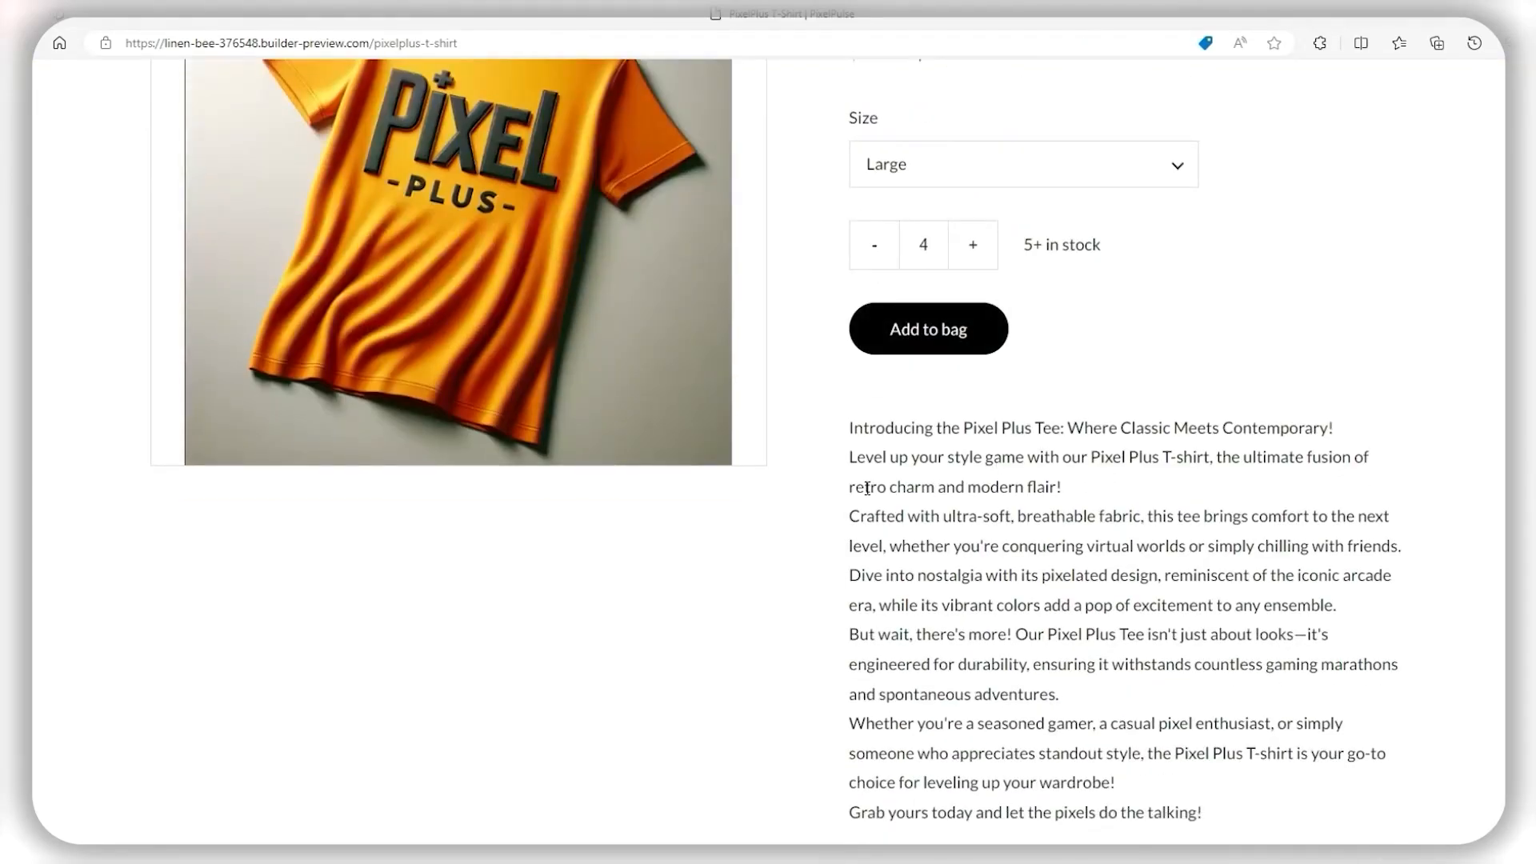
pyautogui.scroll(-3, 847, 674)
pyautogui.scroll(3, 1049, 672)
pyautogui.click(924, 352)
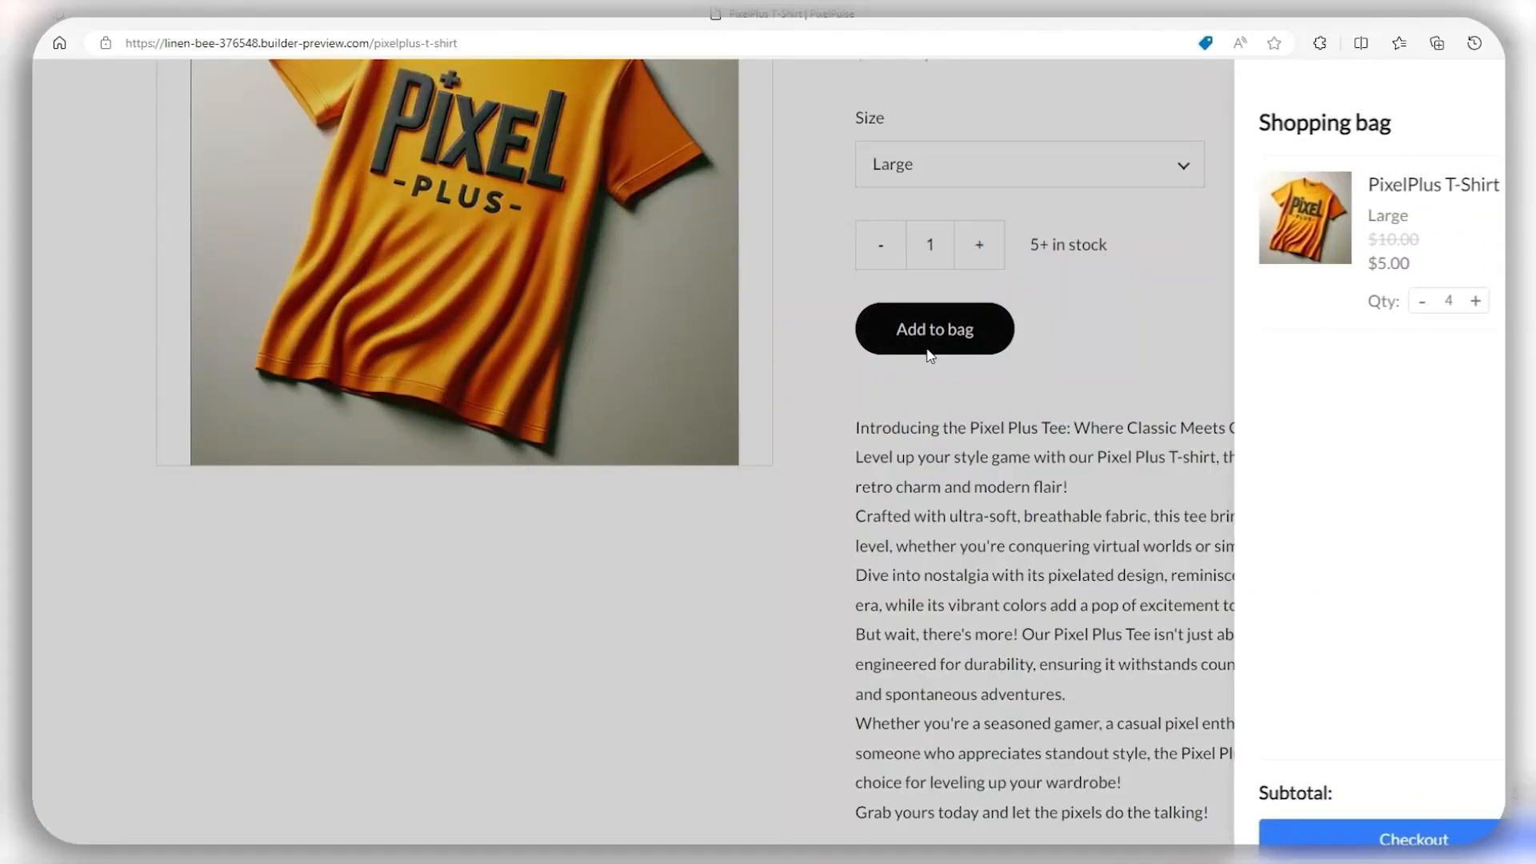
pyautogui.click(1400, 842)
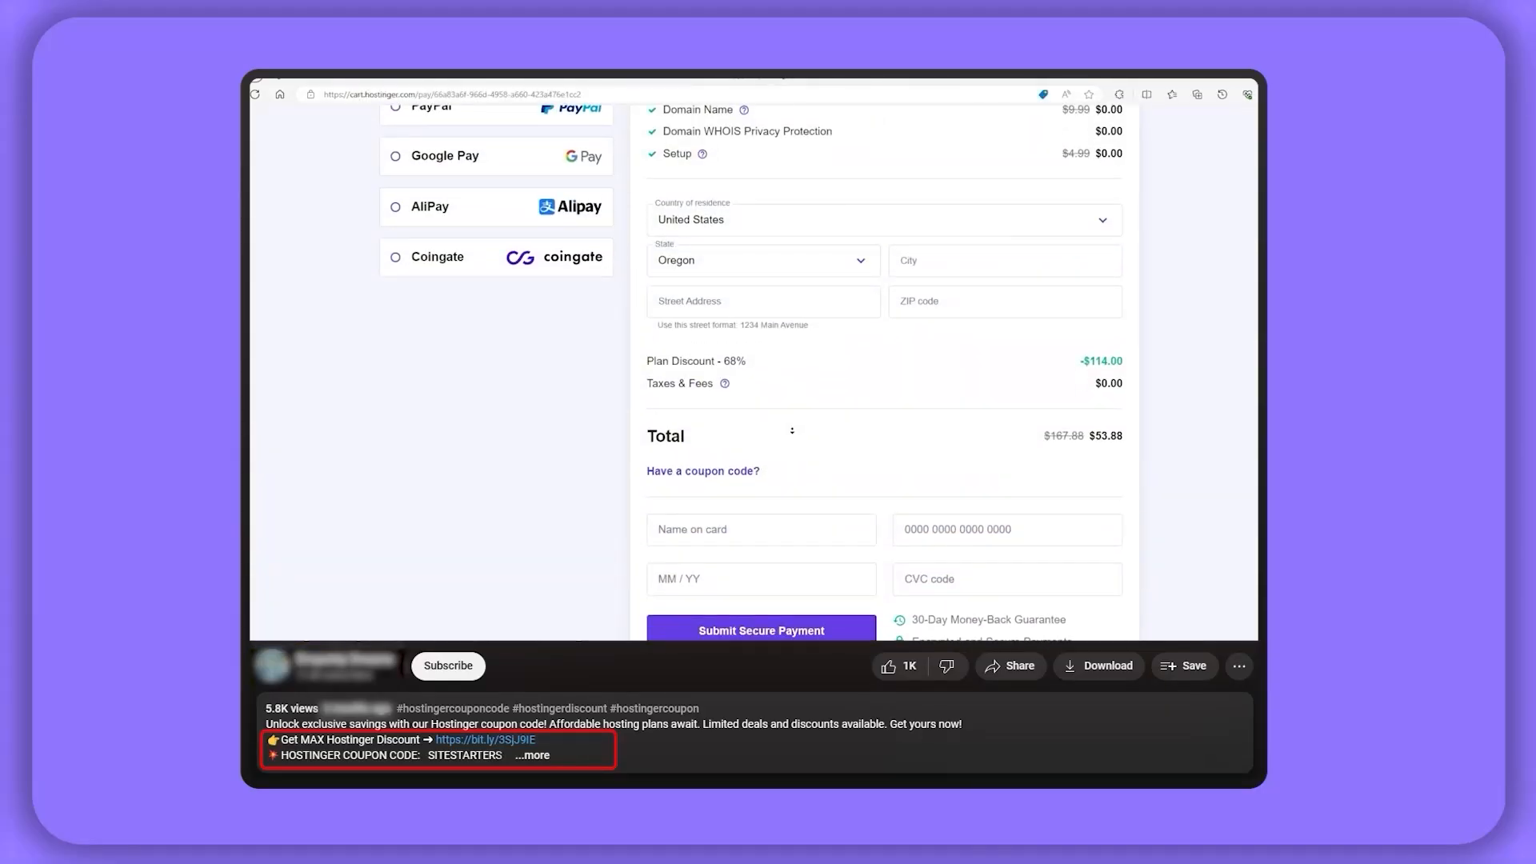
# Step: Enter the coupon code SITESTARTERS in the Hostinger plan's payment page
pyautogui.scroll(-1, 792, 431)
pyautogui.click(741, 424)
pyautogui.click(721, 472)
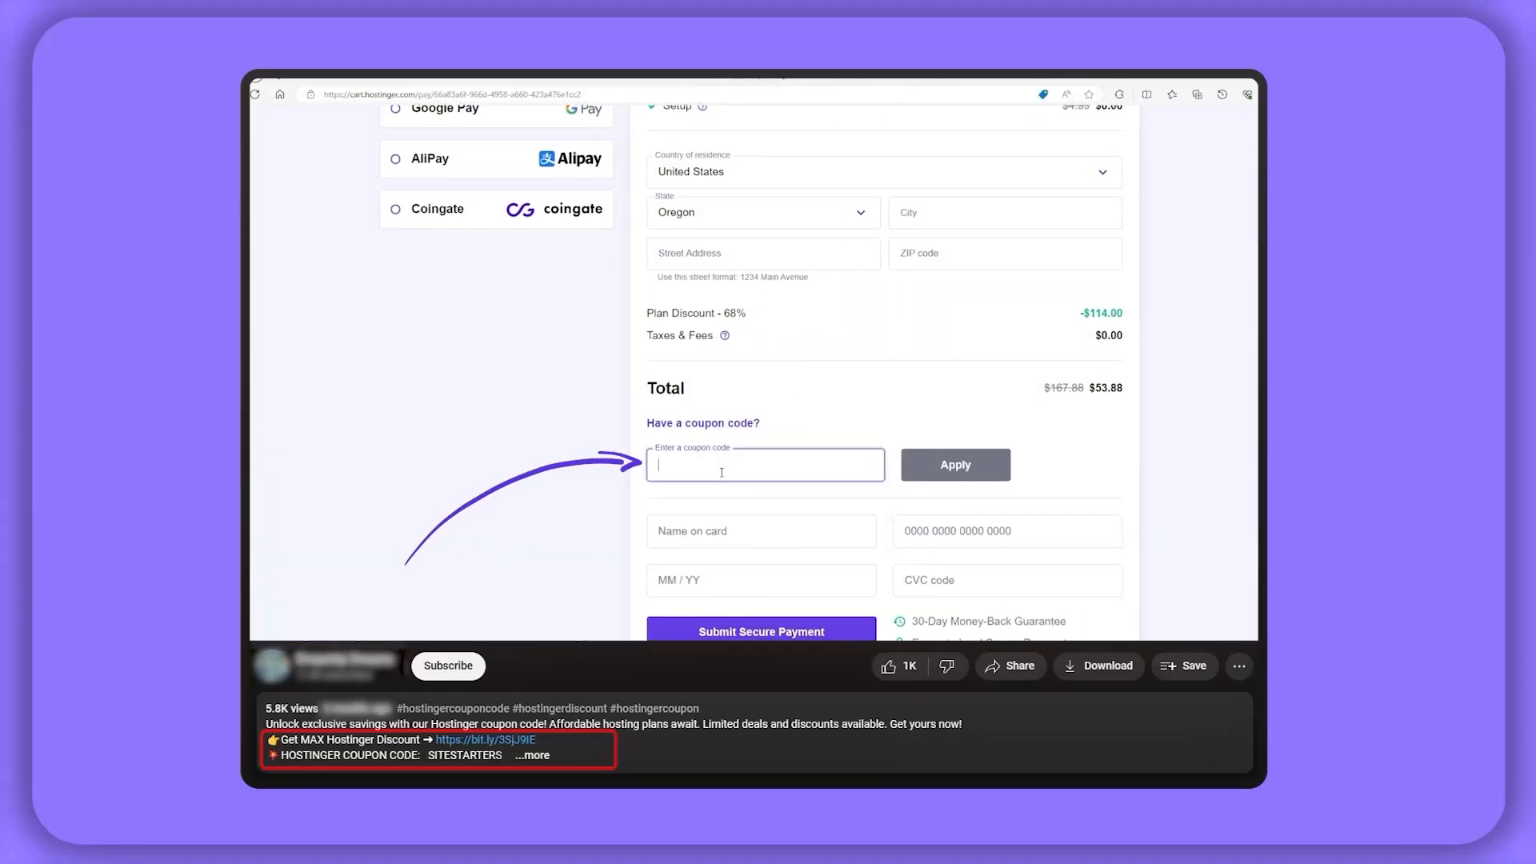
pyautogui.write('SITESTARTERS')
pyautogui.scroll(-1, 780, 474)
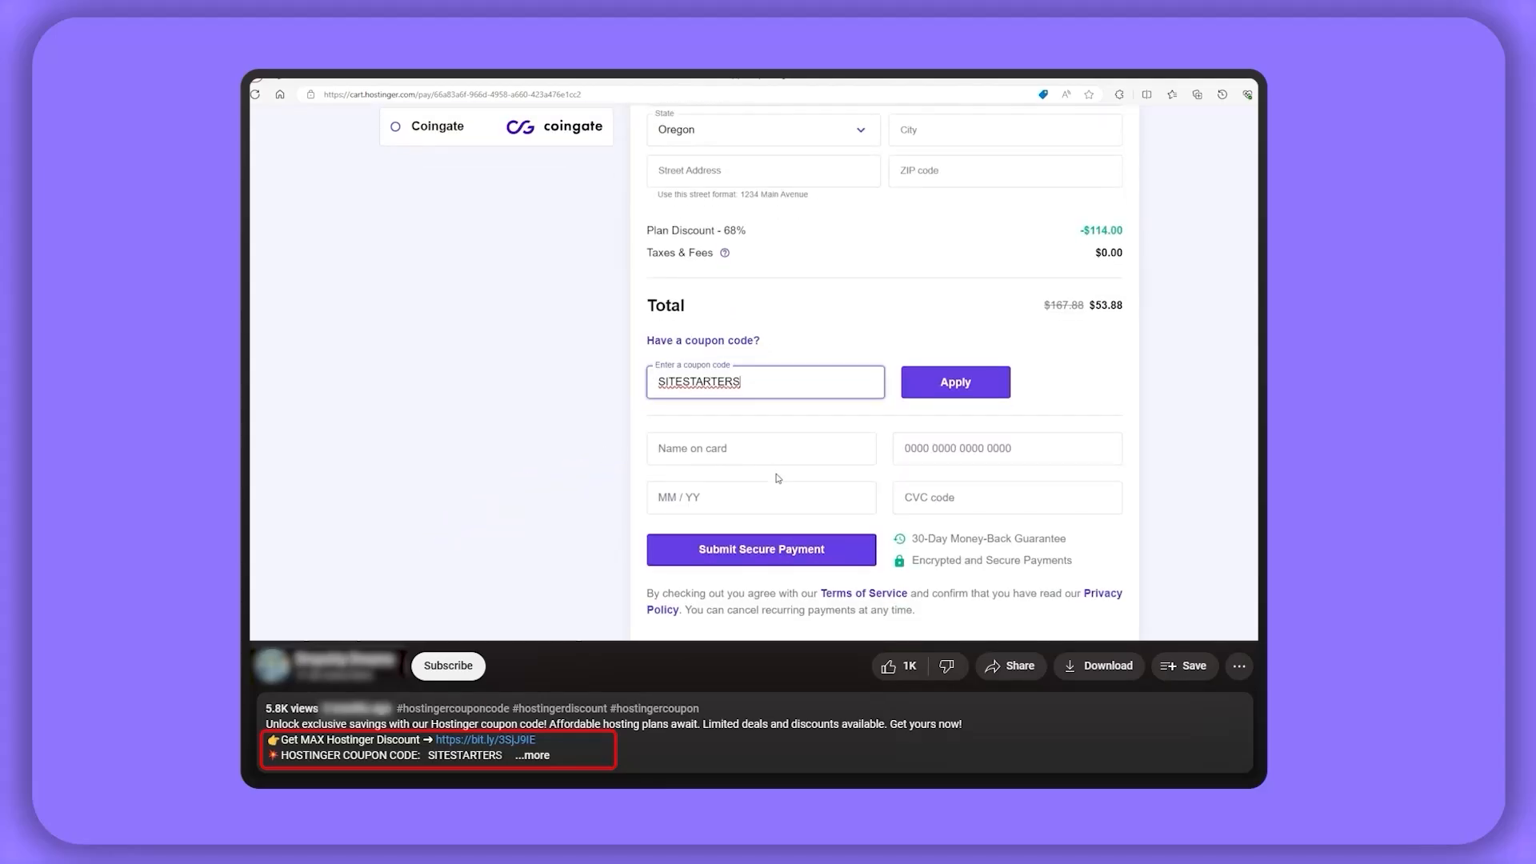